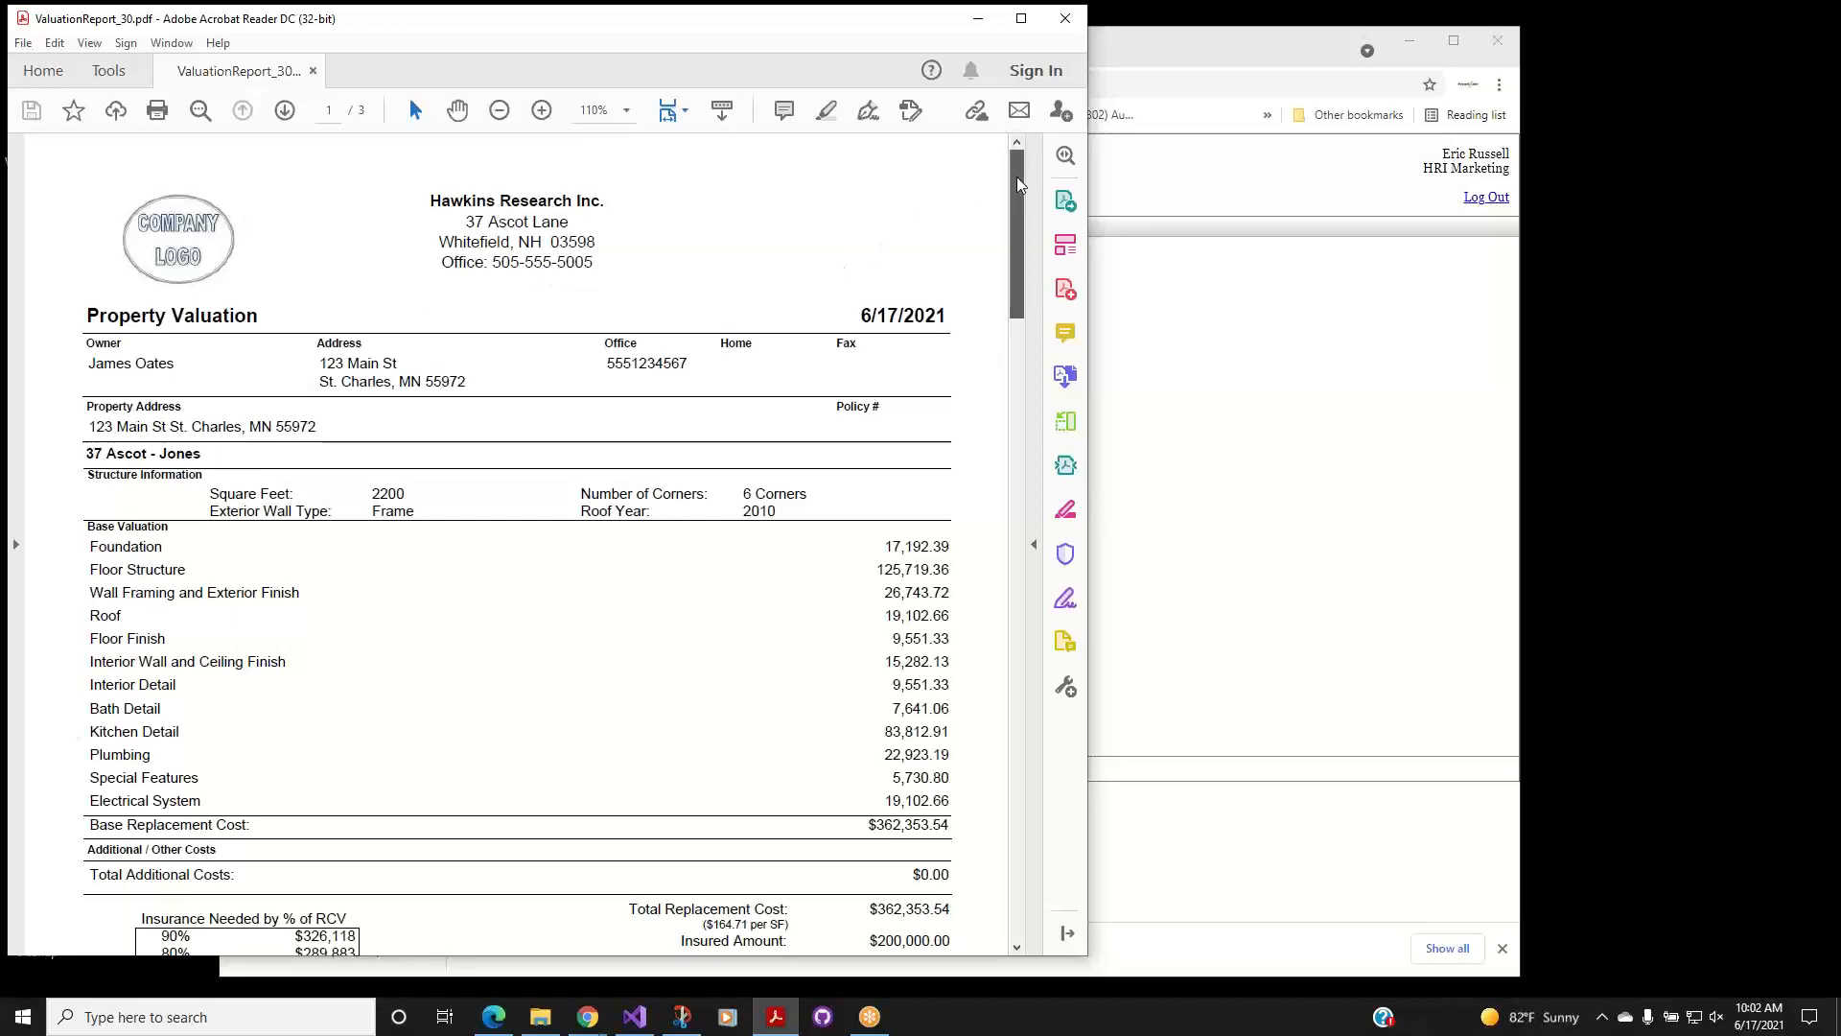
Review the main dwelling's structure information, base valuation costs and insurance-to-value figures on the valuation report's opening page.
left_click_drag(1019, 185, 1018, 202)
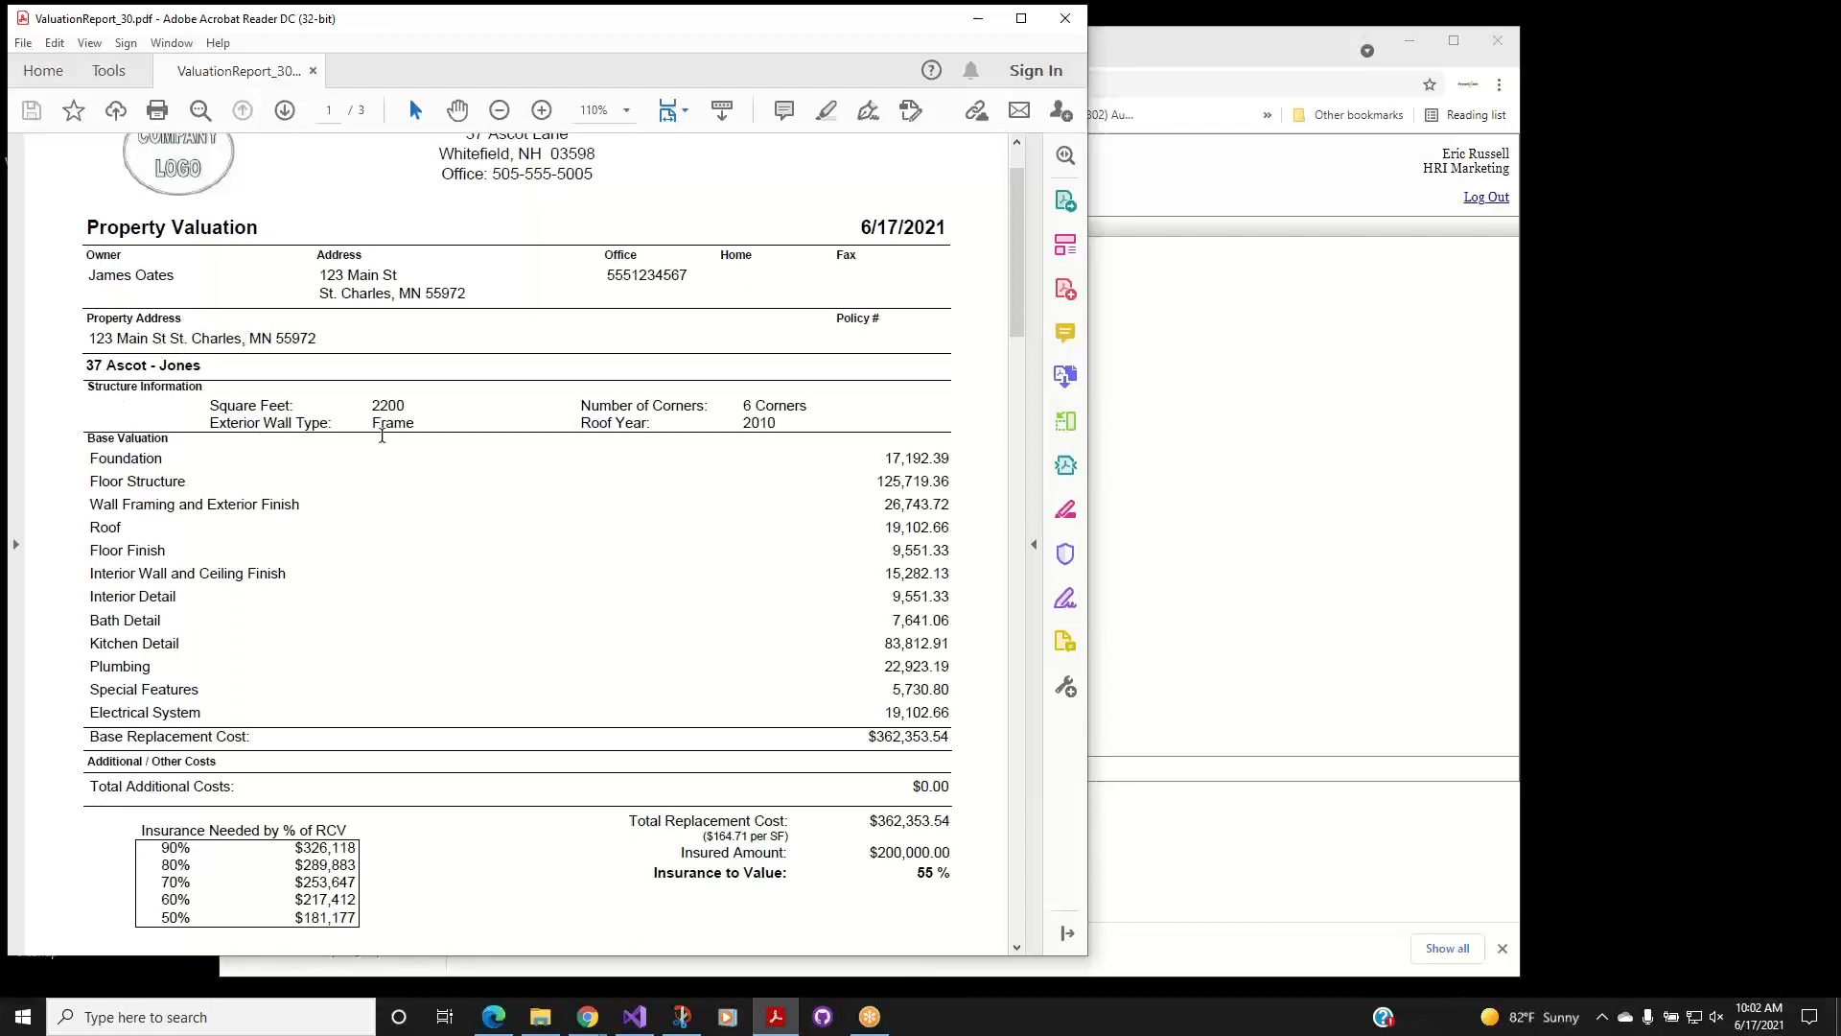
scroll(381, 437, "down", 1)
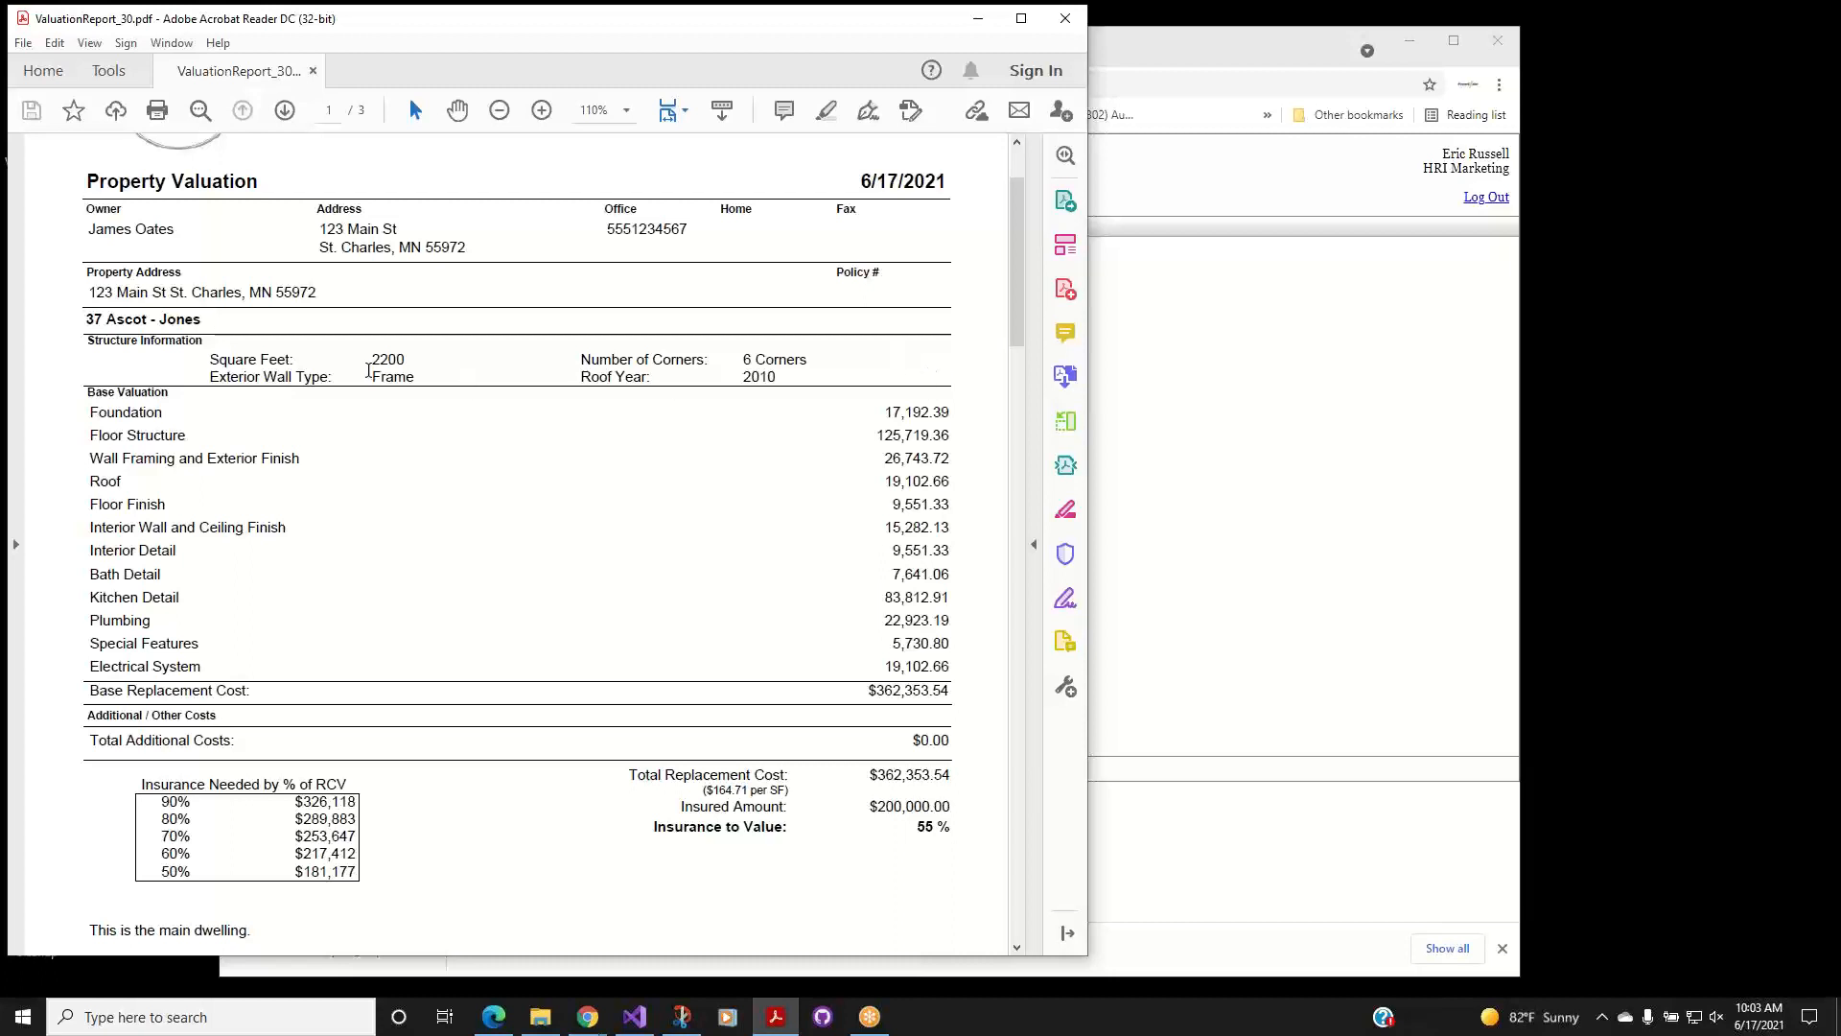
left_click_drag(83, 316, 202, 321)
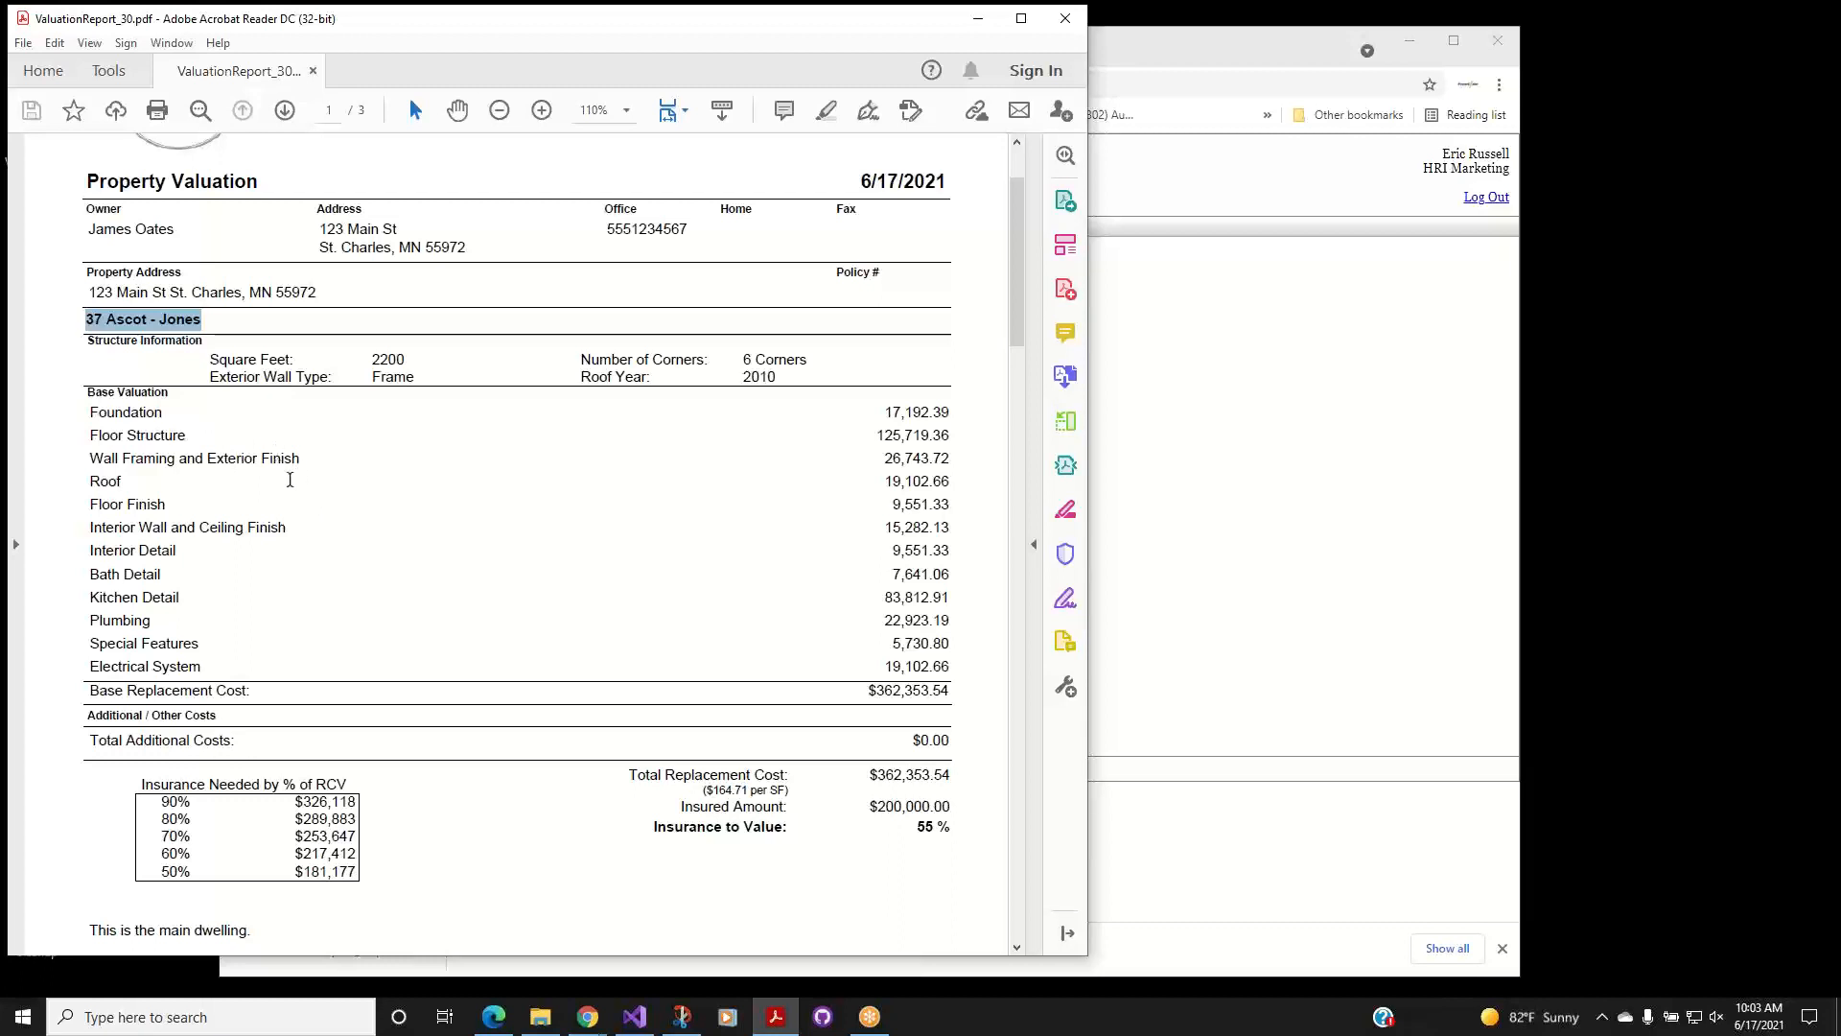
left_click(313, 416)
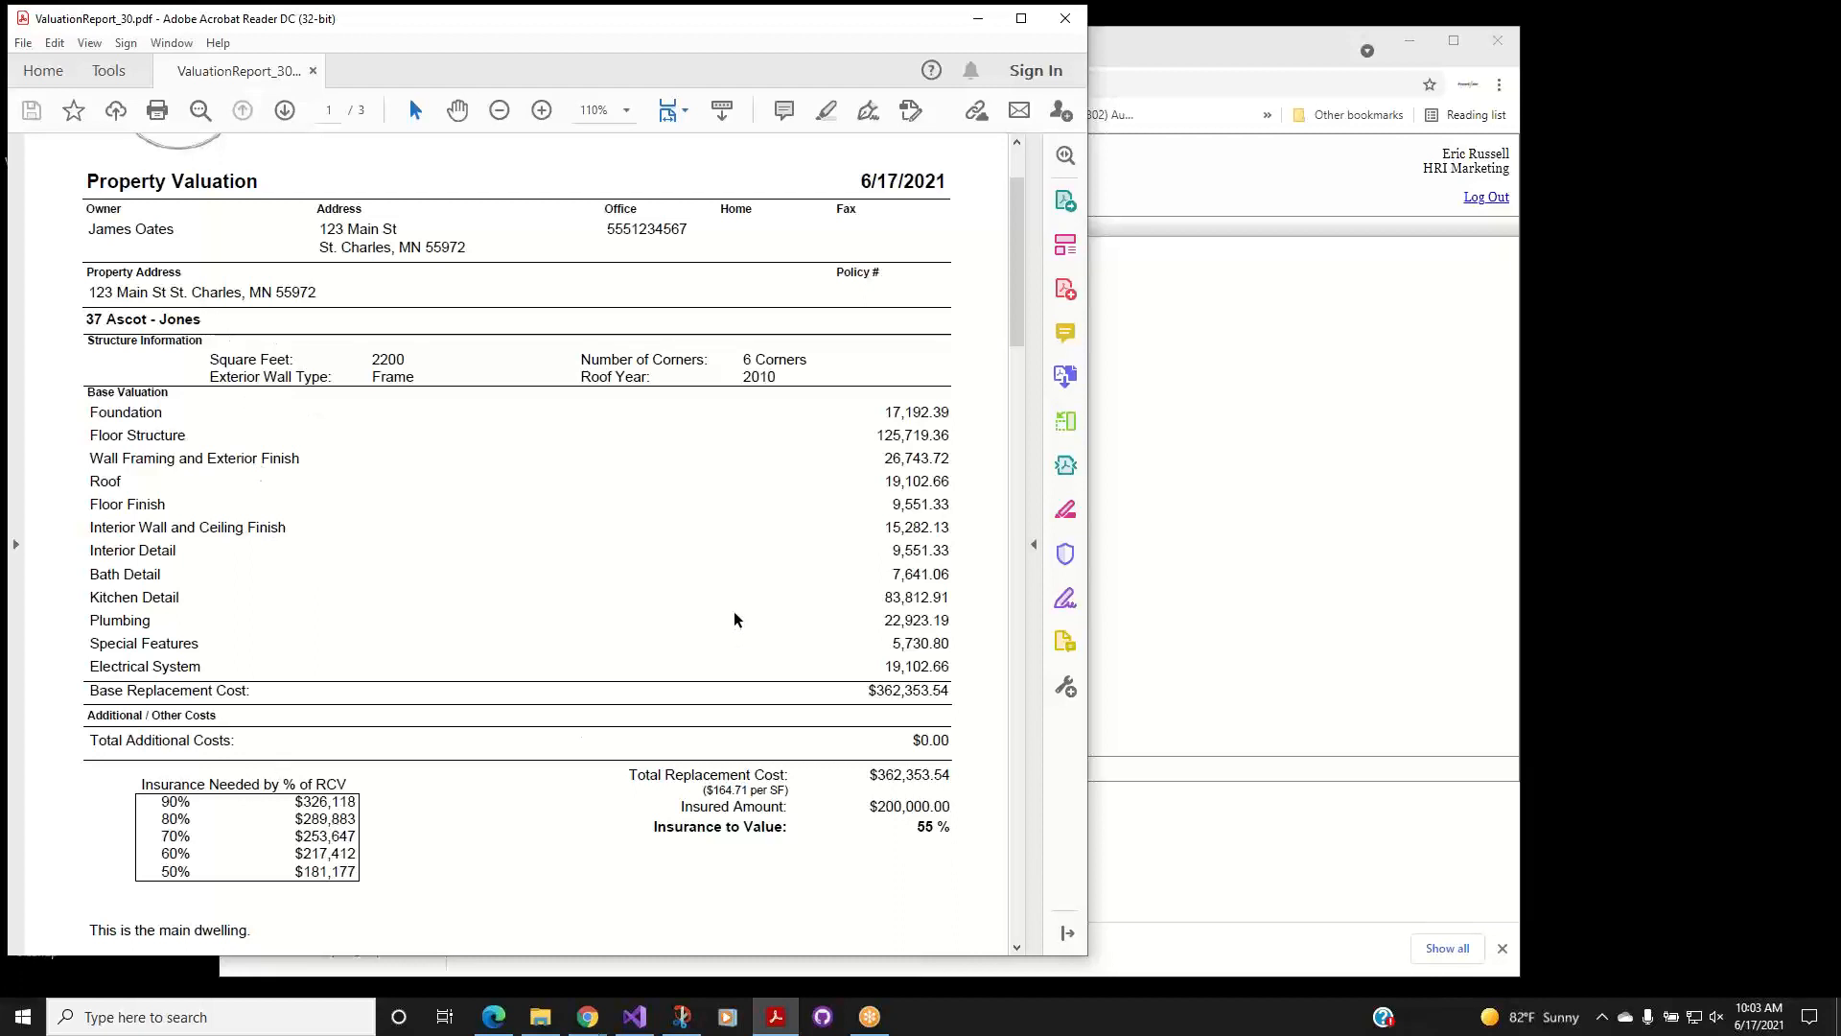
scroll(738, 613, "down", 1)
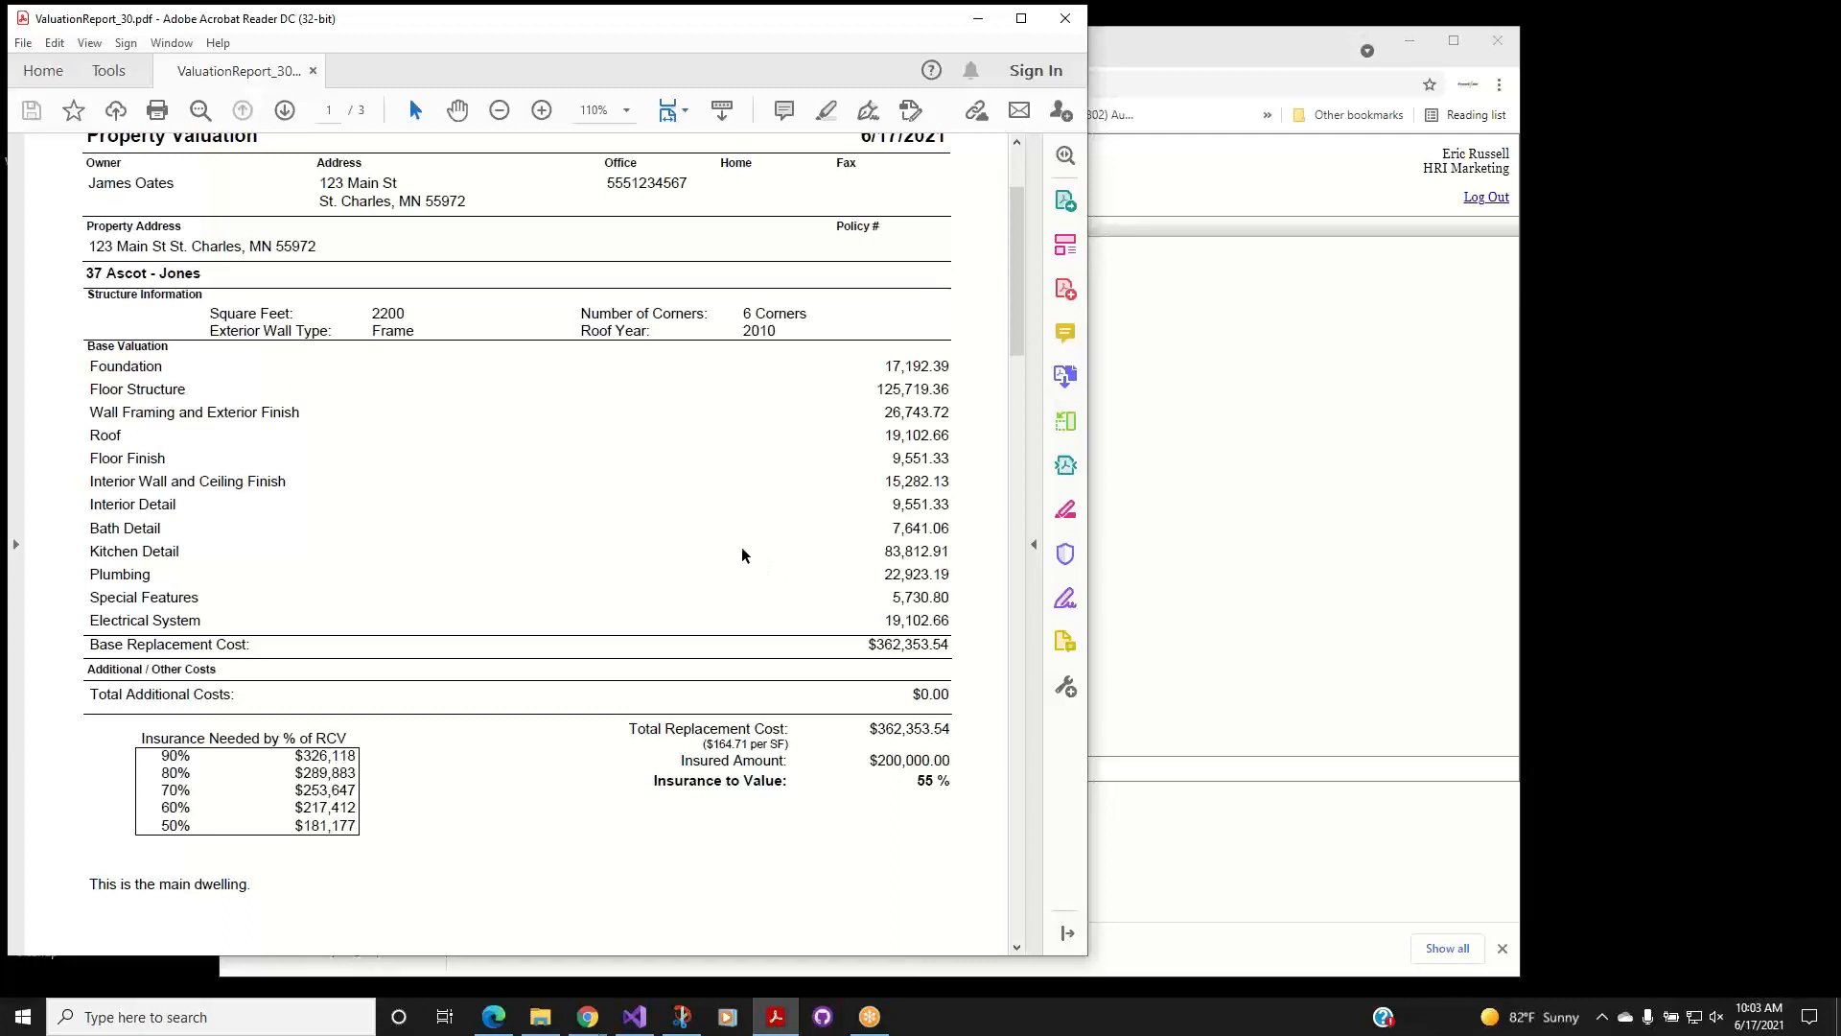
scroll(744, 555, "down", 3)
scroll(744, 555, "down", 3)
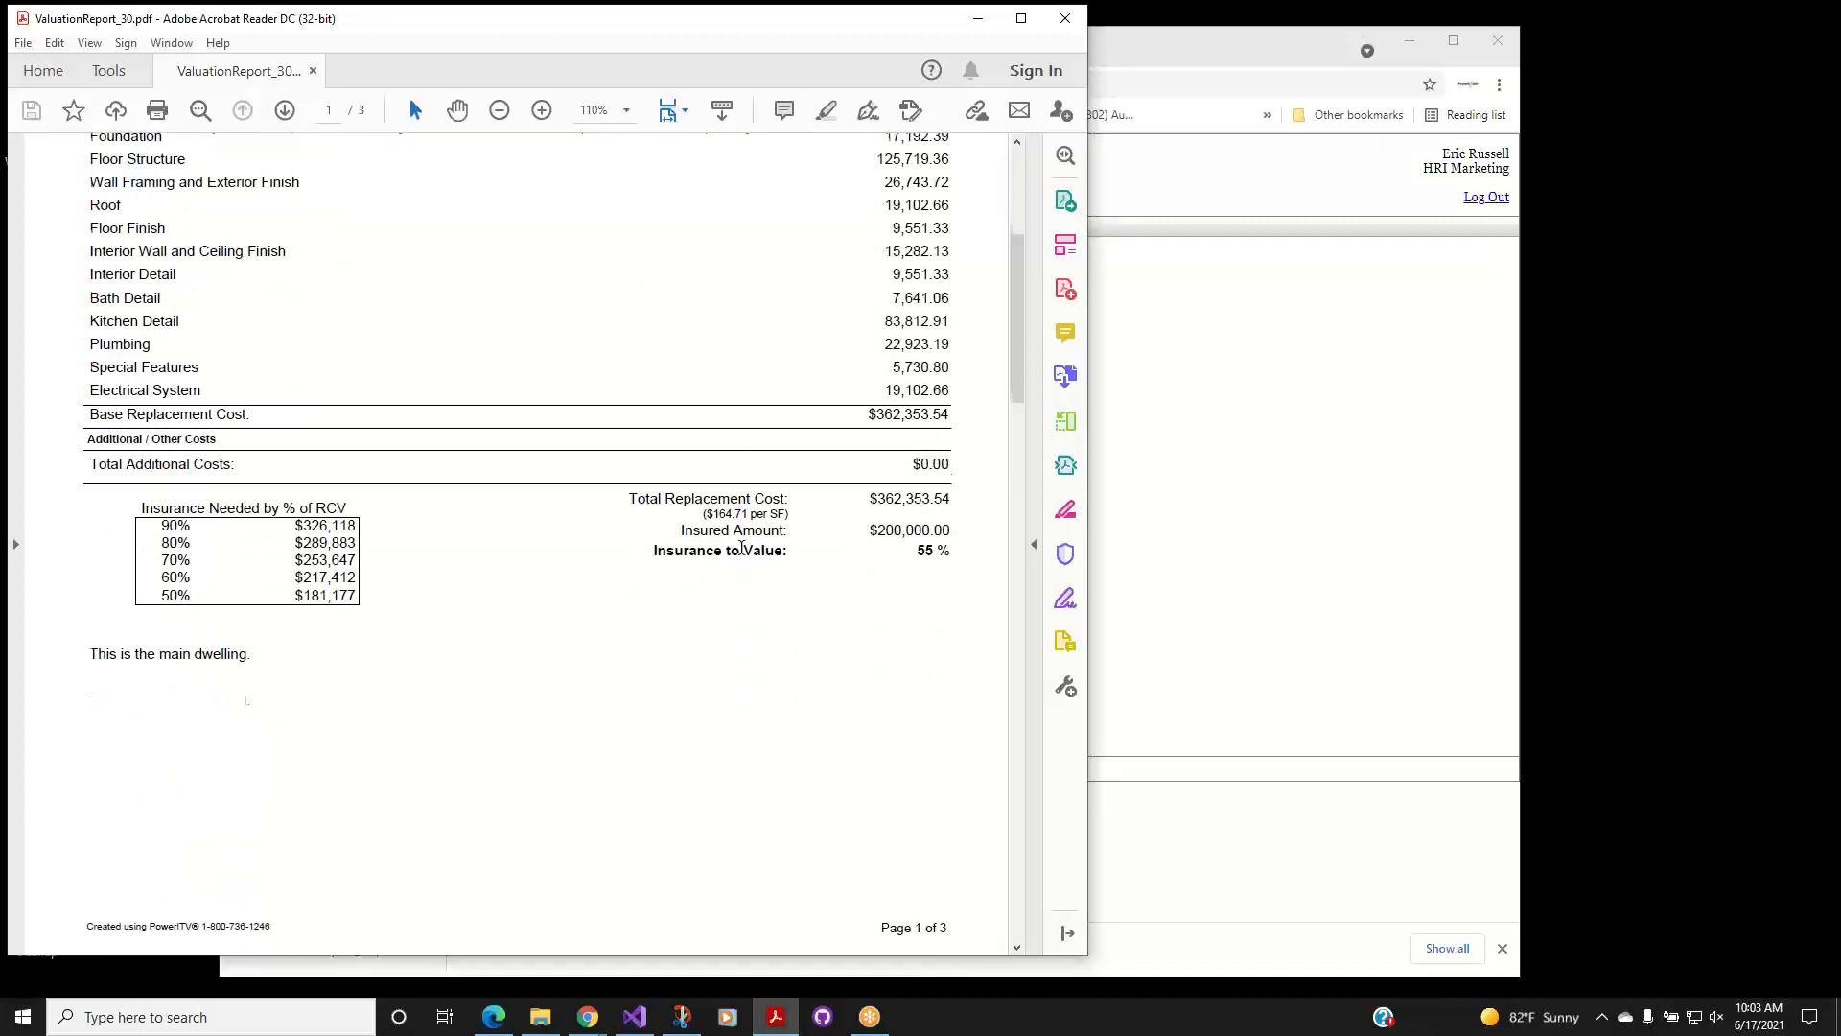
Review the Machine Shed and Small Machine Shed valuations and the building photos in the rest of the report.
left_click_drag(1018, 291, 1023, 506)
scroll(1019, 347, "down", 1)
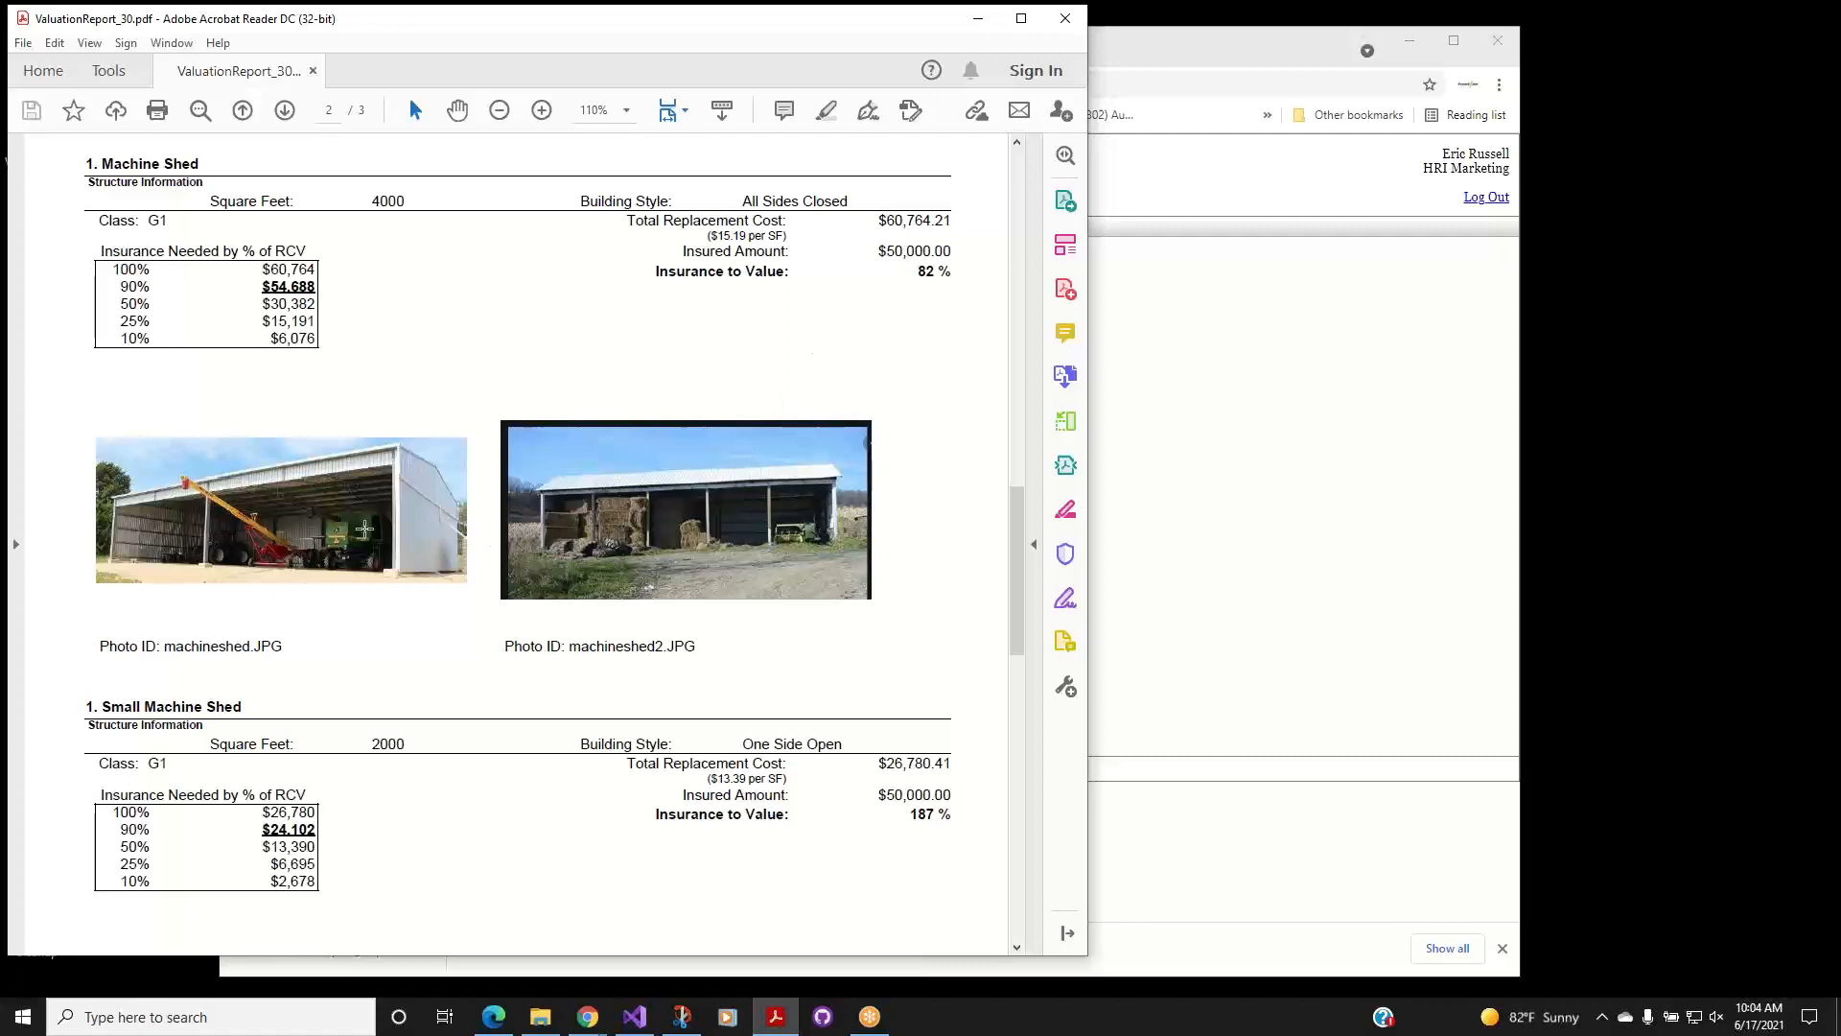
scroll(736, 509, "down", 2)
scroll(735, 509, "down", 7)
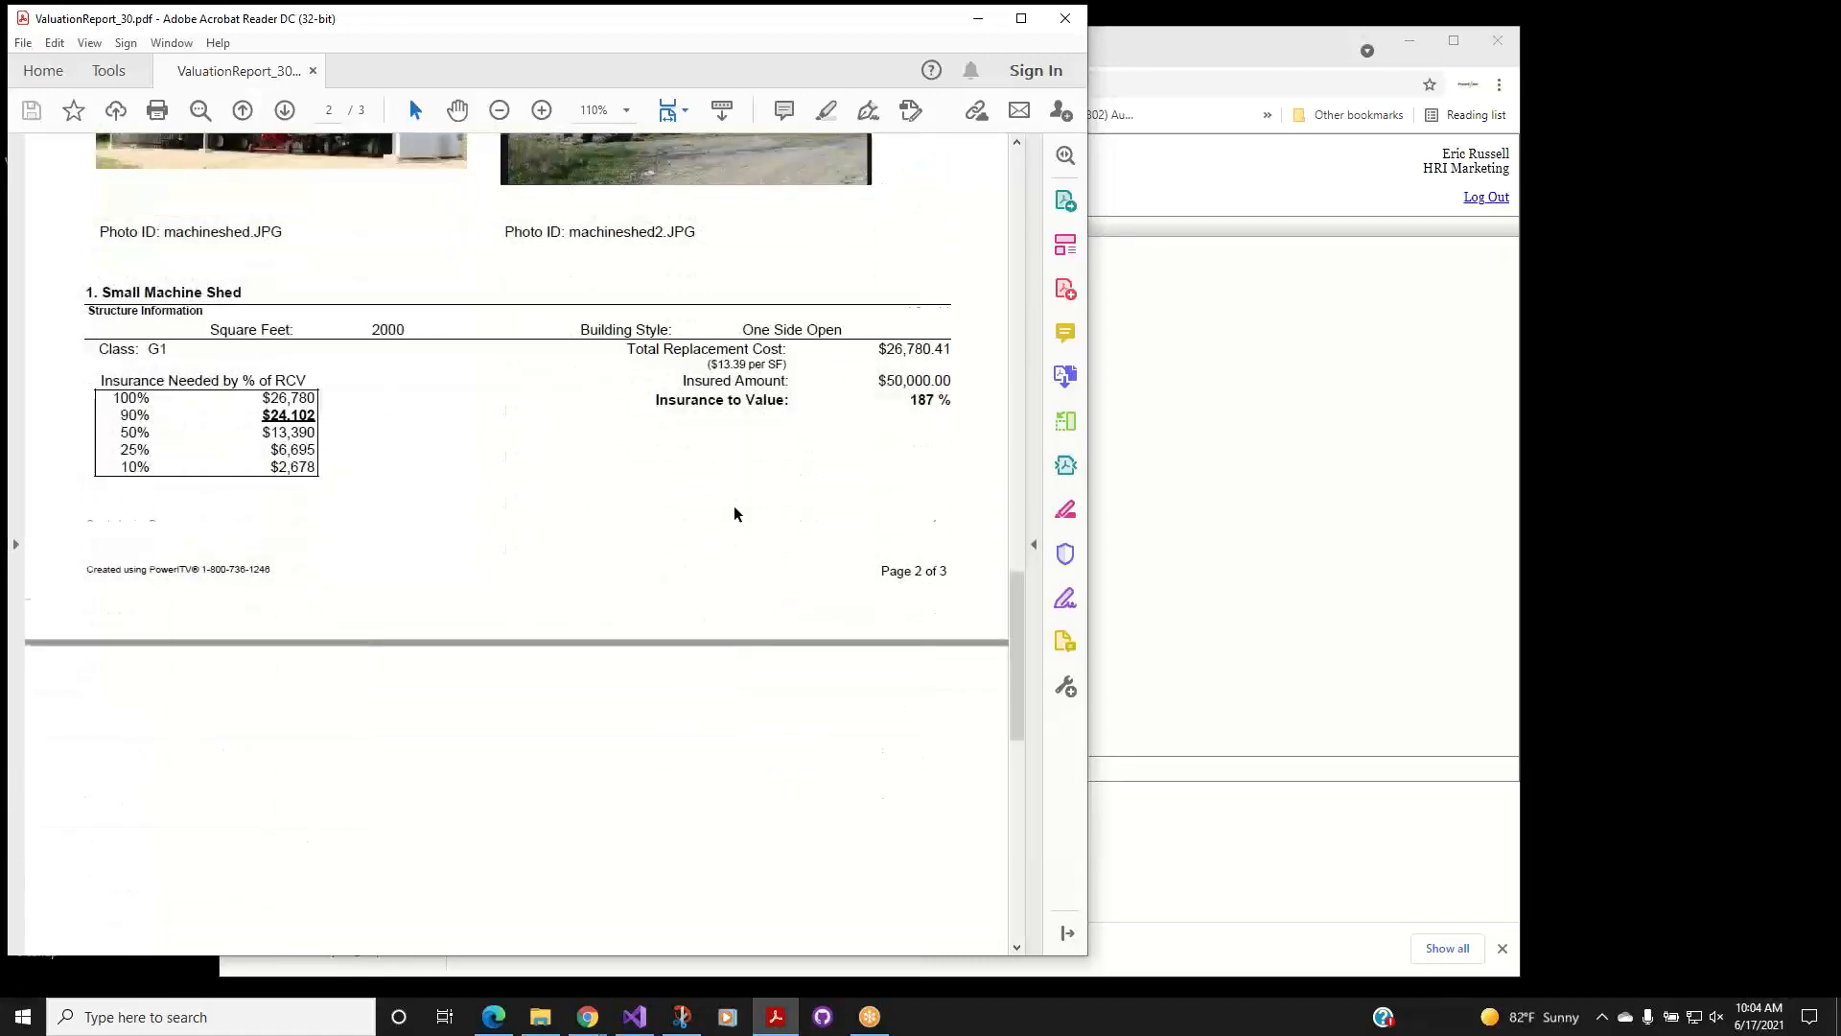
scroll(736, 512, "down", 12)
scroll(736, 510, "up", 15)
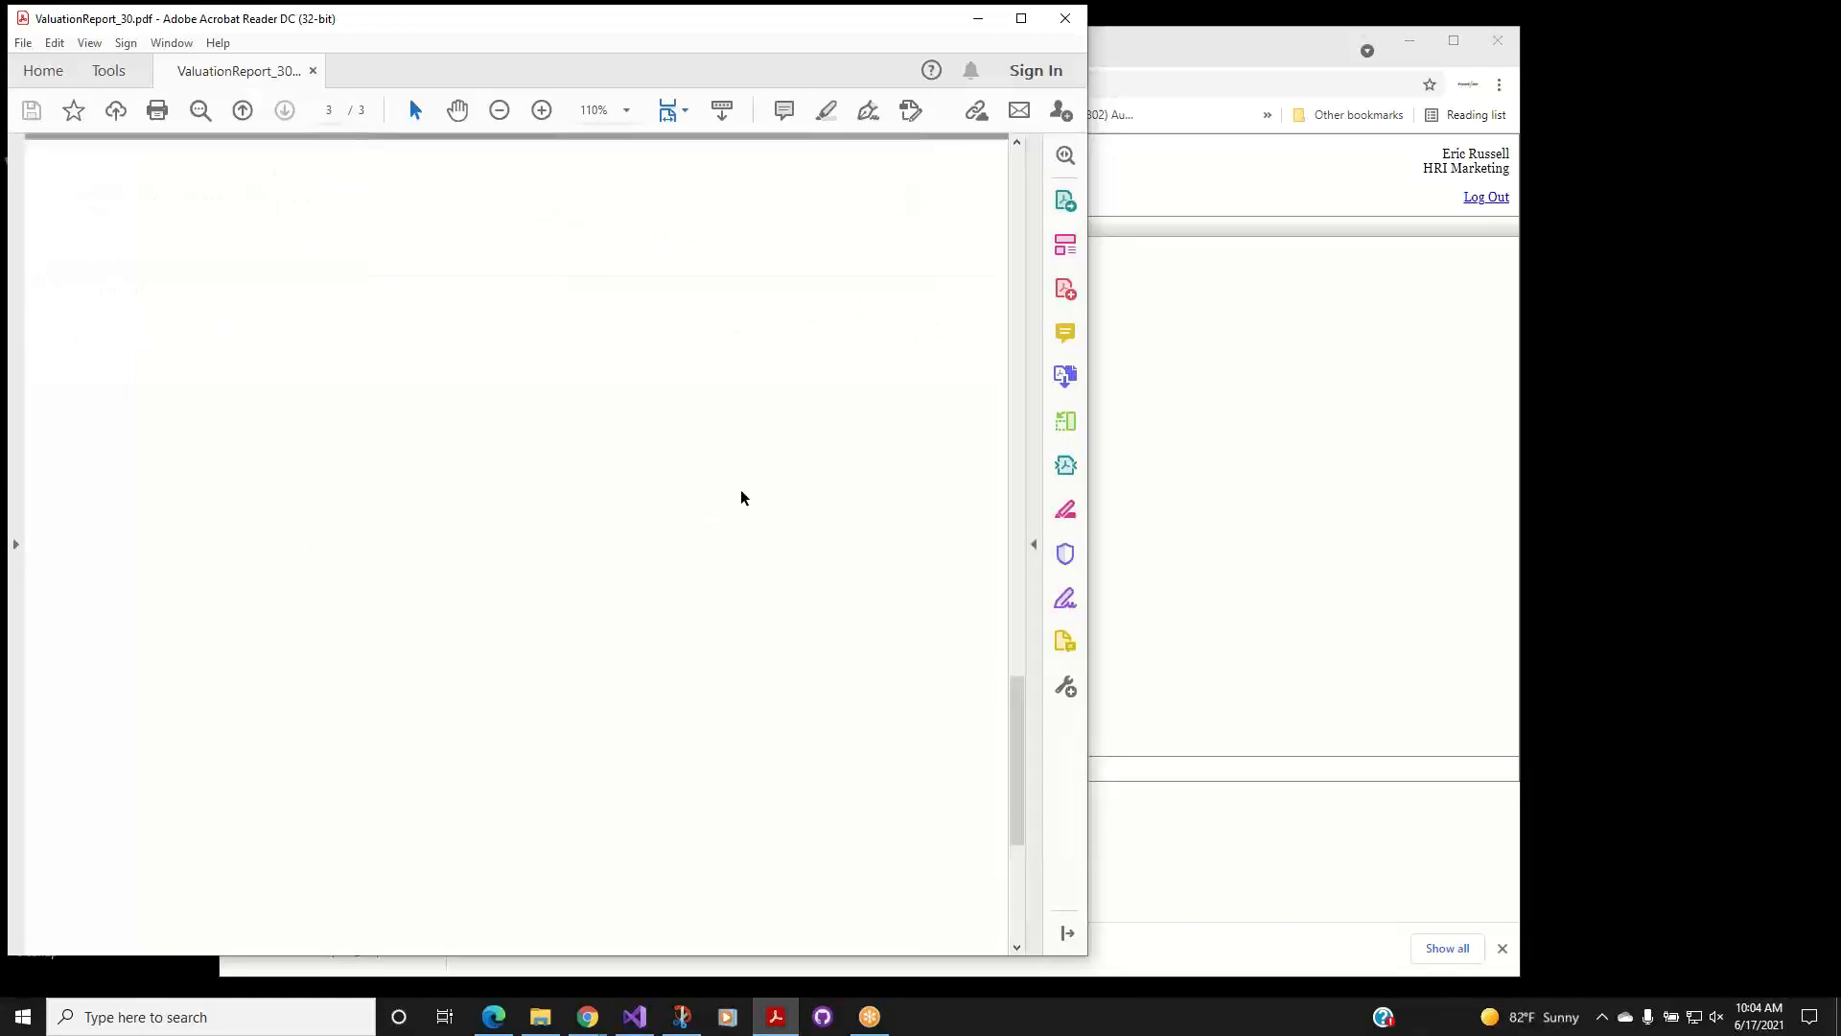
scroll(743, 482, "up", 1)
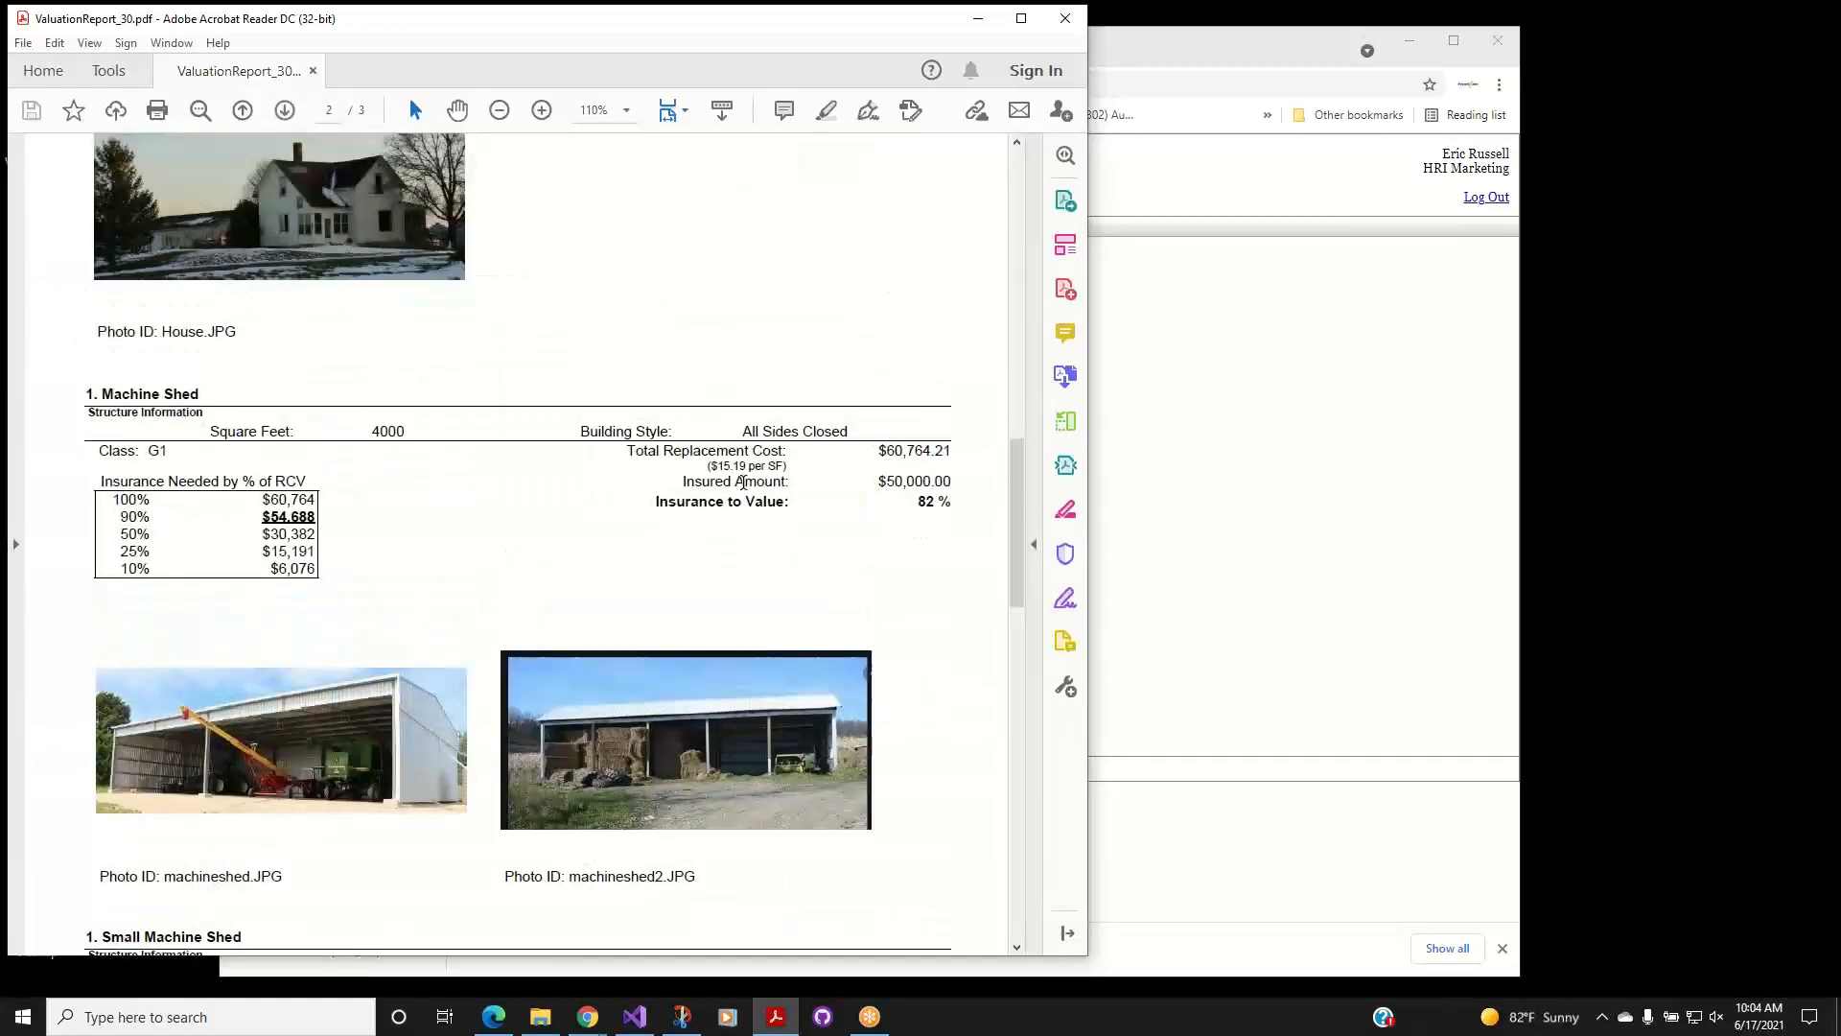
Switch to PowerITV in Chrome and name the new valuation with the owner's last name, street address and city.
left_click(1180, 55)
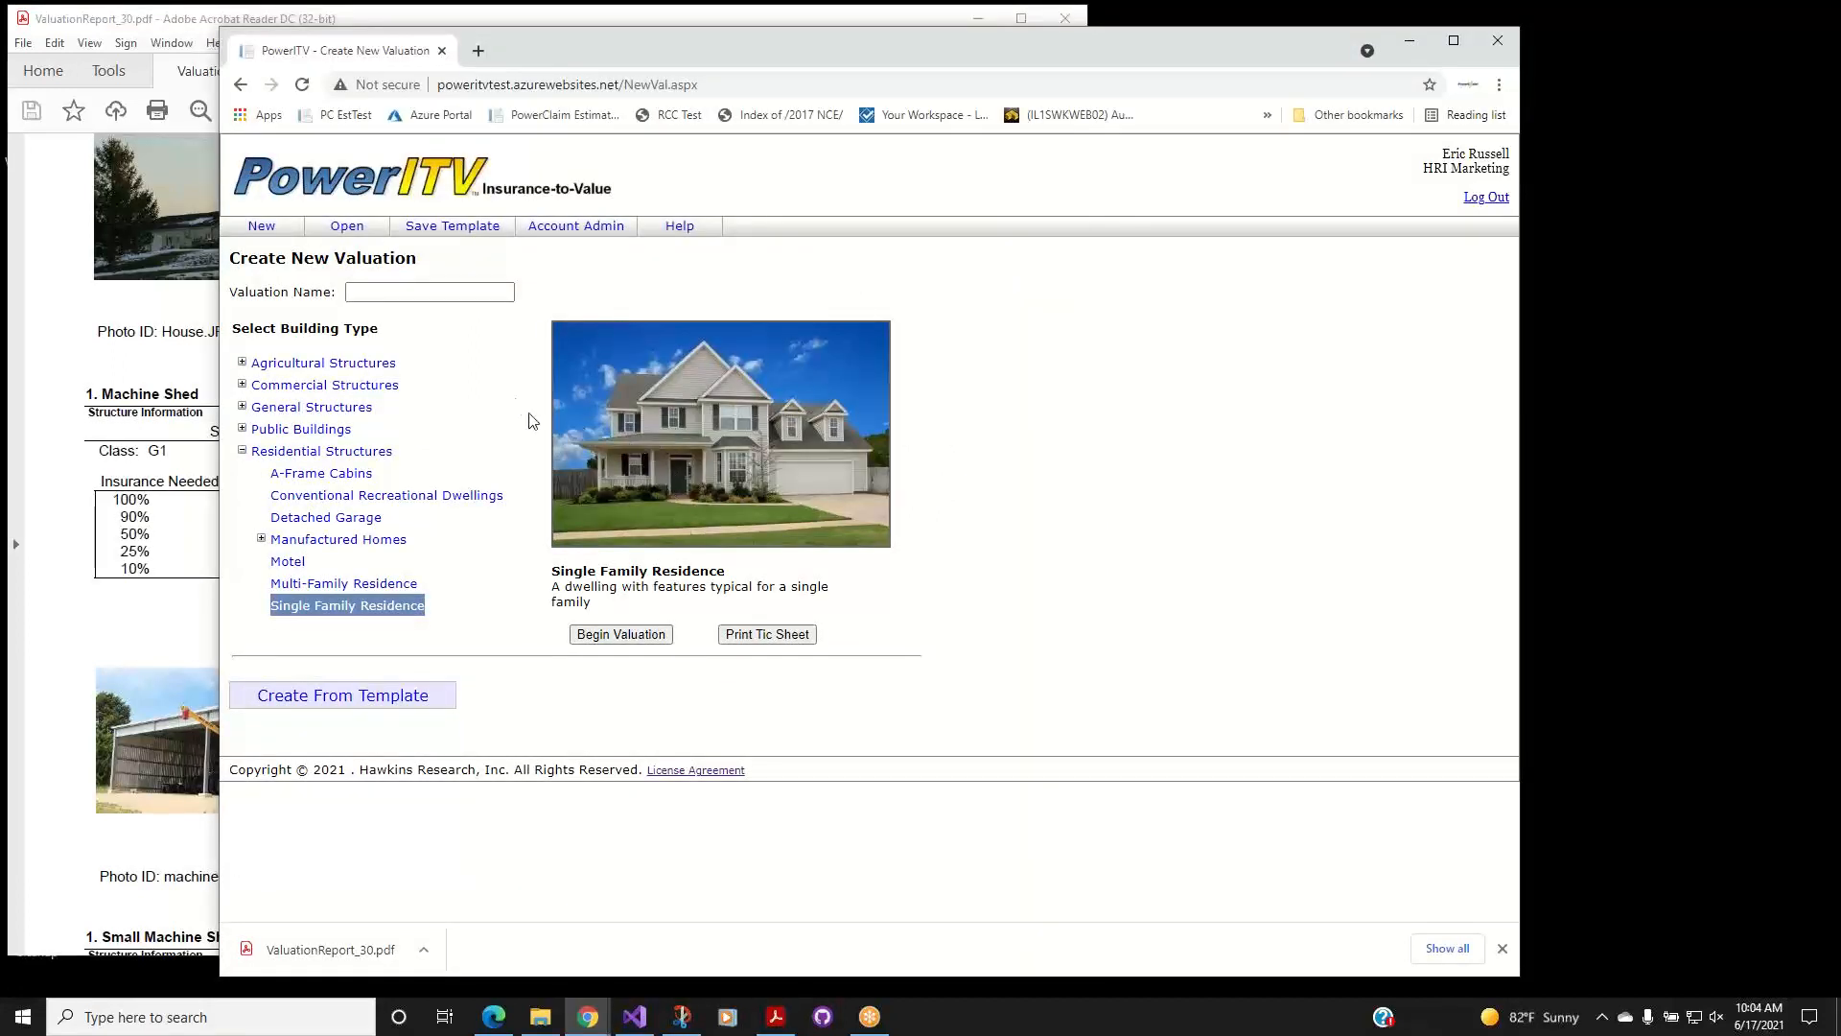
left_click(374, 292)
left_click(393, 292)
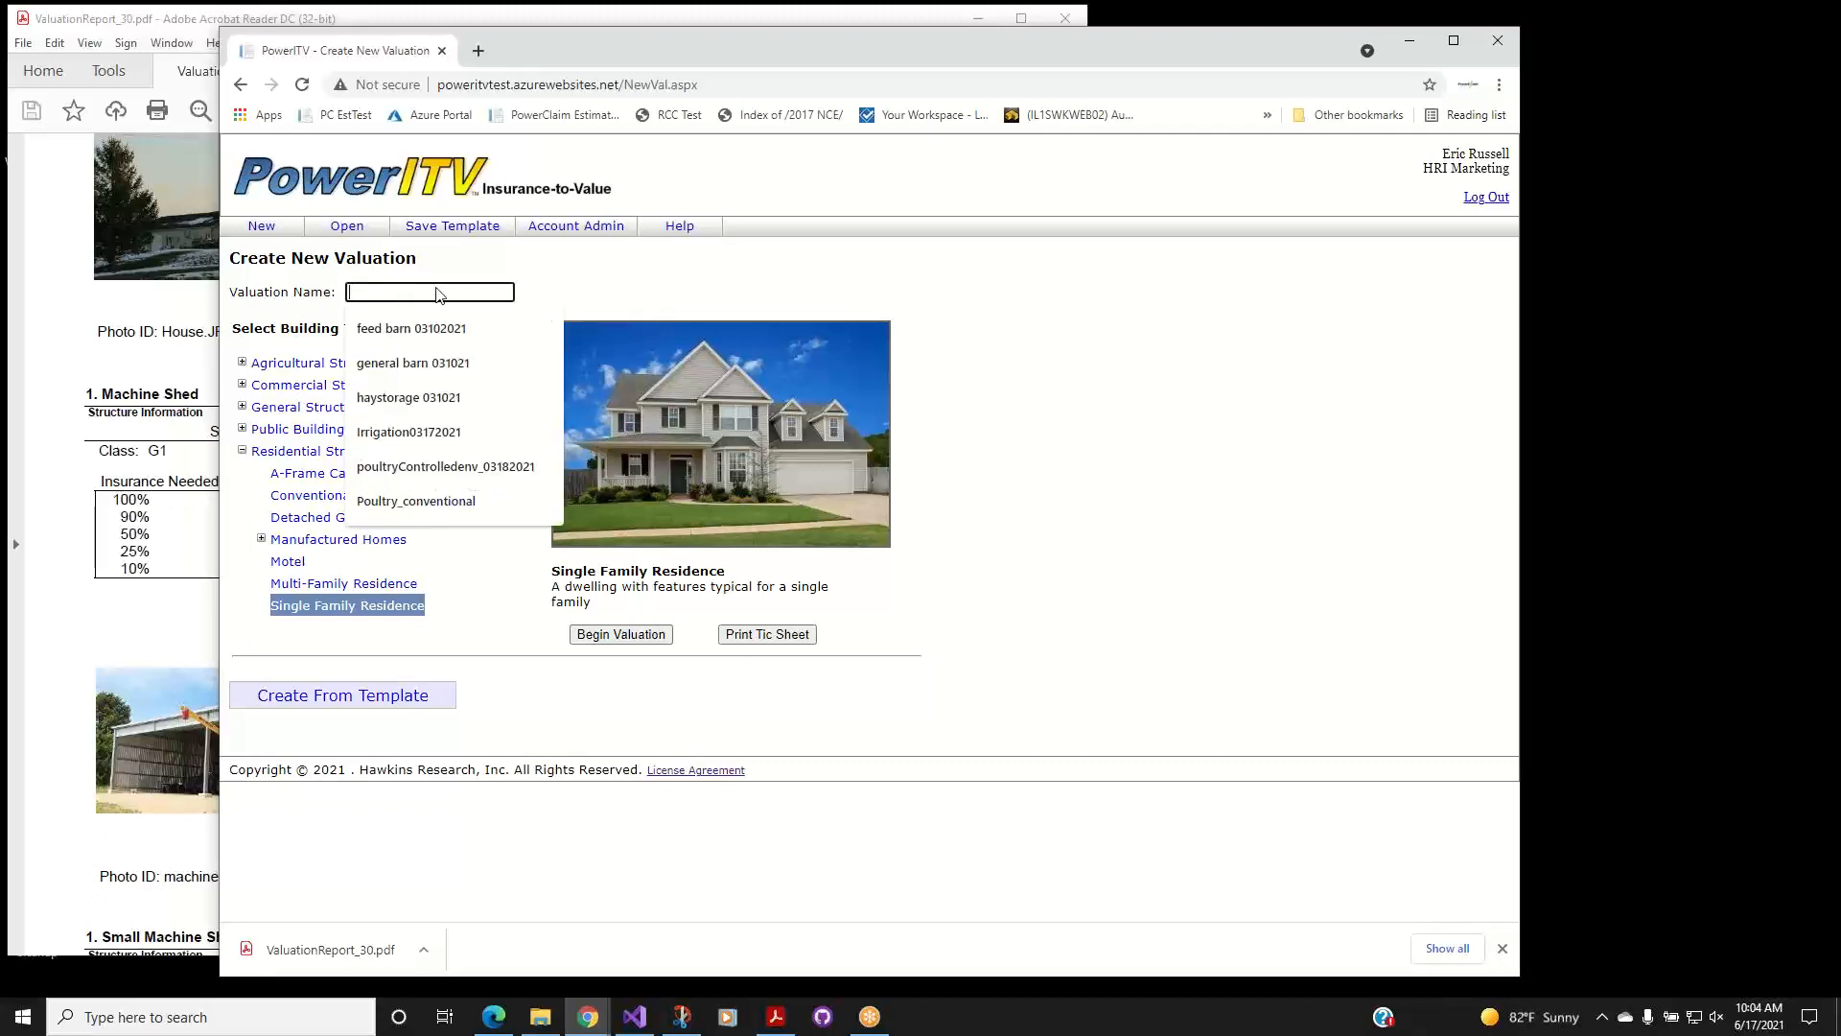
left_click(534, 269)
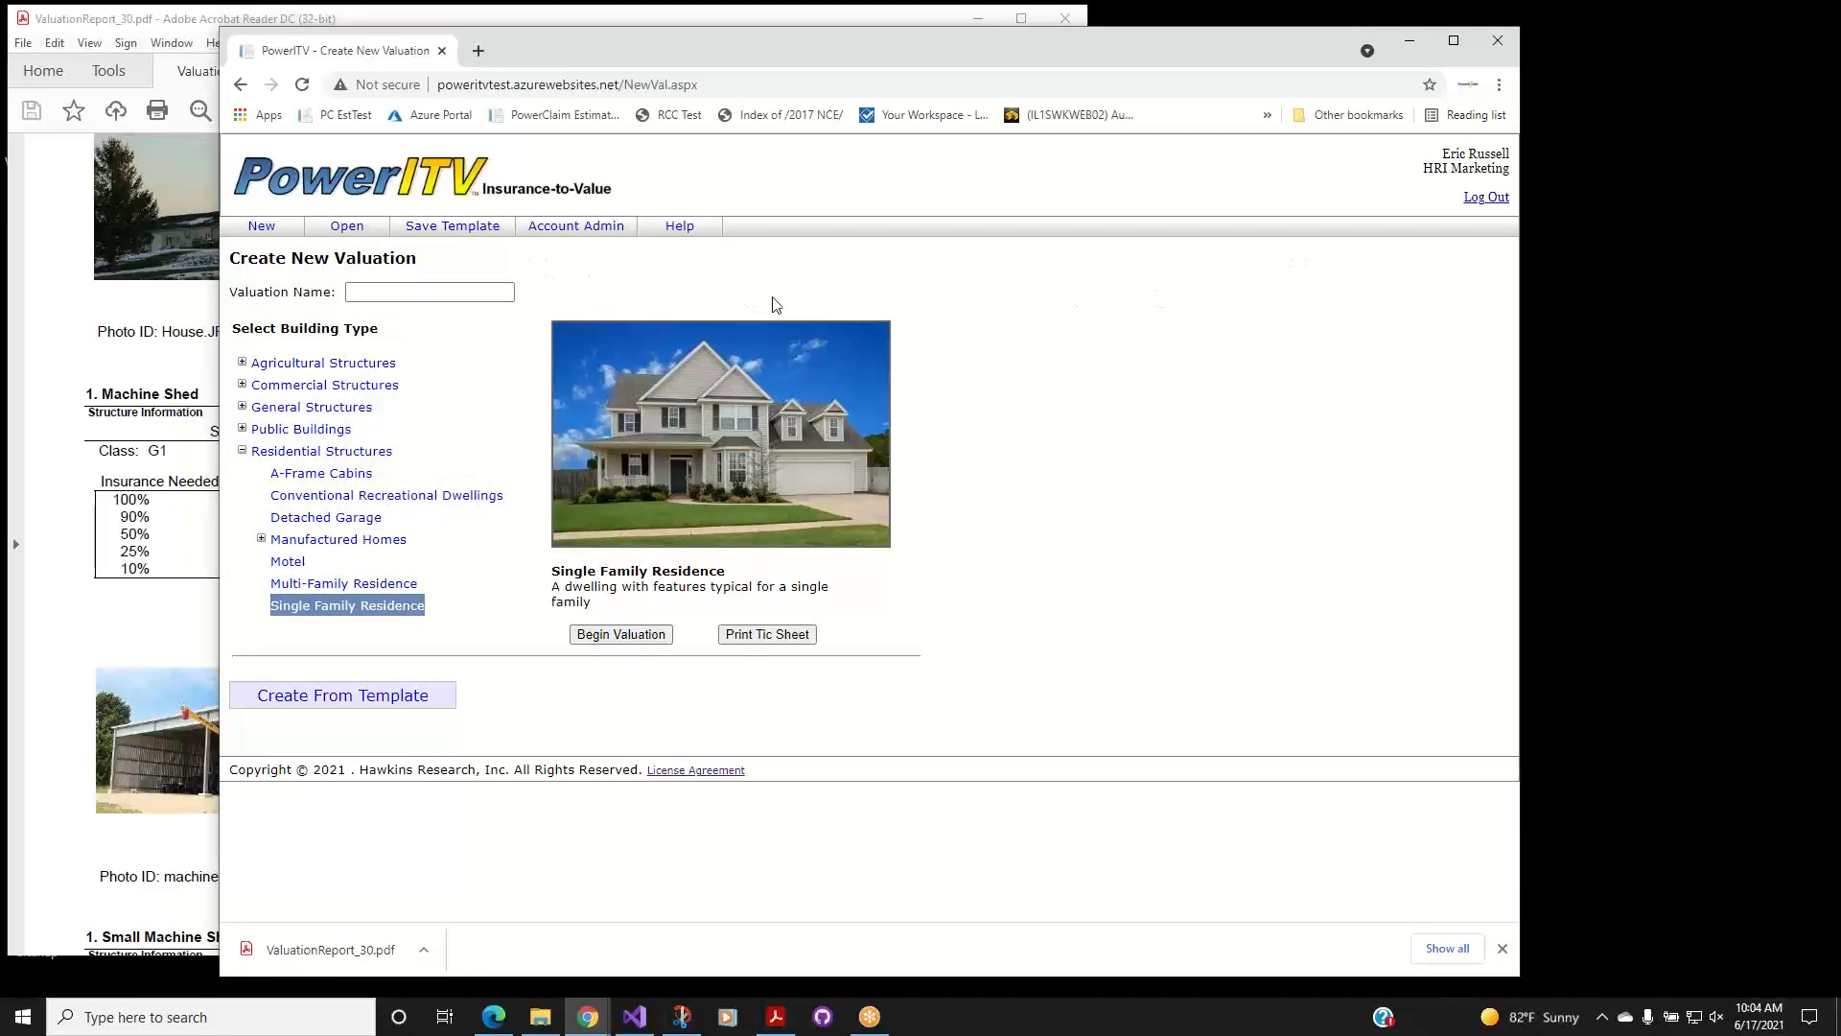
left_click(398, 291)
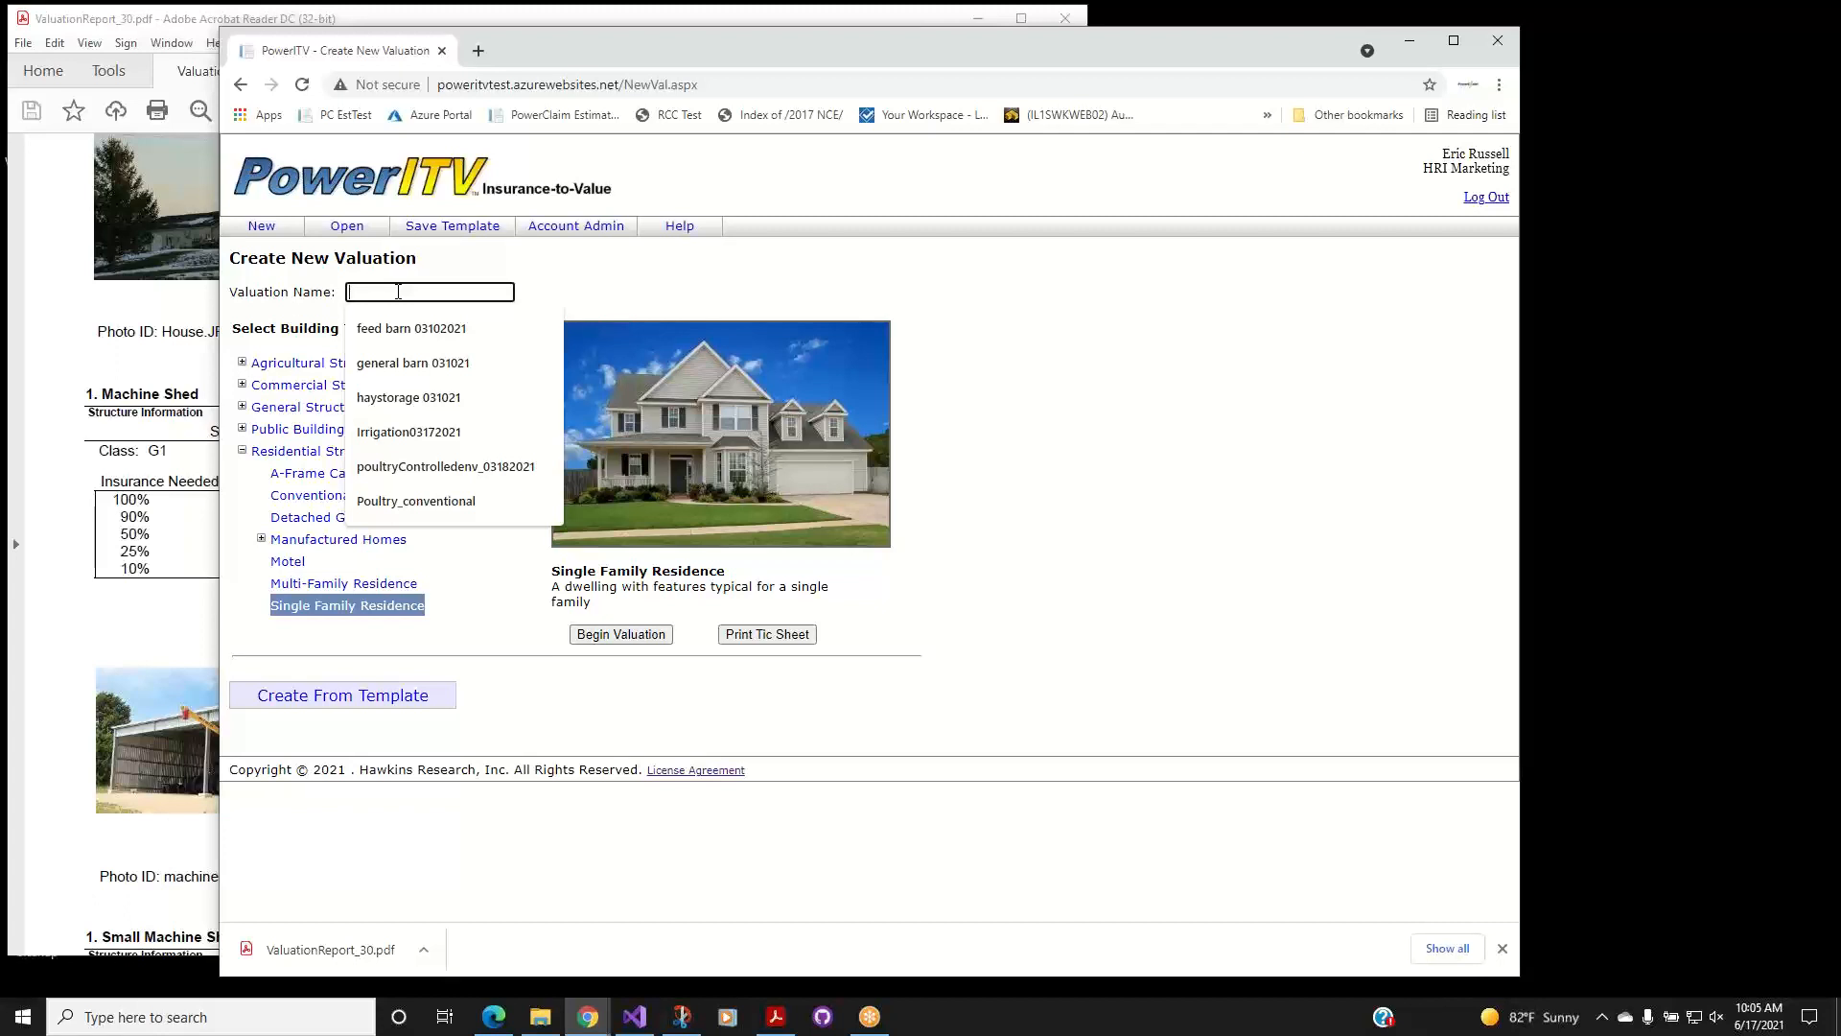
type("Smith")
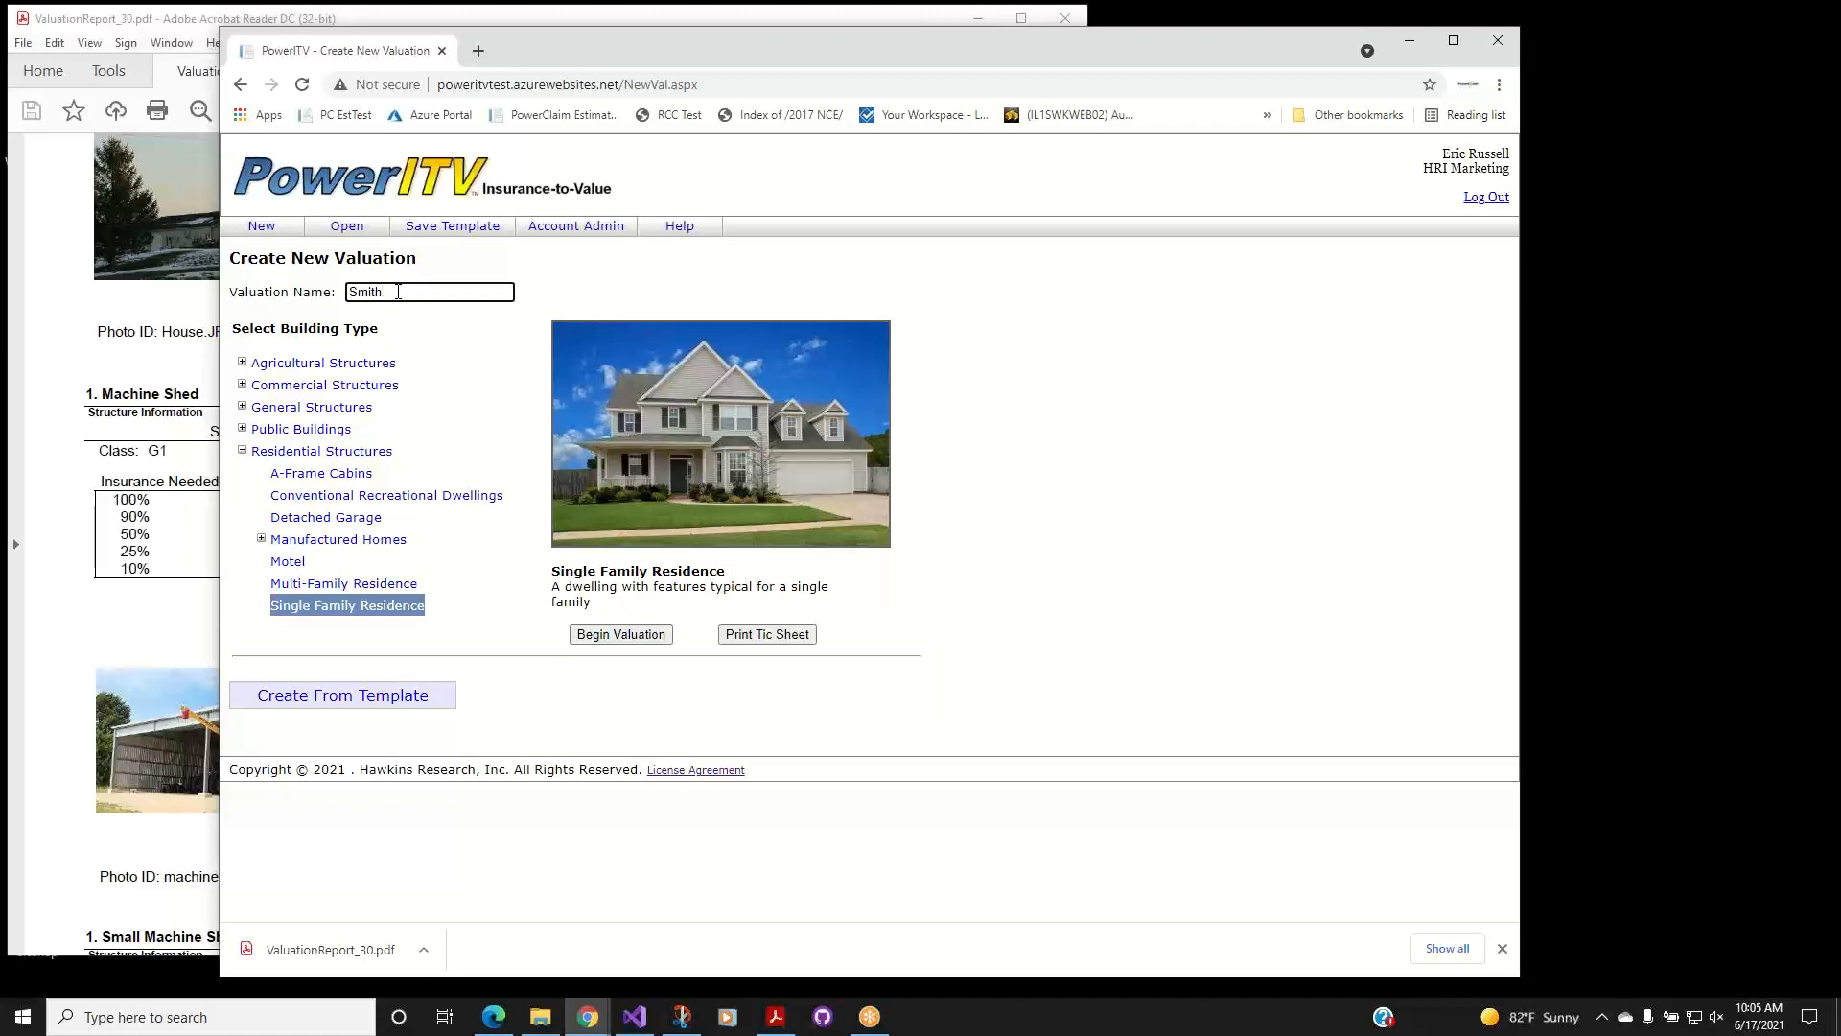
type("5Main StreetPlummer")
Select Single Family Residence as the building type and look through the Agricultural Structures types.
left_click(310, 587)
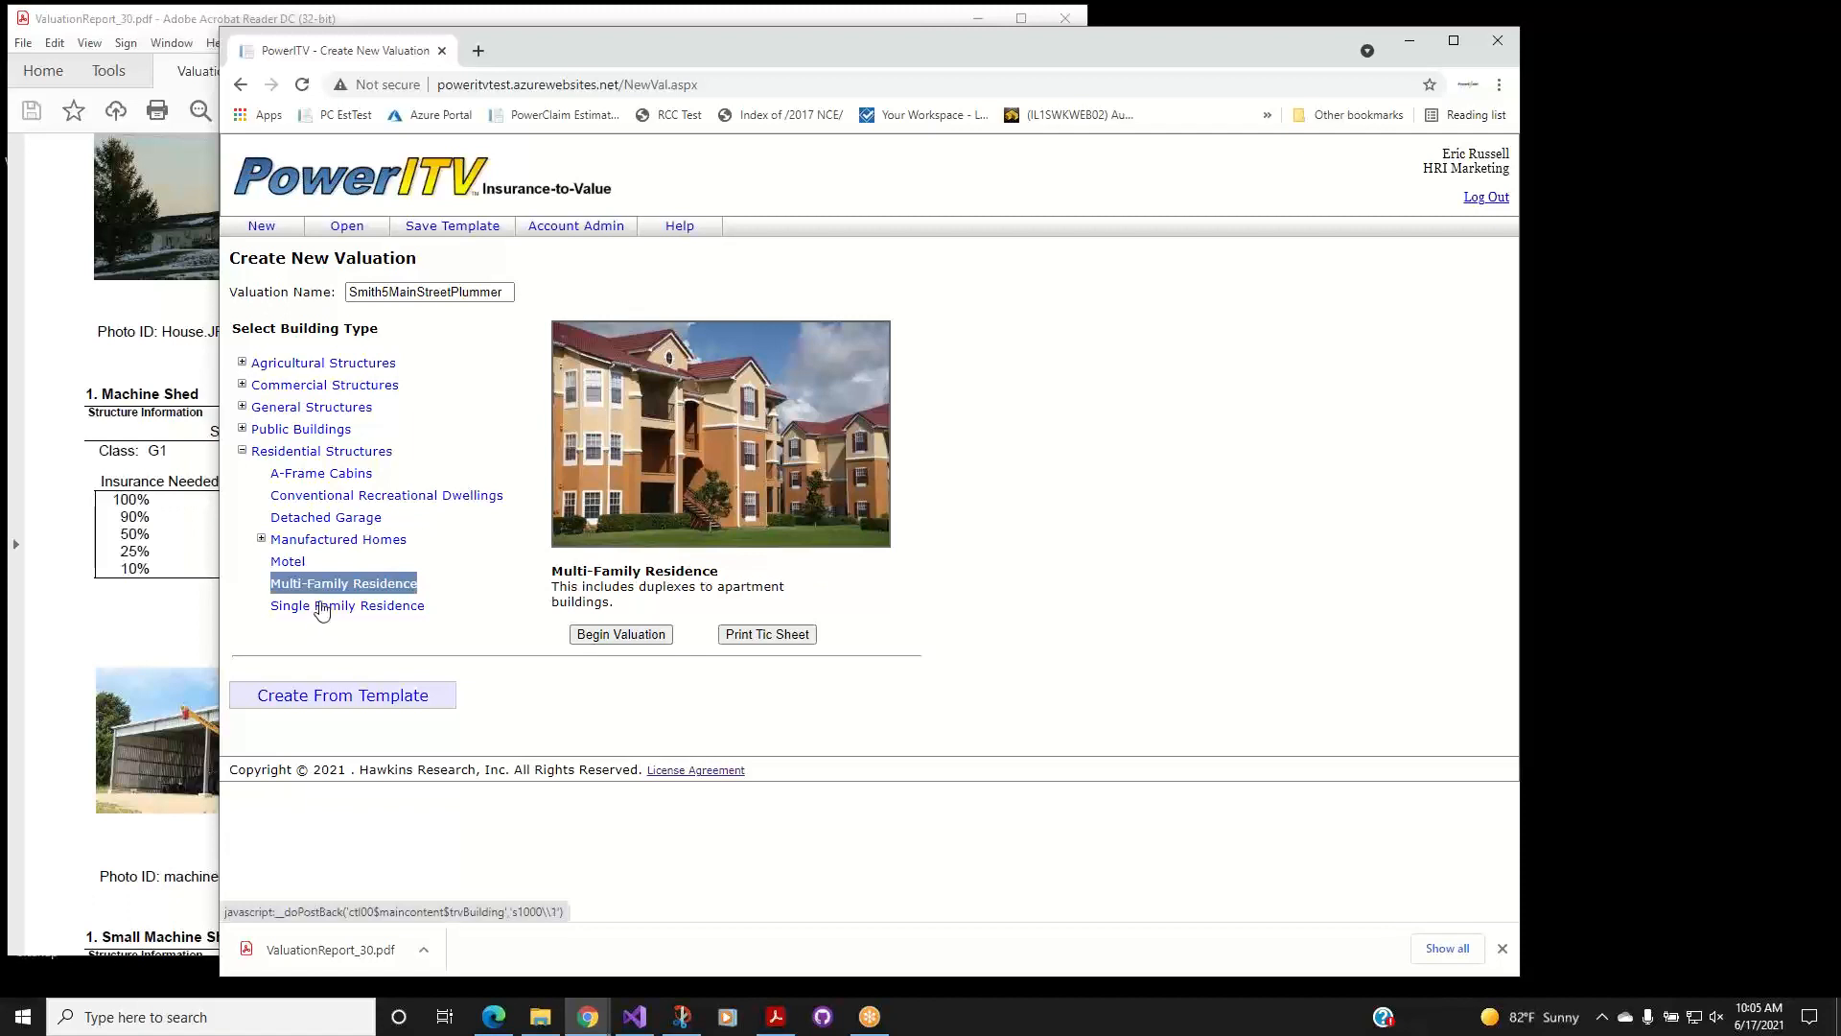
left_click(322, 608)
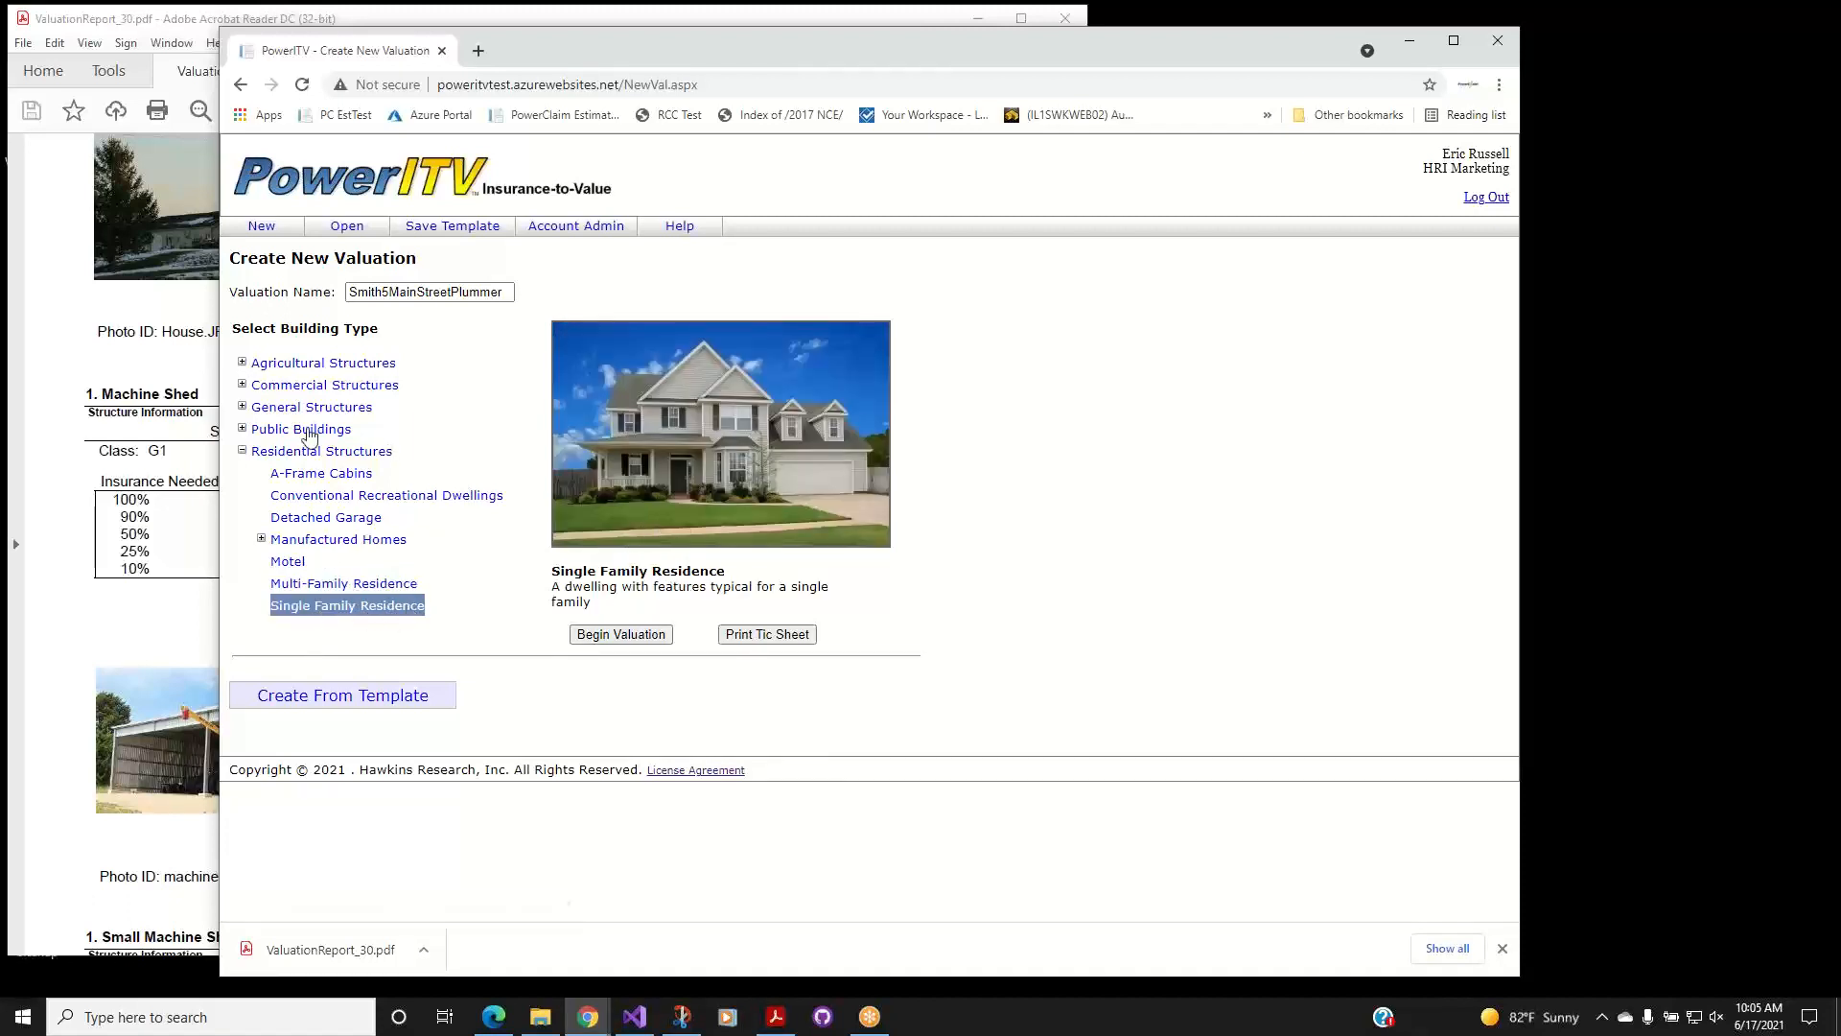
left_click(242, 364)
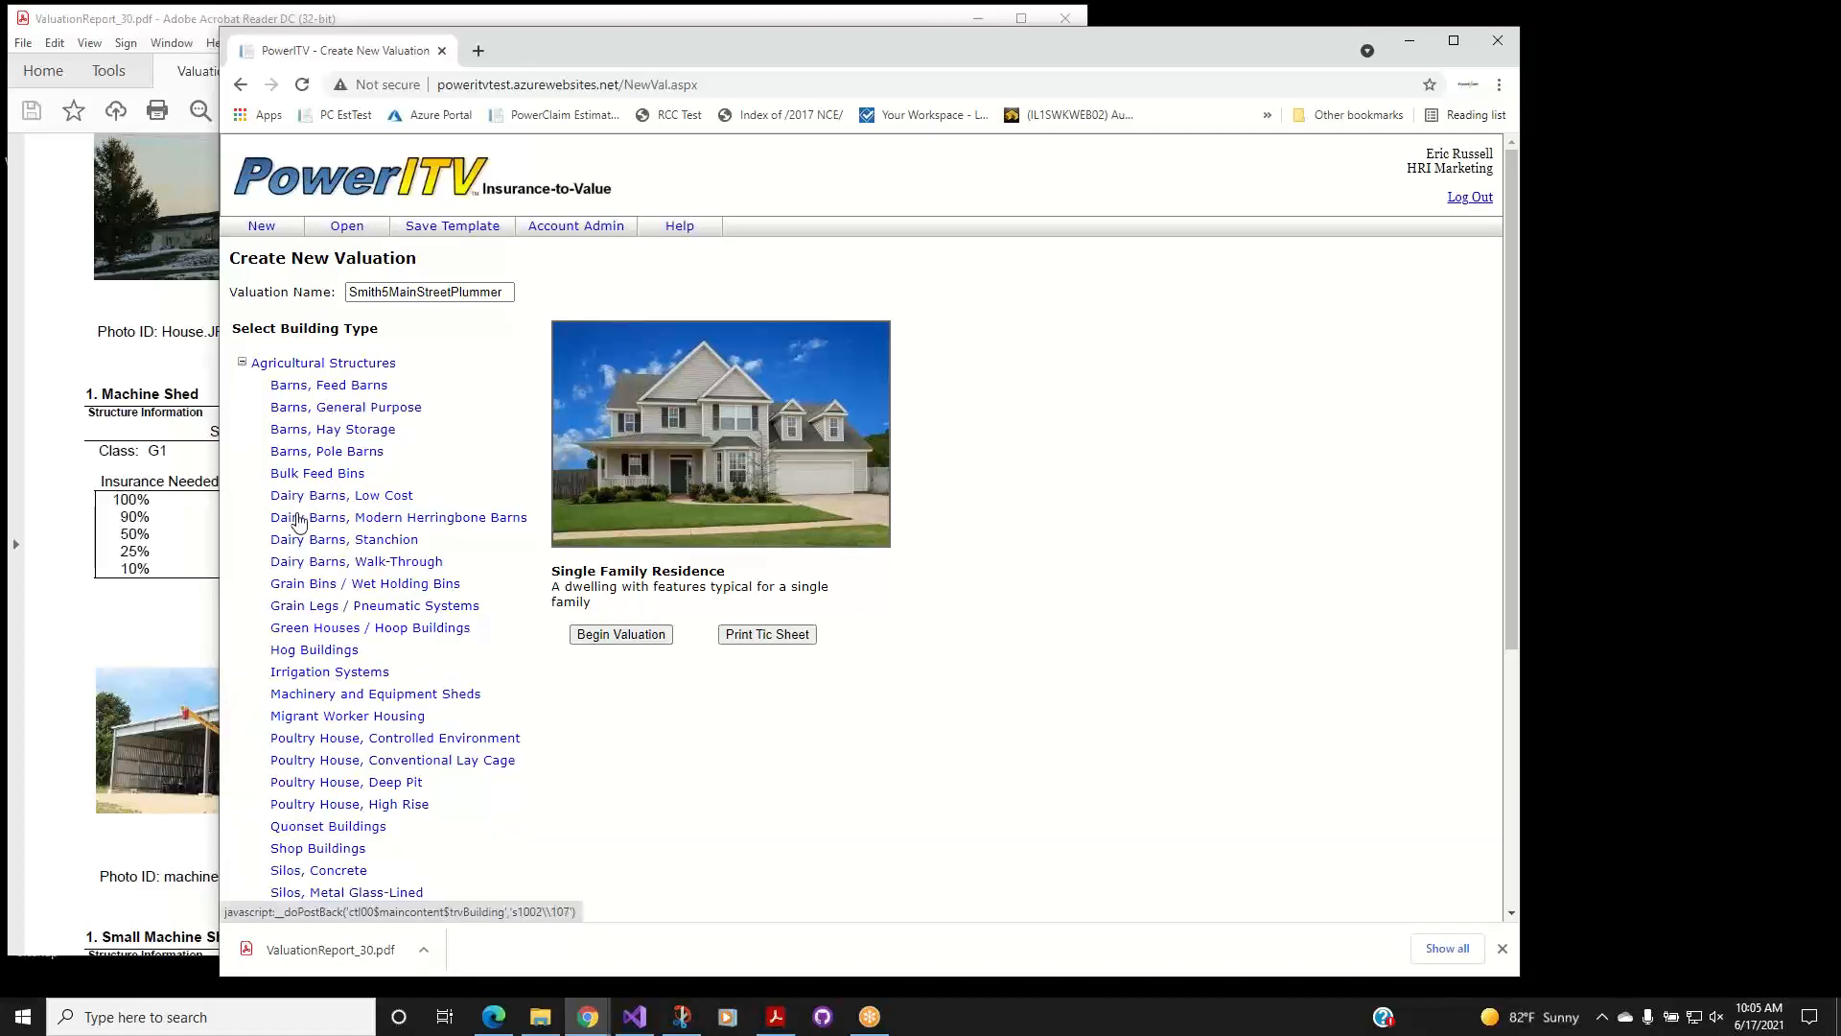
left_click(242, 364)
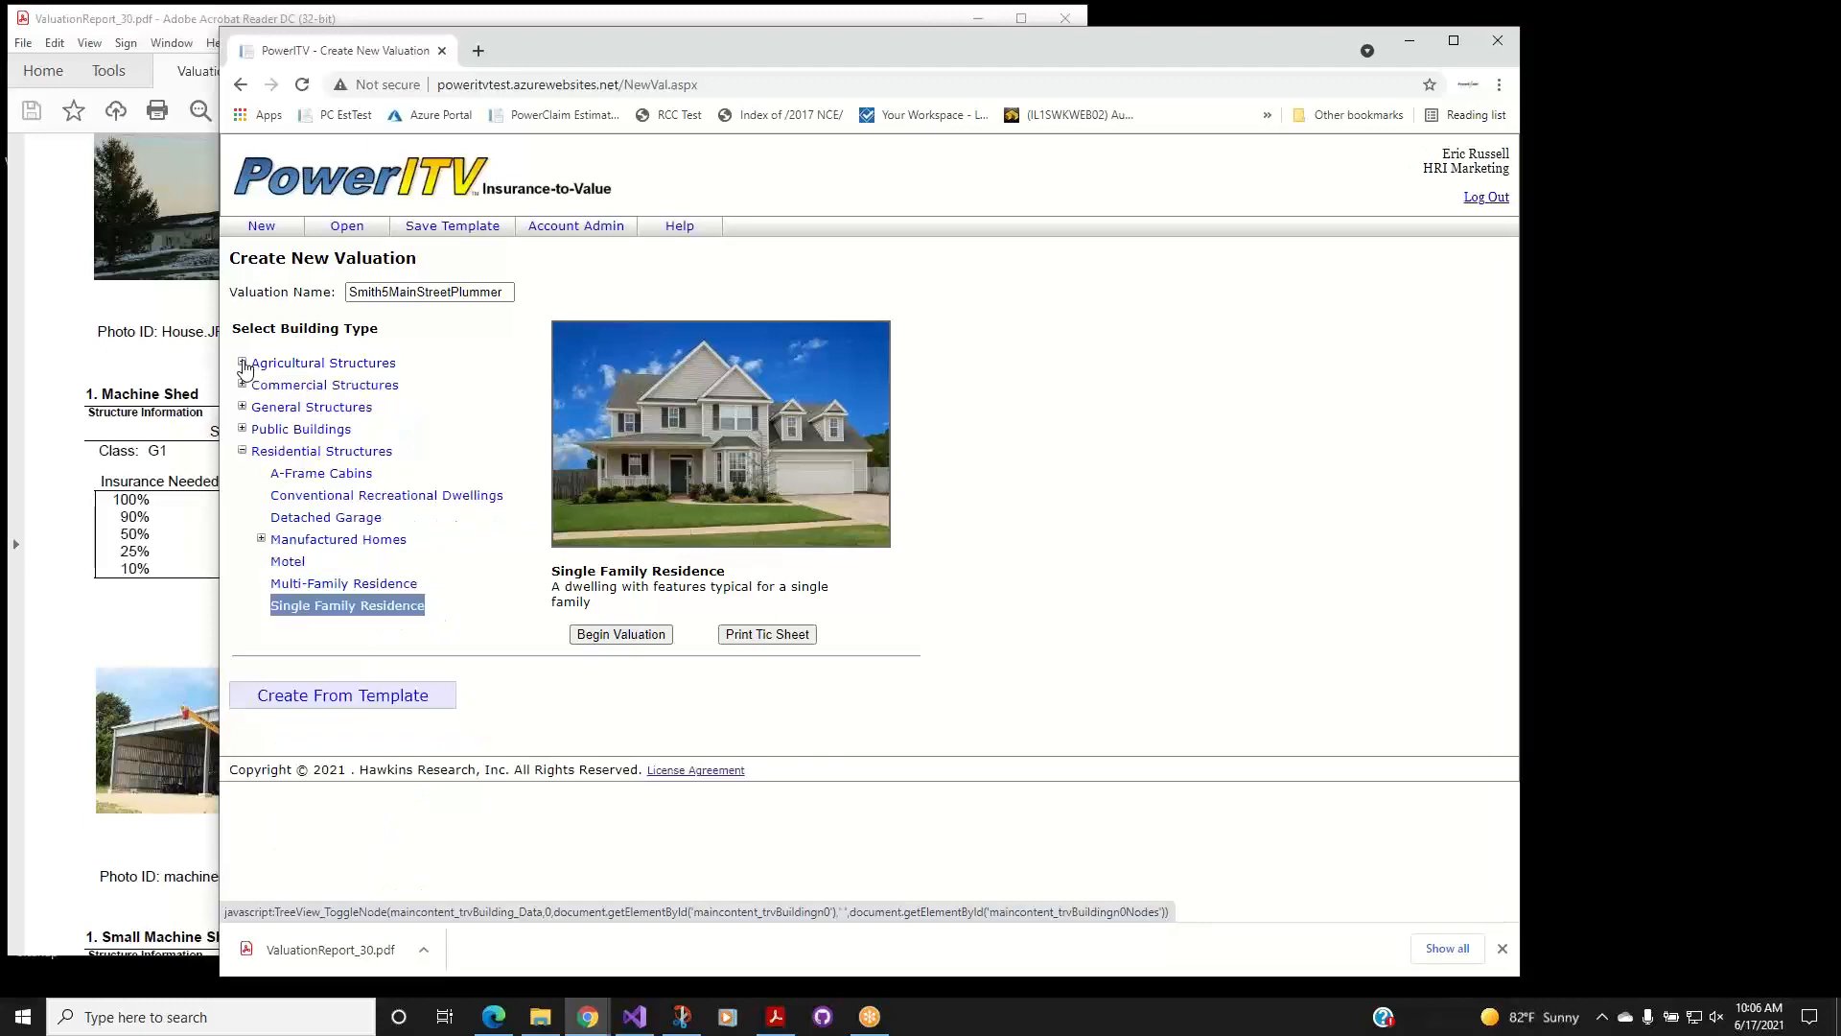
Switch to the PDF valuation report in Acrobat Reader and compare the main dwelling's costs with the machine shed section.
left_click(55, 364)
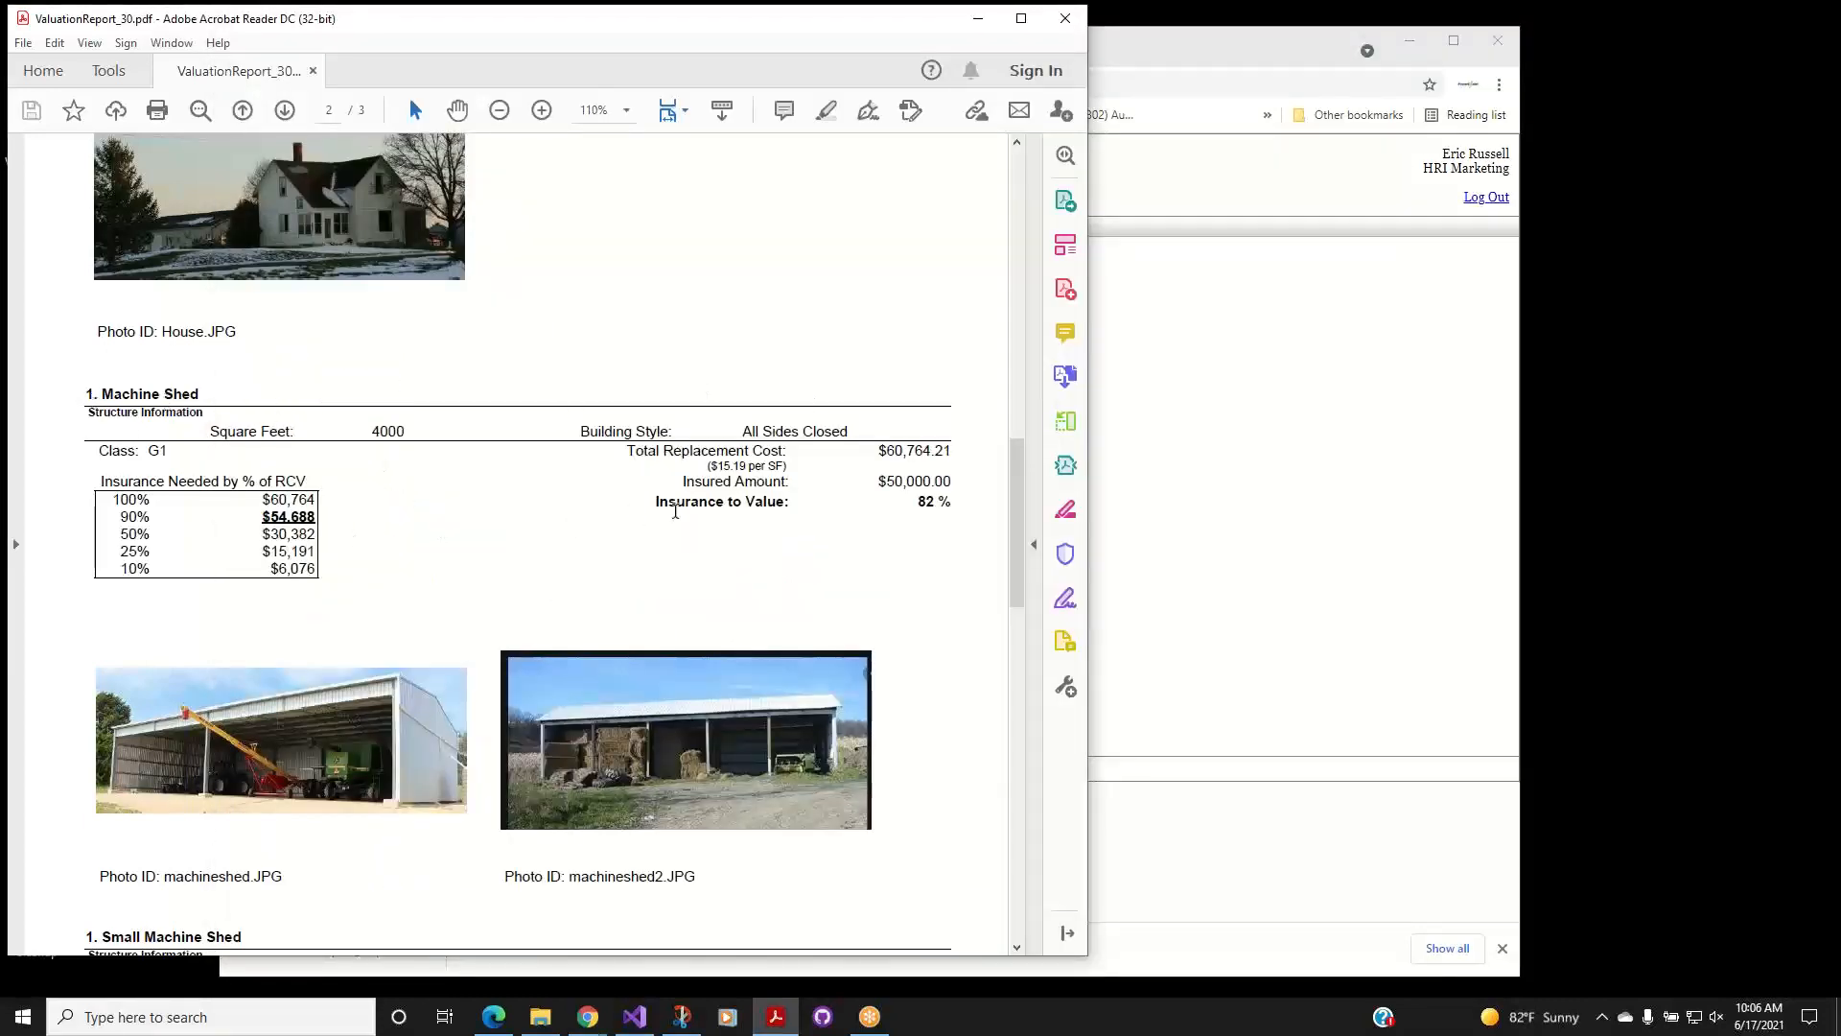
scroll(674, 510, "up", 1)
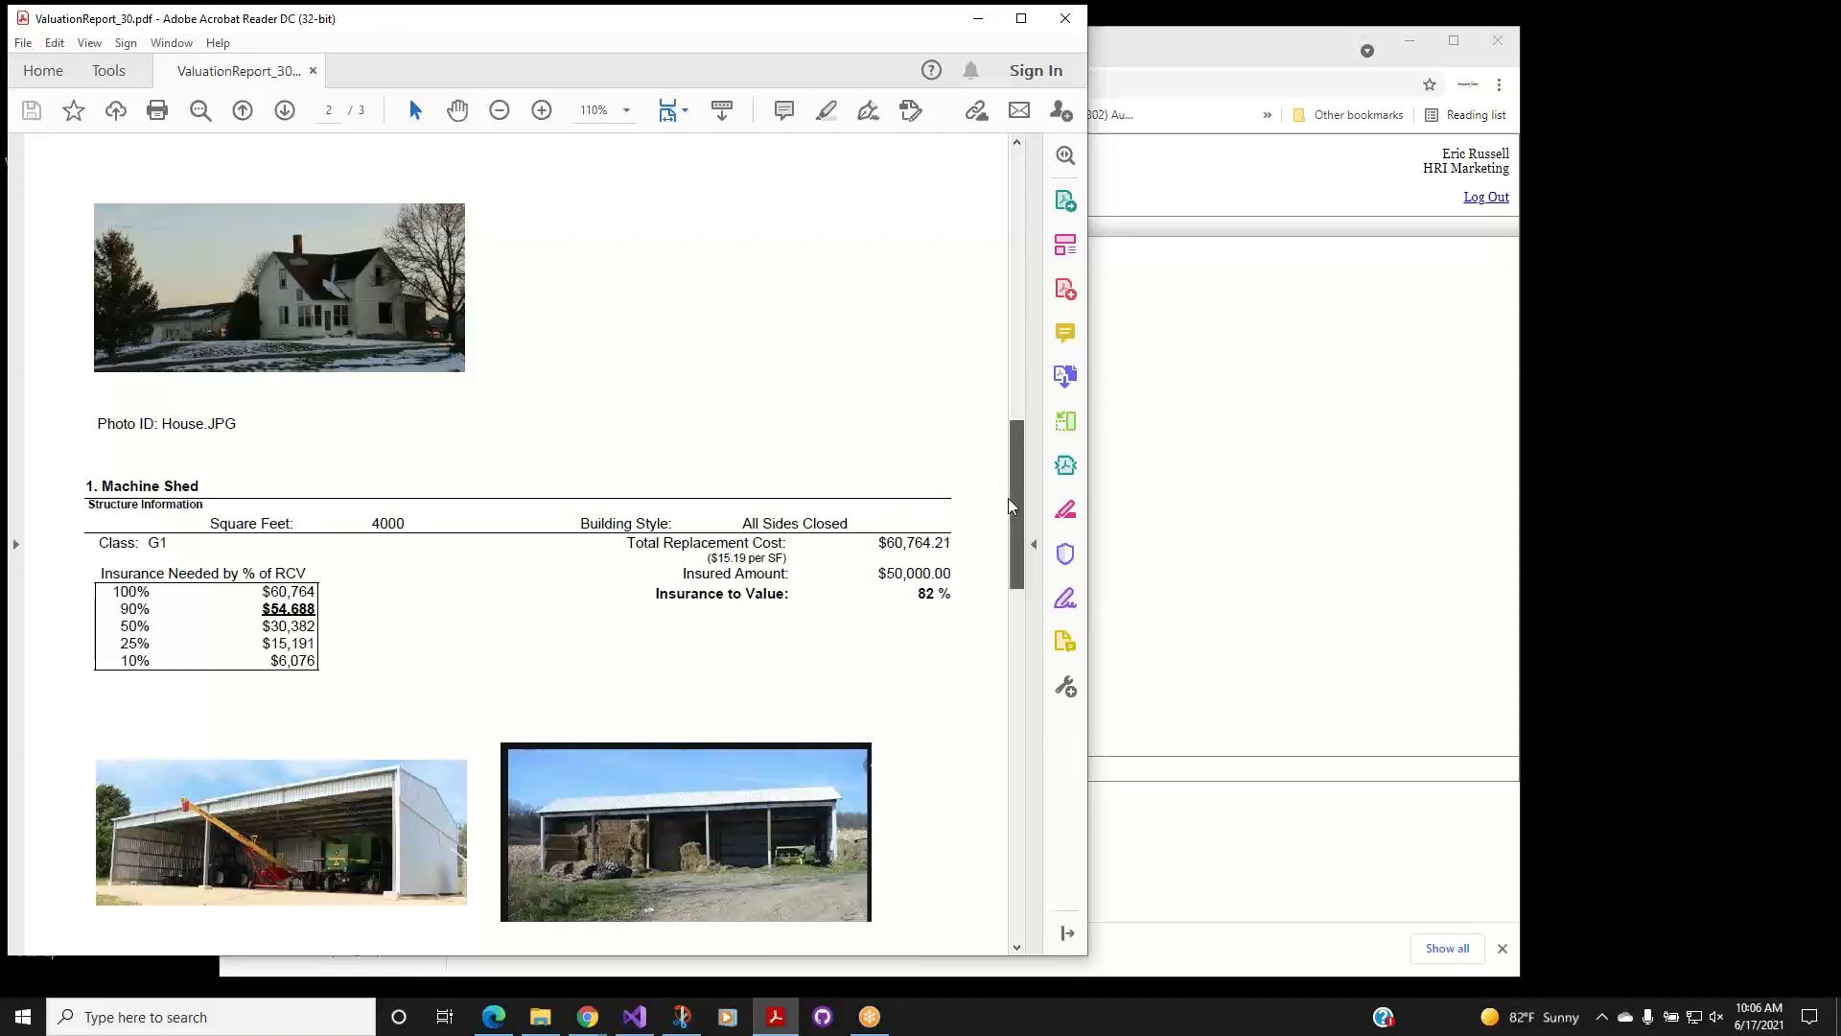
left_click_drag(1010, 505, 1006, 284)
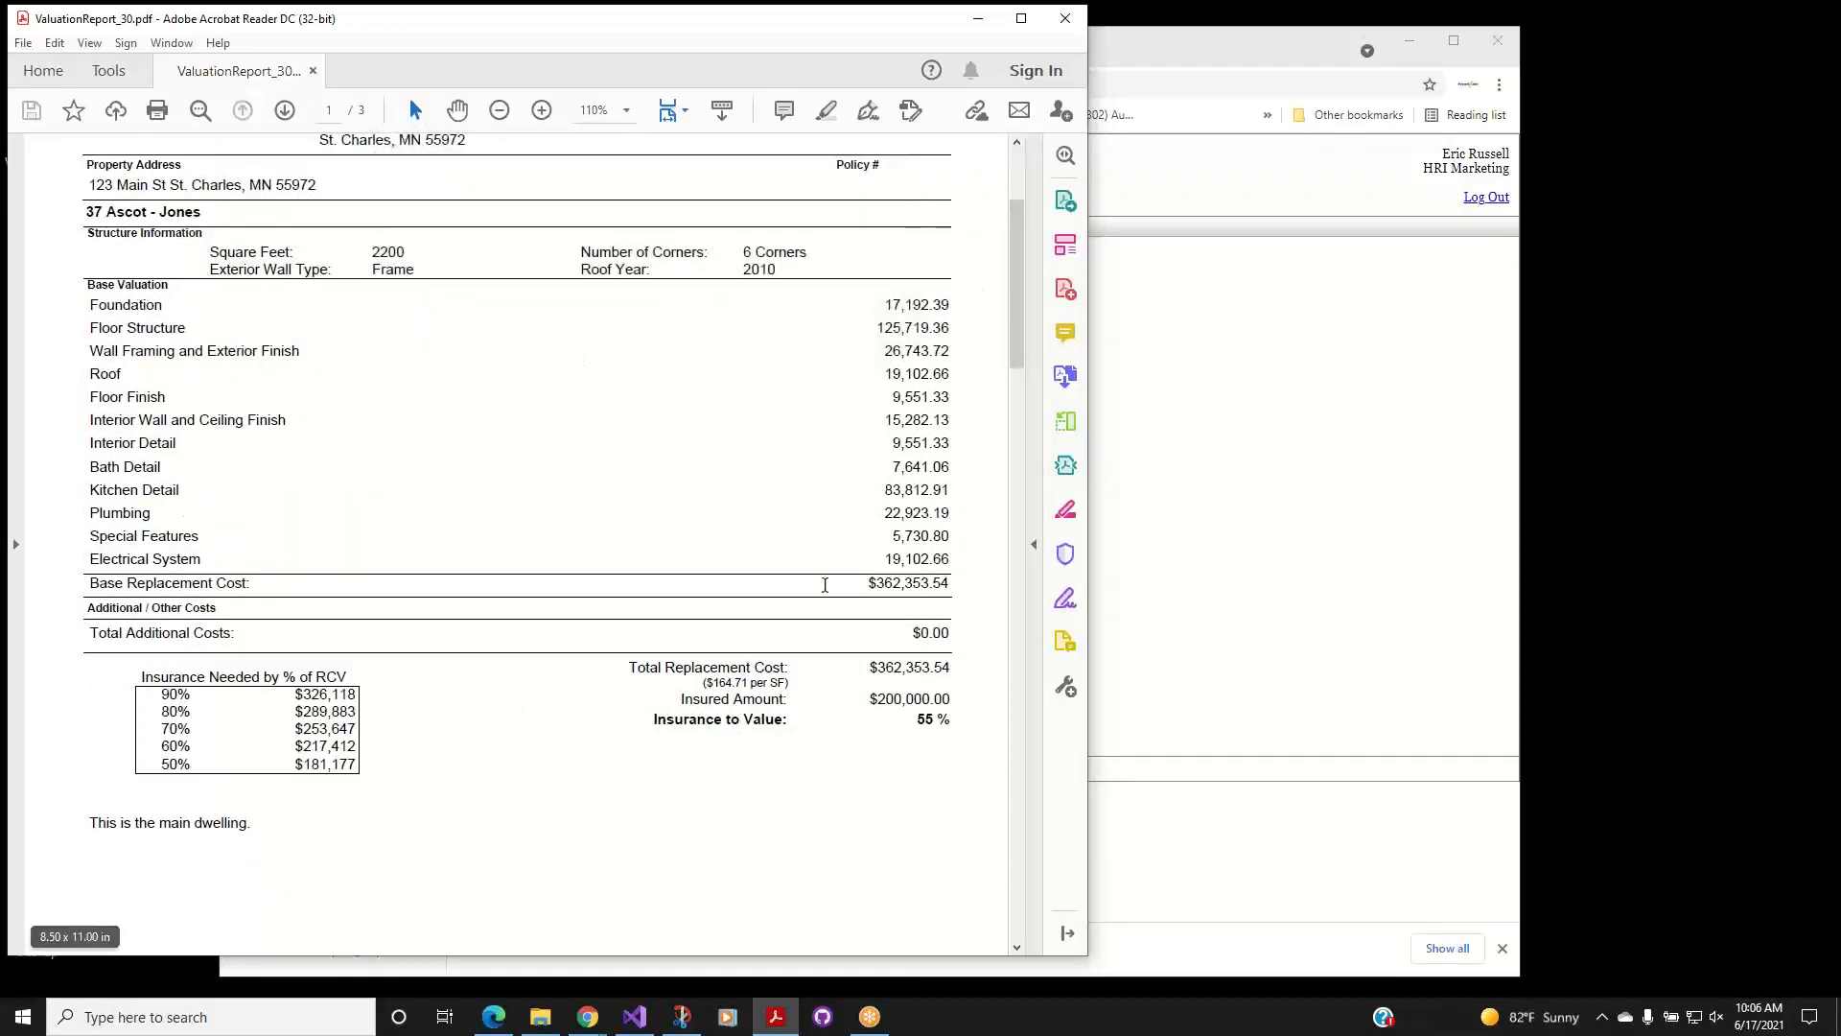
left_click_drag(1018, 255, 1038, 473)
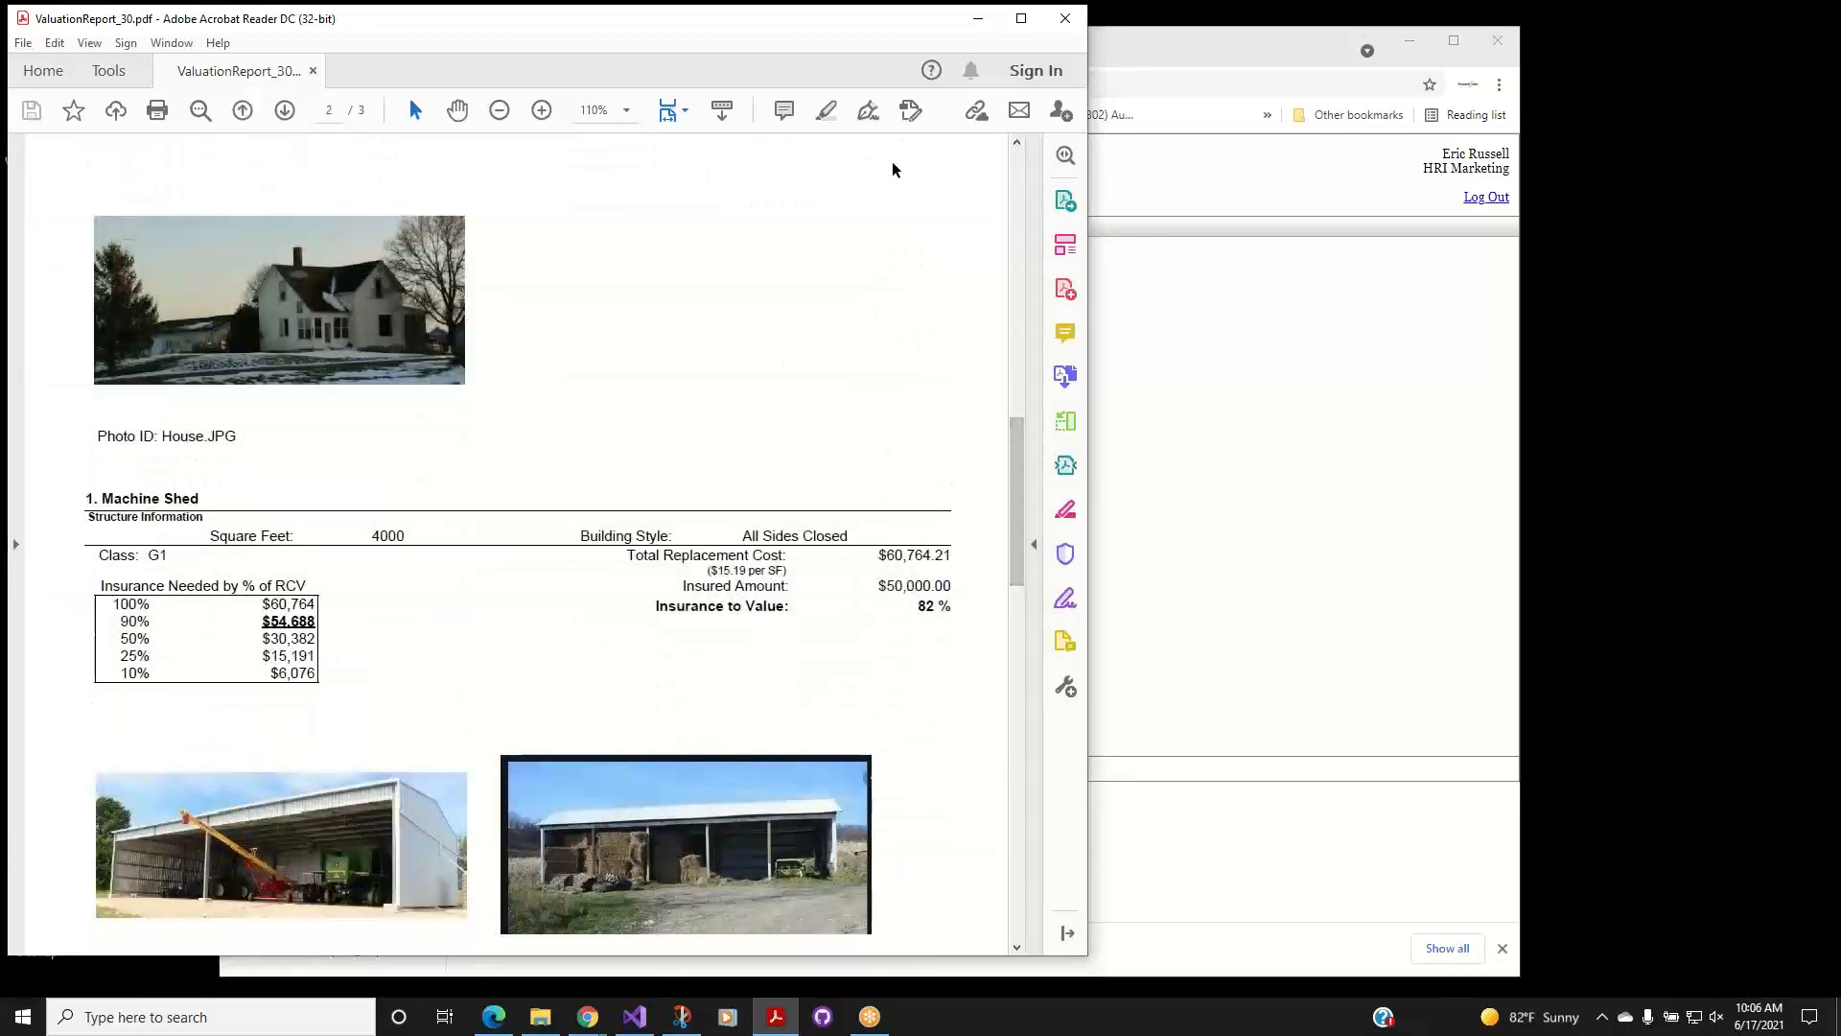
Return to PowerITV, begin the Single Family Residence valuation and advance to its Owner & Address page.
left_click(1160, 46)
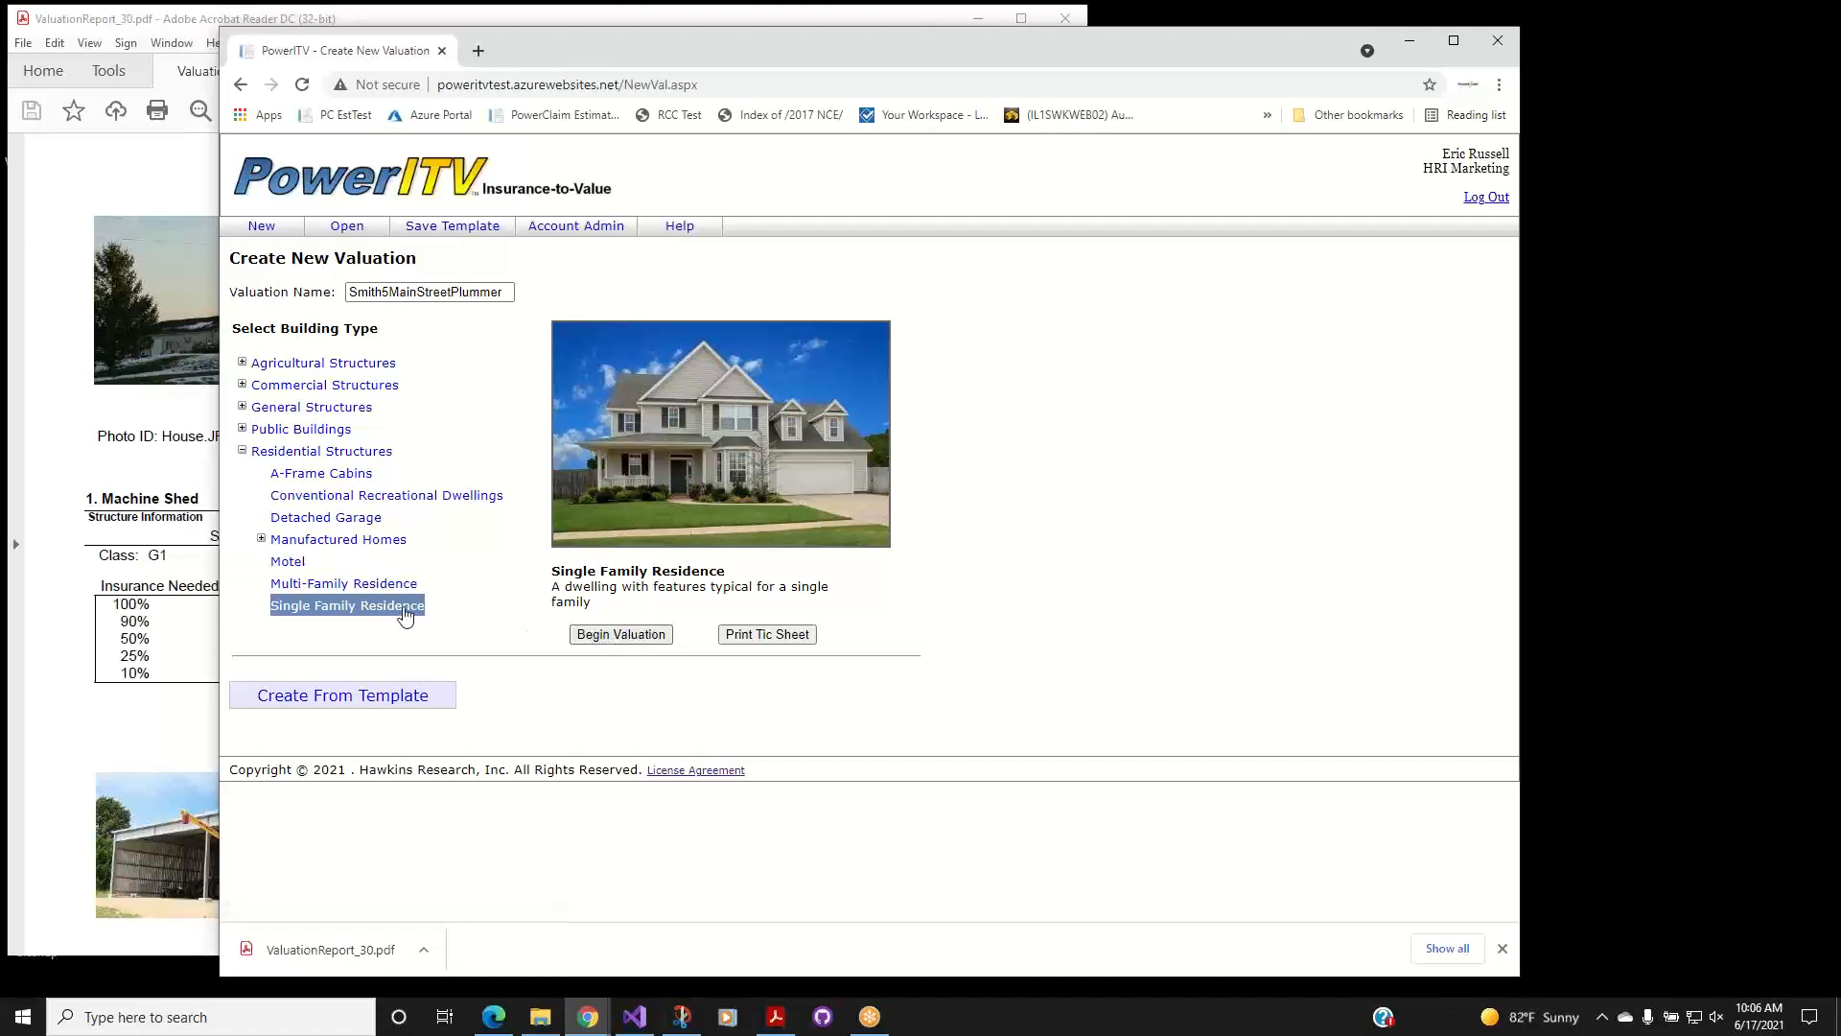
left_click(651, 638)
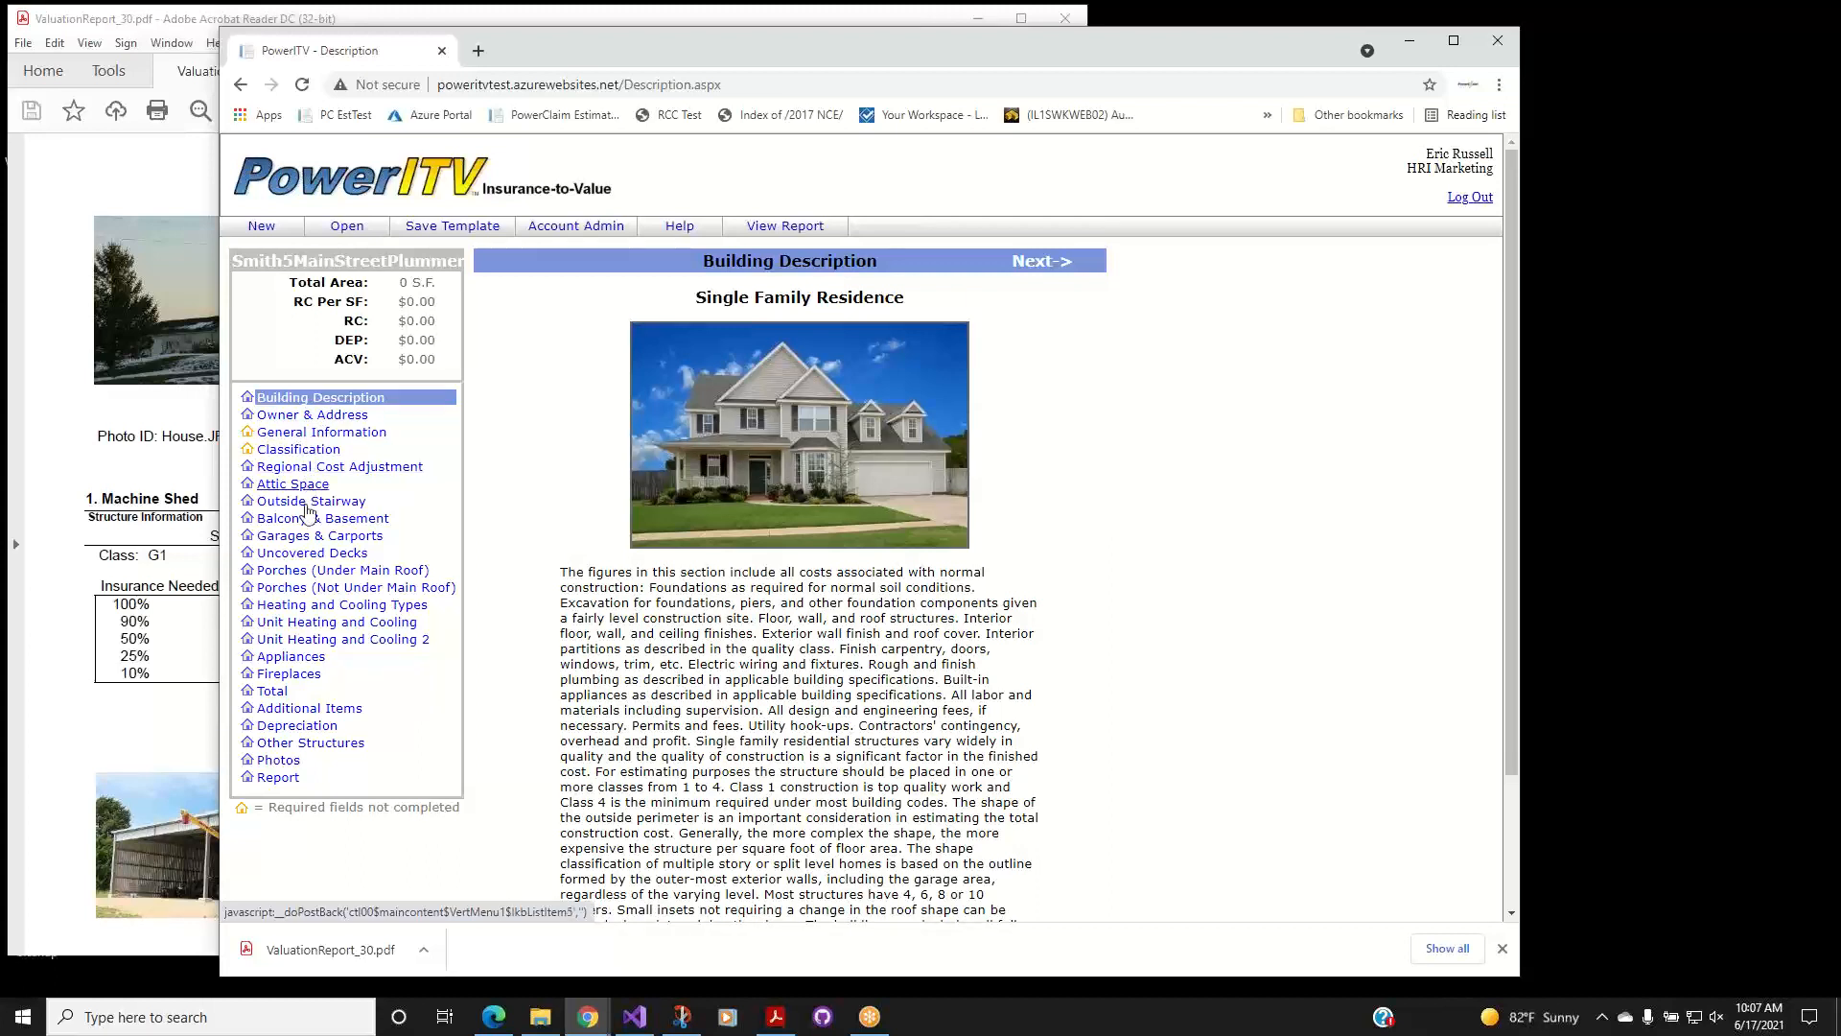
left_click(1041, 262)
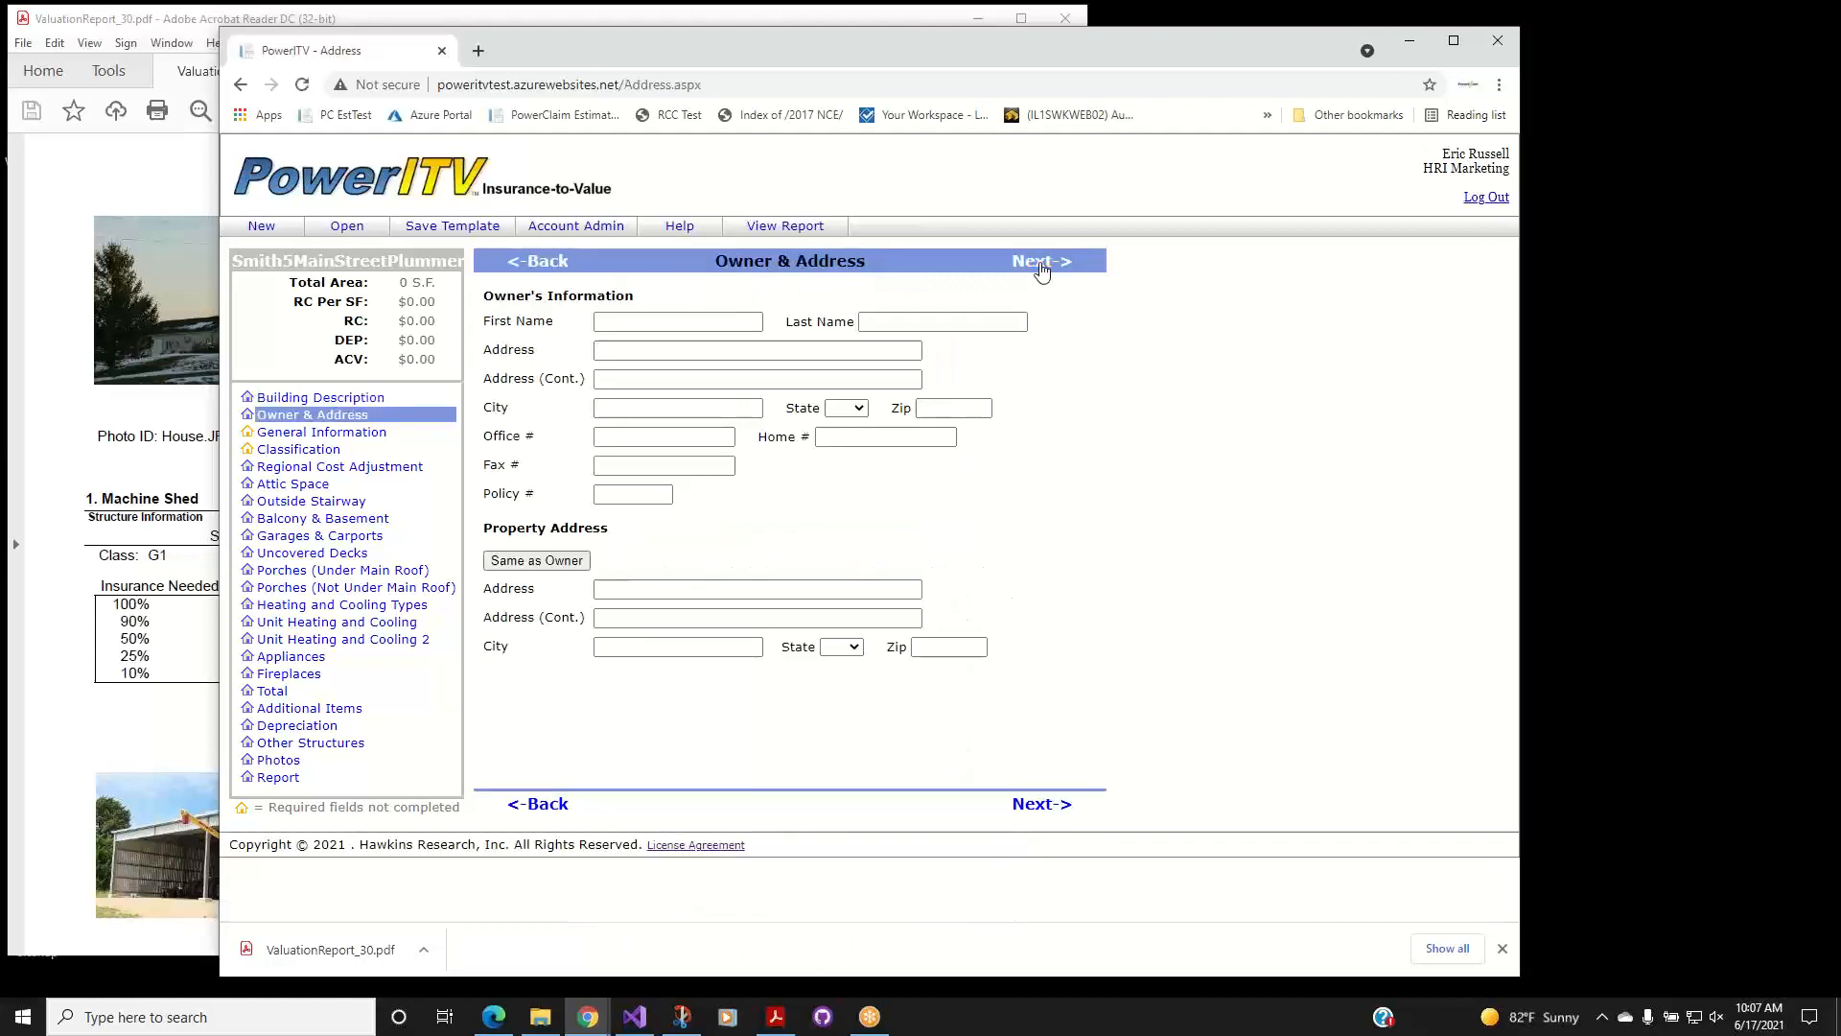
Enter the owner's first and last name in the Owner's Information section.
left_click(679, 322)
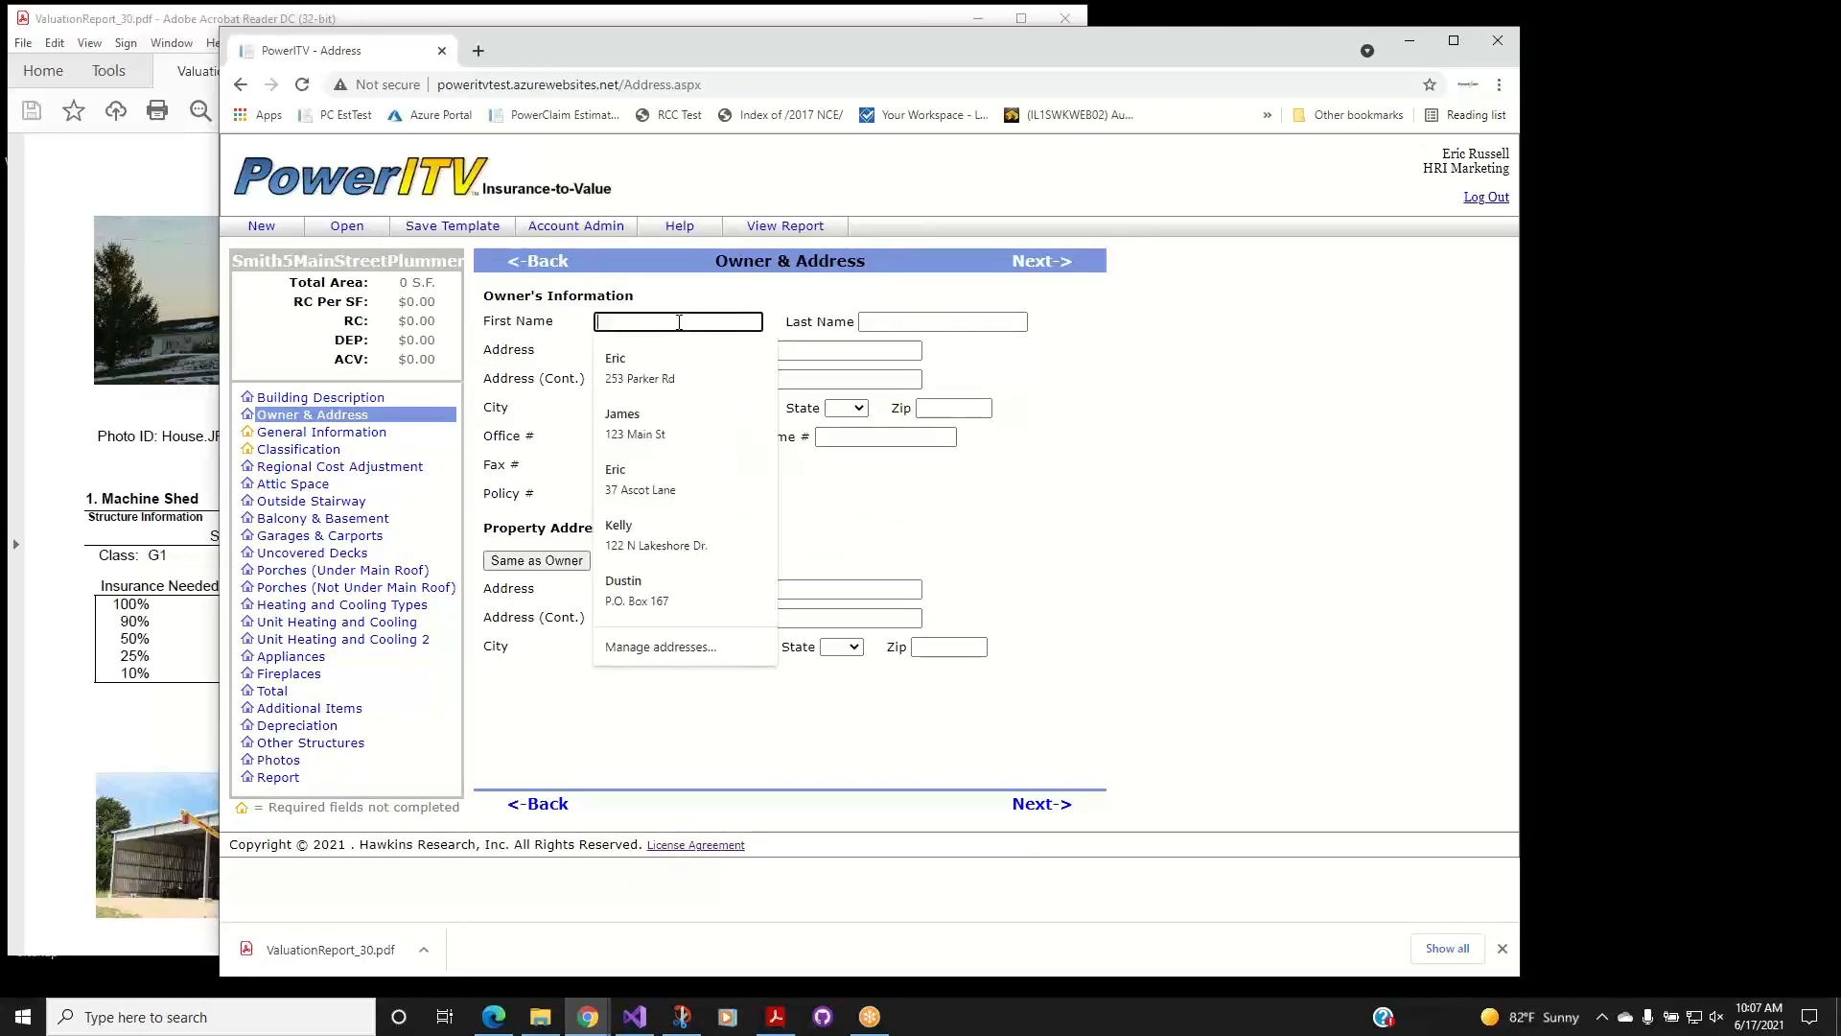
type("Bob")
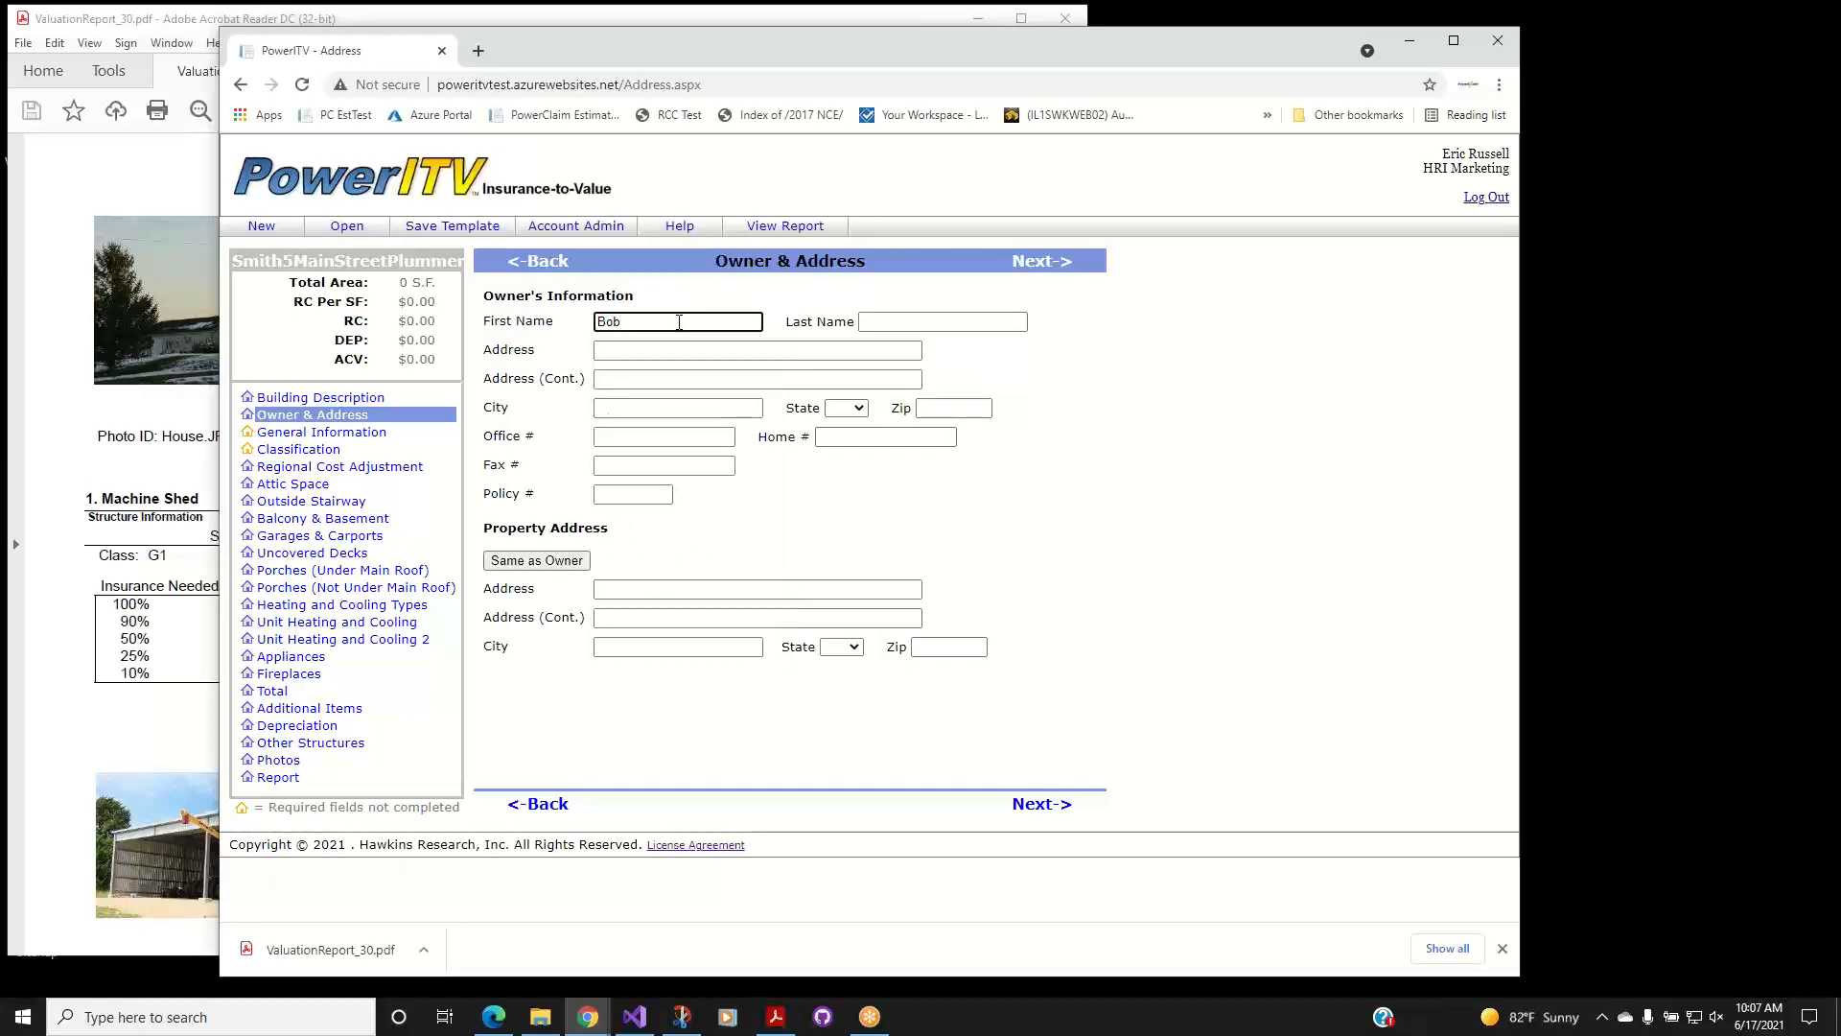
key("Tab")
type("Jone")
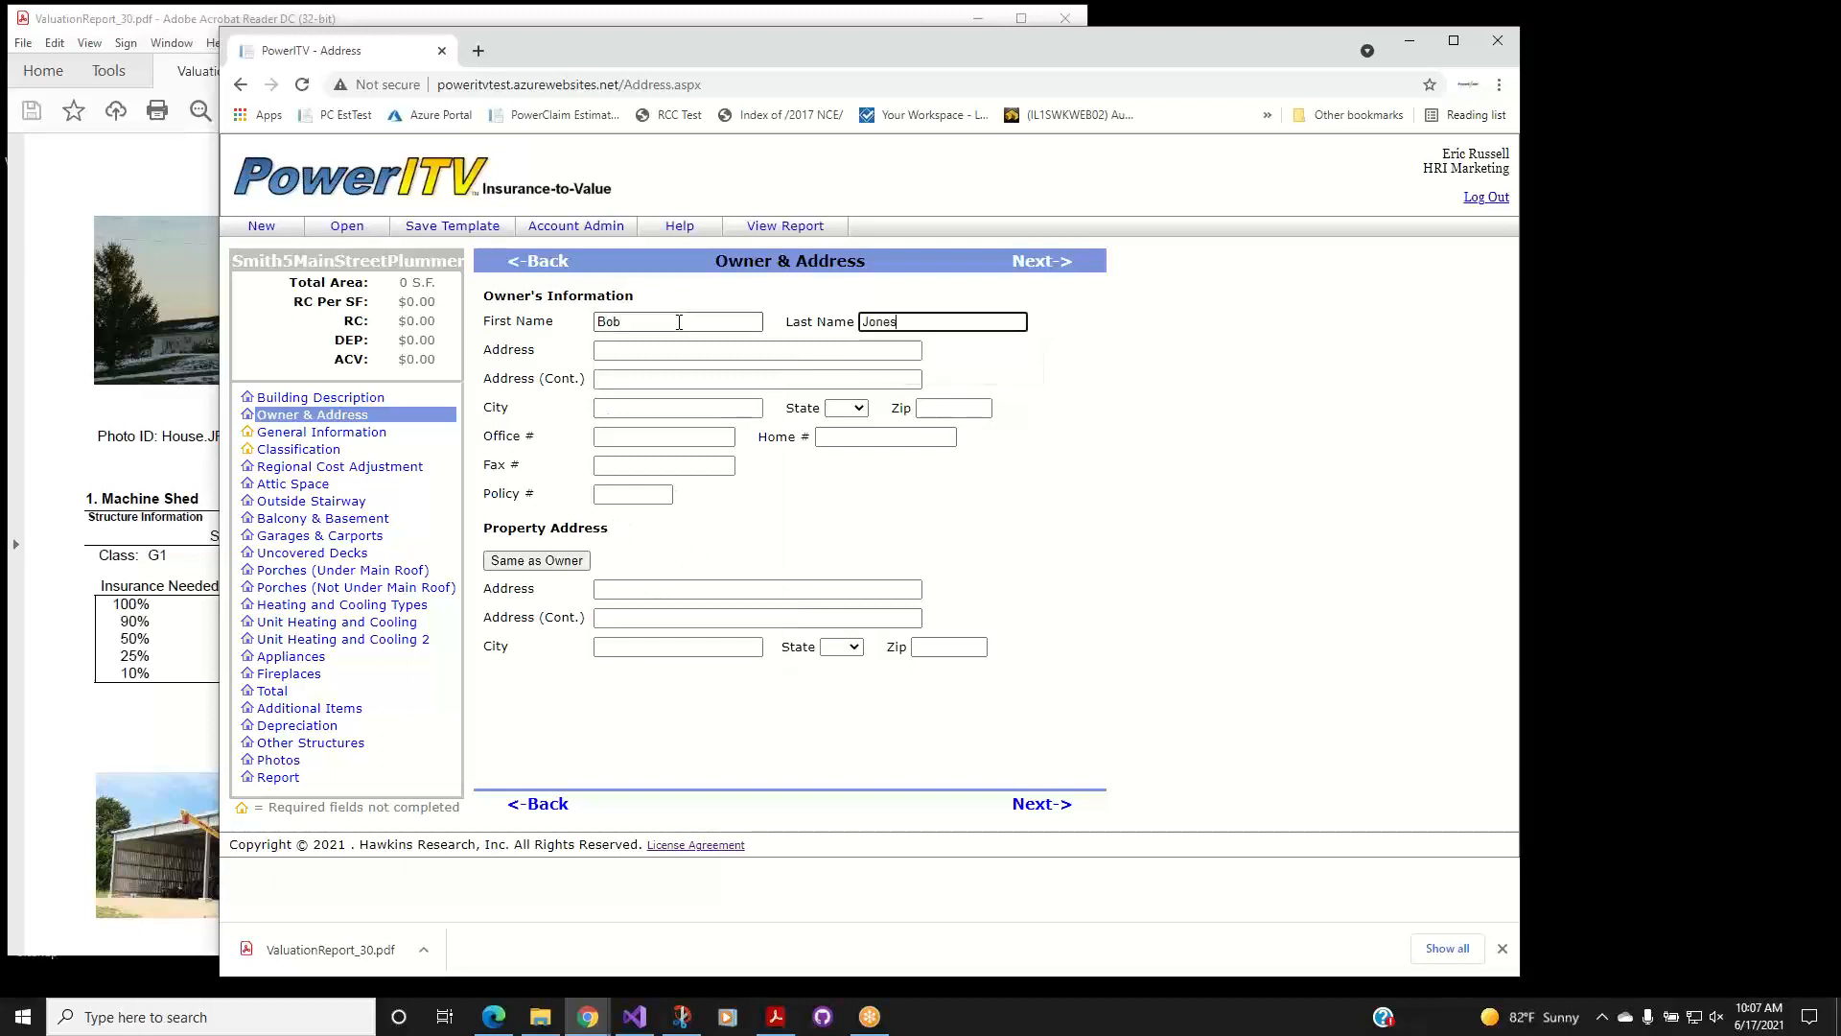
double_click(892, 323)
type("Smith")
Enter the owner's street address, city, state and zip code in the Owner's Information section.
left_click(629, 352)
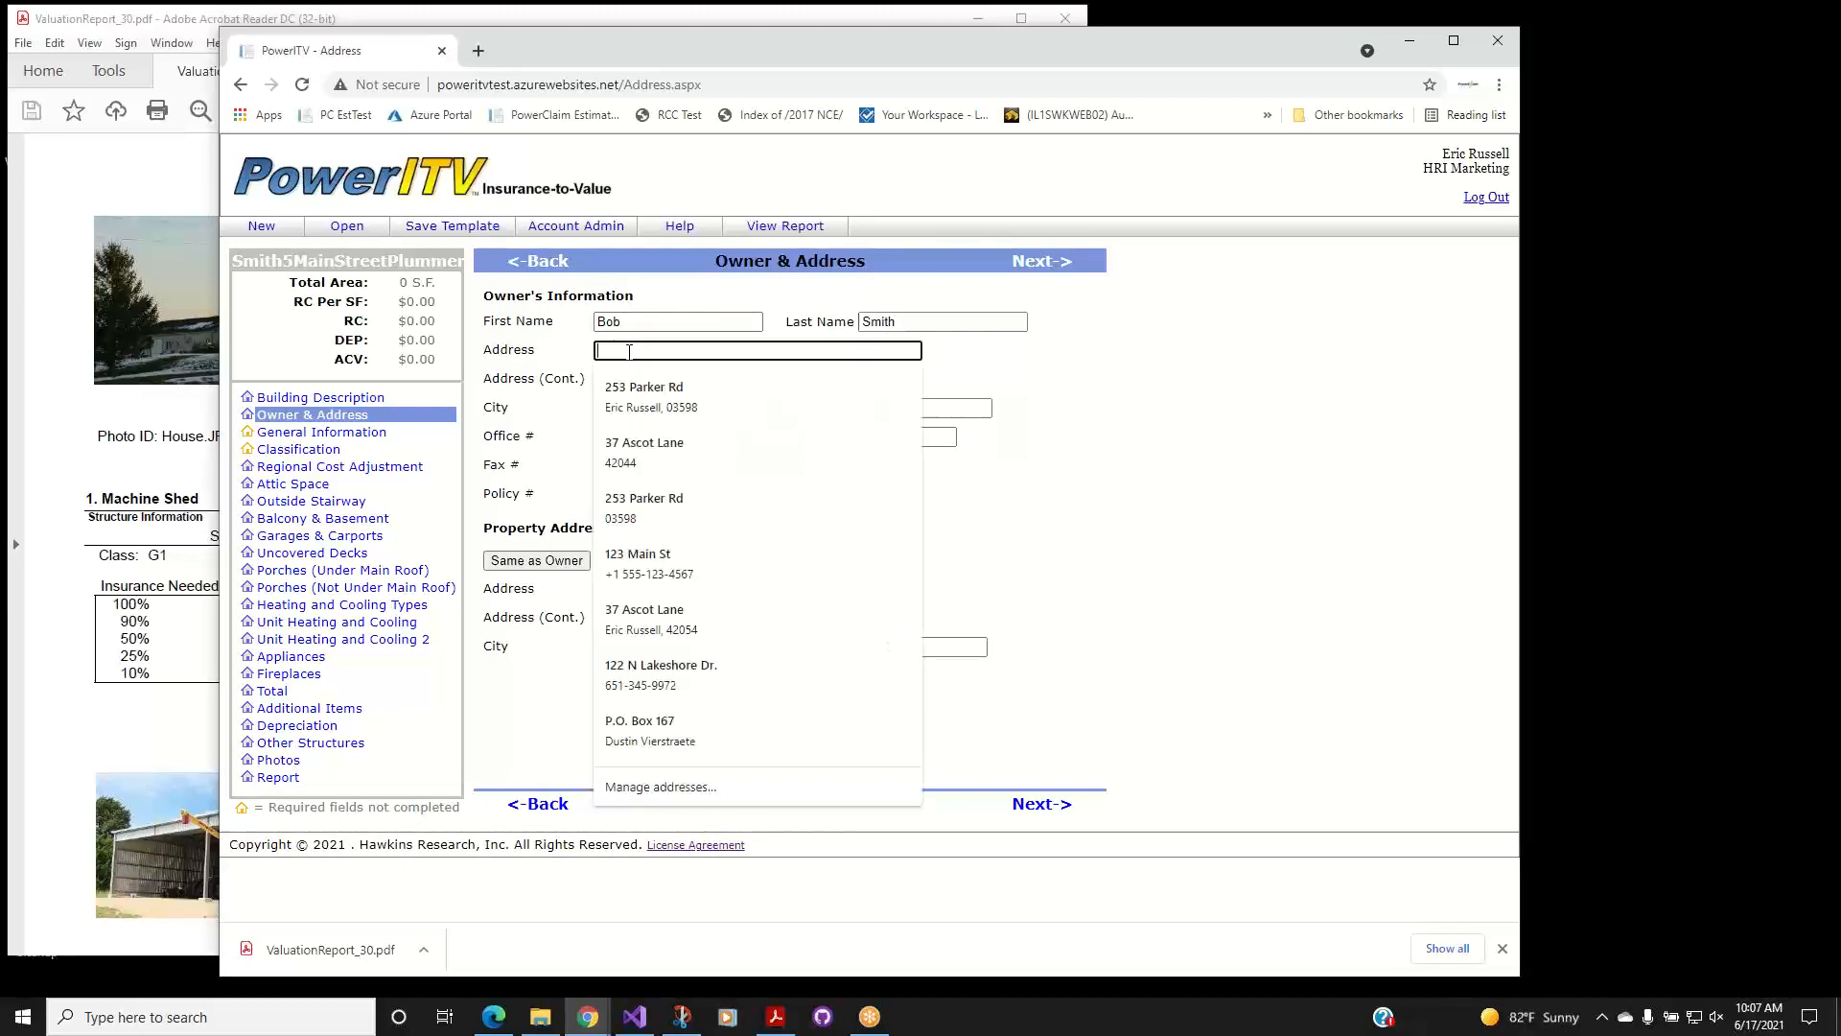
type("5 Mai")
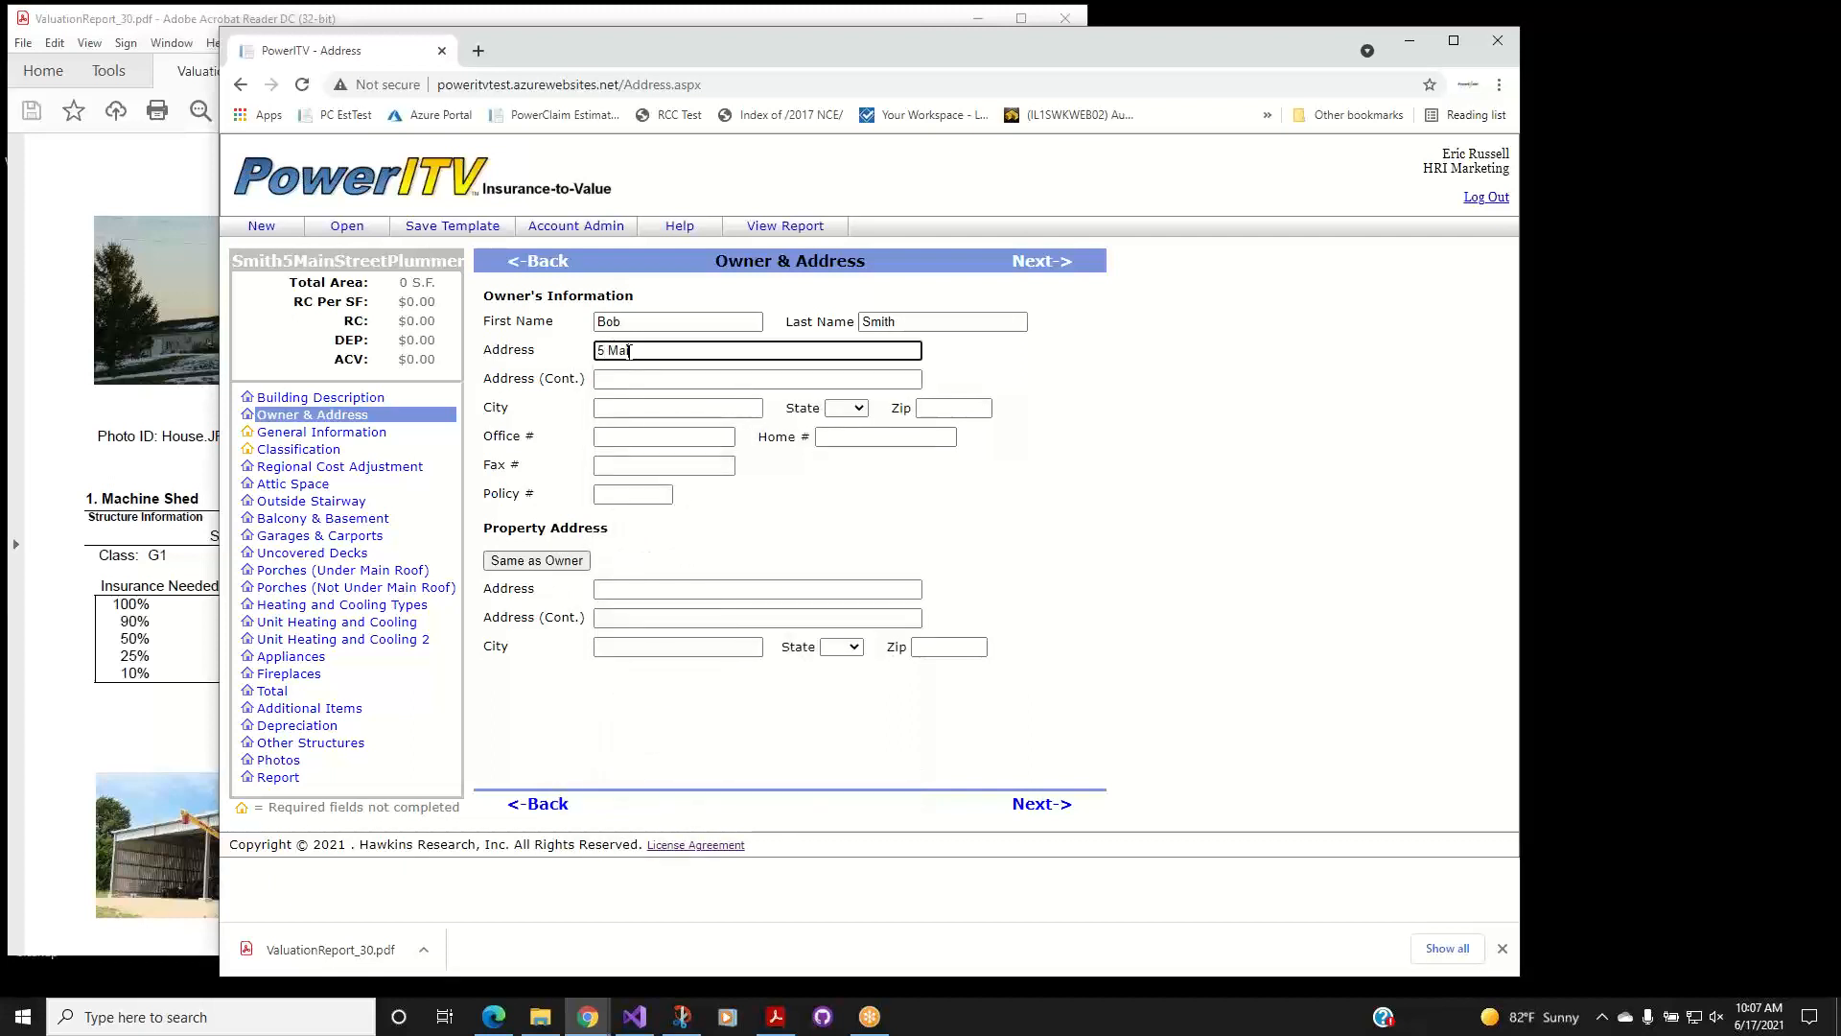
type("n St")
key("Tab")
key("Tab")
type("Plummer")
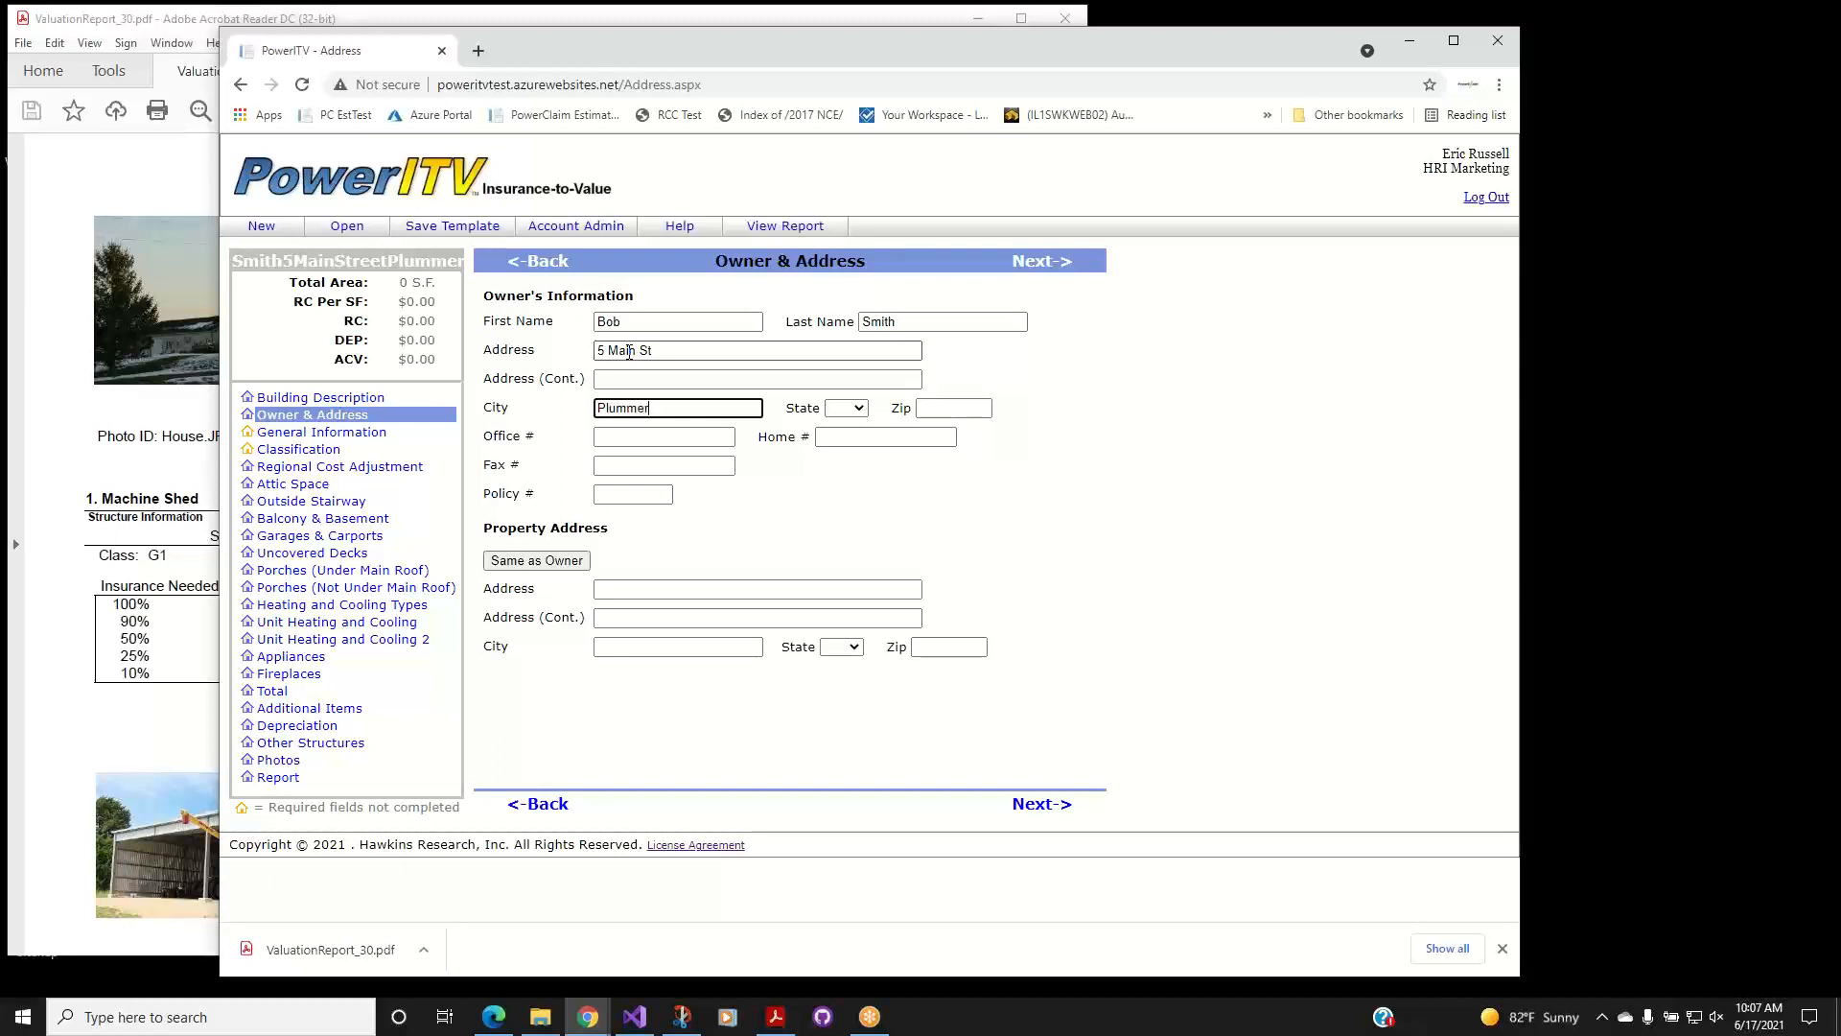
key("Tab")
type("me")
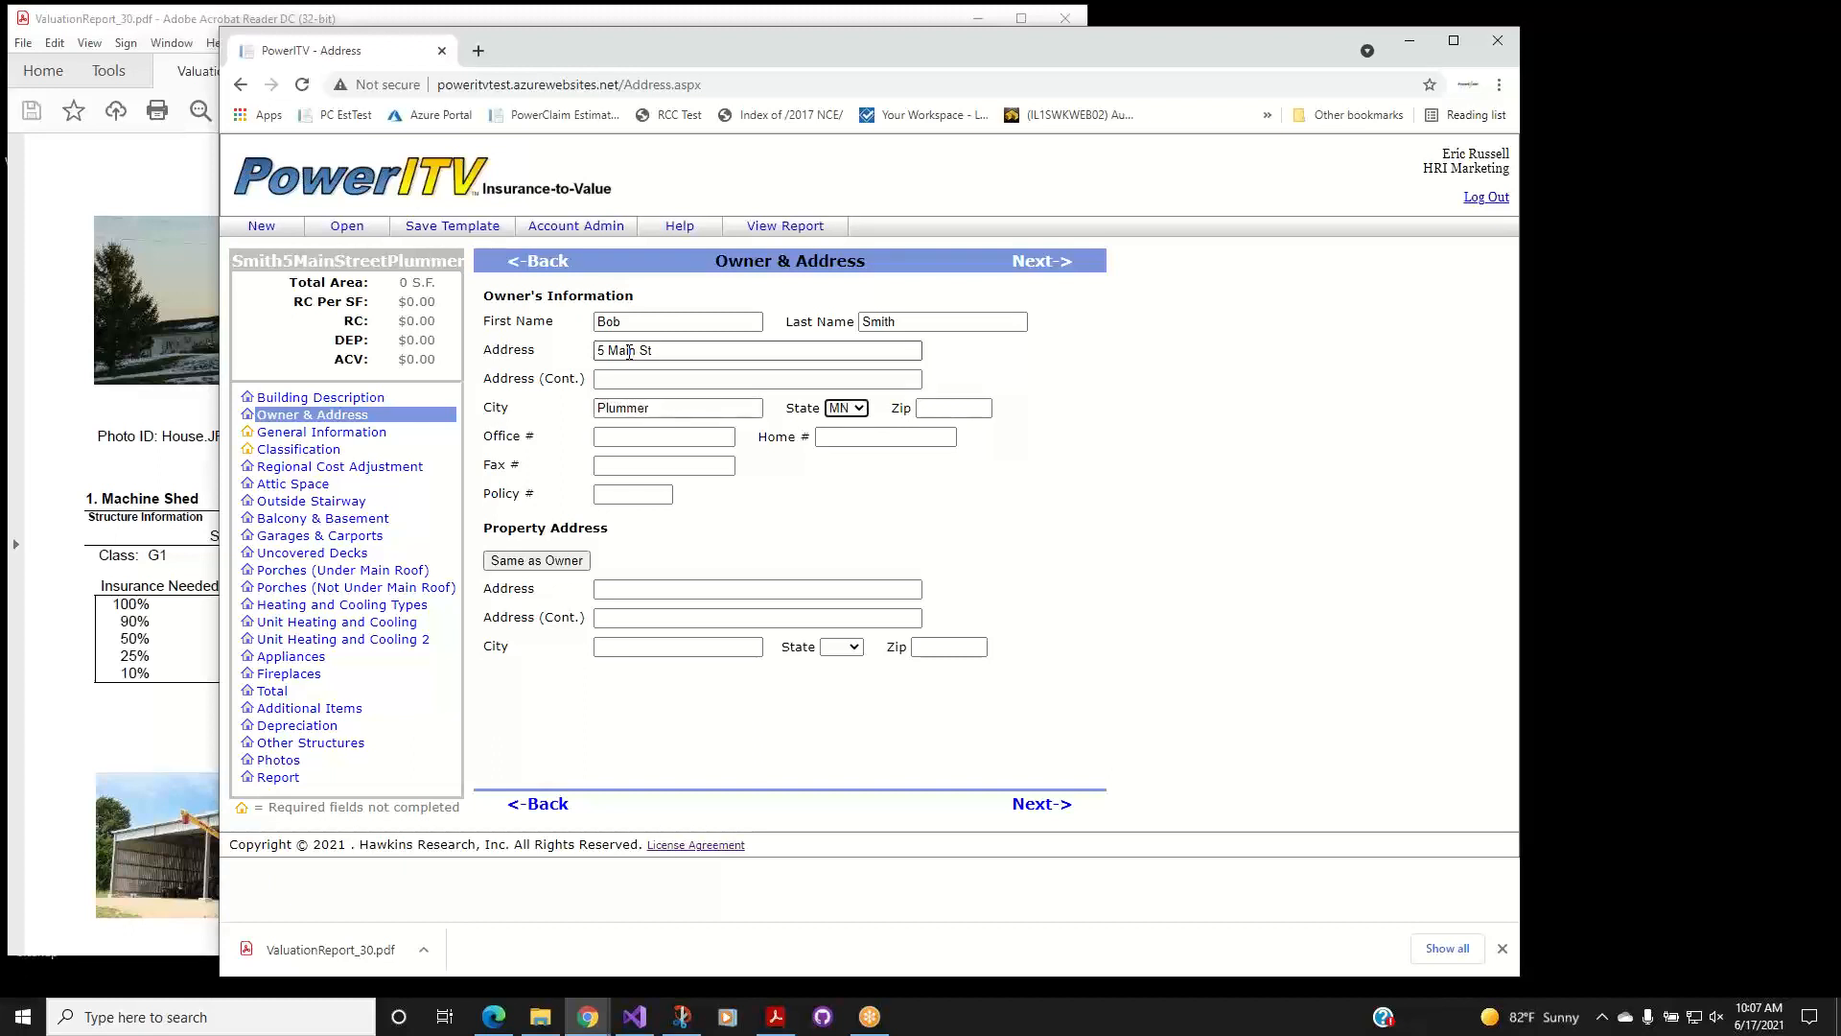
left_click(951, 405)
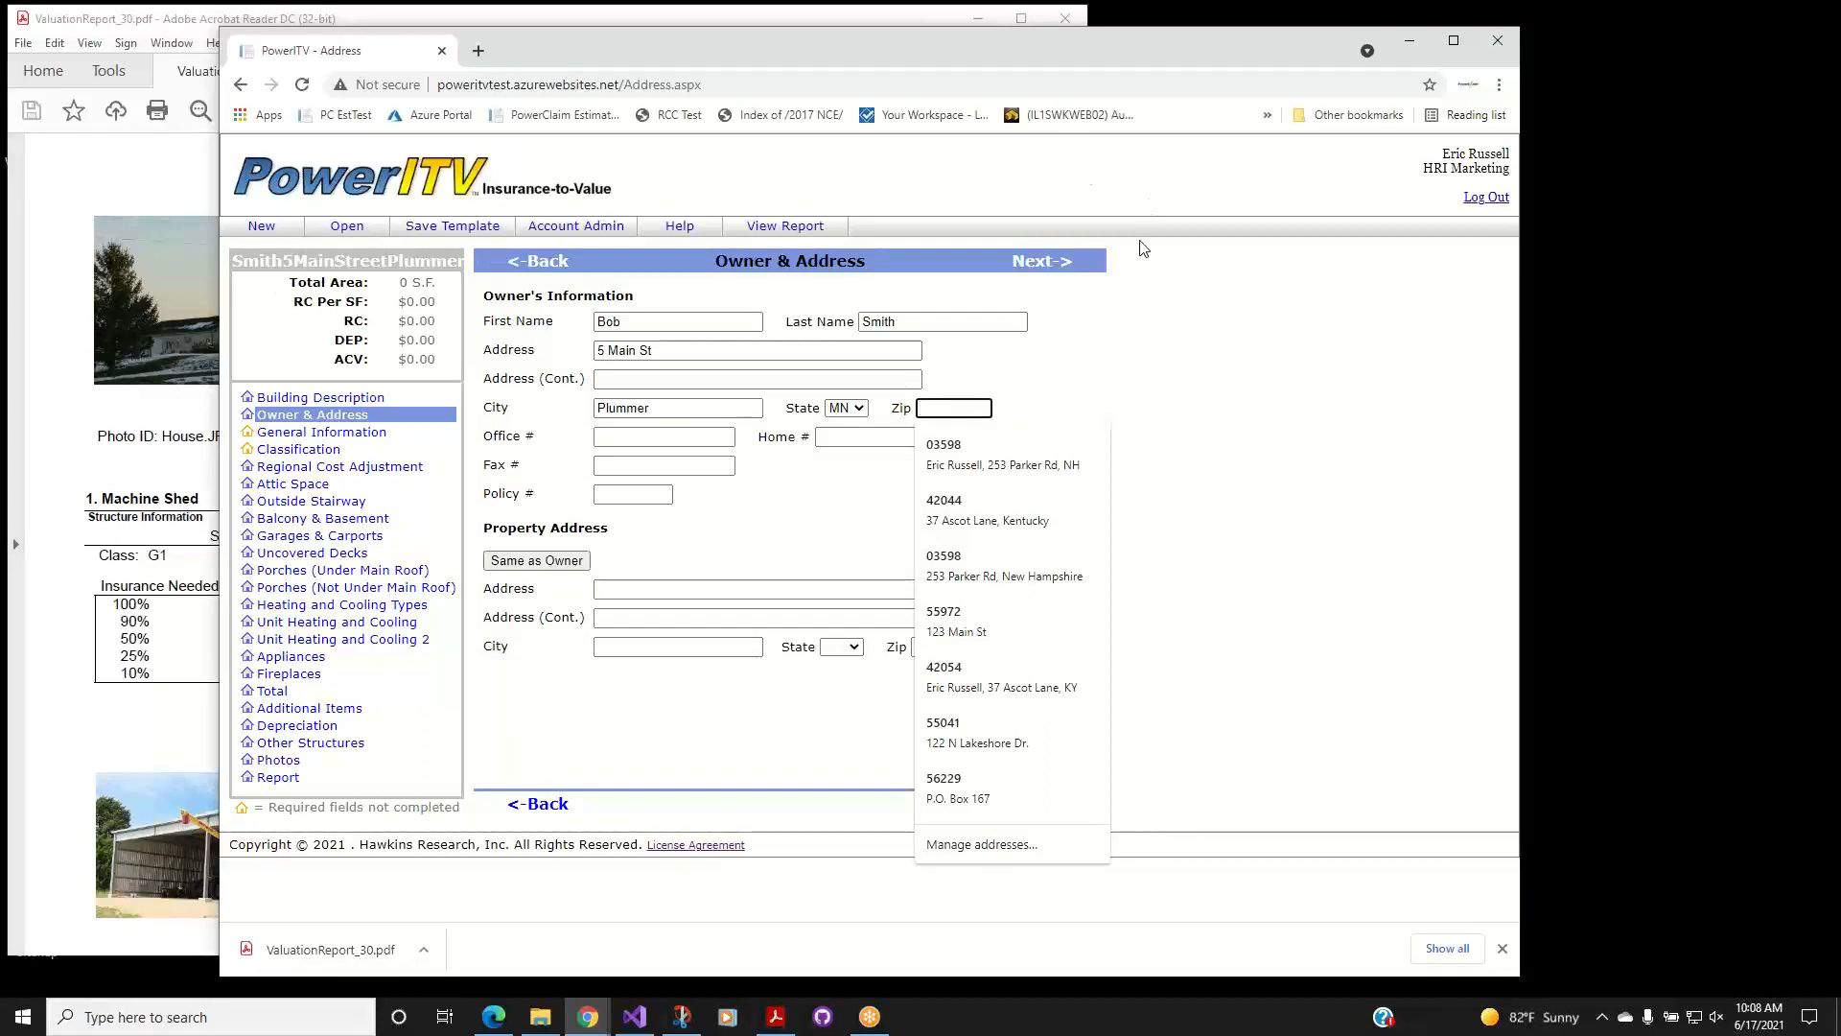
type("56")
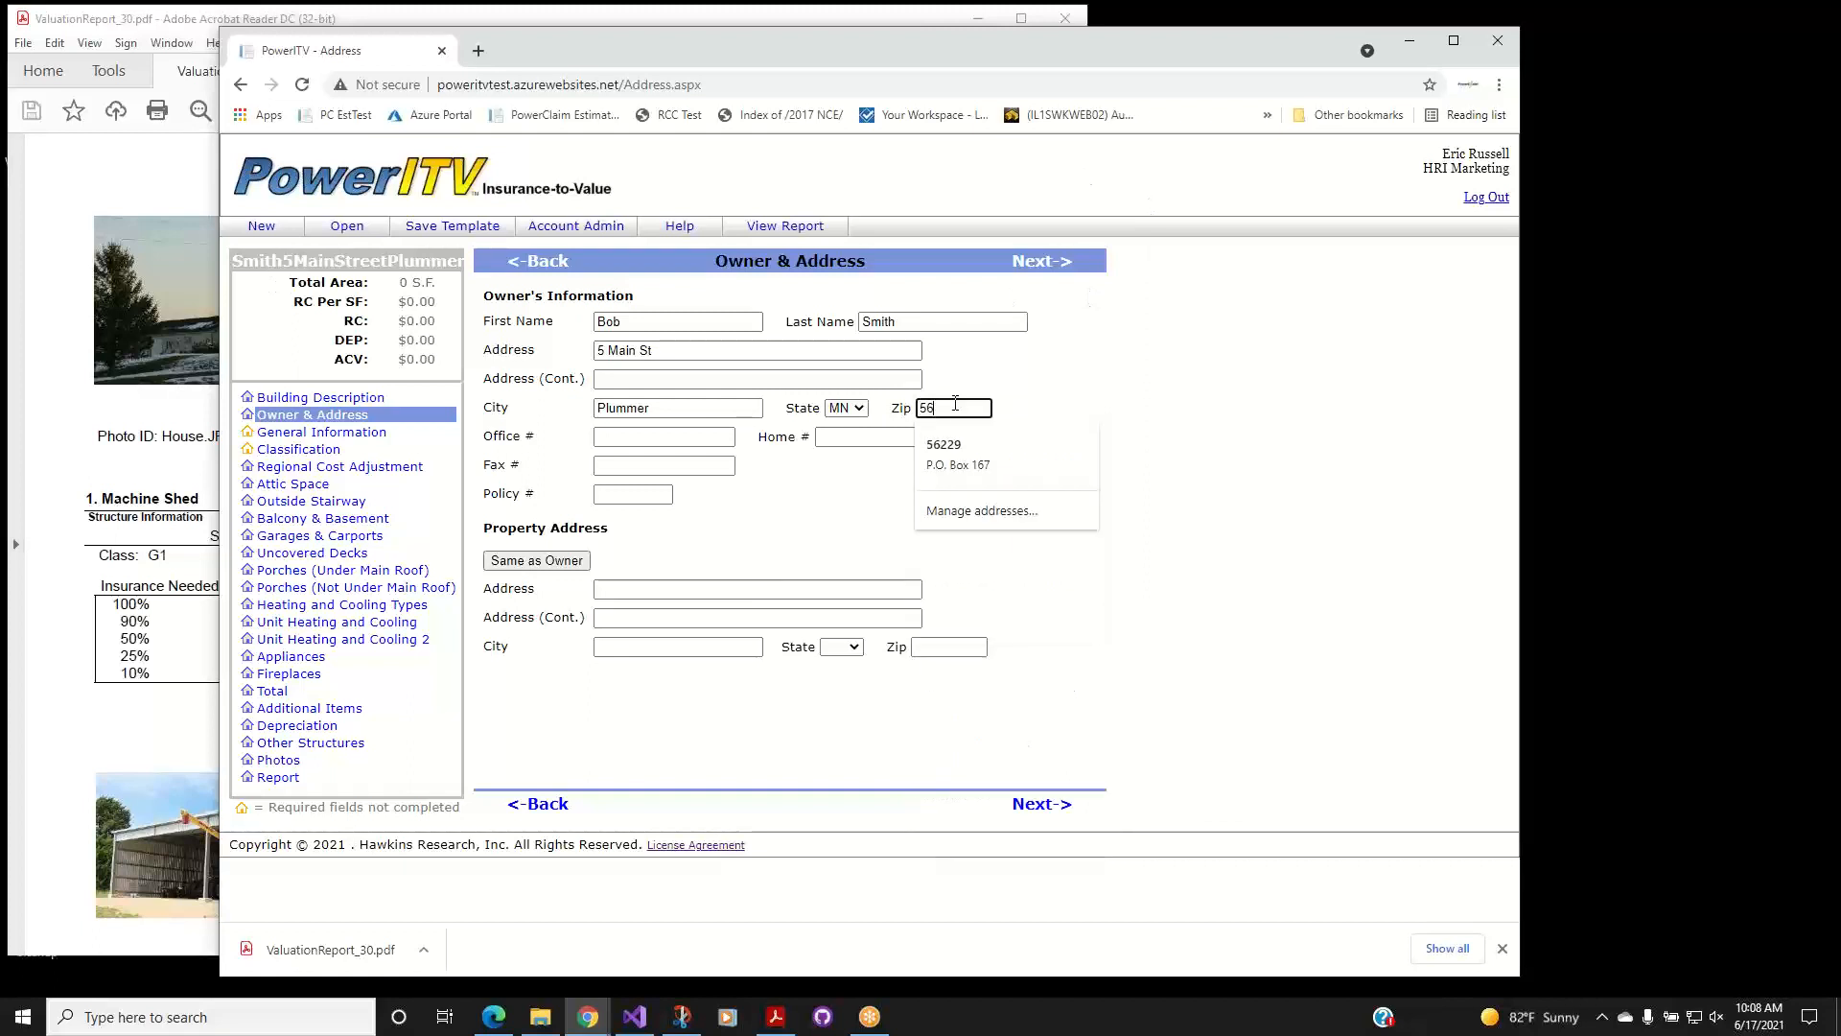
type("748")
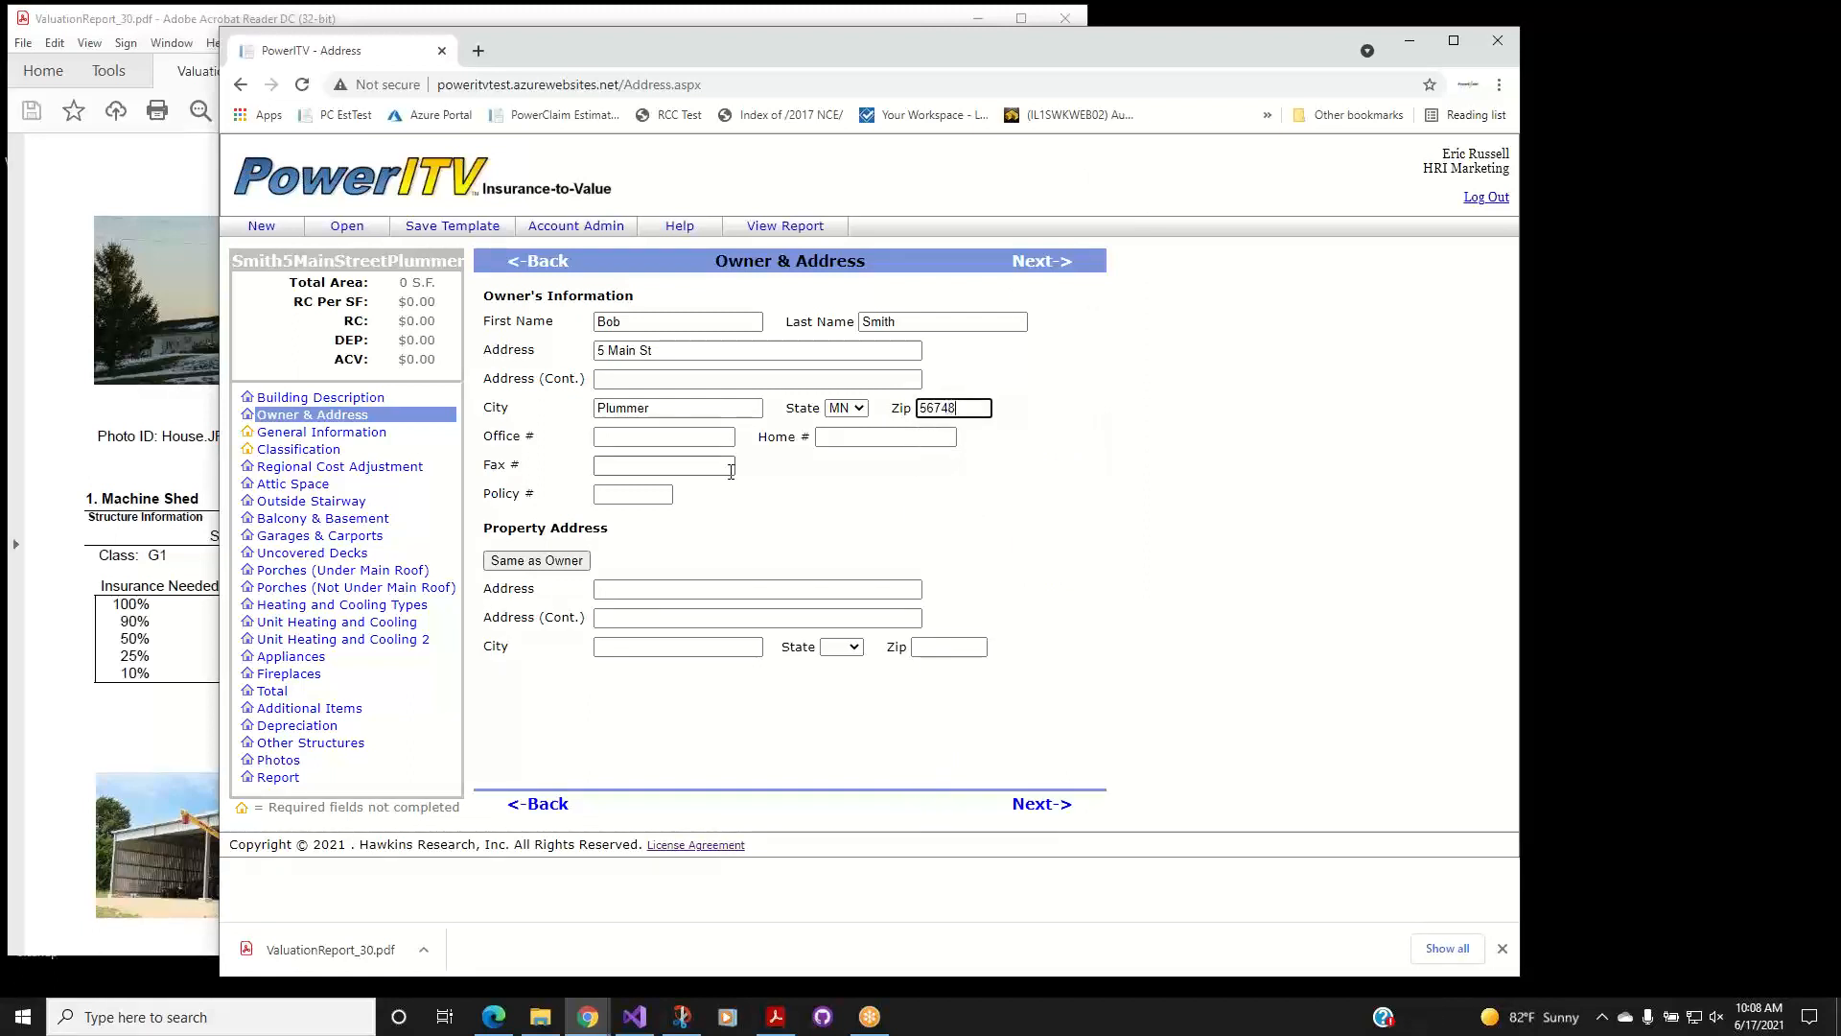
Fill in the owner's office phone number and choose the saved policy number.
left_click(666, 443)
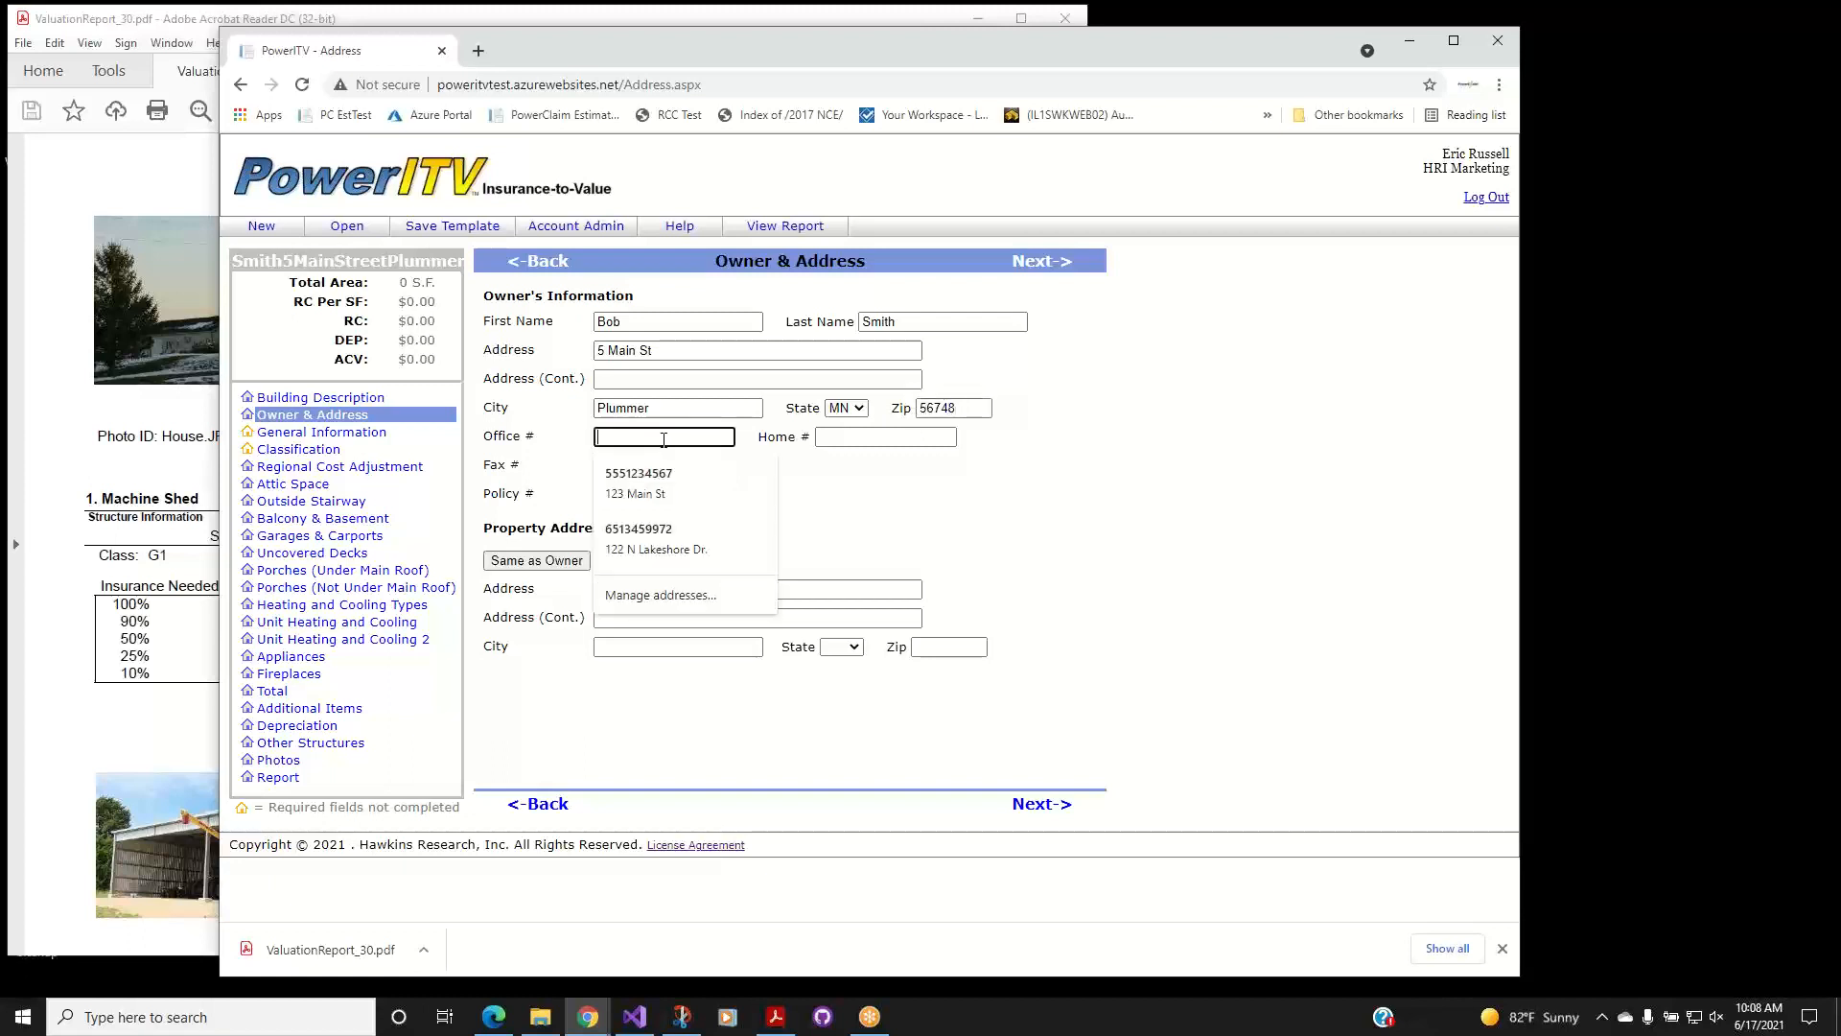
left_click(929, 426)
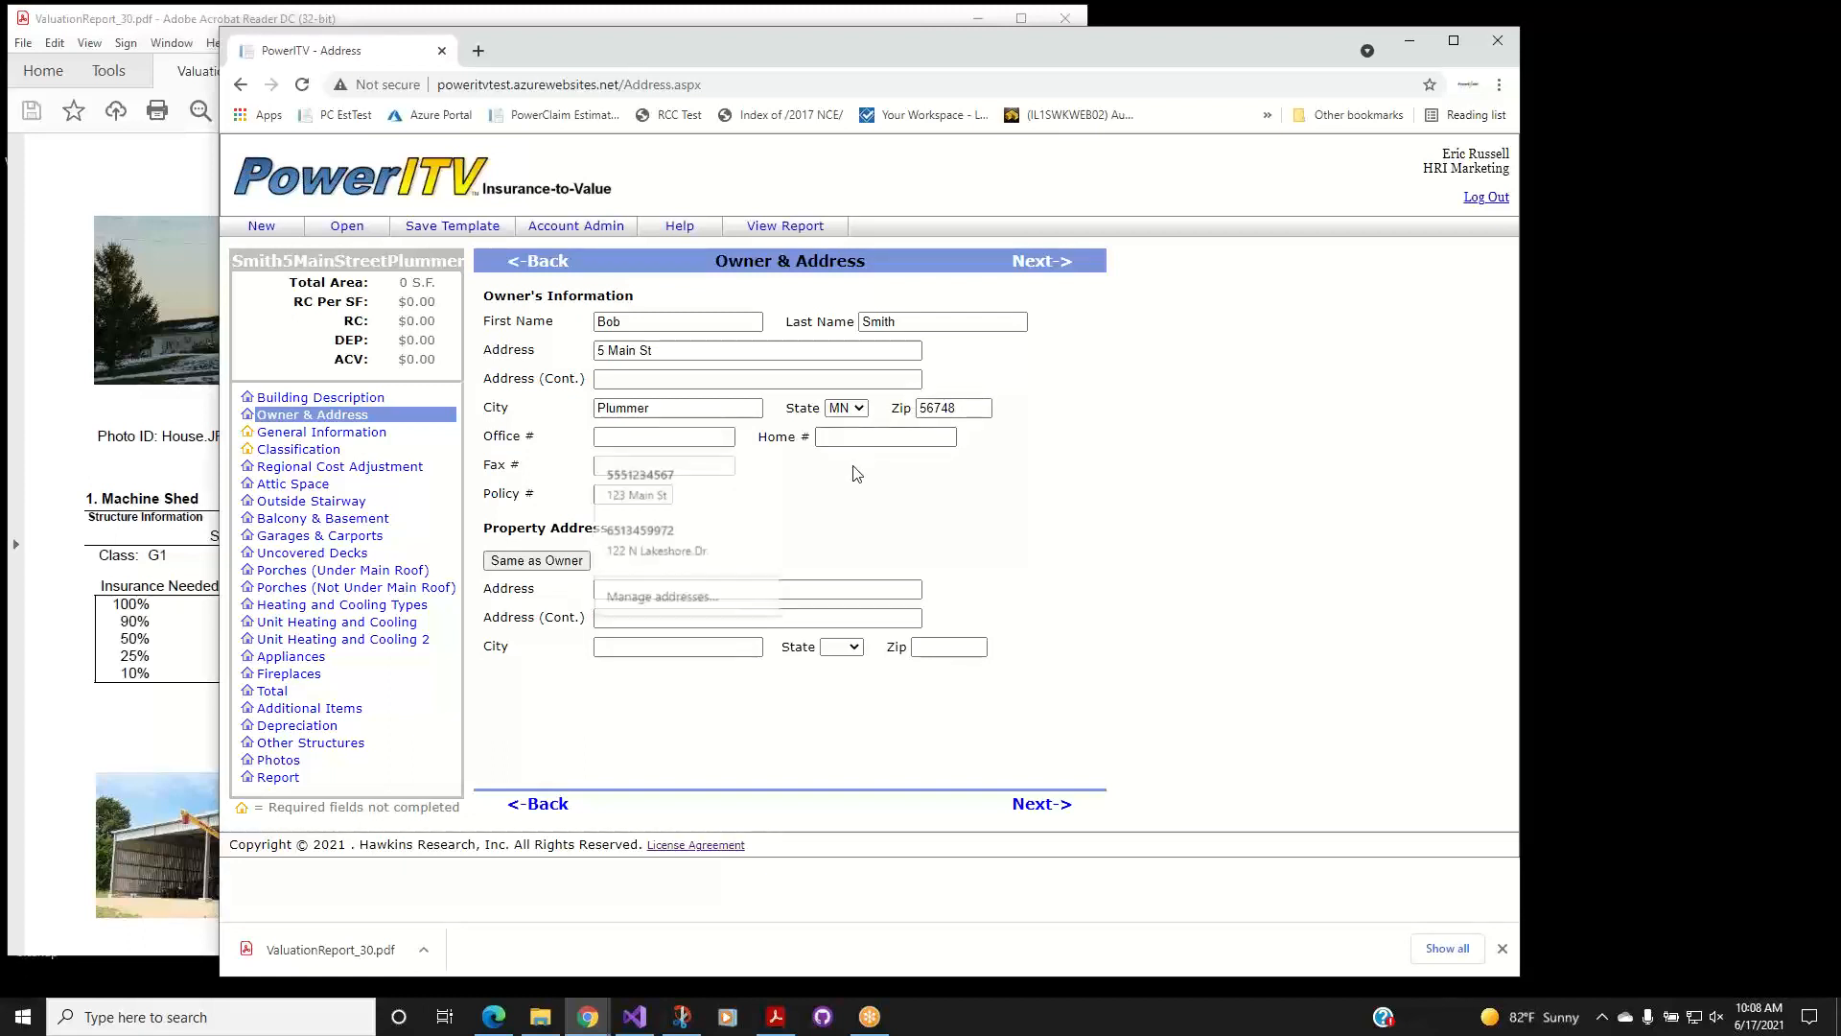
left_click(687, 438)
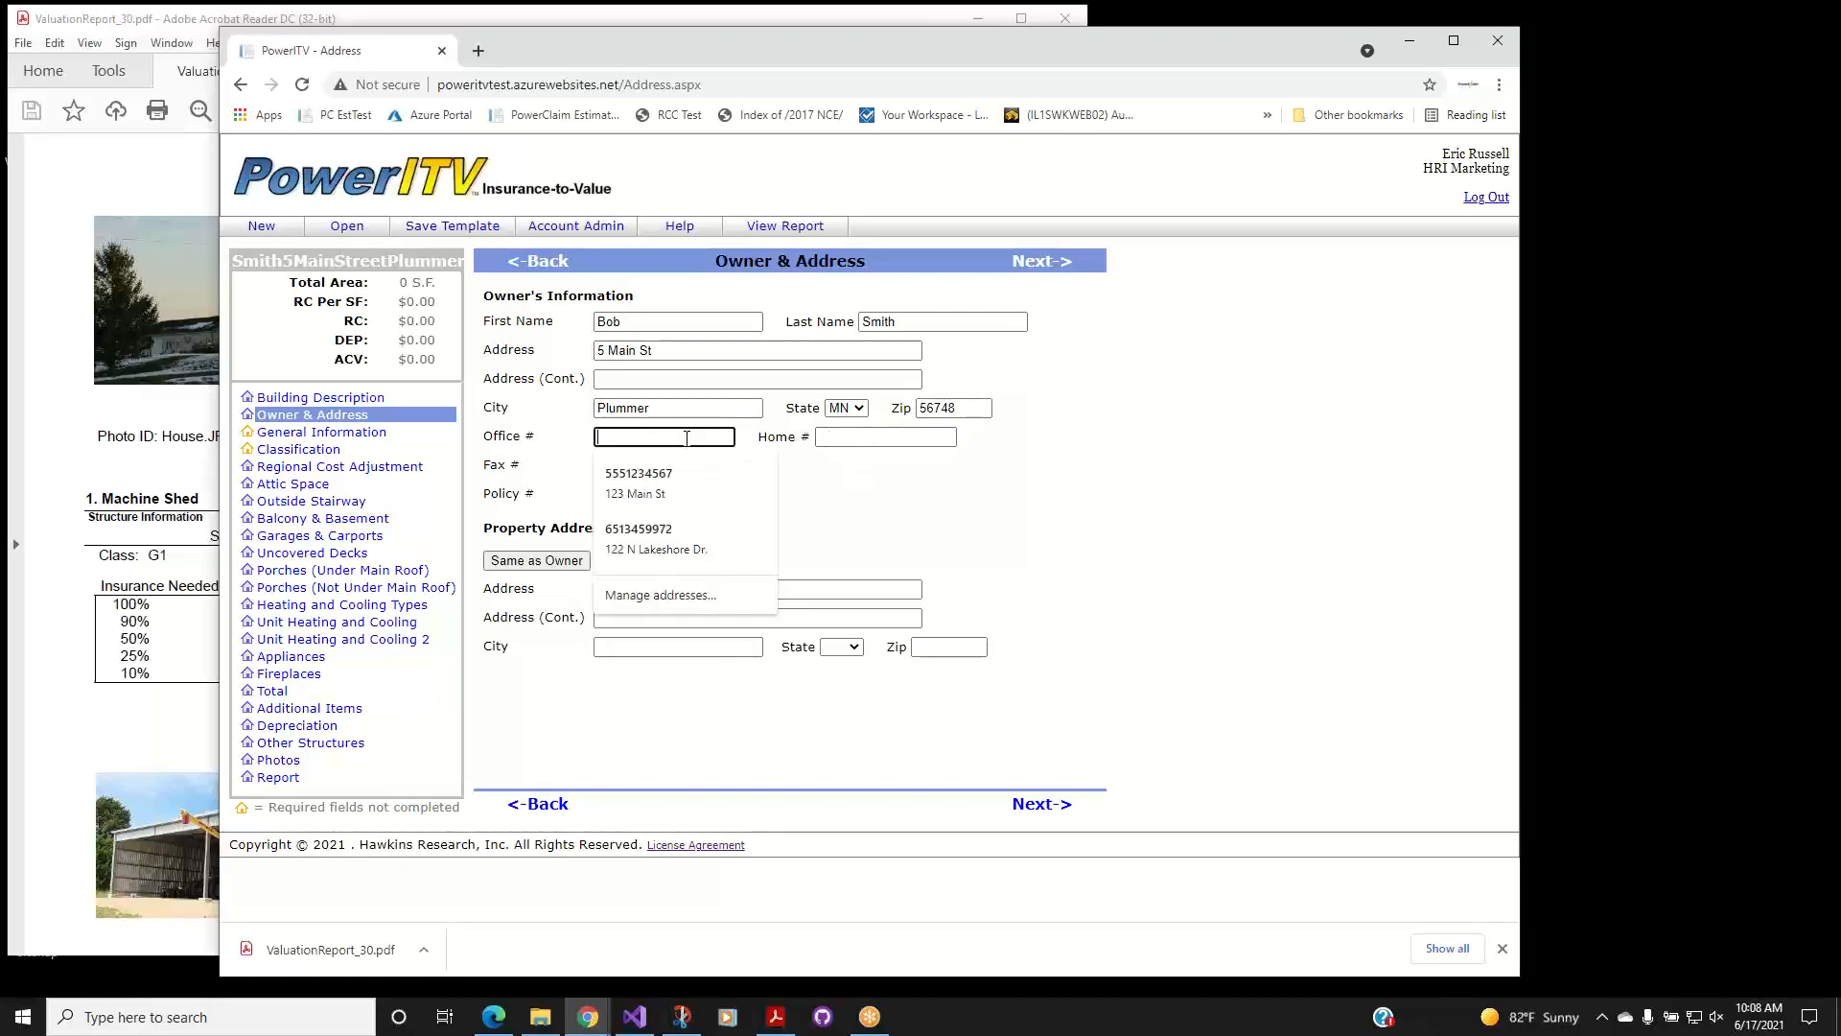
type("123")
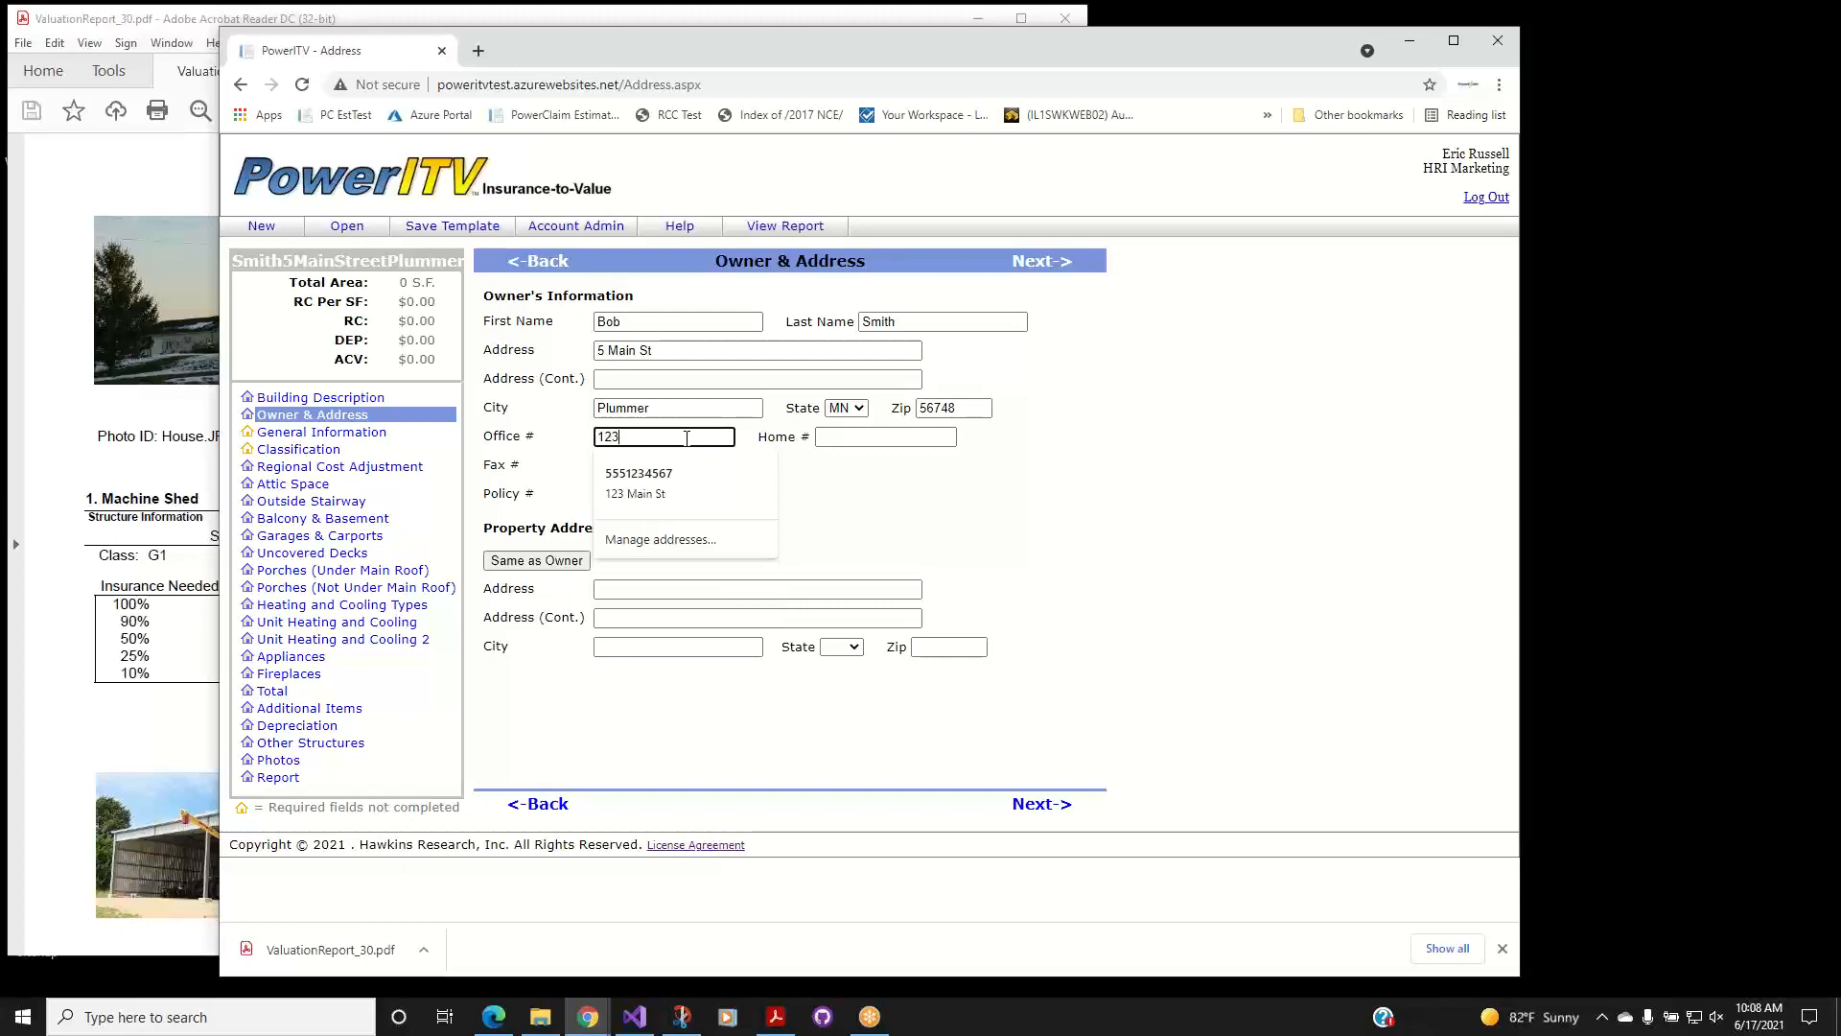
type("-456-")
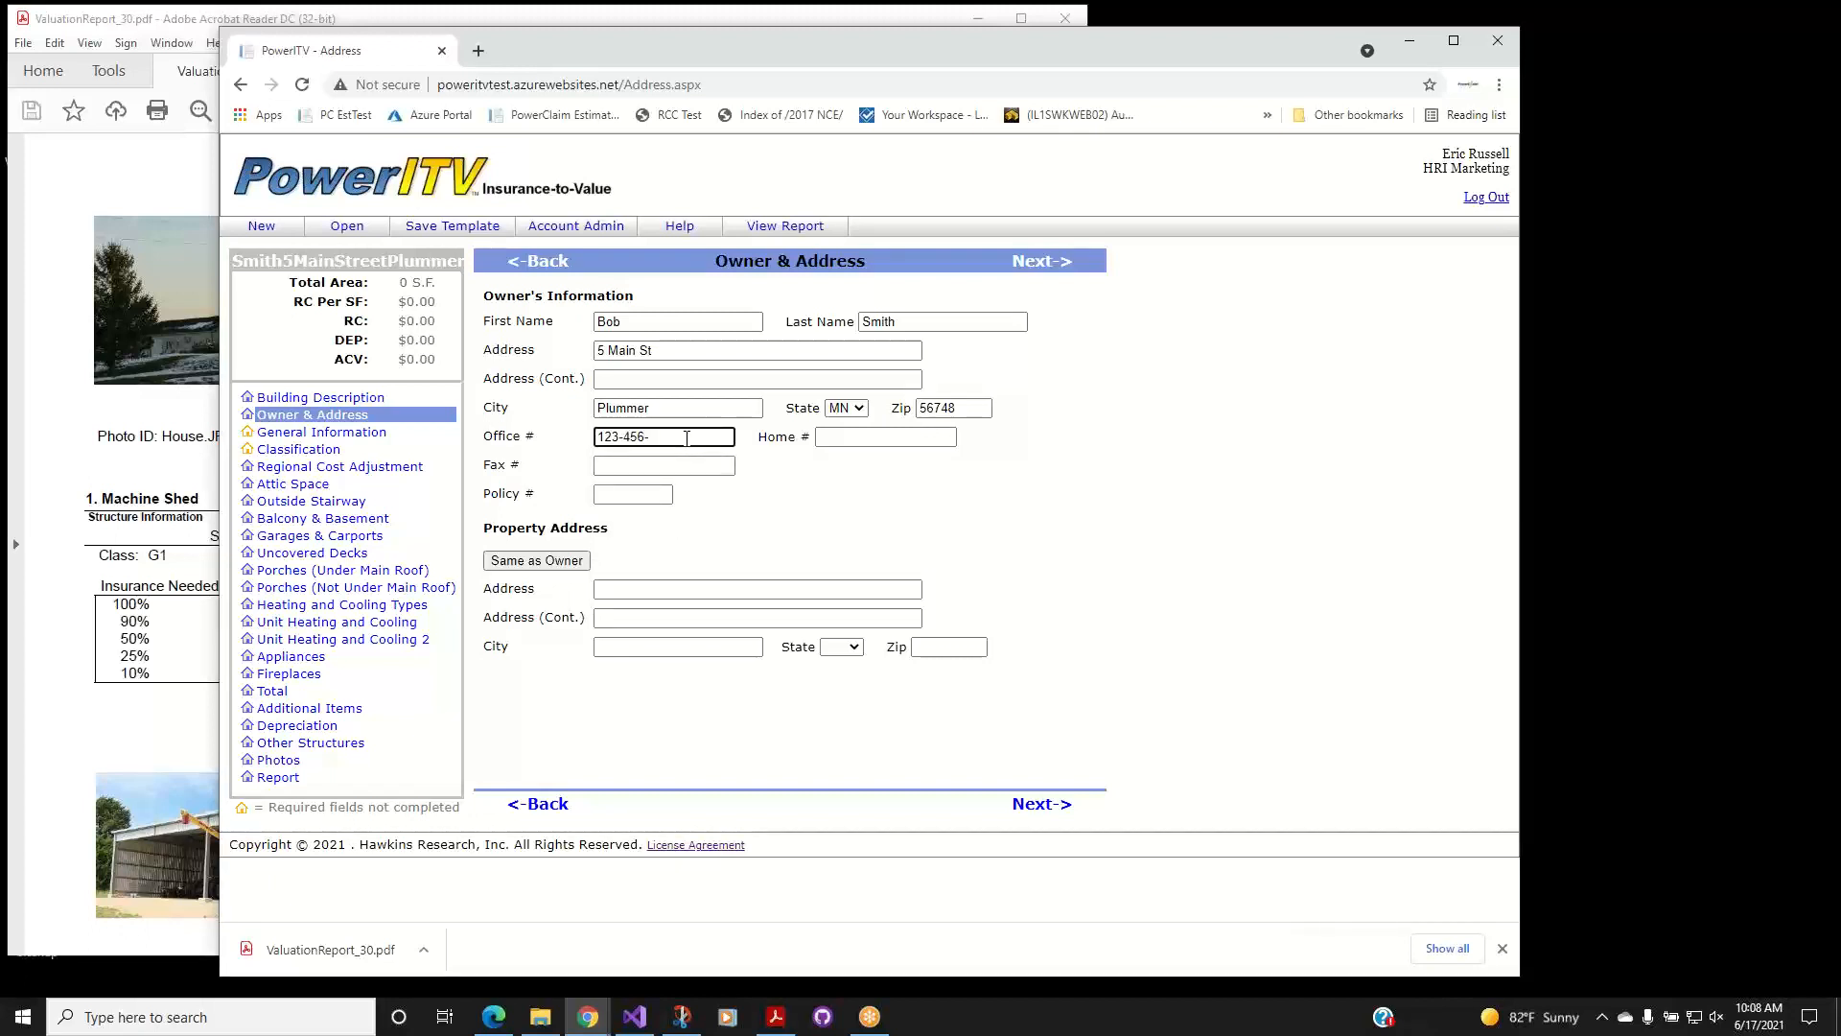
type("7890")
left_click(627, 495)
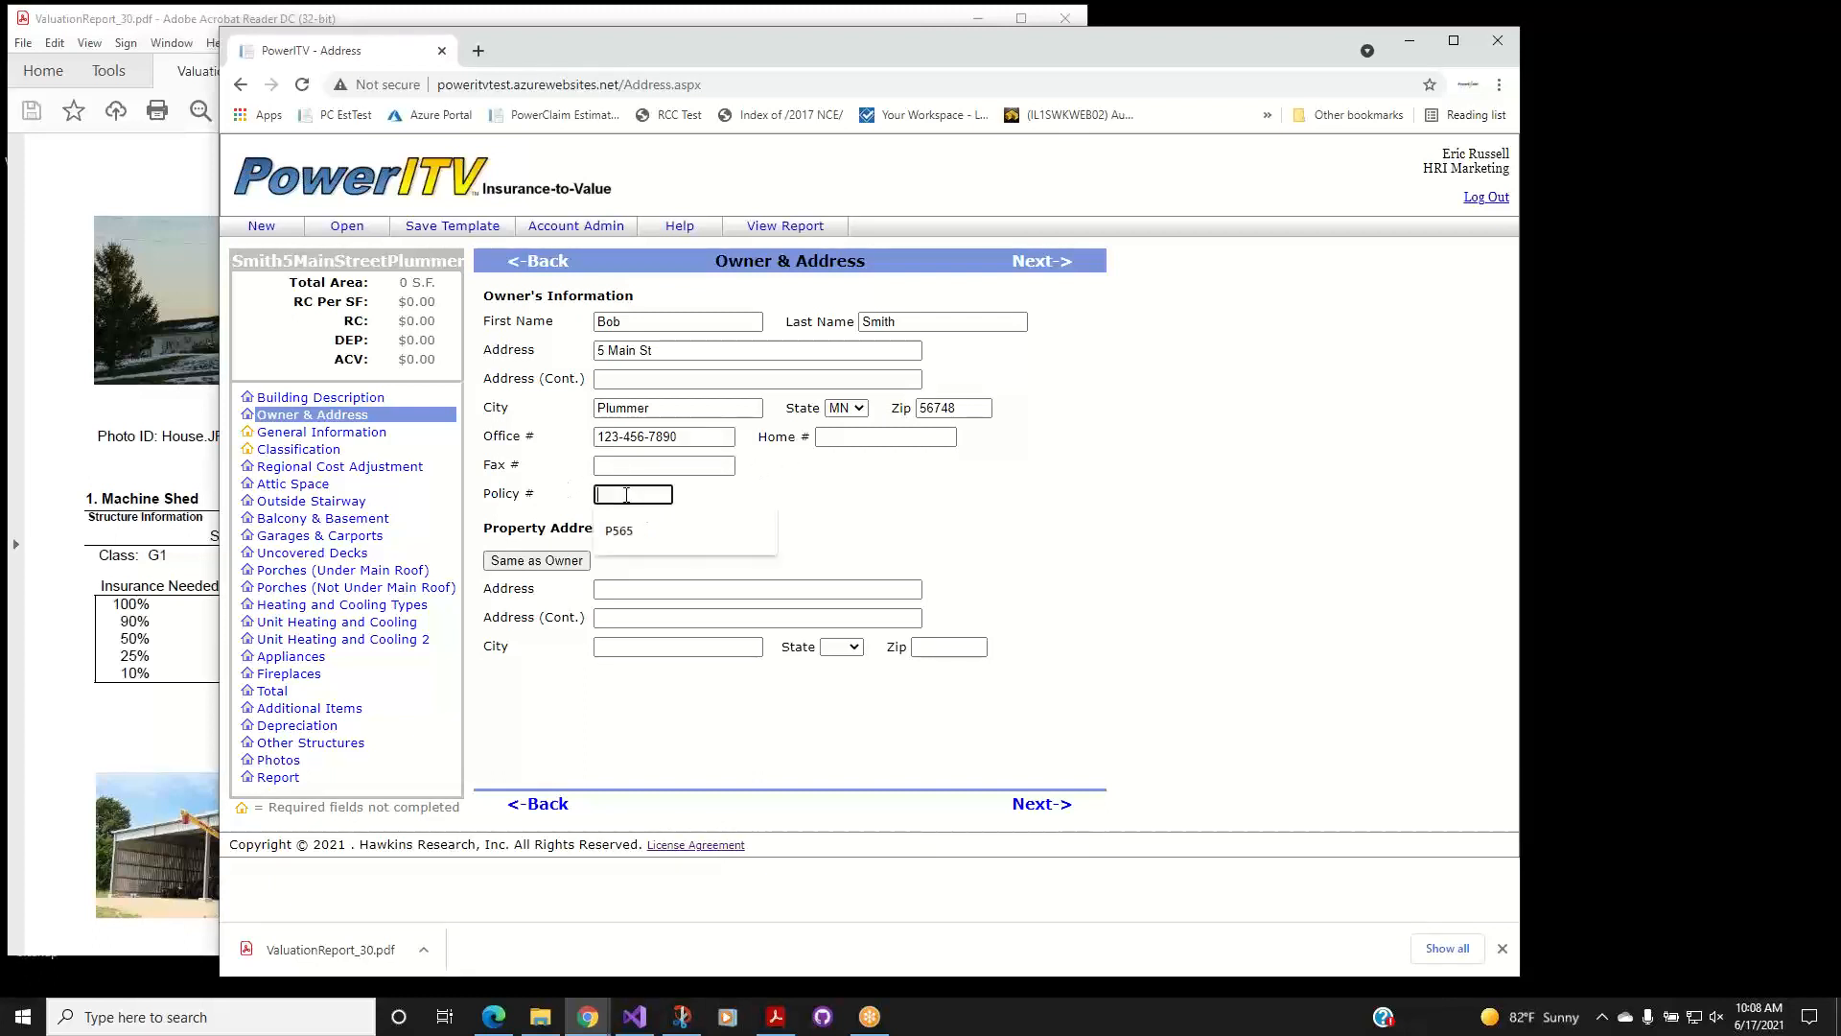
key("Down")
key("Return")
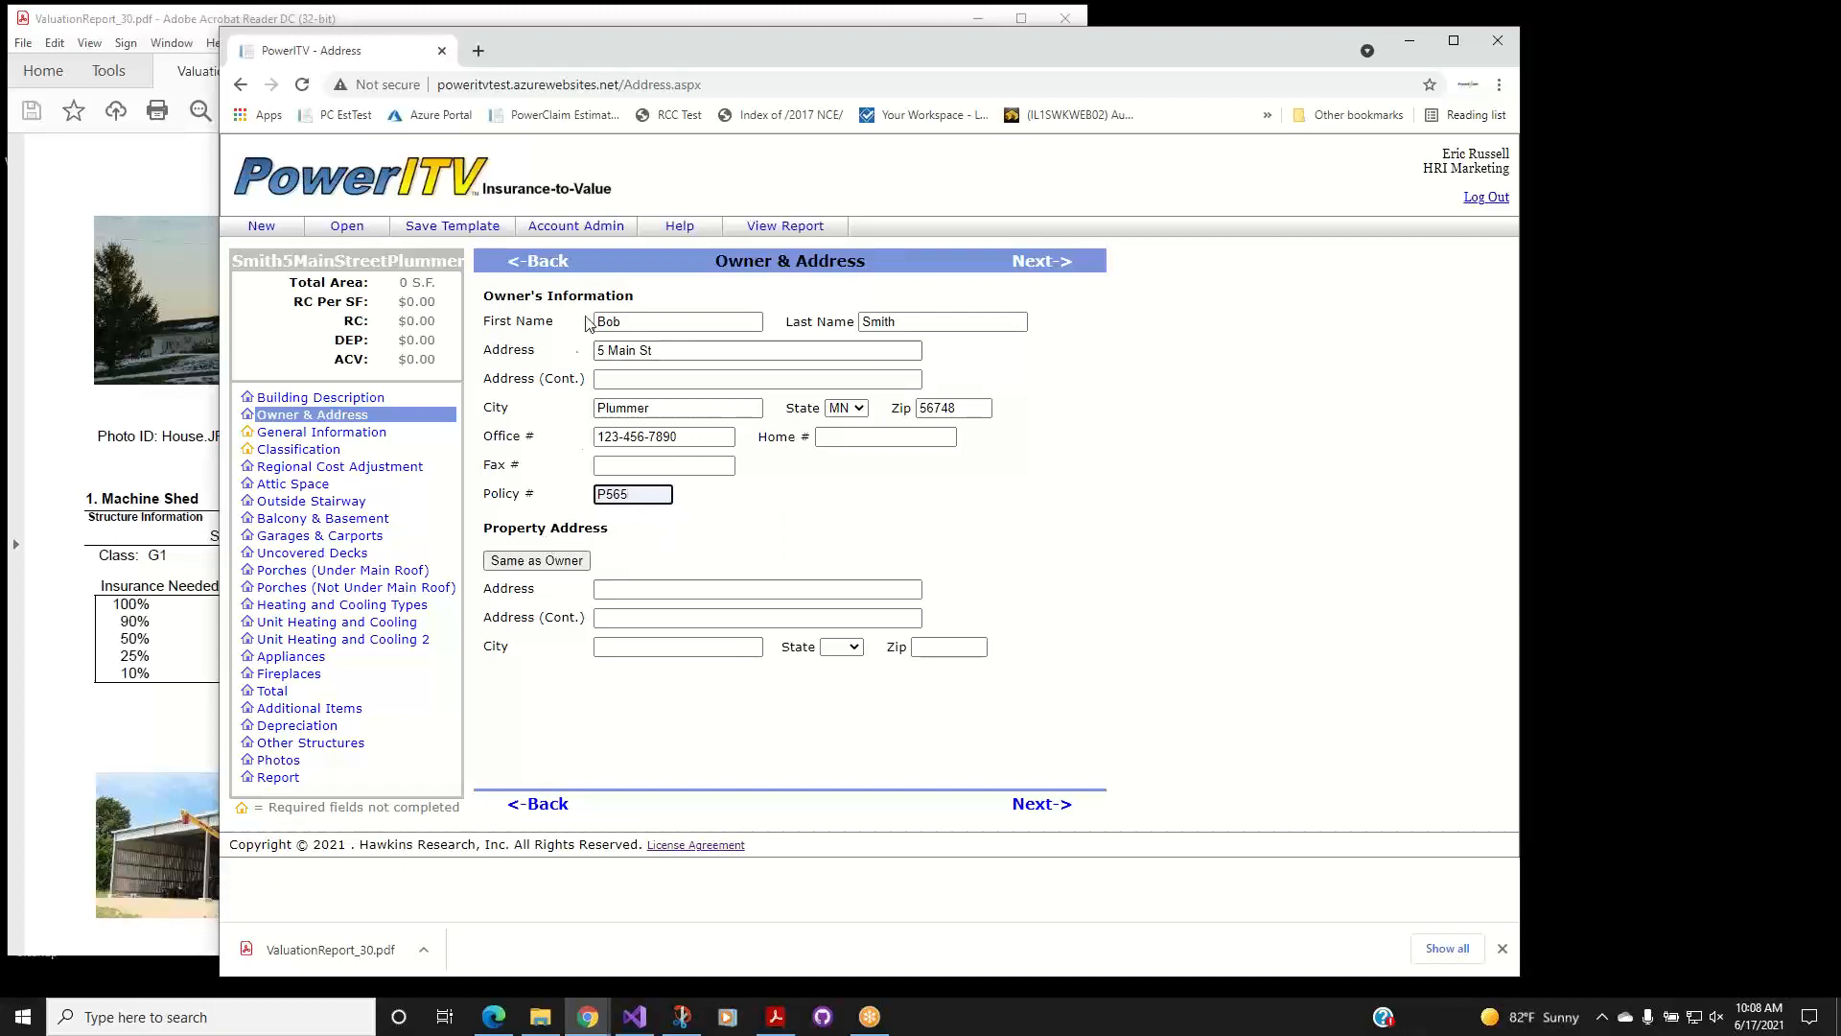
Copy the owner's address into the Property Address section and look over the General Information and Regional Cost Adjustment pages.
left_click(543, 564)
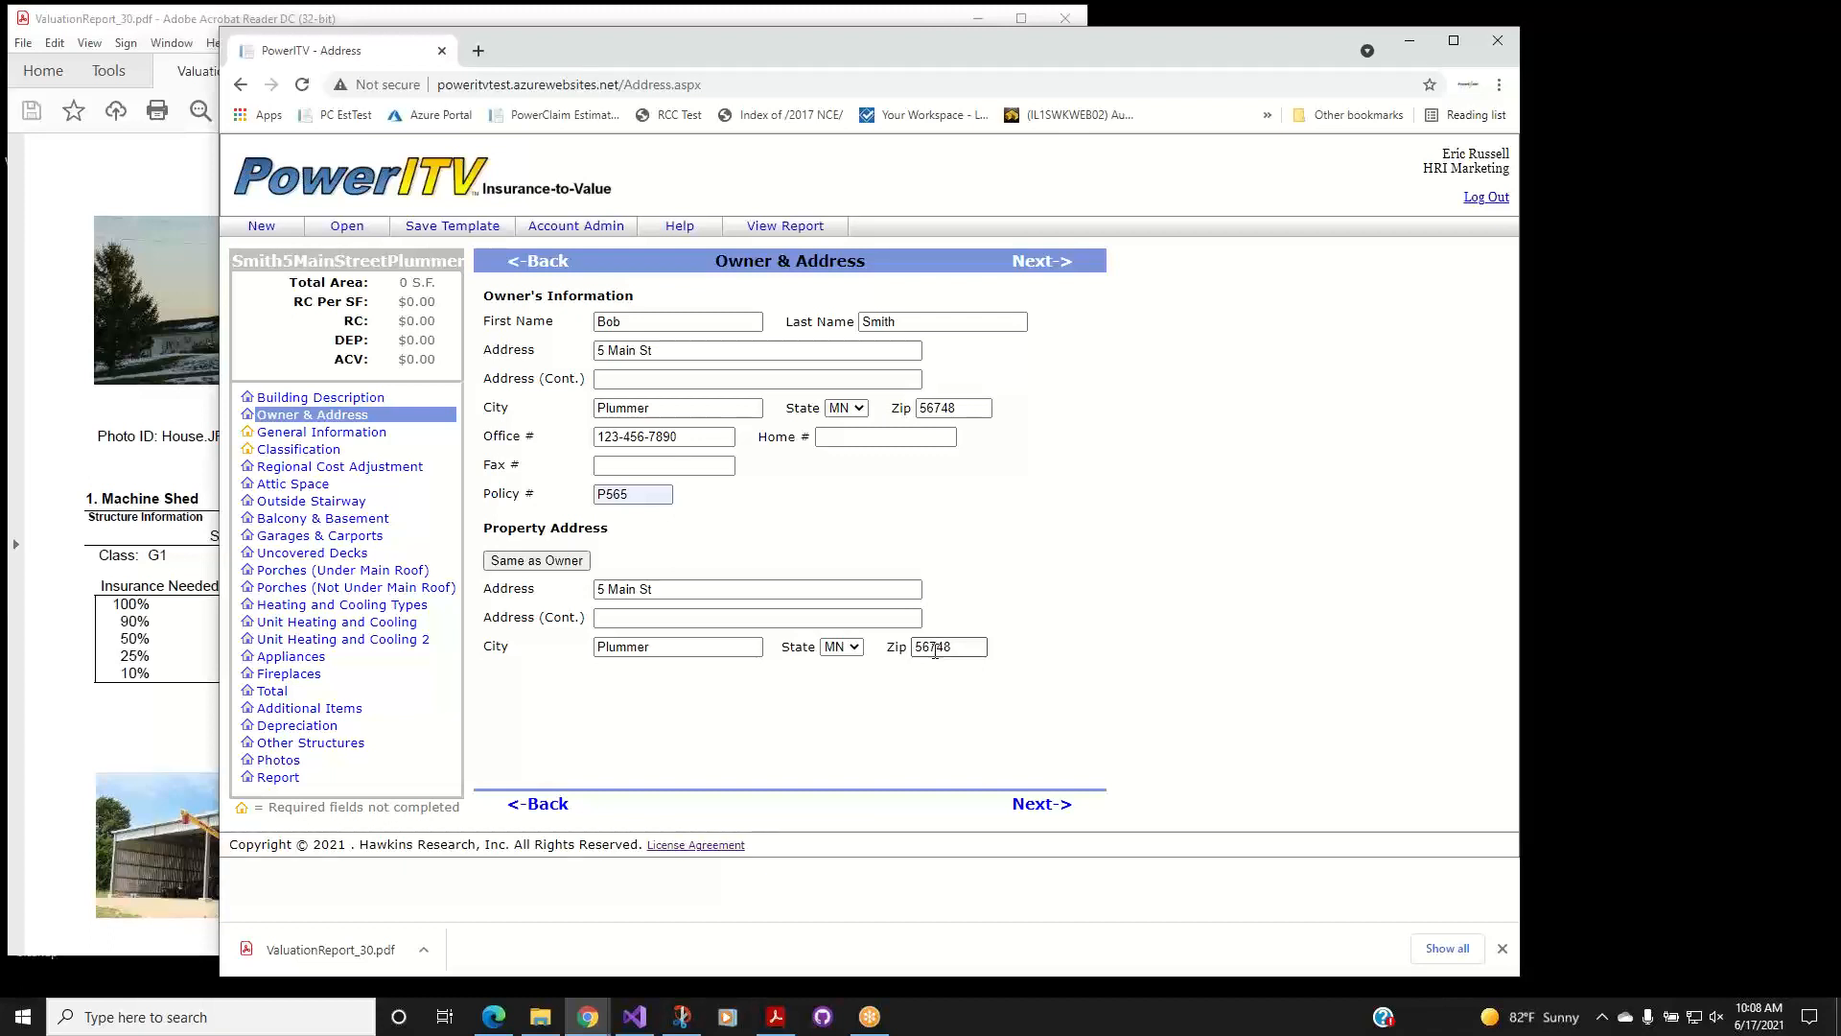
left_click(1037, 272)
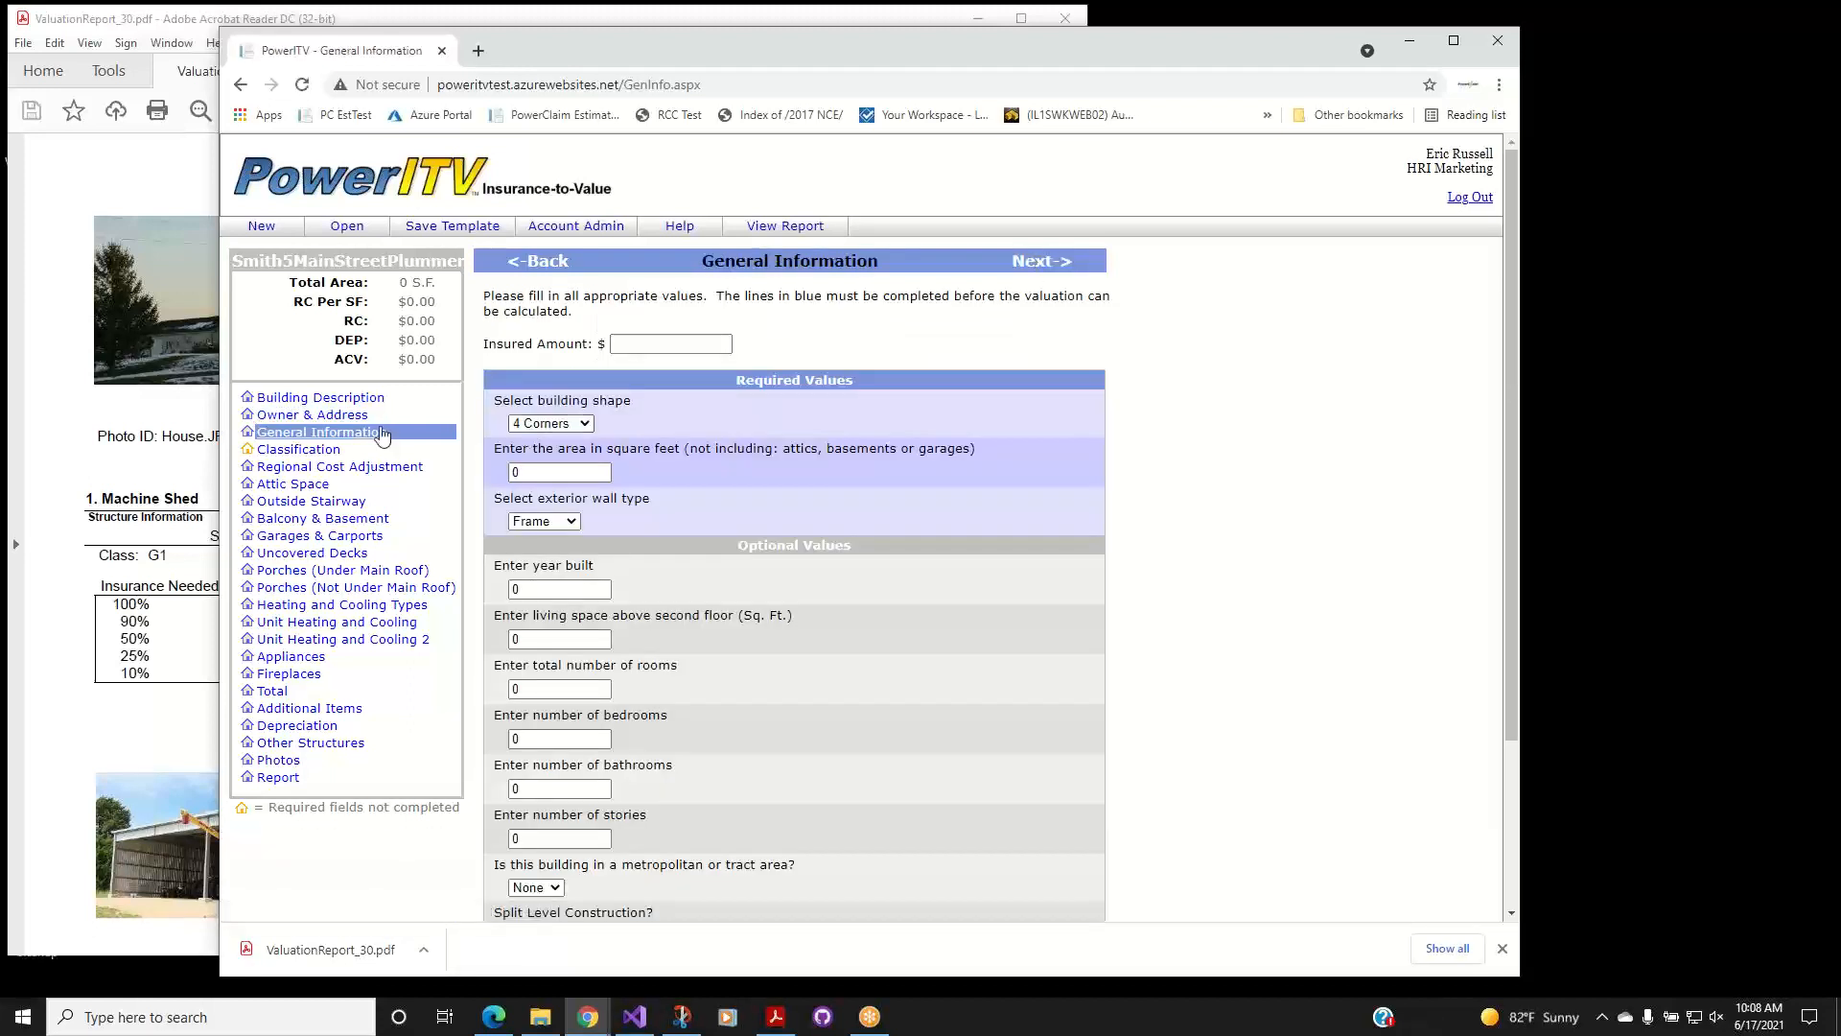
left_click(322, 468)
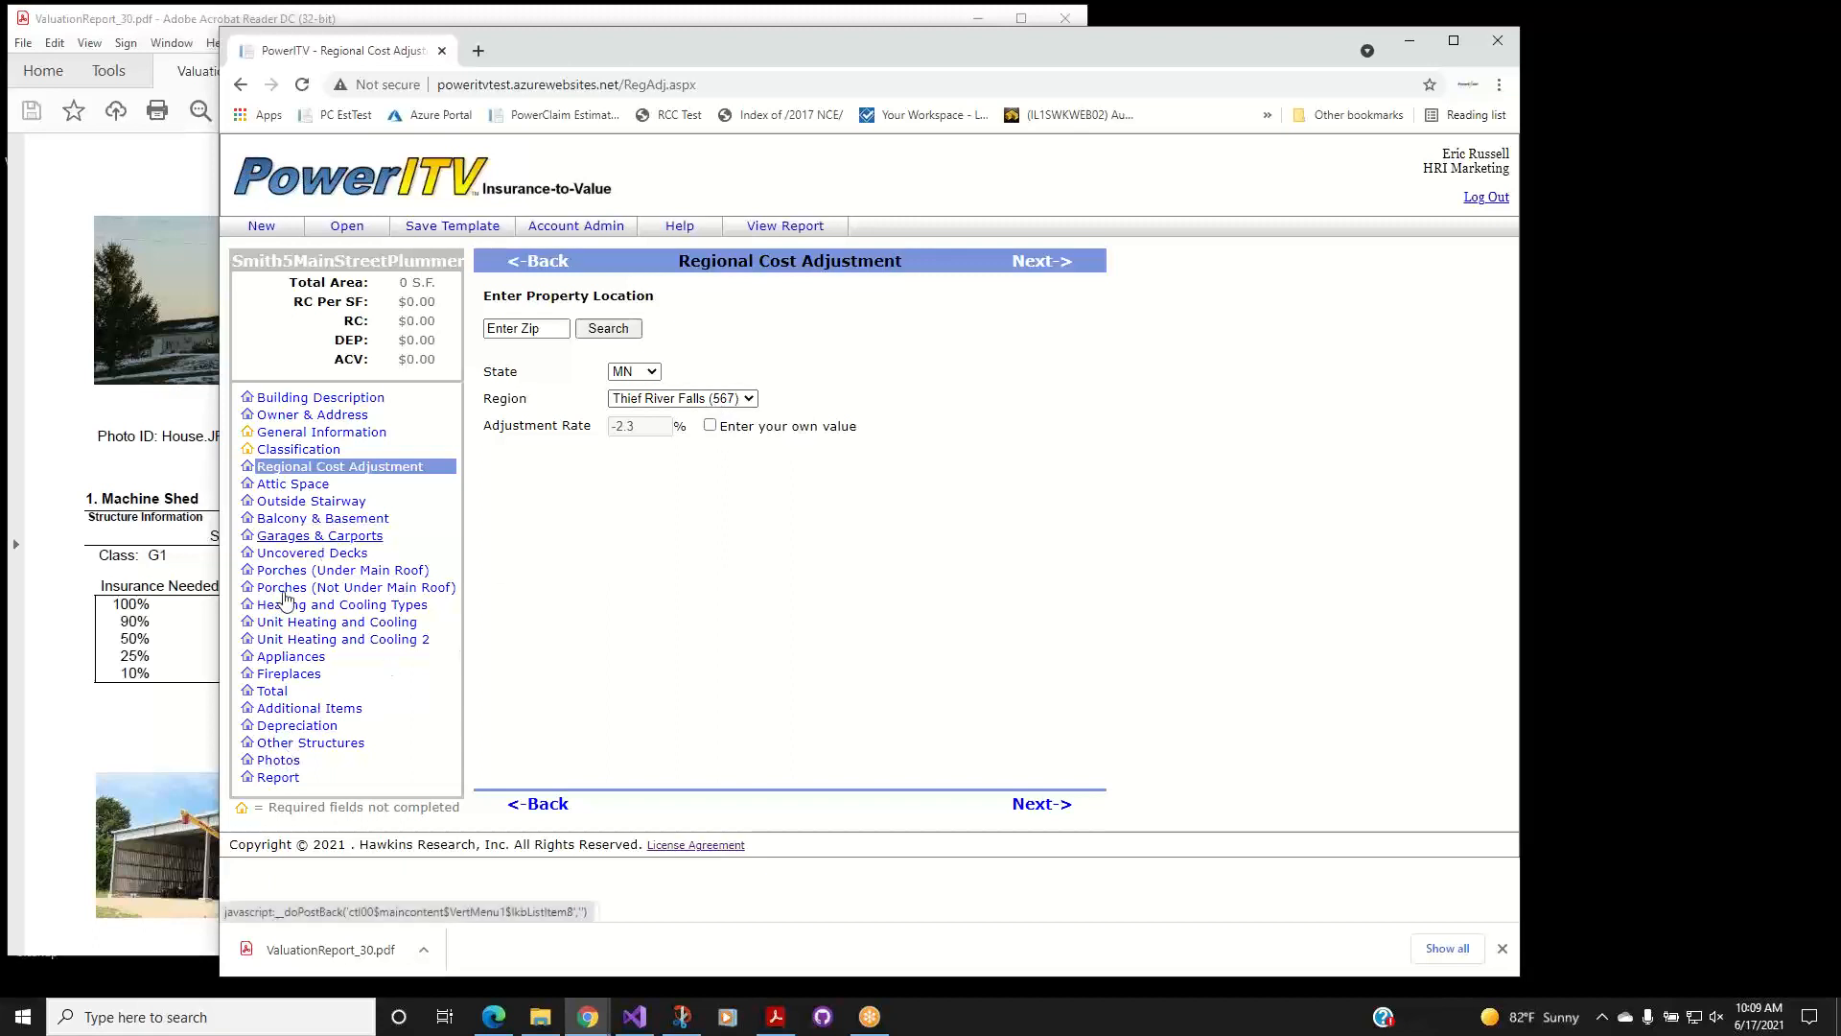
Upload house.PNG and detached garage.PNG from the Pictures folder to the valuation's Photos page and save them.
left_click(279, 762)
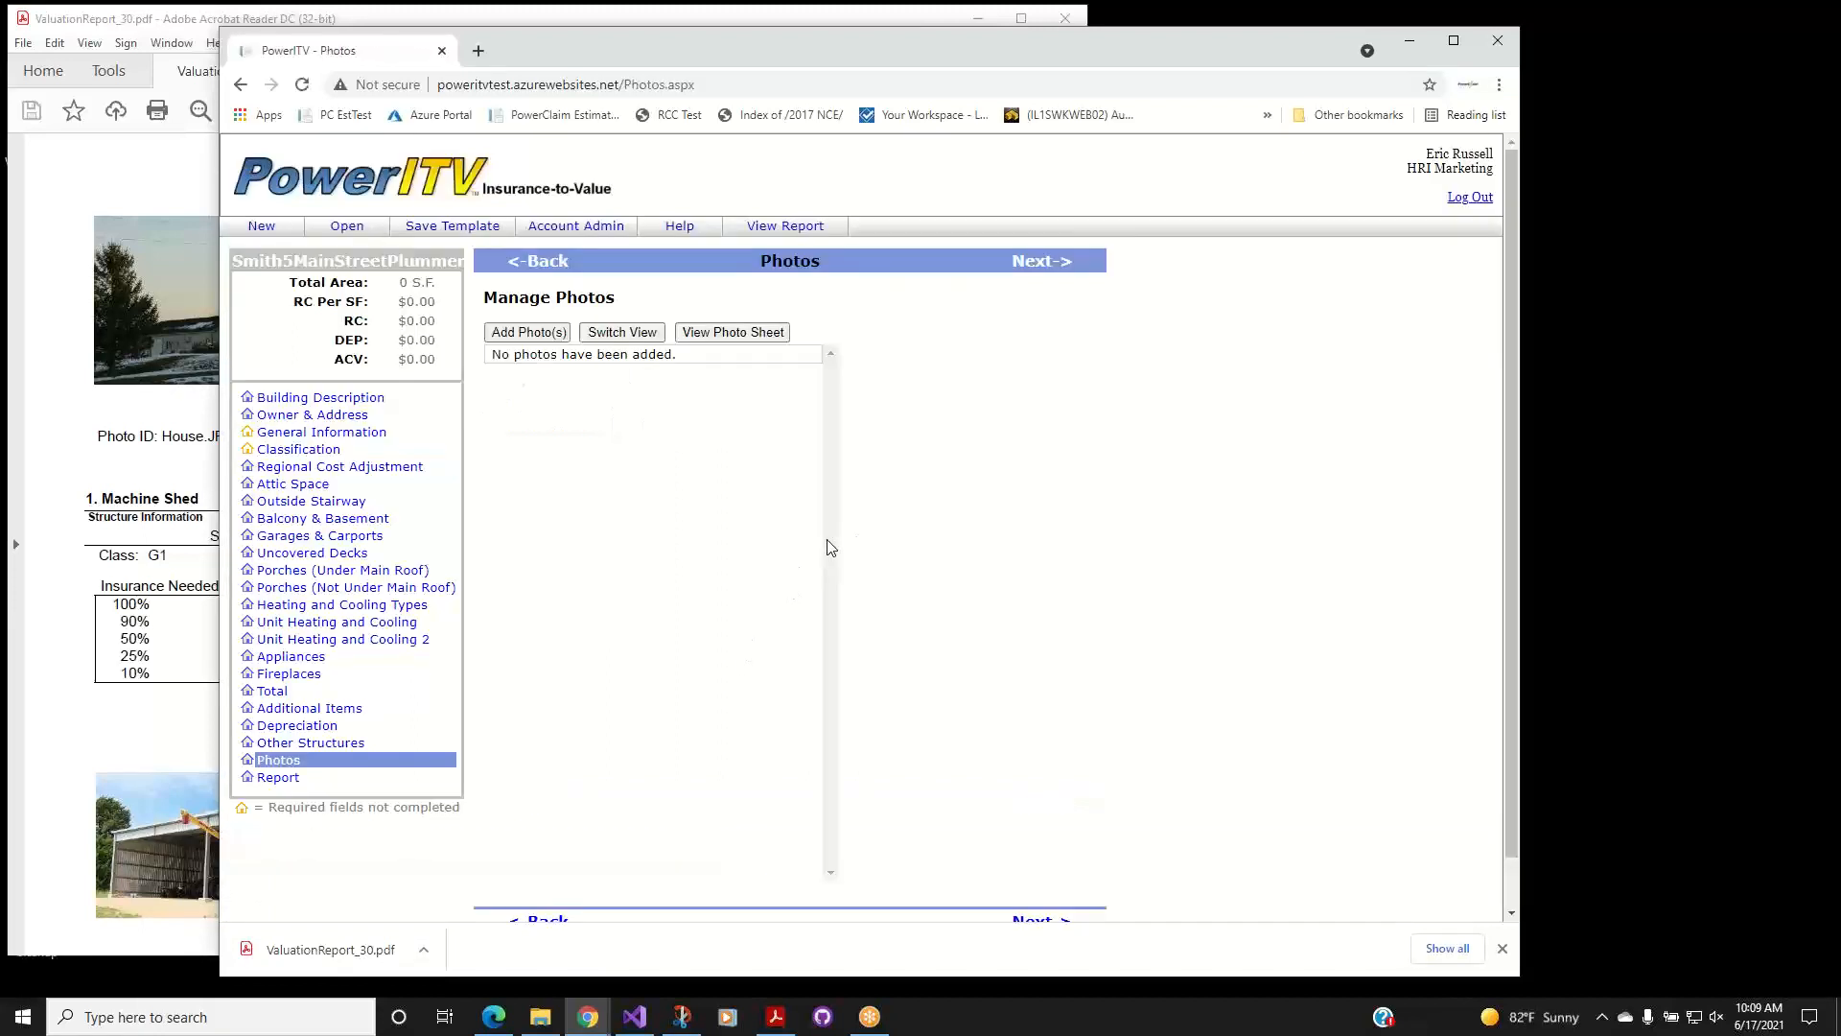
left_click(534, 335)
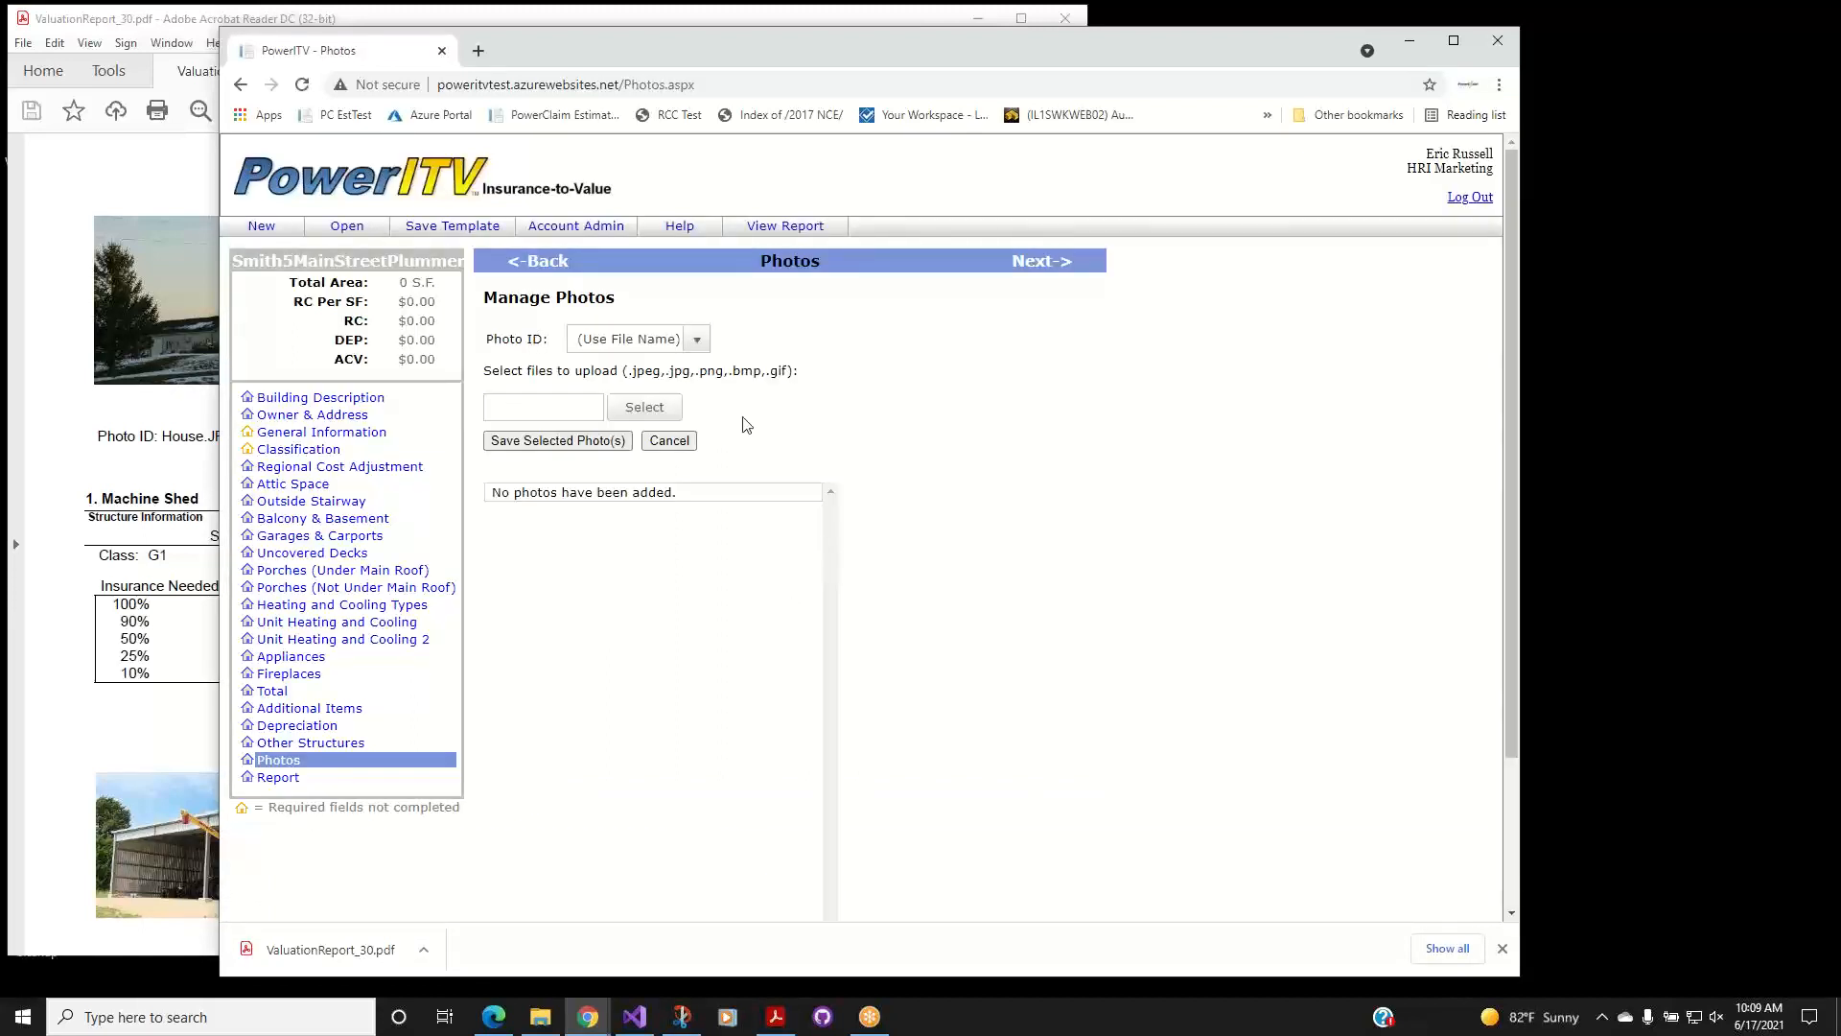
left_click(662, 407)
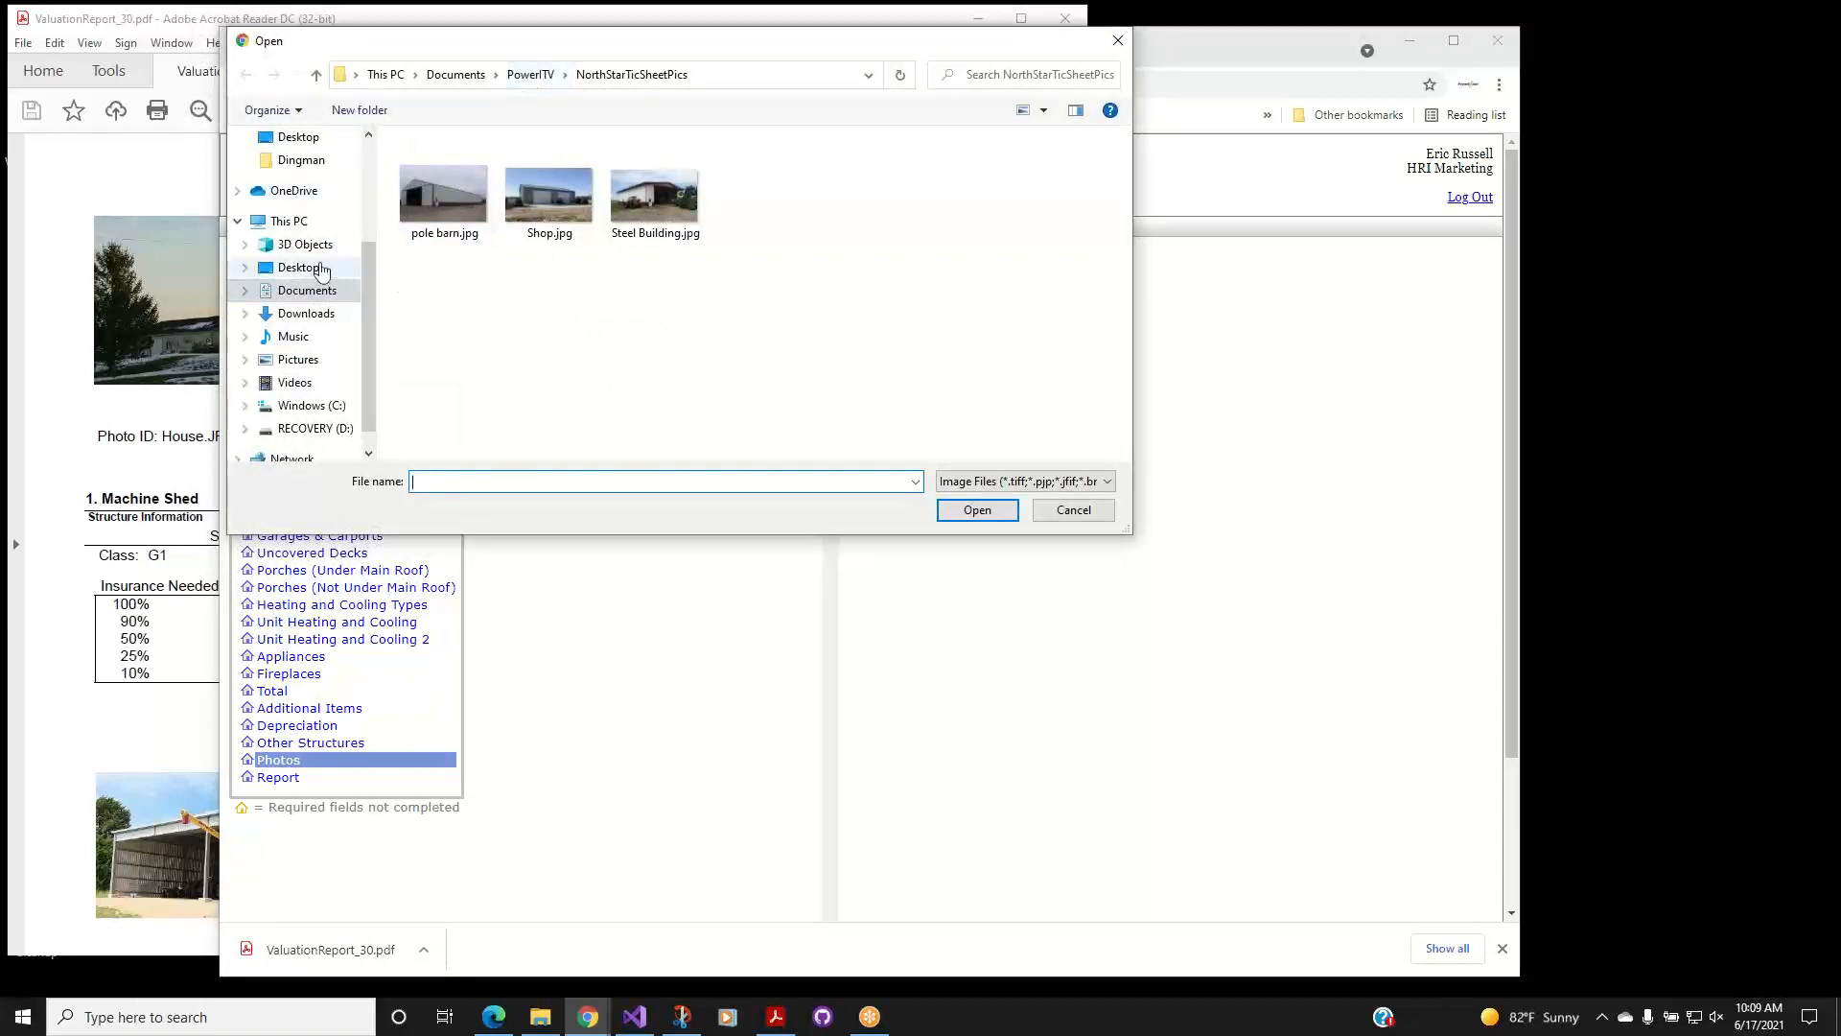
left_click(299, 359)
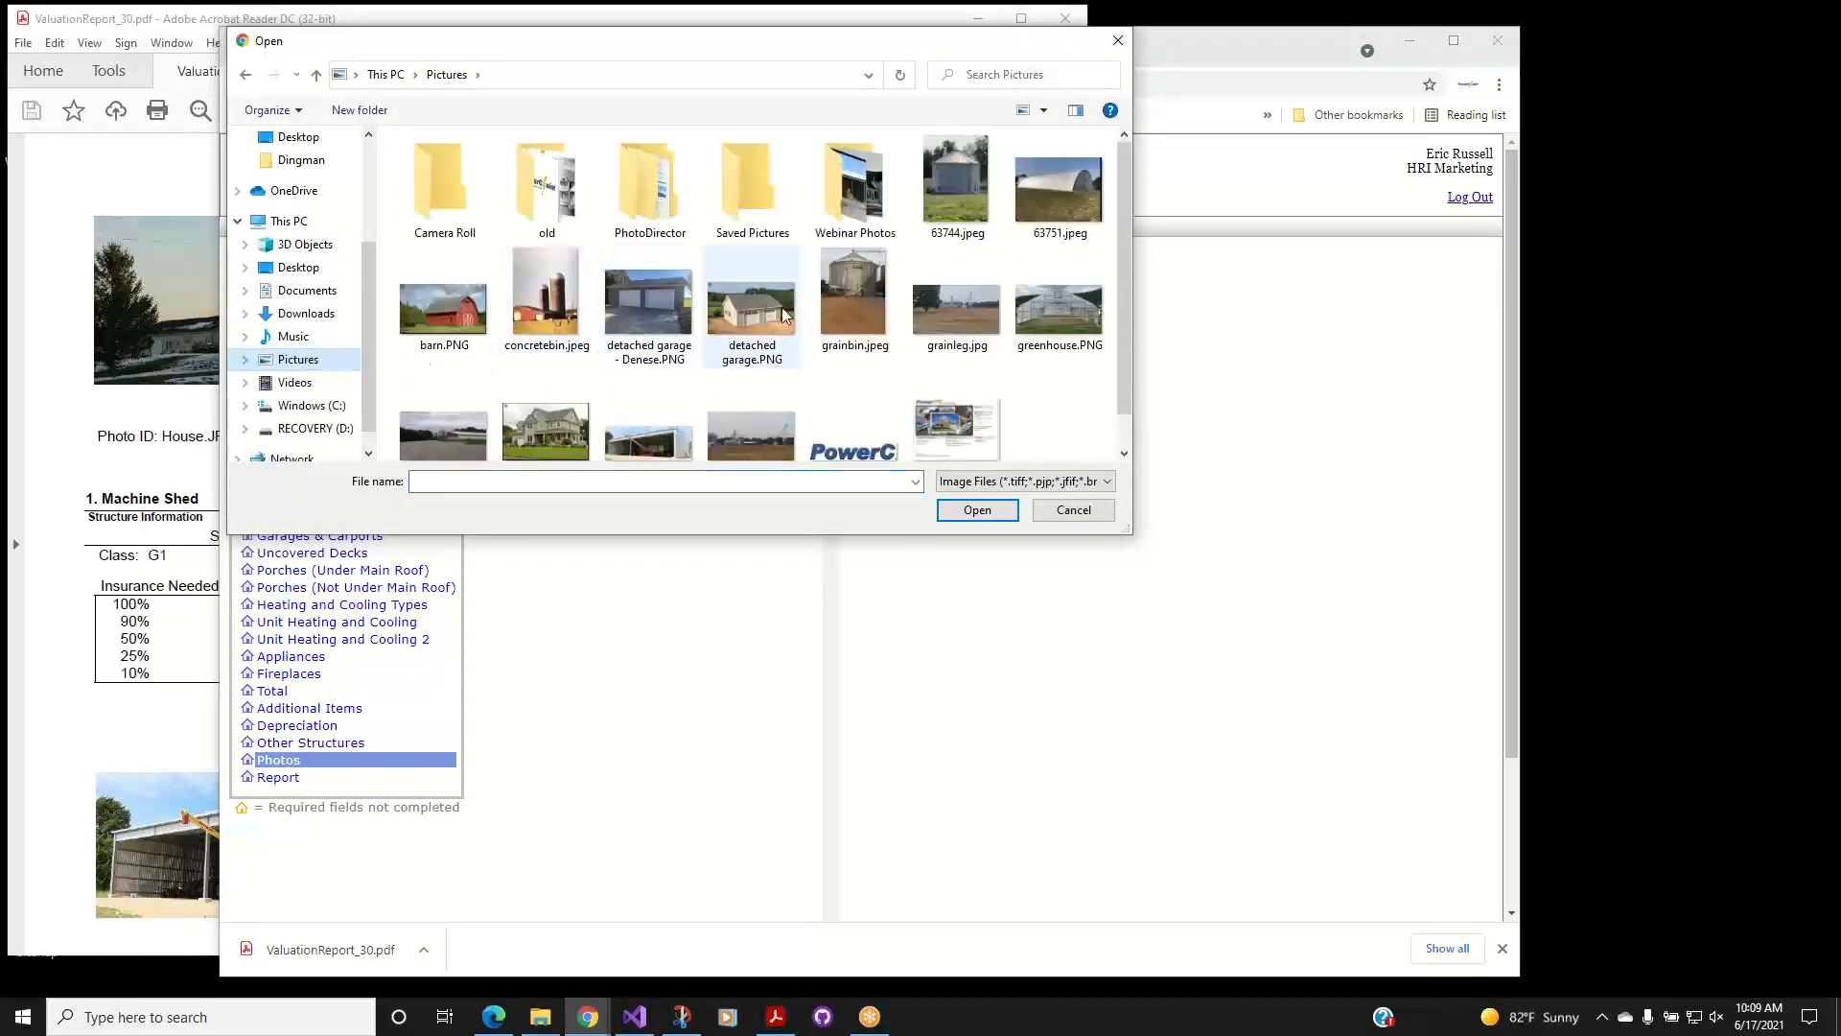
scroll(575, 347, "down", 1)
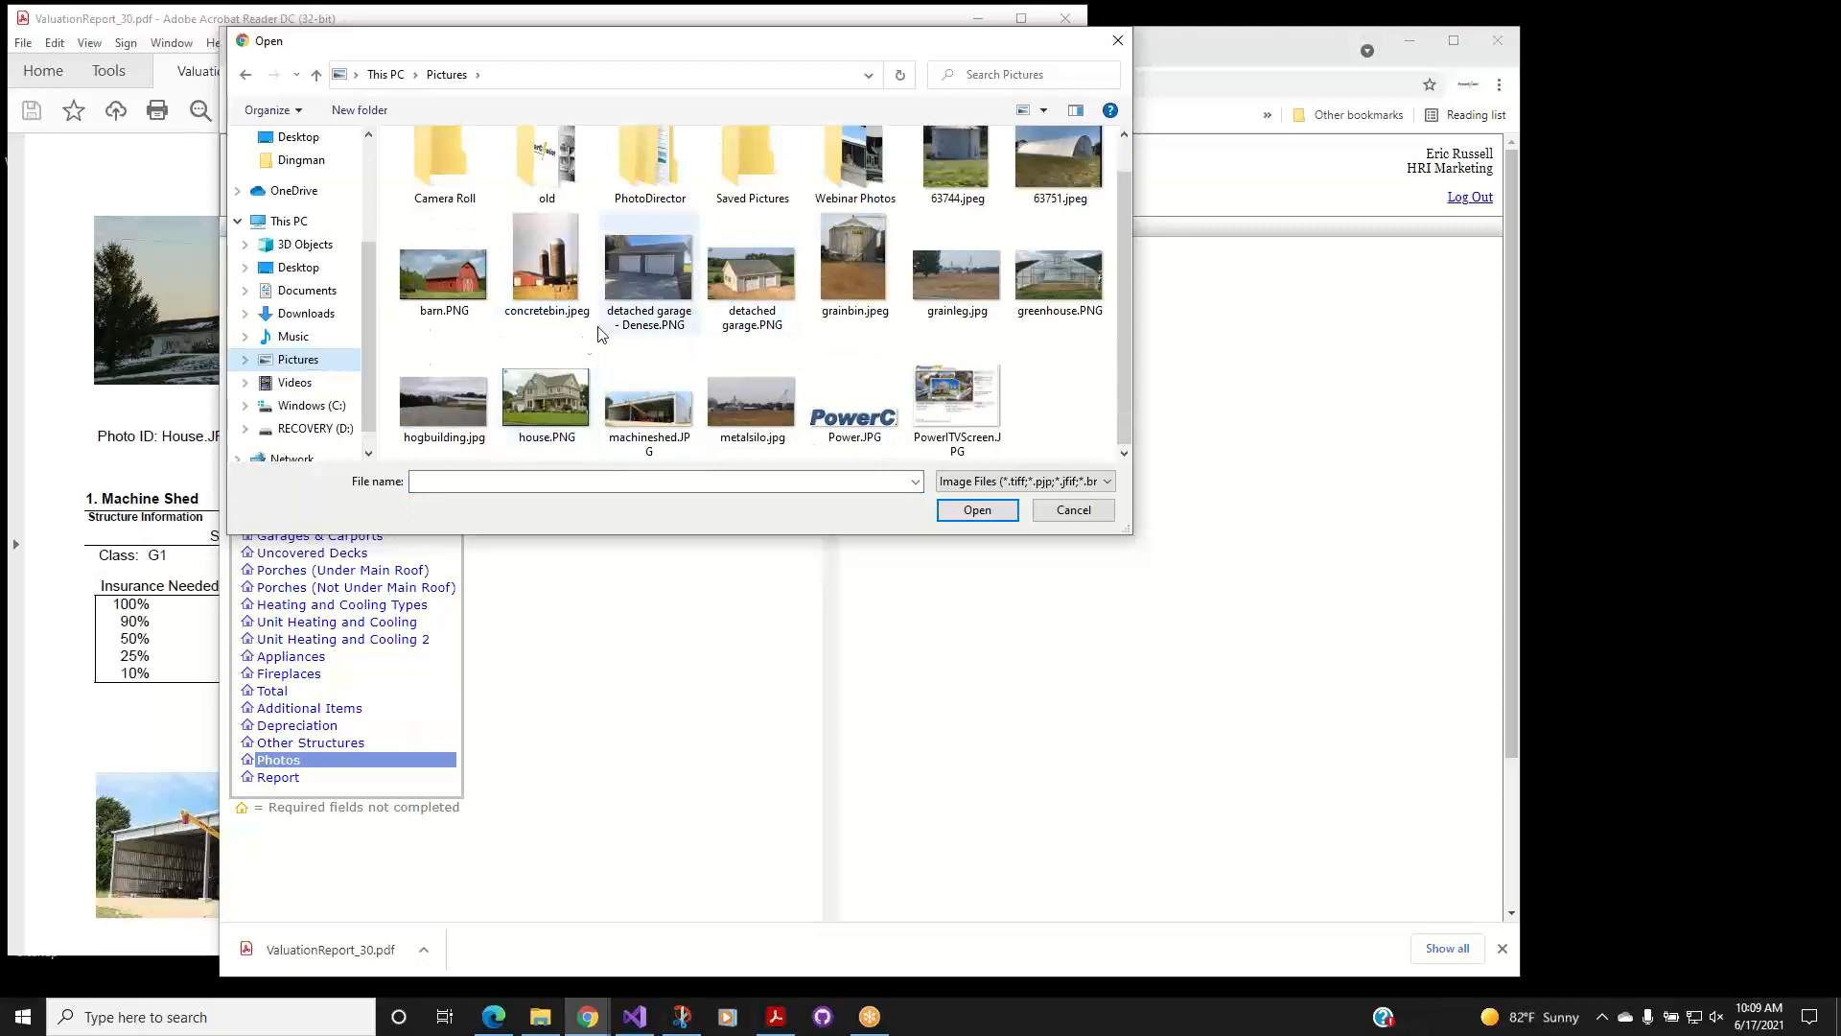
left_click(566, 397)
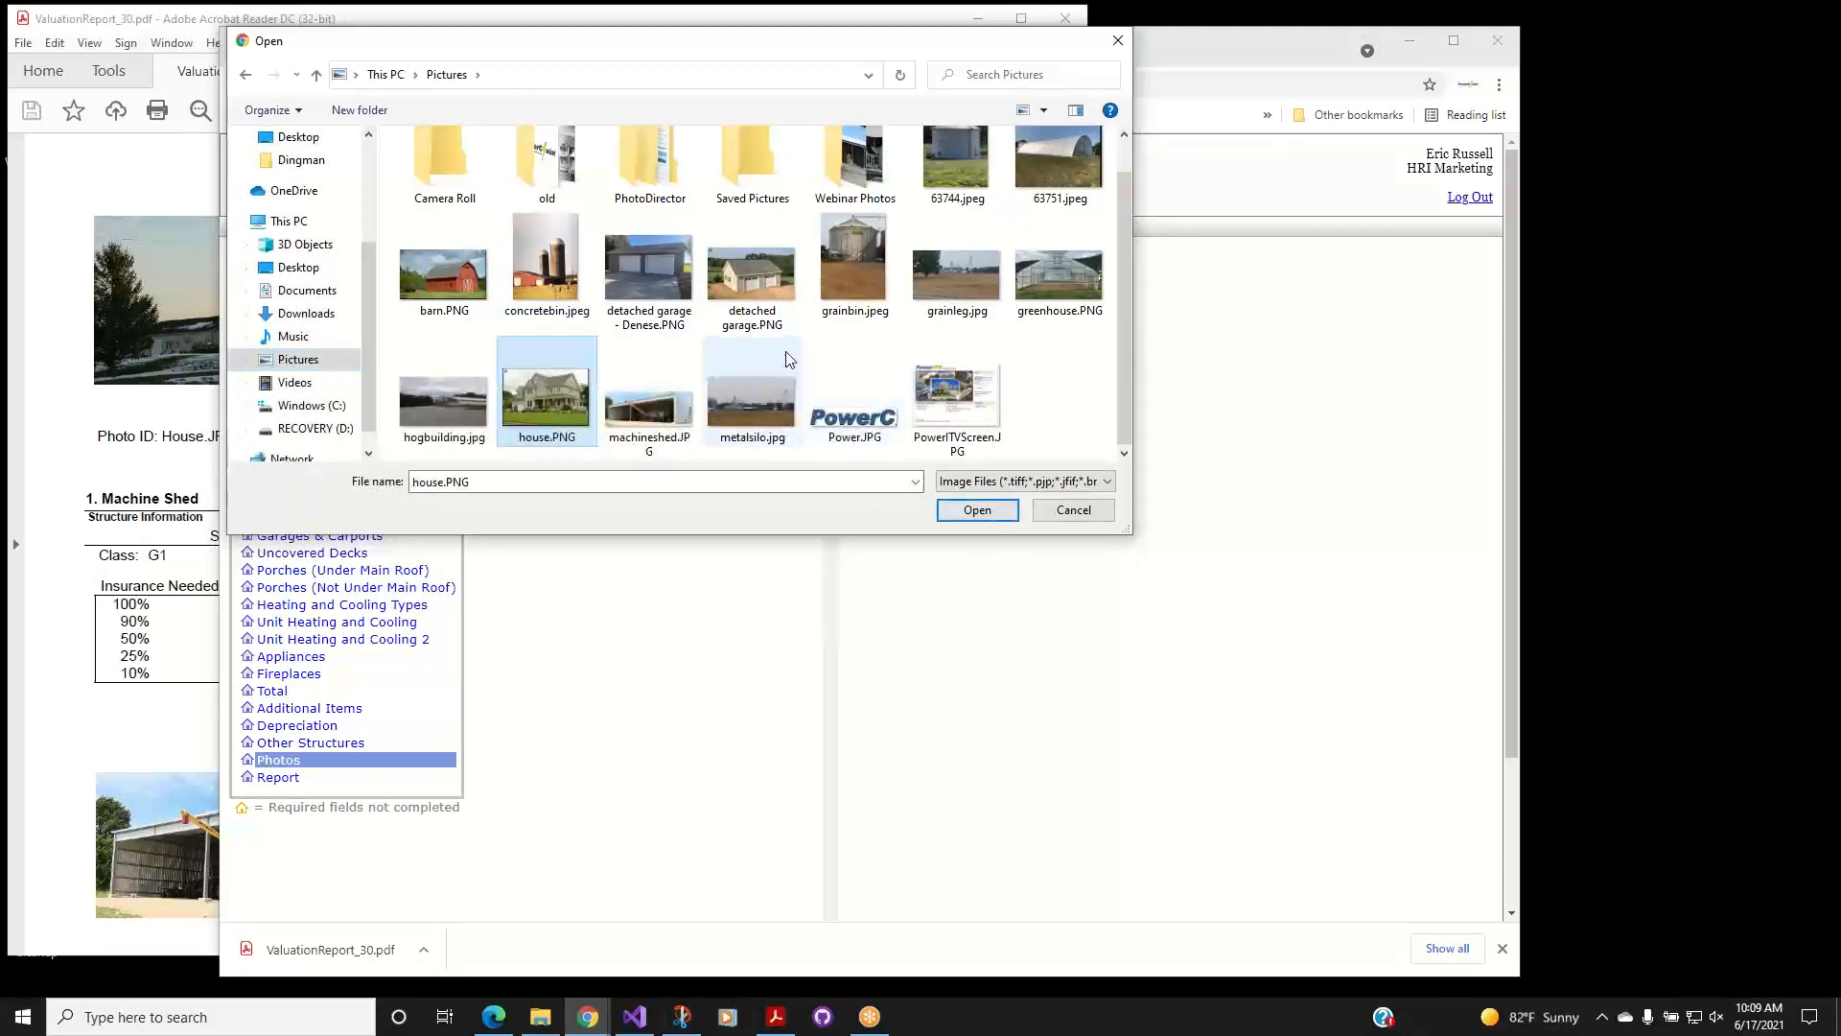
left_click(769, 287, "ctrl")
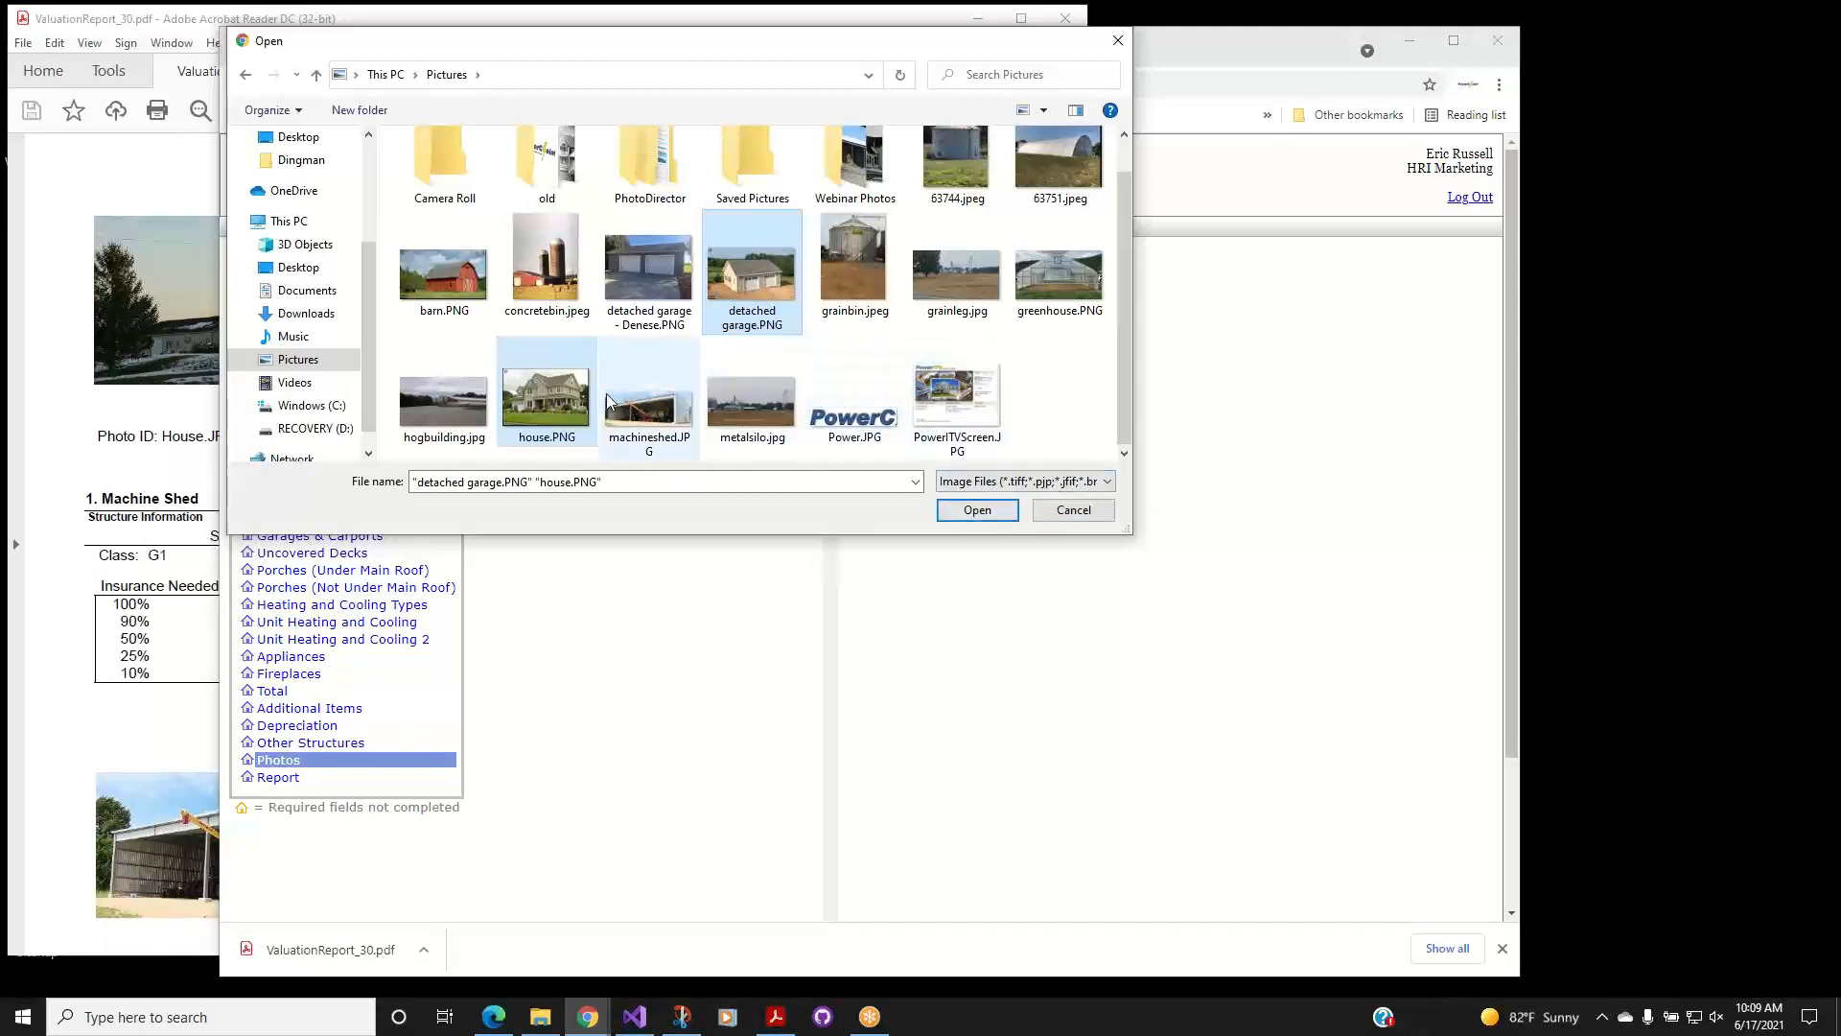
left_click(976, 509)
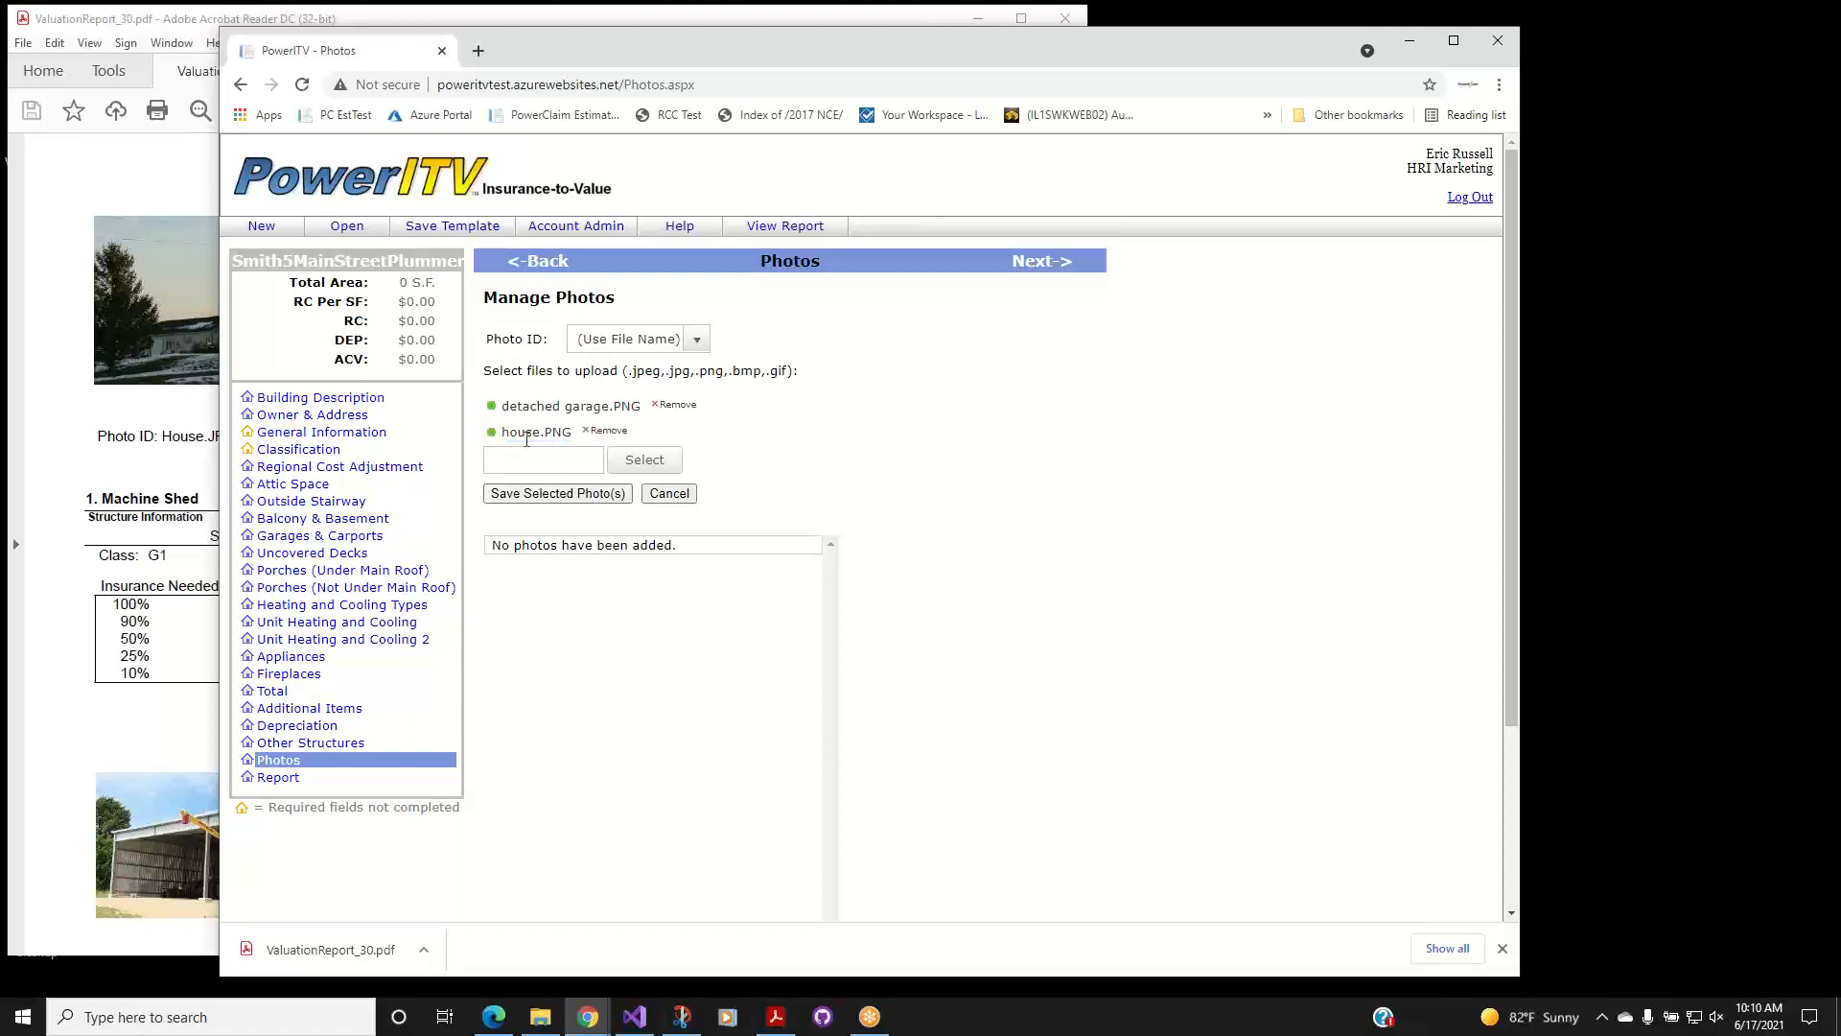
left_click(582, 495)
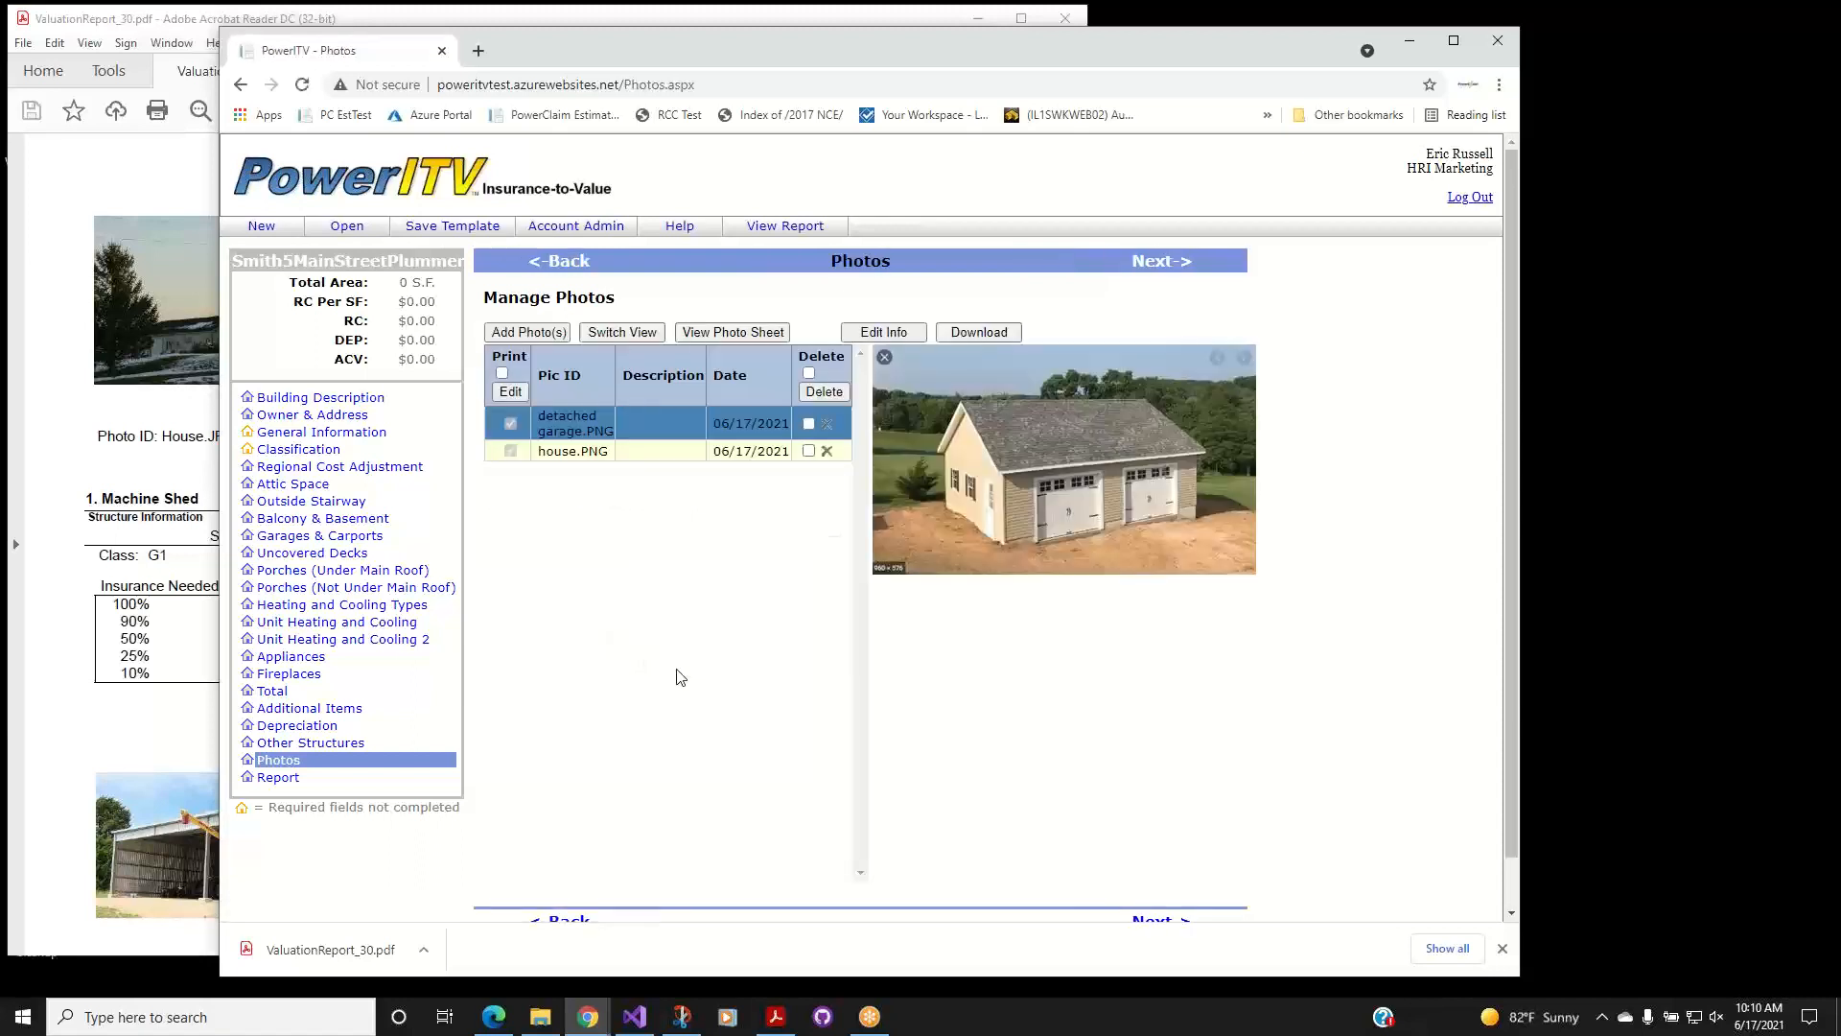
Preview the house photo, and save the description "Garage front" for the detached garage photo.
left_click(585, 455)
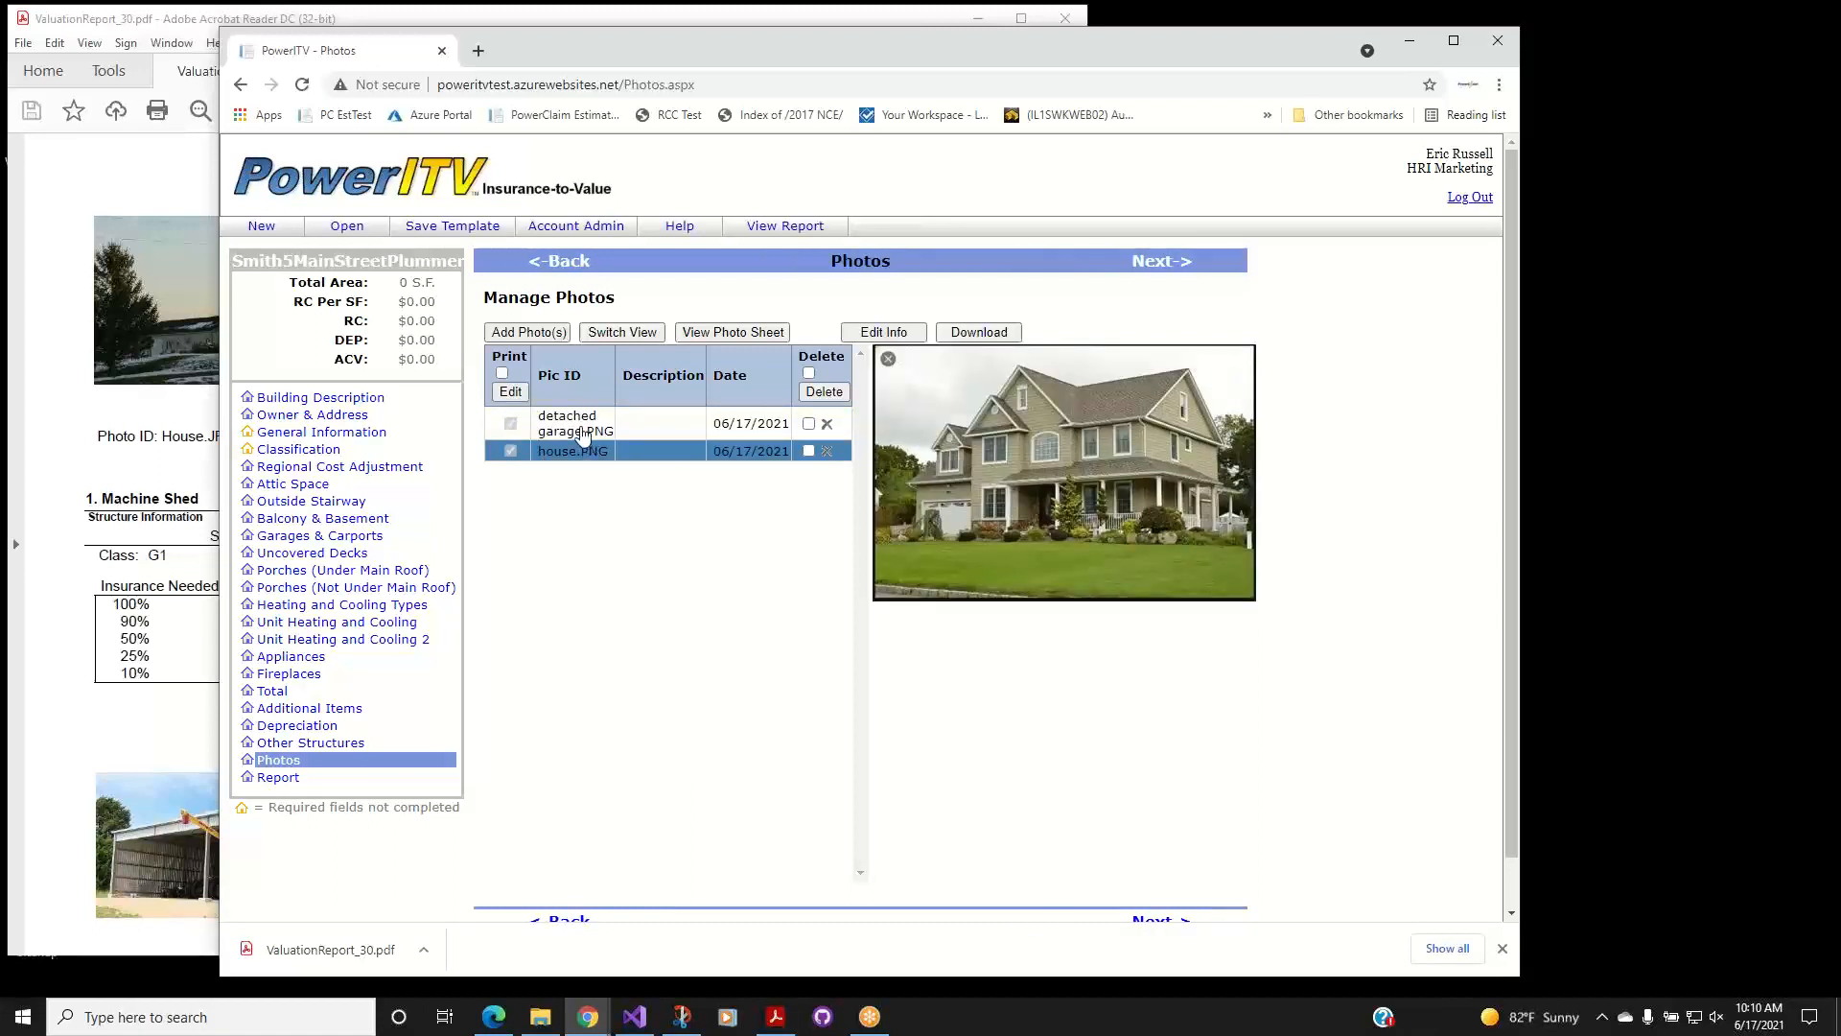
left_click(583, 437)
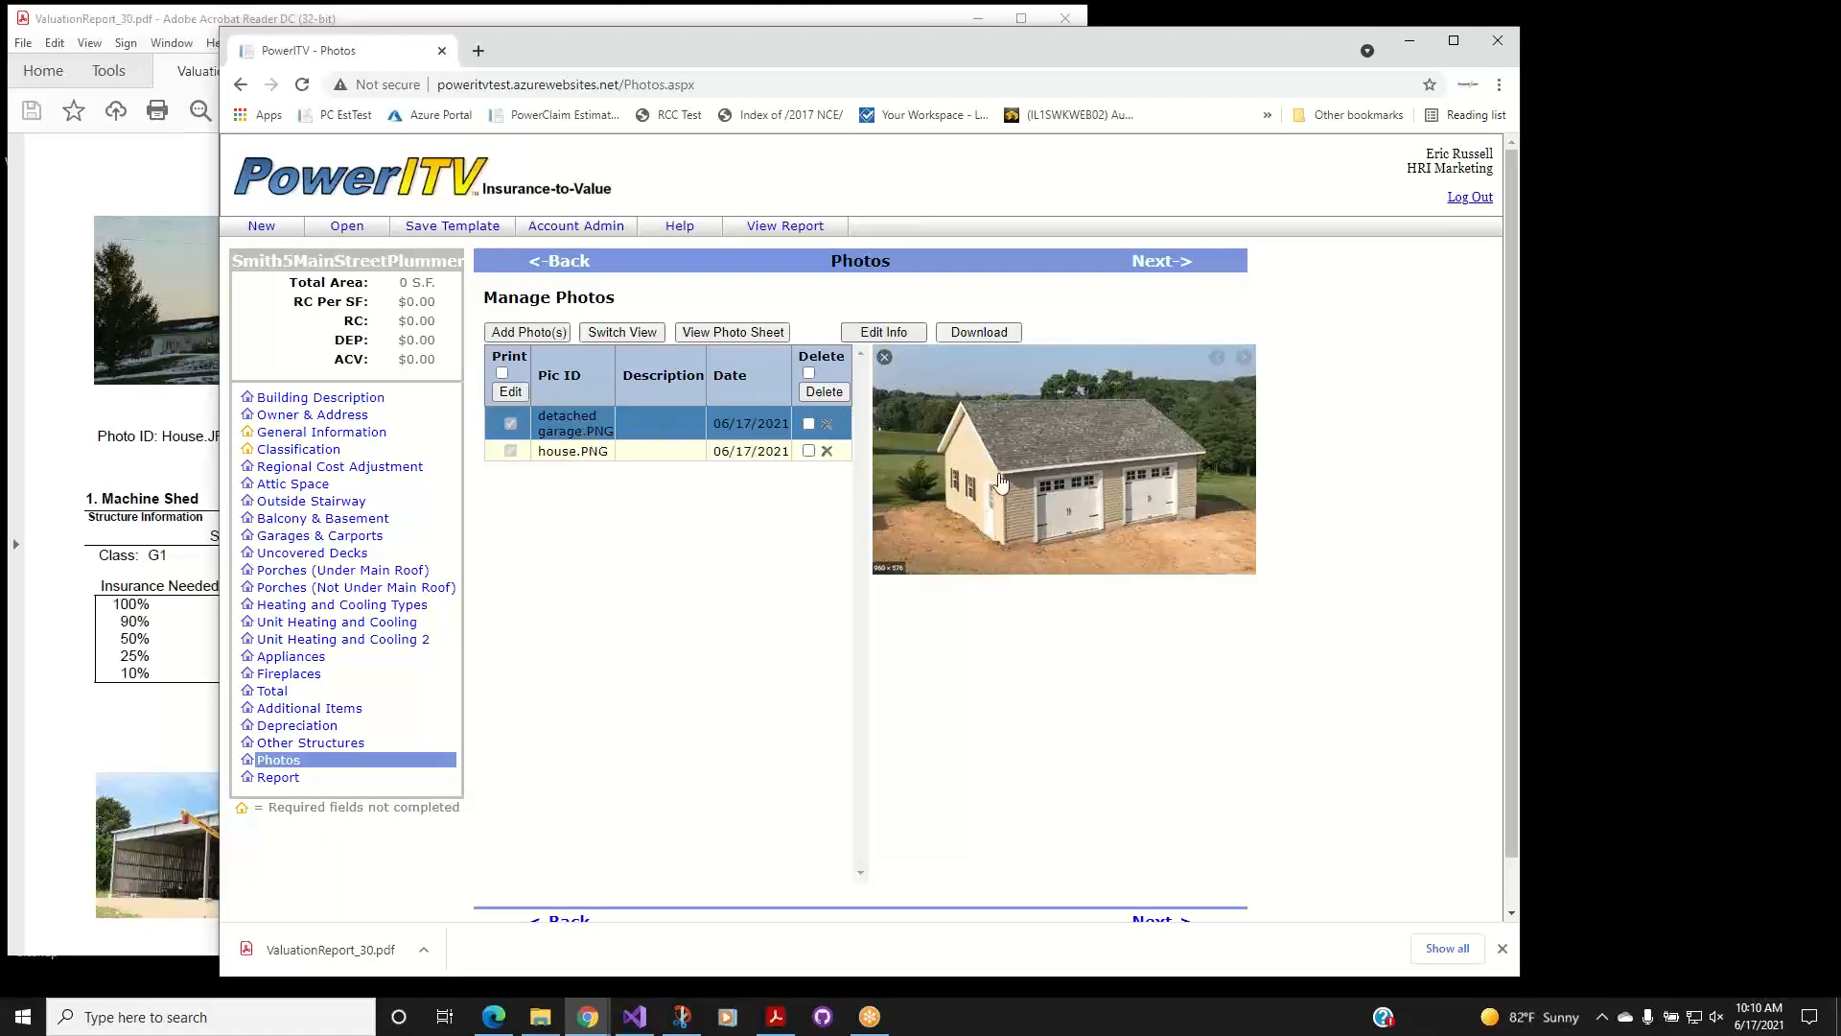
left_click(887, 333)
left_click(602, 376)
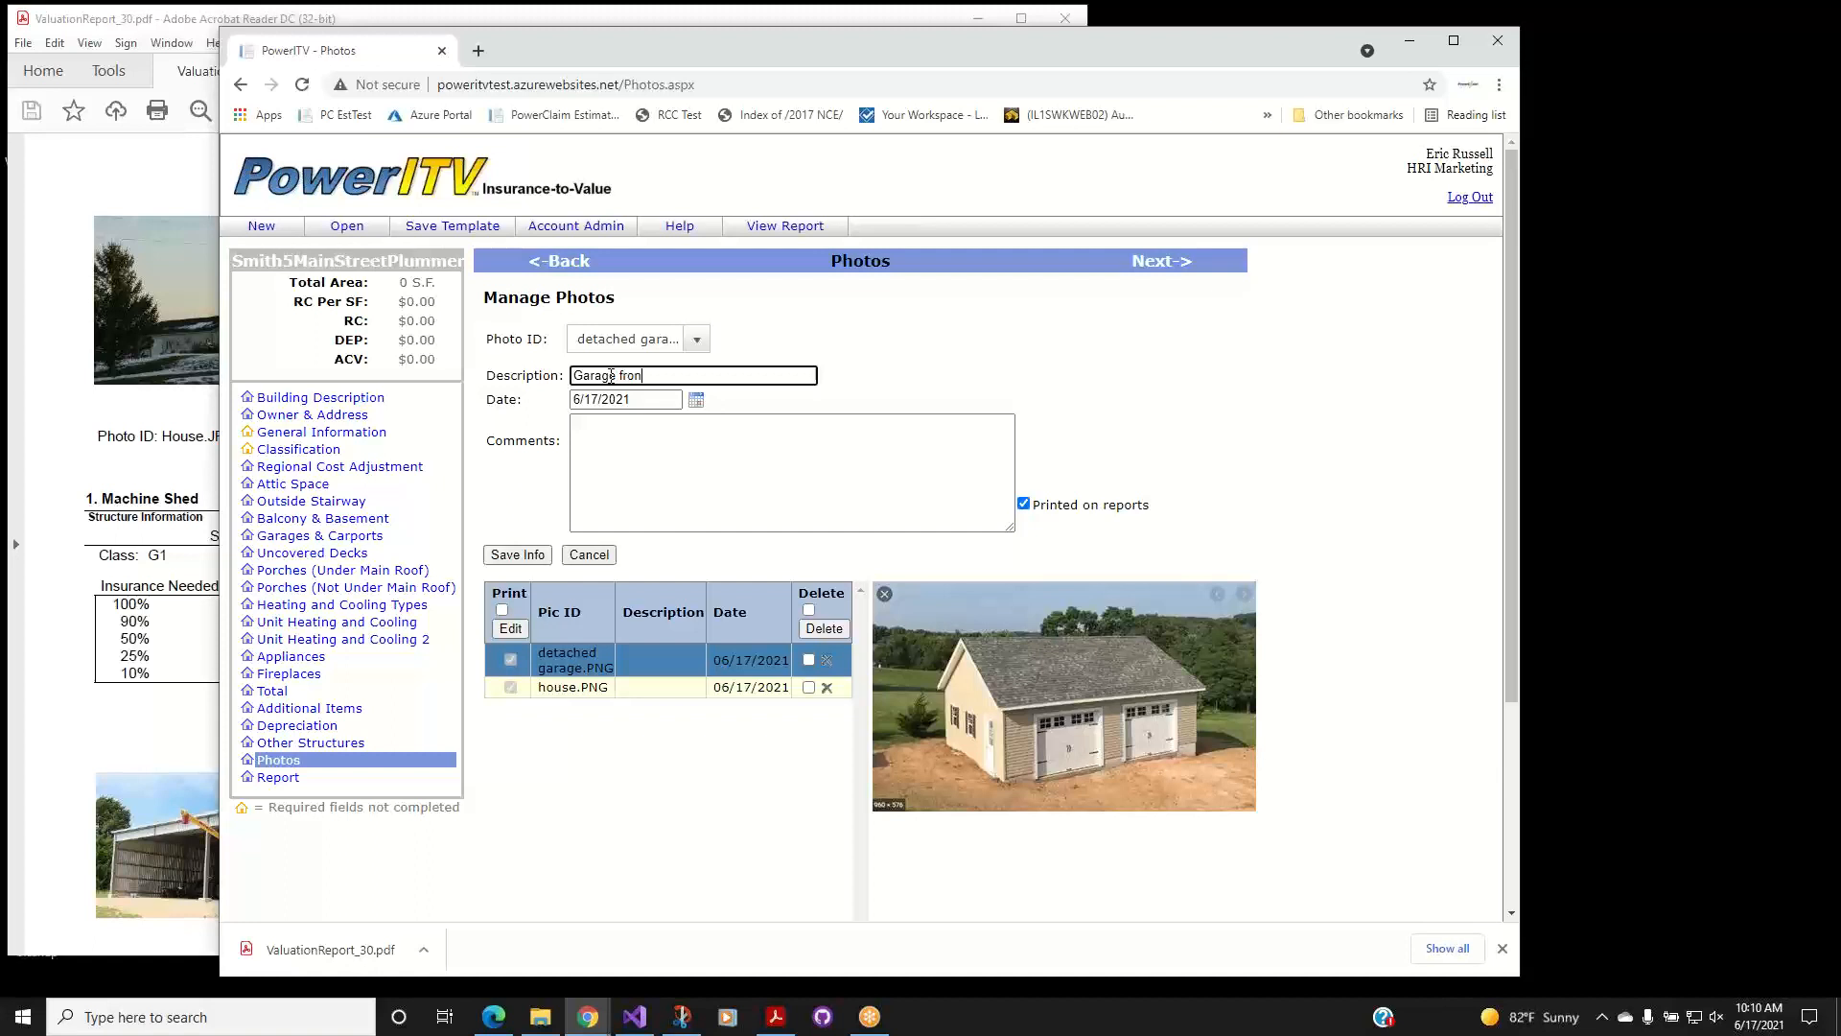
left_click(676, 456)
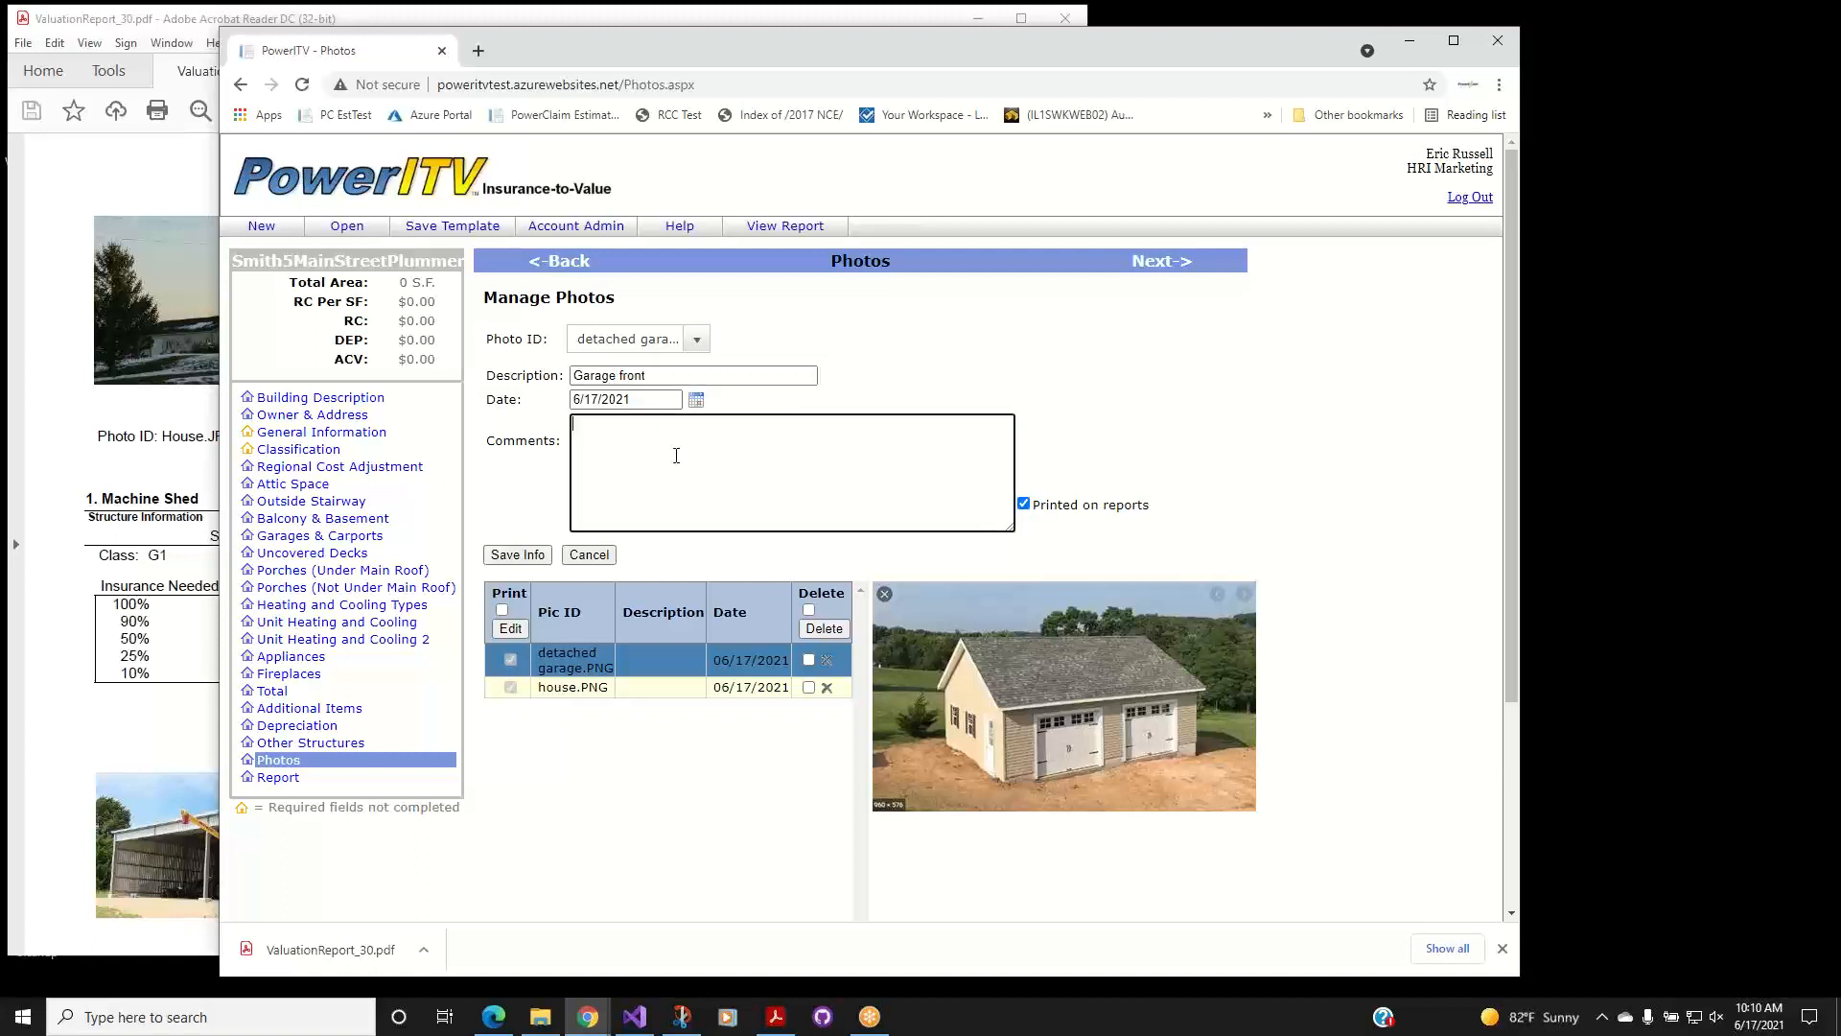
left_click(516, 557)
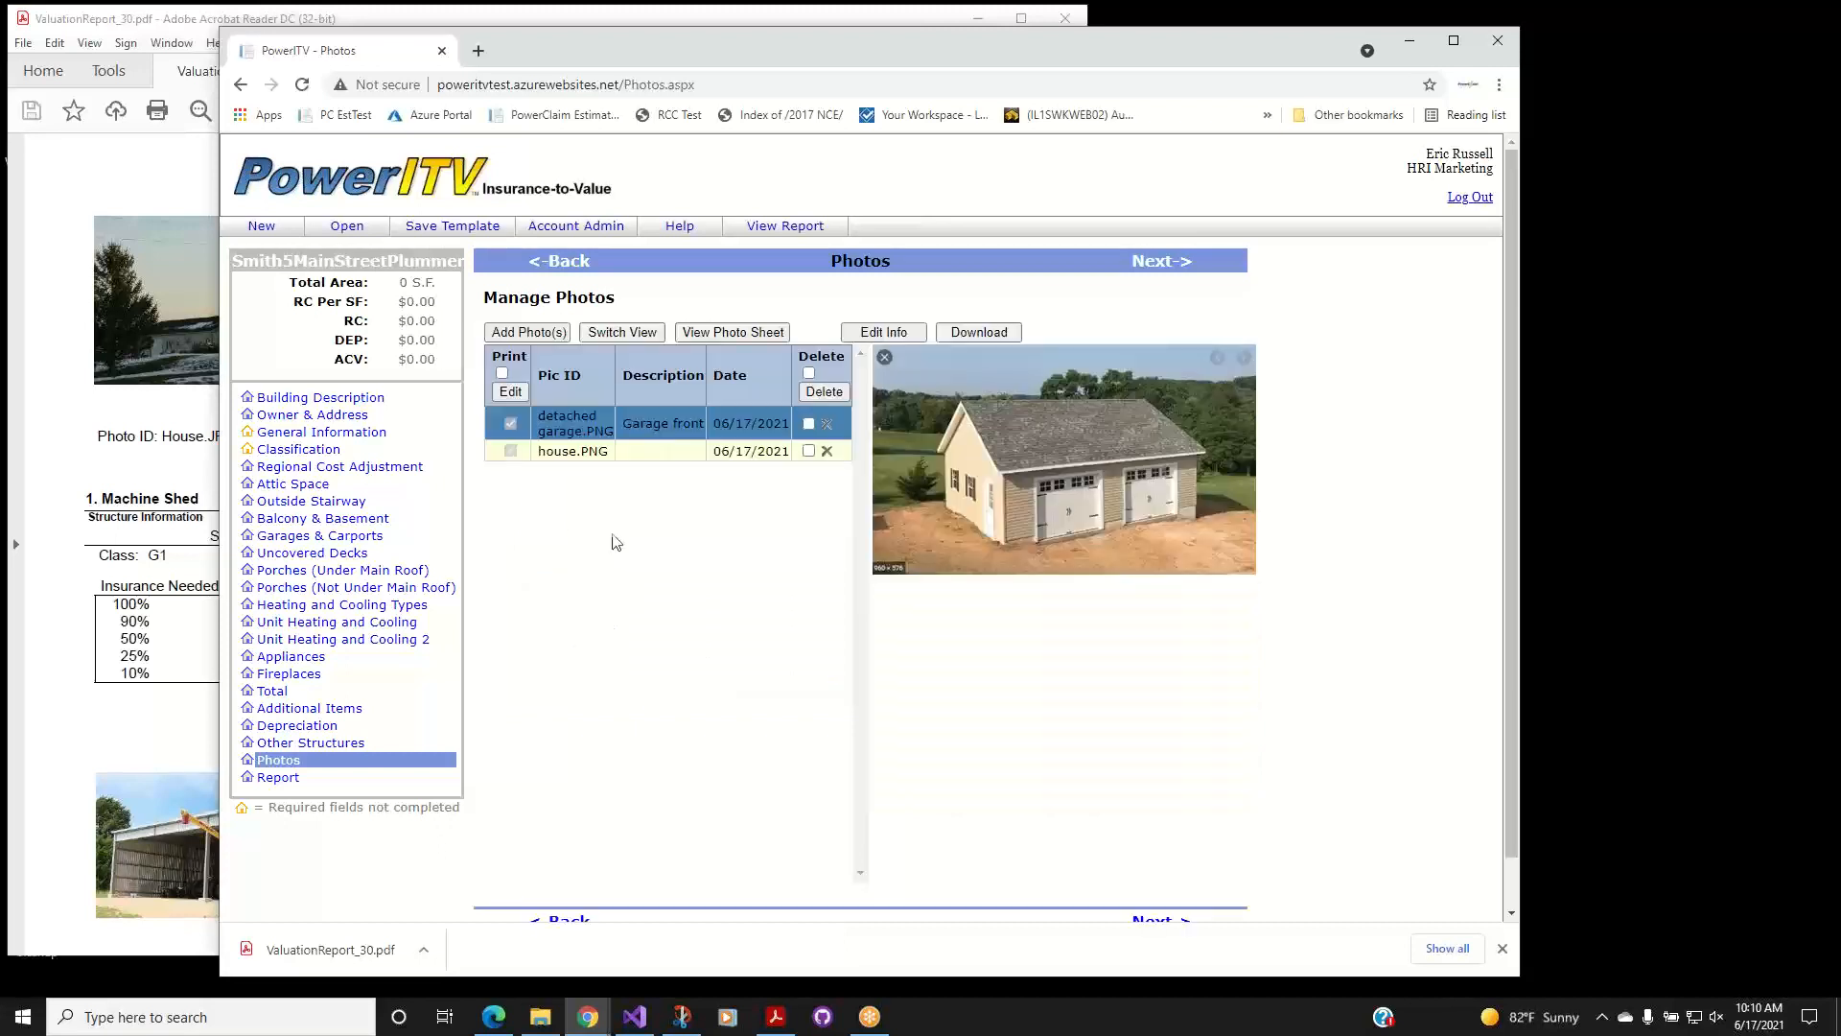
left_click(510, 427)
left_click(511, 424)
left_click(512, 425)
left_click(808, 373)
left_click(809, 373)
Go to the Report settings page and enable the custom building name for the report.
left_click(278, 777)
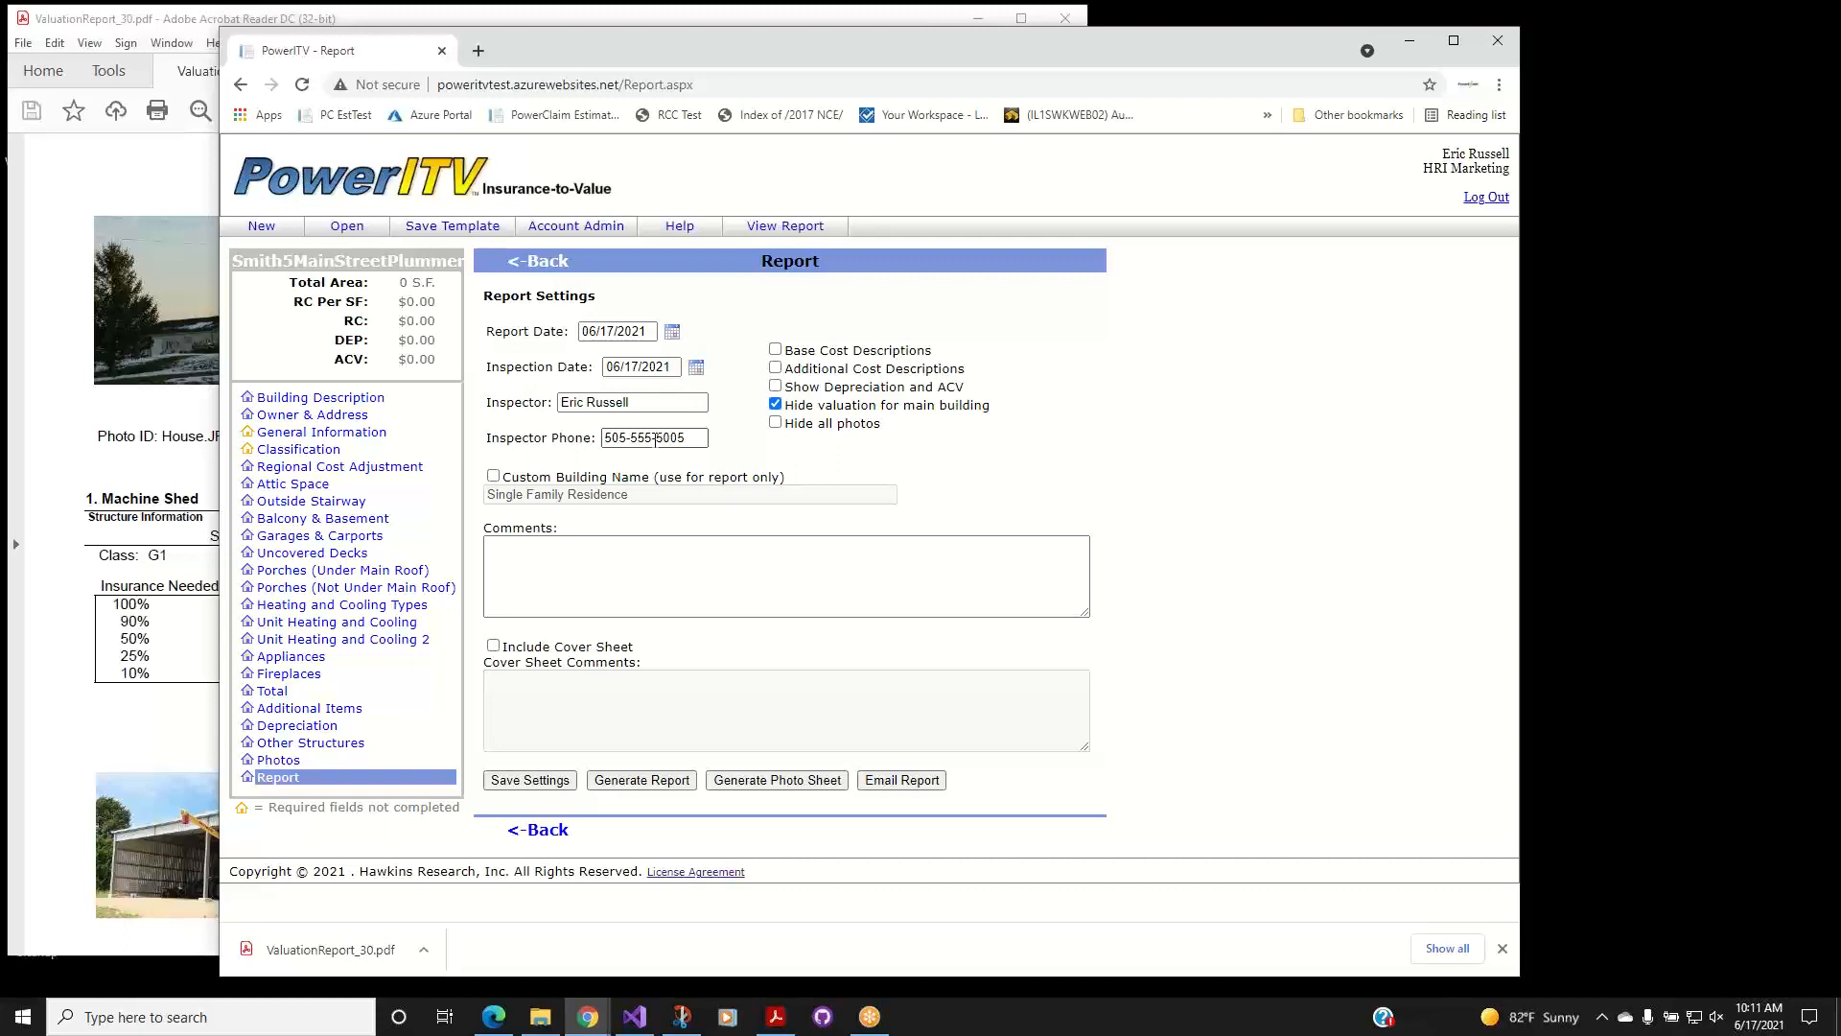
left_click(493, 477)
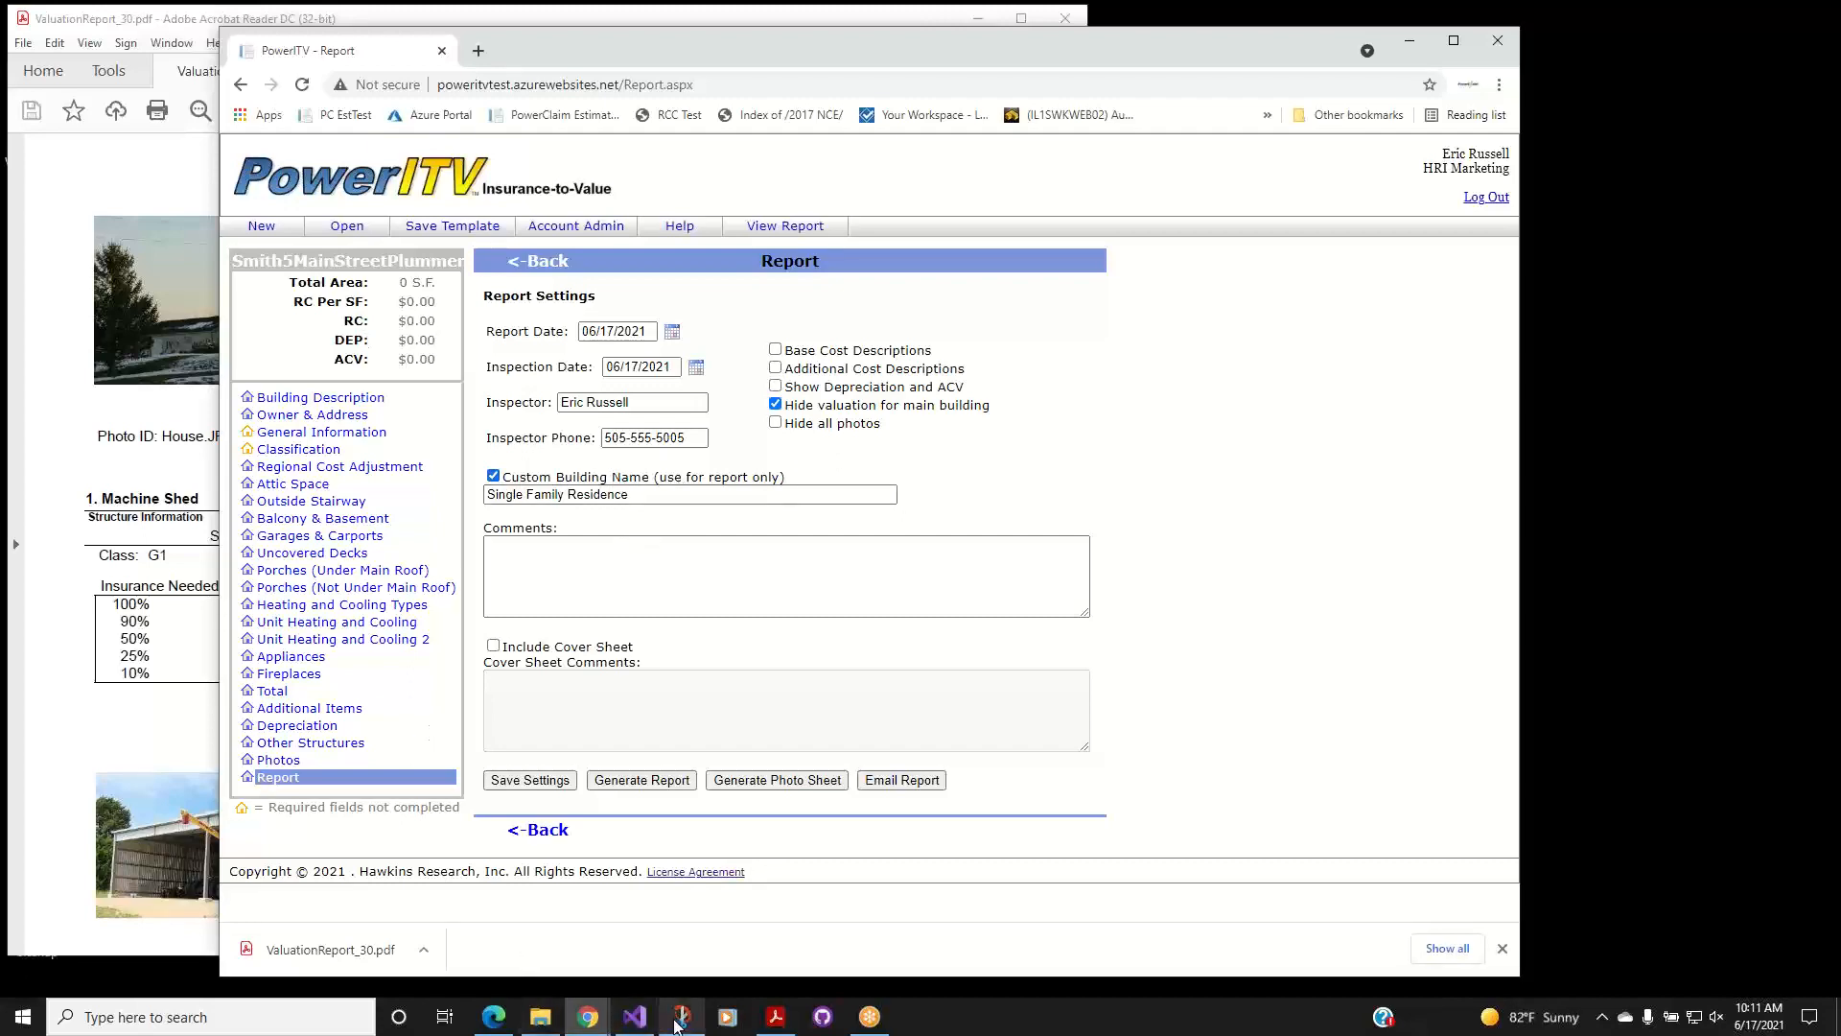
Switch to the PDF valuation report in Acrobat Reader and examine the header and building name on its first page.
left_click(776, 1017)
scroll(724, 436, "up", 10)
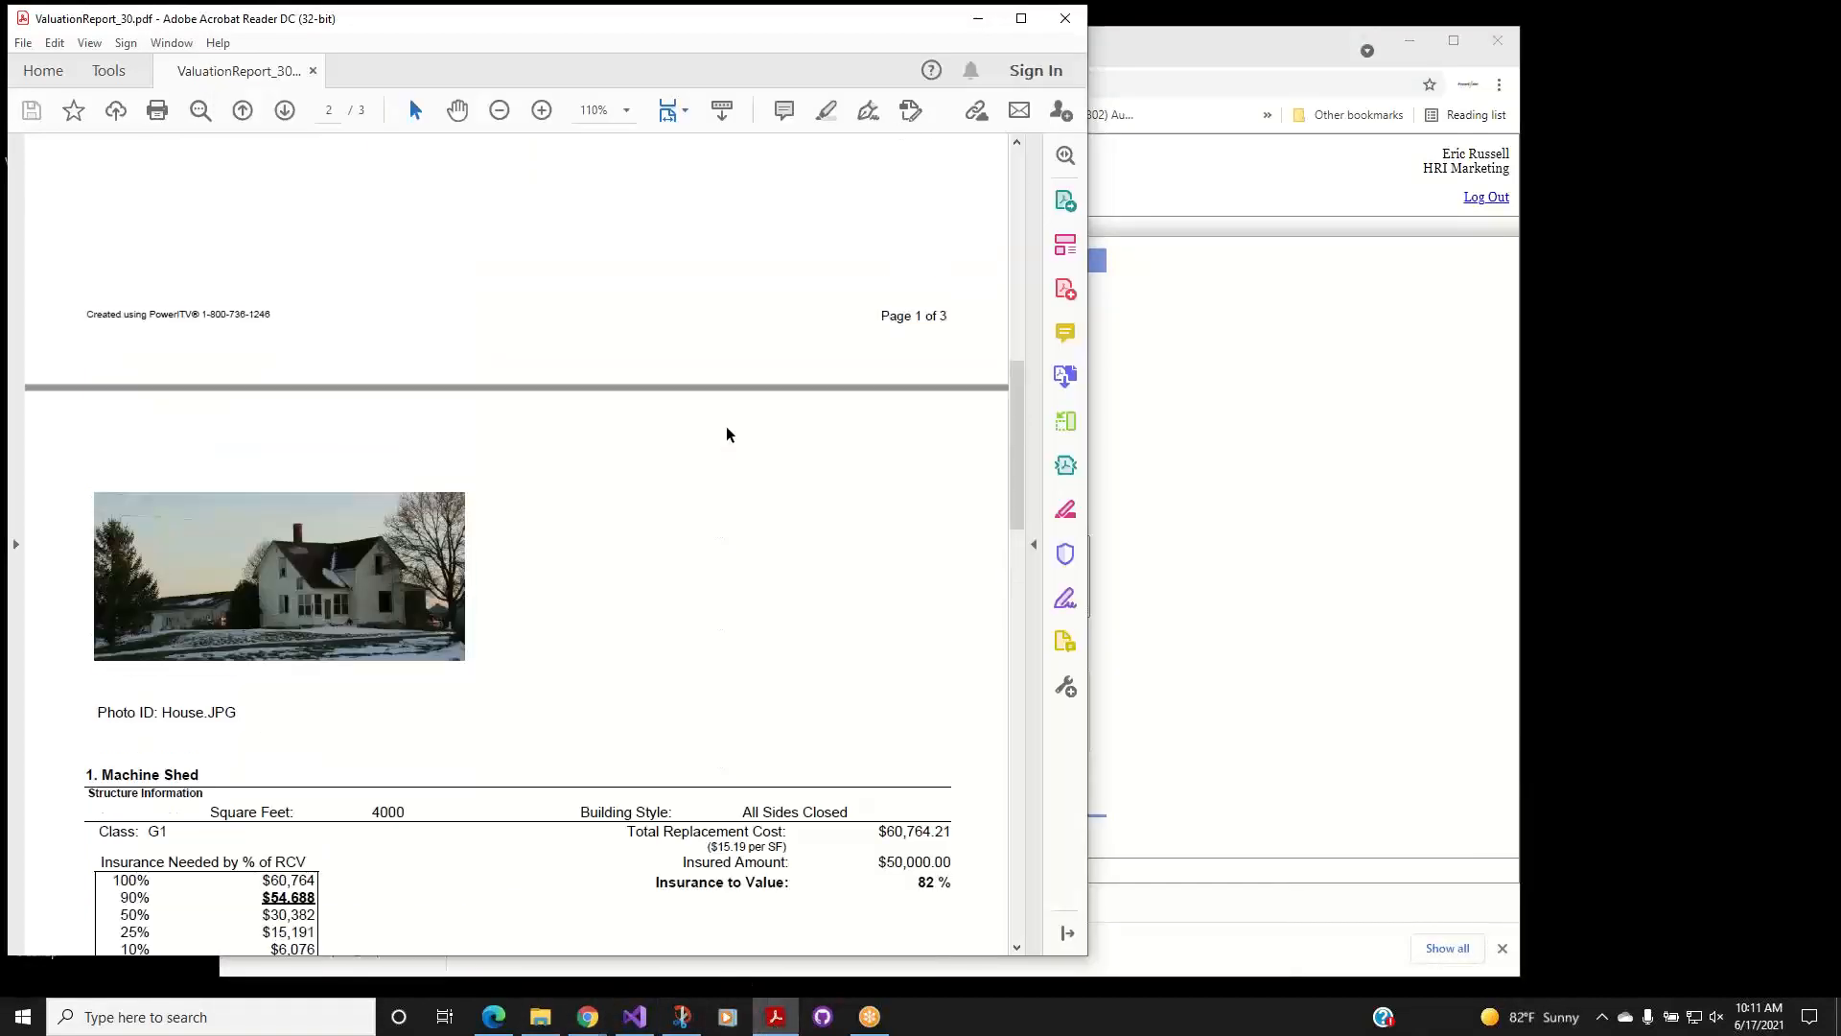
left_click(1017, 191)
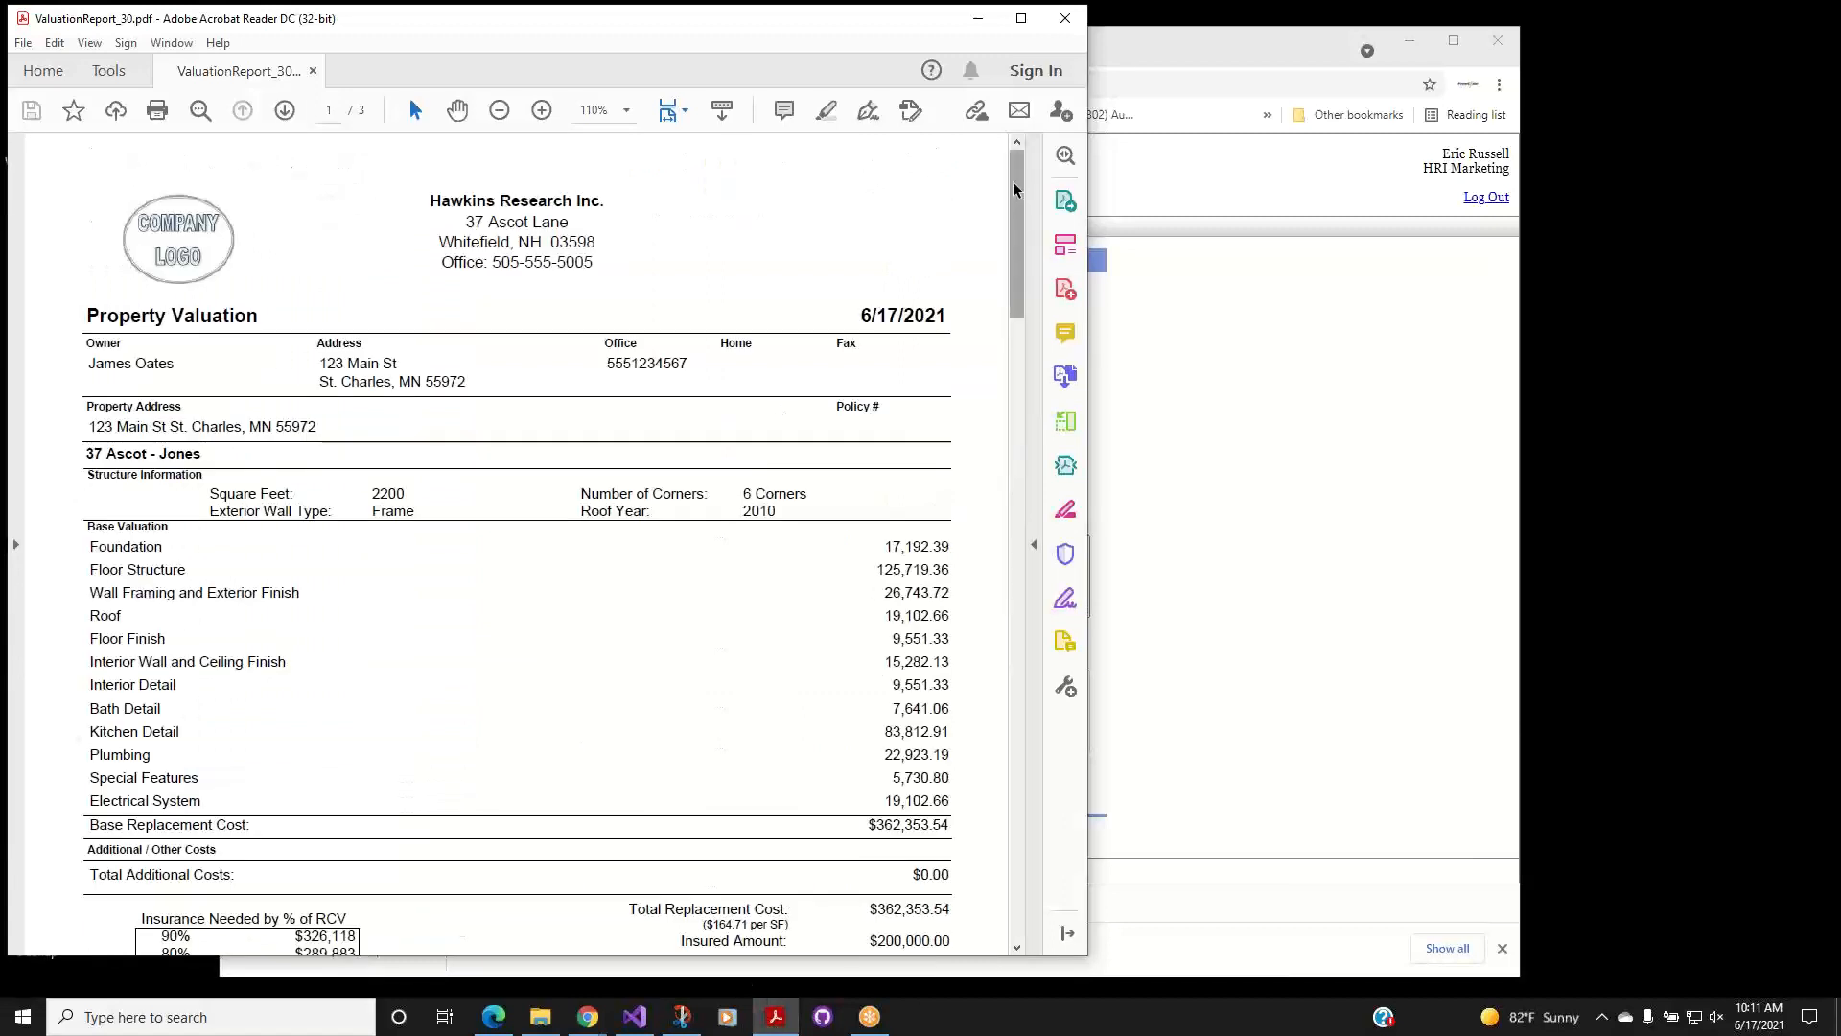
Return to PowerITV from the PDF report and set the report's custom building name to "Custom Name".
left_click_drag(89, 454, 201, 454)
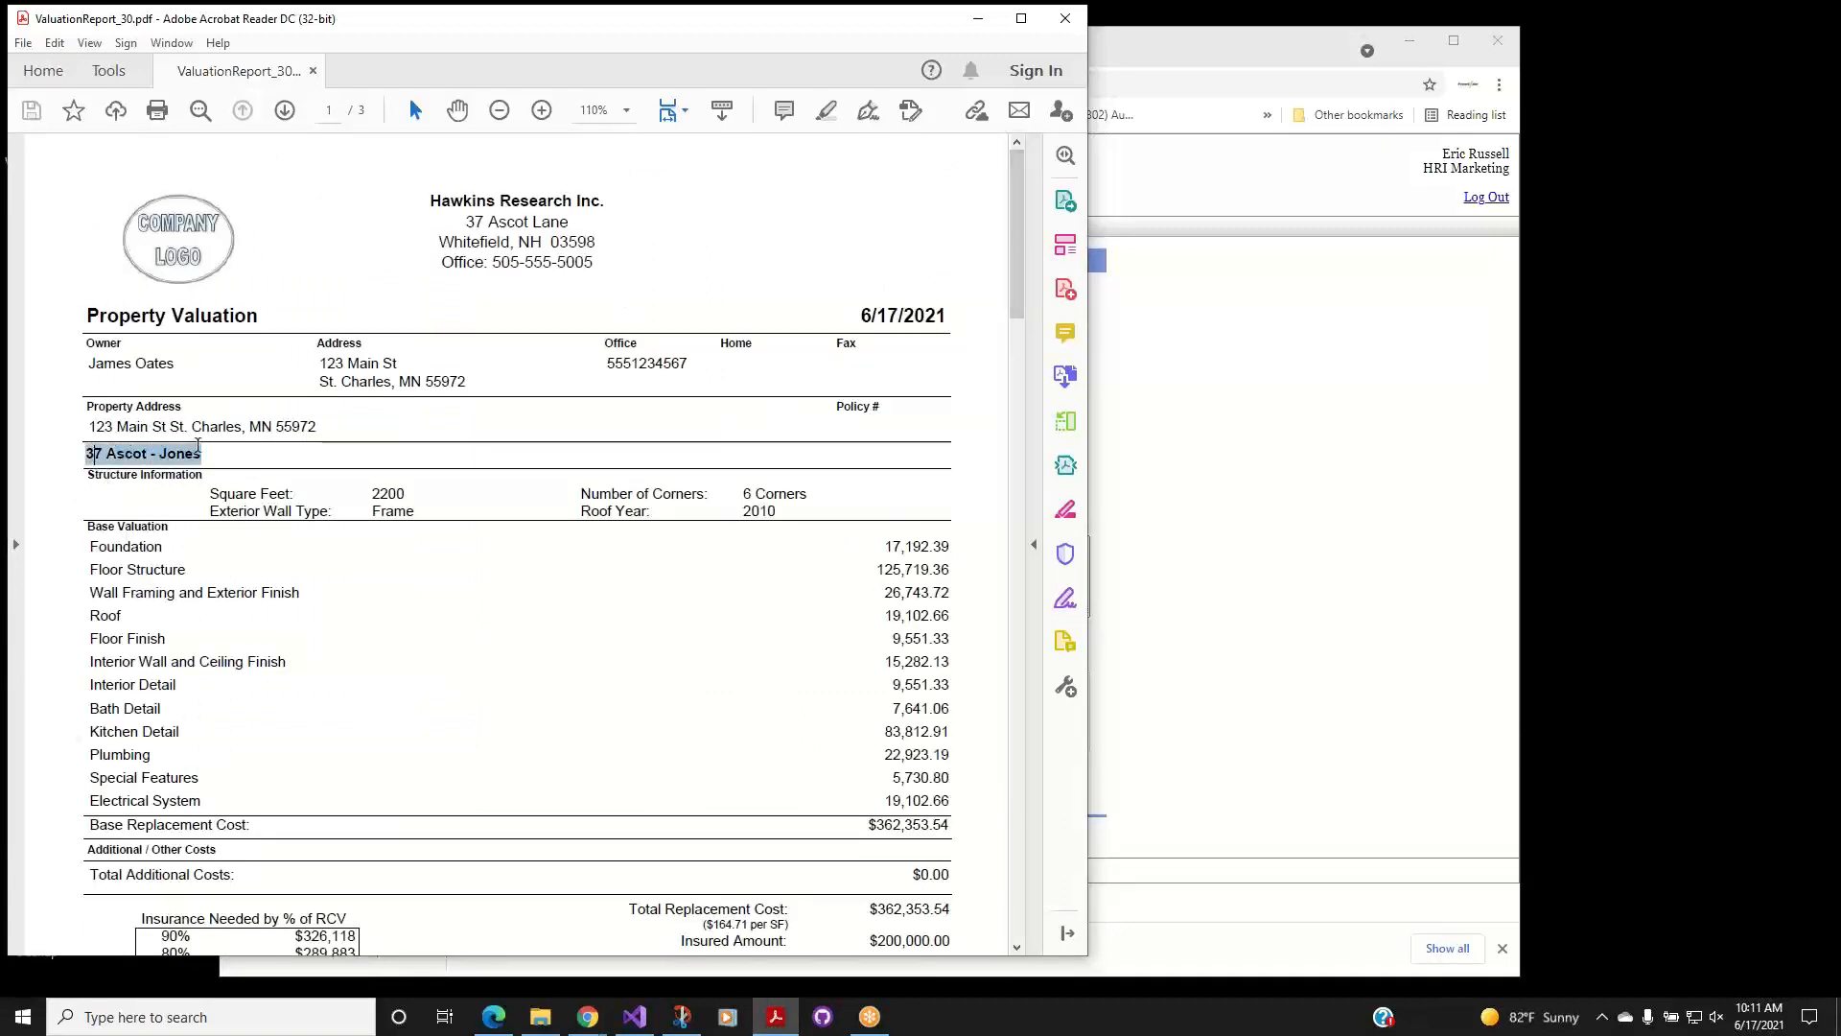
left_click(1137, 440)
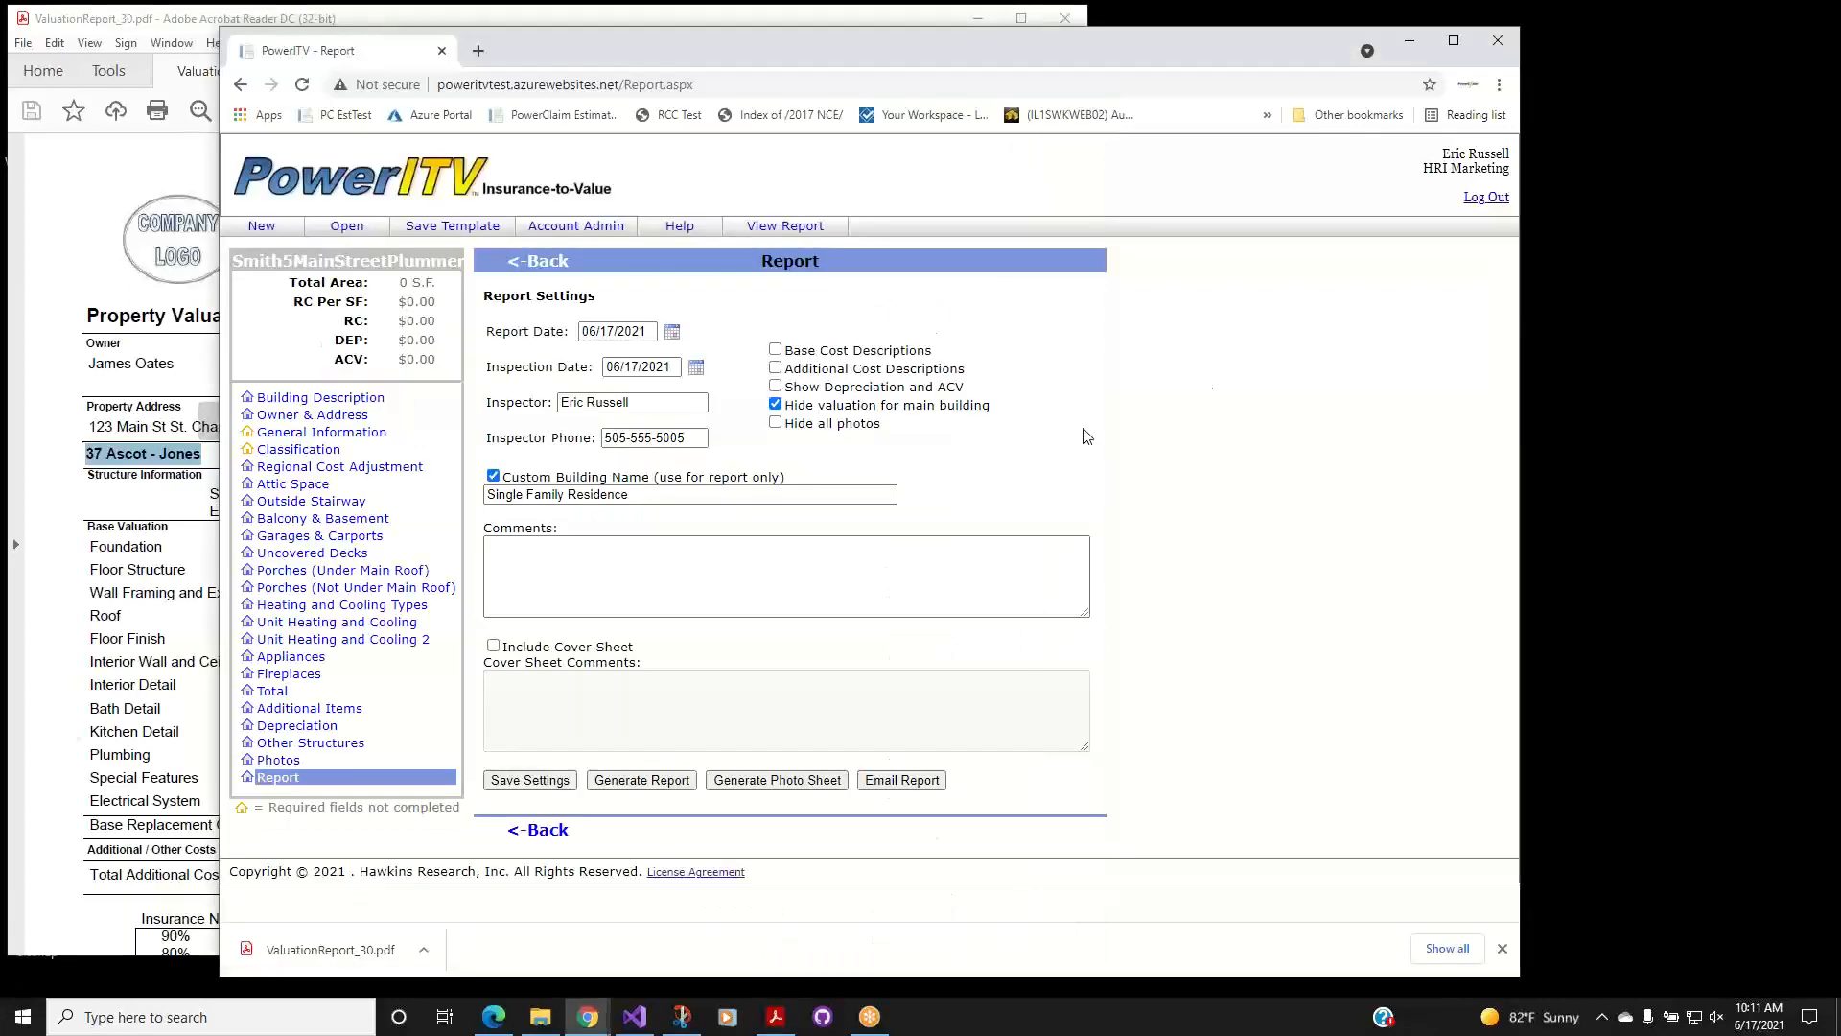
left_click(636, 494)
left_click_drag(636, 494, 469, 490)
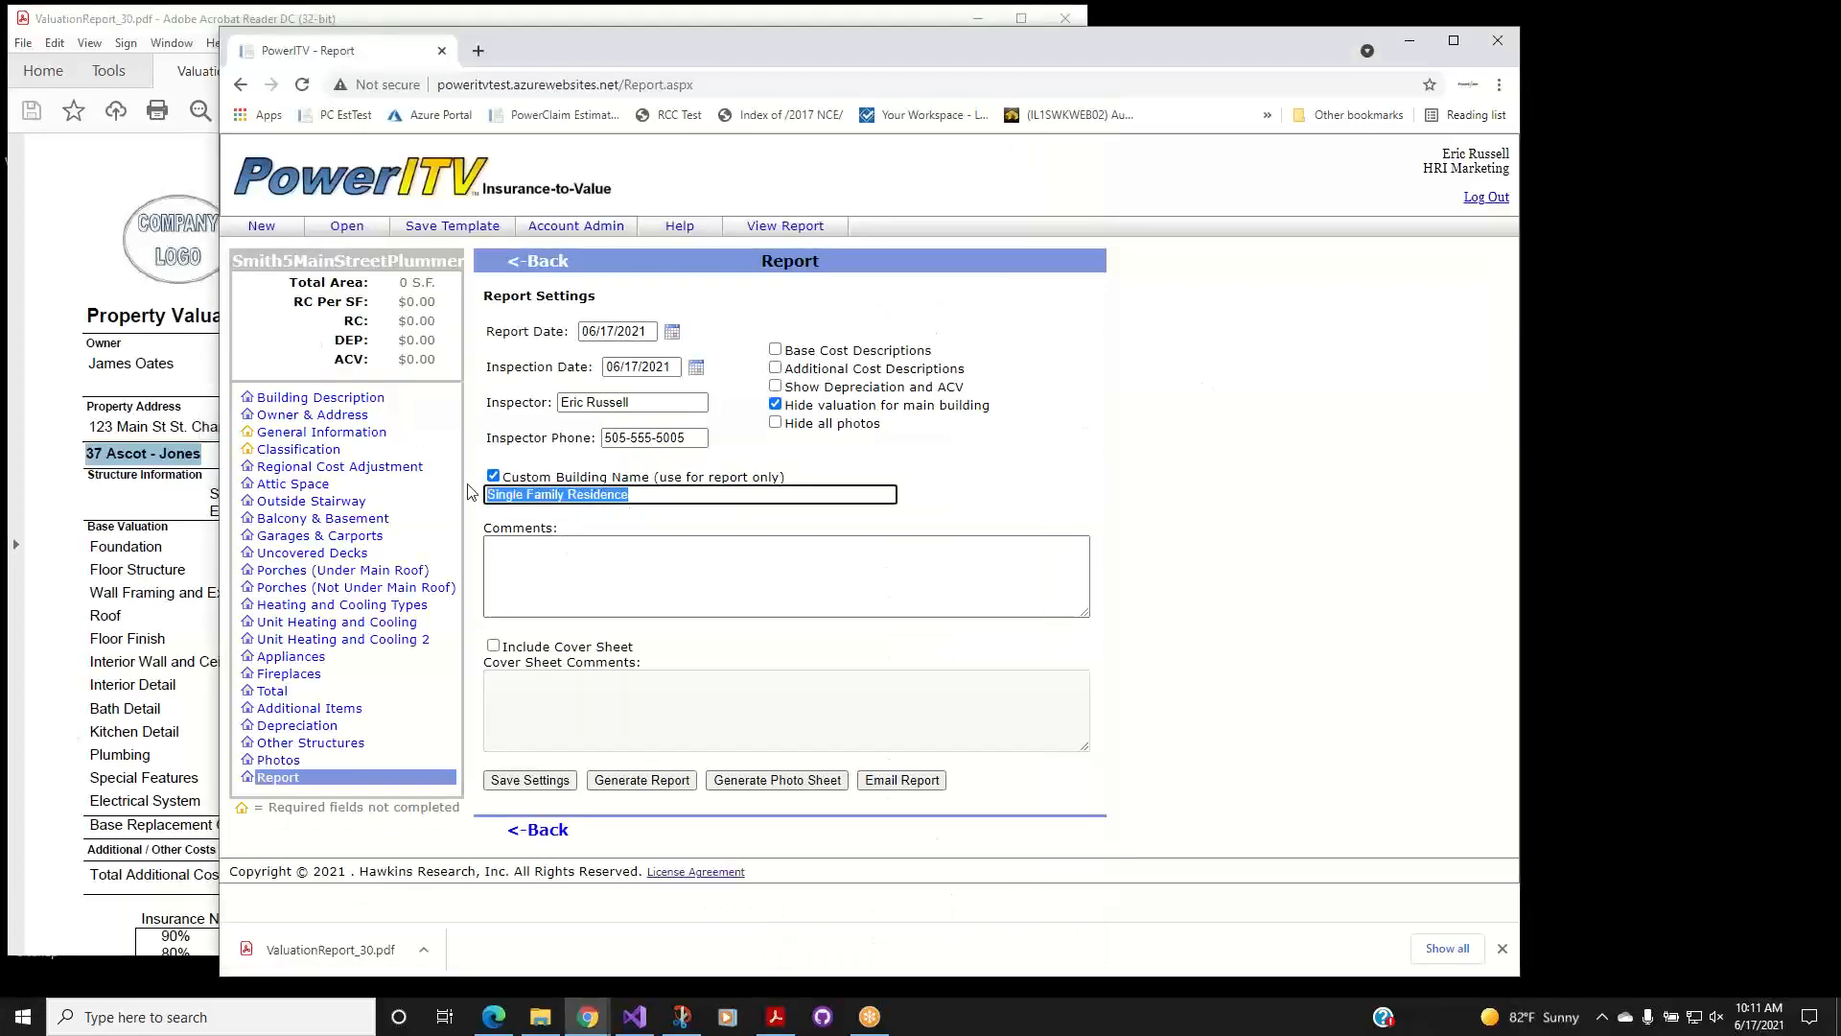
type("Custom Name")
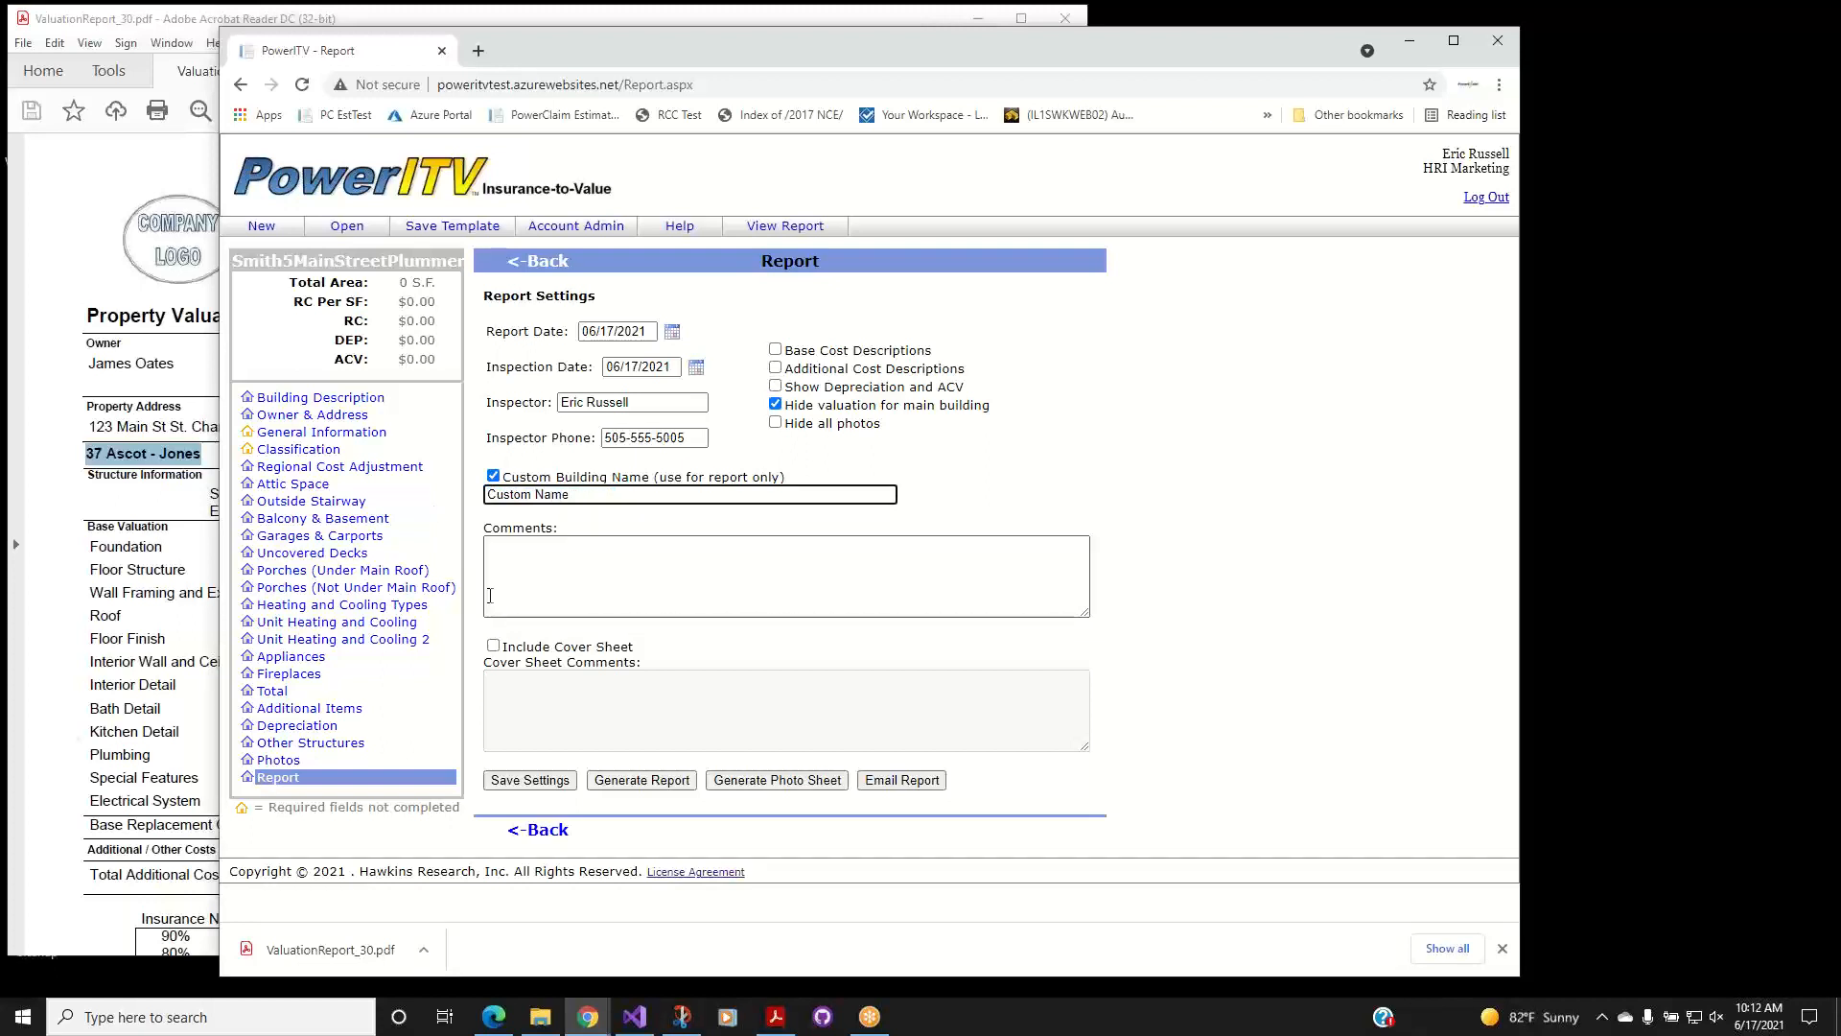
Switch the report's cover sheet on and back off, and save the report settings.
left_click(620, 574)
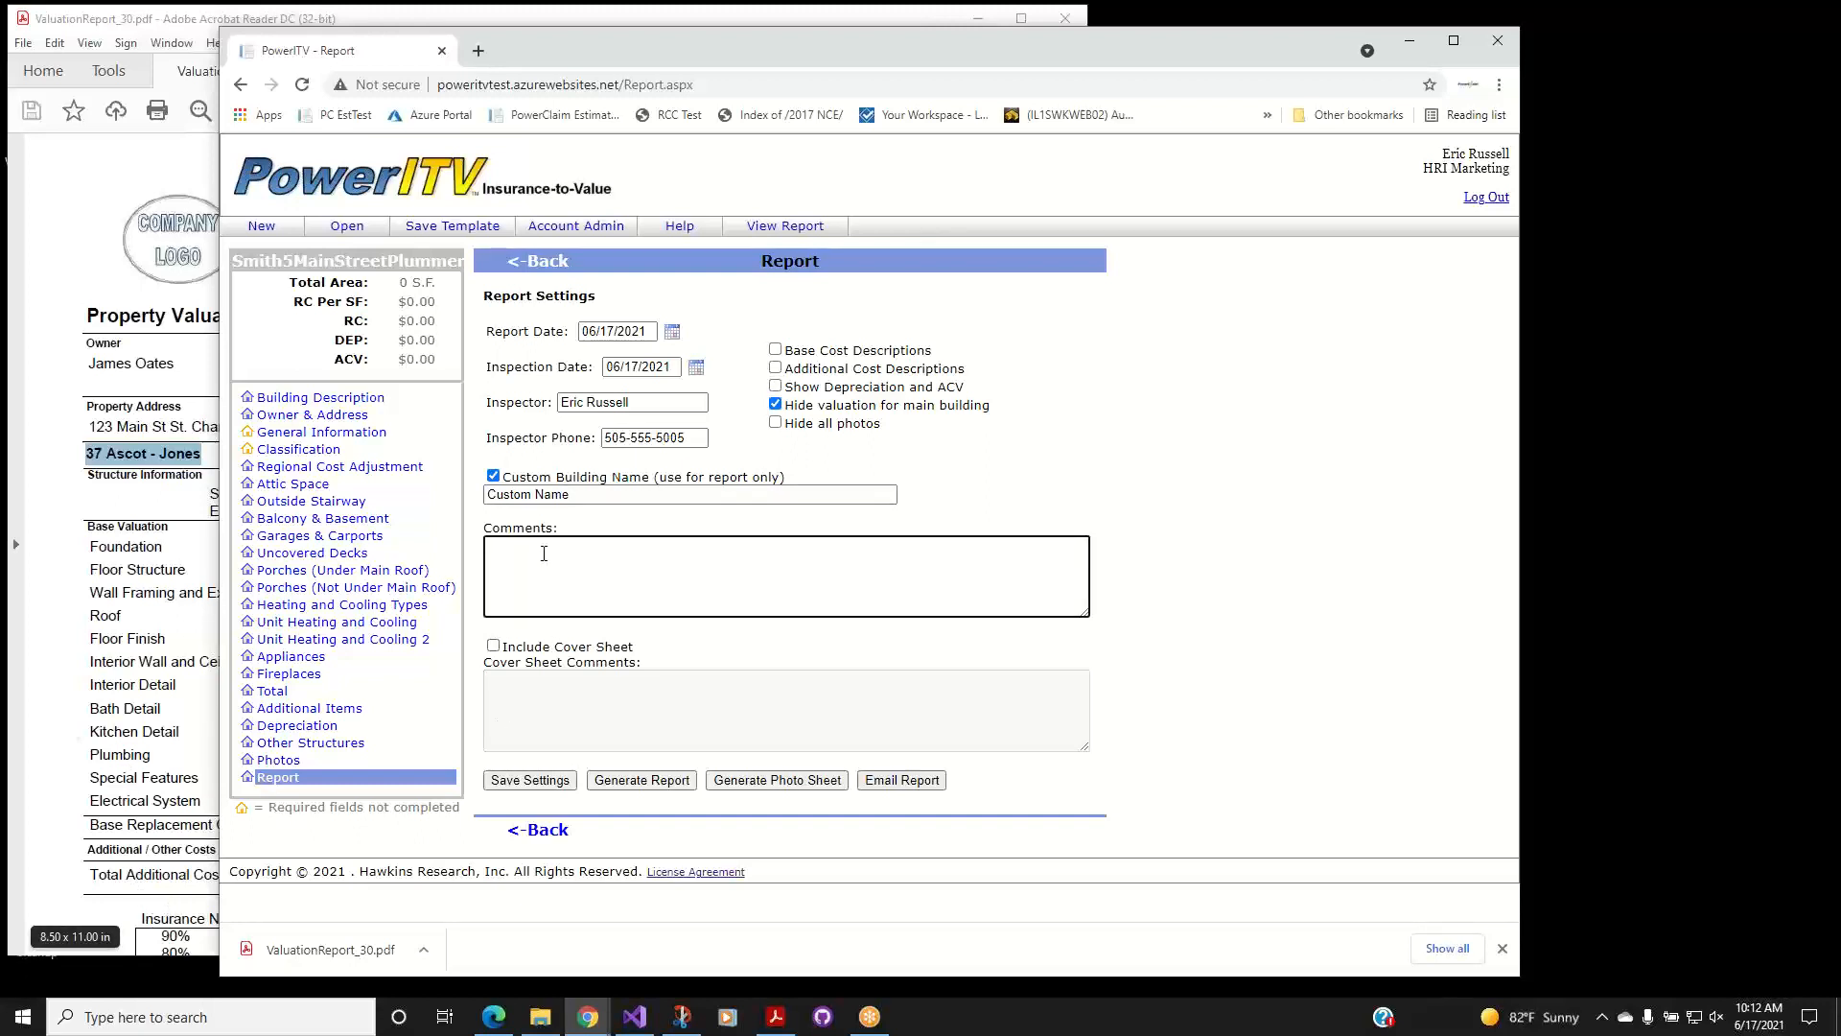
left_click(494, 649)
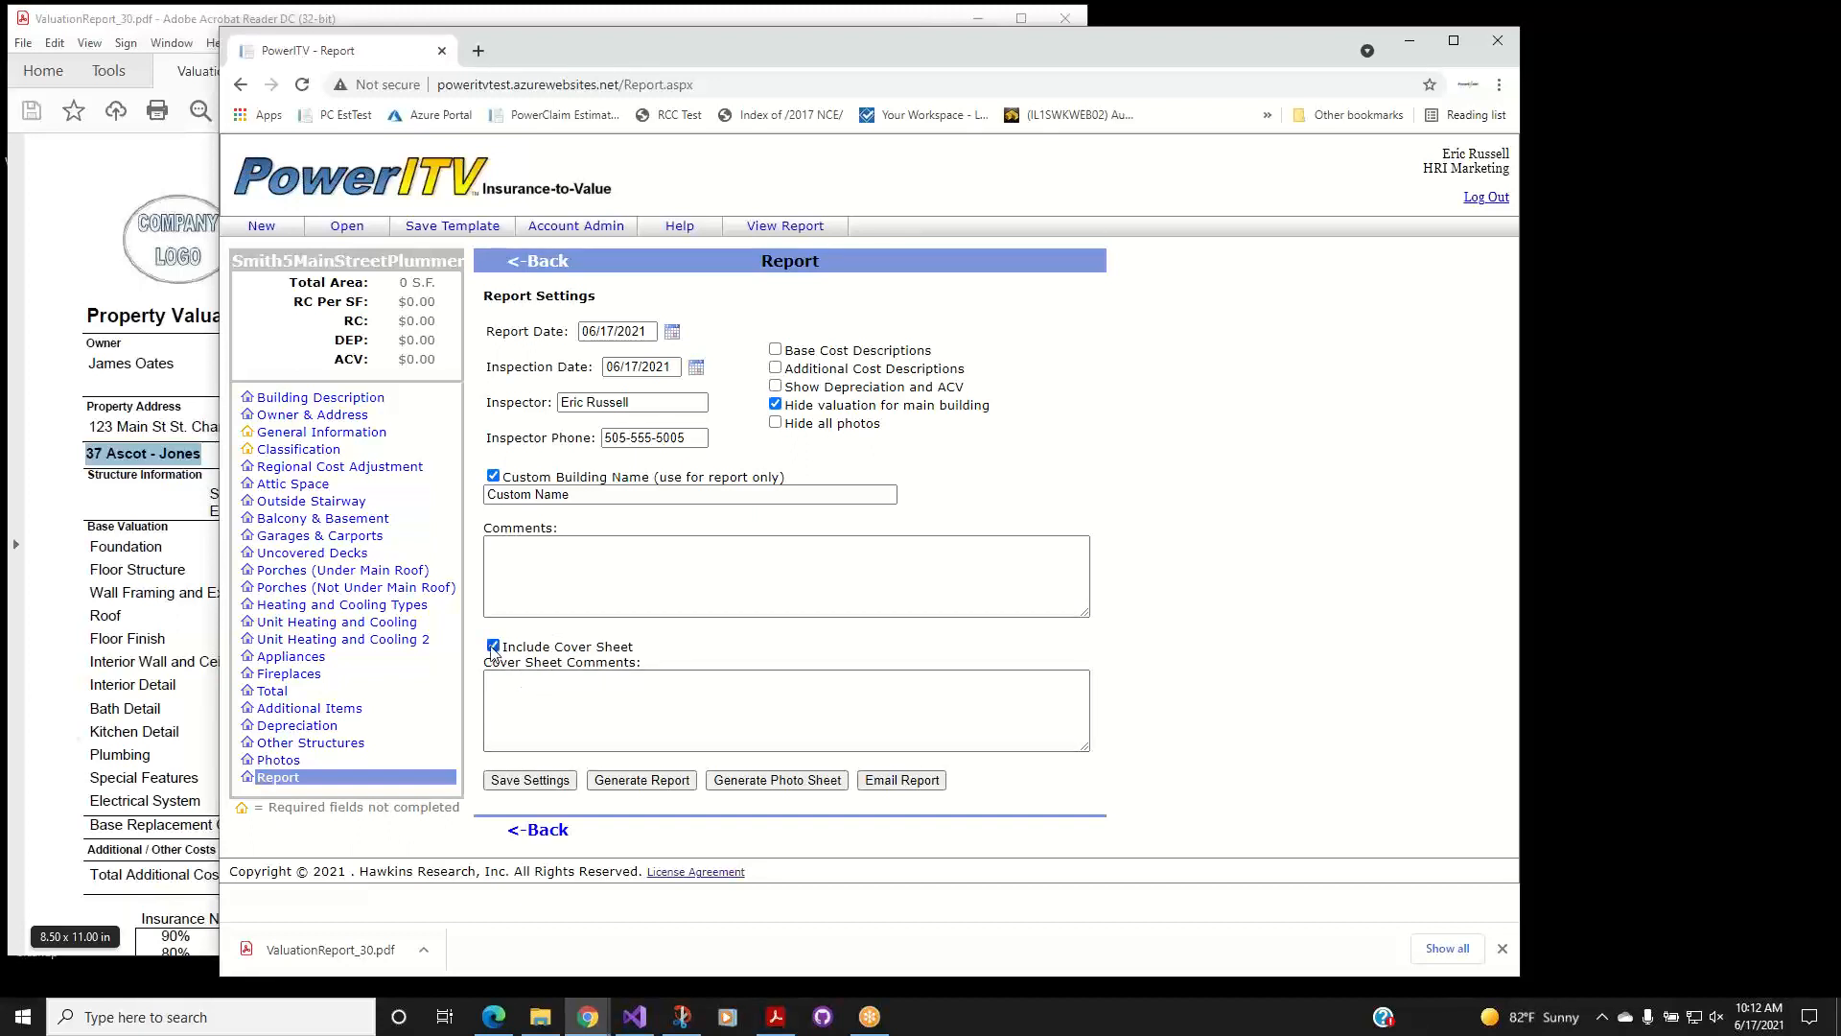
left_click(494, 646)
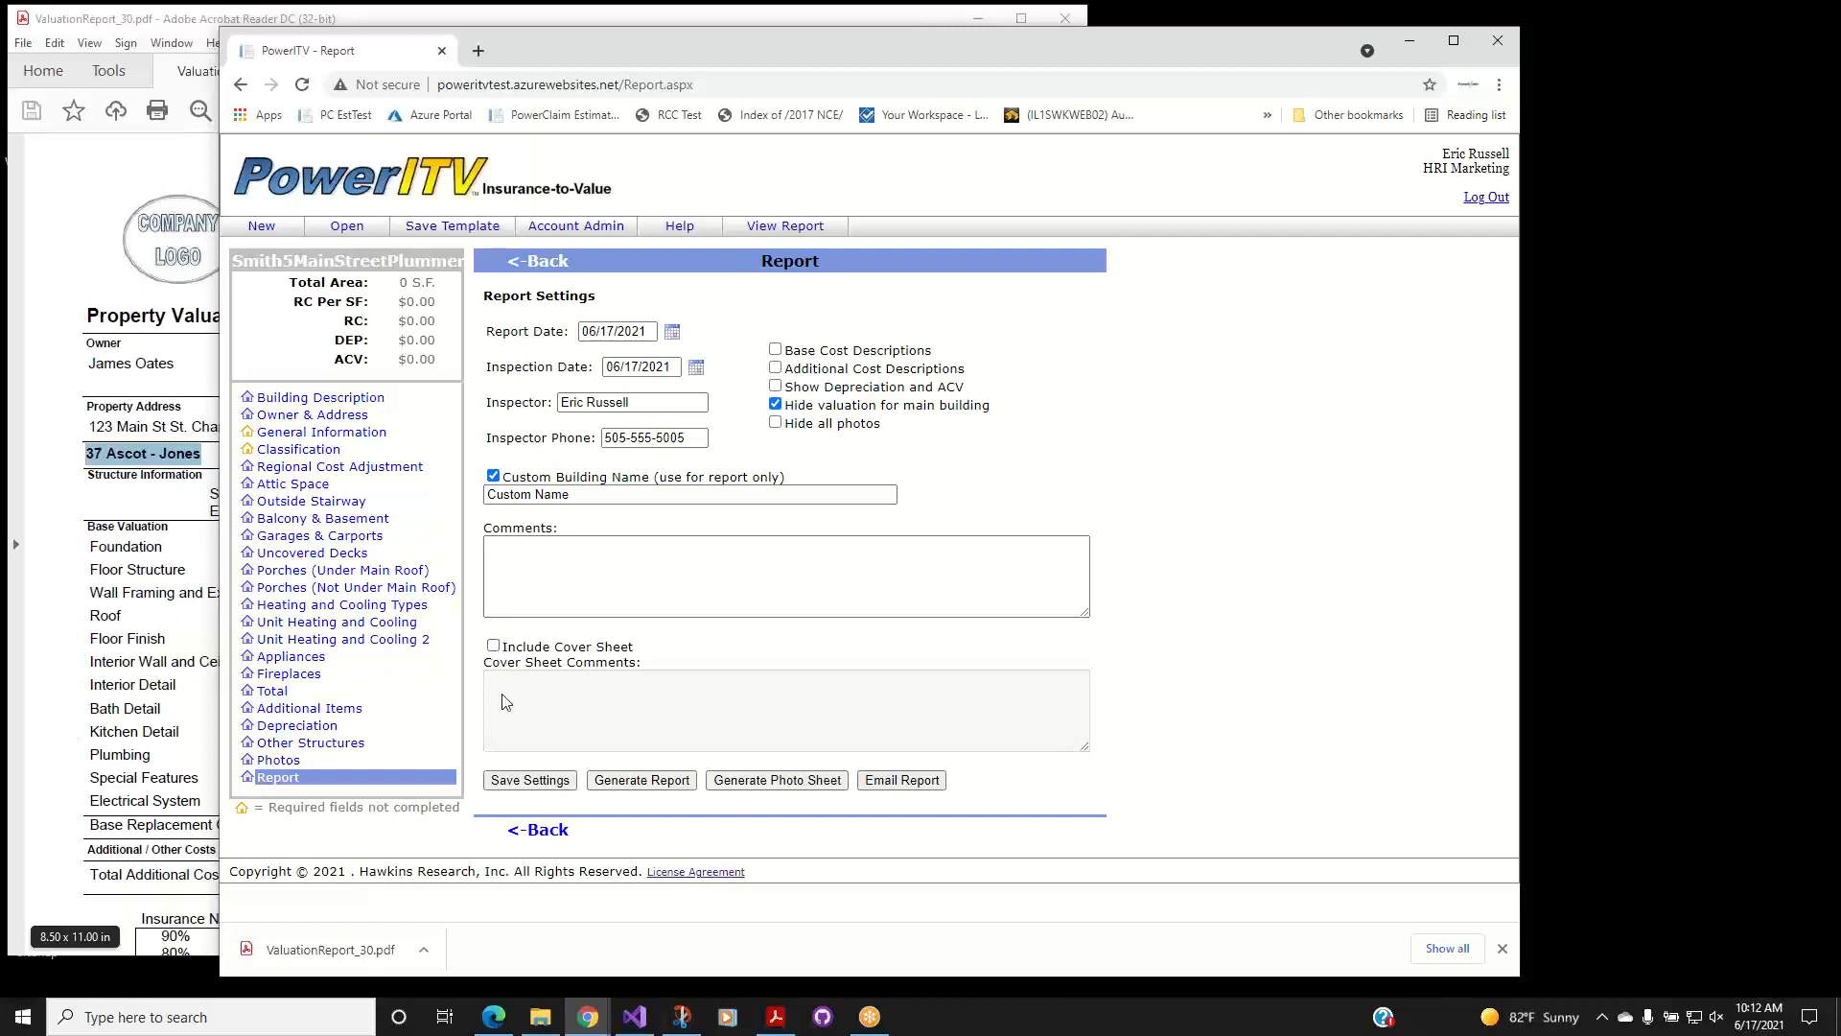
left_click(537, 782)
Add an other structure named "Machine Shed" with the building type Machinery and Equipment Sheds.
left_click(292, 745)
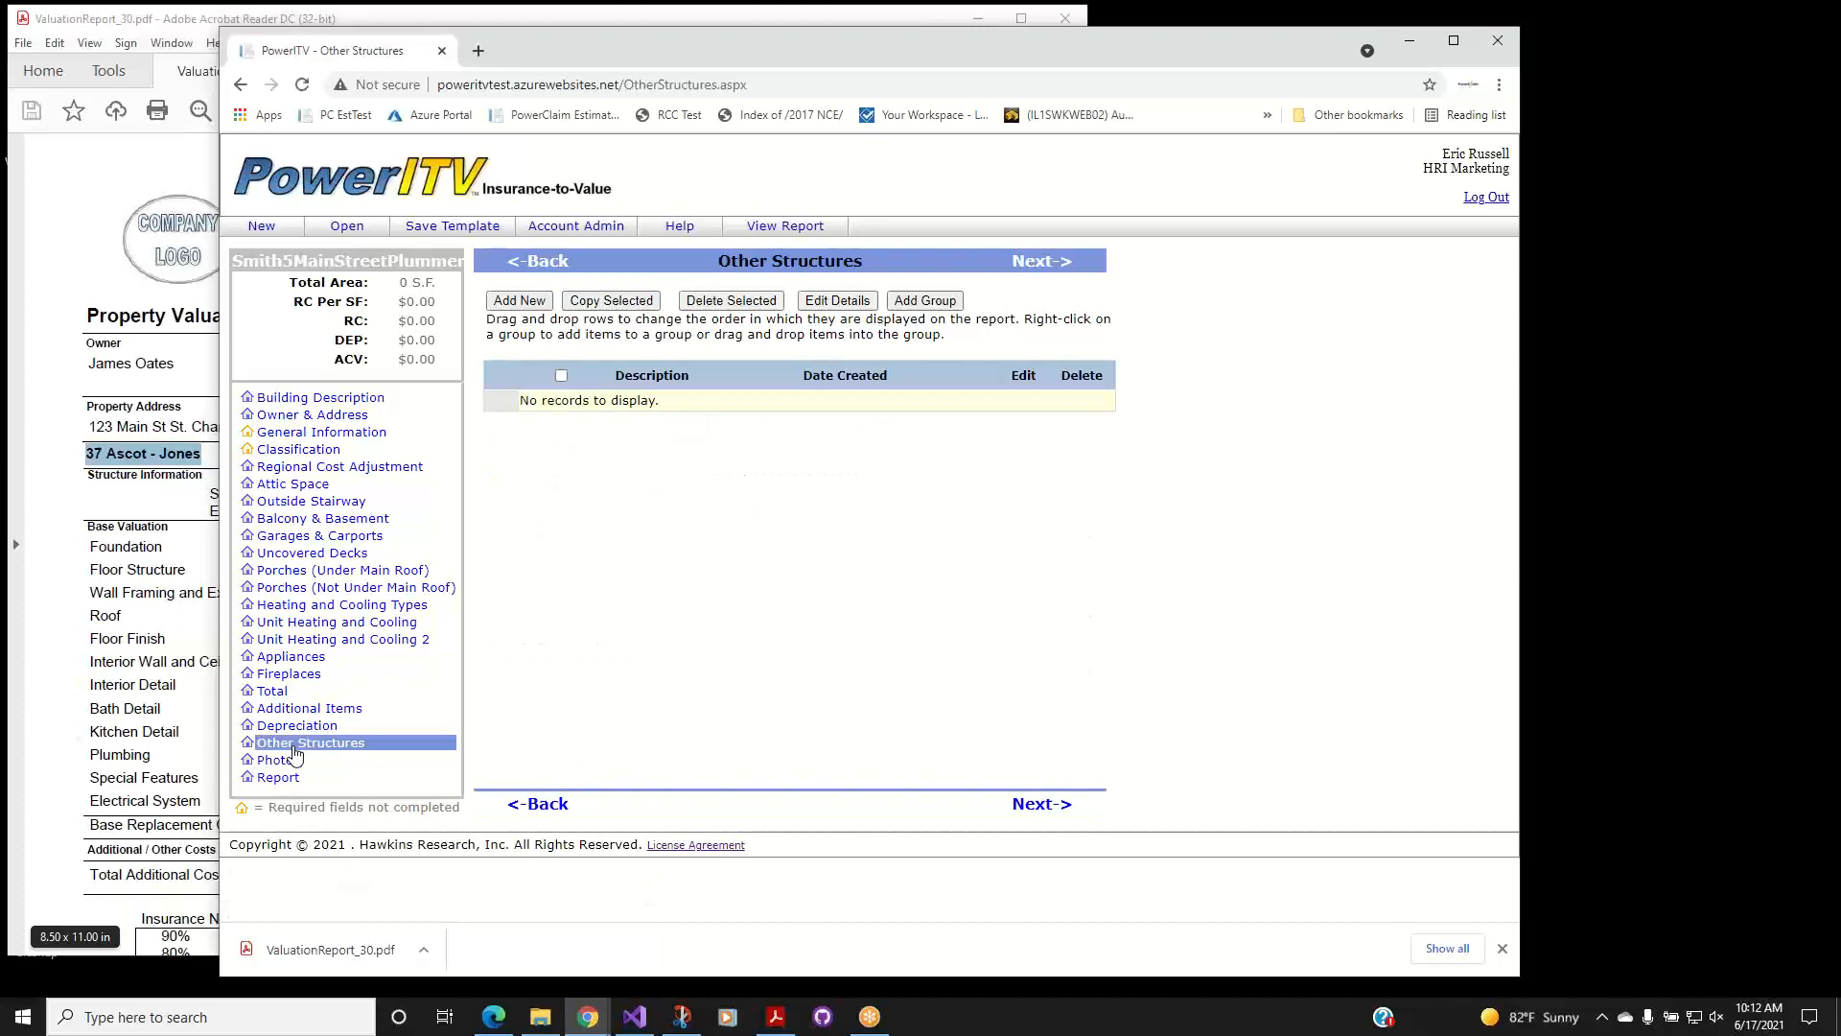
left_click(530, 303)
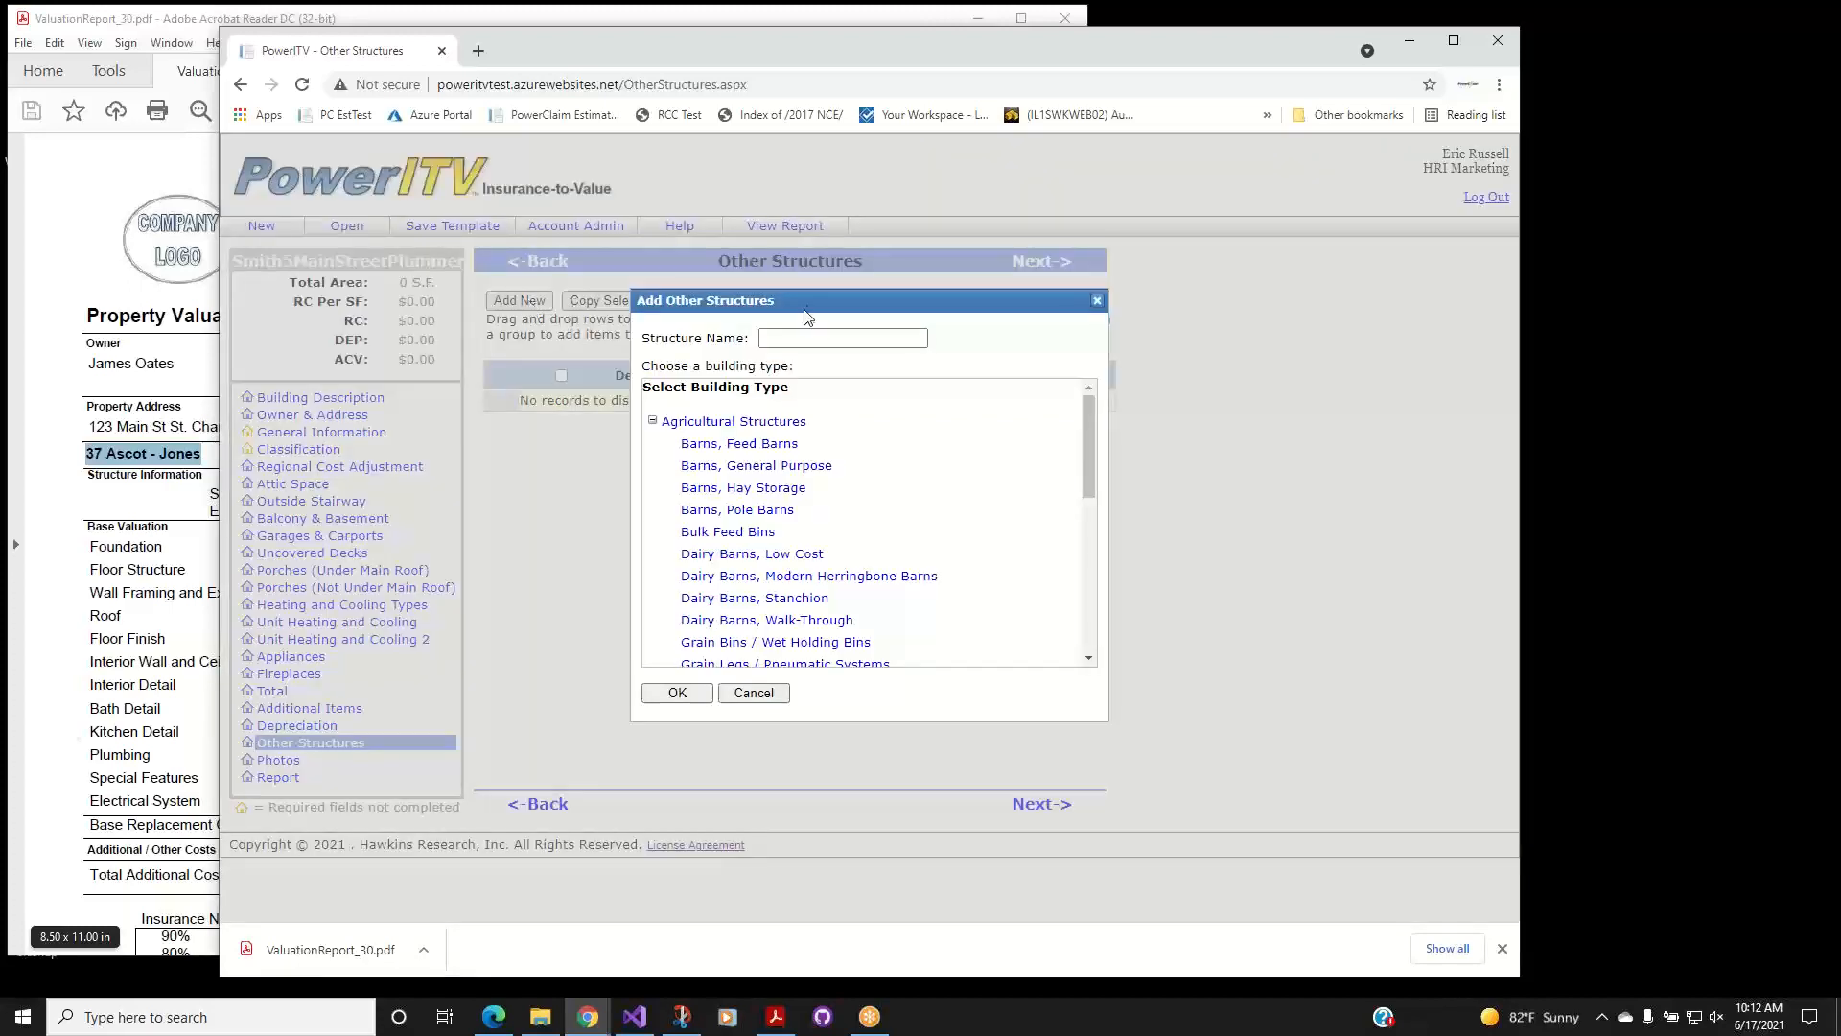
mouse_move(809, 305)
left_mouse_down()
mouse_move(783, 387)
mouse_move(817, 304)
left_mouse_up()
left_click(803, 336)
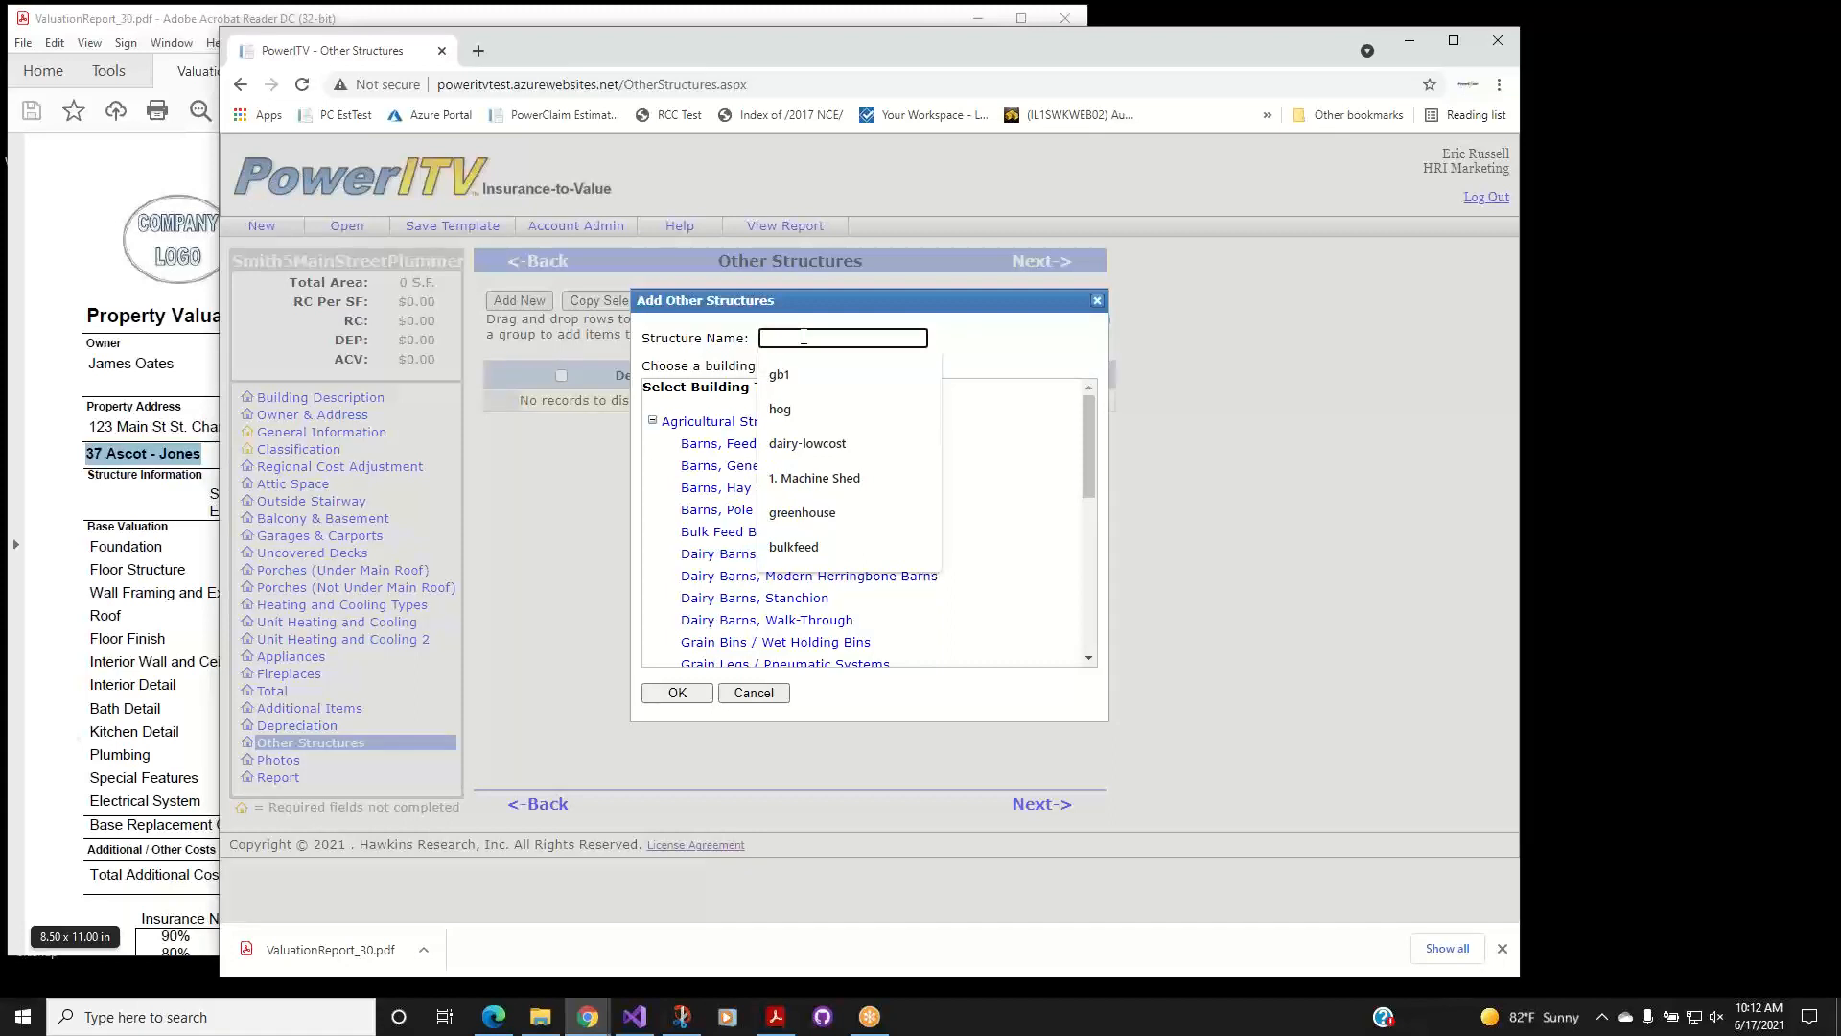
type("Machine Shed")
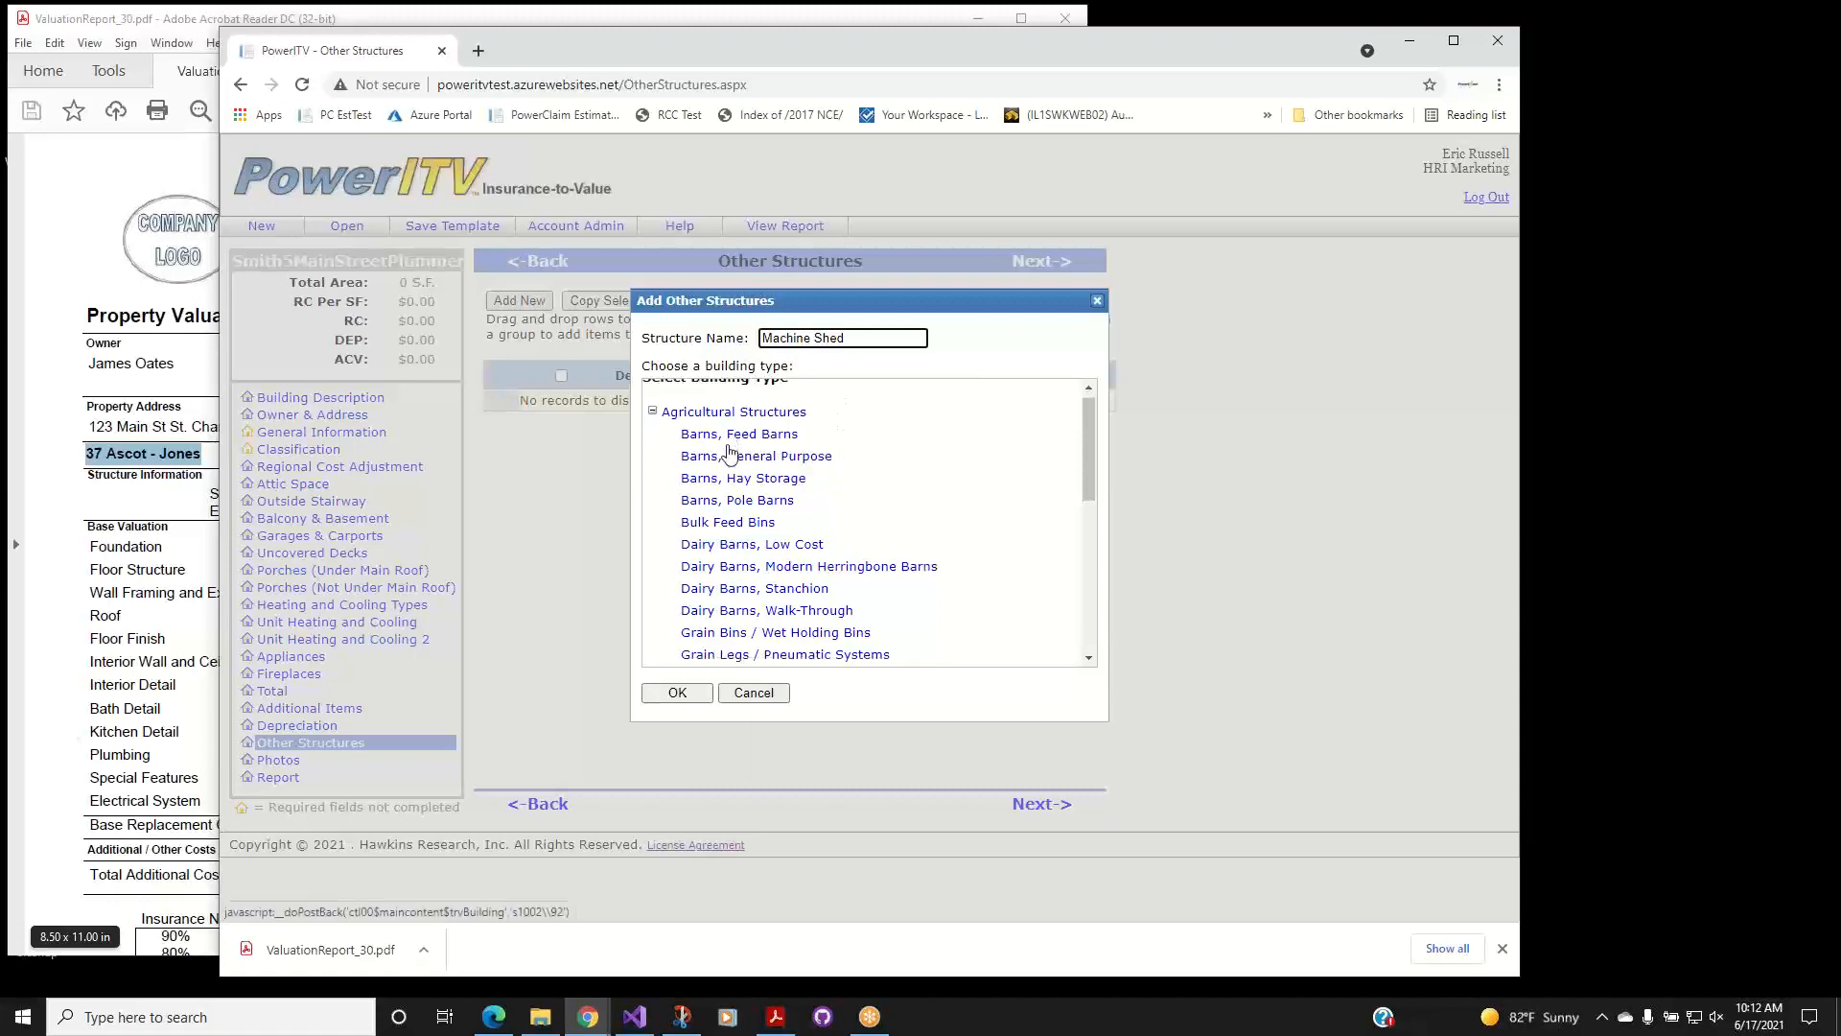
scroll(1074, 518, "down", 1)
scroll(1087, 480, "down", 1)
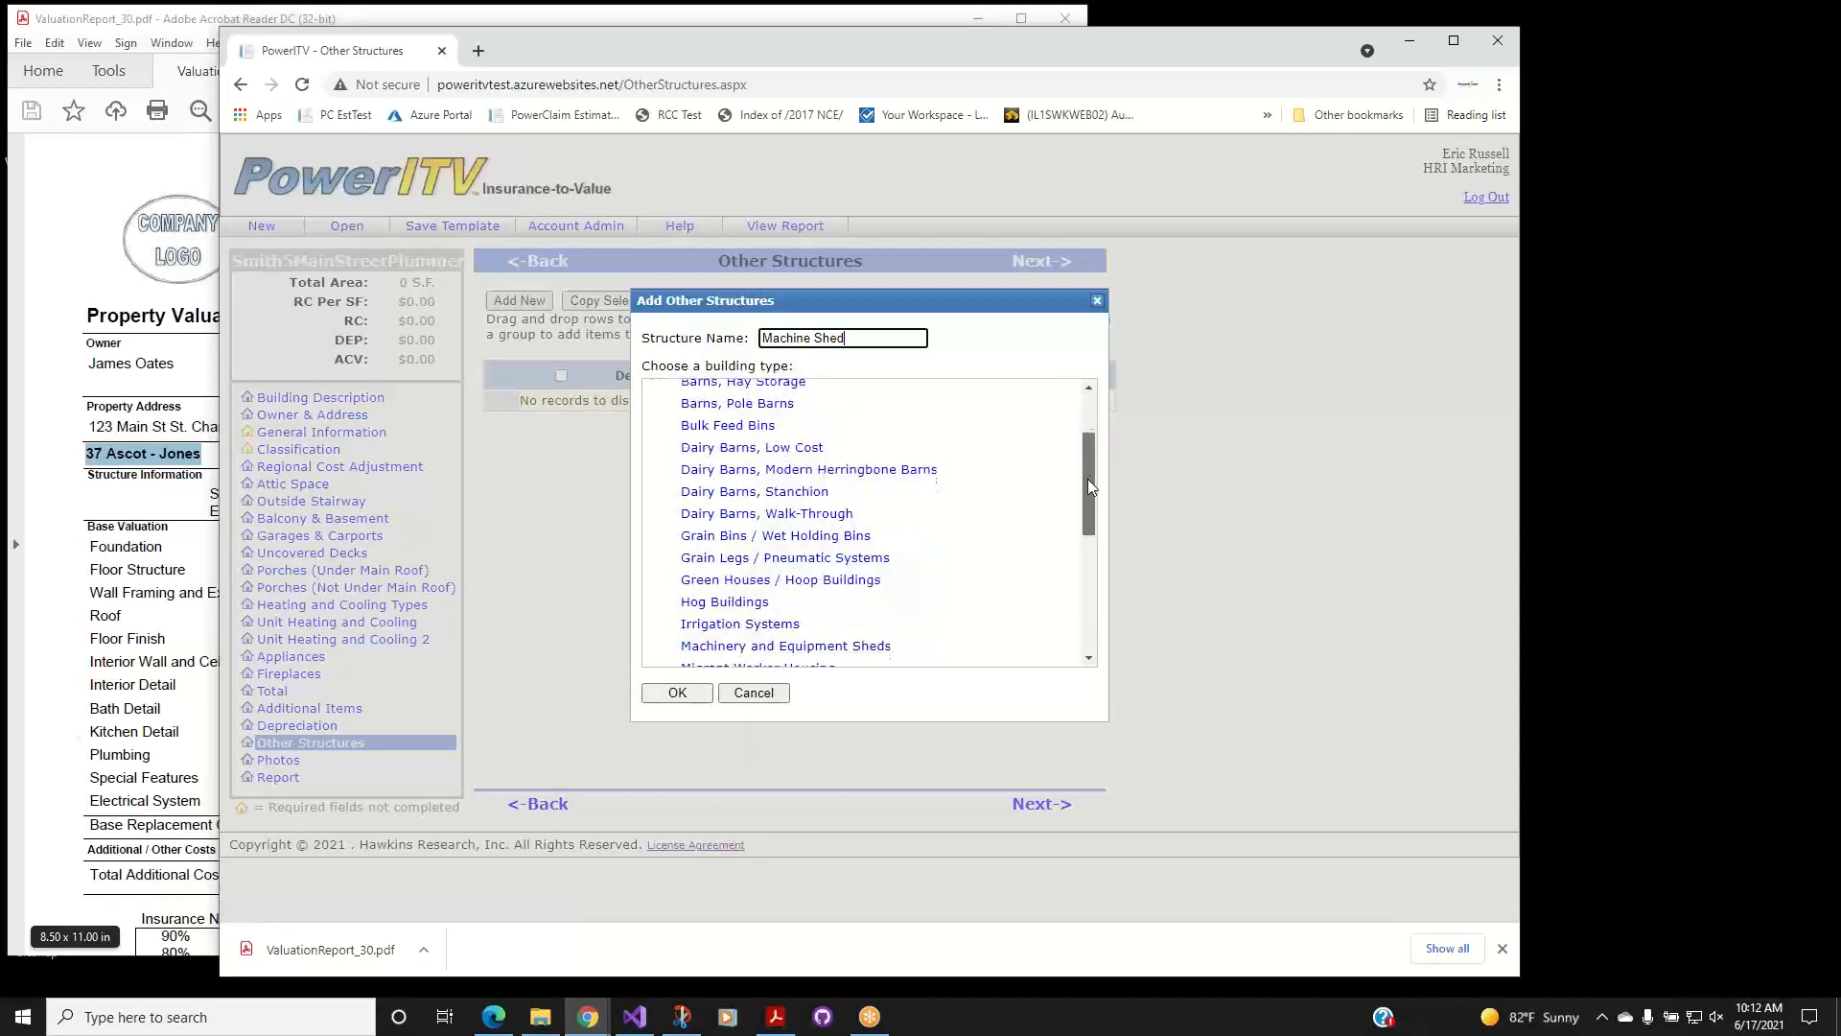
left_click(762, 567)
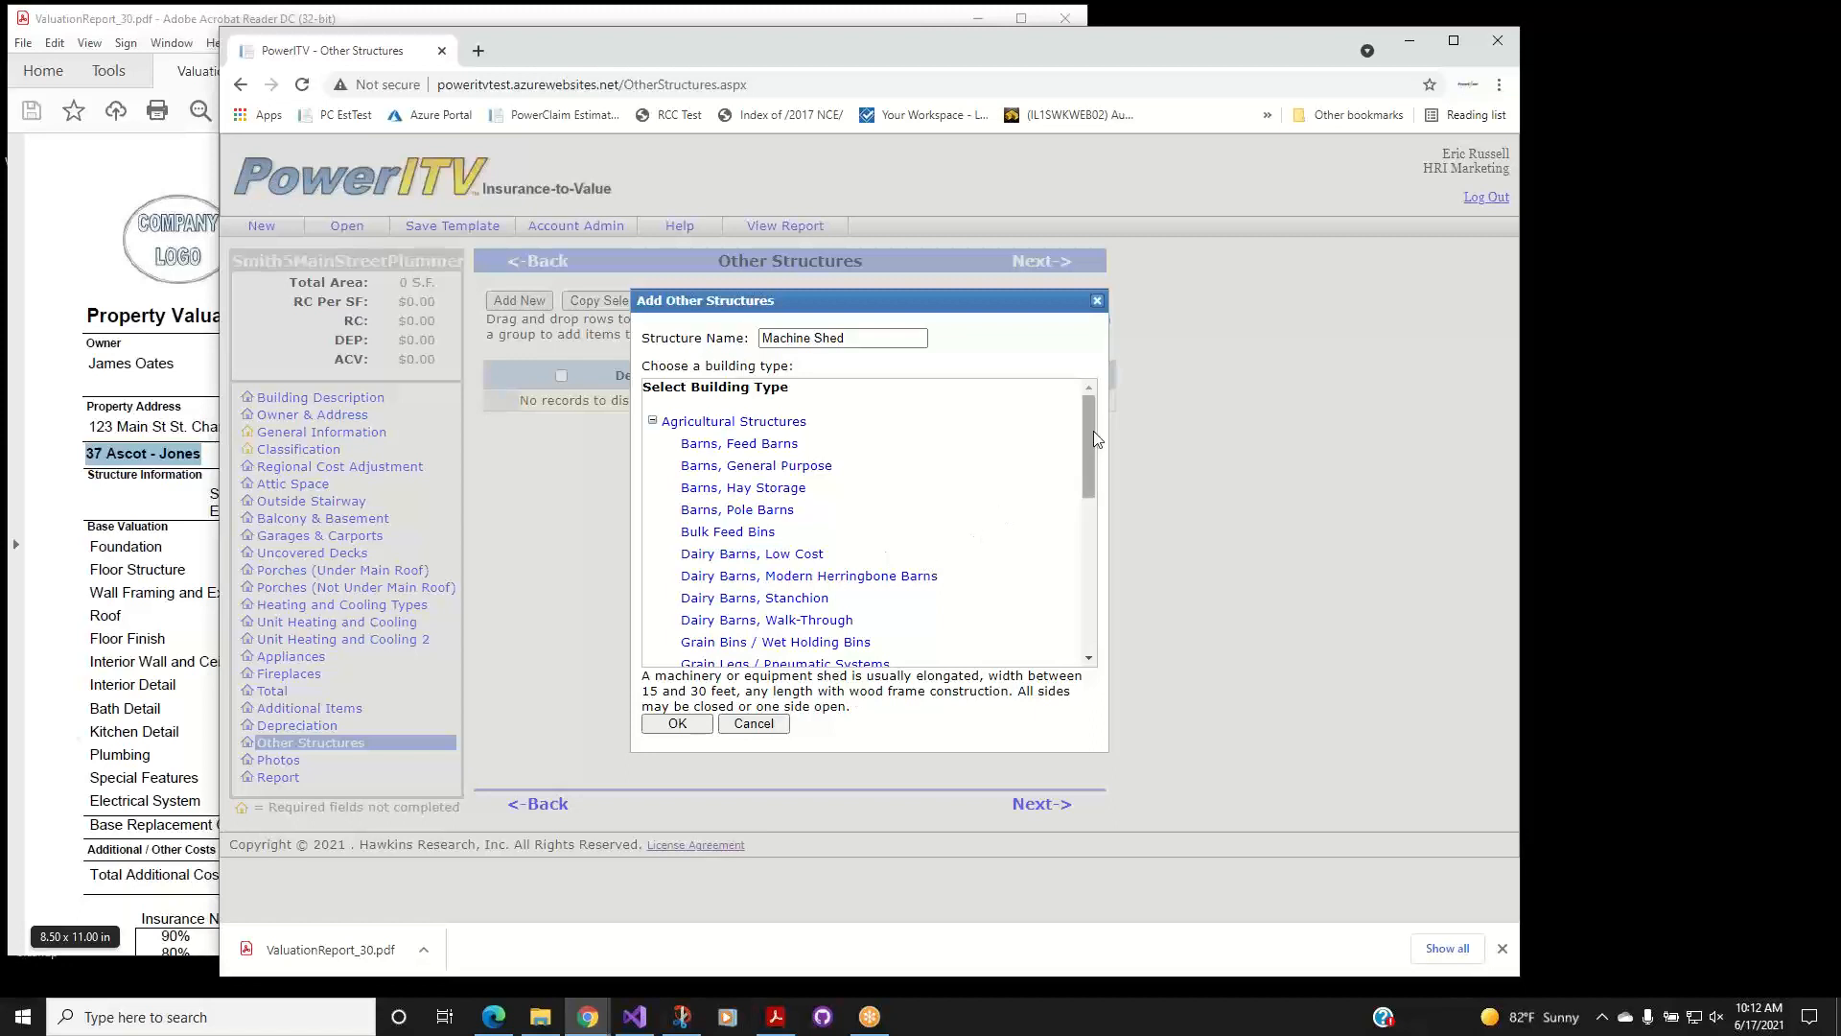
left_click_drag(1087, 443, 1082, 479)
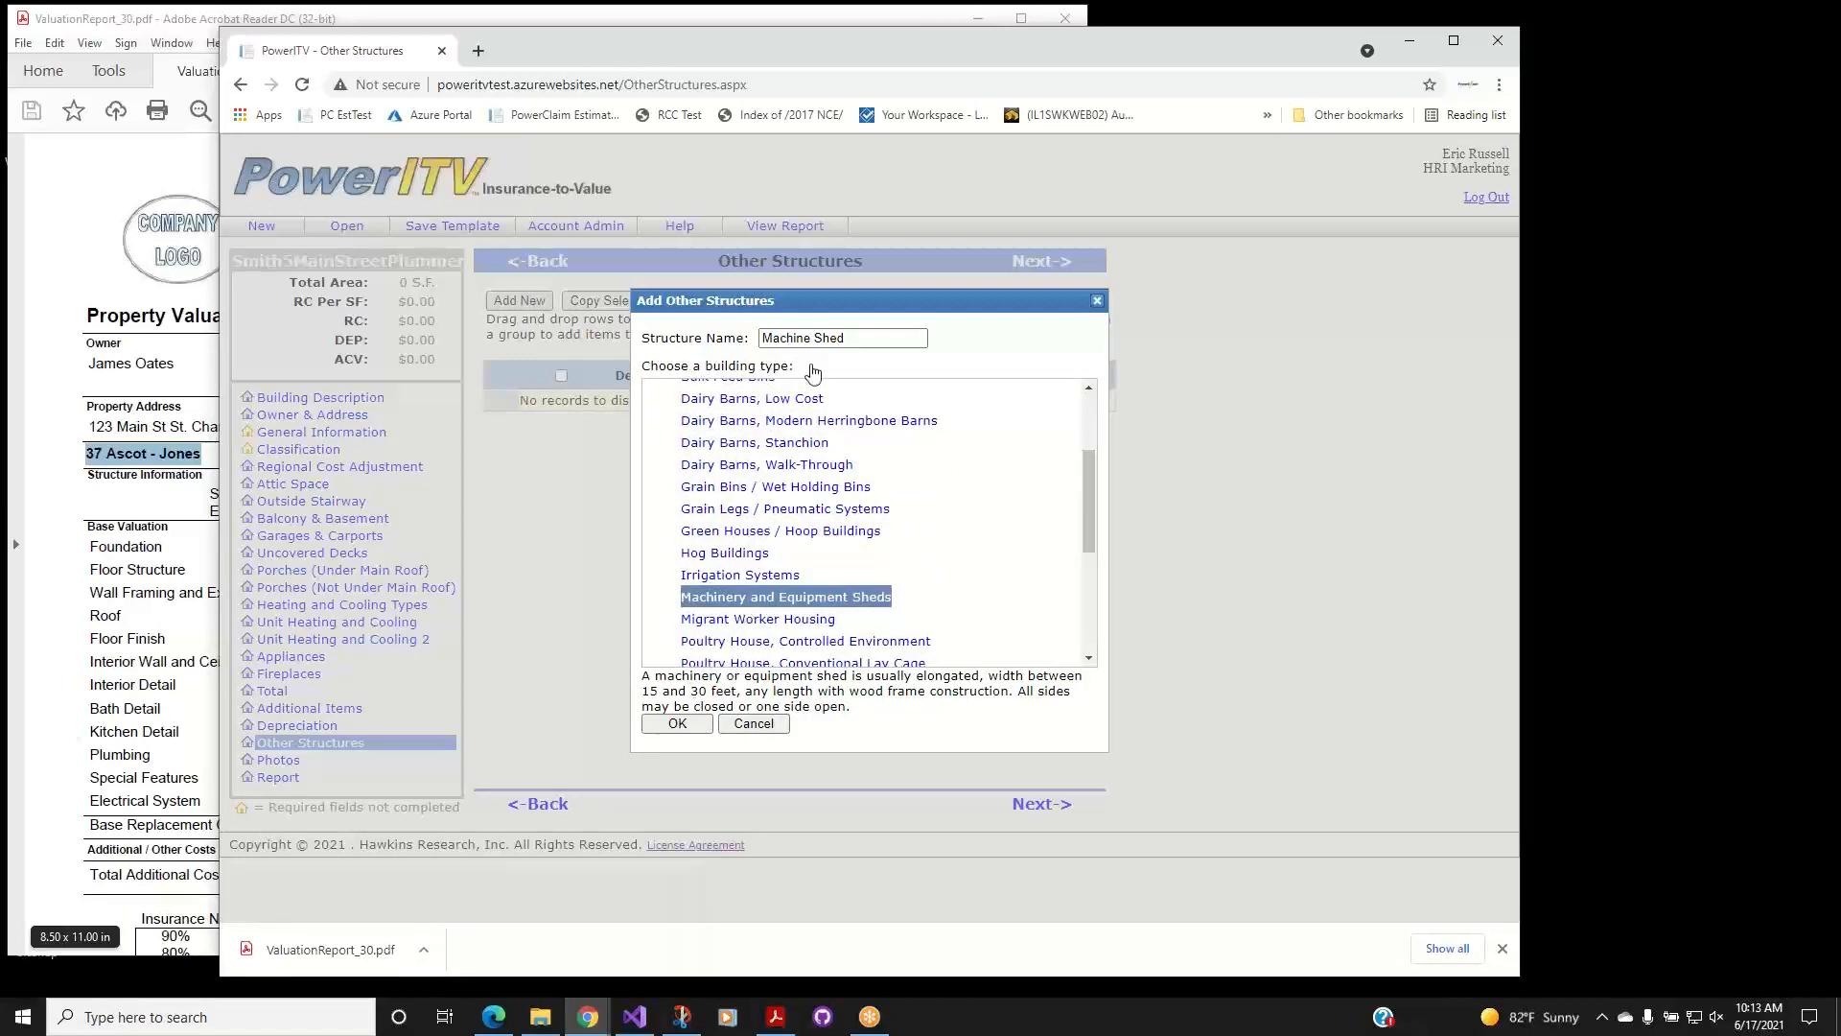
left_click(680, 723)
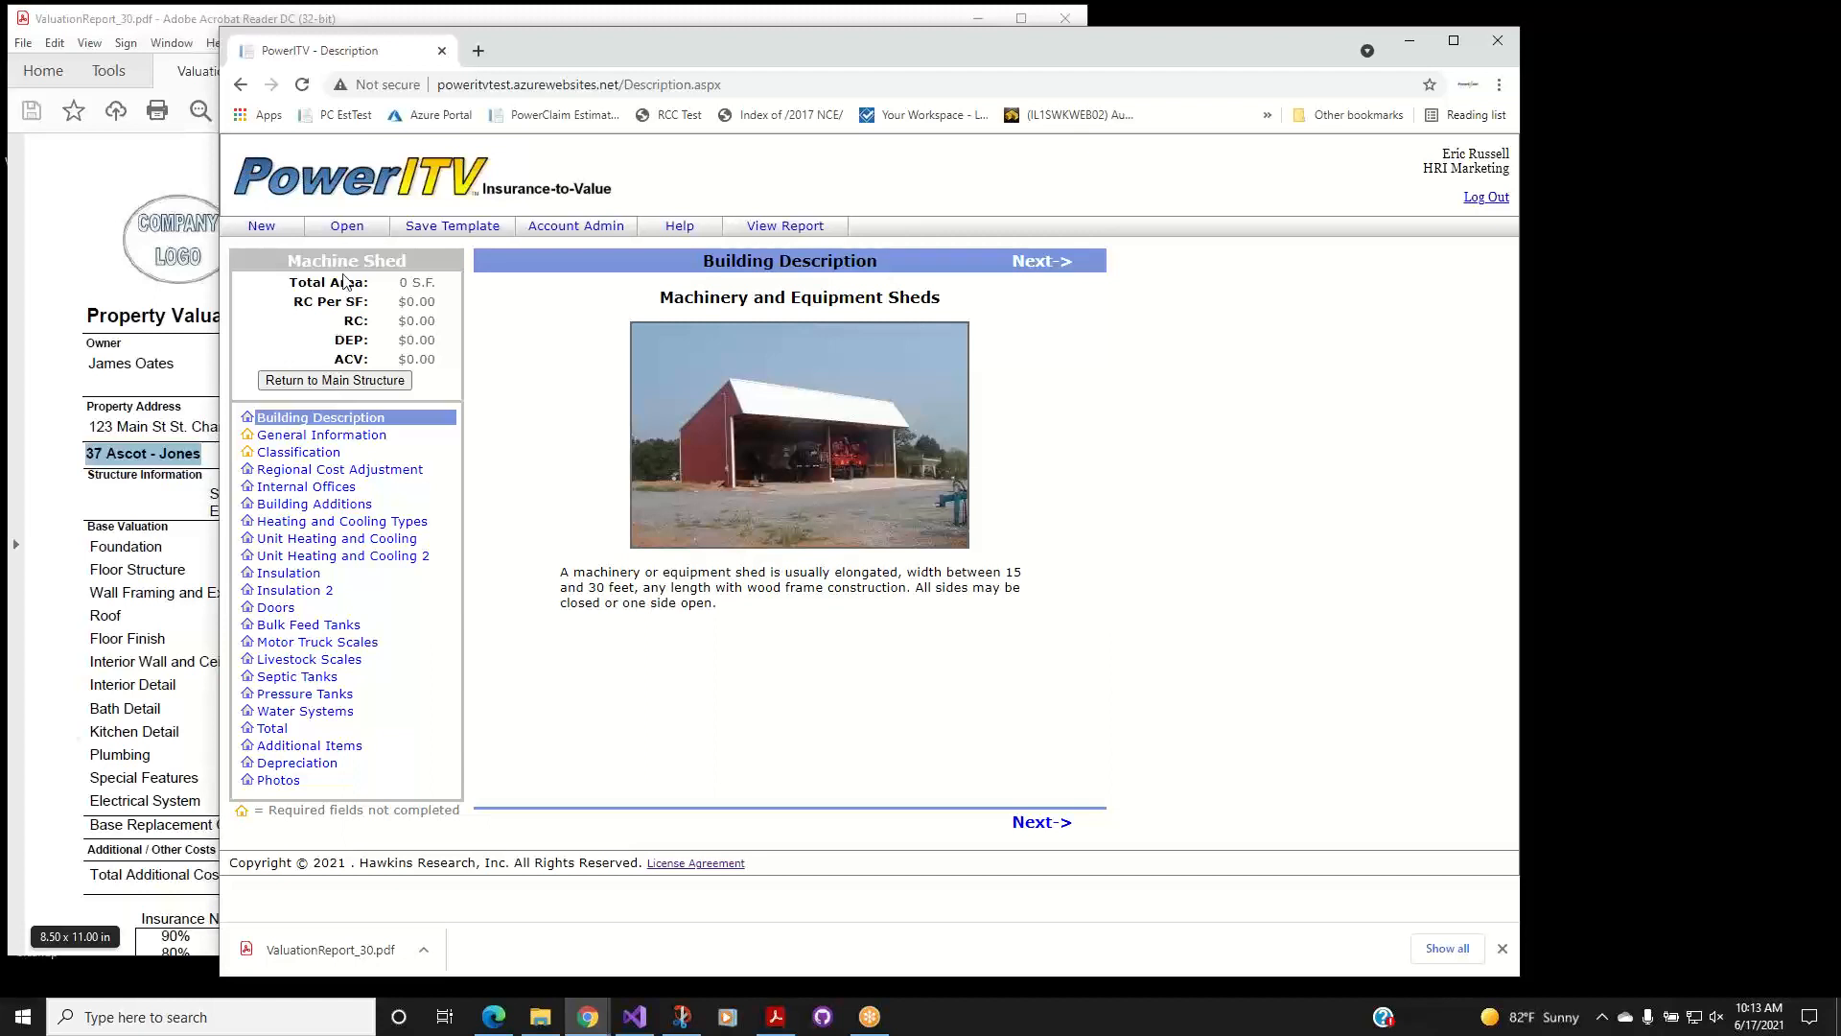
Return to the main structure and reopen the Machine Shed for editing from the other structures list.
left_click(365, 386)
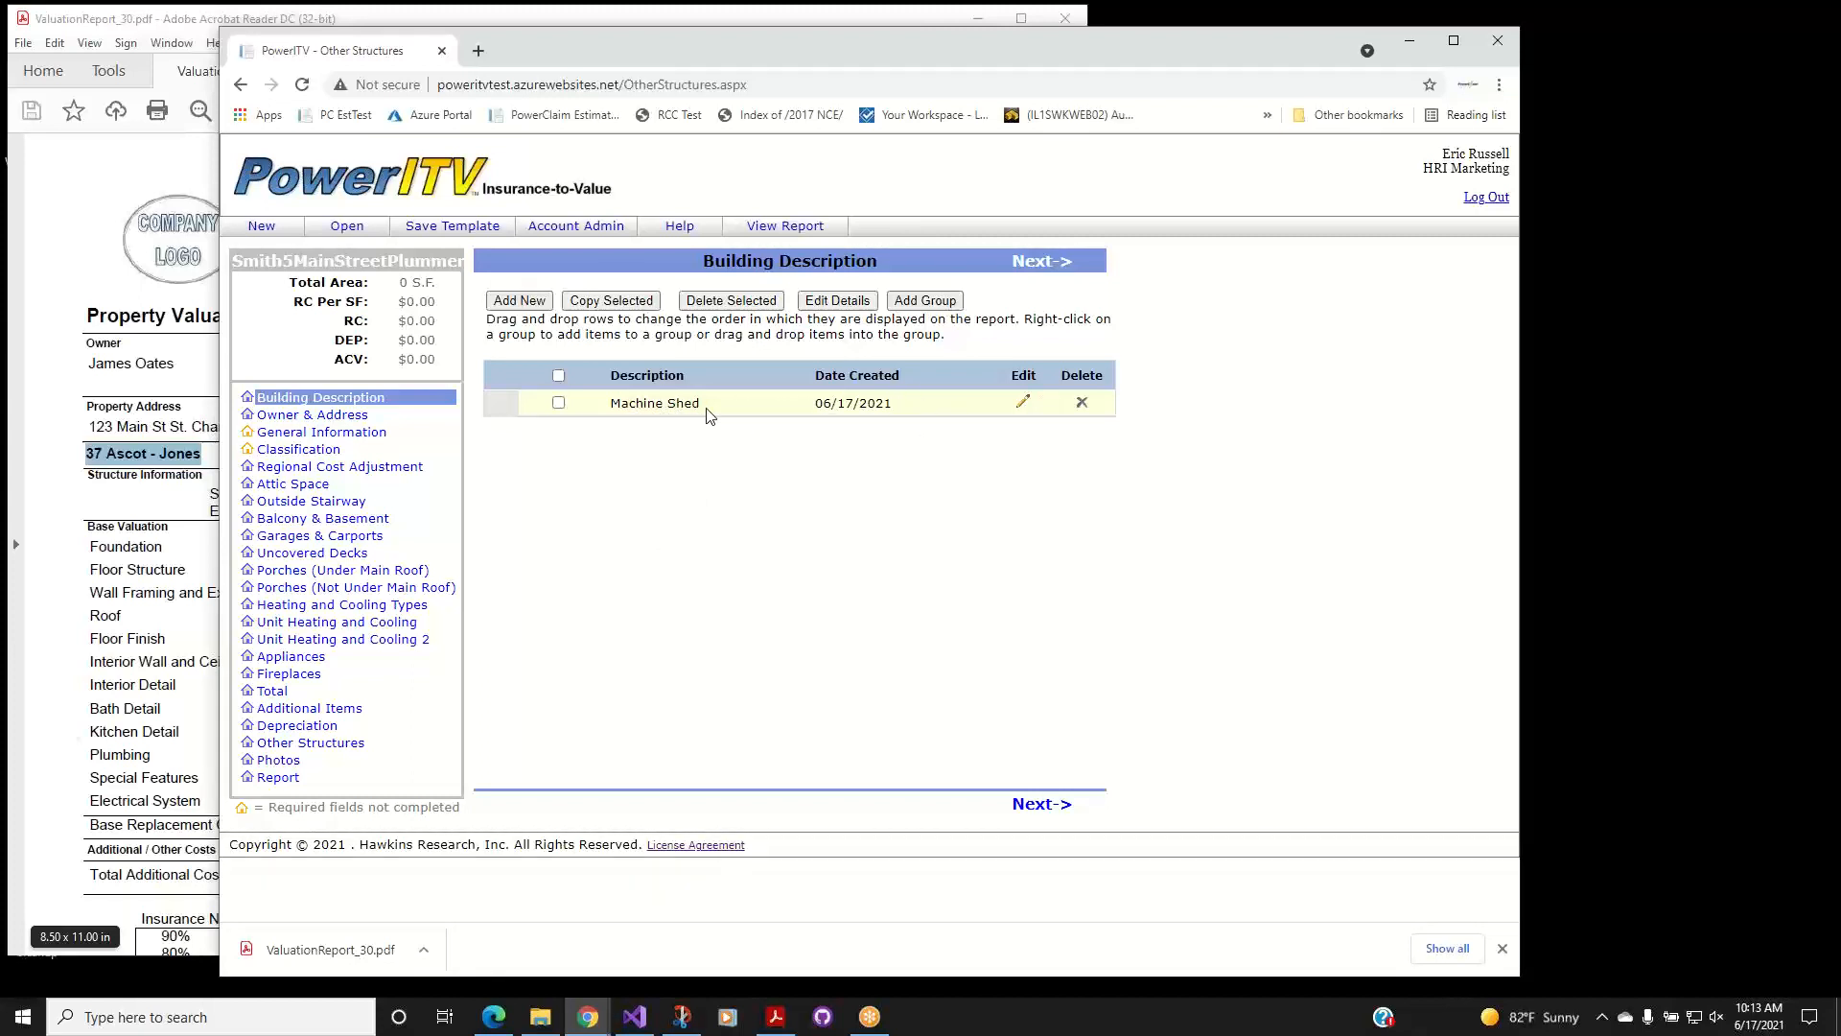
left_click(1024, 404)
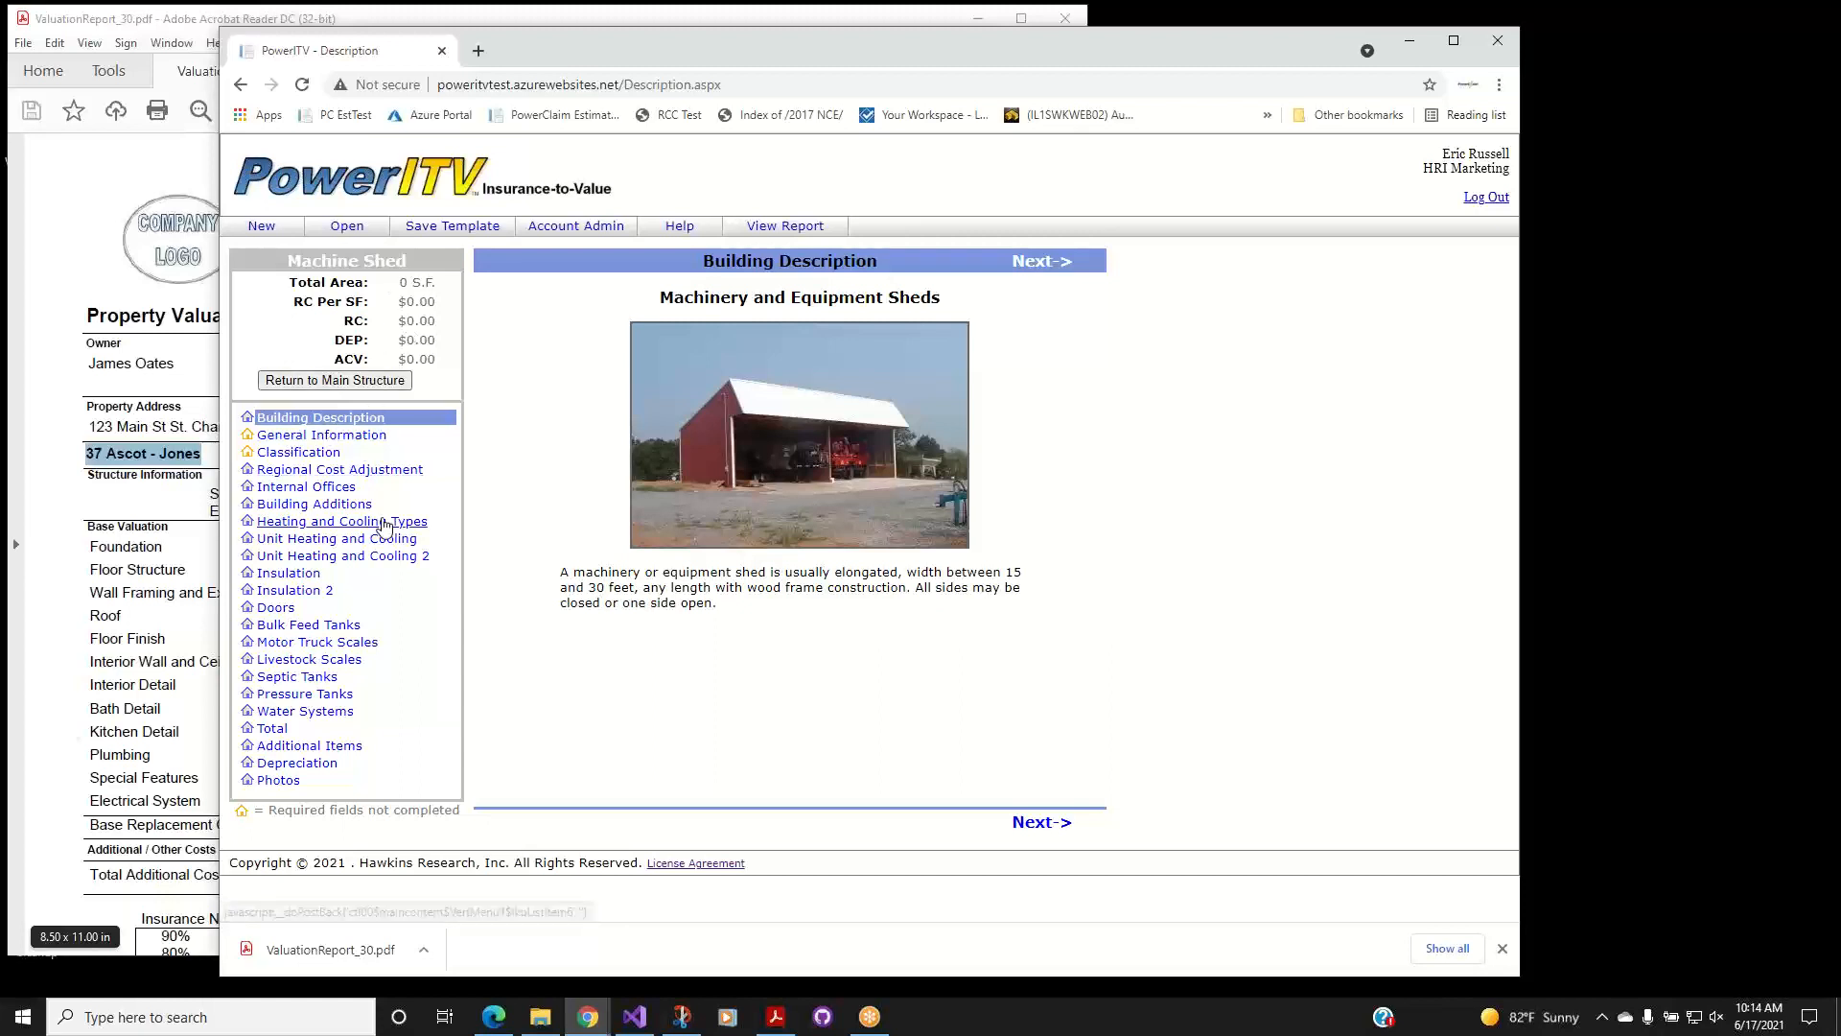
Set the insured amount to 150000 on the Machine Shed's General Information page.
left_click(366, 439)
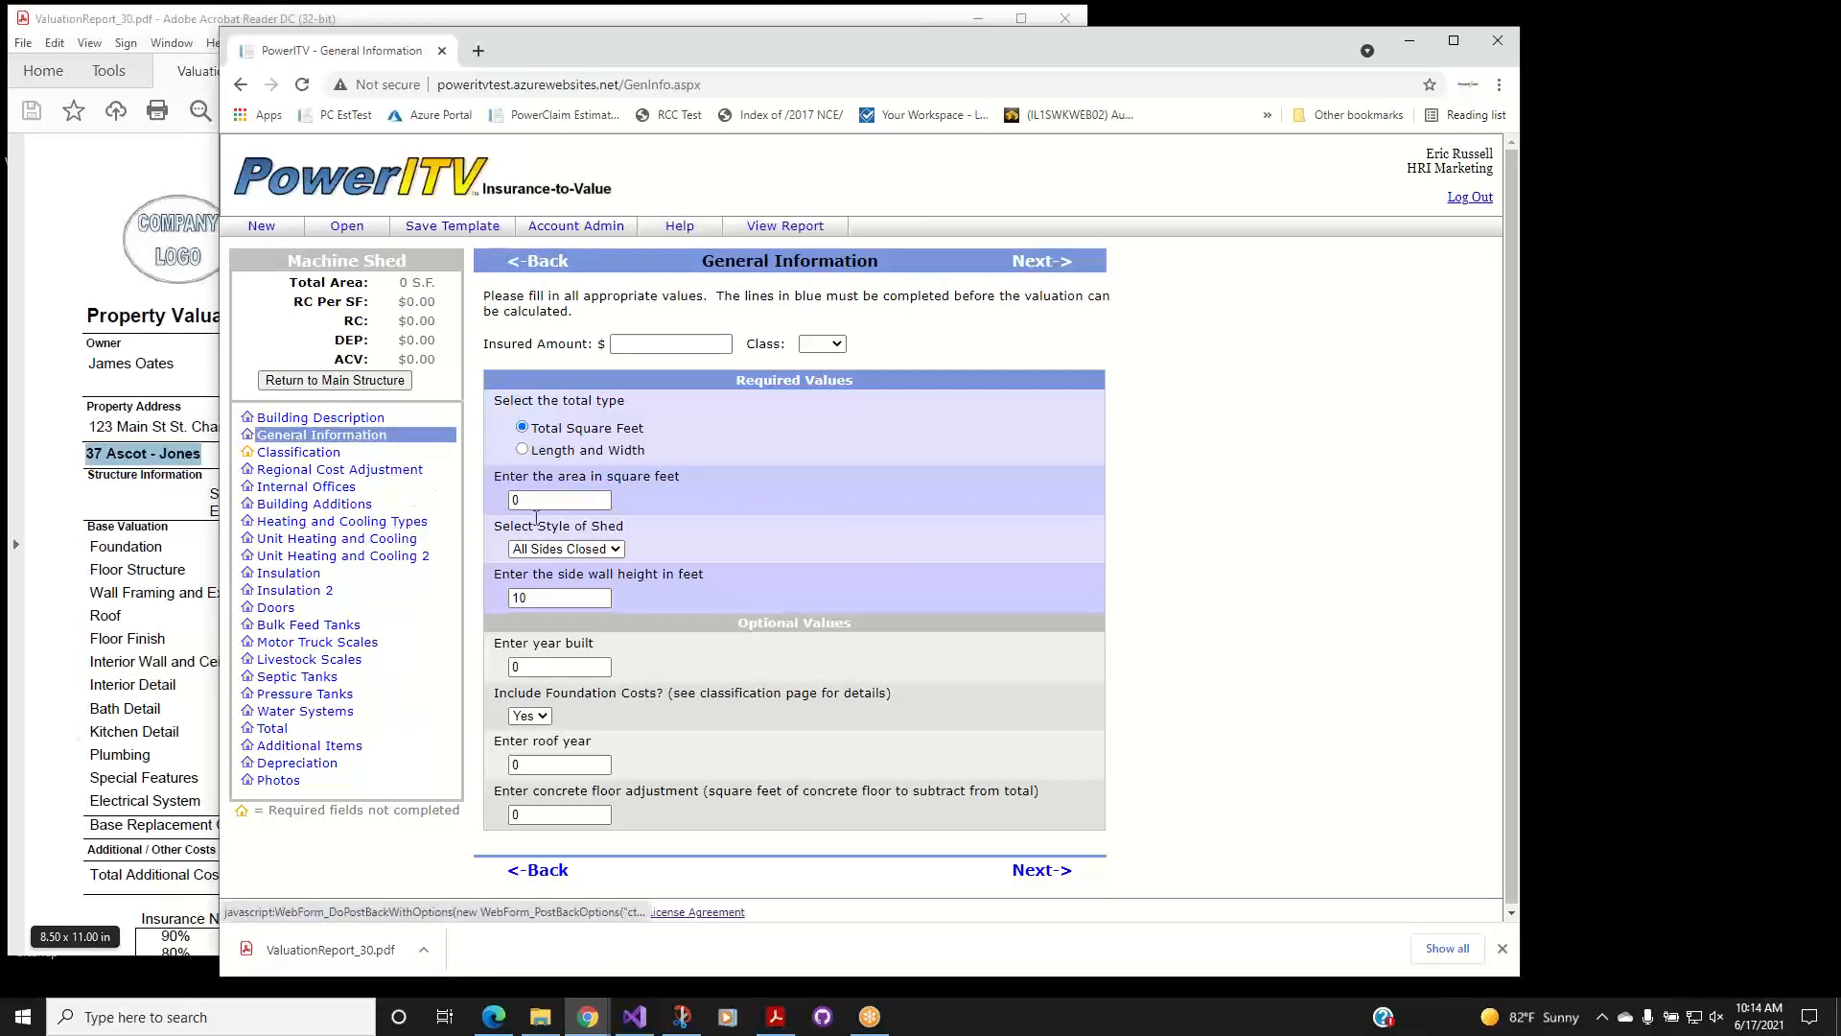
left_click(650, 343)
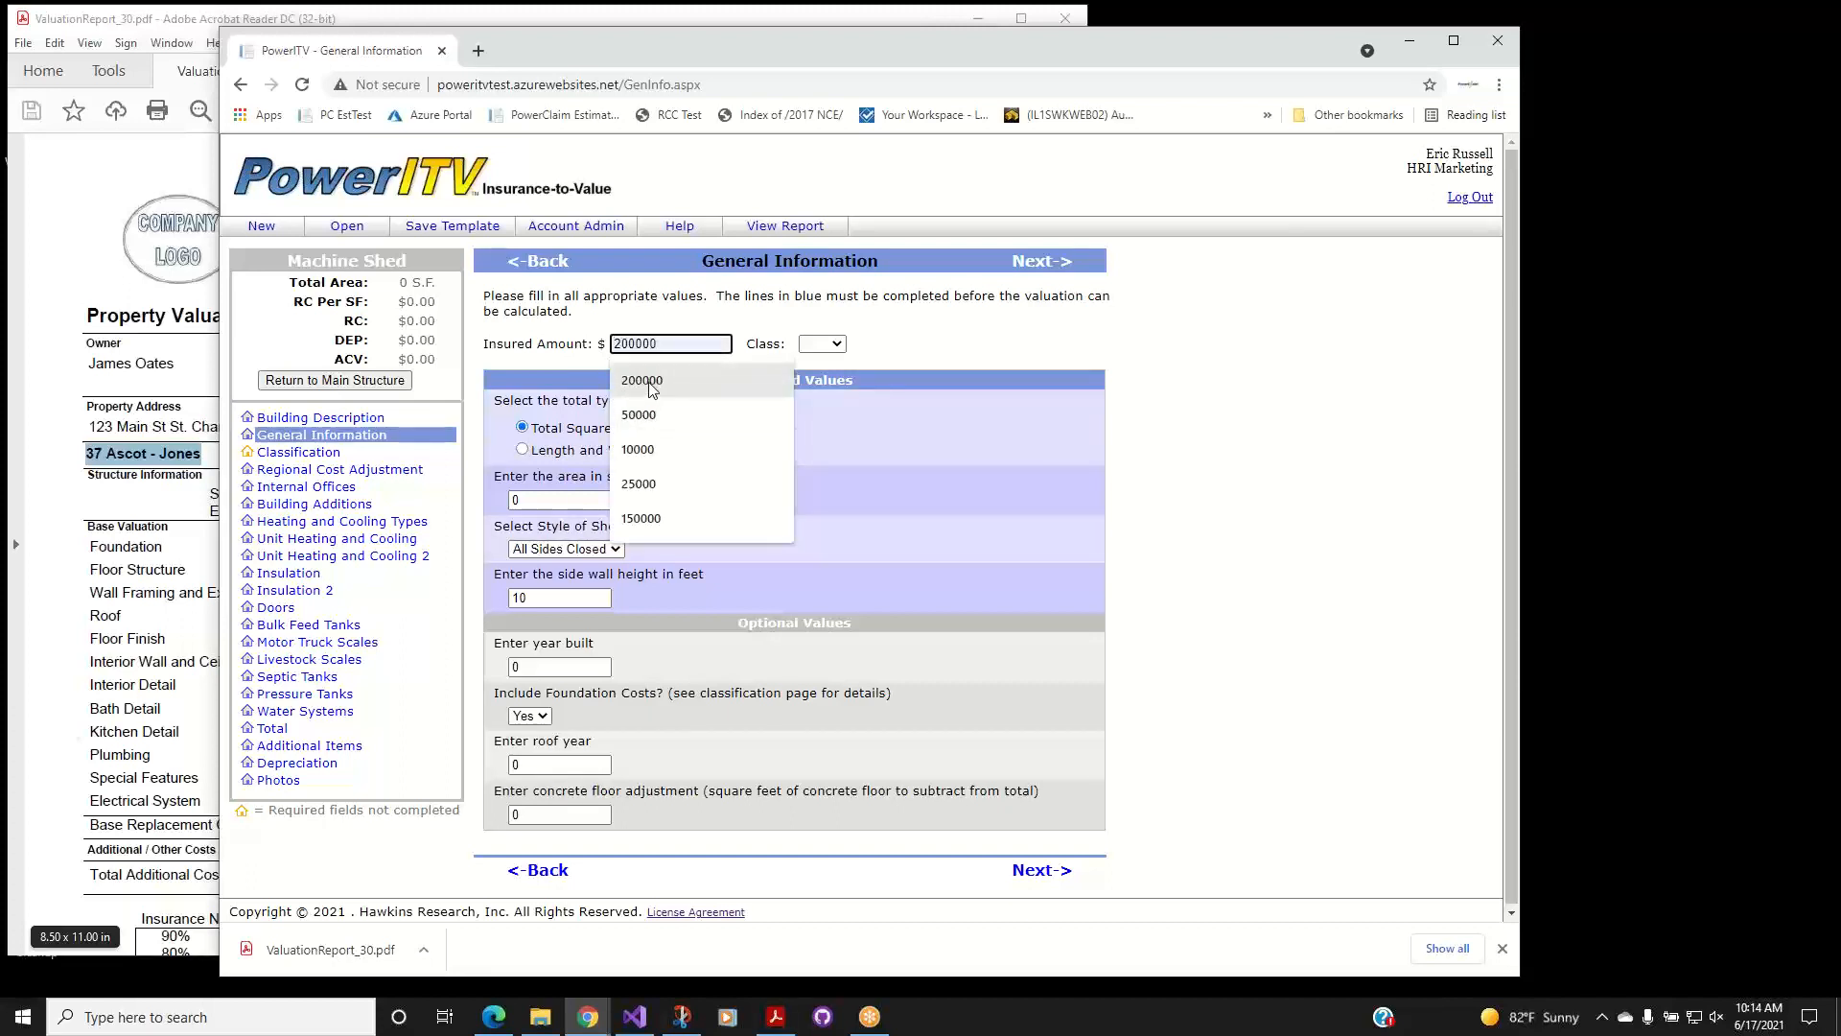
left_click(661, 515)
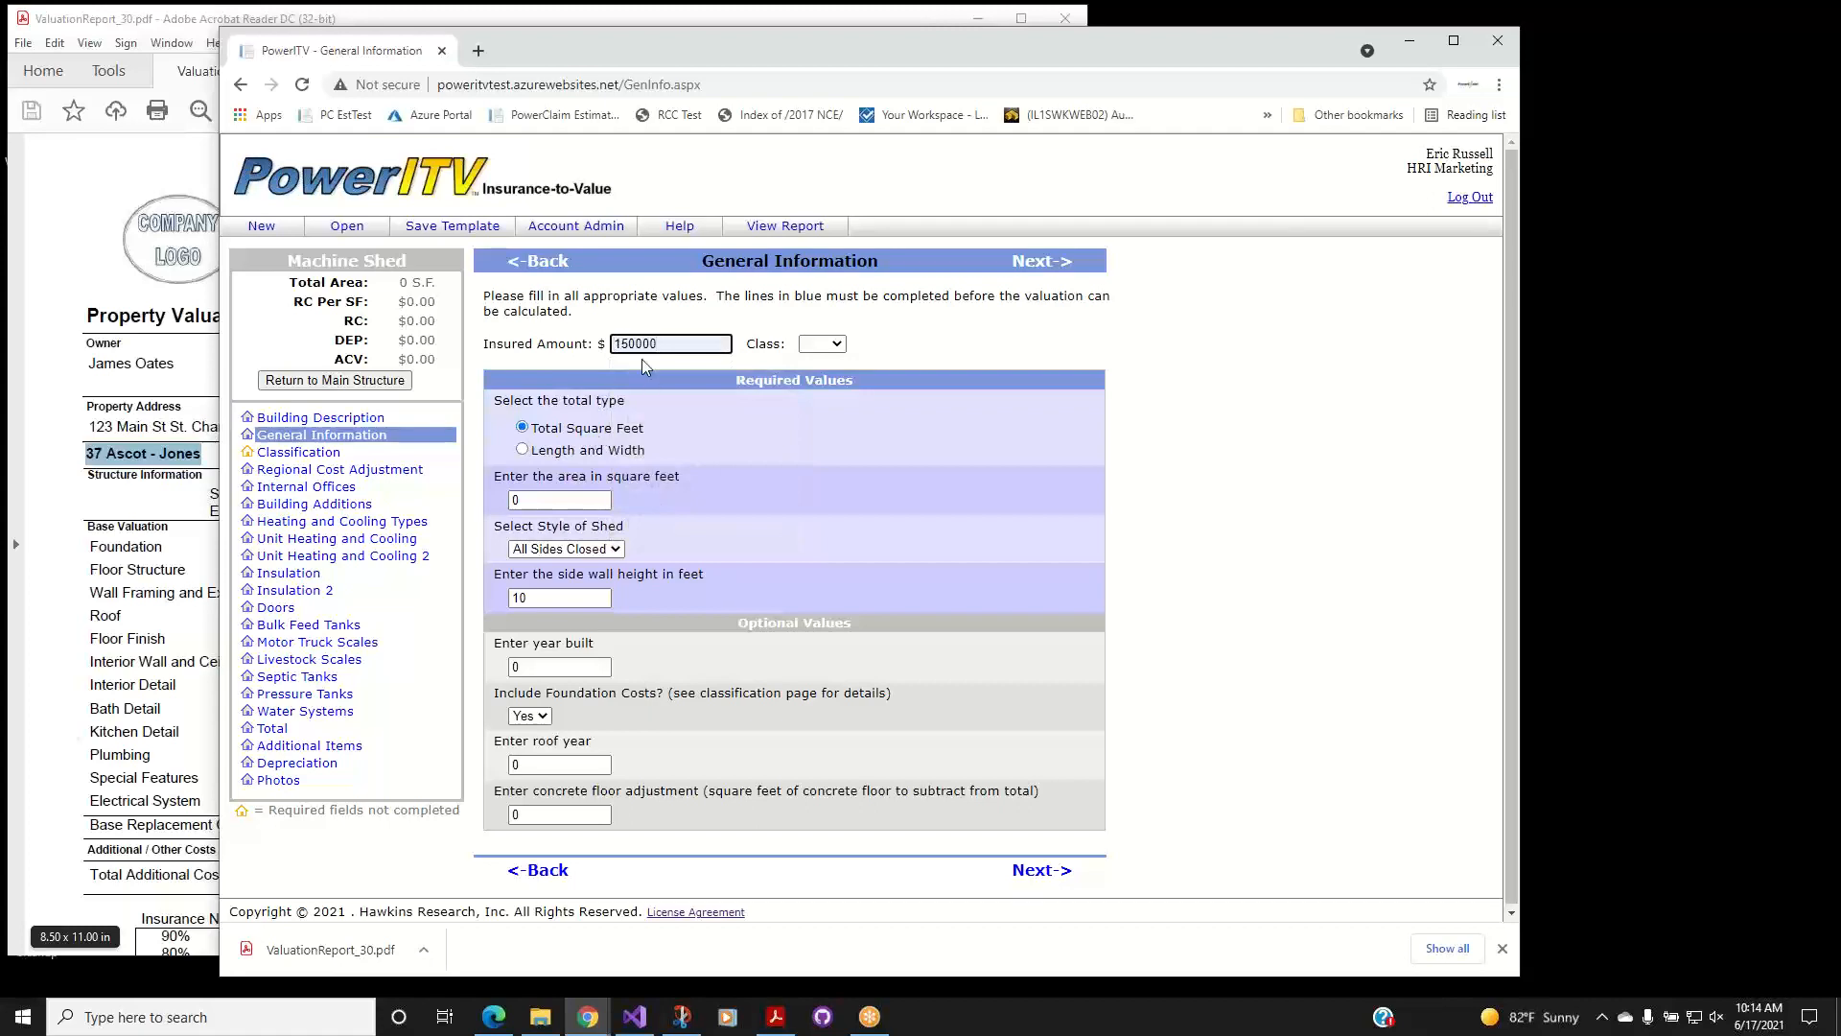
Switch to the PDF report in Acrobat Reader and examine the insured amount and insurance to value in its Machine Shed section.
left_click(89, 203)
left_click_drag(1021, 249, 1022, 297)
scroll(998, 499, "down", 10)
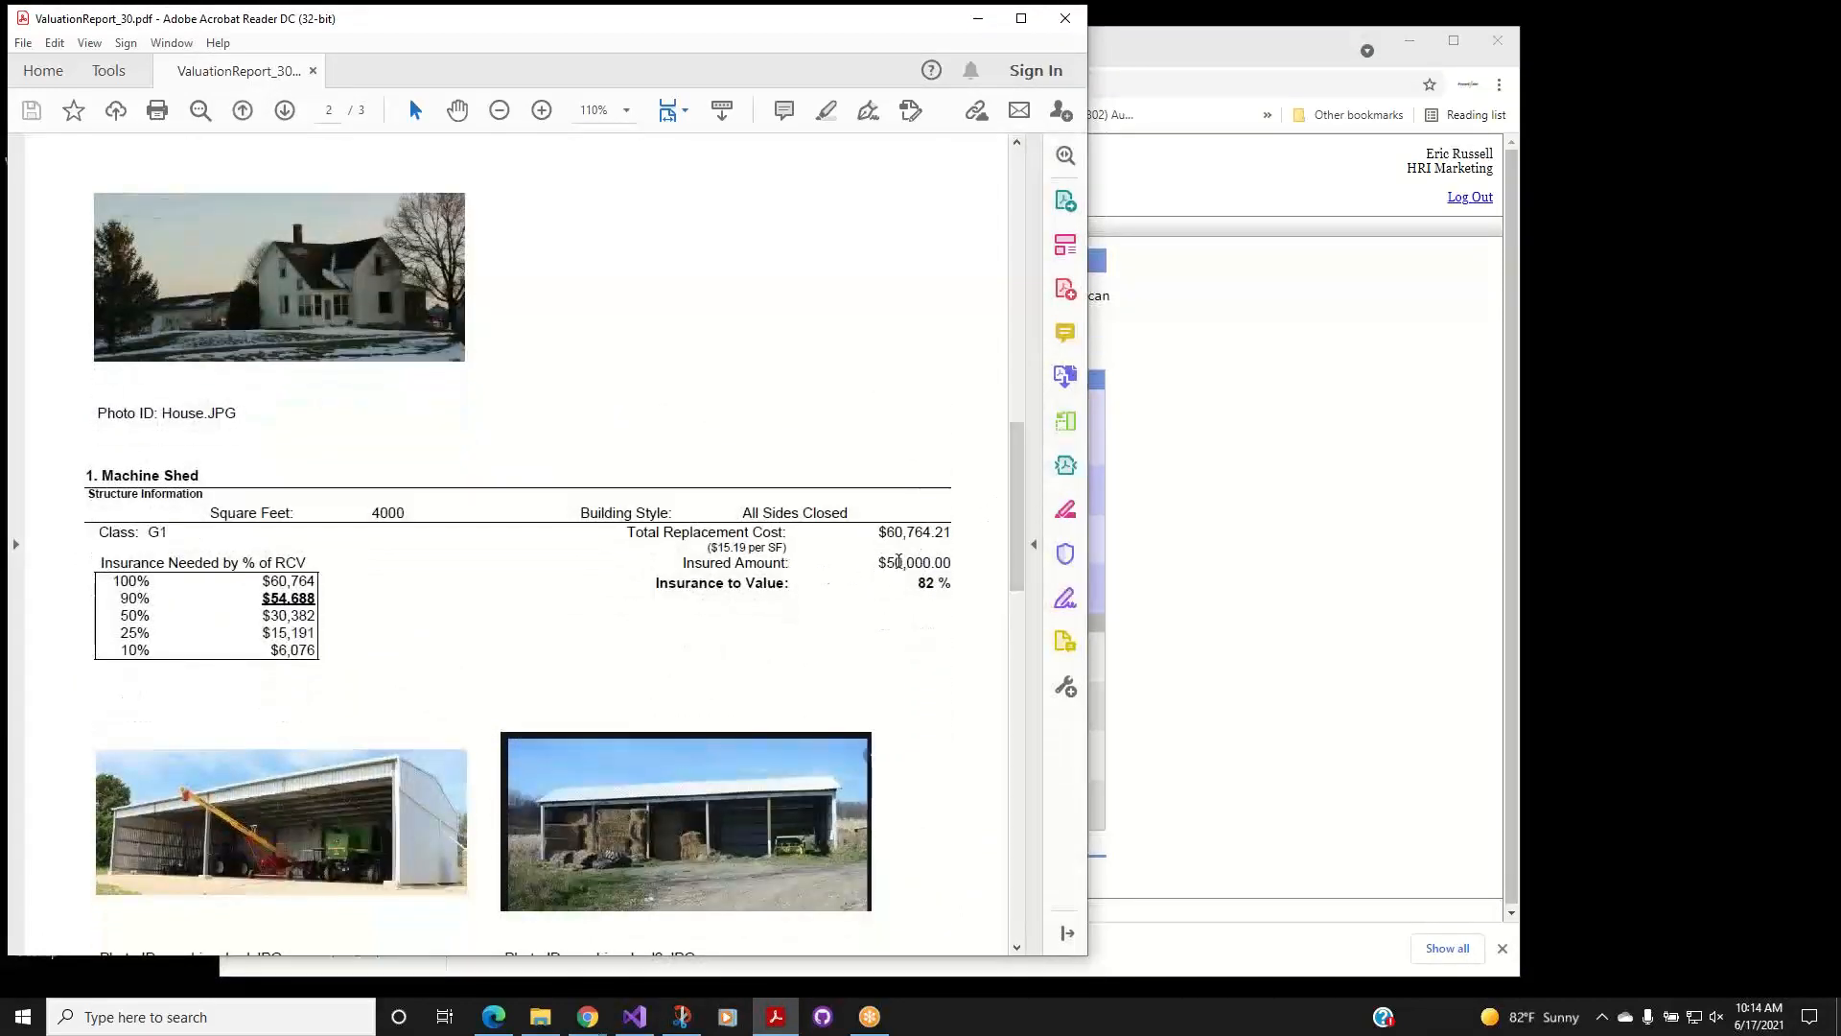
left_click_drag(879, 563, 921, 587)
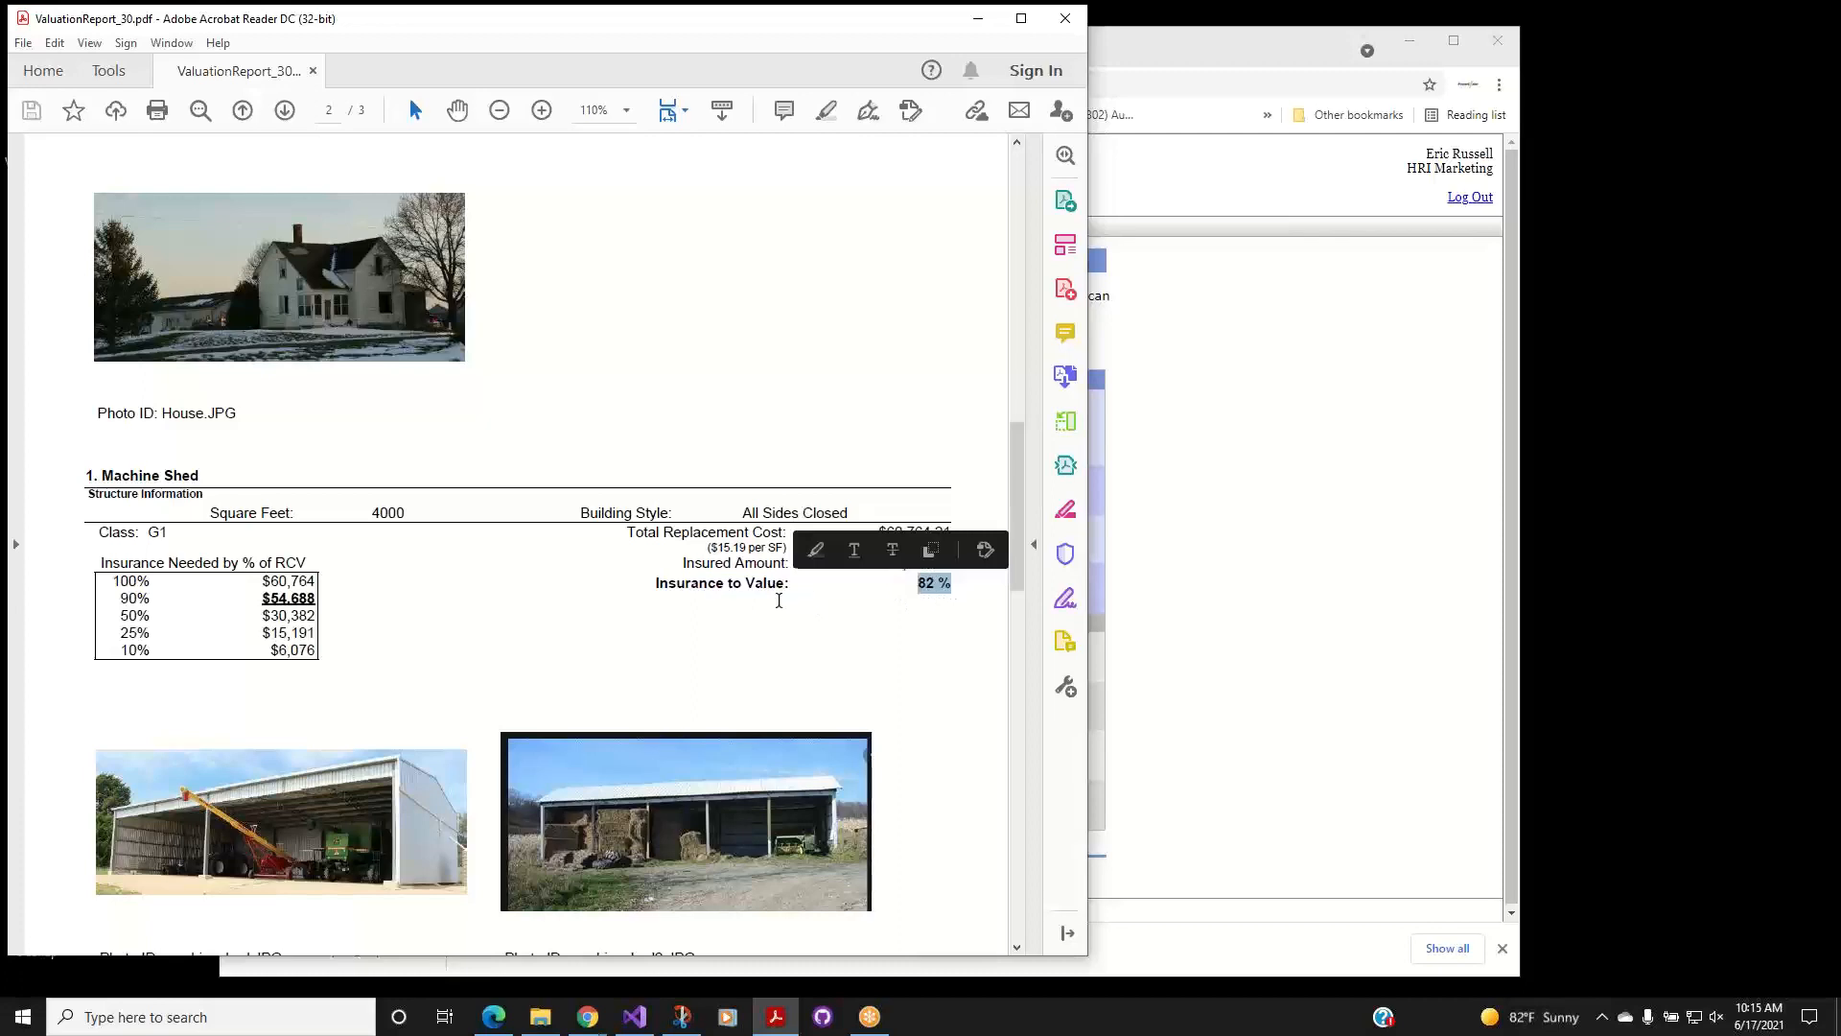
left_click(918, 596)
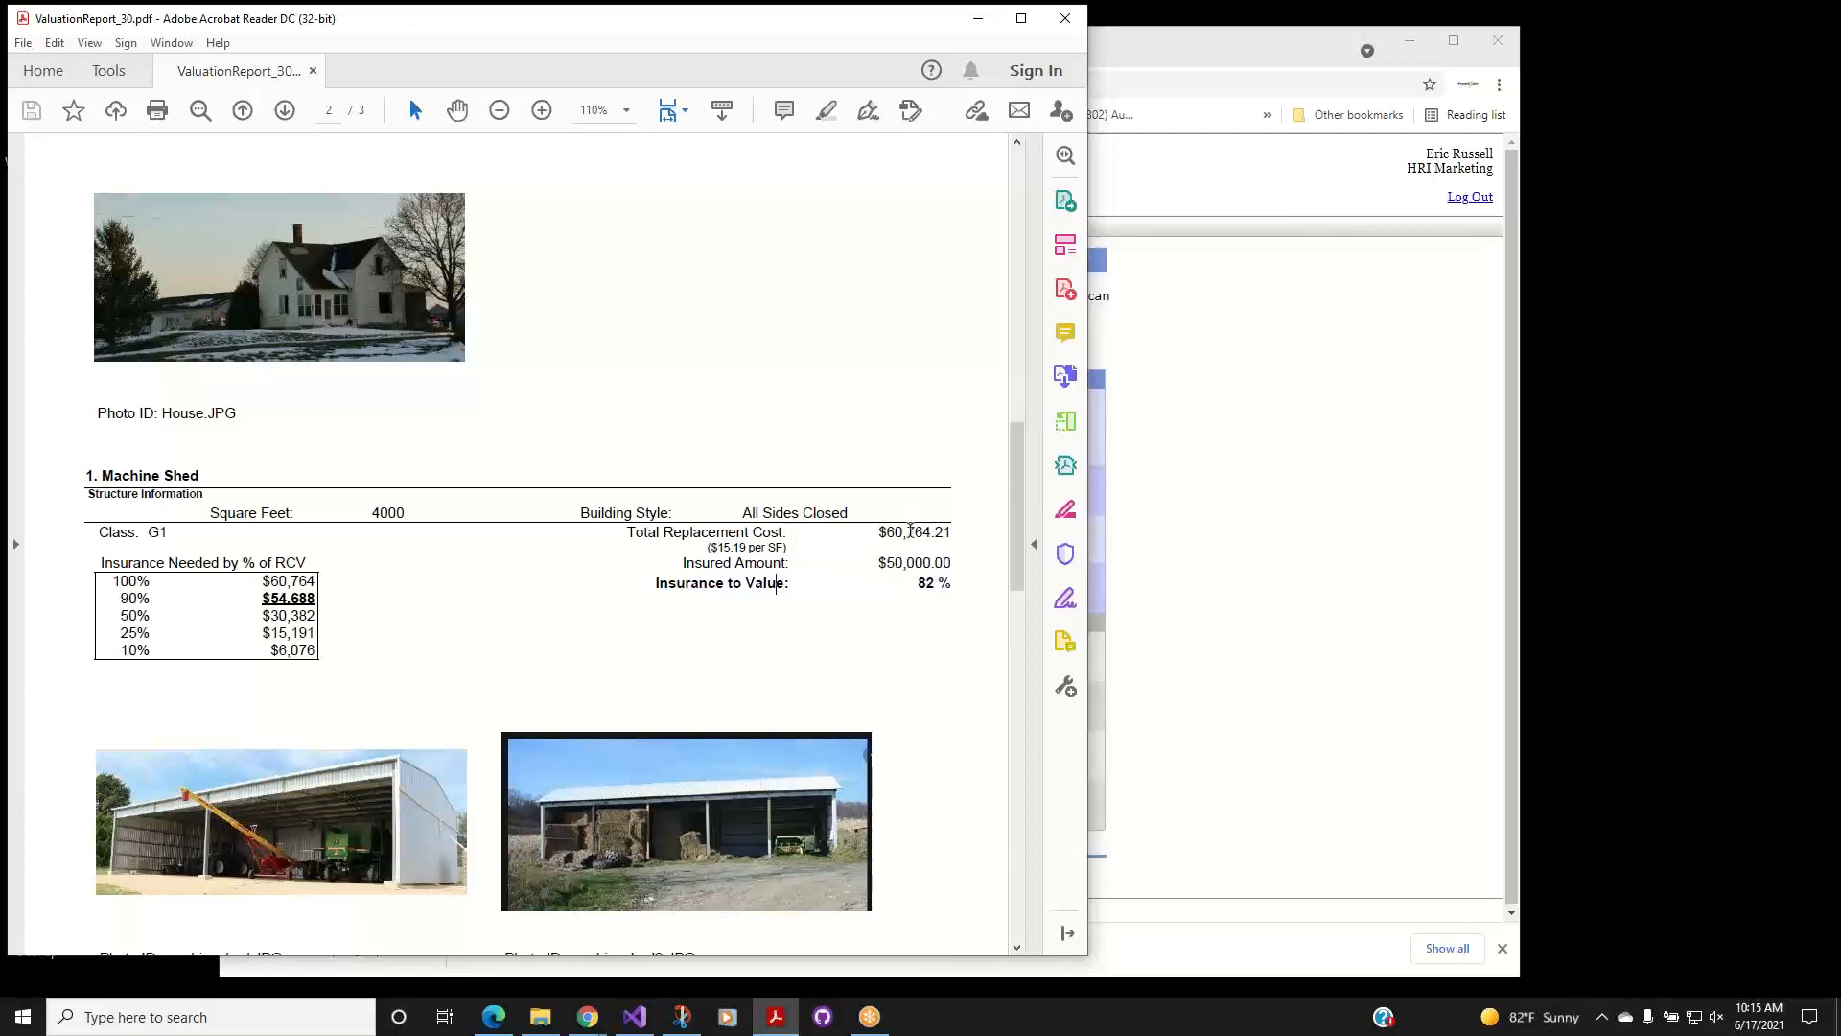
Switch back to PowerITV and set the Machine Shed's area to 5000 square feet.
key("alt+Tab")
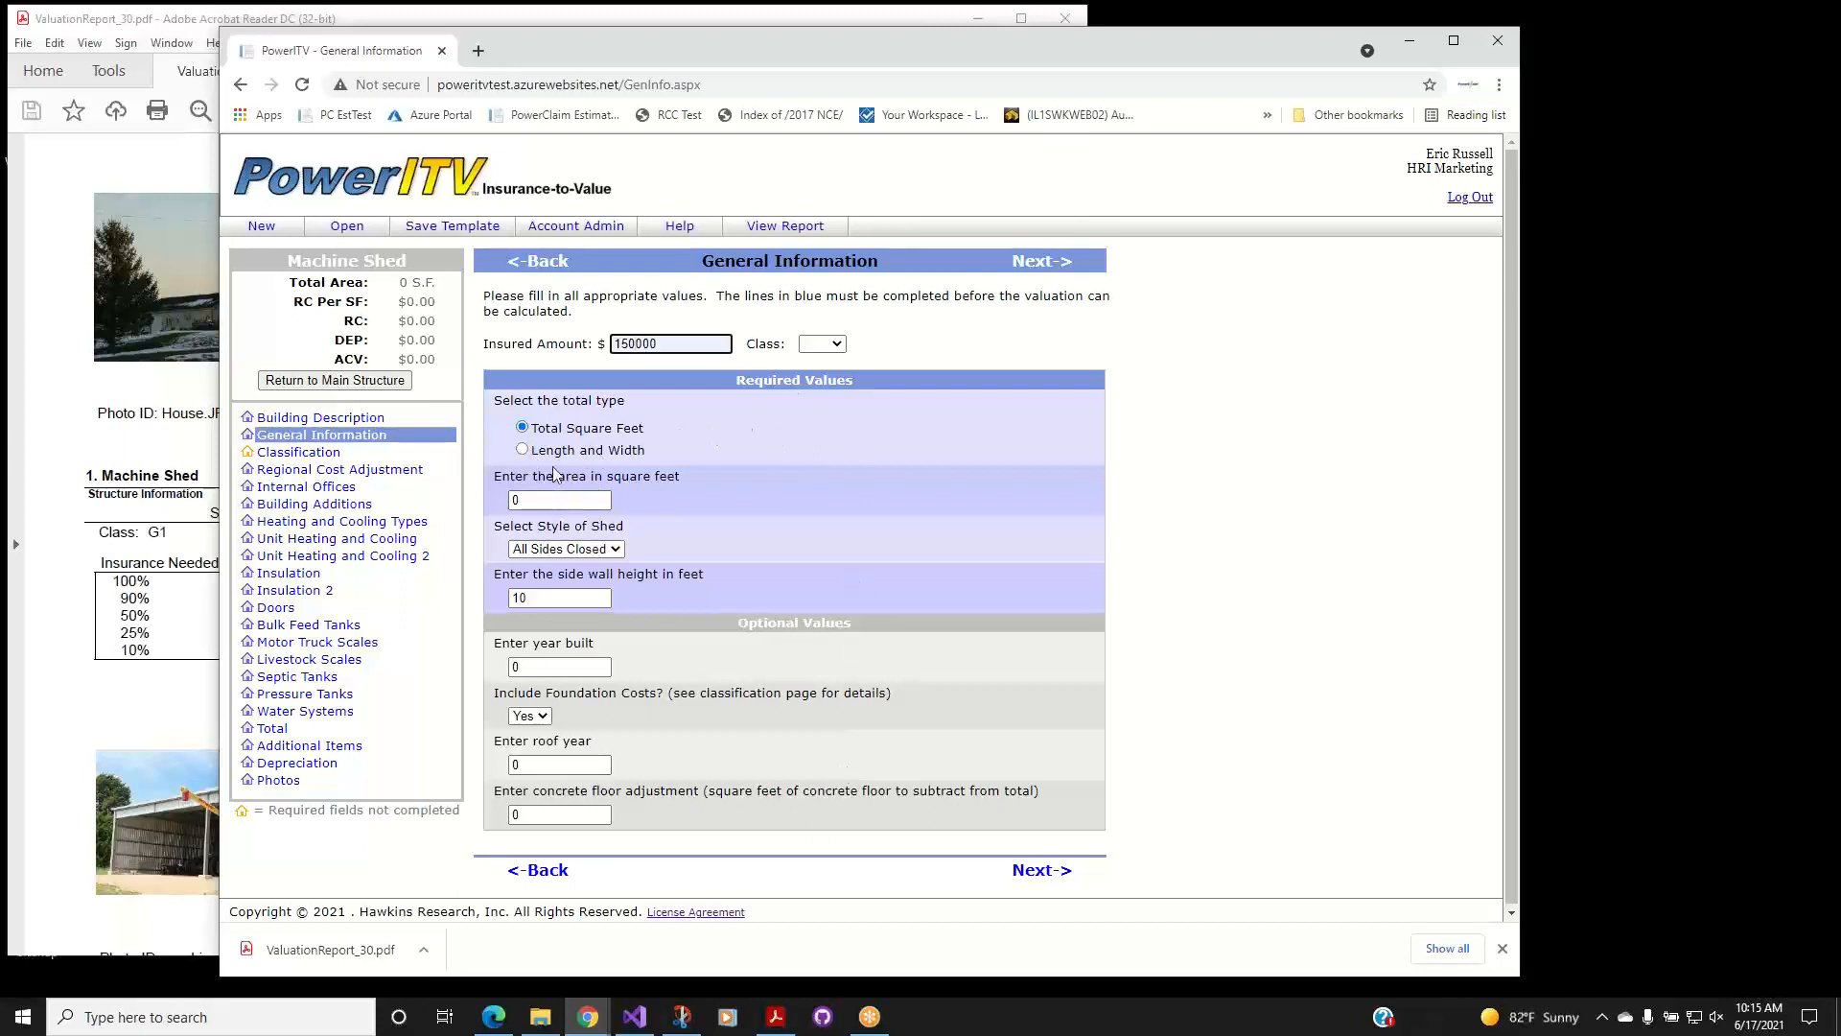
left_click(515, 503)
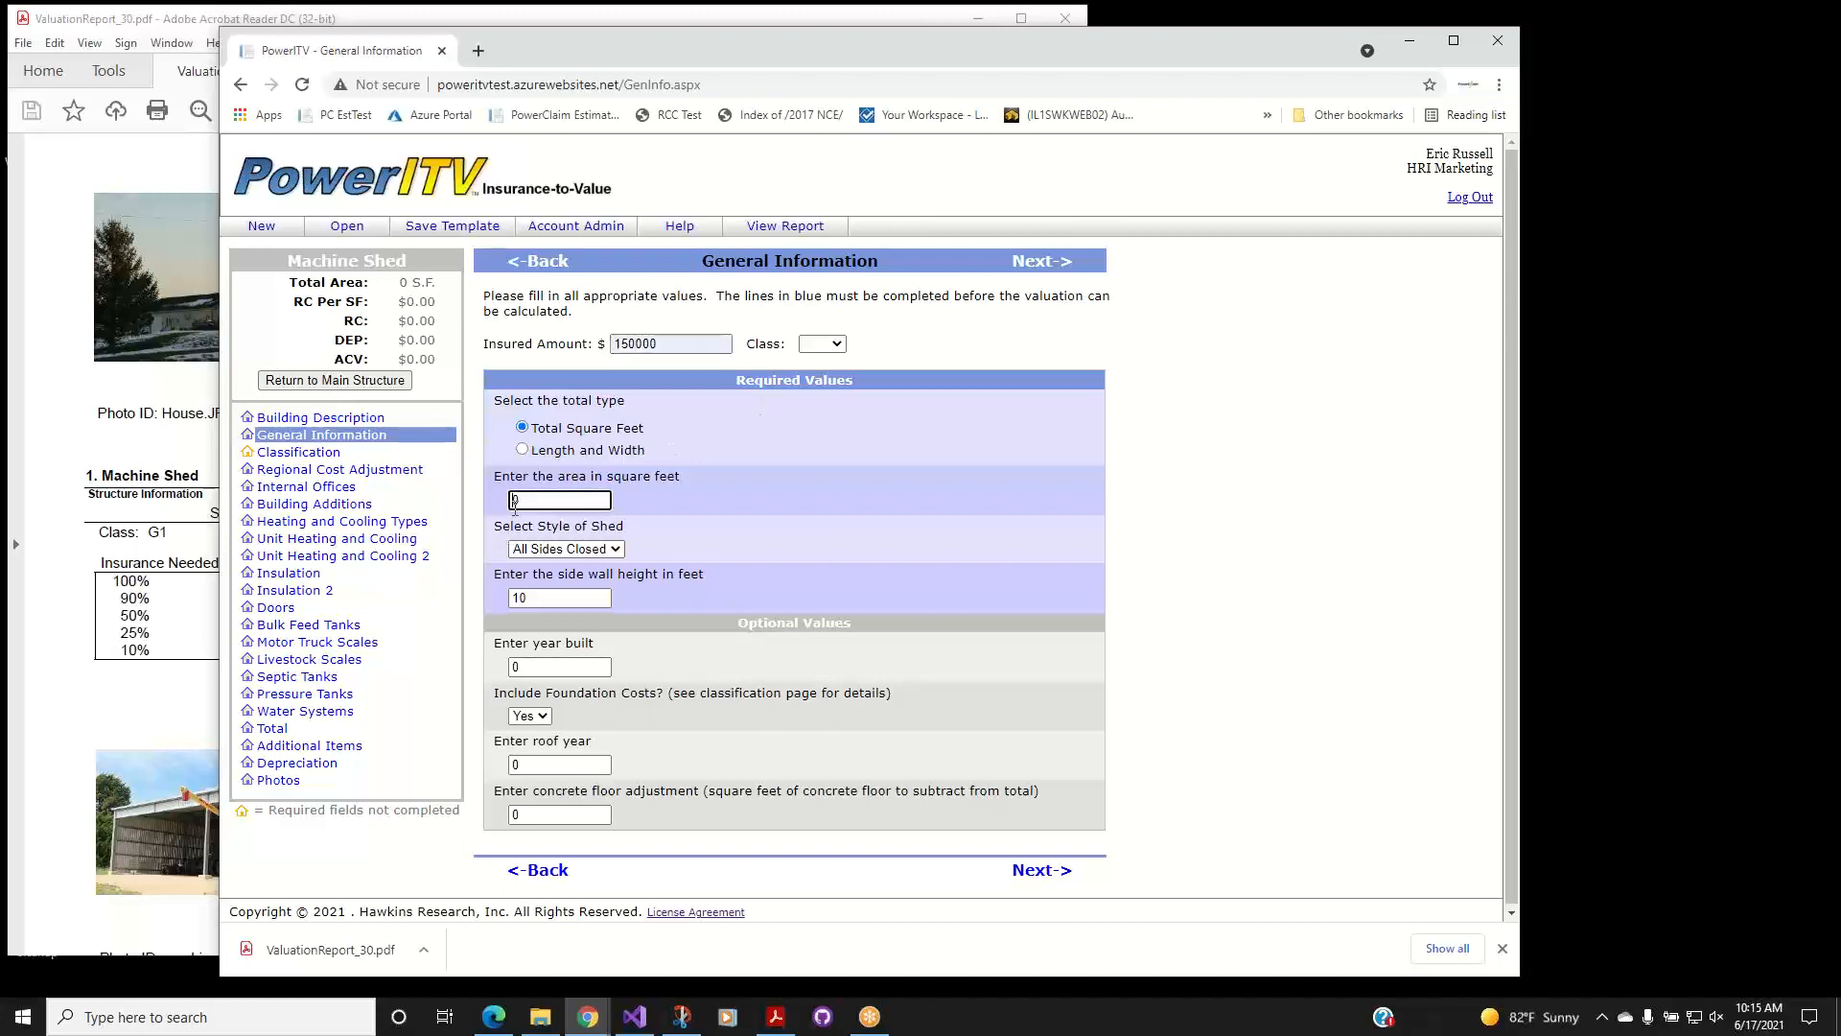
type("500")
Try the One Side Open style for the shed and set it back to All Sides Closed.
left_click(606, 553)
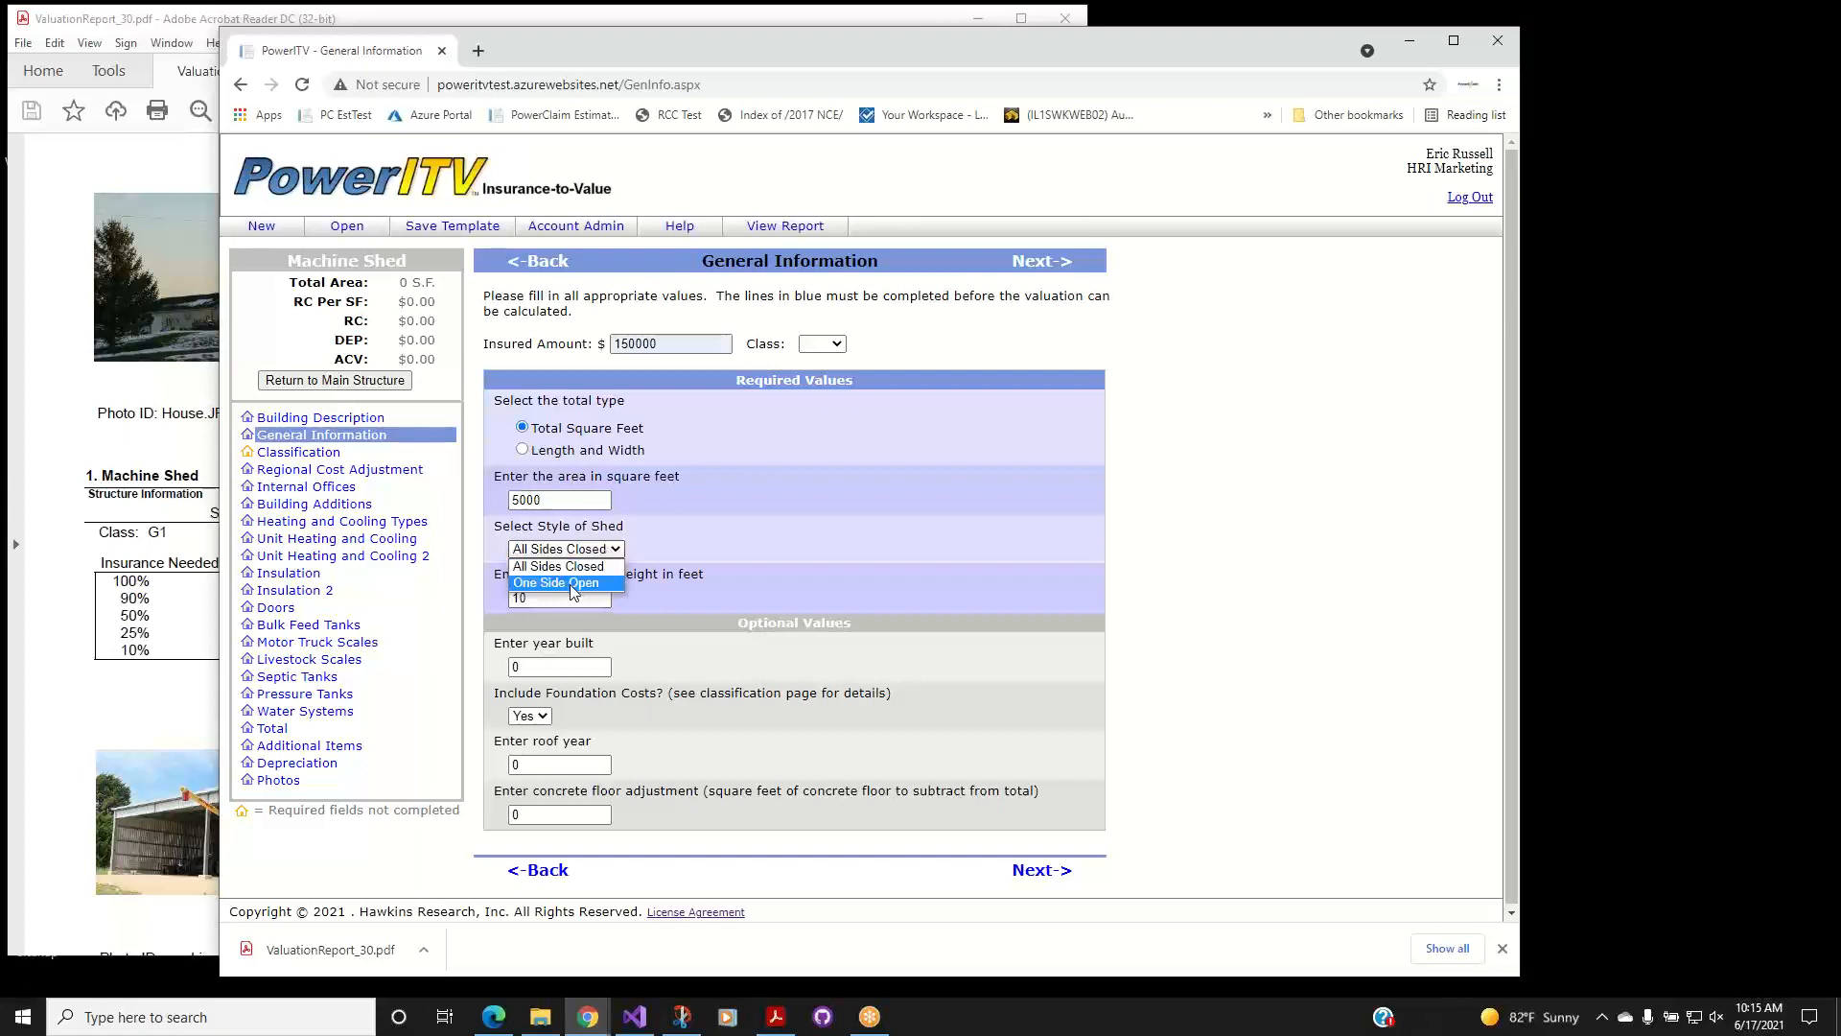
left_click(590, 583)
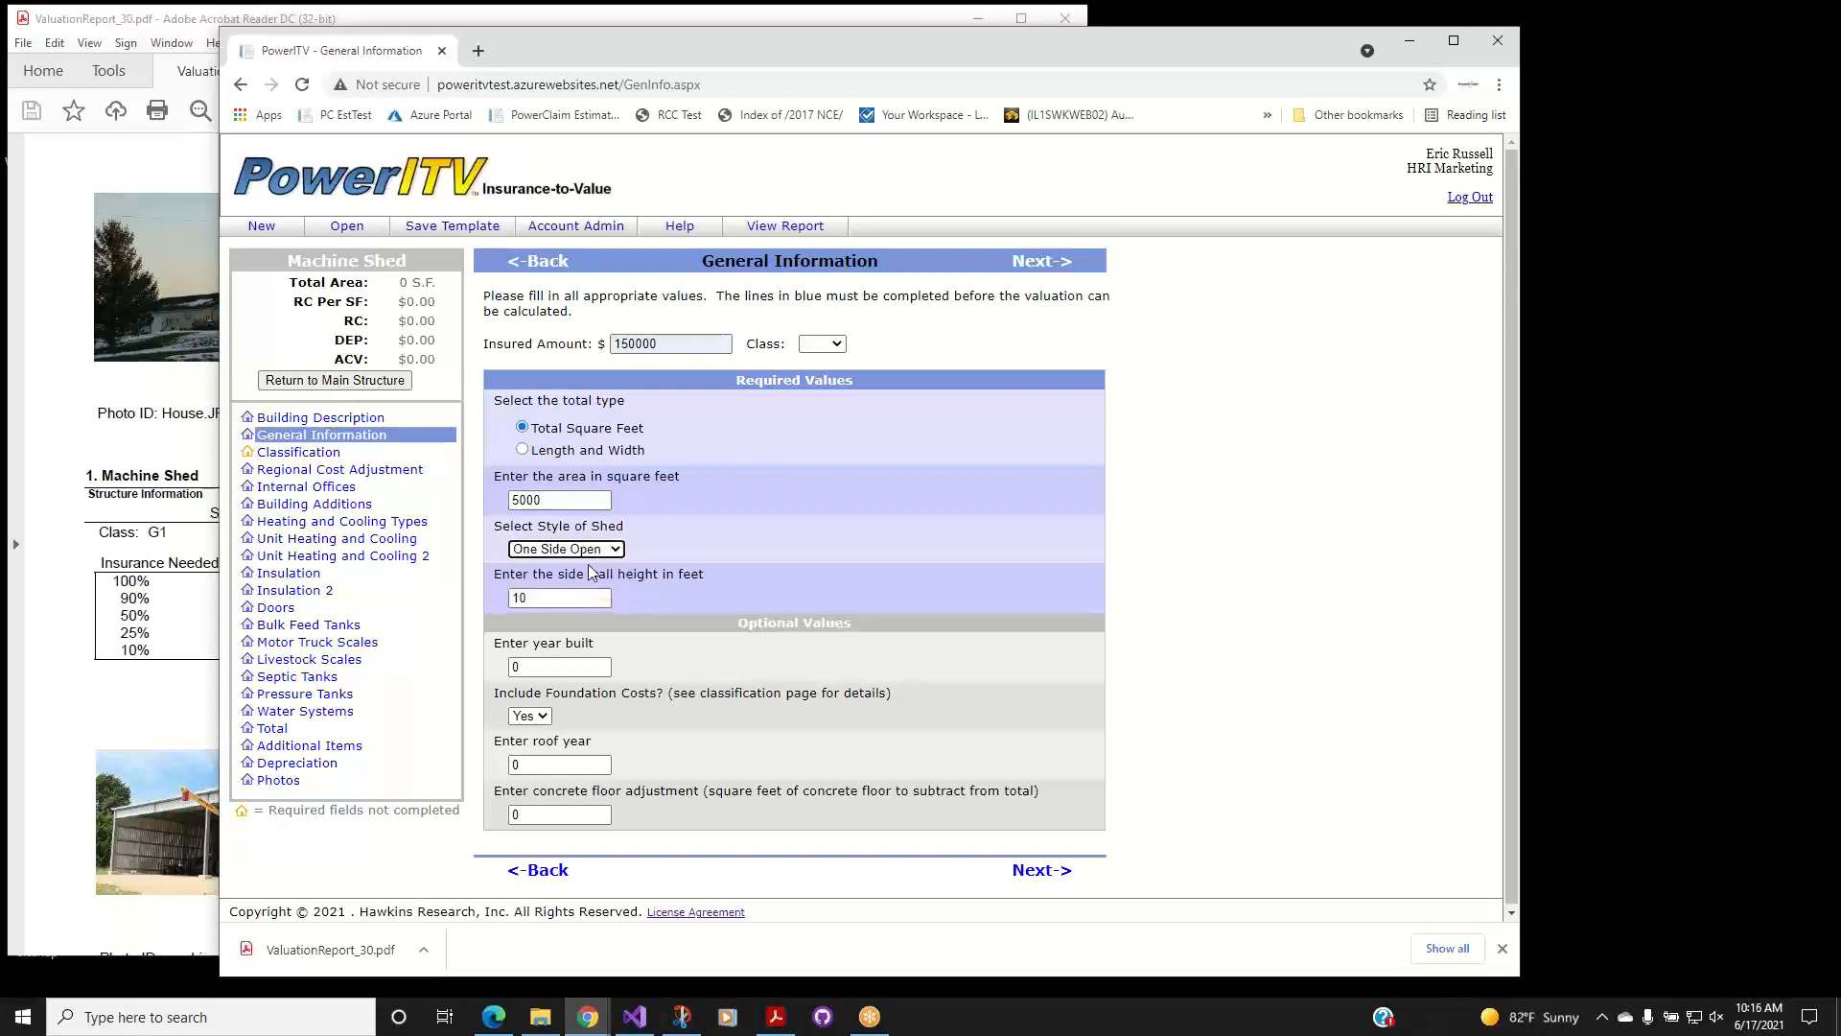
left_click(609, 555)
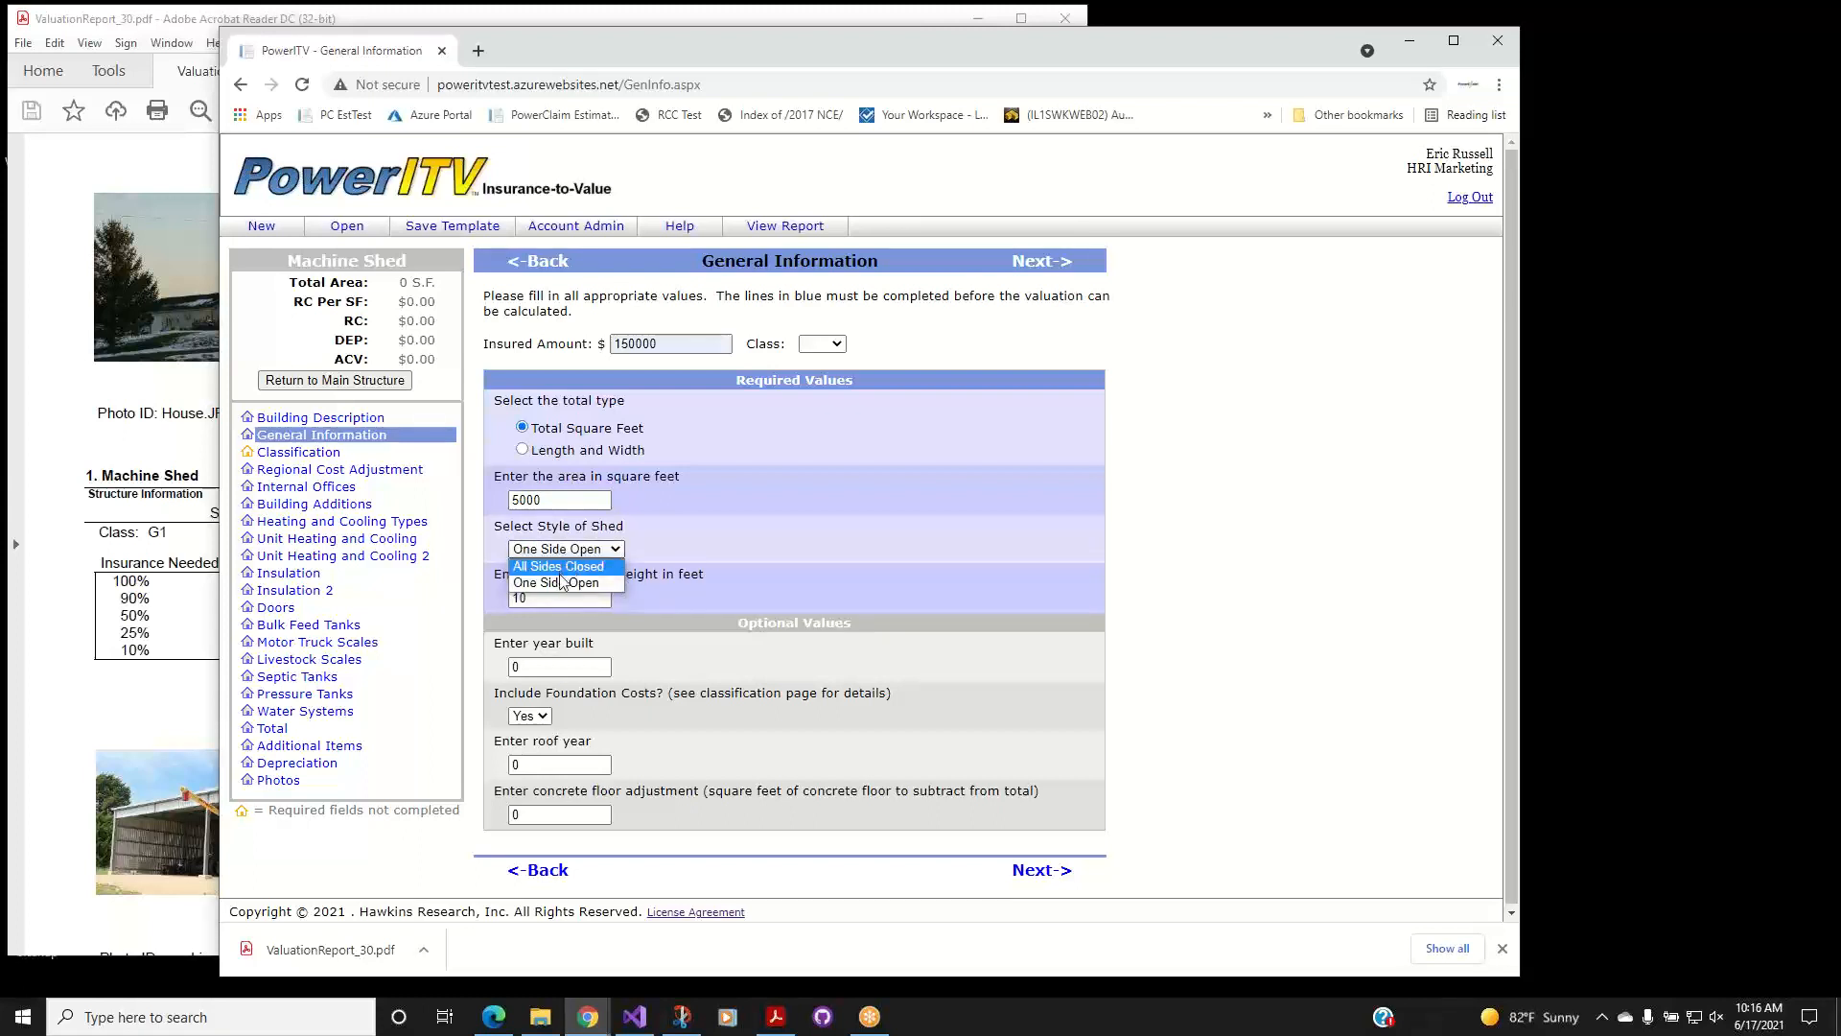
left_click(565, 582)
left_click(587, 554)
left_click(573, 576)
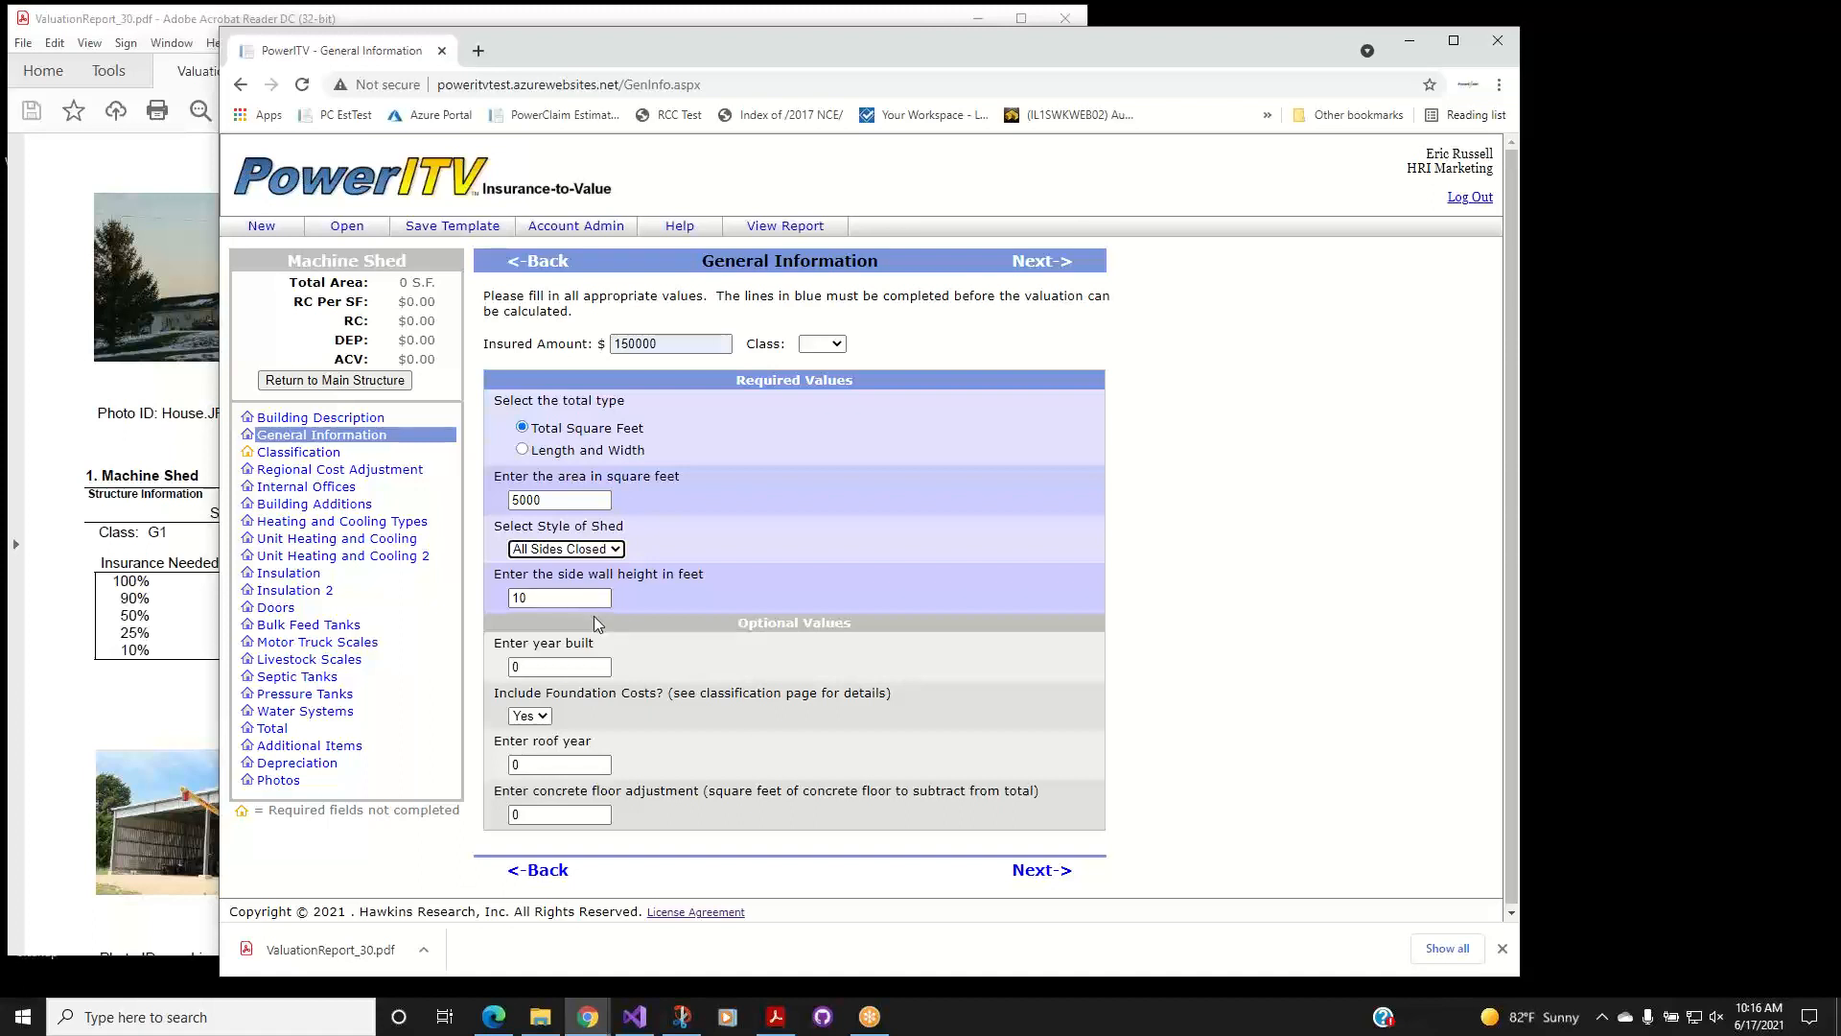
Set the Machine Shed's class to G1.
left_click(838, 347)
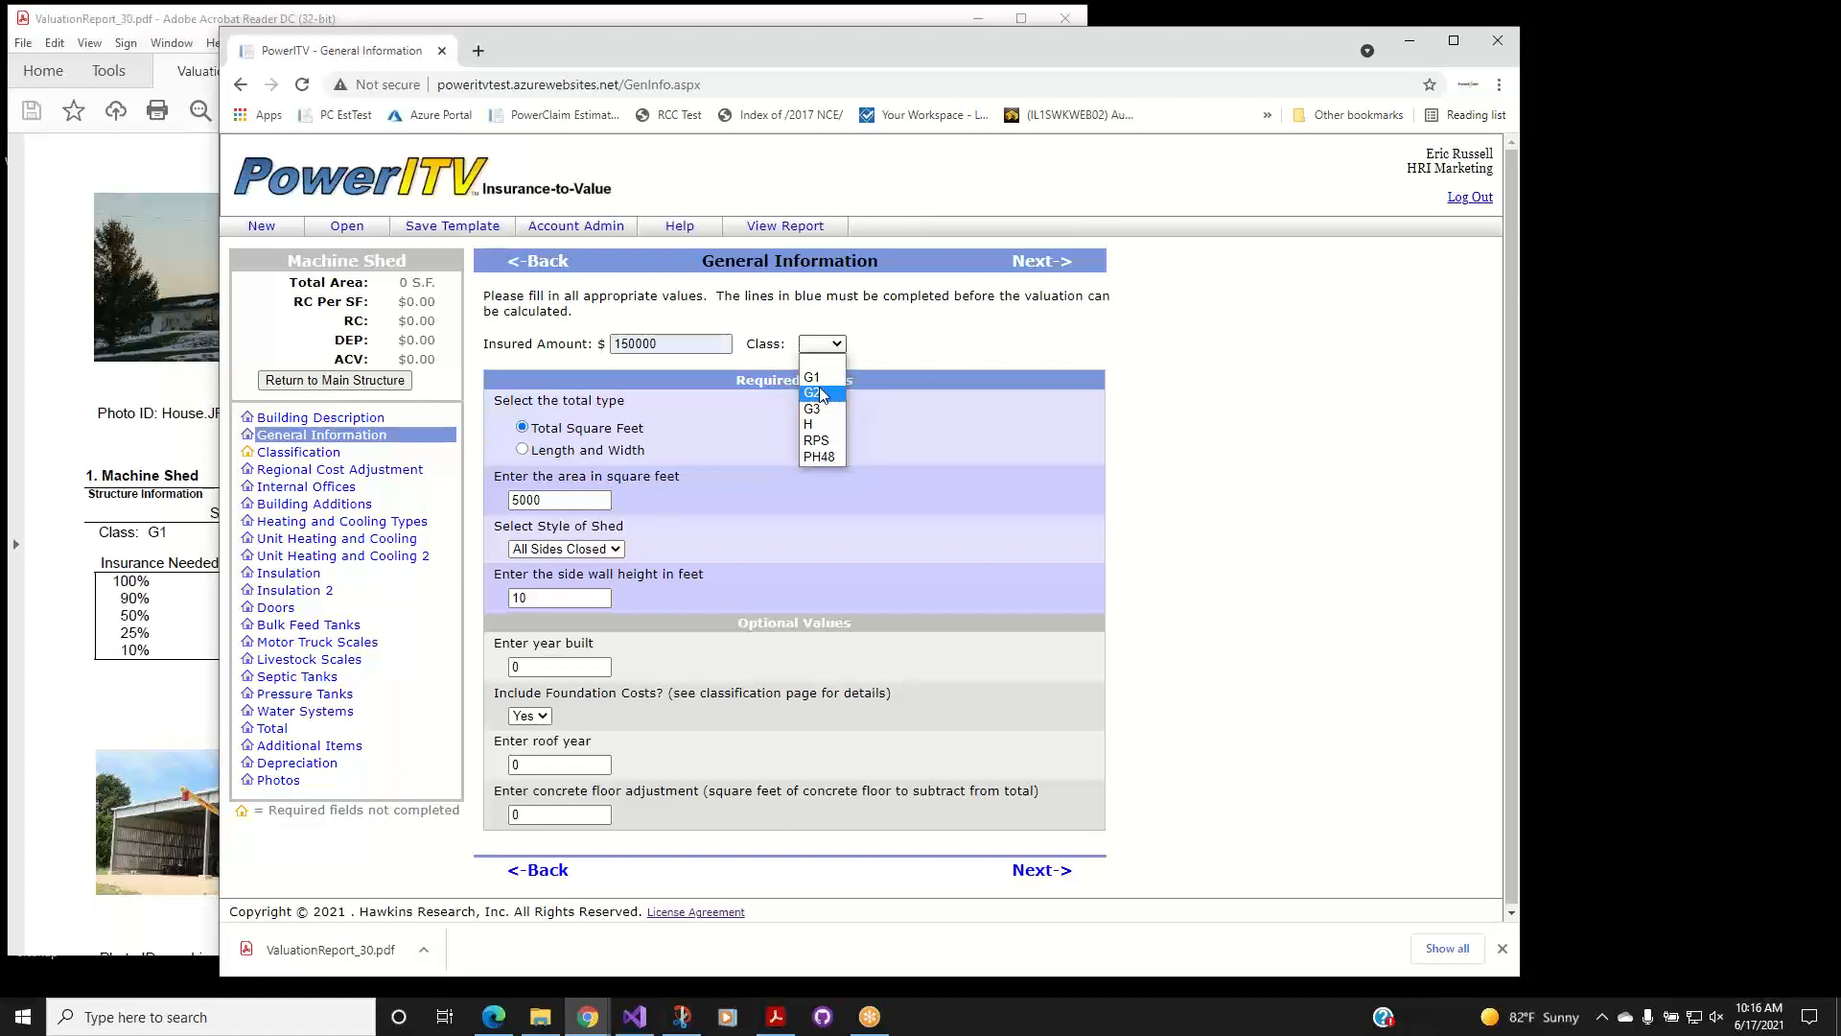
left_click(818, 378)
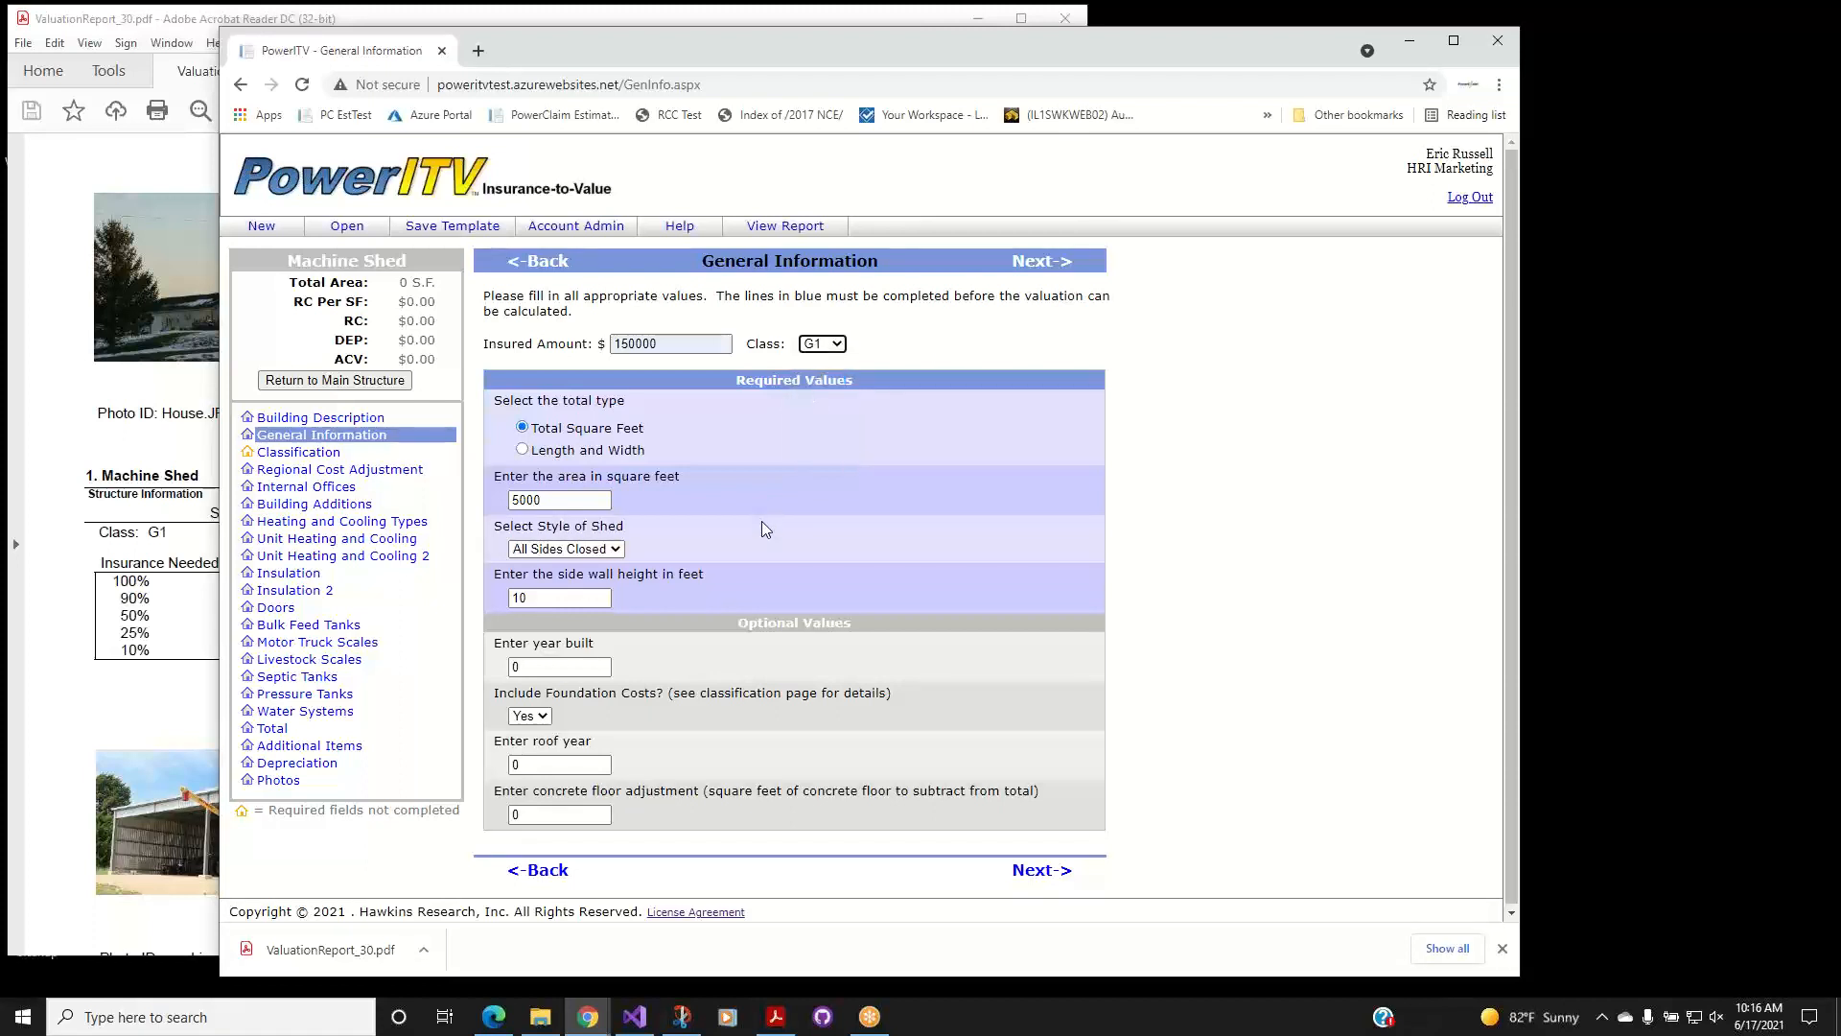
Check the Machine Shed's class line in the PDF report, and continue to the Classification page in PowerITV.
left_click(168, 533)
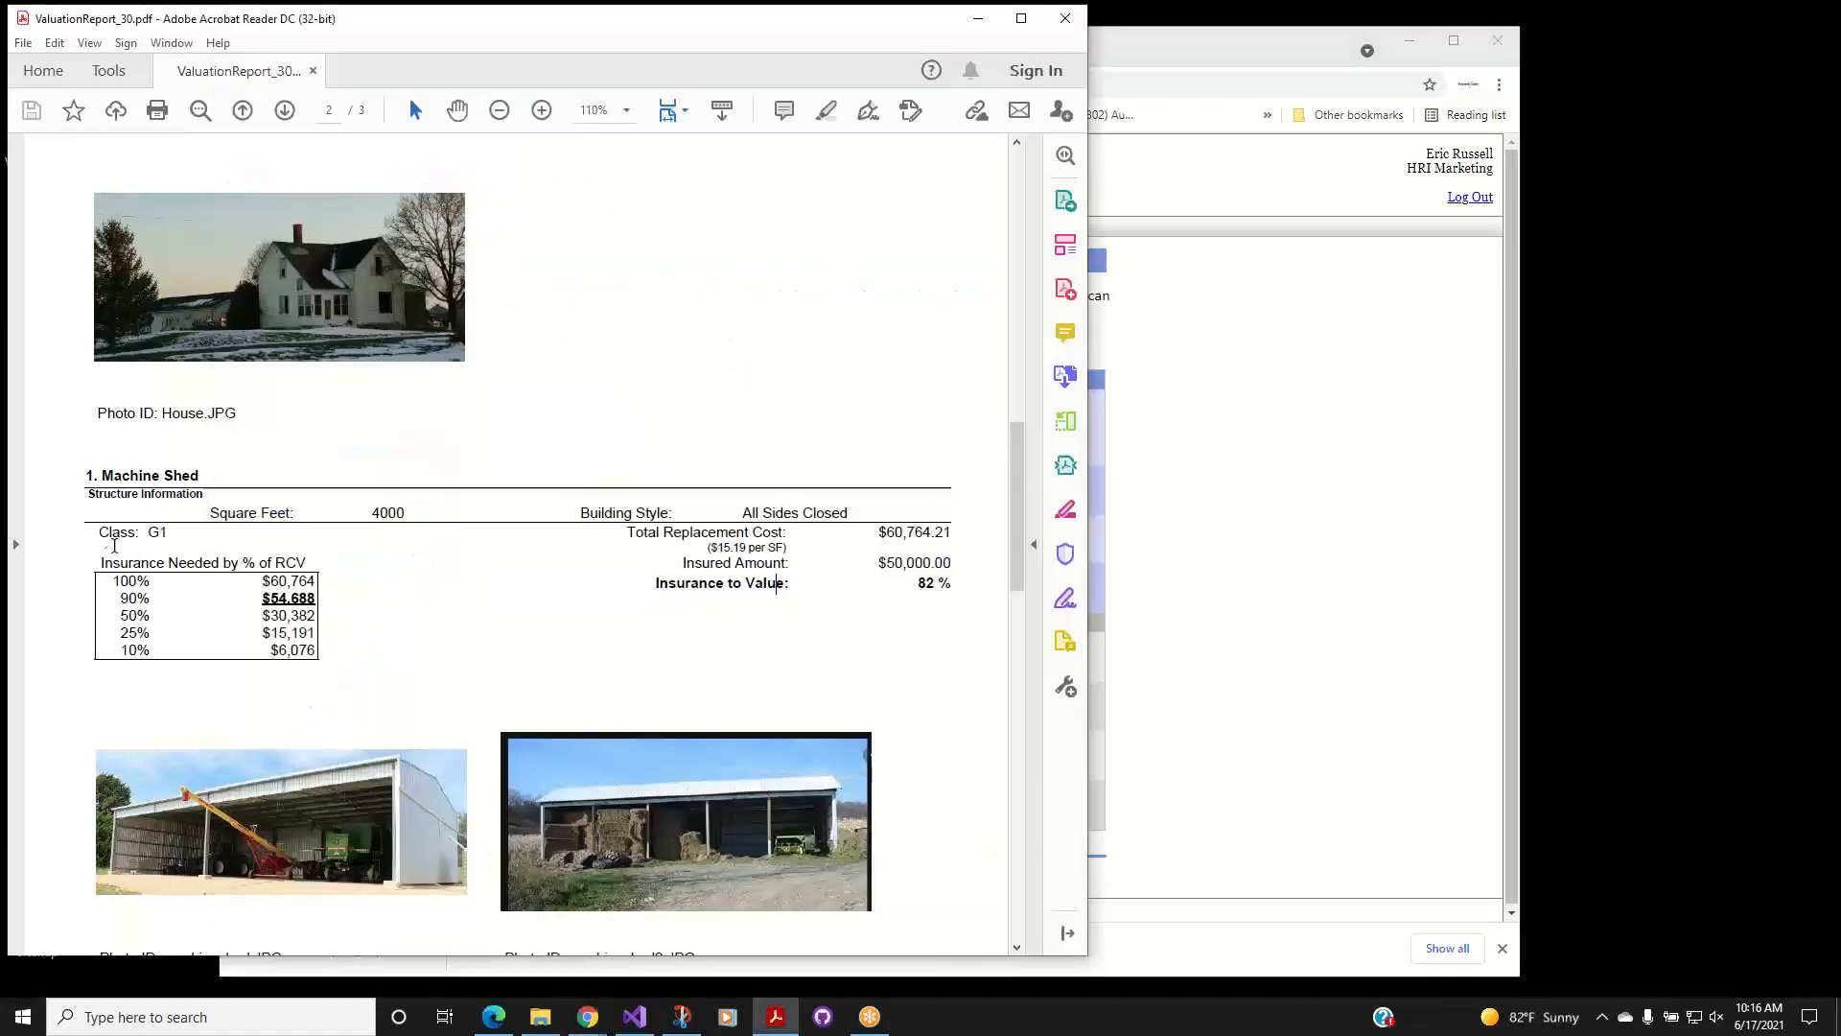
left_click_drag(98, 533, 169, 534)
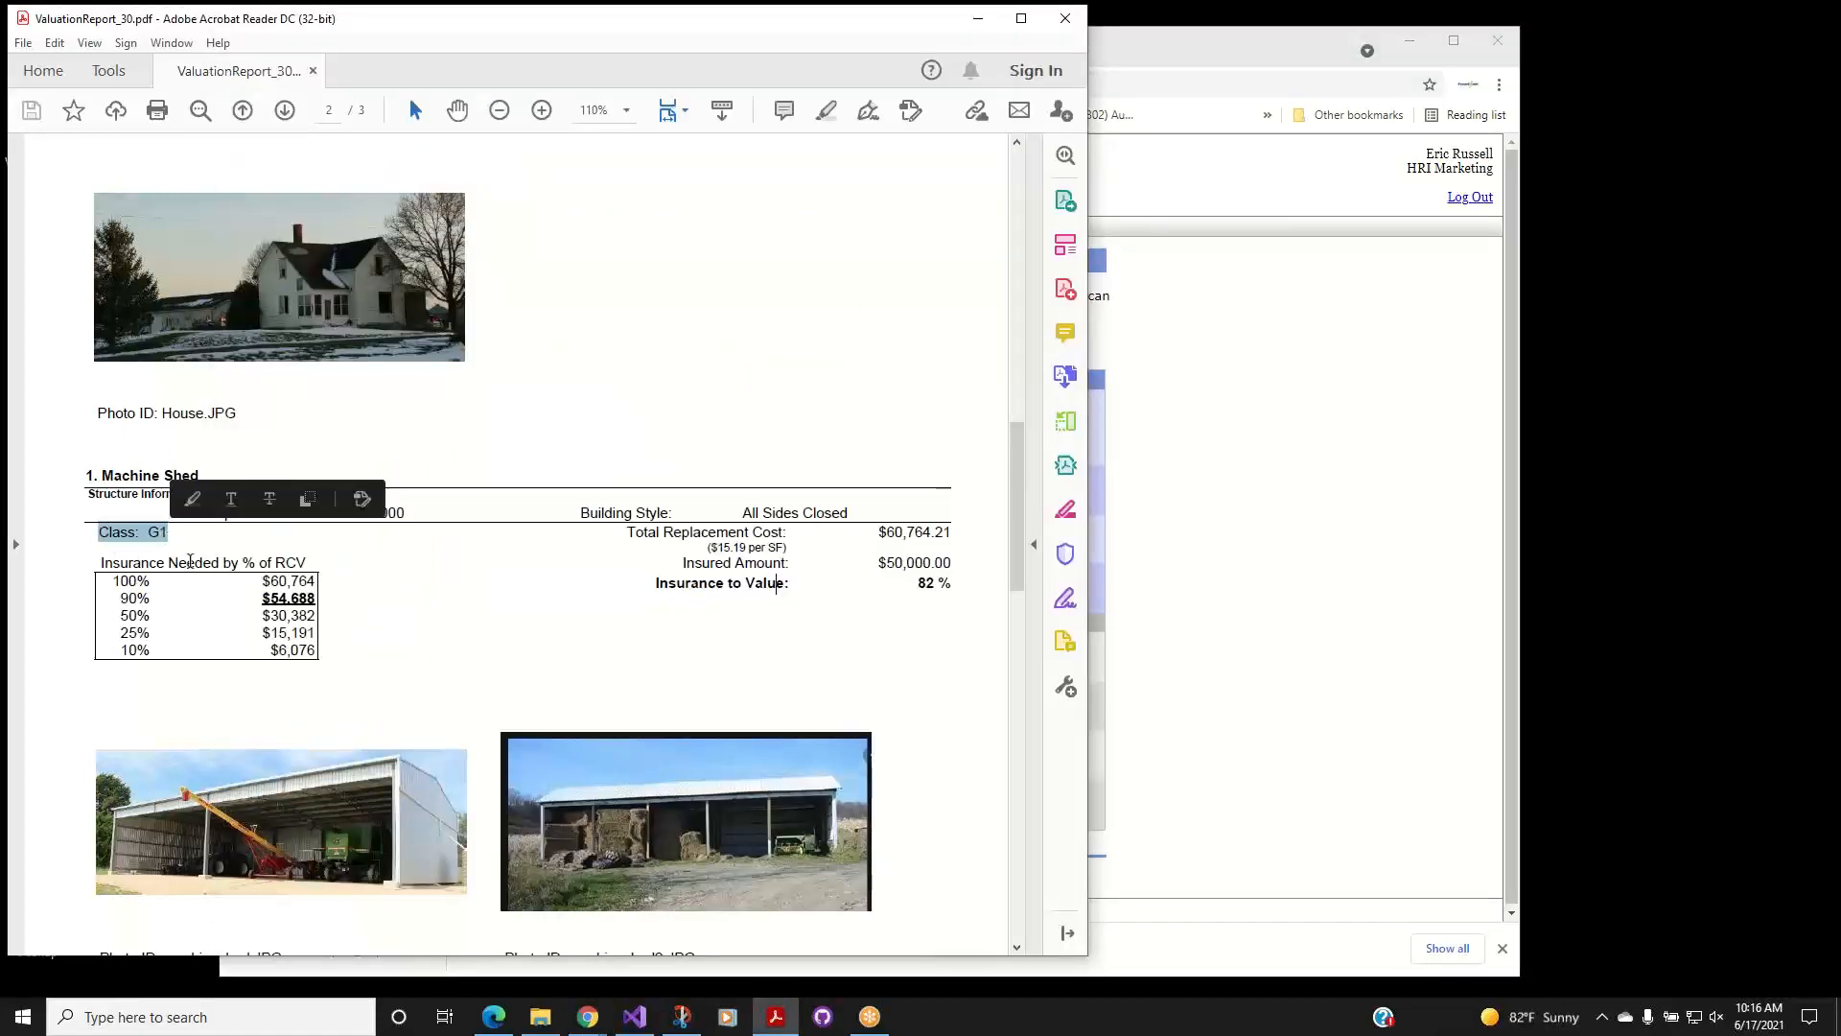
left_click(1164, 54)
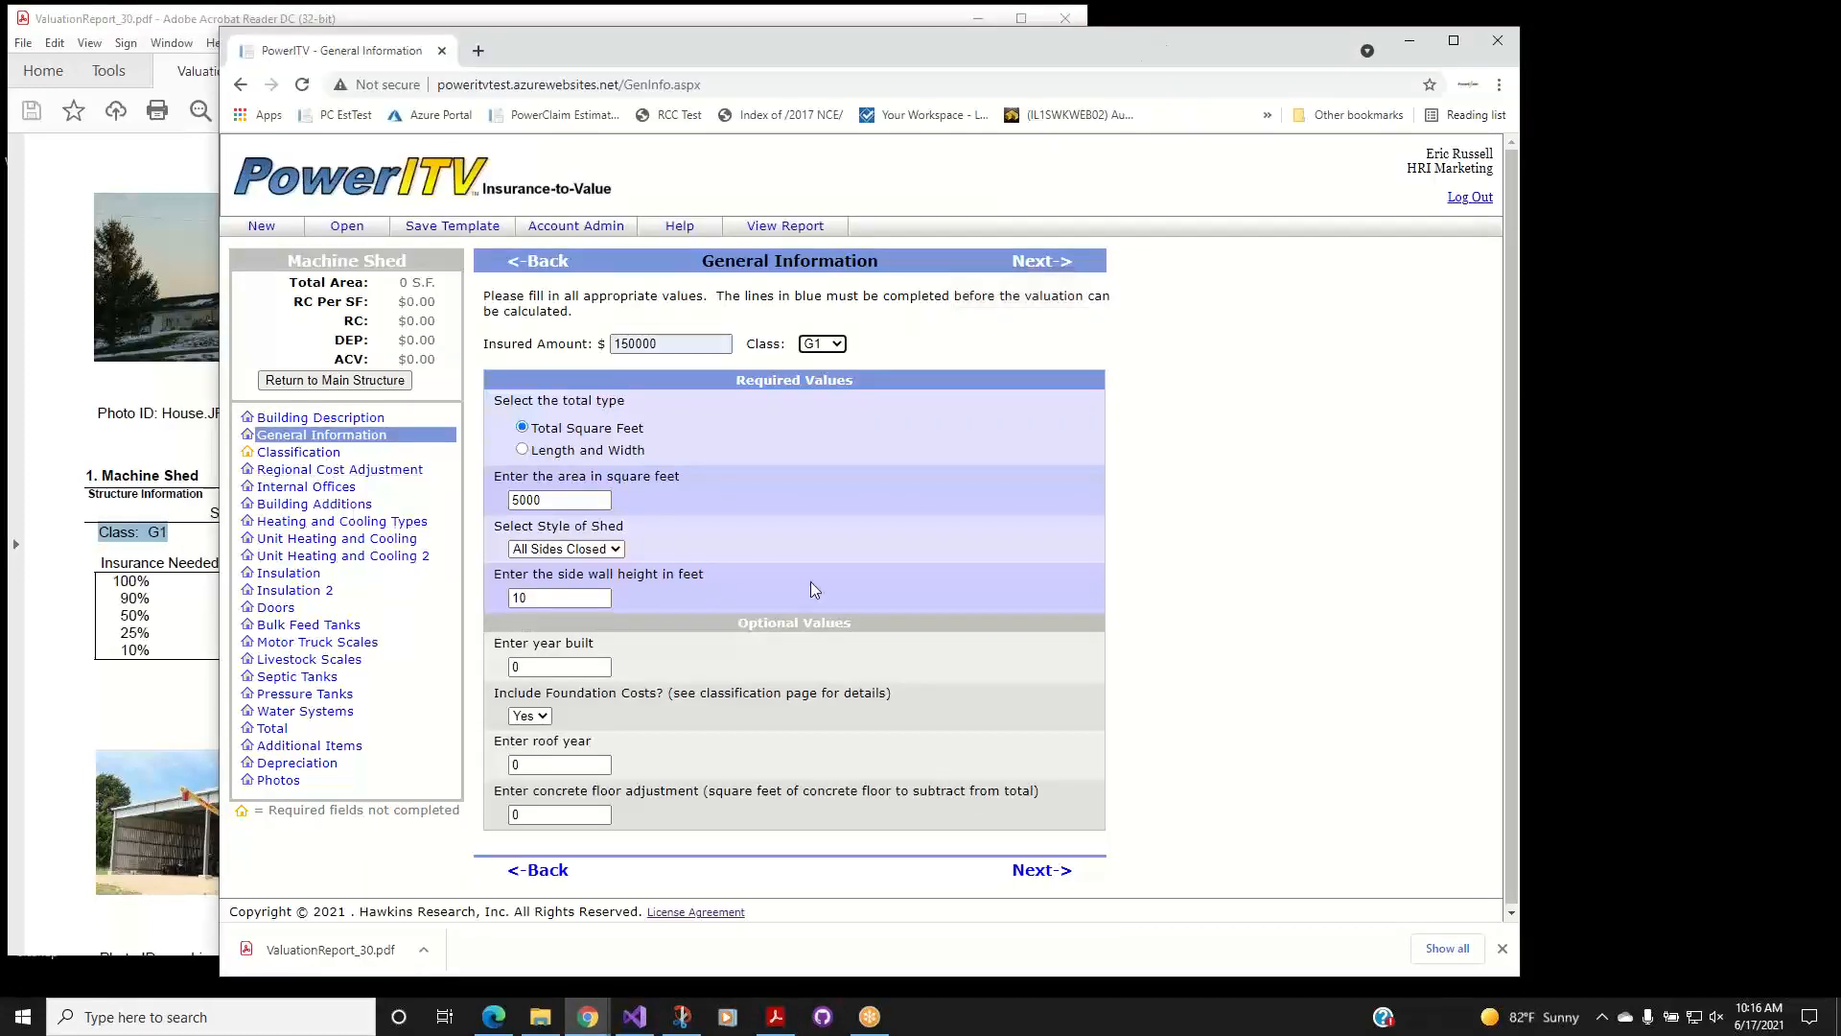
left_click(1031, 874)
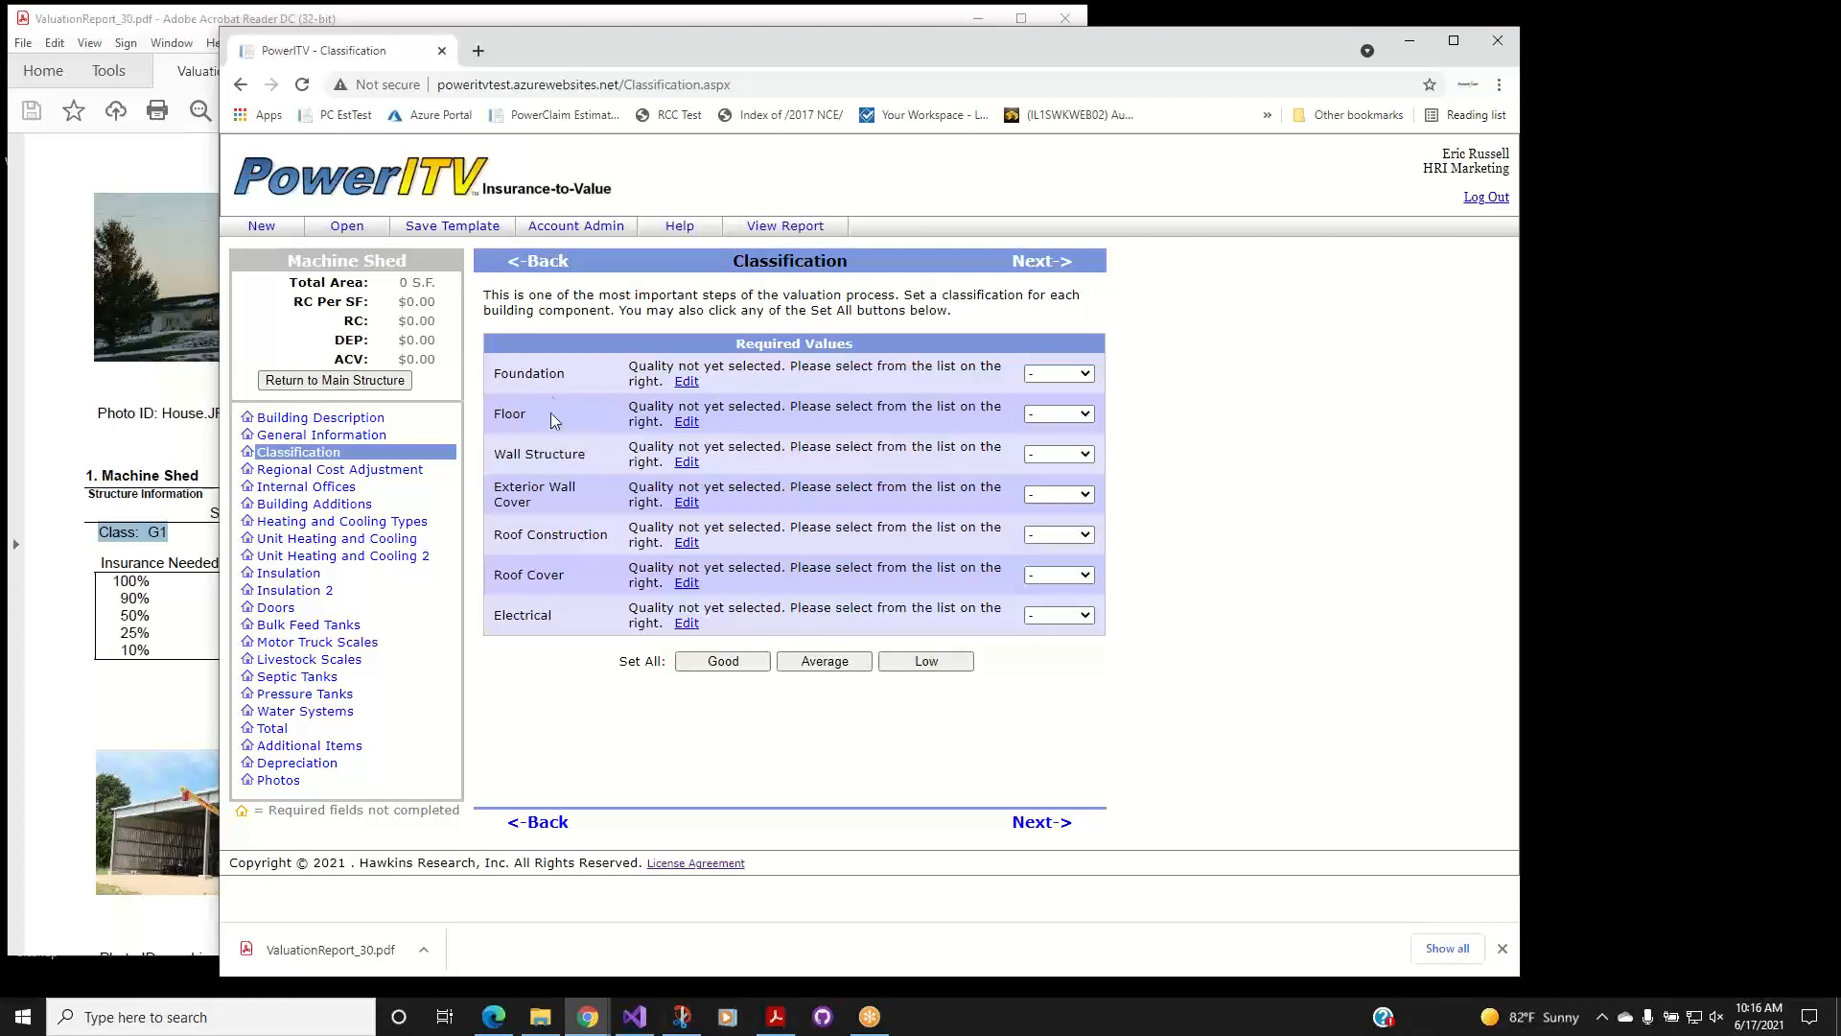
Classify all Machine Shed components as Low quality except Electrical, set that one to Good, and refresh the valuation totals.
left_click(1086, 375)
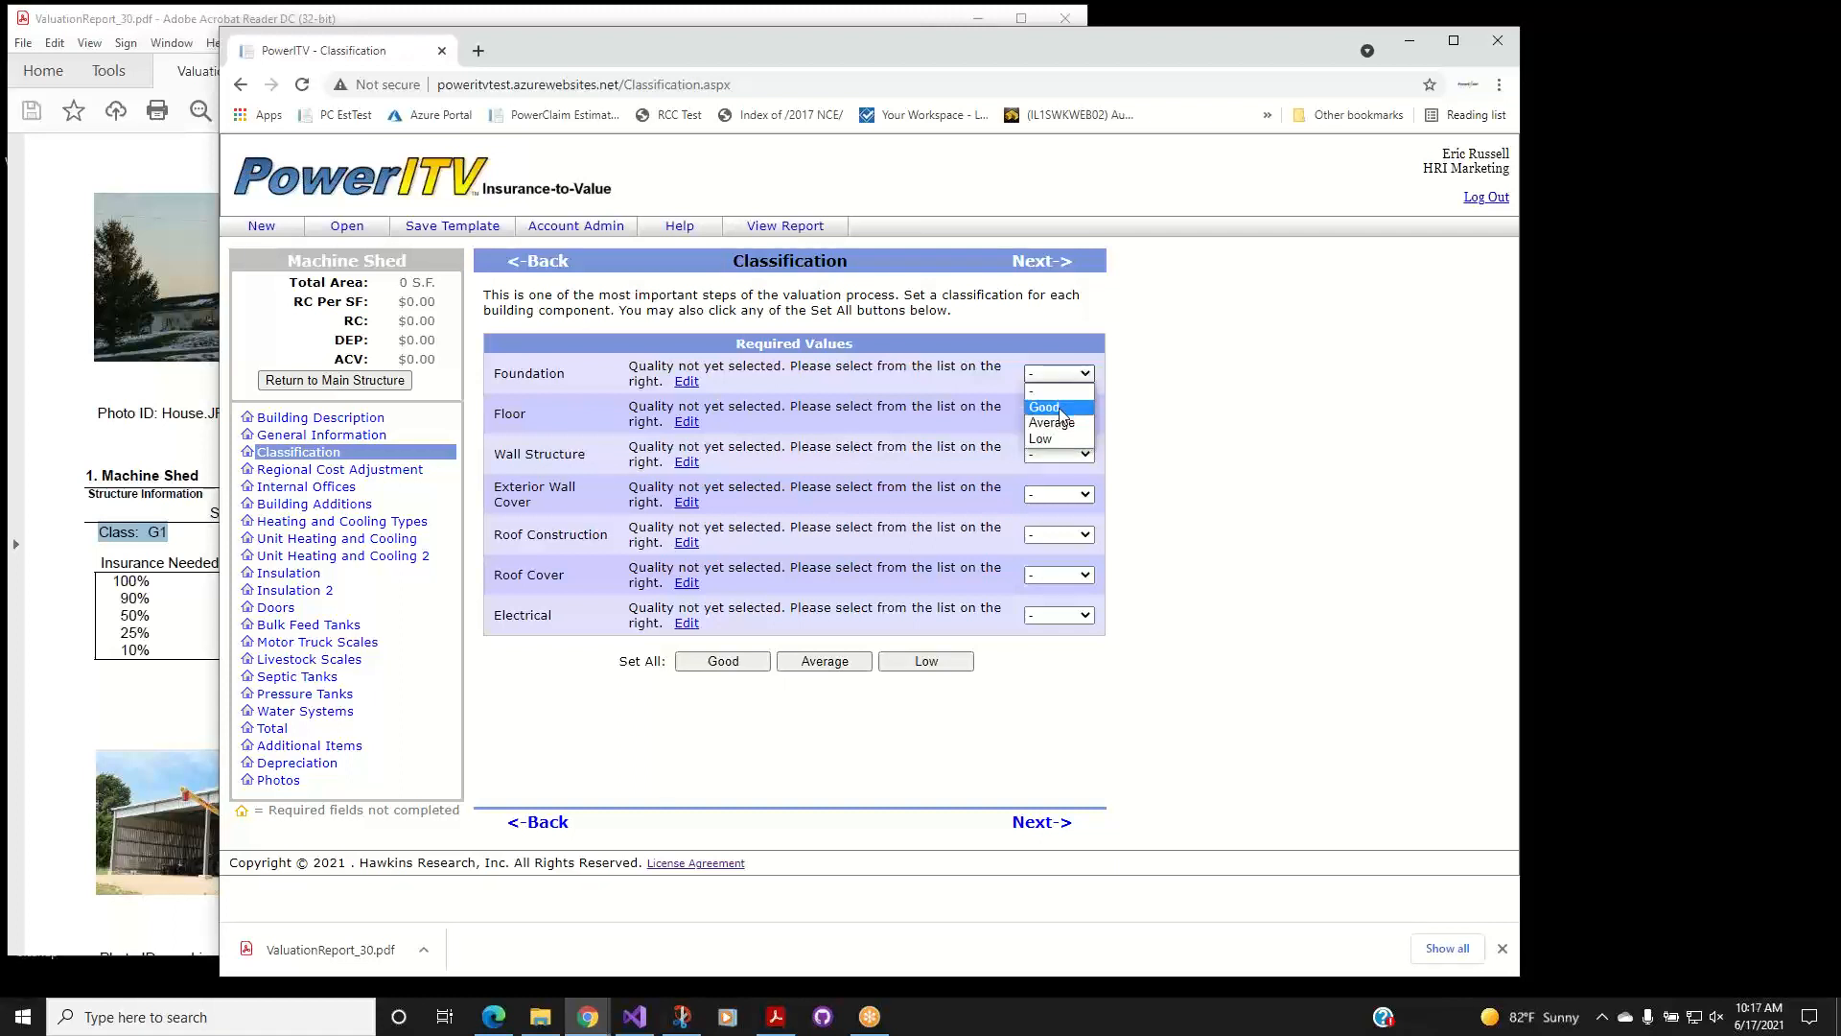
left_click(1060, 408)
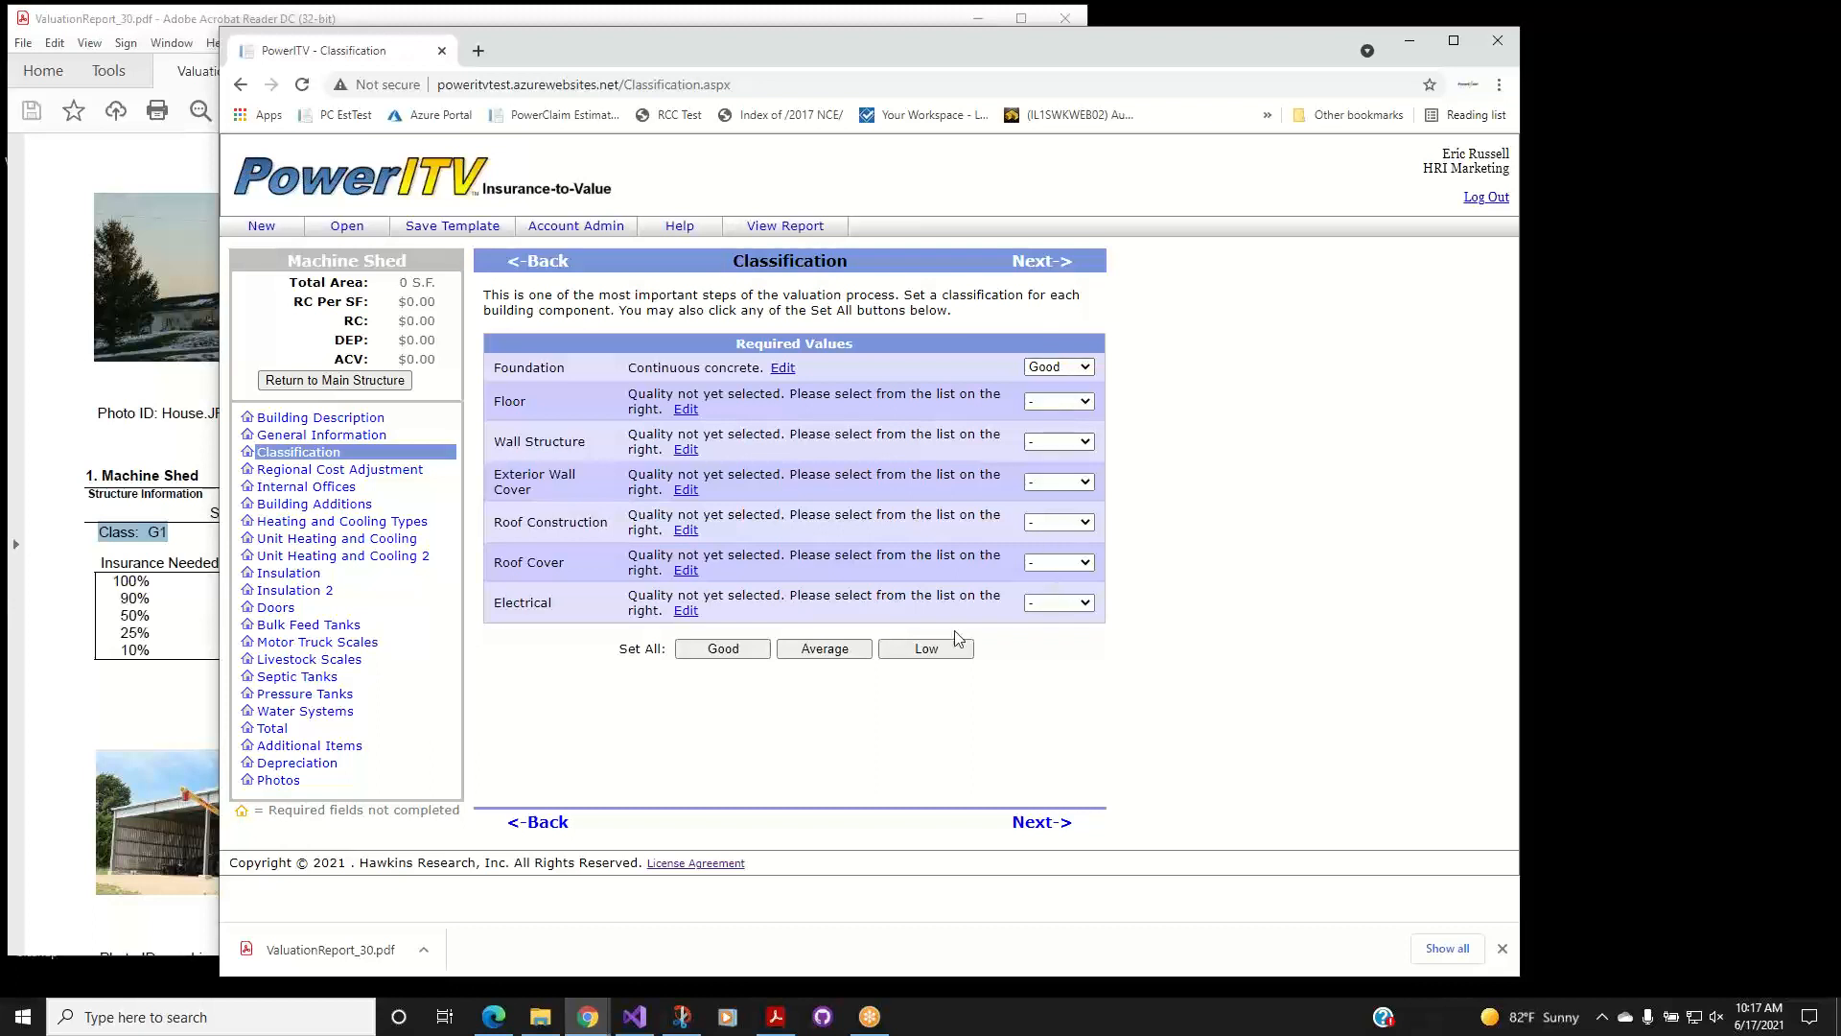
left_click(926, 651)
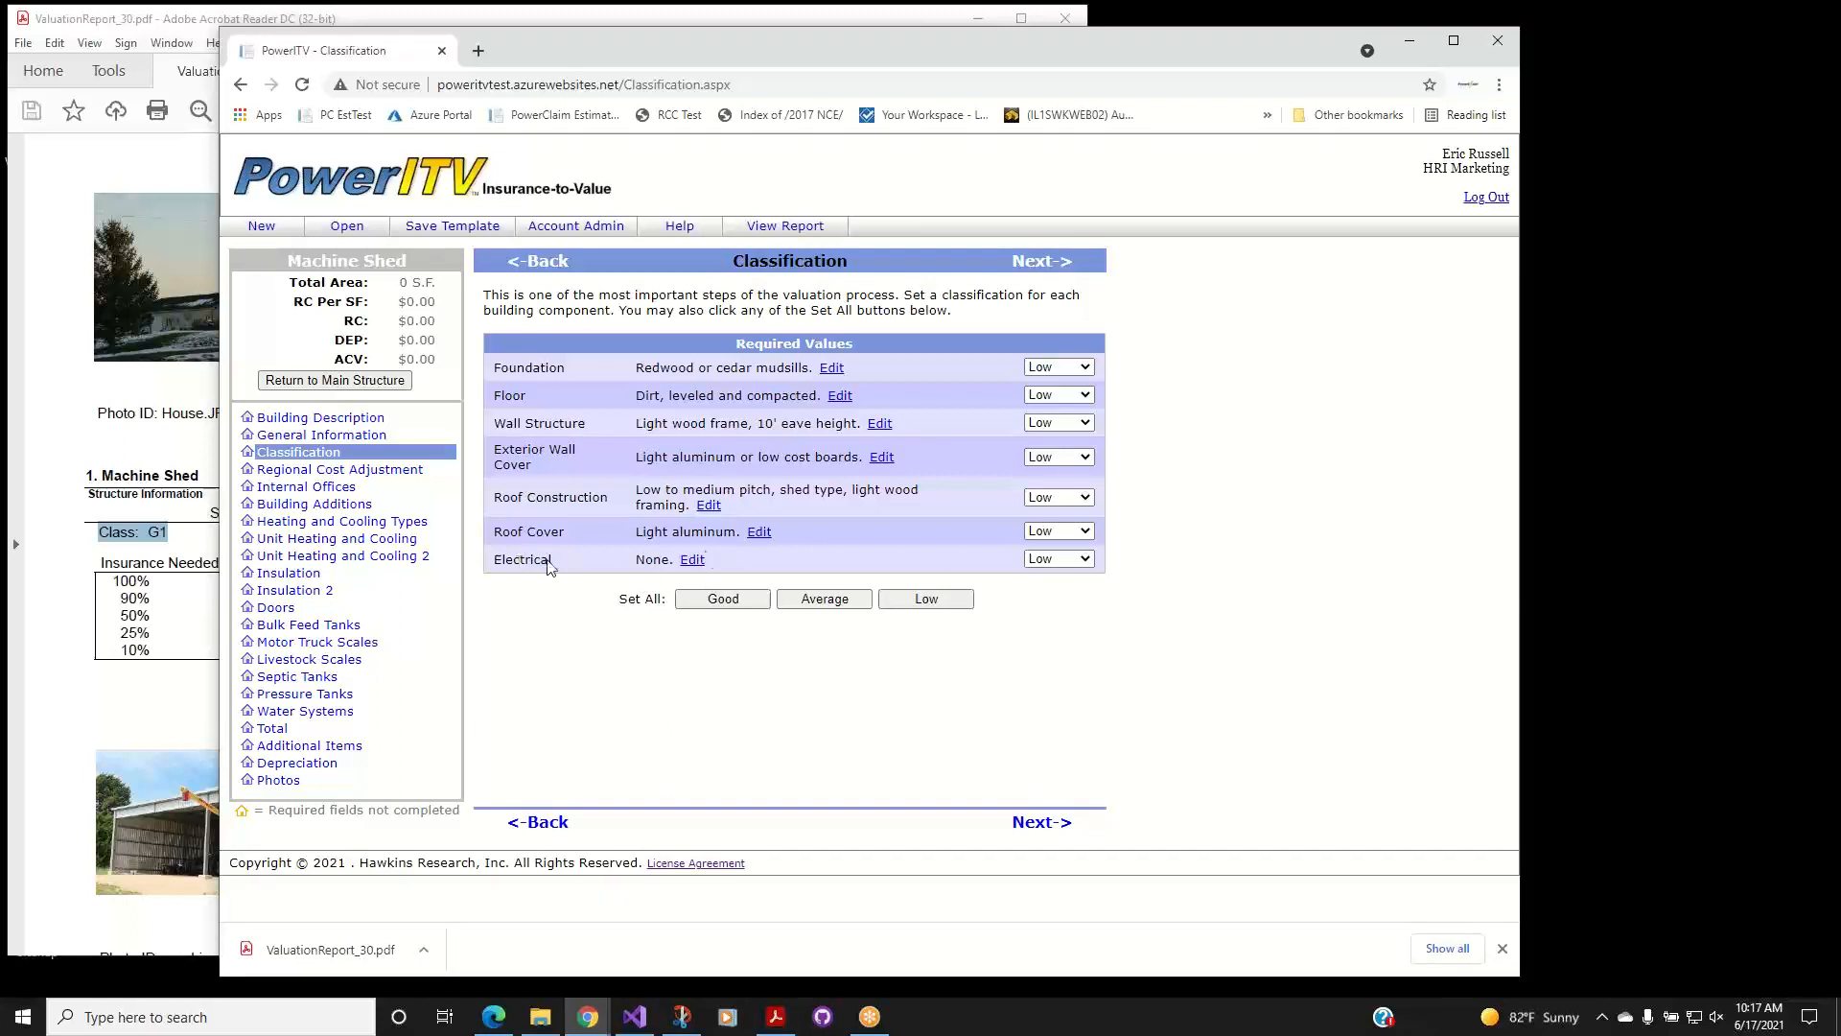
left_click(1084, 560)
left_click(1055, 577)
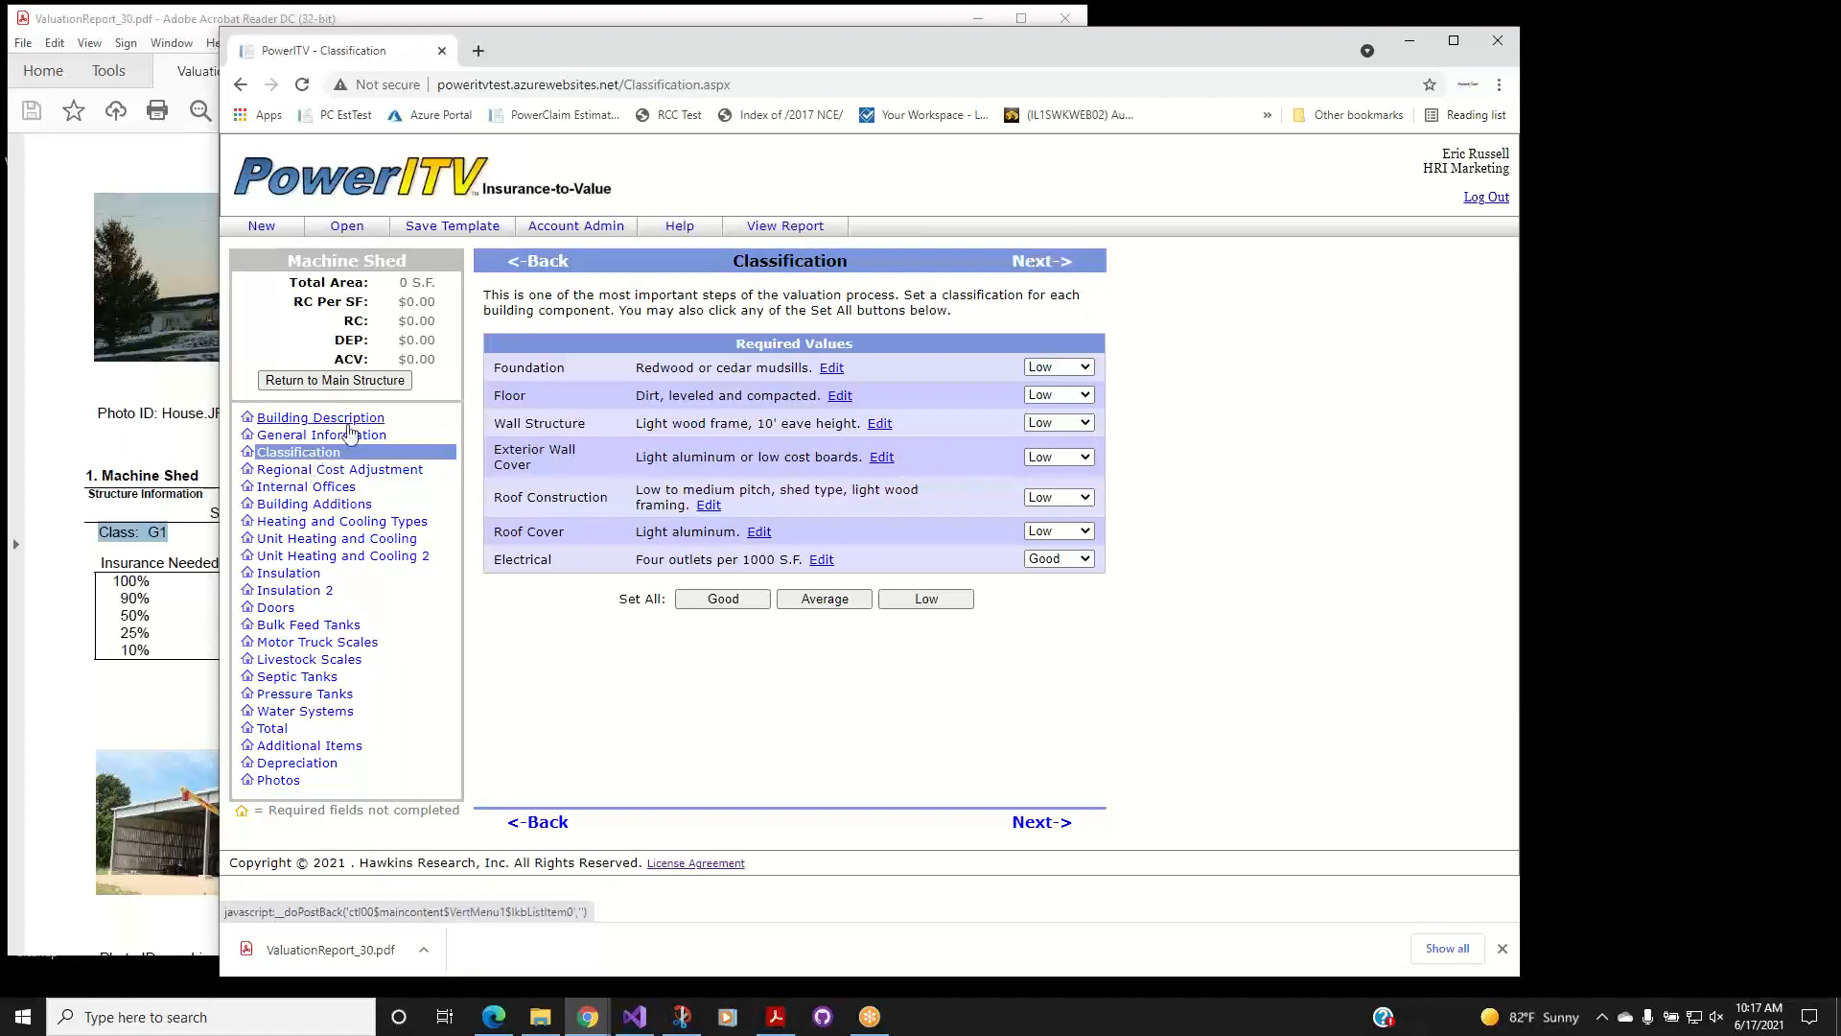
left_click(305, 454)
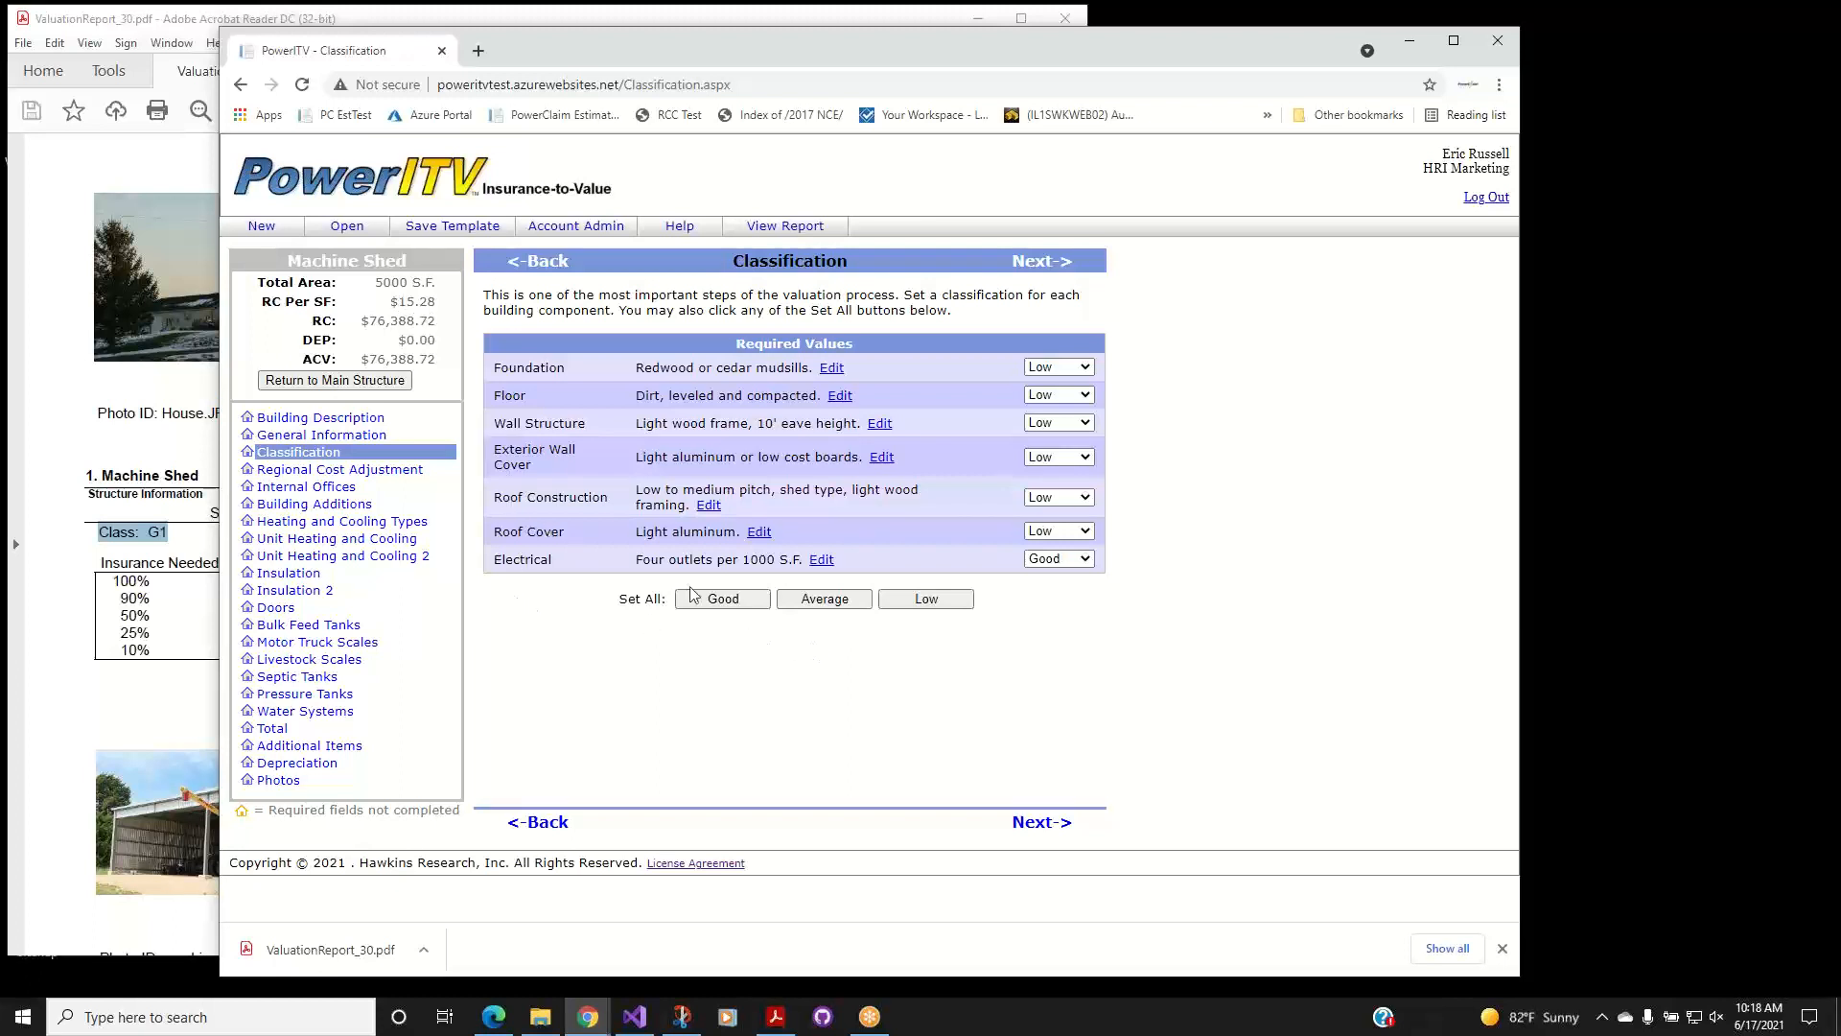
Generate the valuation report, save it to the Desktop as ValuationReport_38.pdf and open it.
left_click(803, 229)
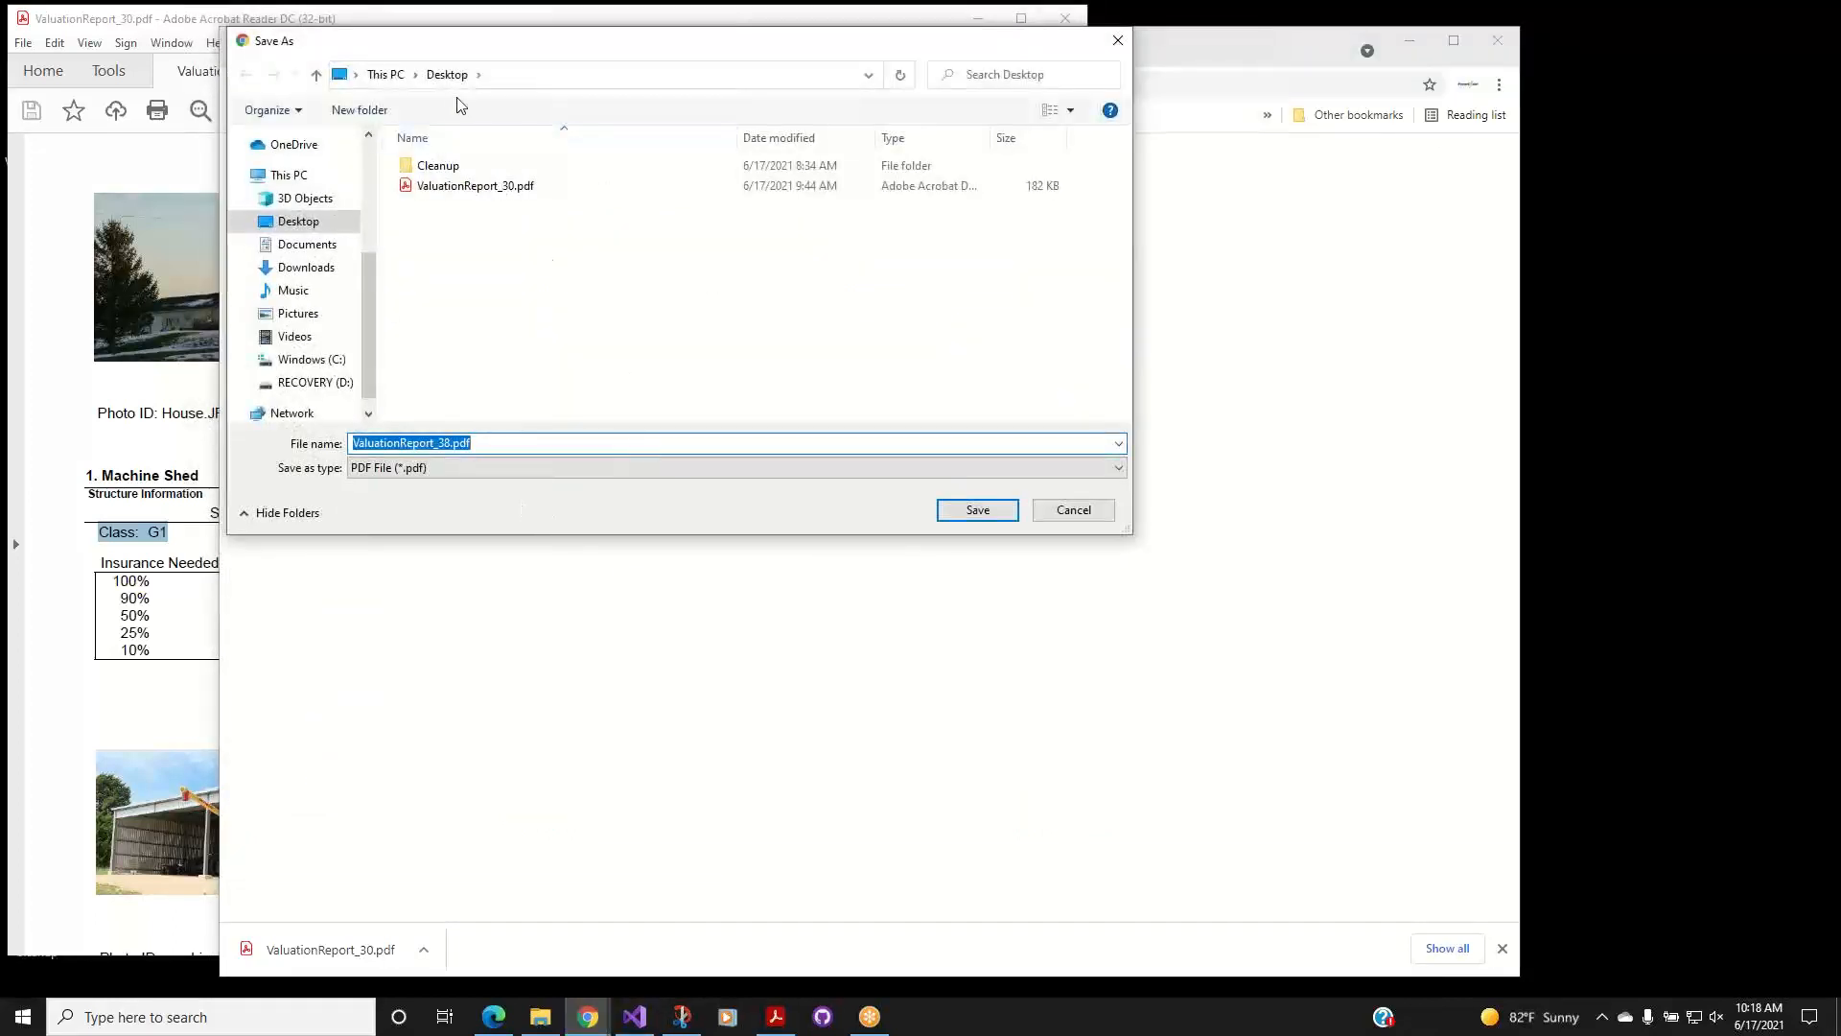
left_click(972, 509)
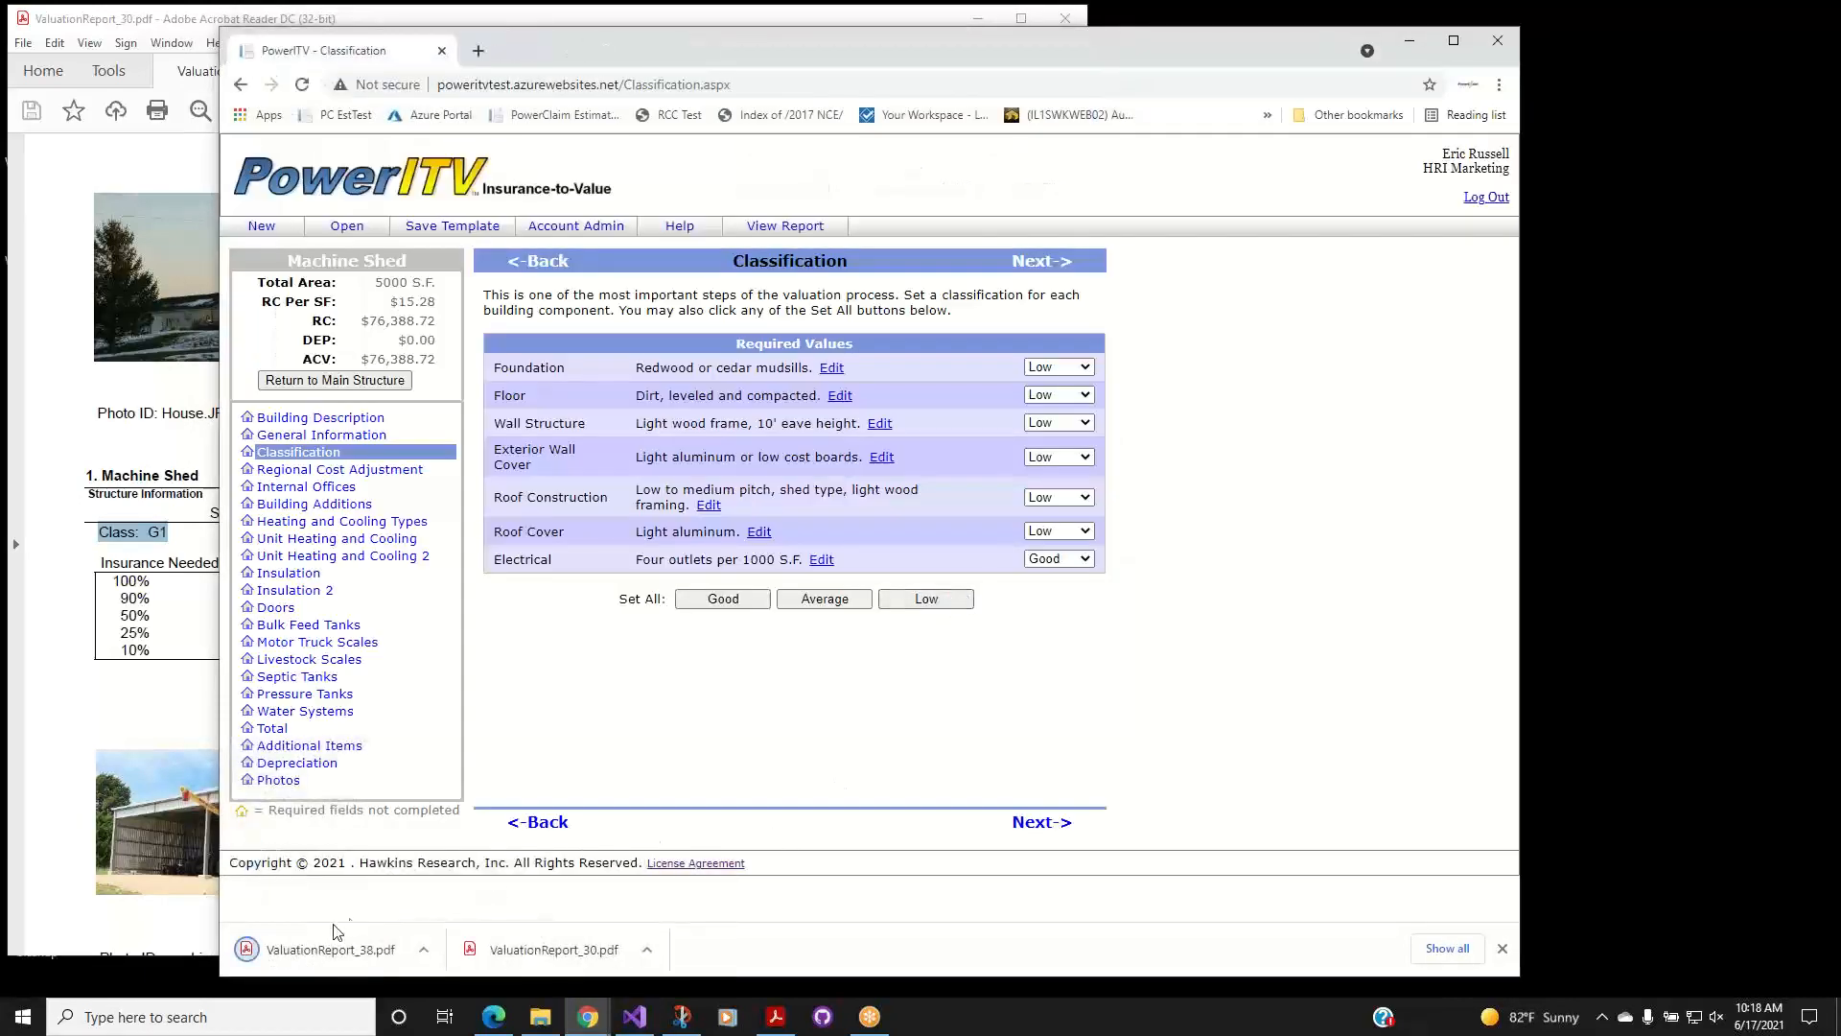
left_click(325, 952)
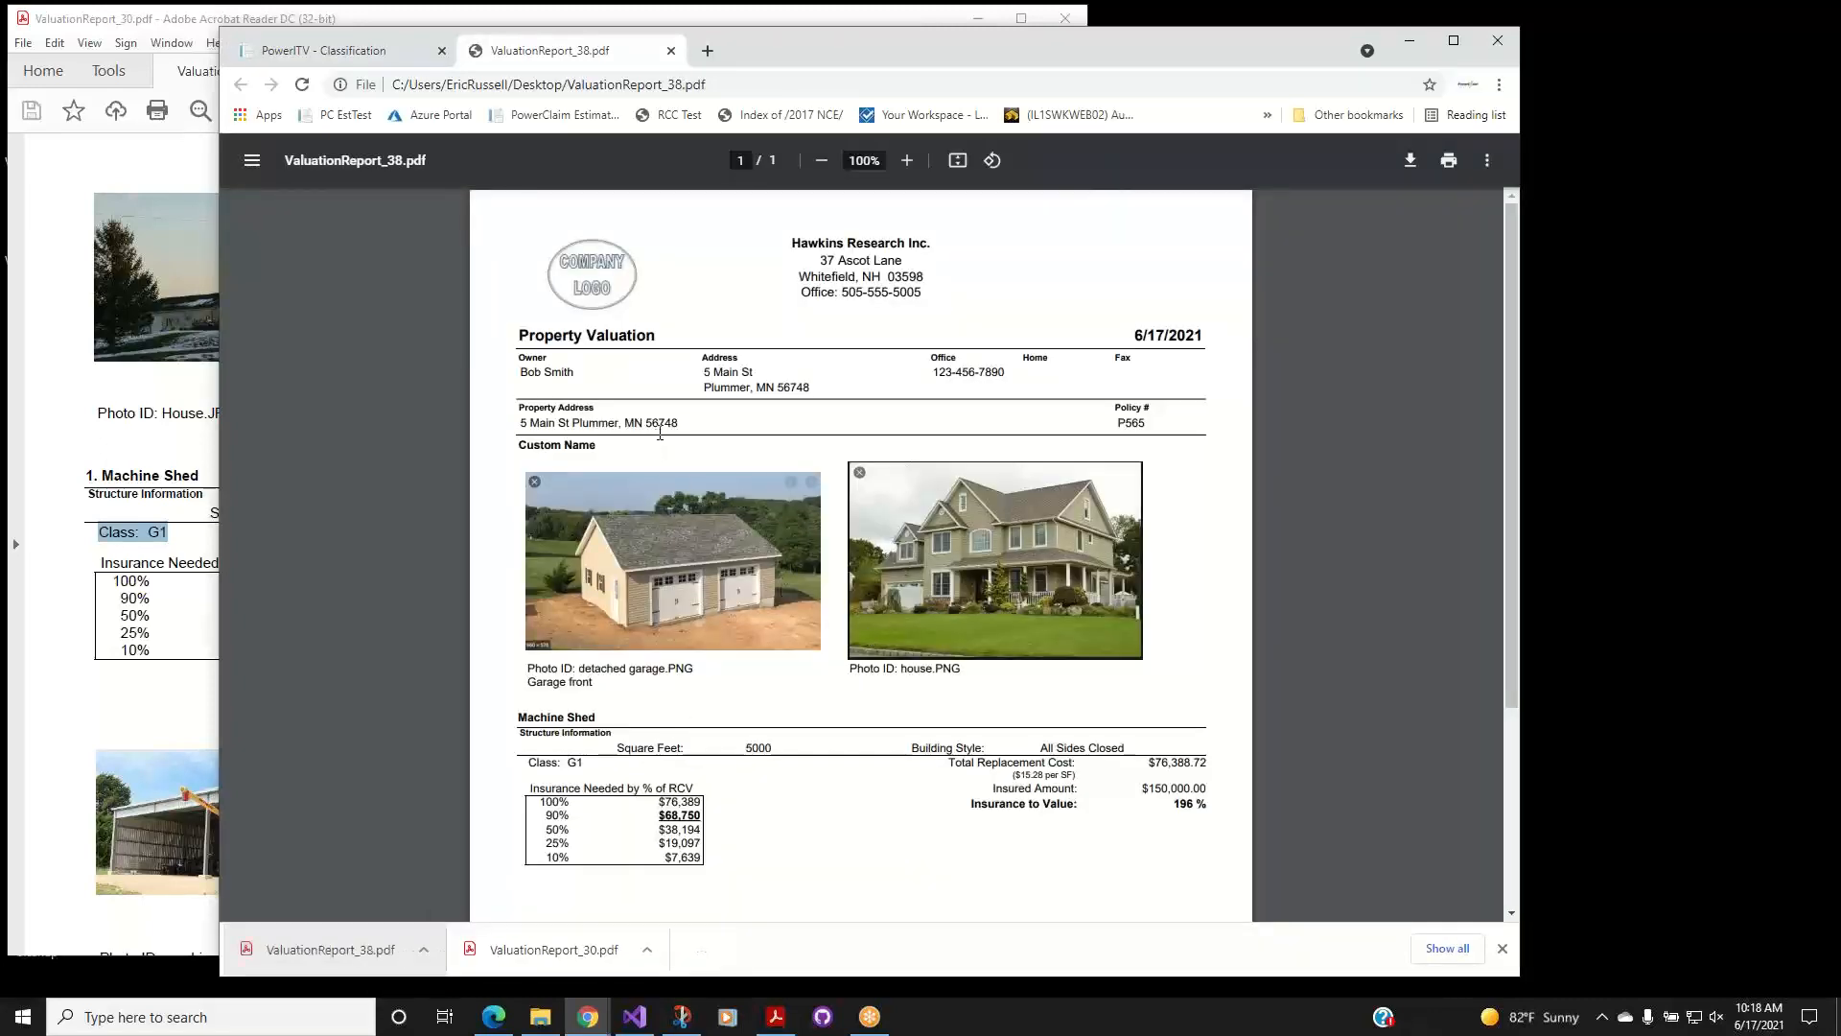
Review the report's photos and Machine Shed section, examining the insured amount and the 90% row of the insurance needed table.
scroll(660, 434, "down", 2)
scroll(575, 346, "up", 1)
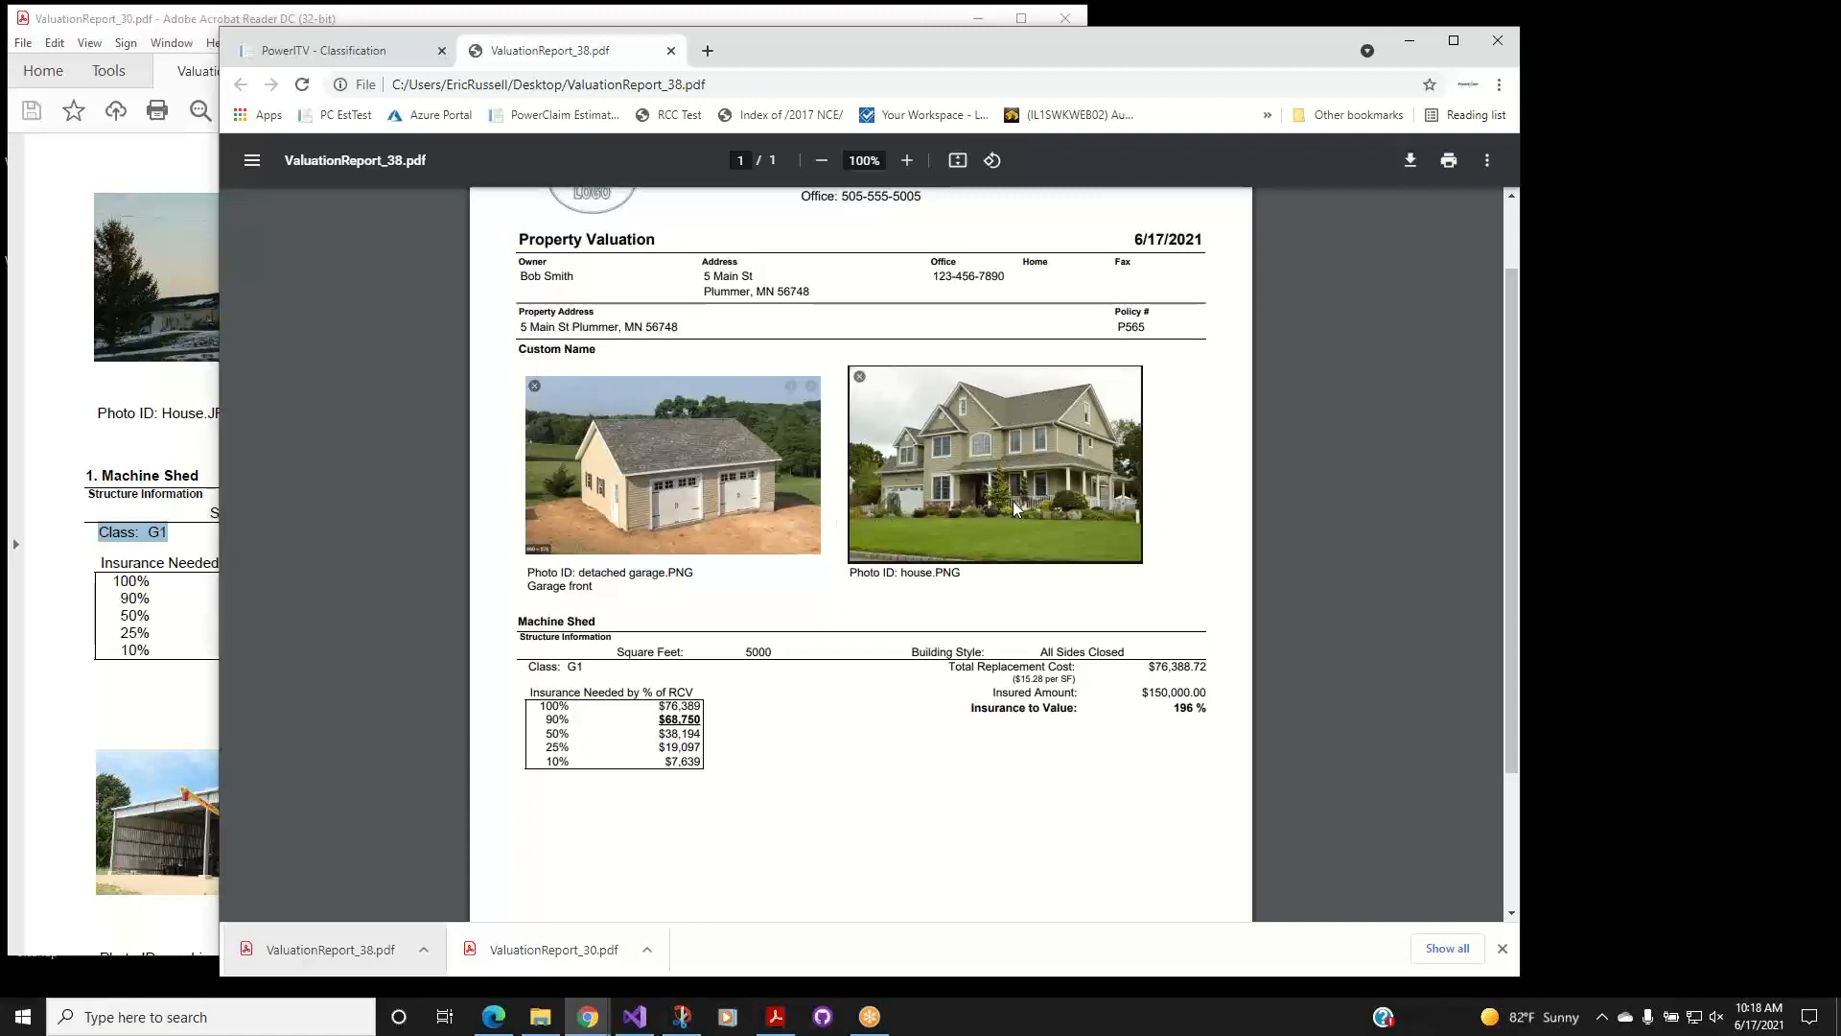
scroll(1002, 499, "down", 2)
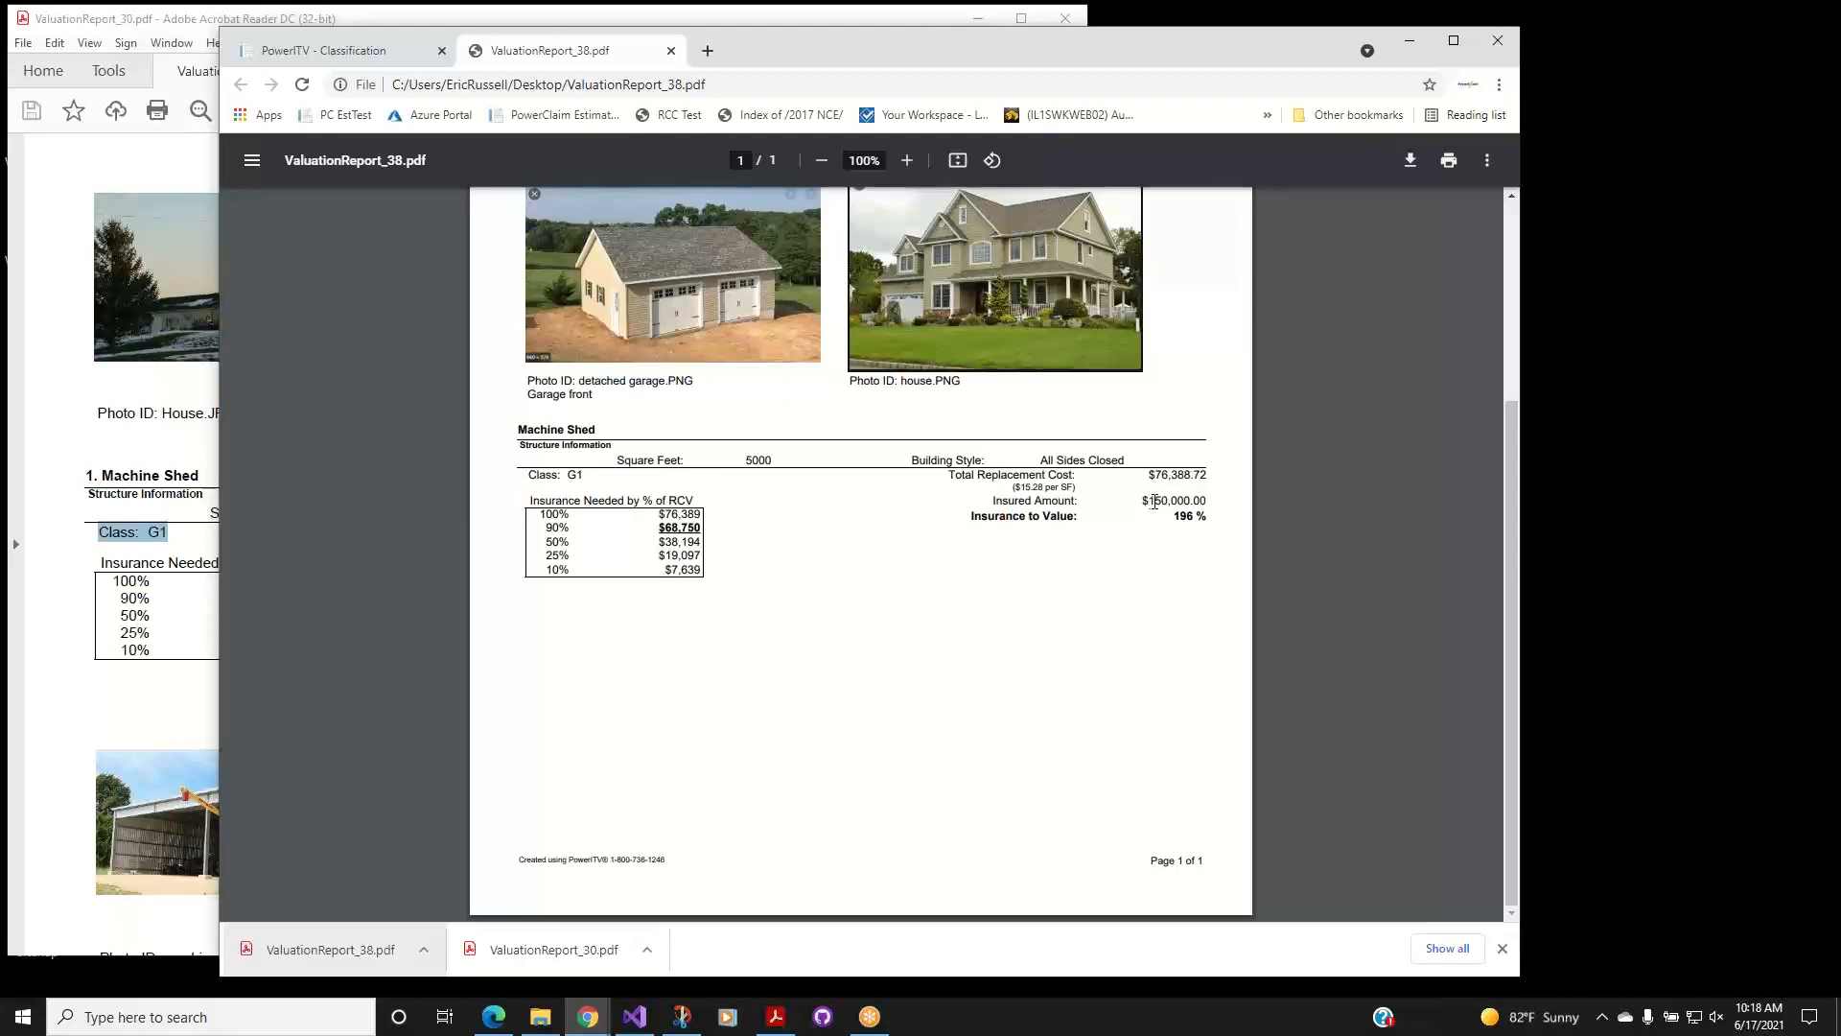
left_click_drag(1150, 500, 1203, 497)
left_click_drag(545, 530, 700, 531)
left_click(684, 542)
scroll(818, 587, "up", 2)
scroll(818, 586, "down", 1)
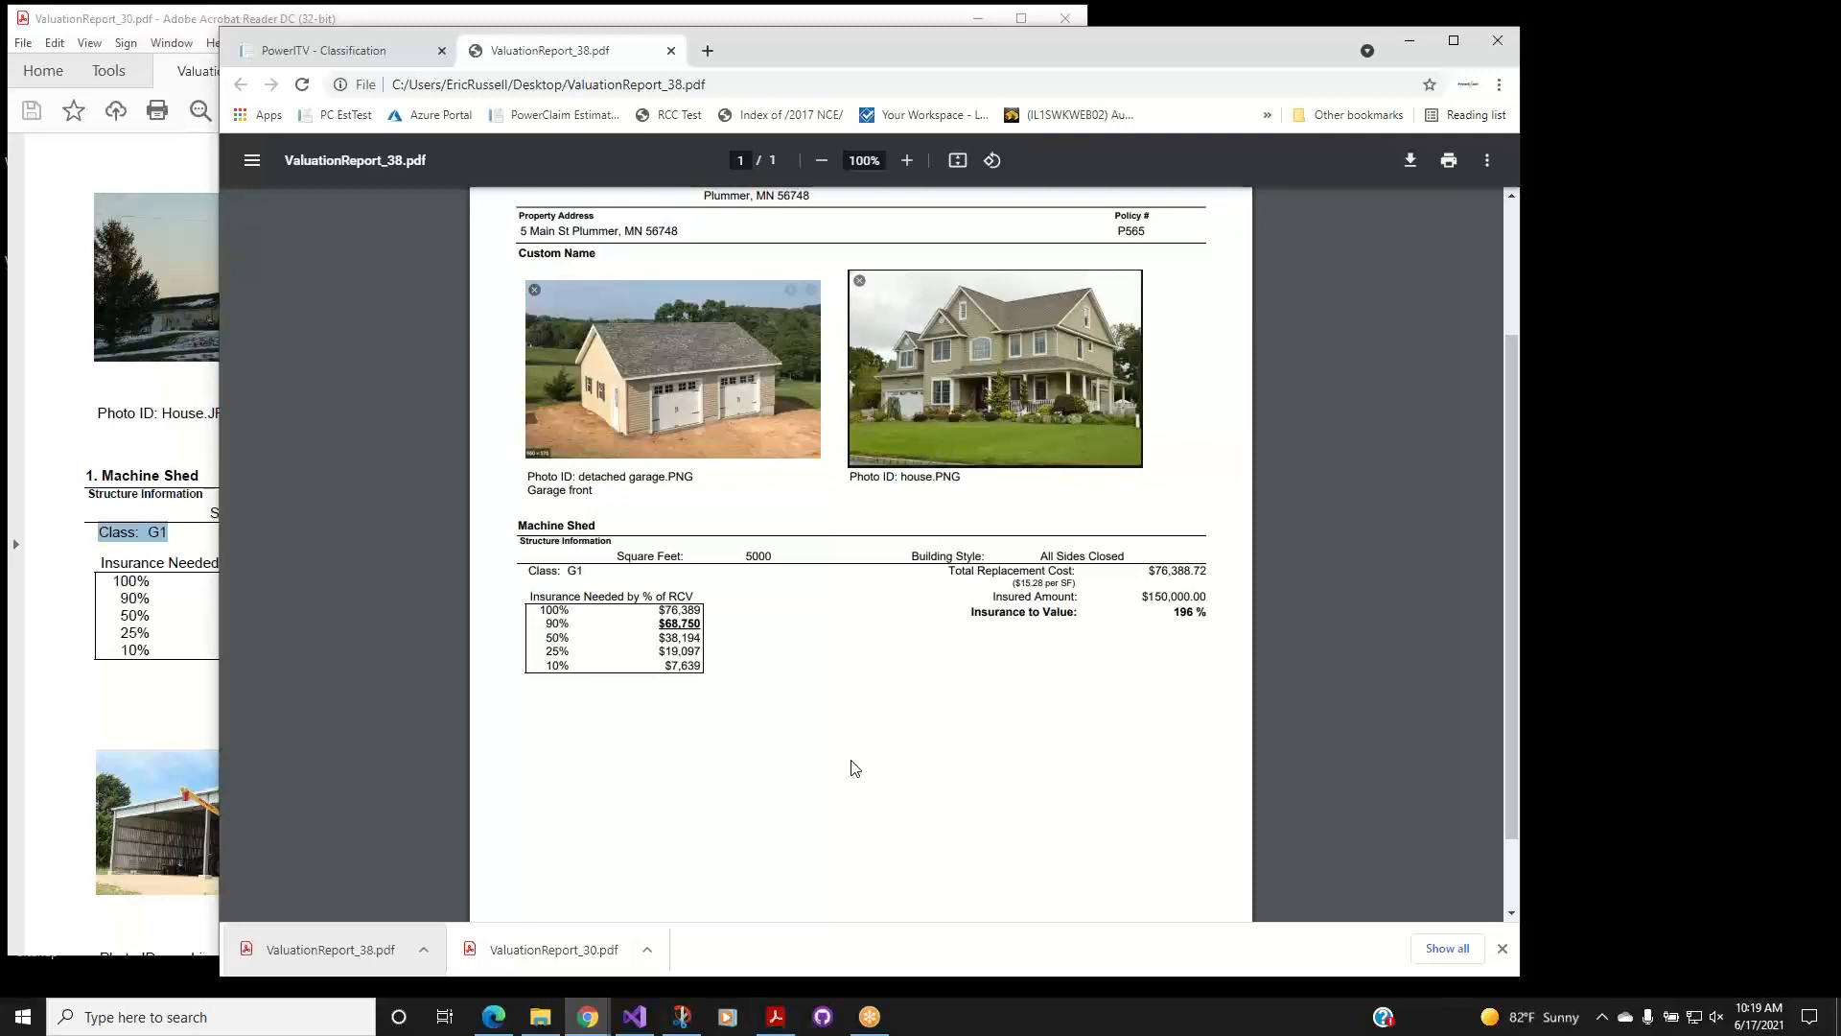
scroll(875, 718, "up", 1)
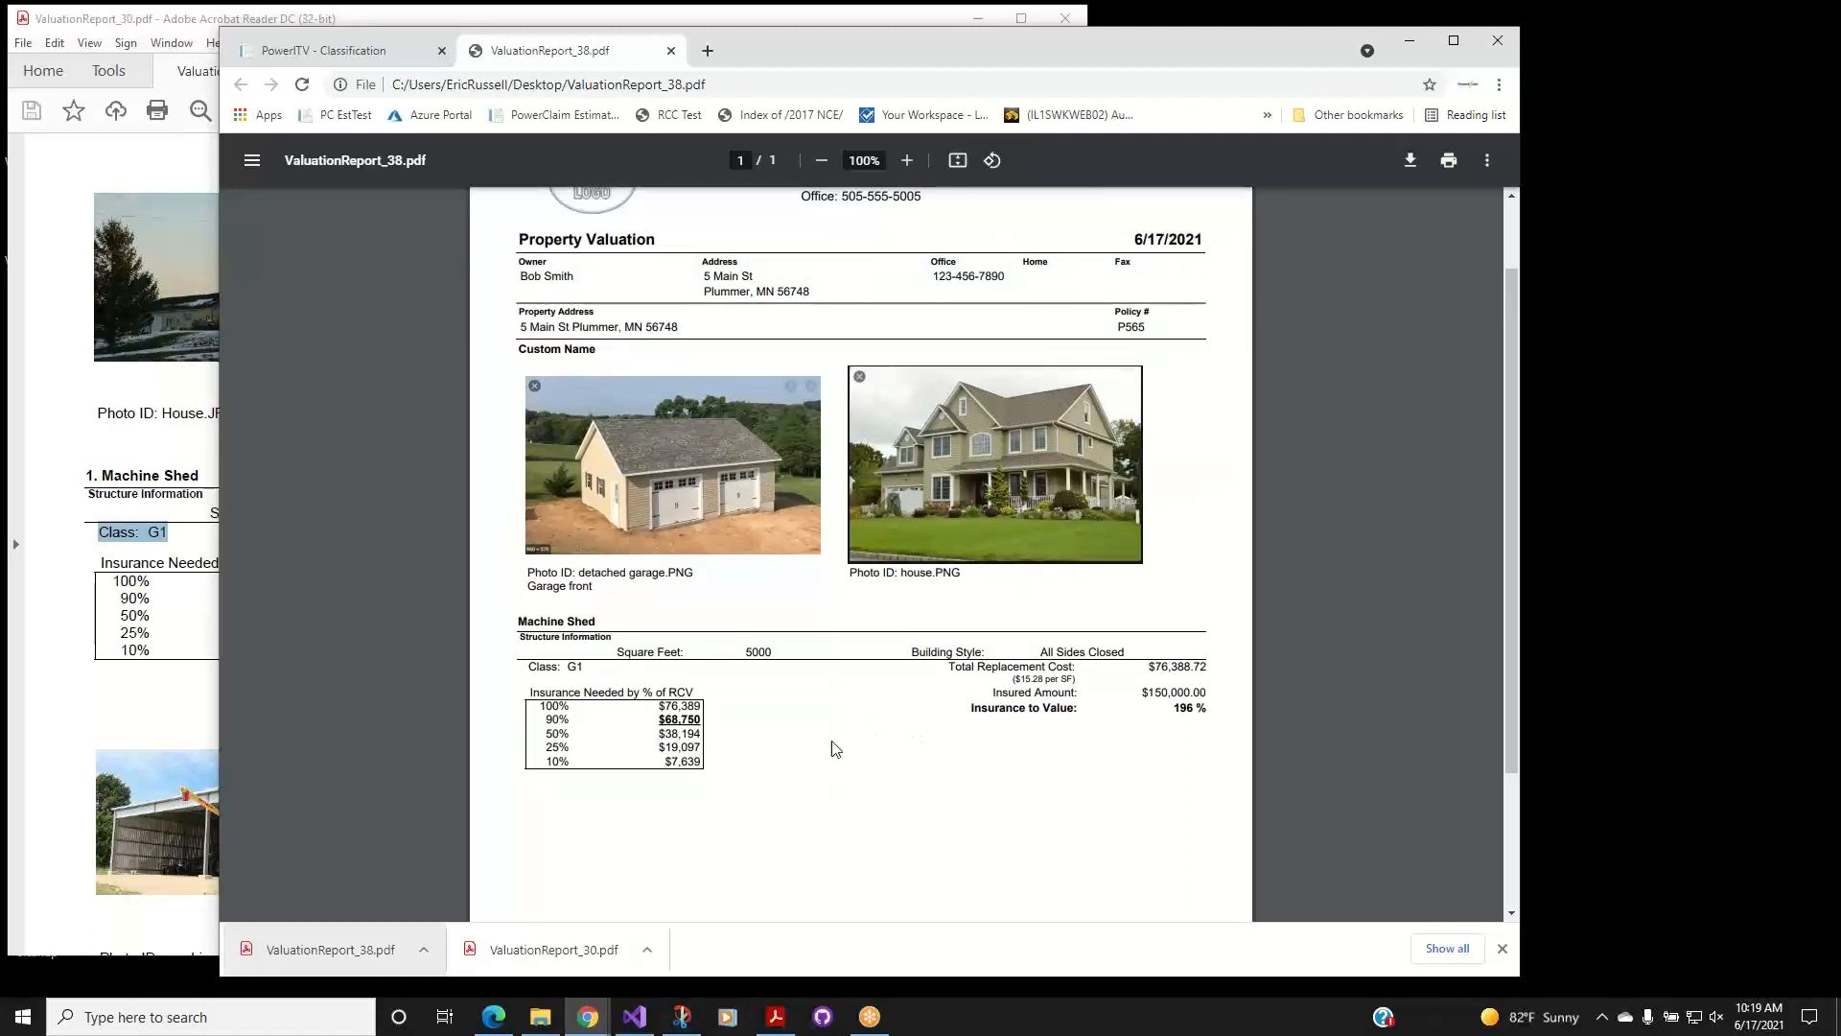
scroll(835, 749, "down", 2)
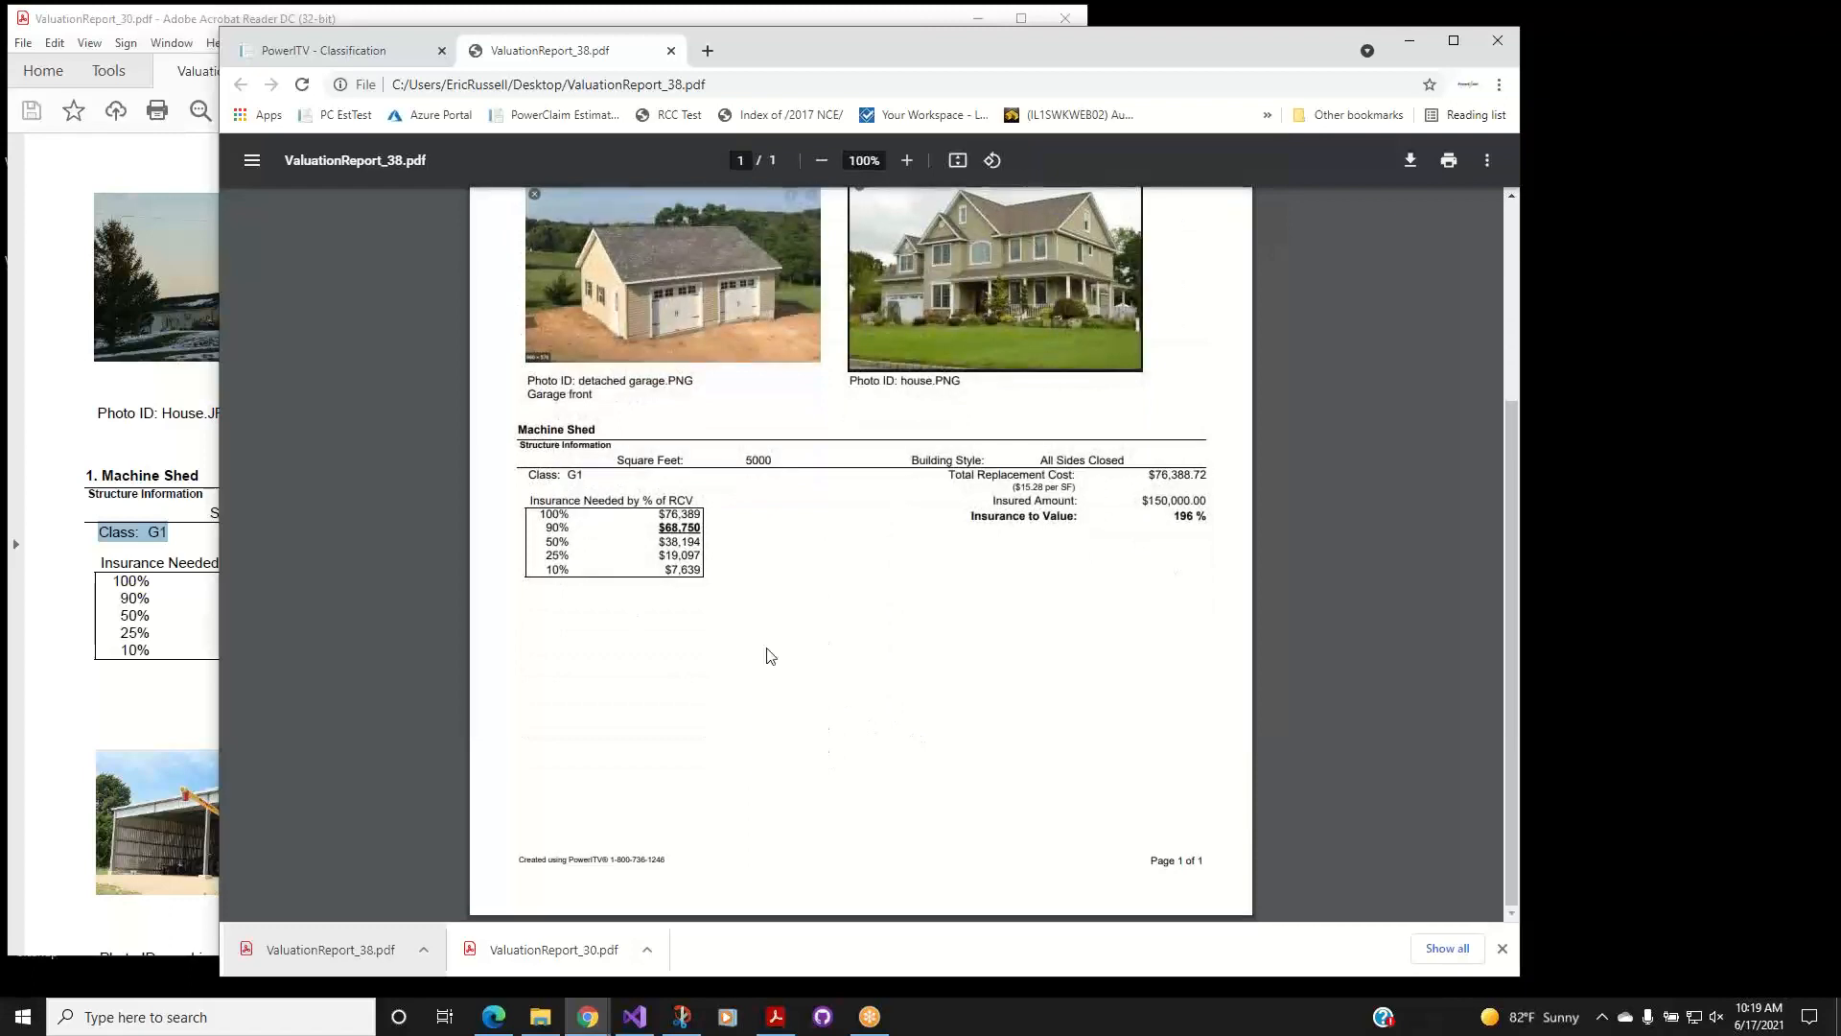
Return to PowerITV and add the photo machineshed.JPG from Pictures to the Machine Shed, using its file name as Photo ID.
left_click(324, 50)
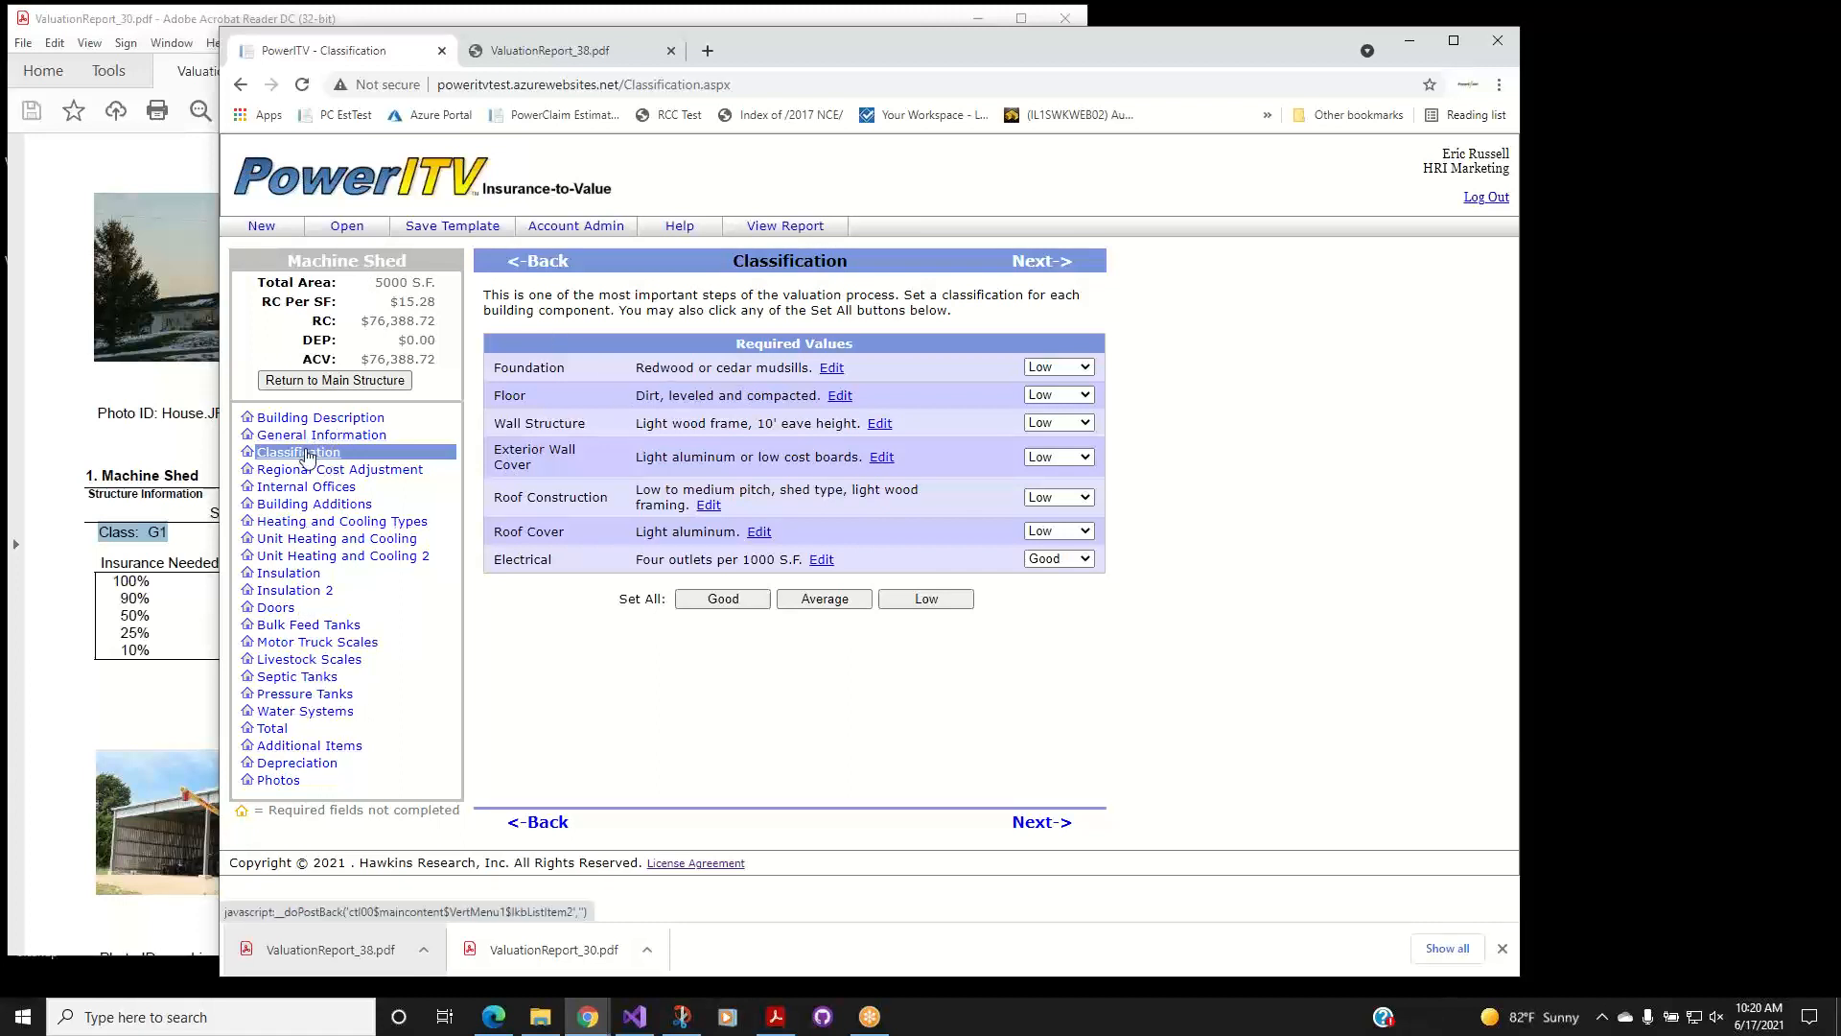
left_click(278, 781)
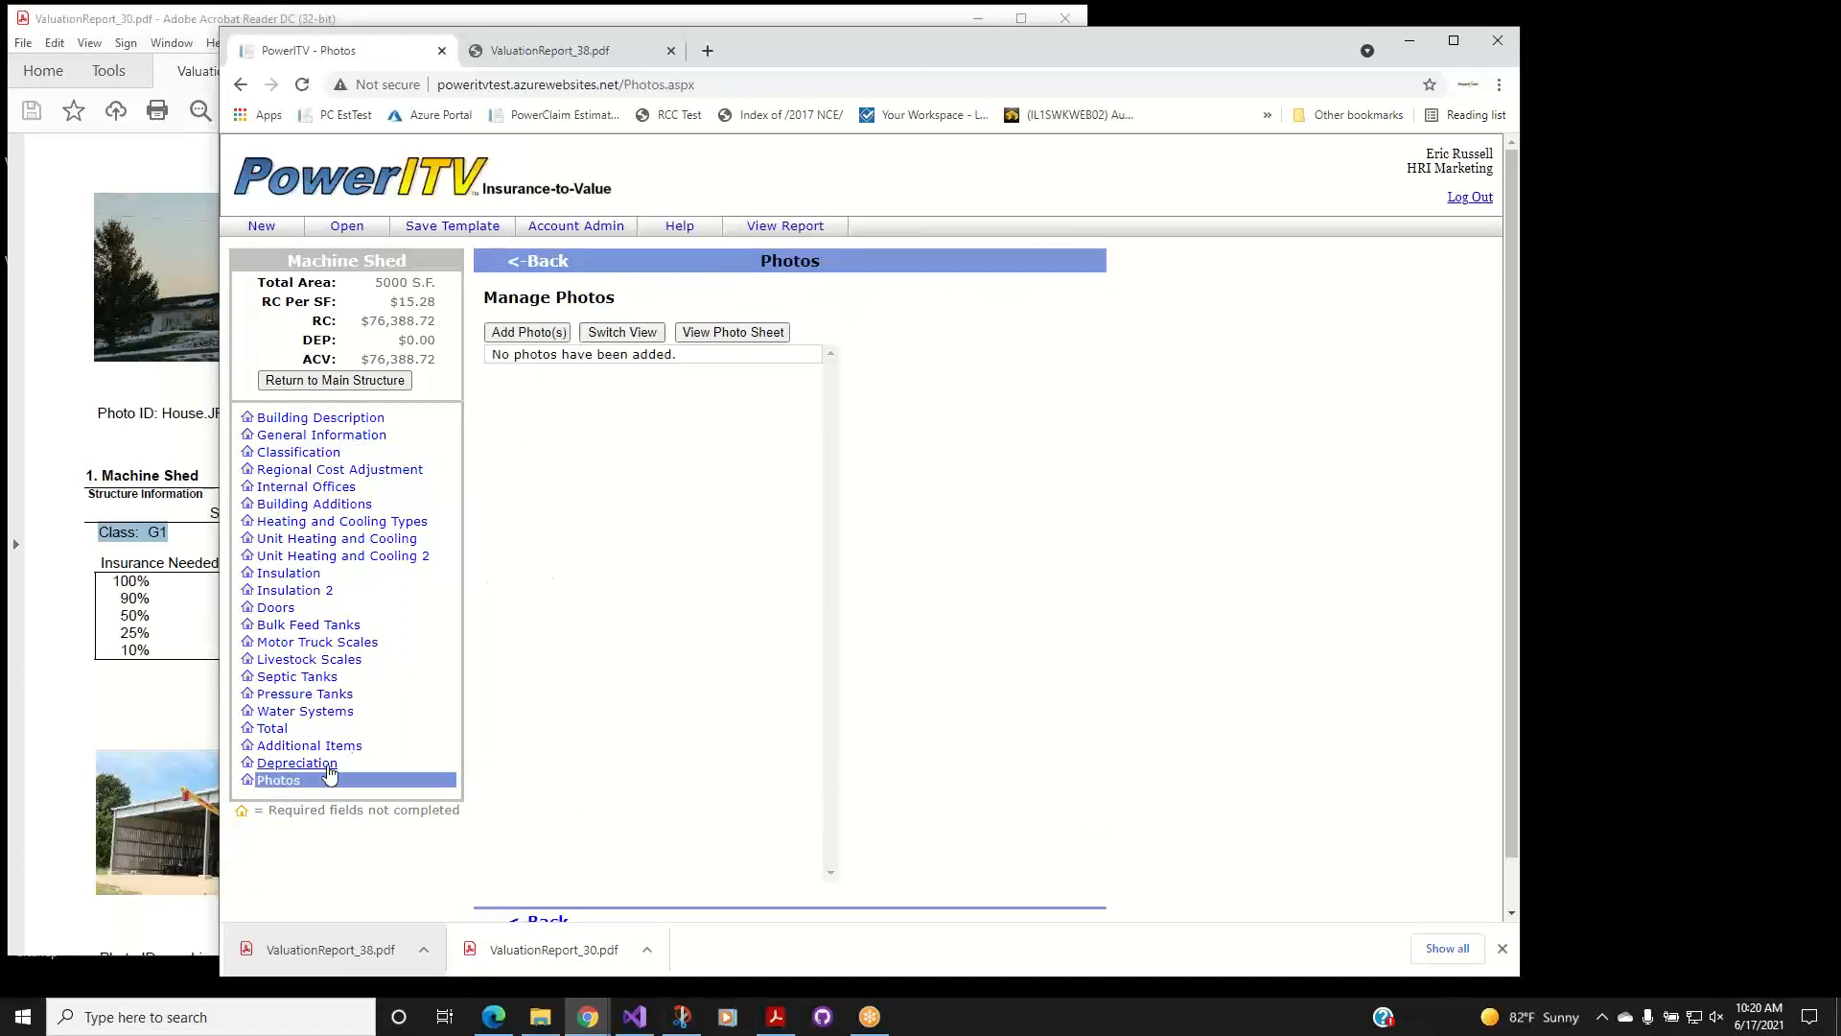
left_click(536, 335)
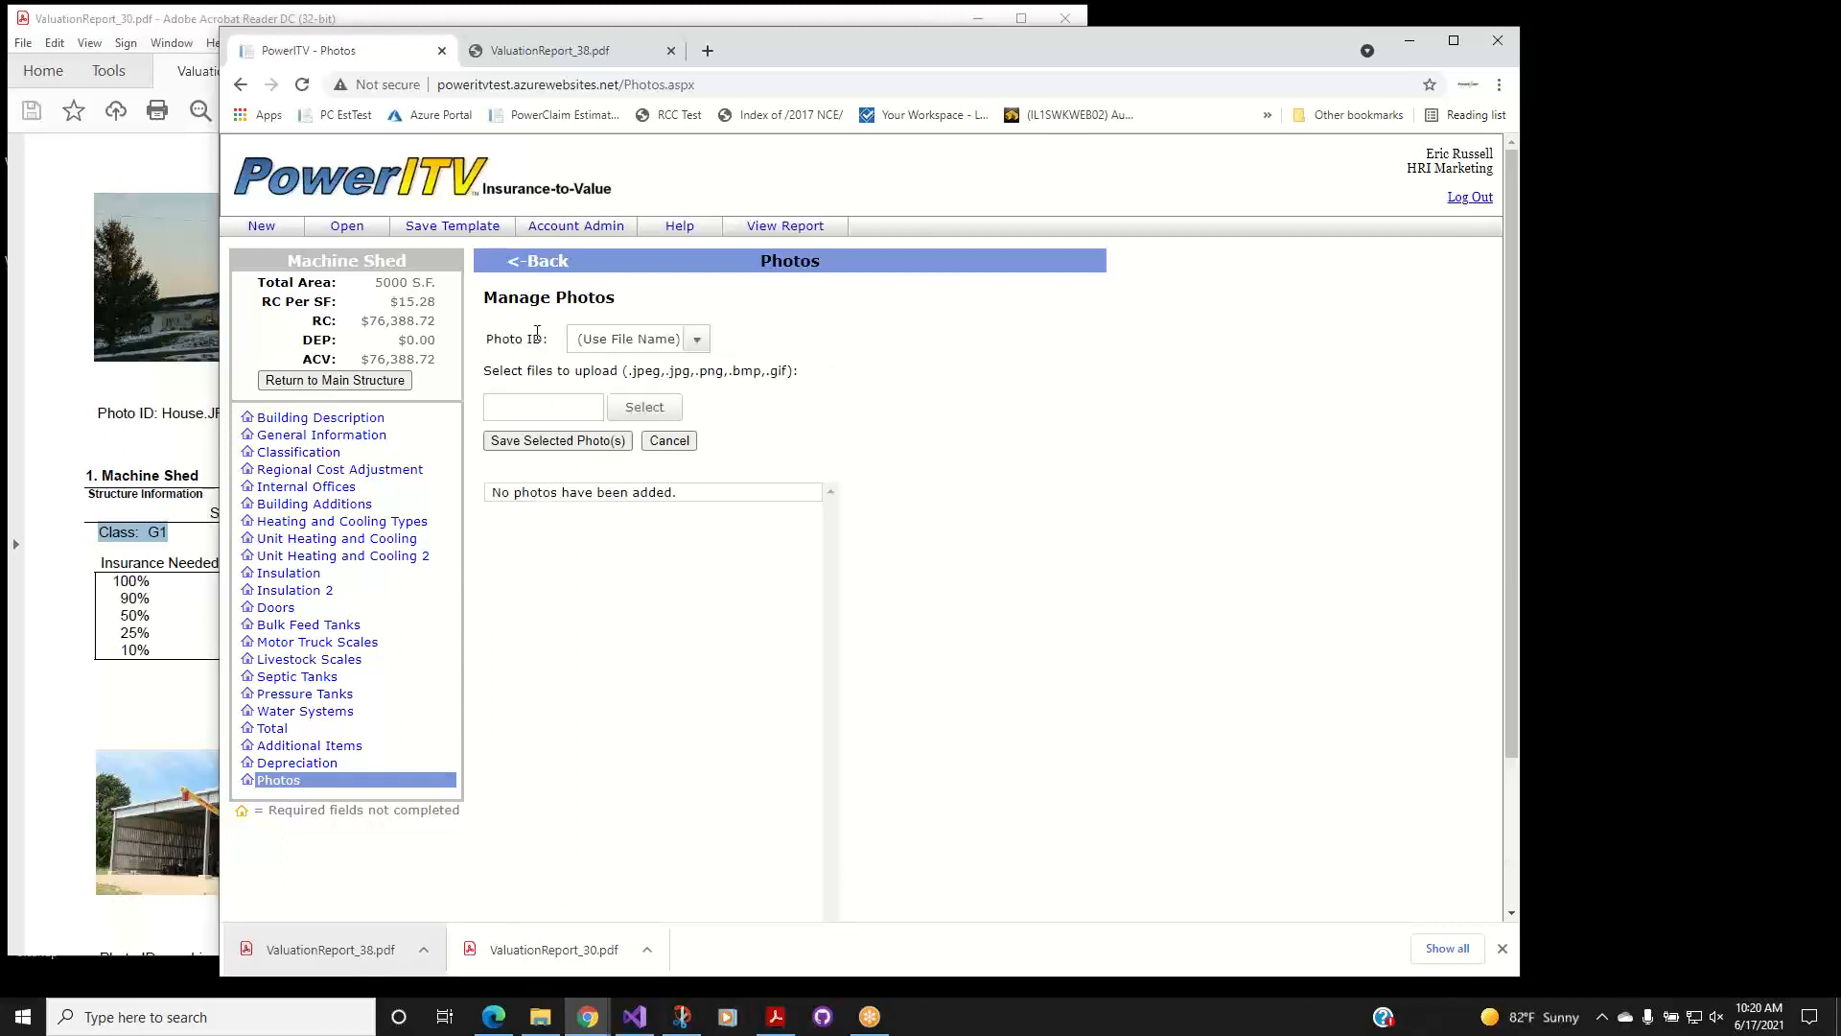
left_click(637, 408)
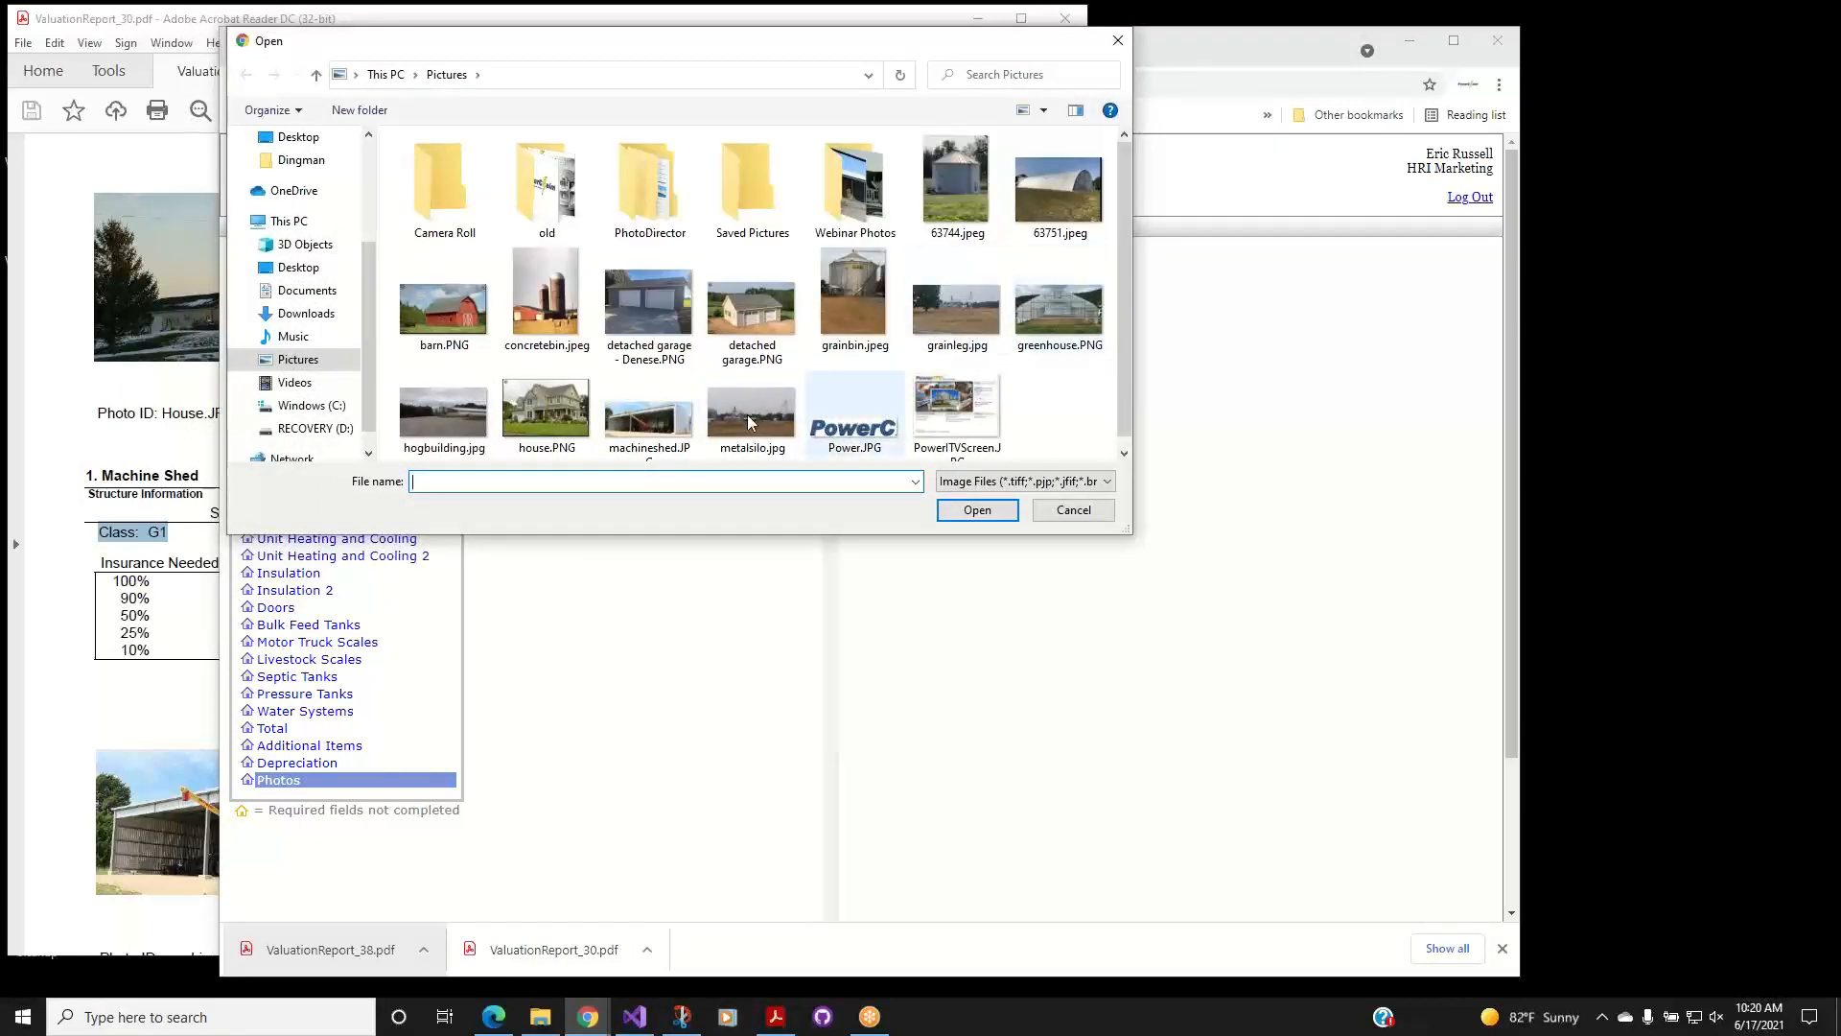
left_click(648, 412)
left_click(983, 513)
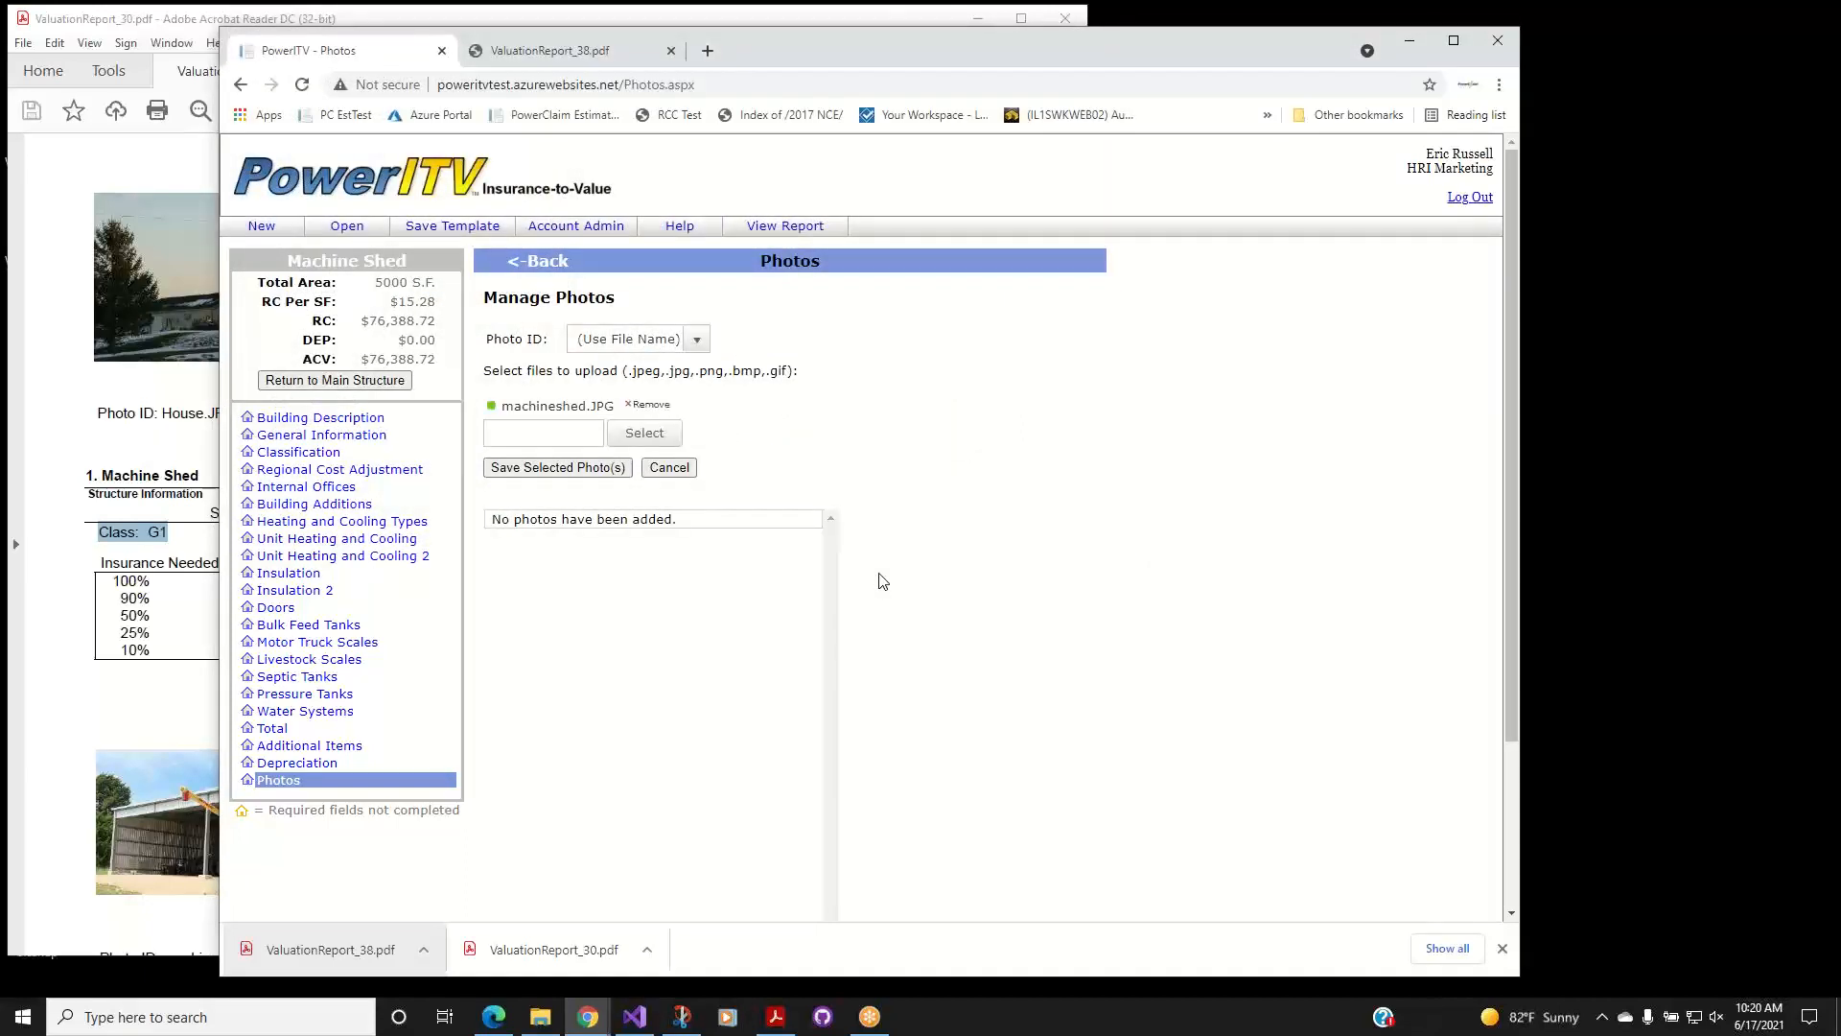
left_click(563, 469)
left_click(562, 469)
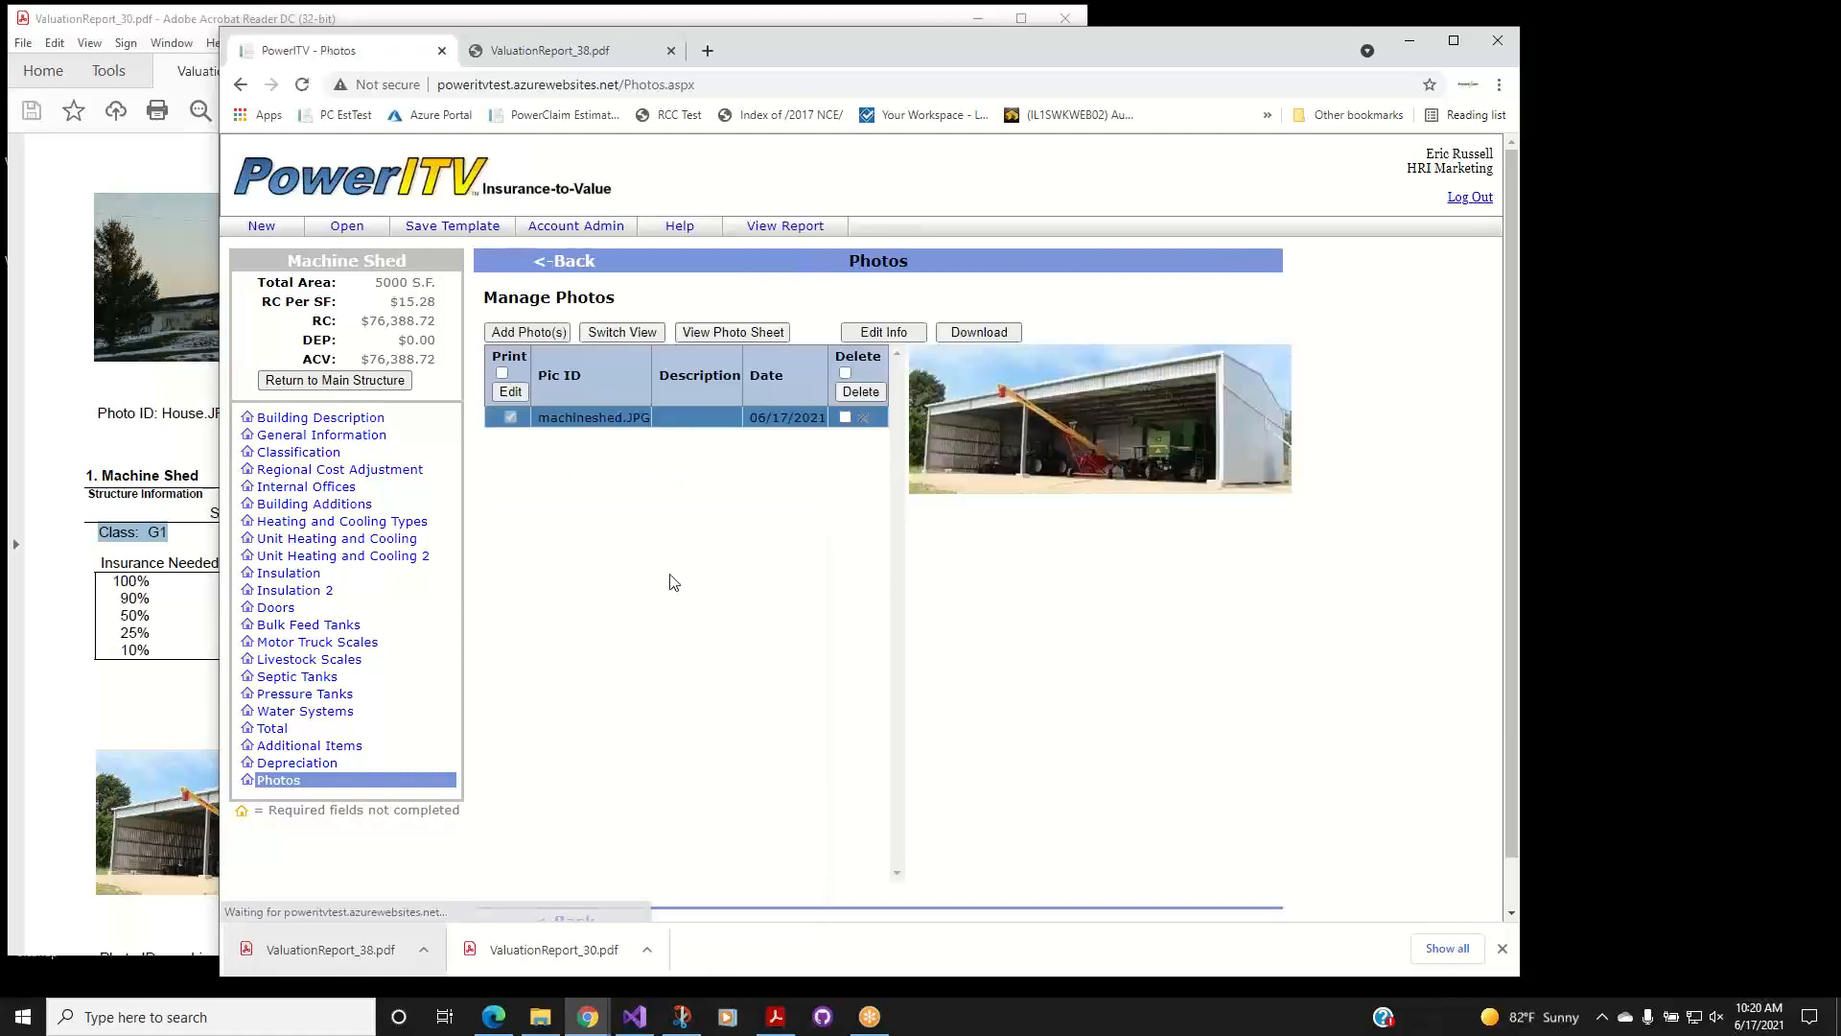
Generate the valuation report again, save it to the Desktop and check the Machine Shed photo in it.
left_click(783, 227)
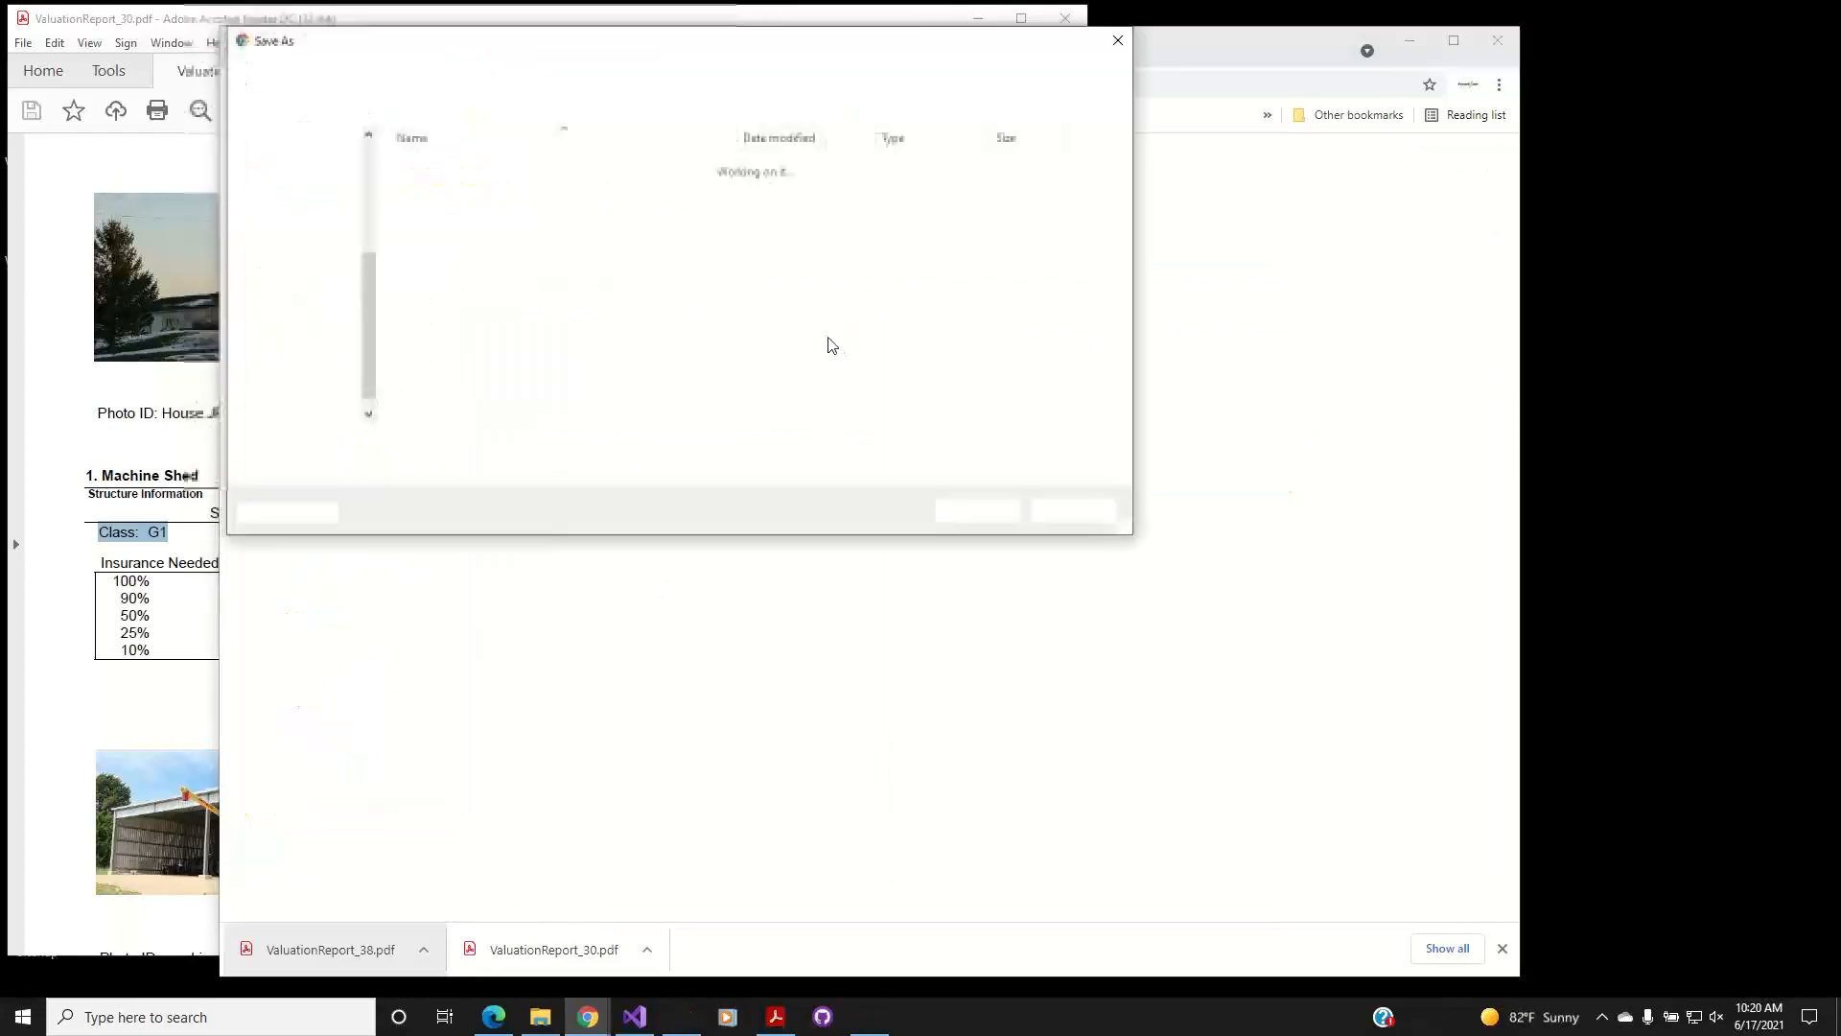
left_click(977, 514)
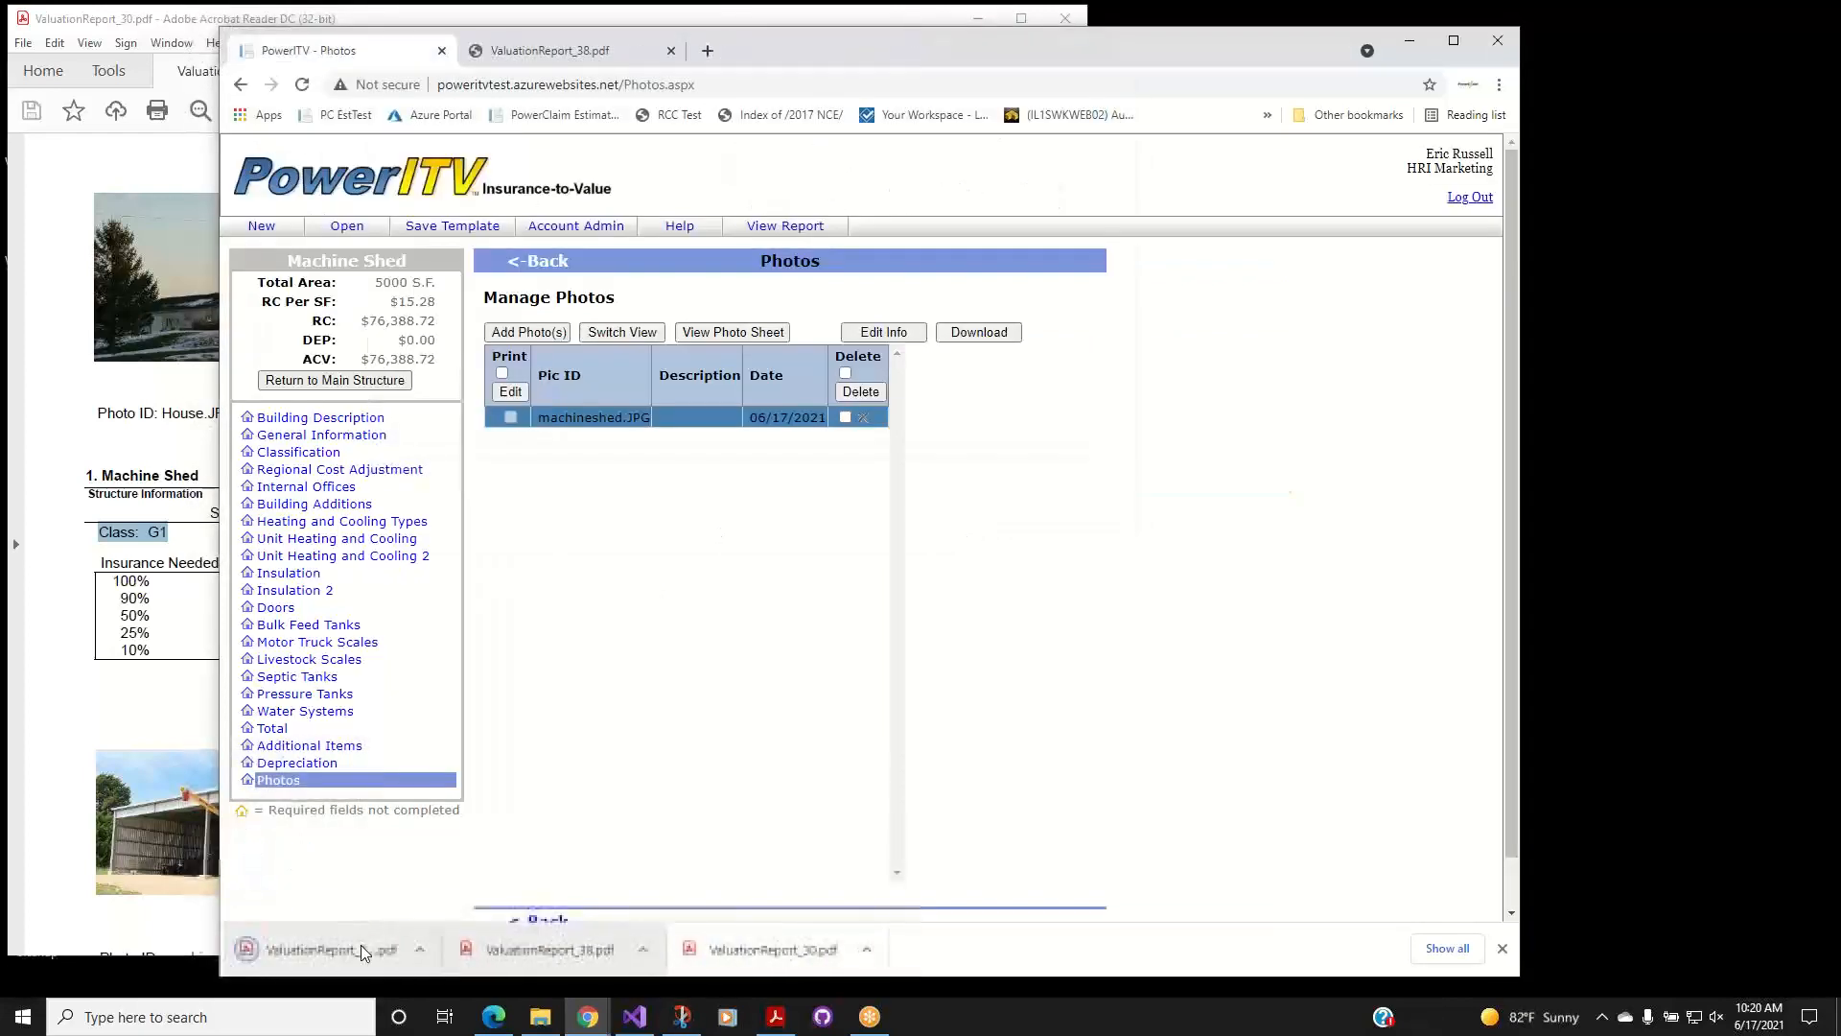
left_click(360, 945)
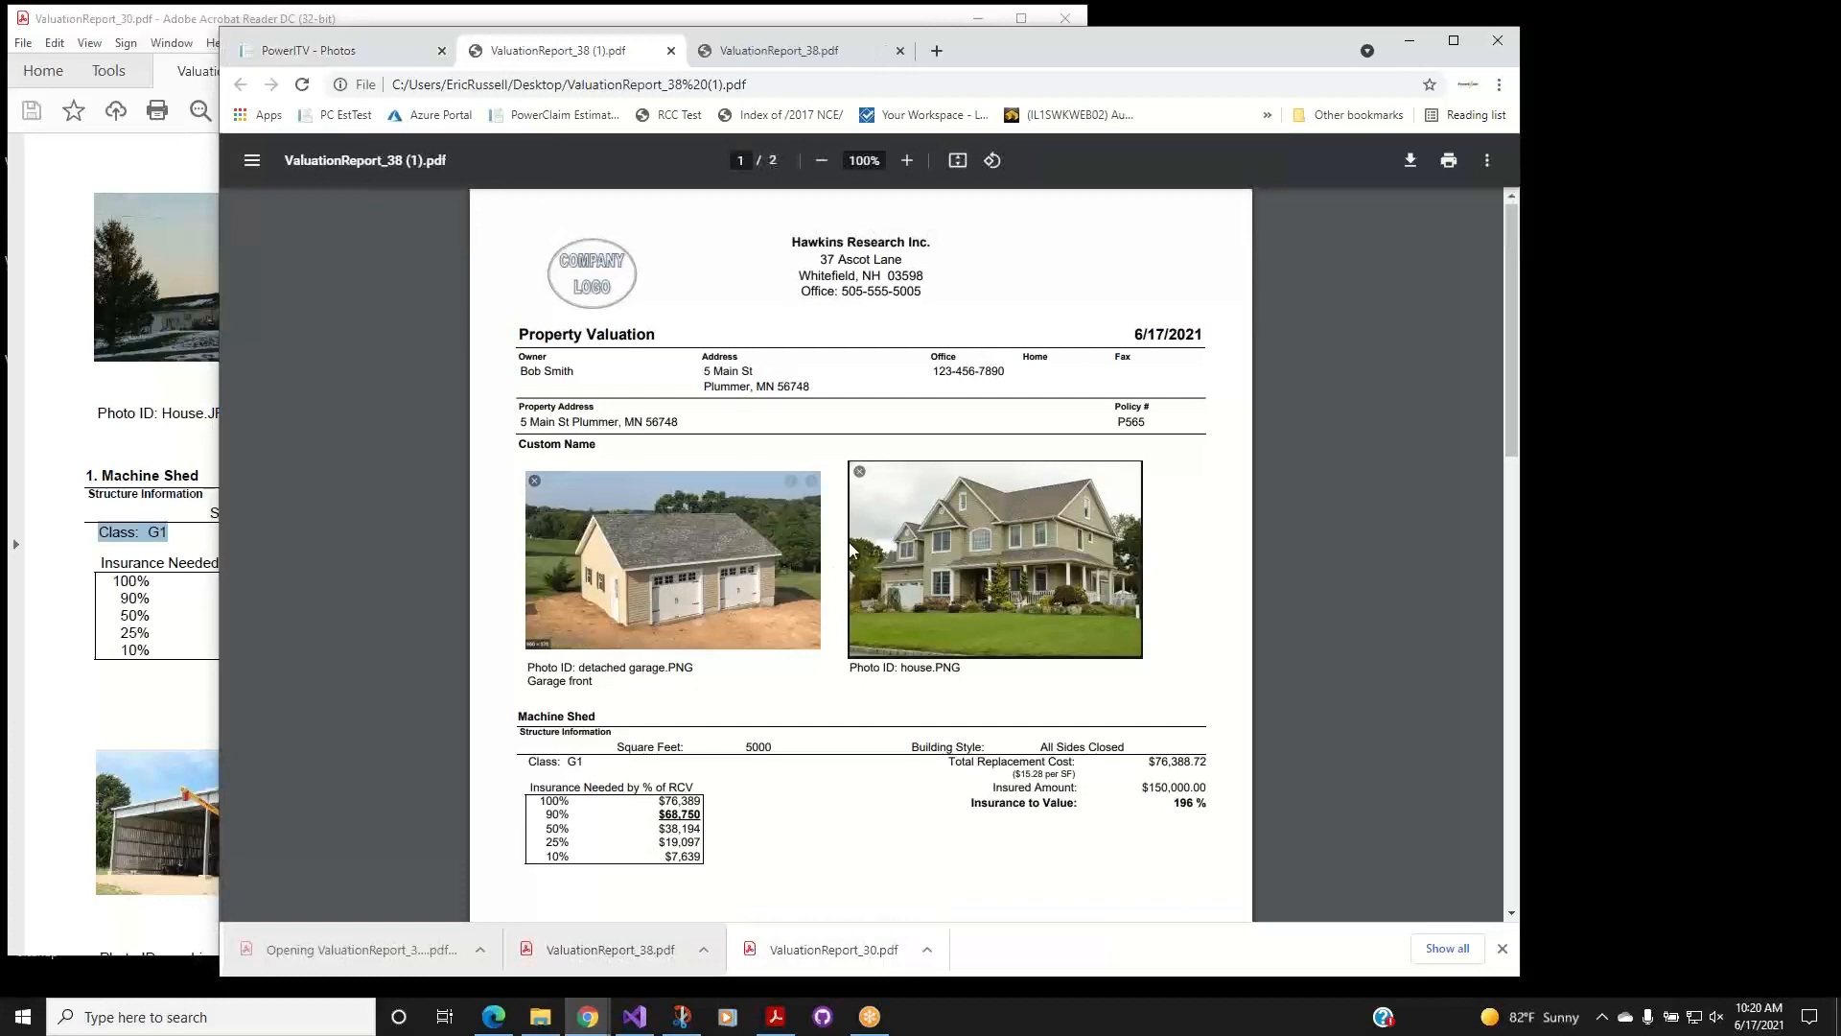
scroll(848, 542, "down", 5)
scroll(854, 545, "up", 1)
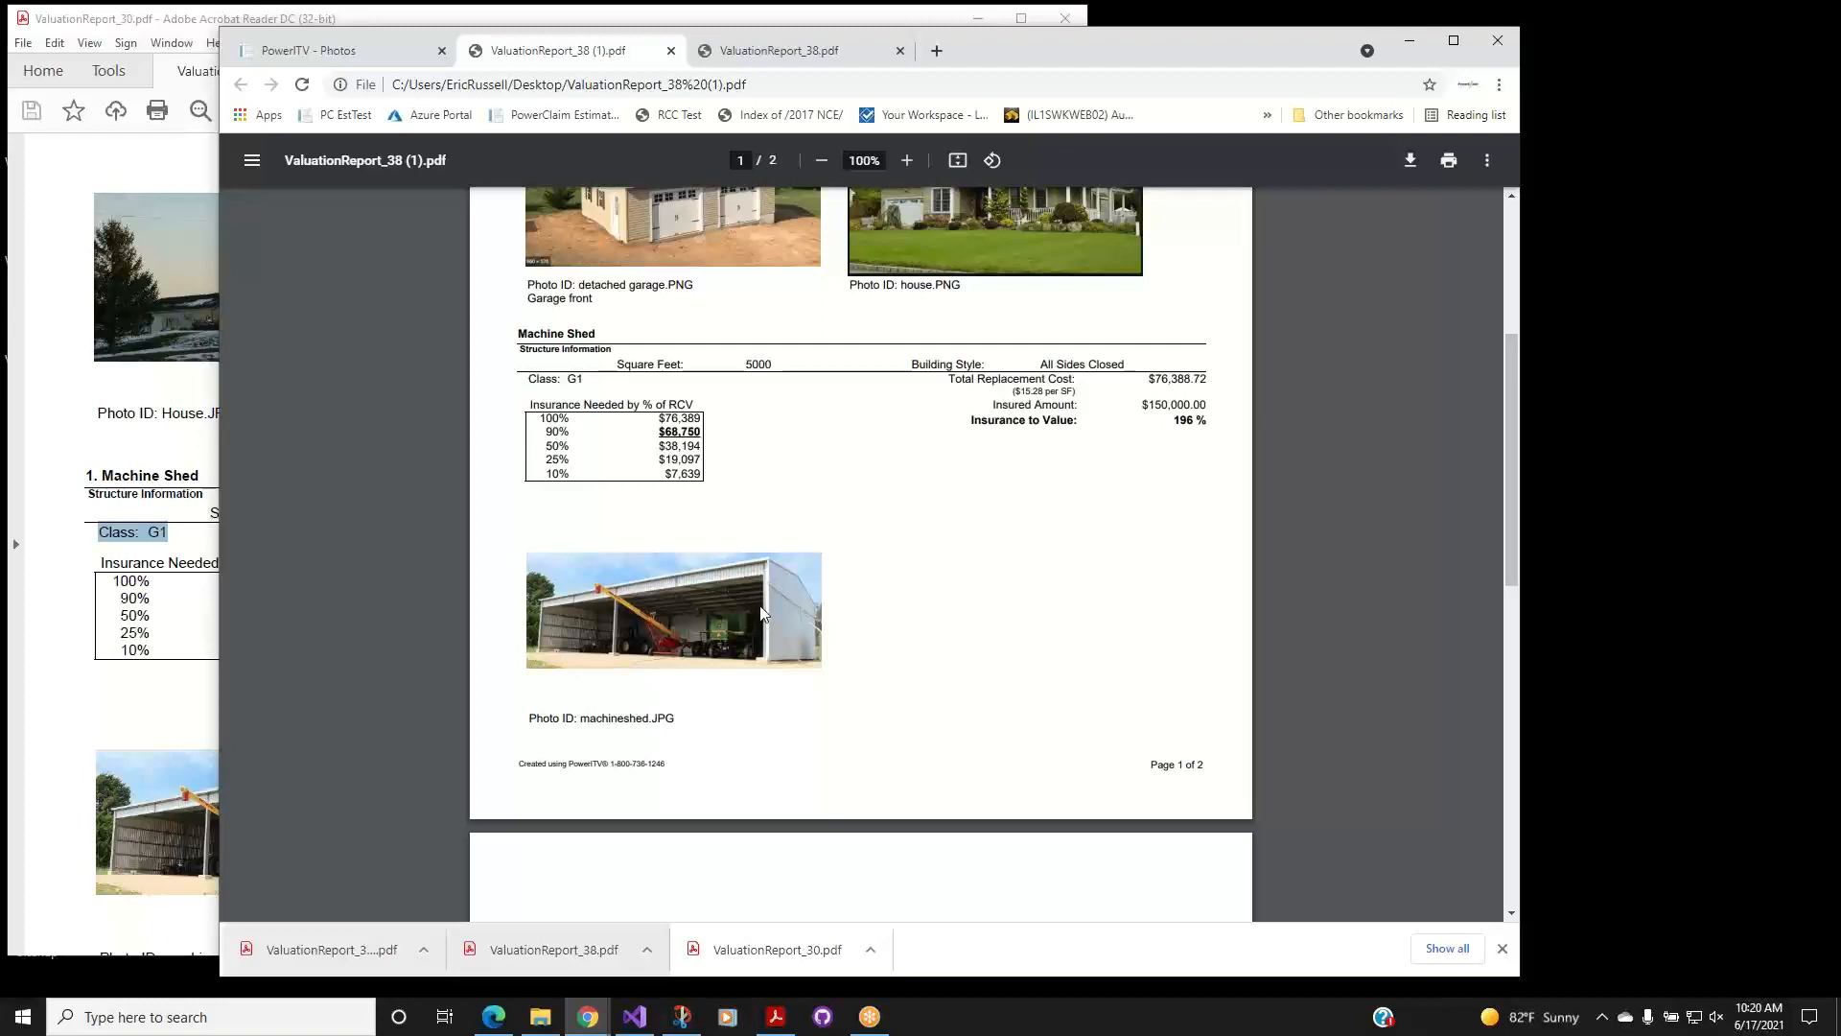
scroll(762, 613, "up", 1)
scroll(762, 614, "up", 2)
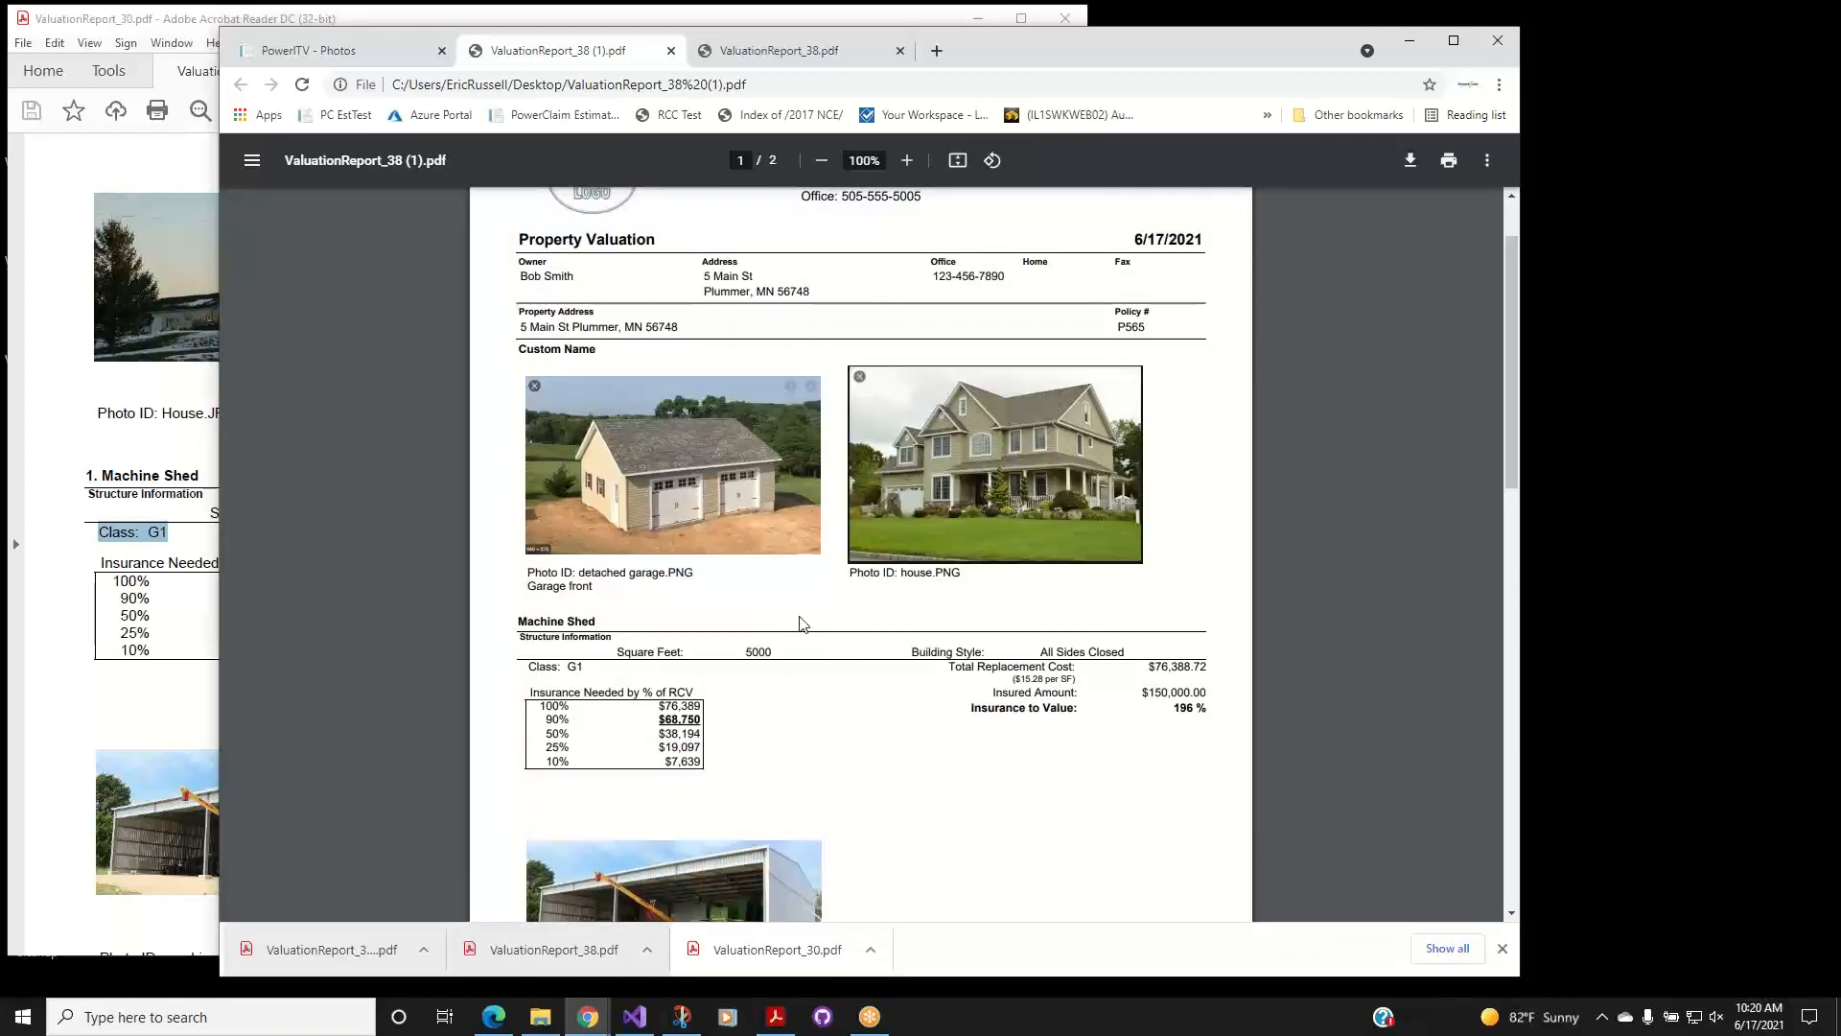
scroll(803, 623, "down", 1)
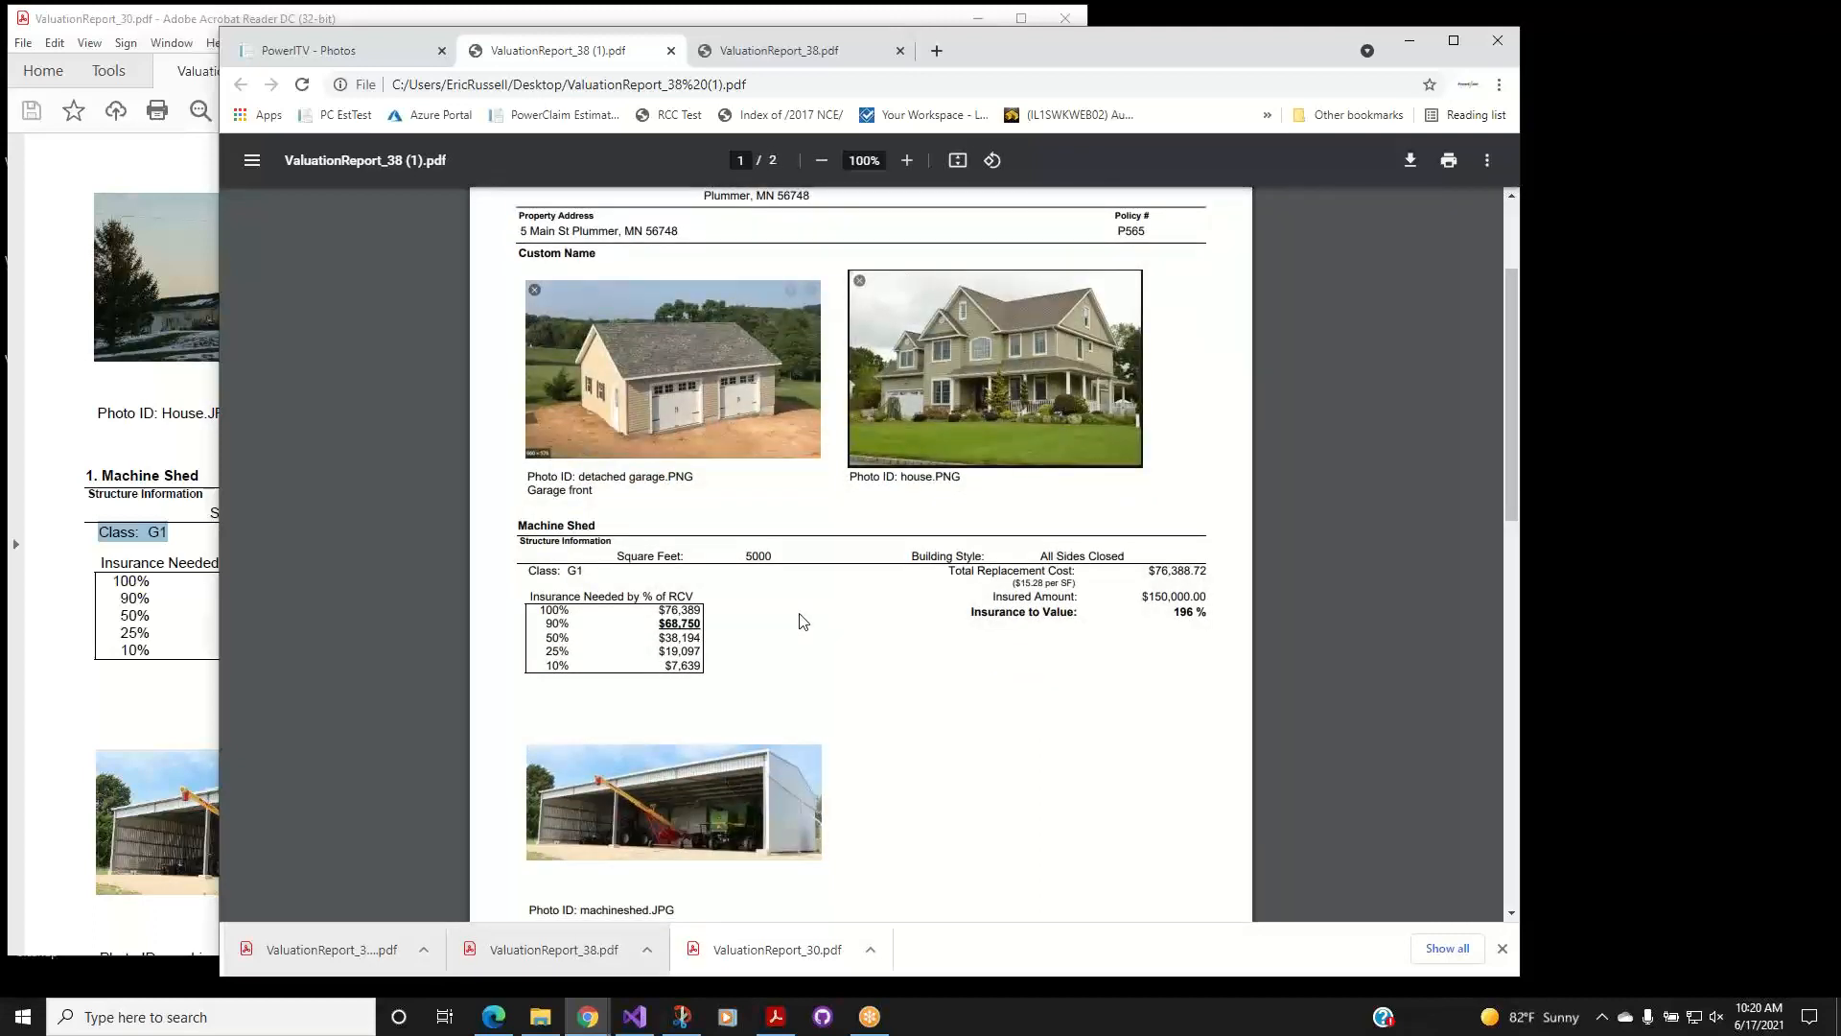
Return to the main structure in PowerITV and save the report comment "These are the details about my machine shed." for the Machine Shed.
left_click(321, 49)
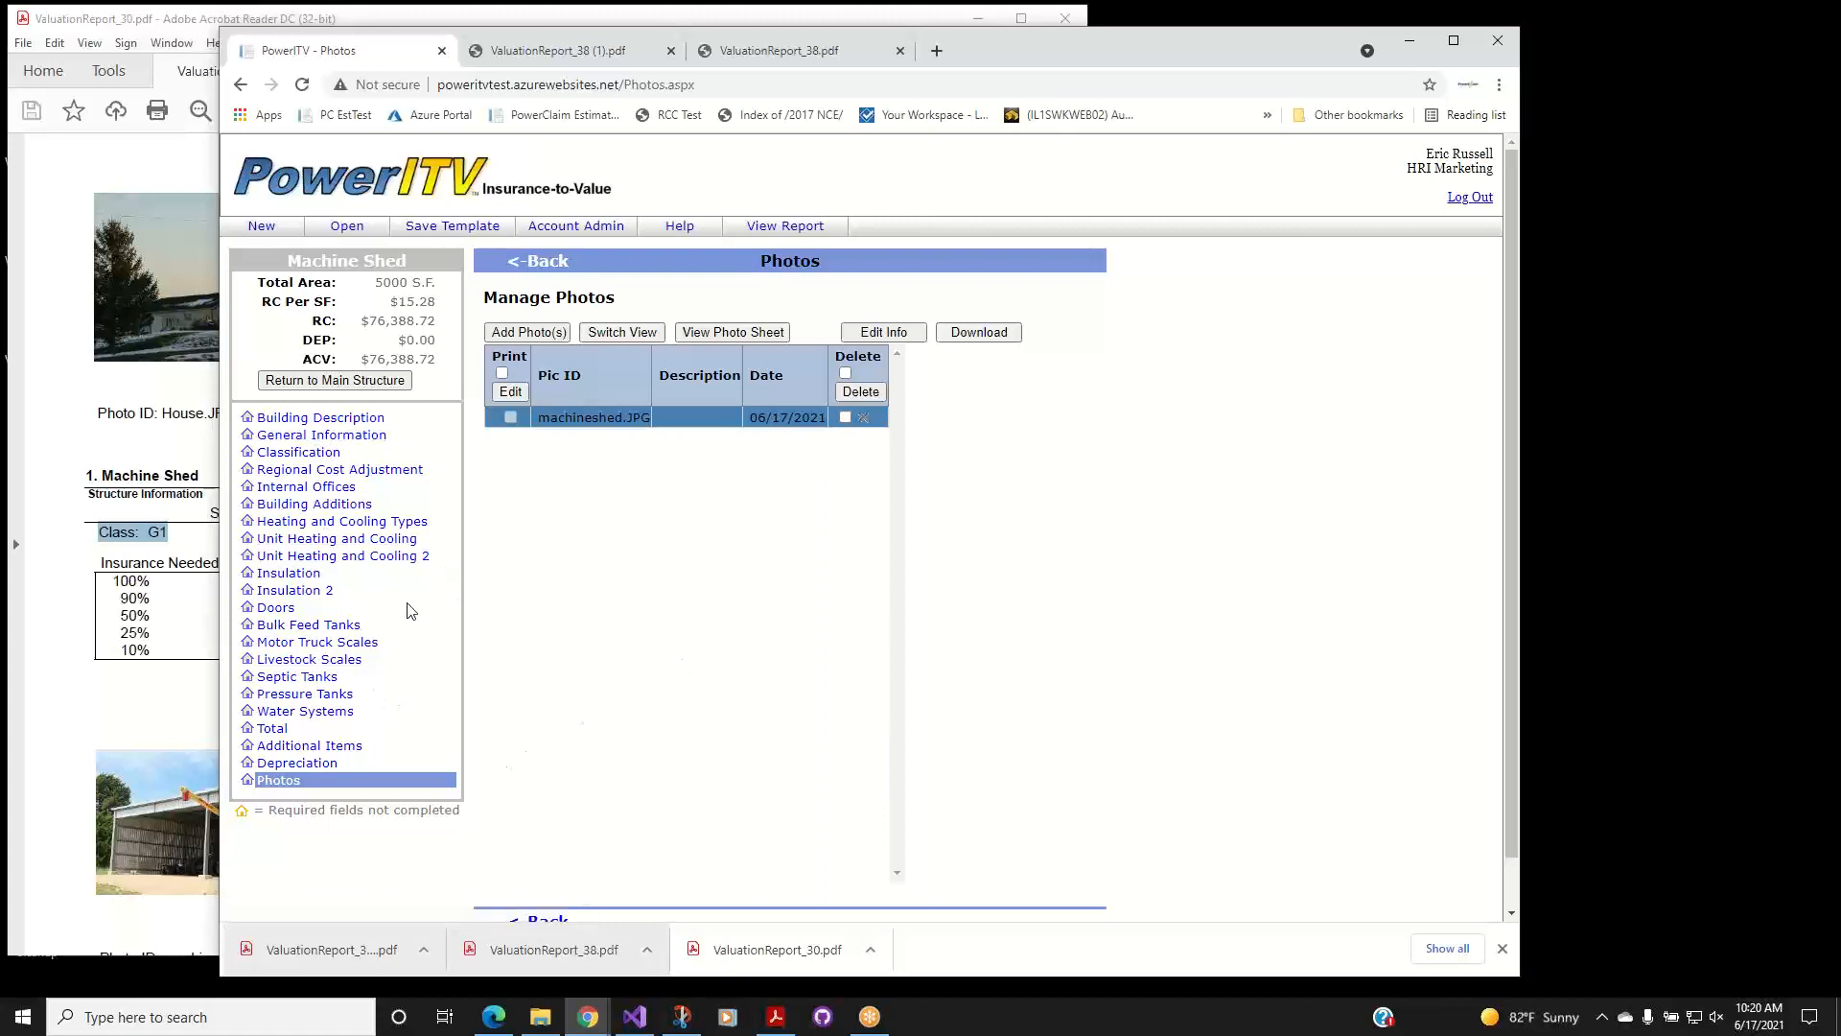
left_click(375, 382)
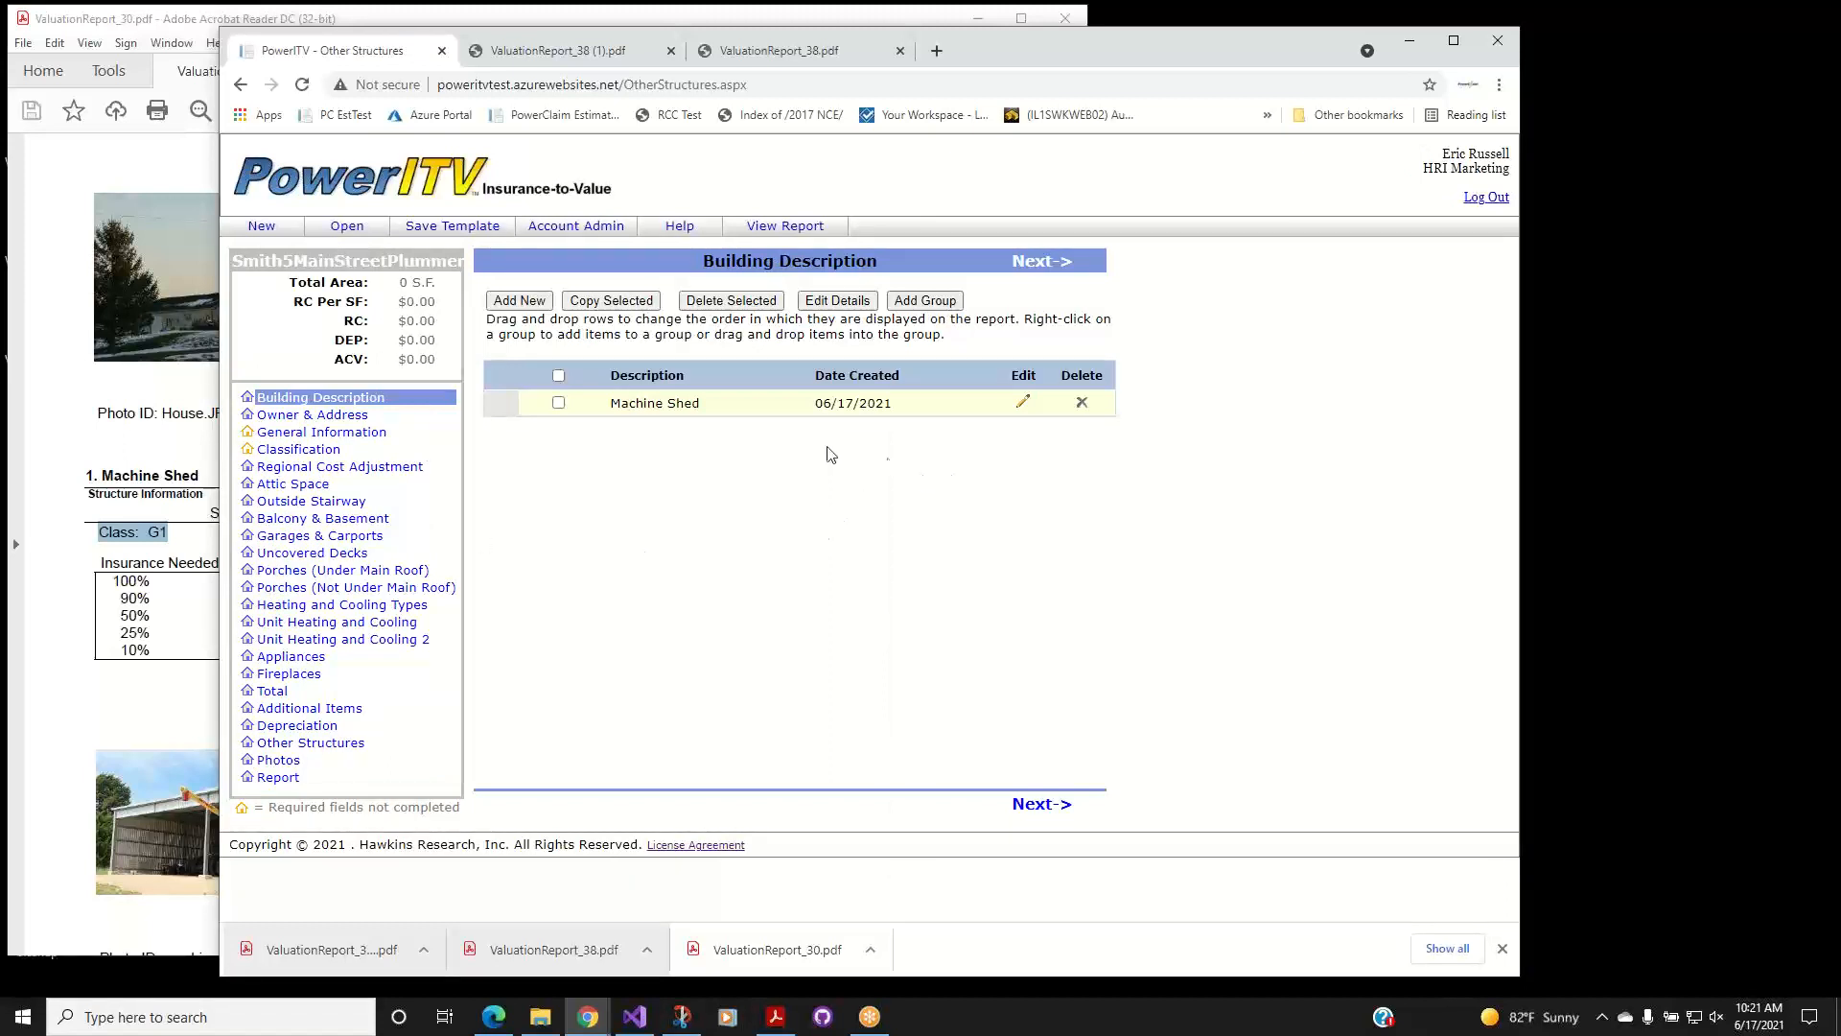
left_click(559, 403)
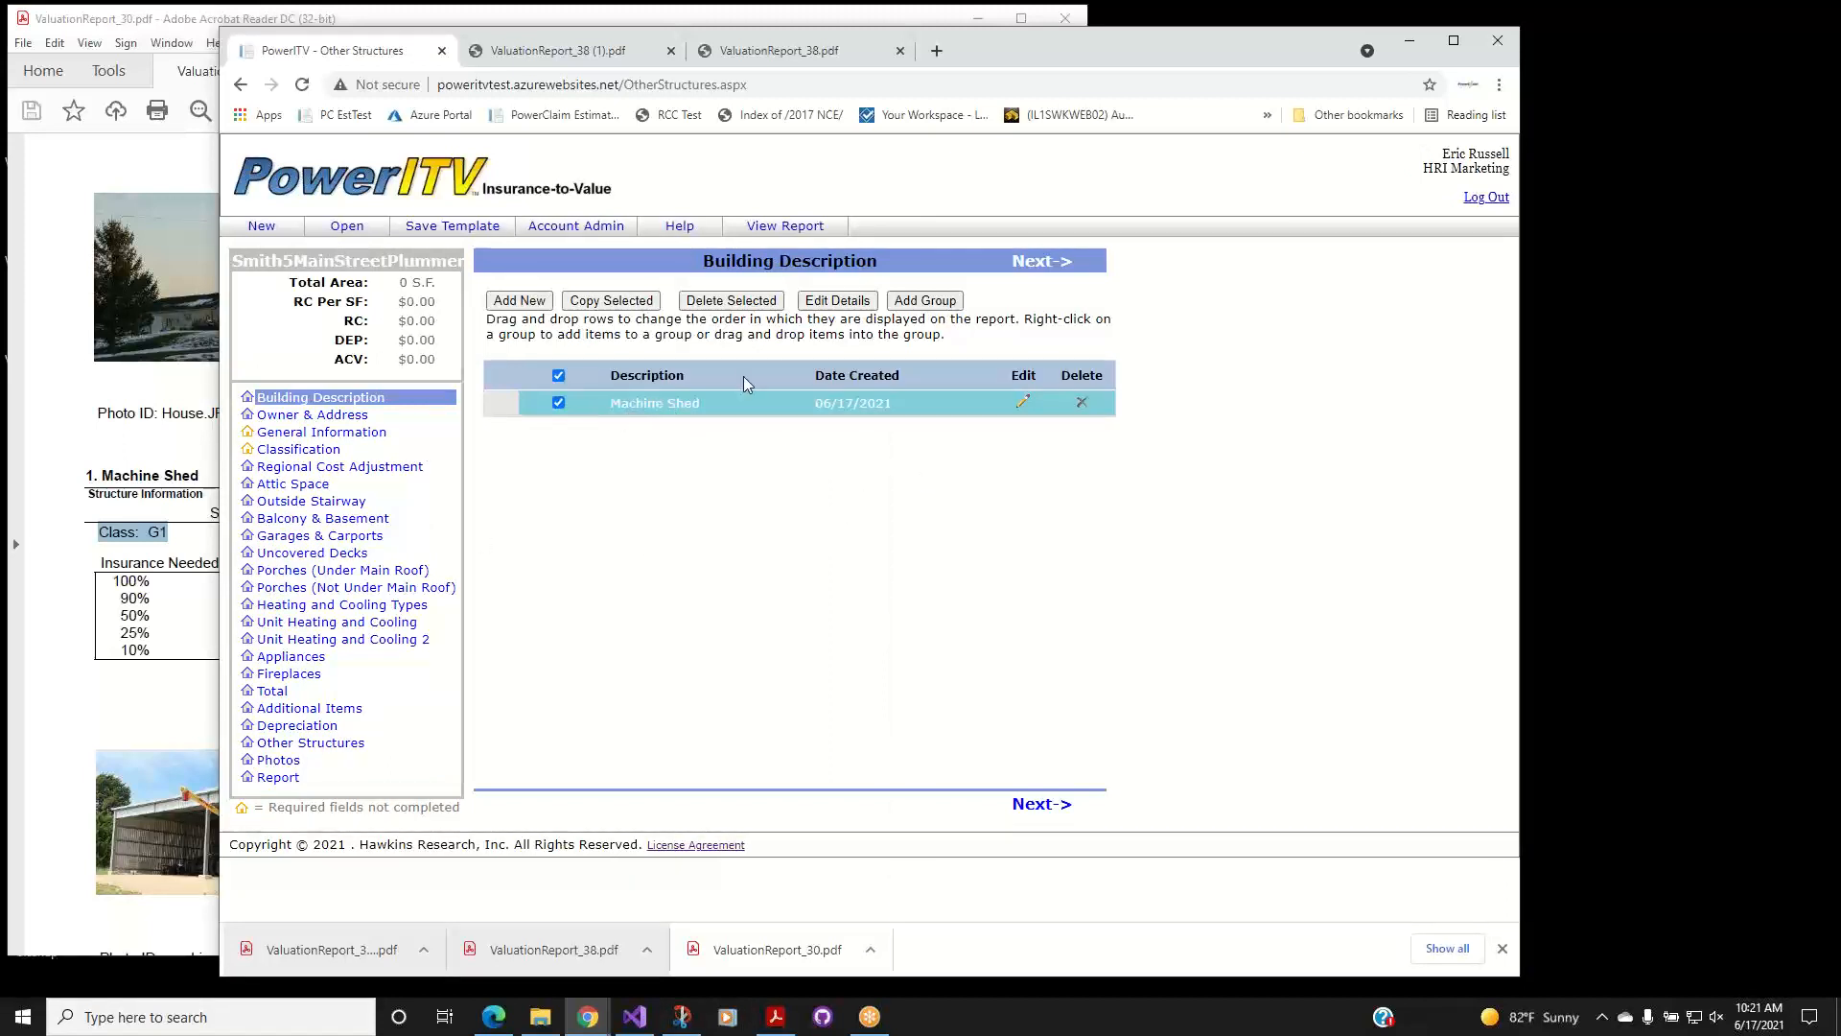
left_click(847, 305)
left_click(808, 472)
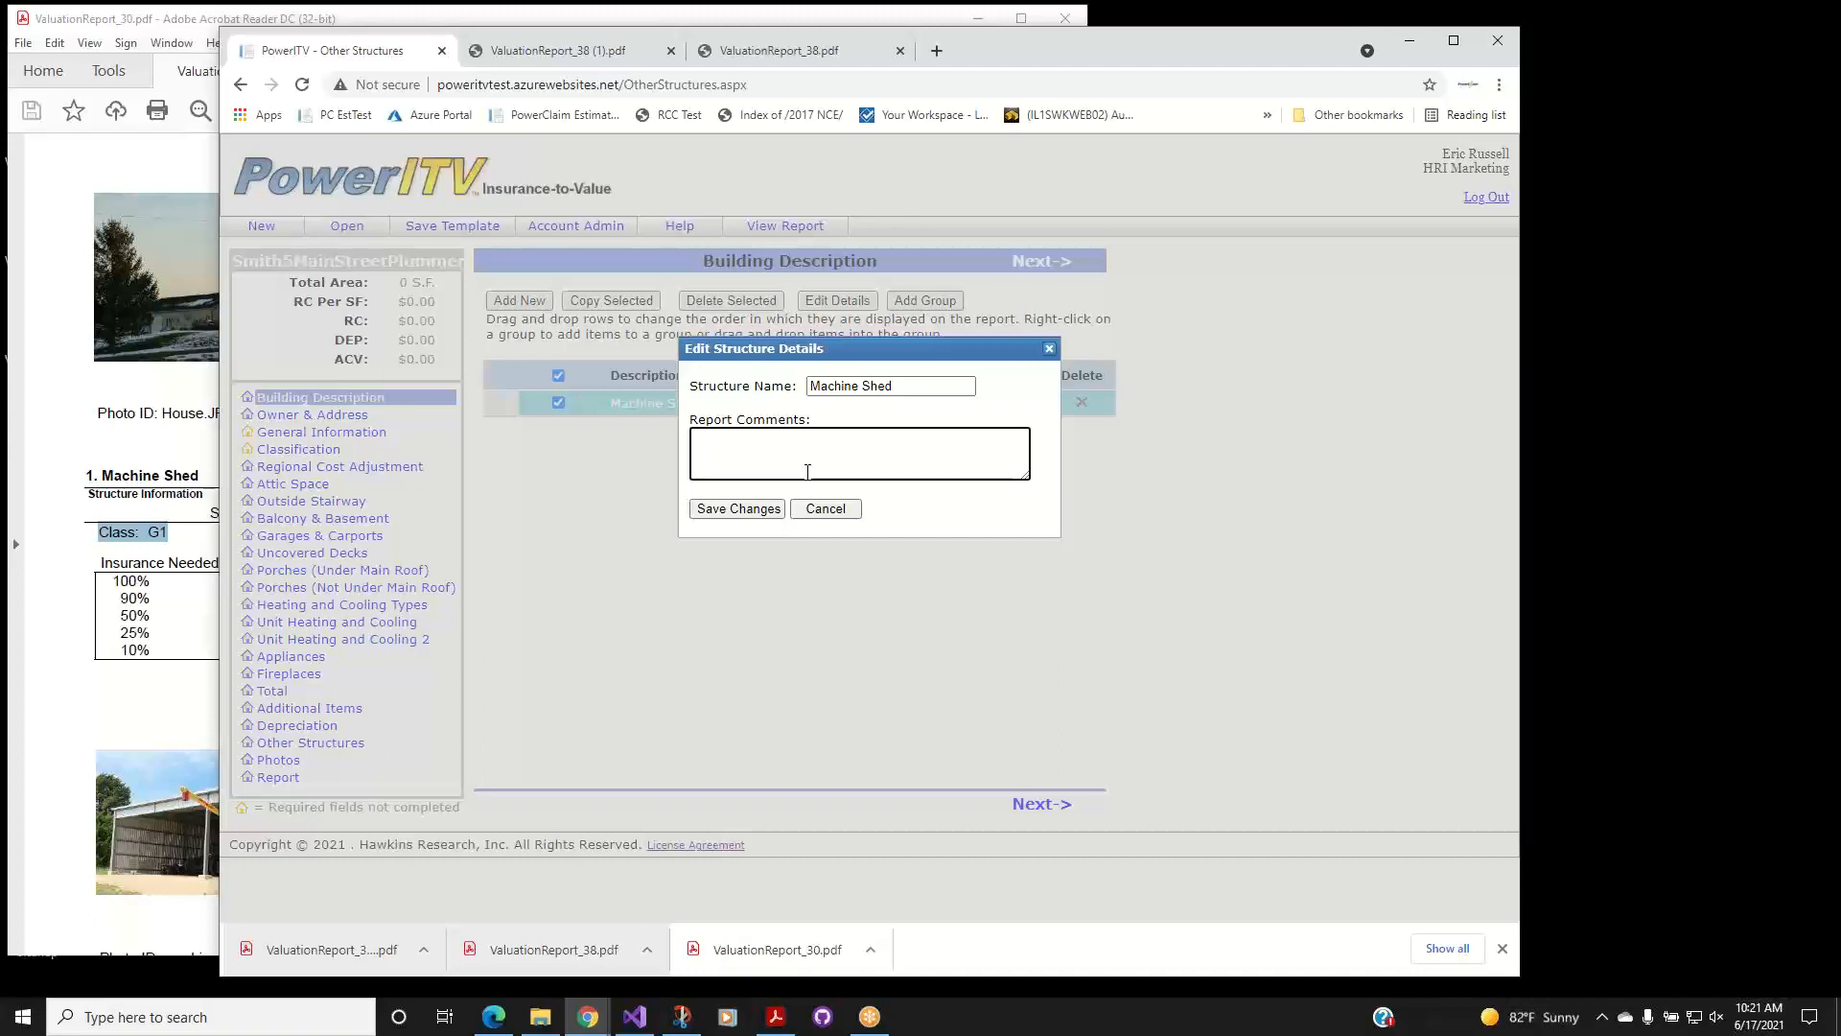
type("These are the details about my ma")
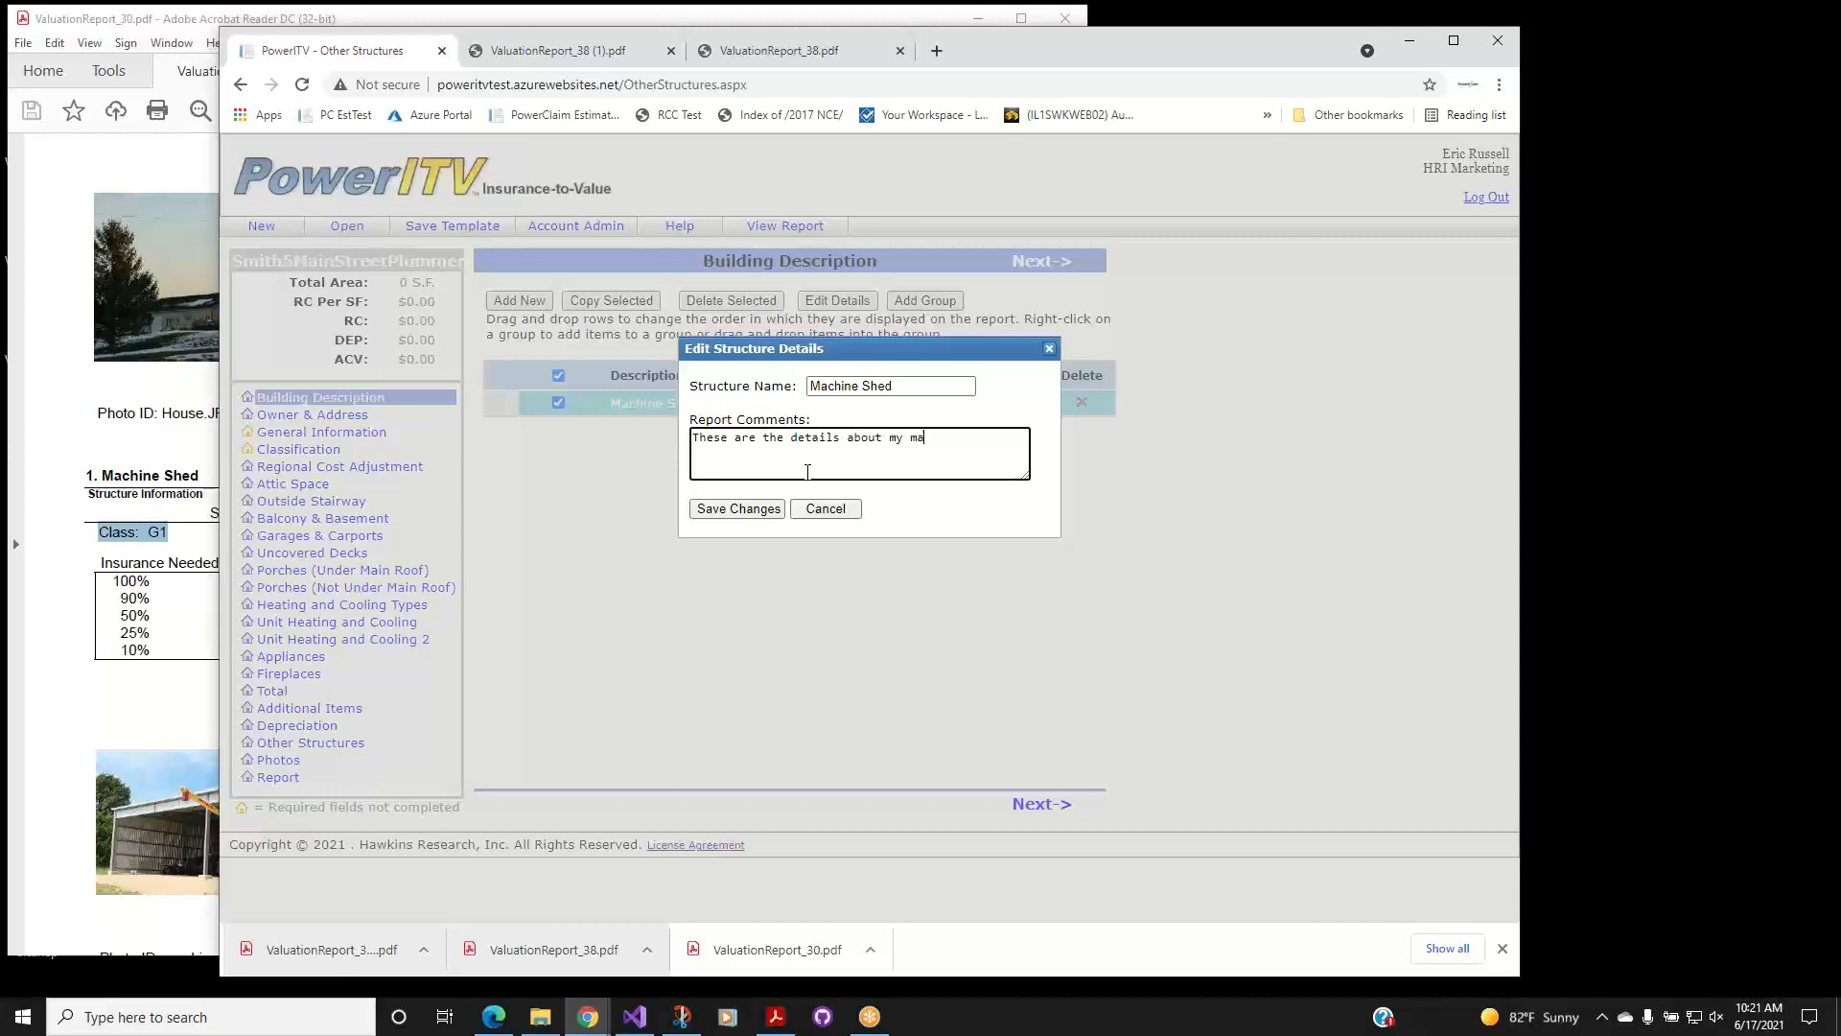
type("chine shed.")
left_click(746, 509)
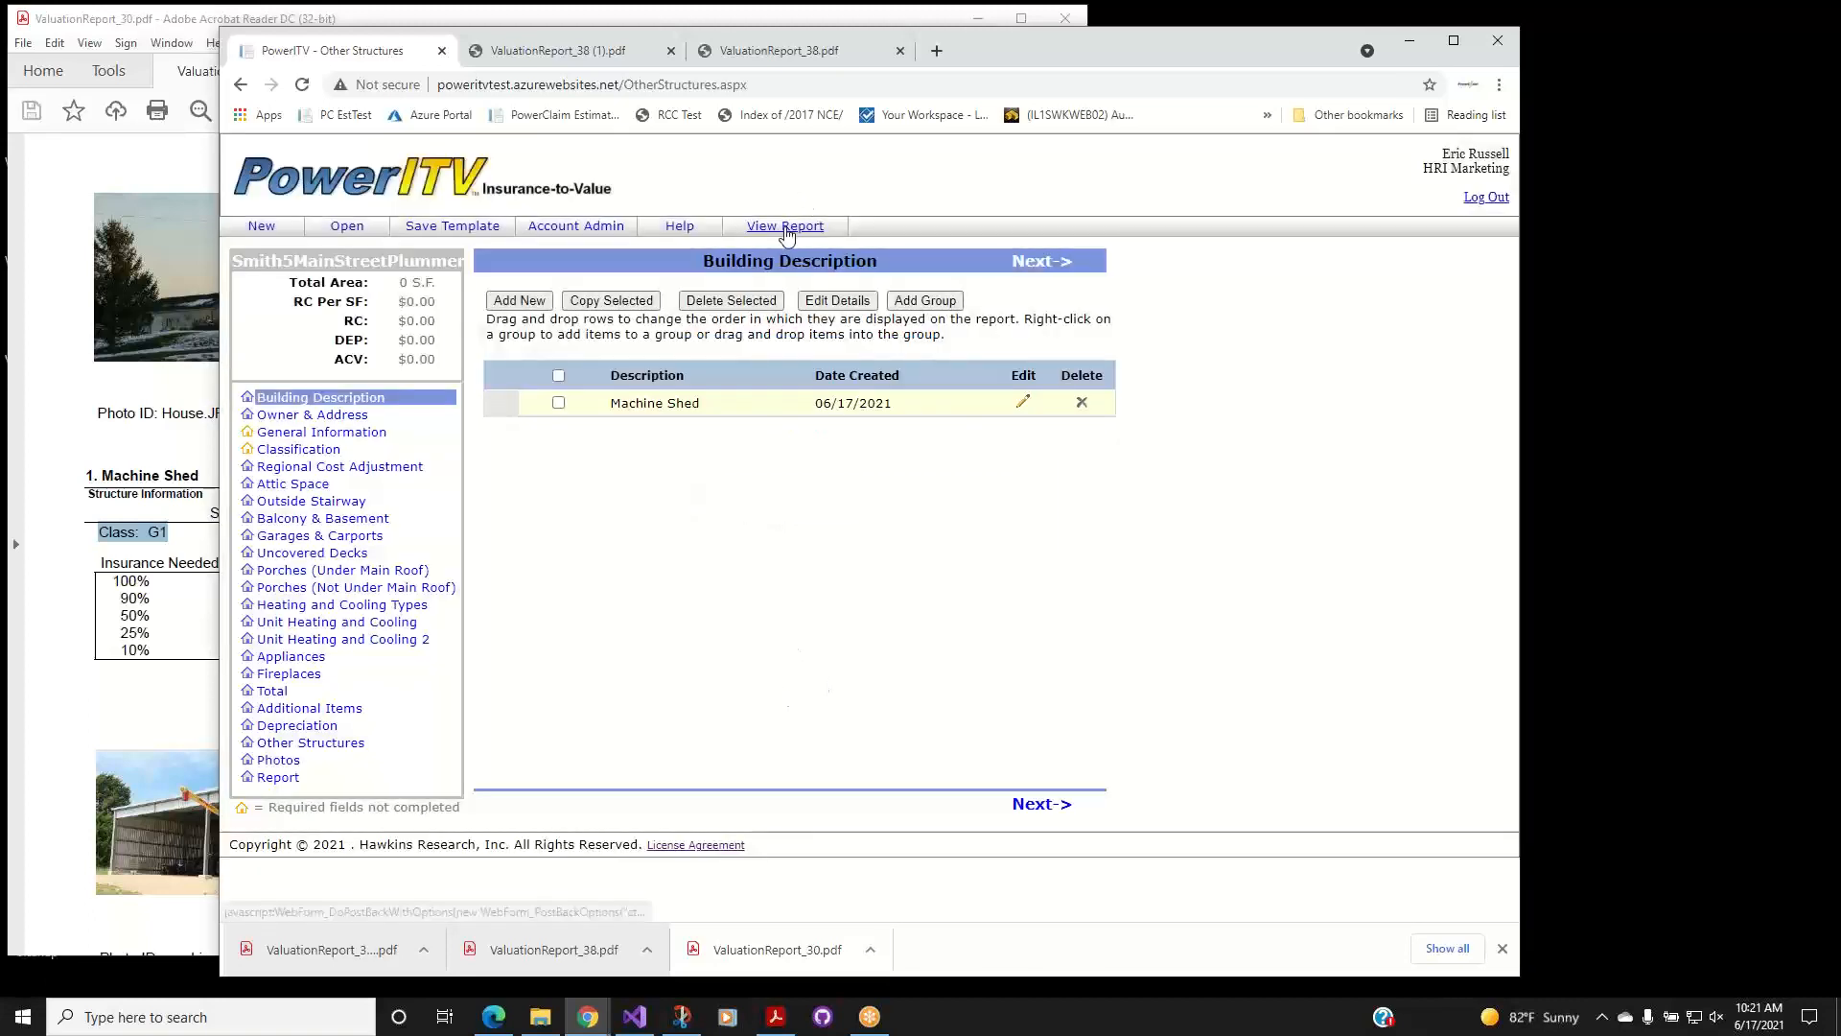
Generate the report as ValuationReport_37.pdf on the Desktop and check the Machine Shed comment in it.
left_click(785, 228)
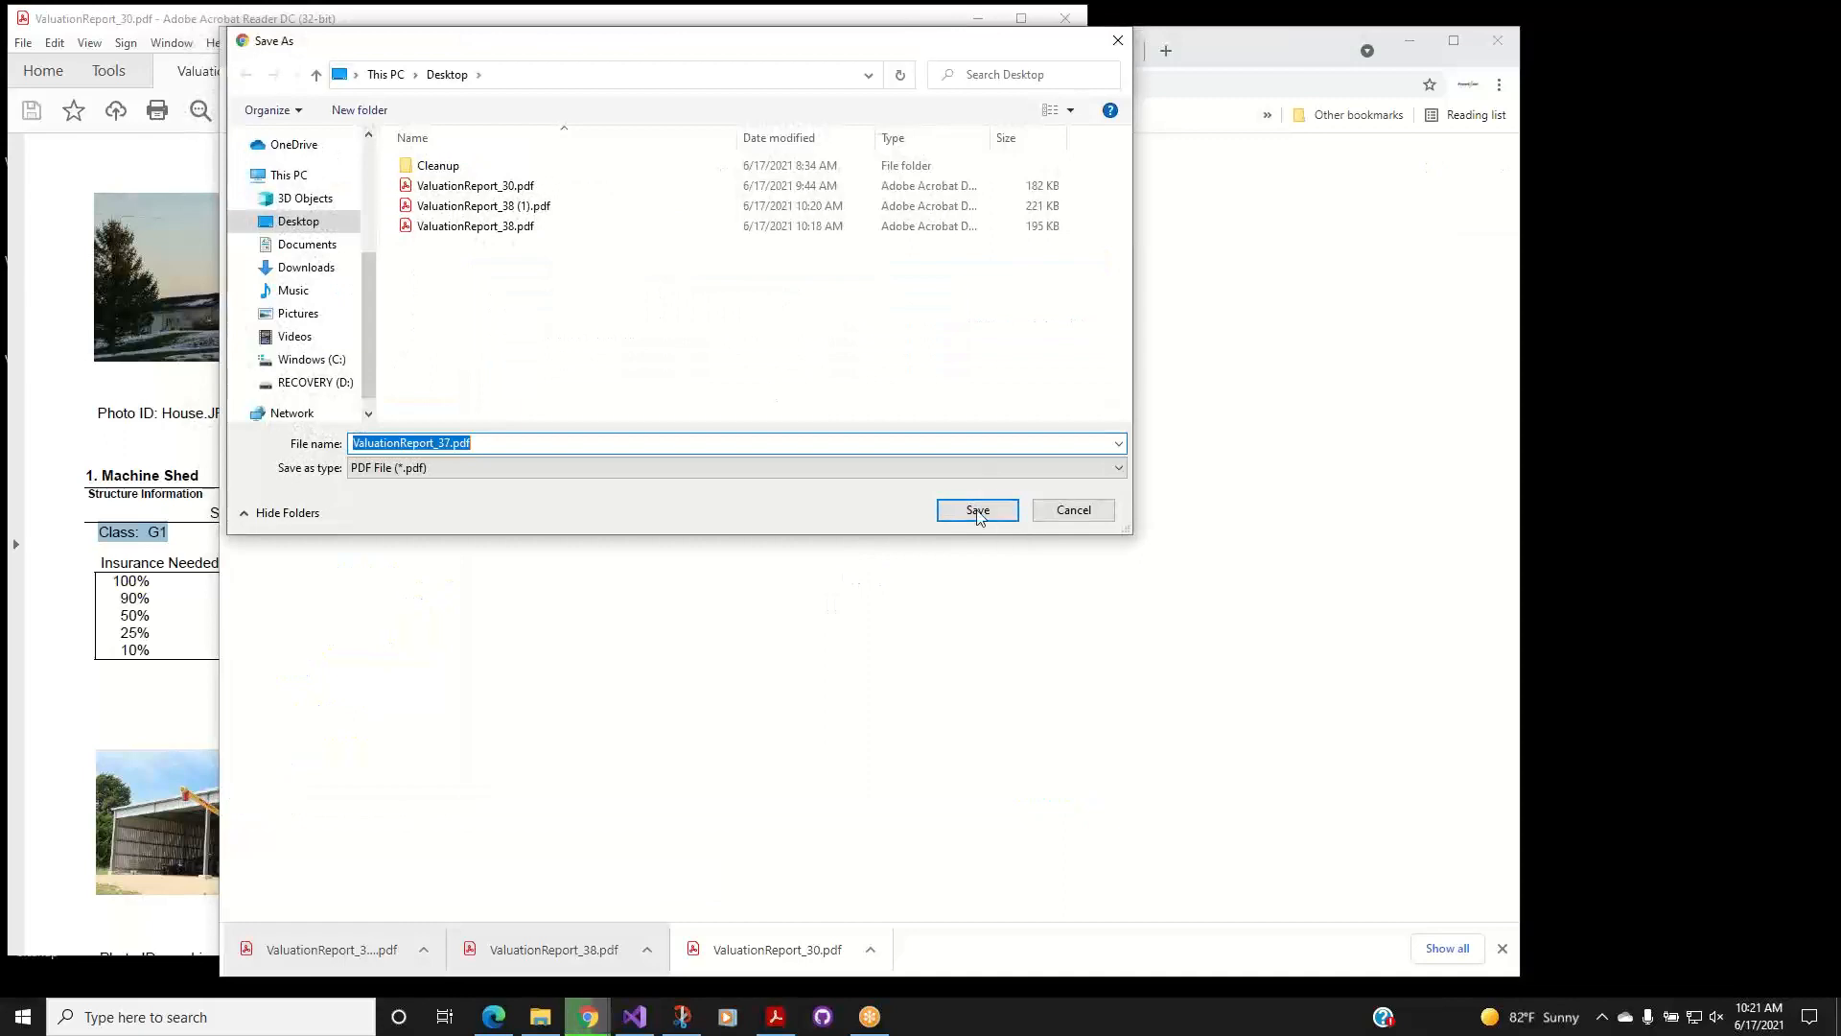
left_click(977, 510)
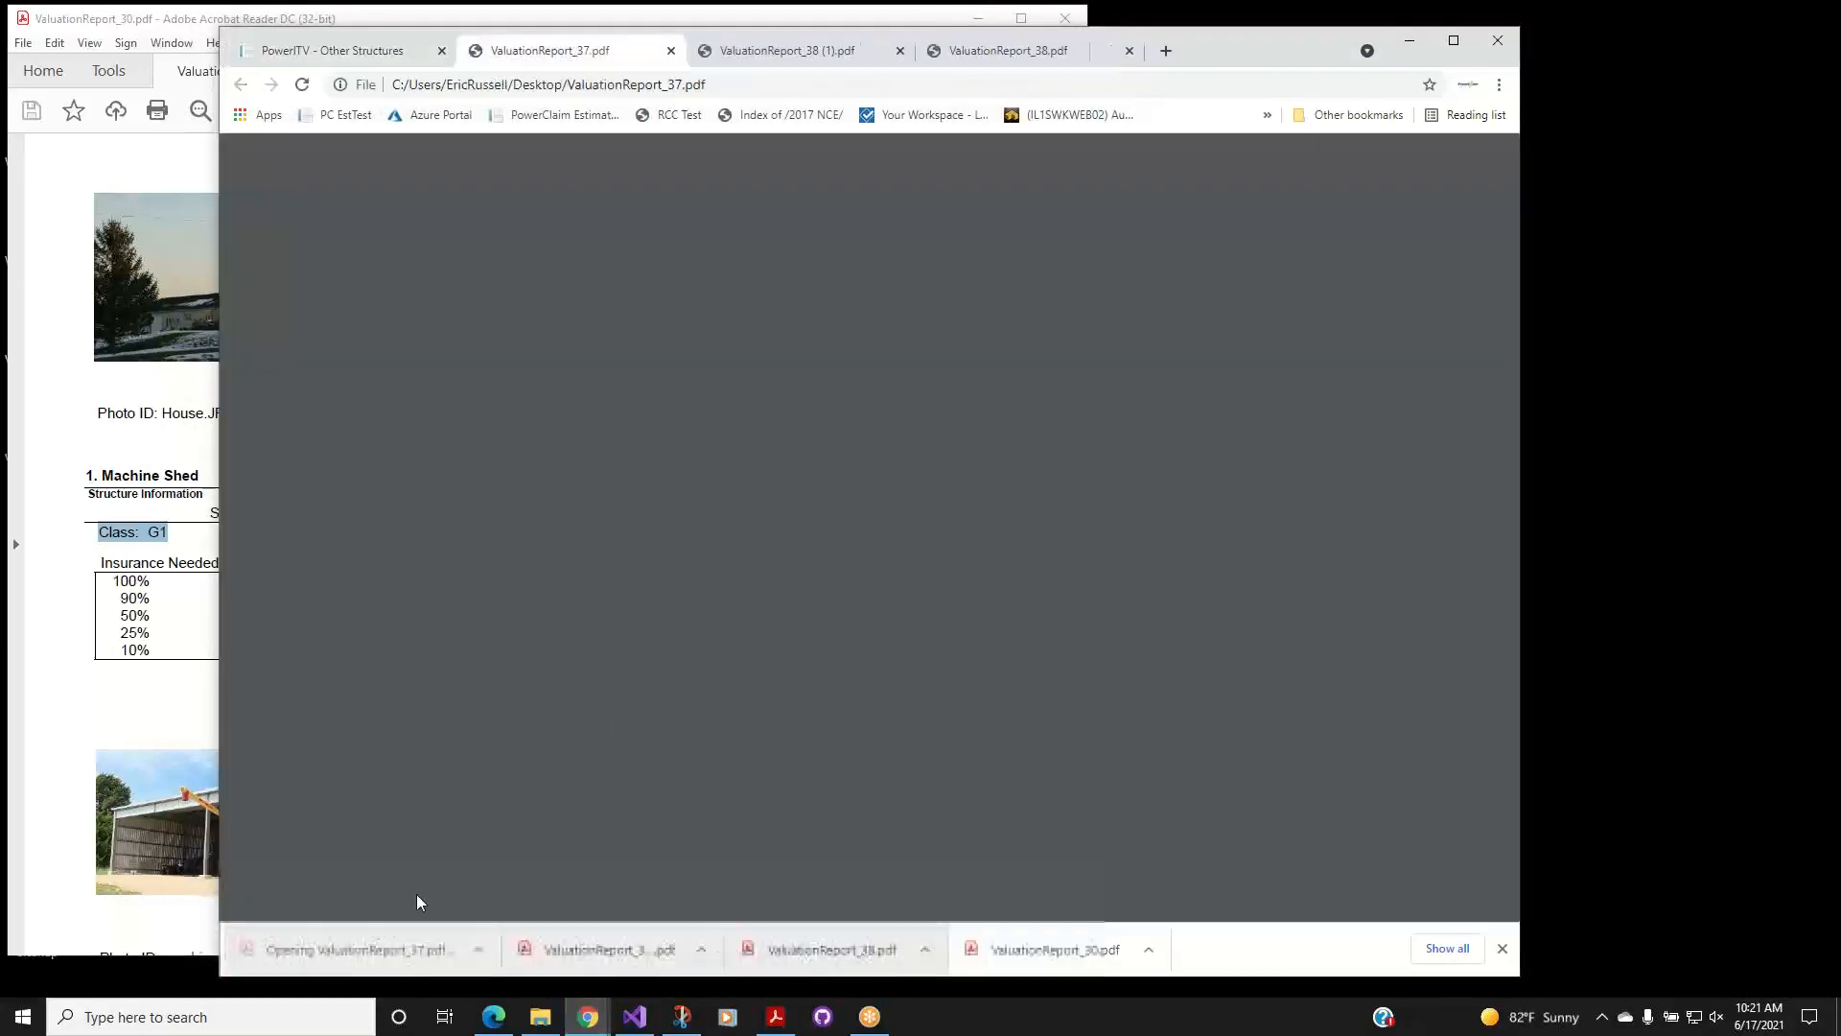
scroll(876, 619, "down", 5)
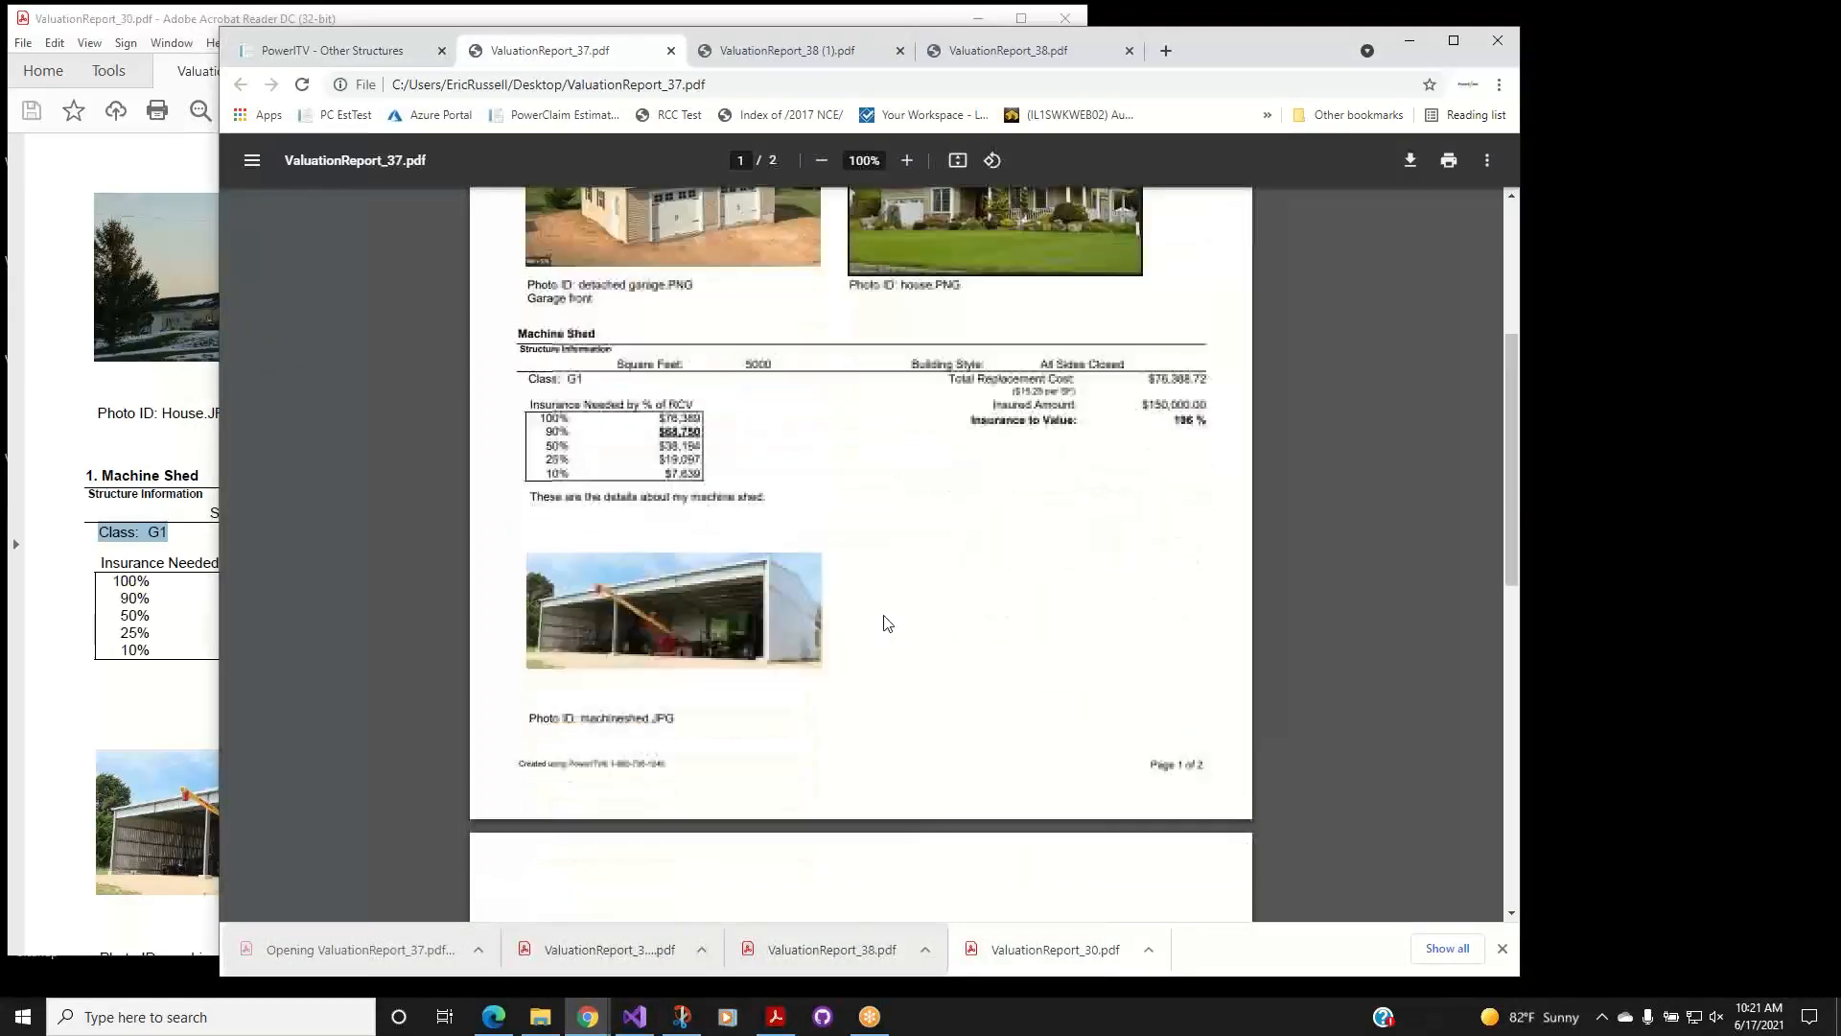
scroll(885, 624, "up", 2)
left_click_drag(530, 691, 773, 683)
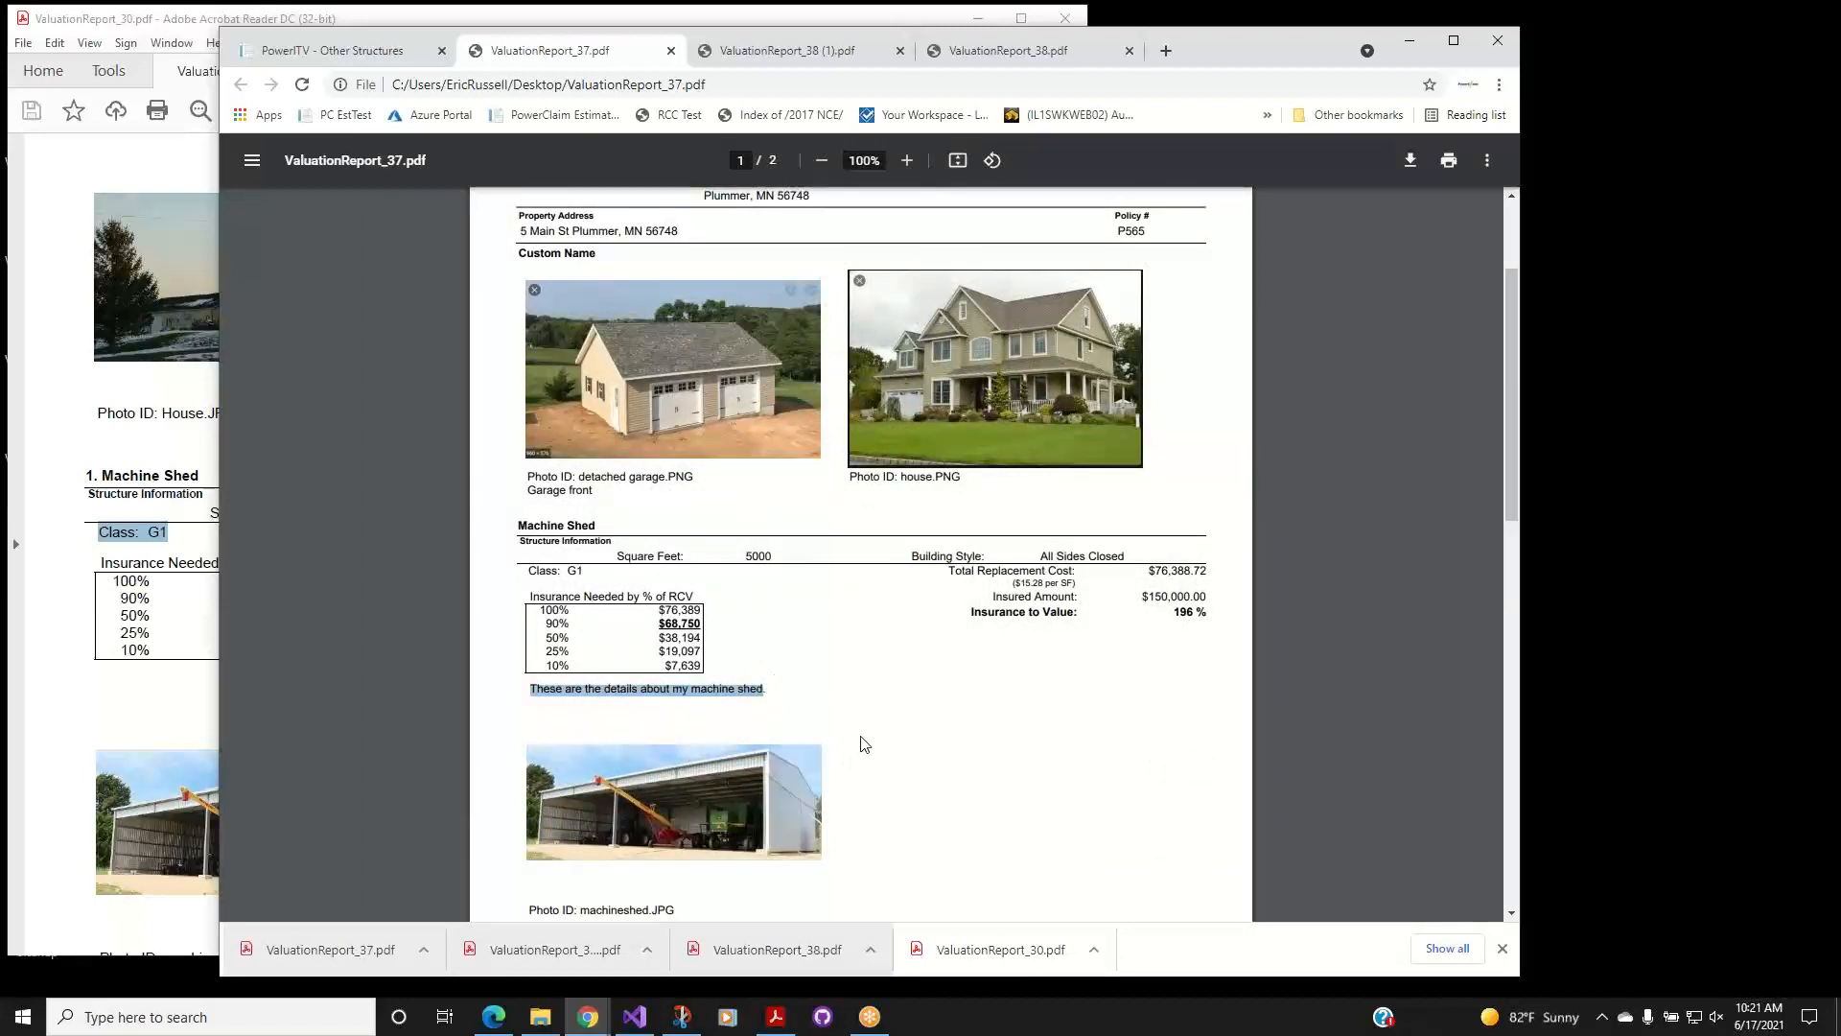
Return to PowerITV and add another structure named gb1 with the building type Grain Bins / Wet Holding Bins.
left_click(362, 53)
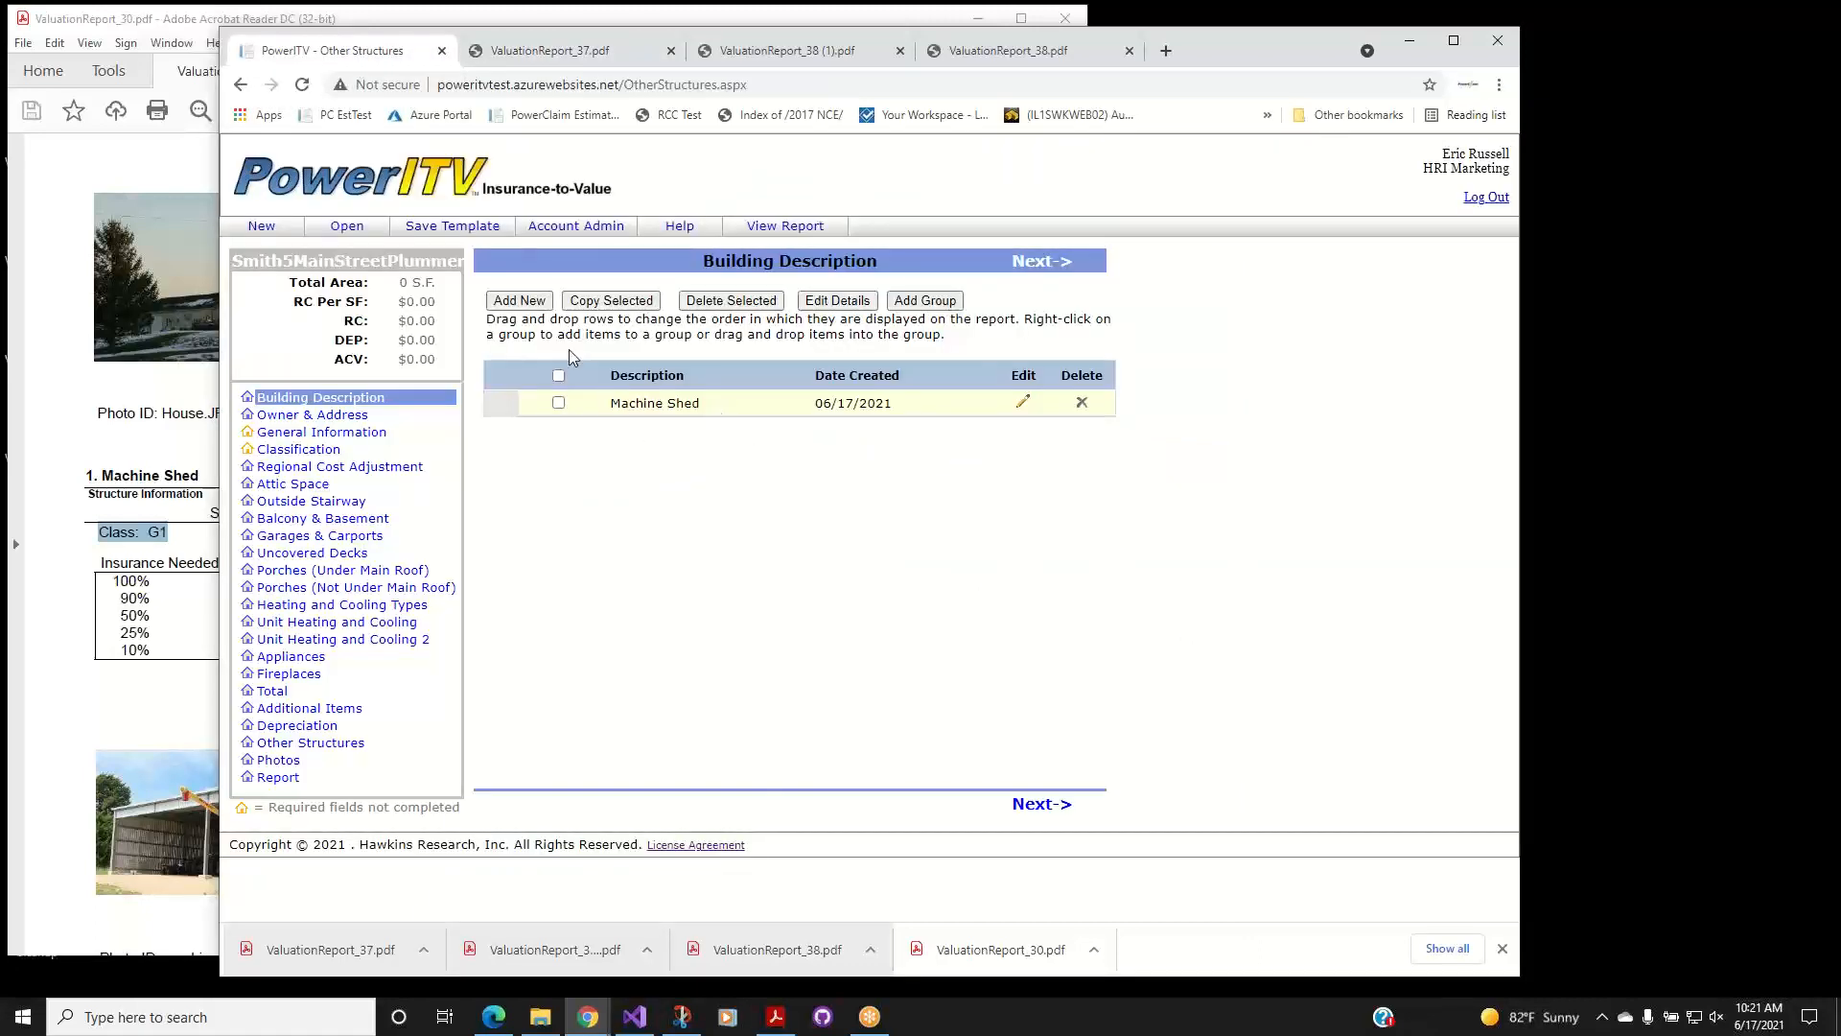
left_click(518, 303)
left_click(813, 341)
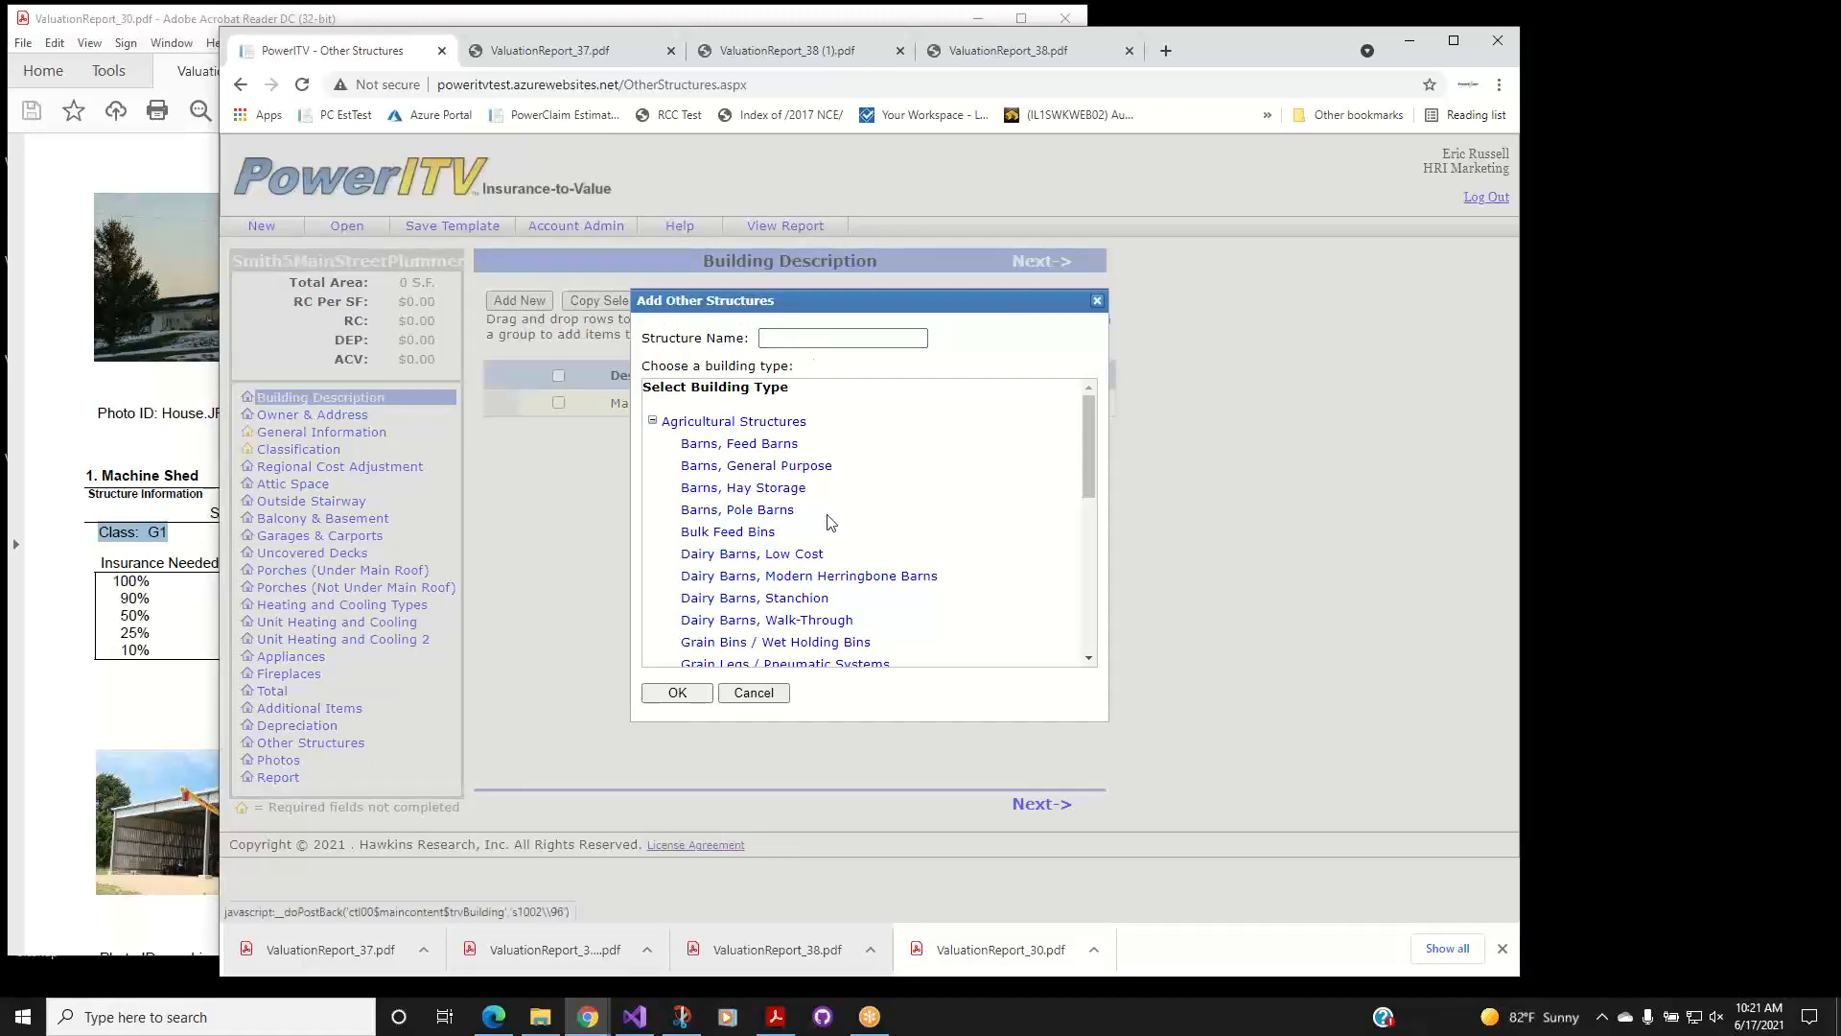
scroll(830, 522, "down", 2)
scroll(830, 523, "down", 2)
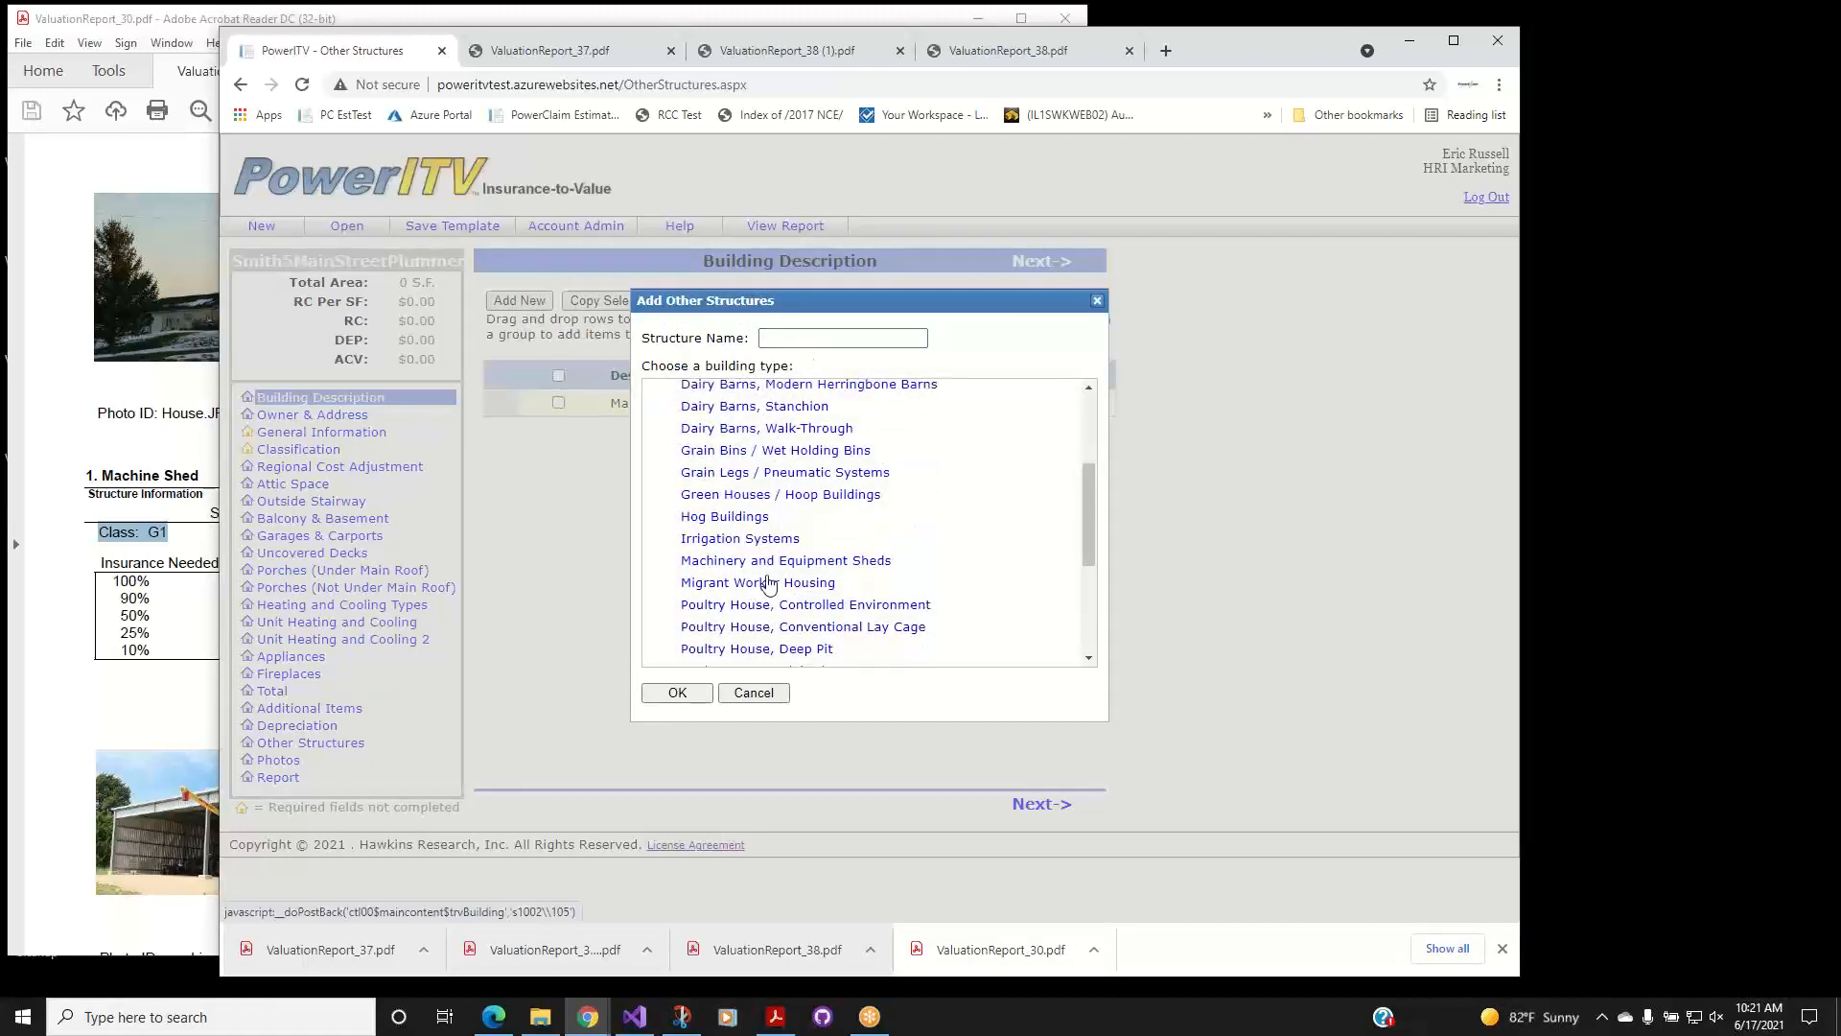
scroll(783, 549, "up", 2)
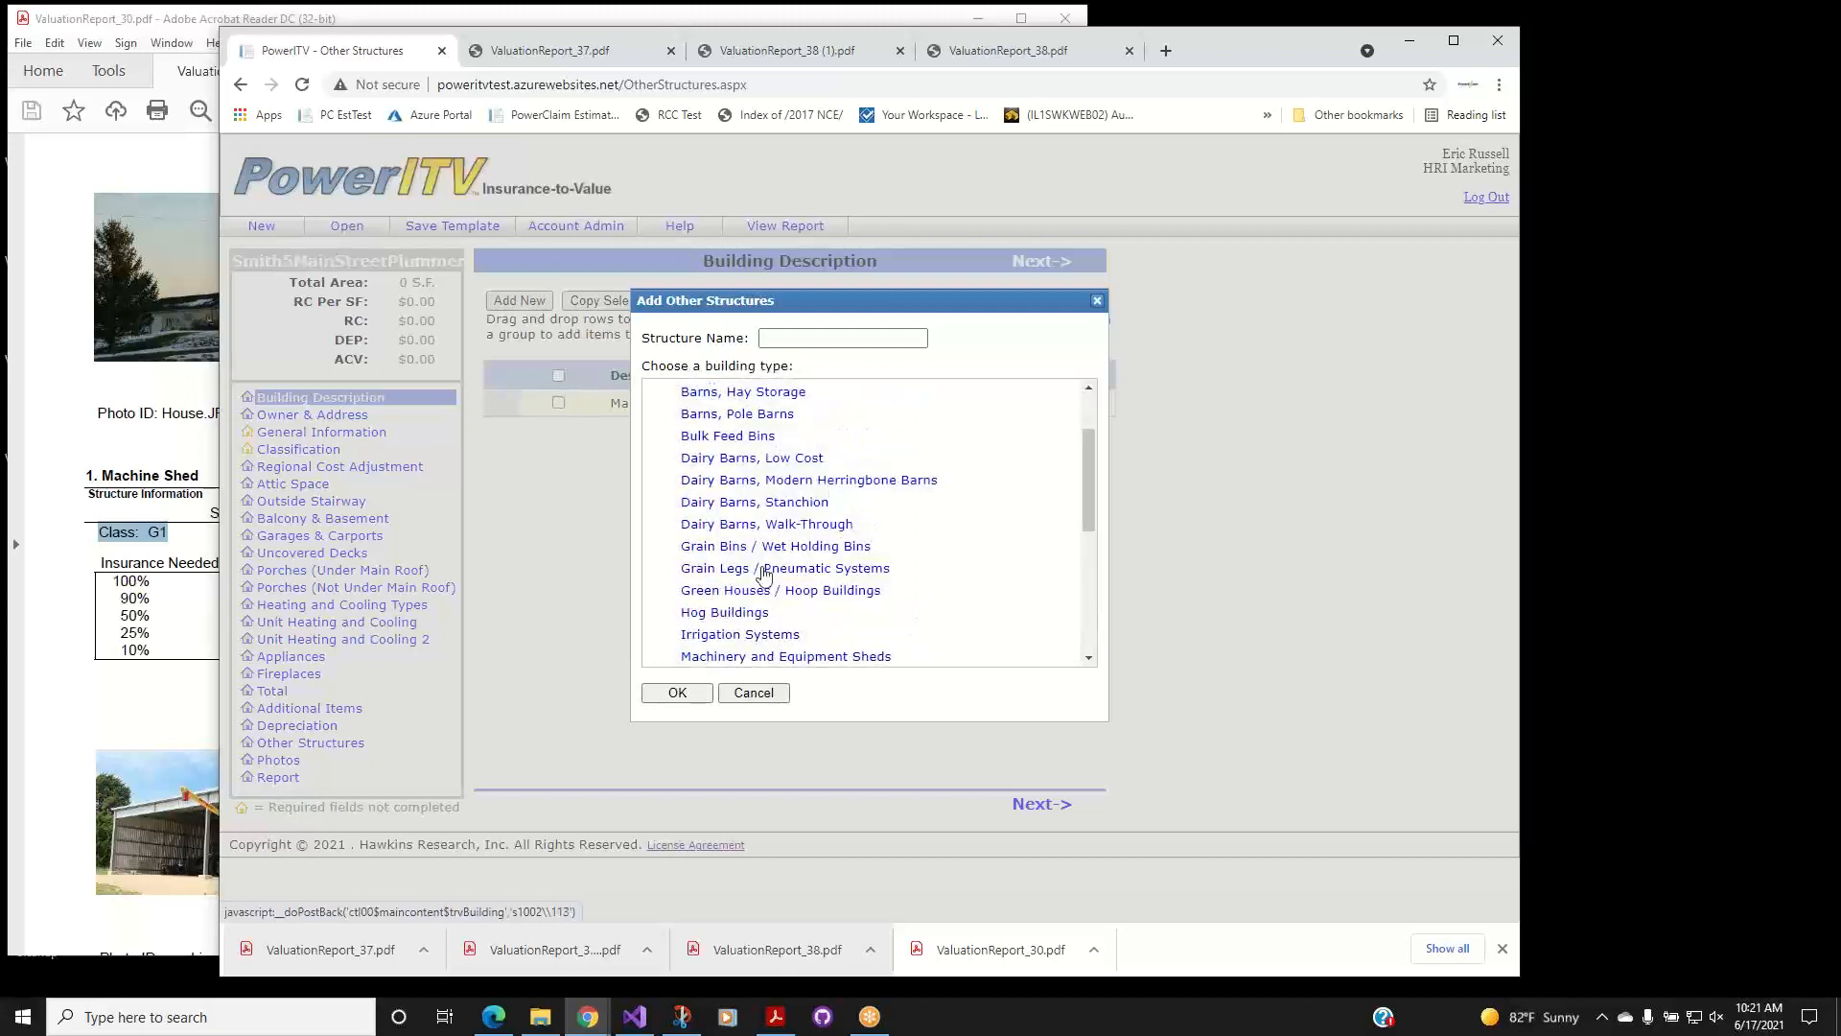
left_click(748, 546)
left_click(822, 334)
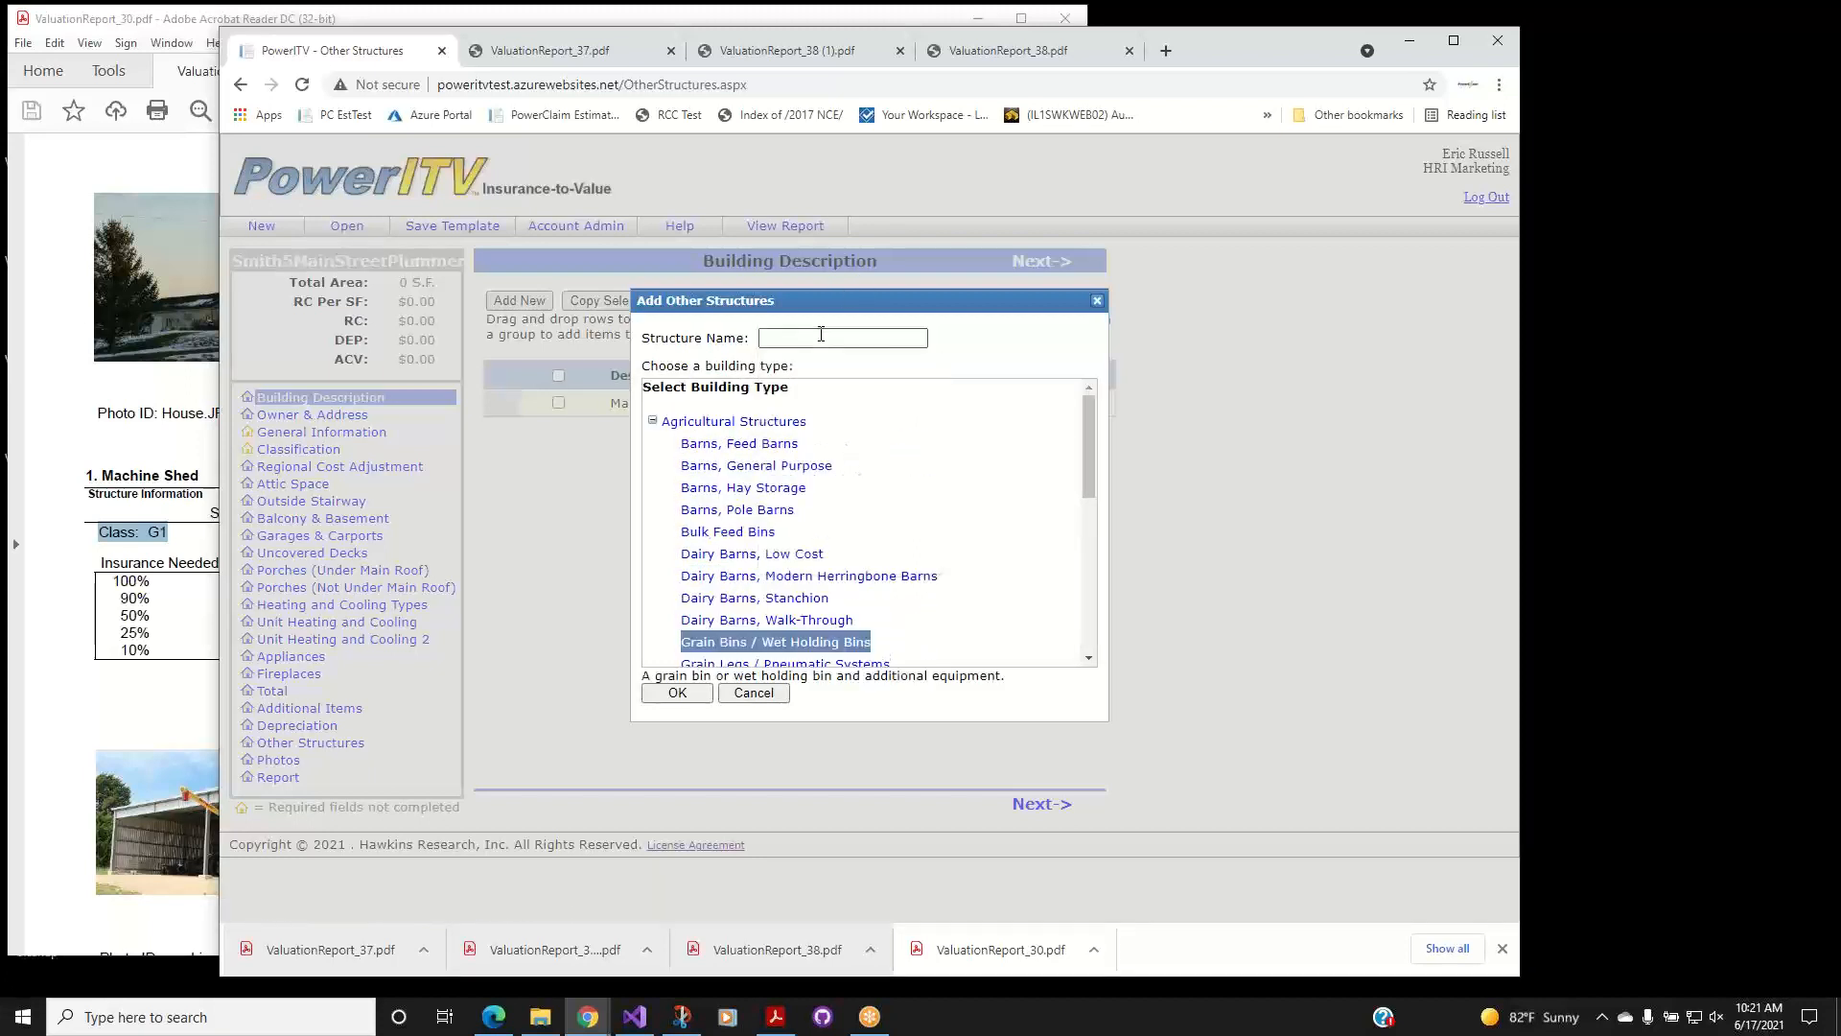
left_click(821, 334)
left_click(809, 371)
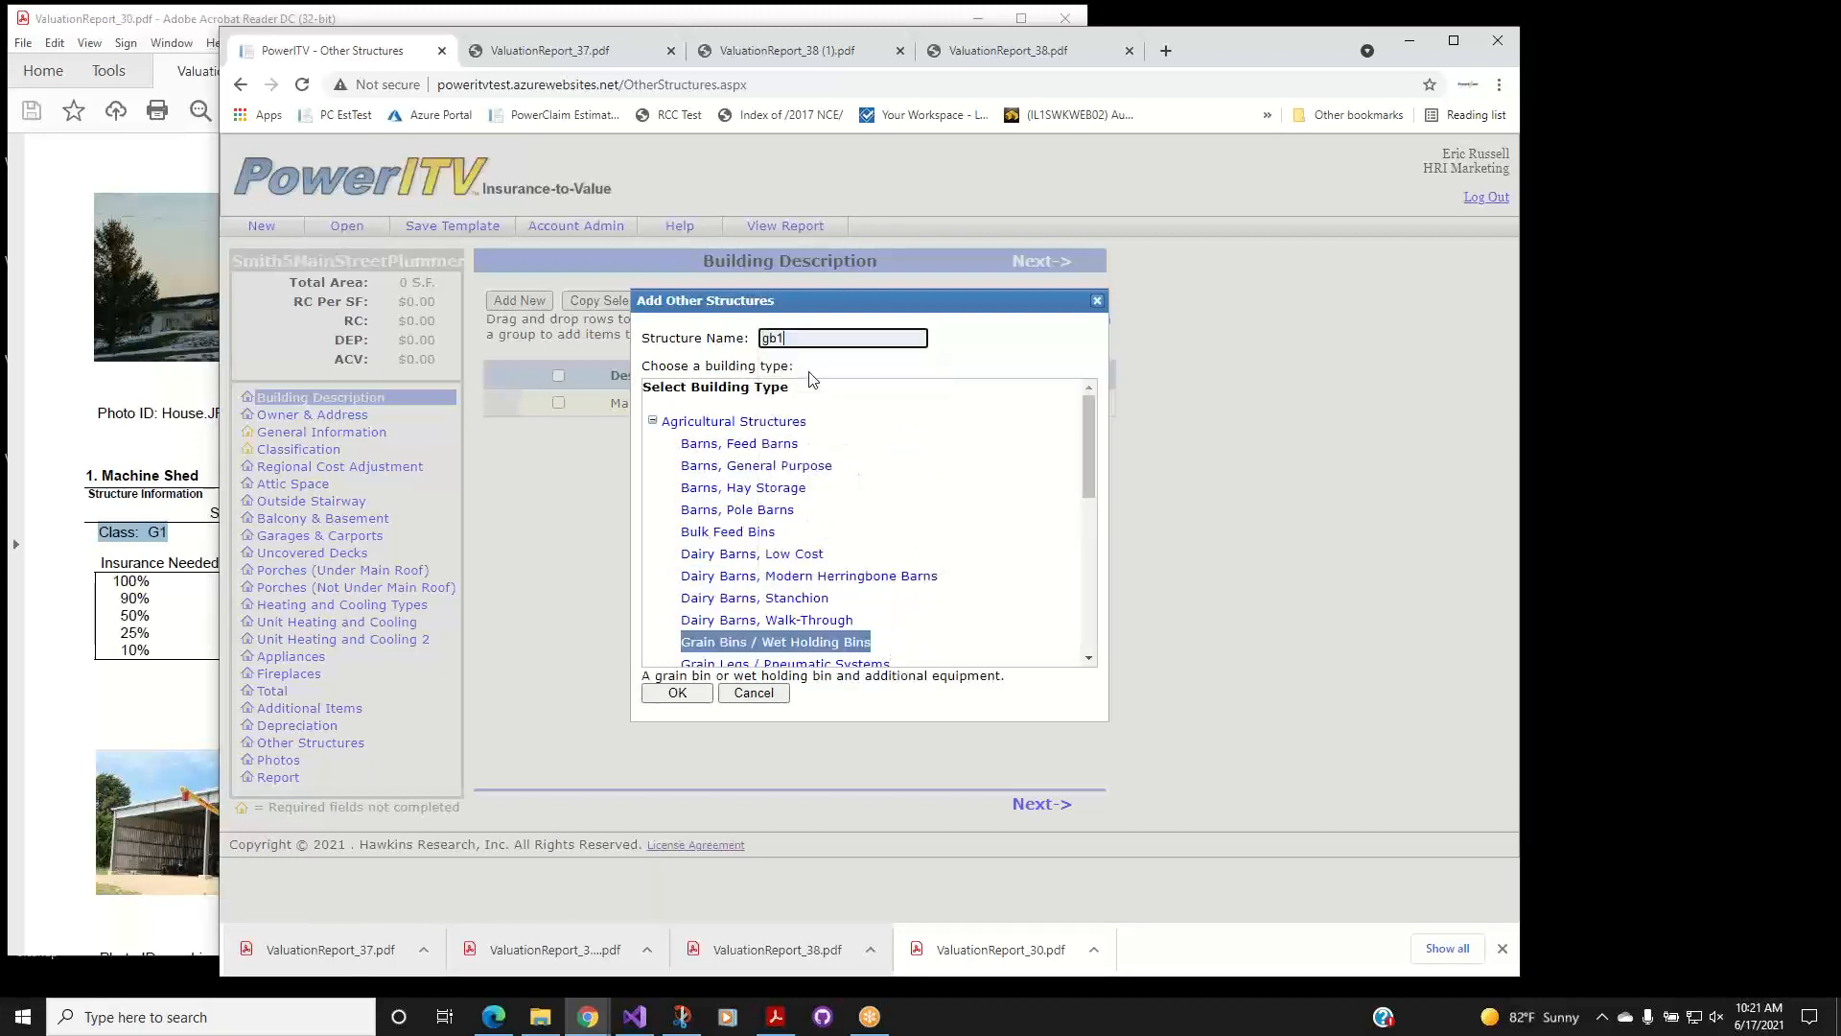
left_click(682, 694)
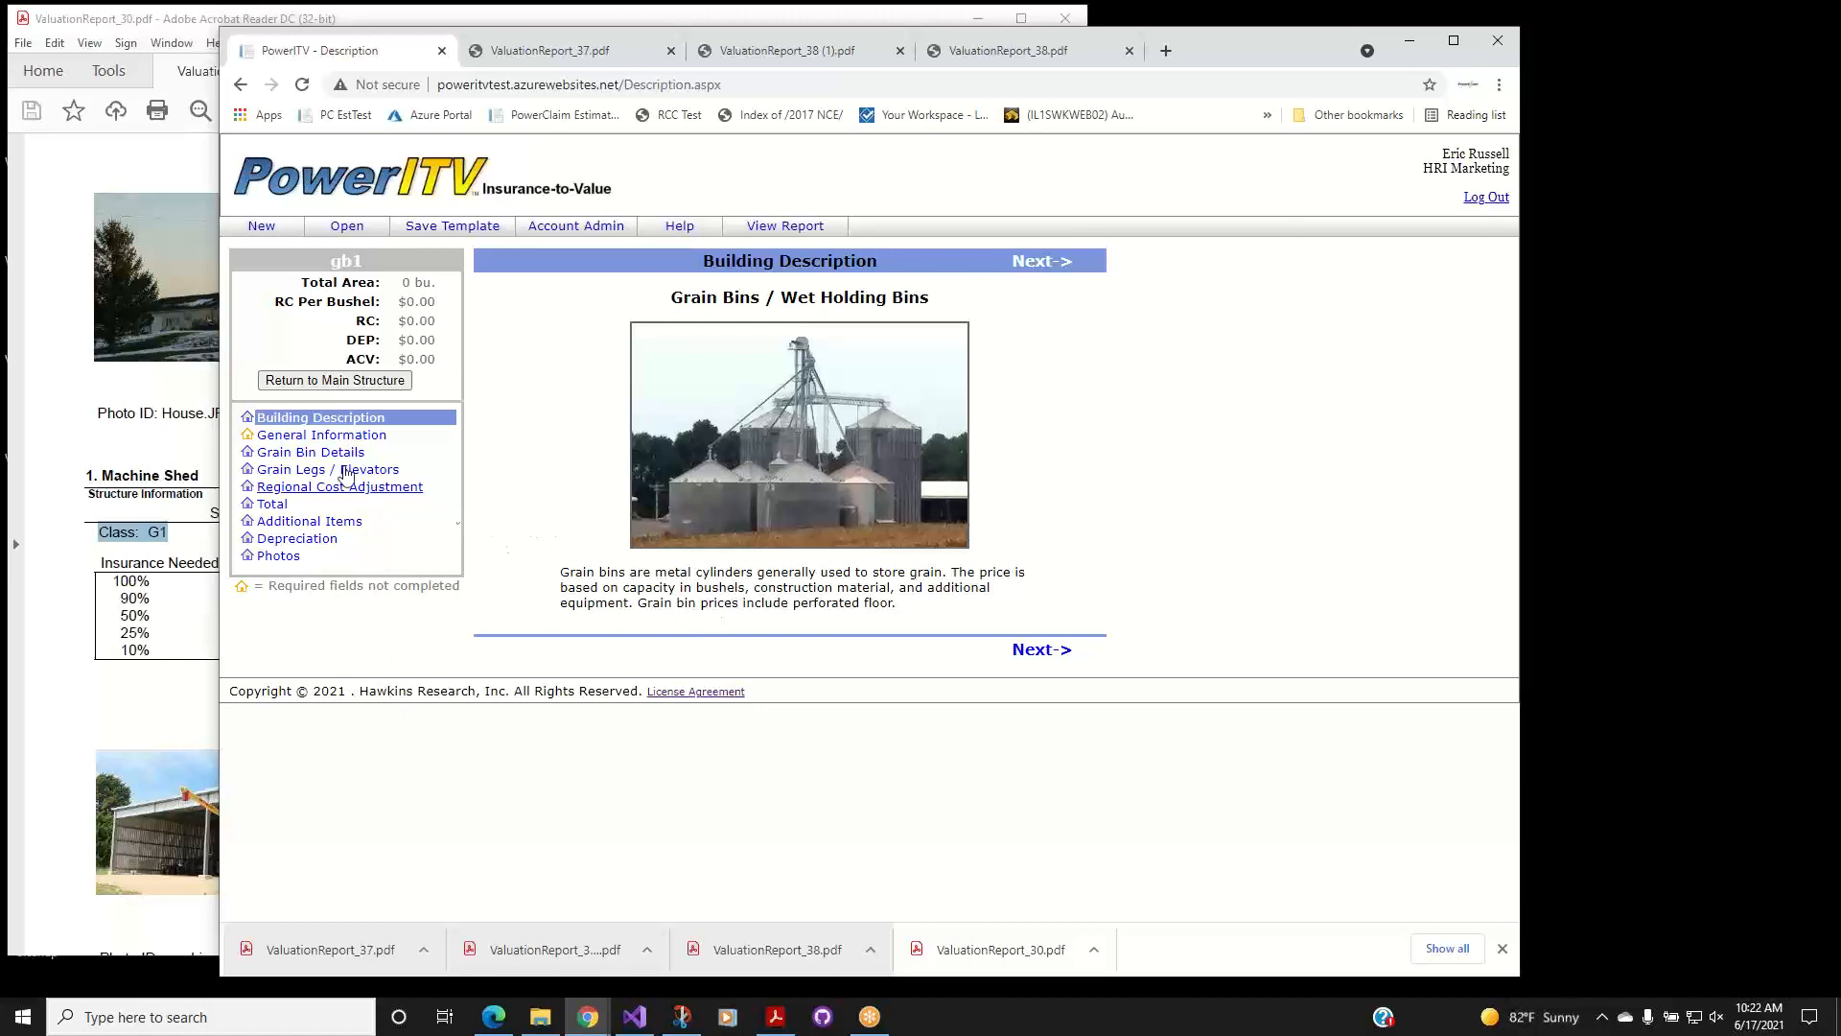
In the general information for gb1, set the insured amount to $30000 and the class to G2.
left_click(281, 437)
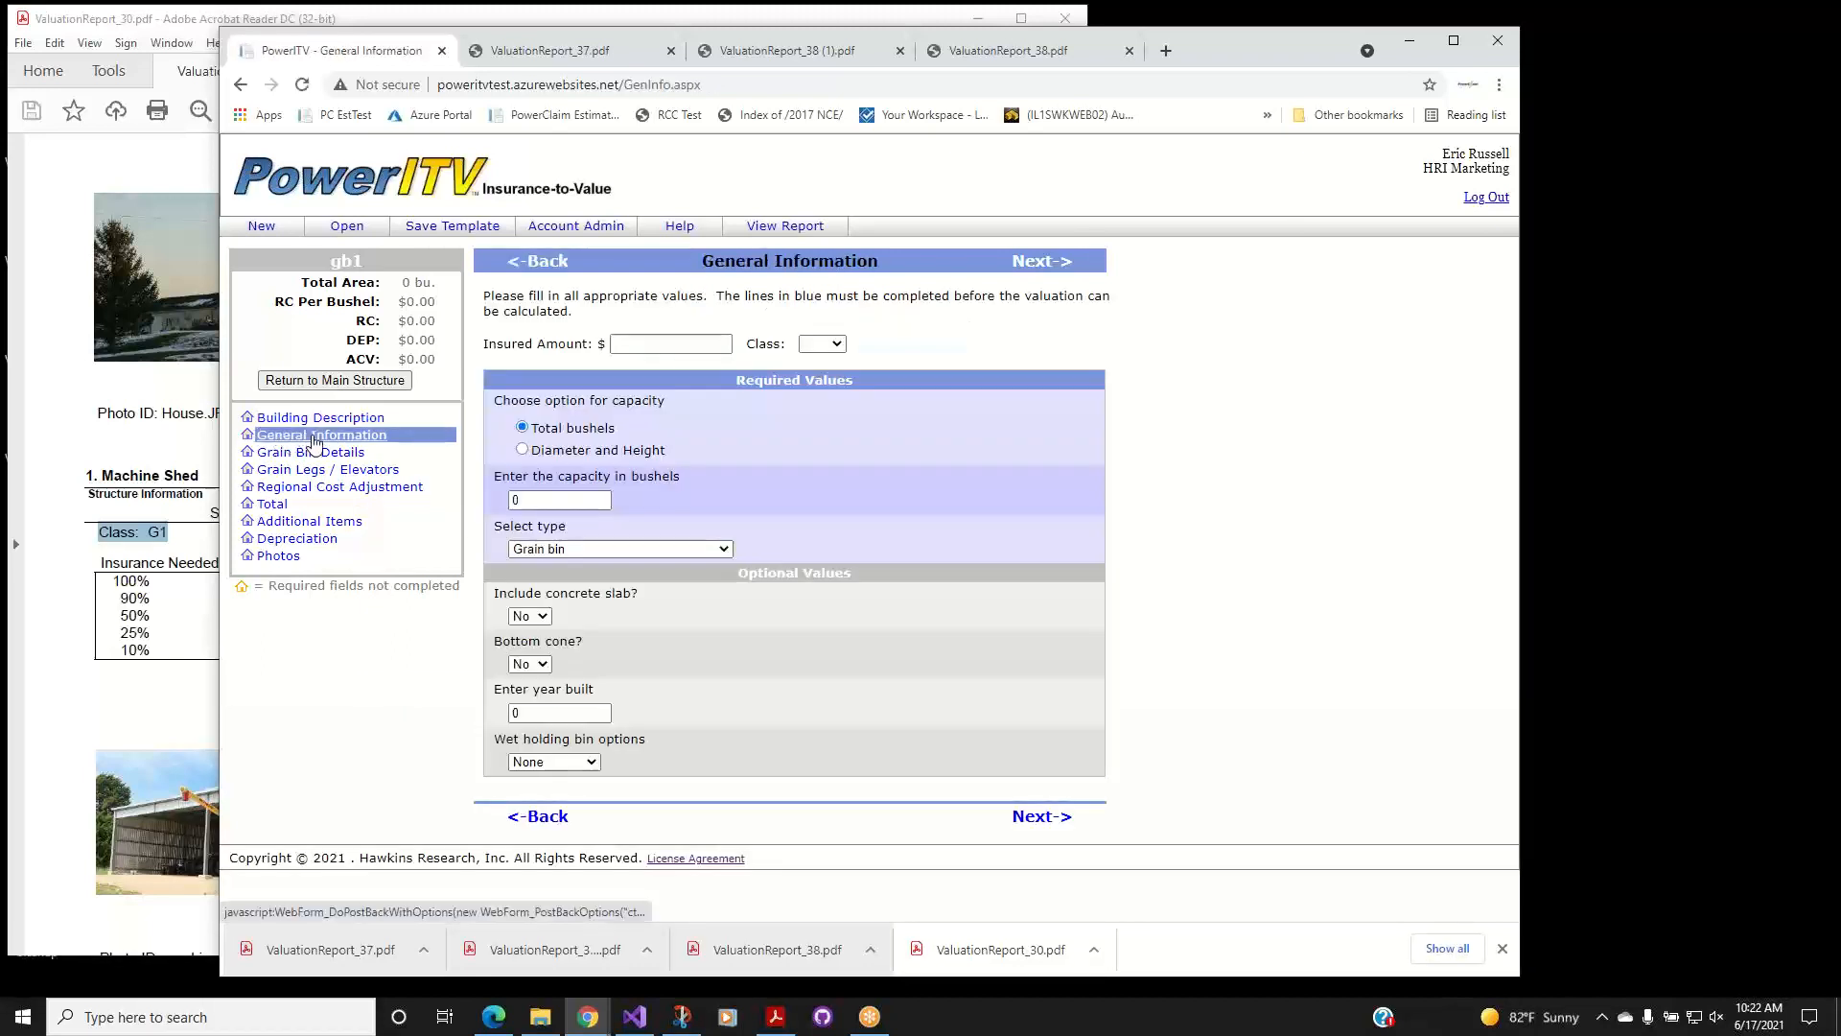
left_click(650, 344)
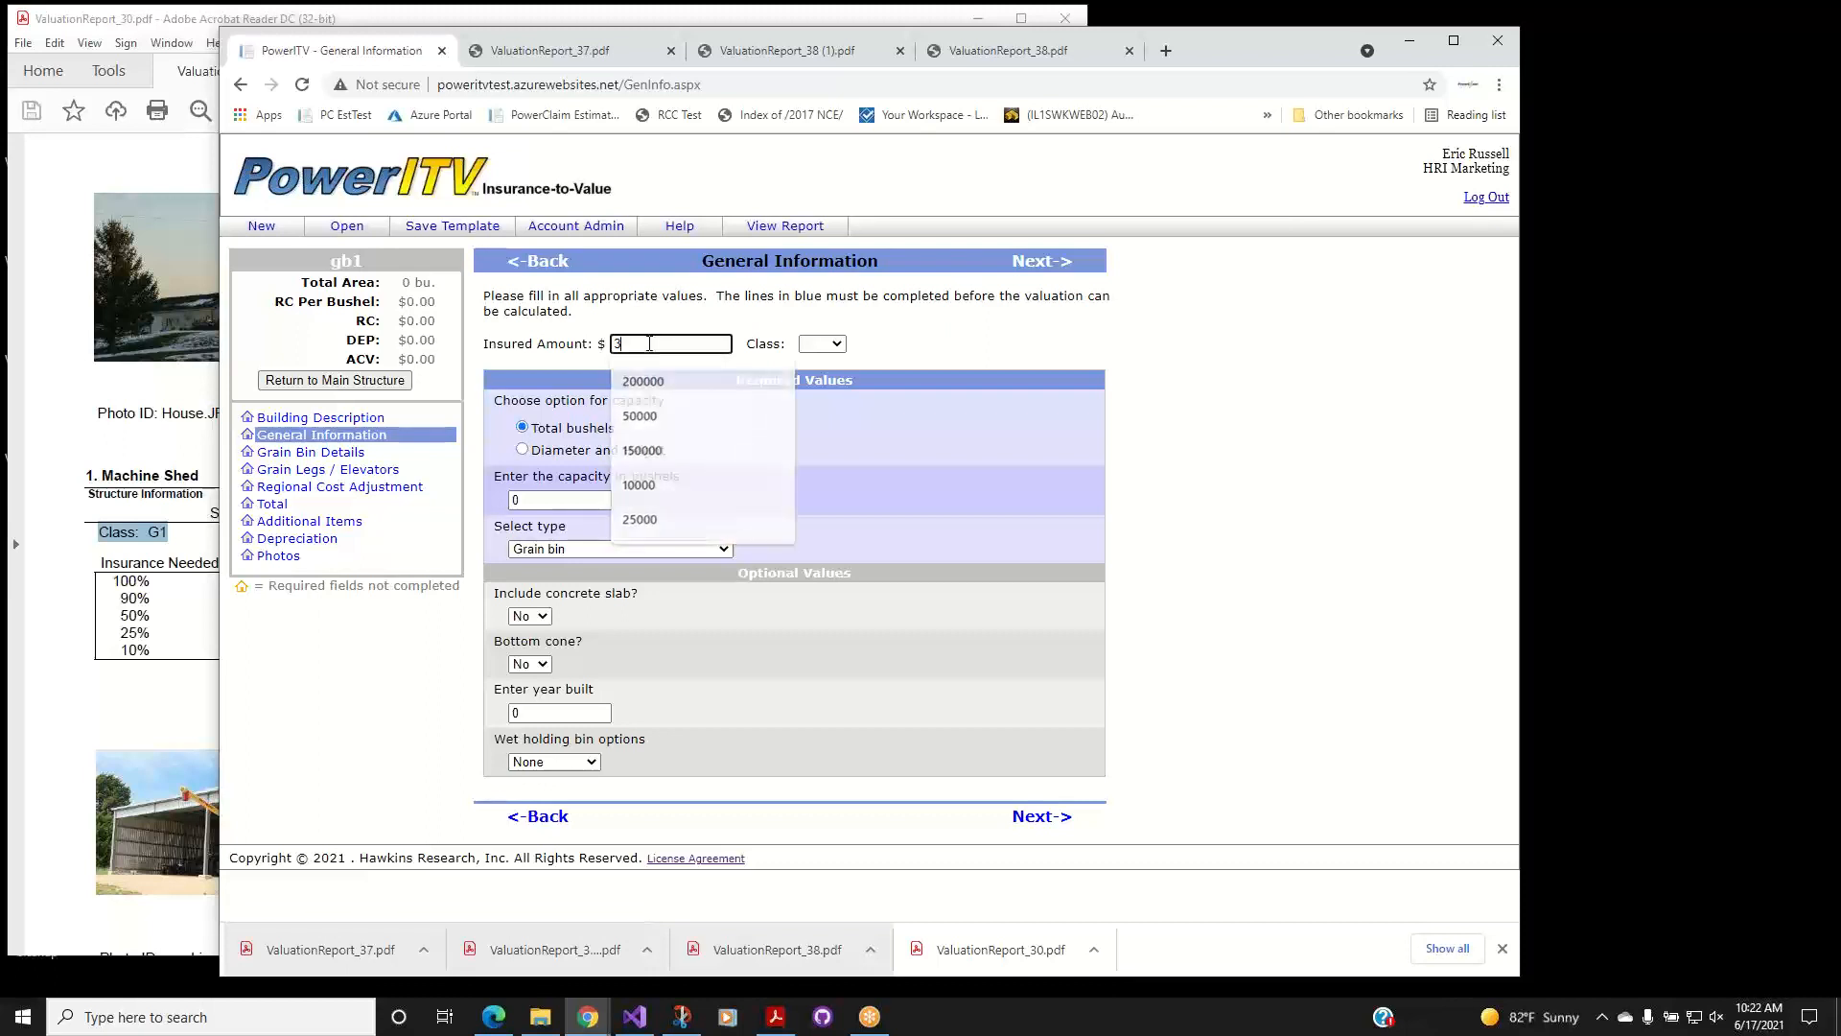
type("30000")
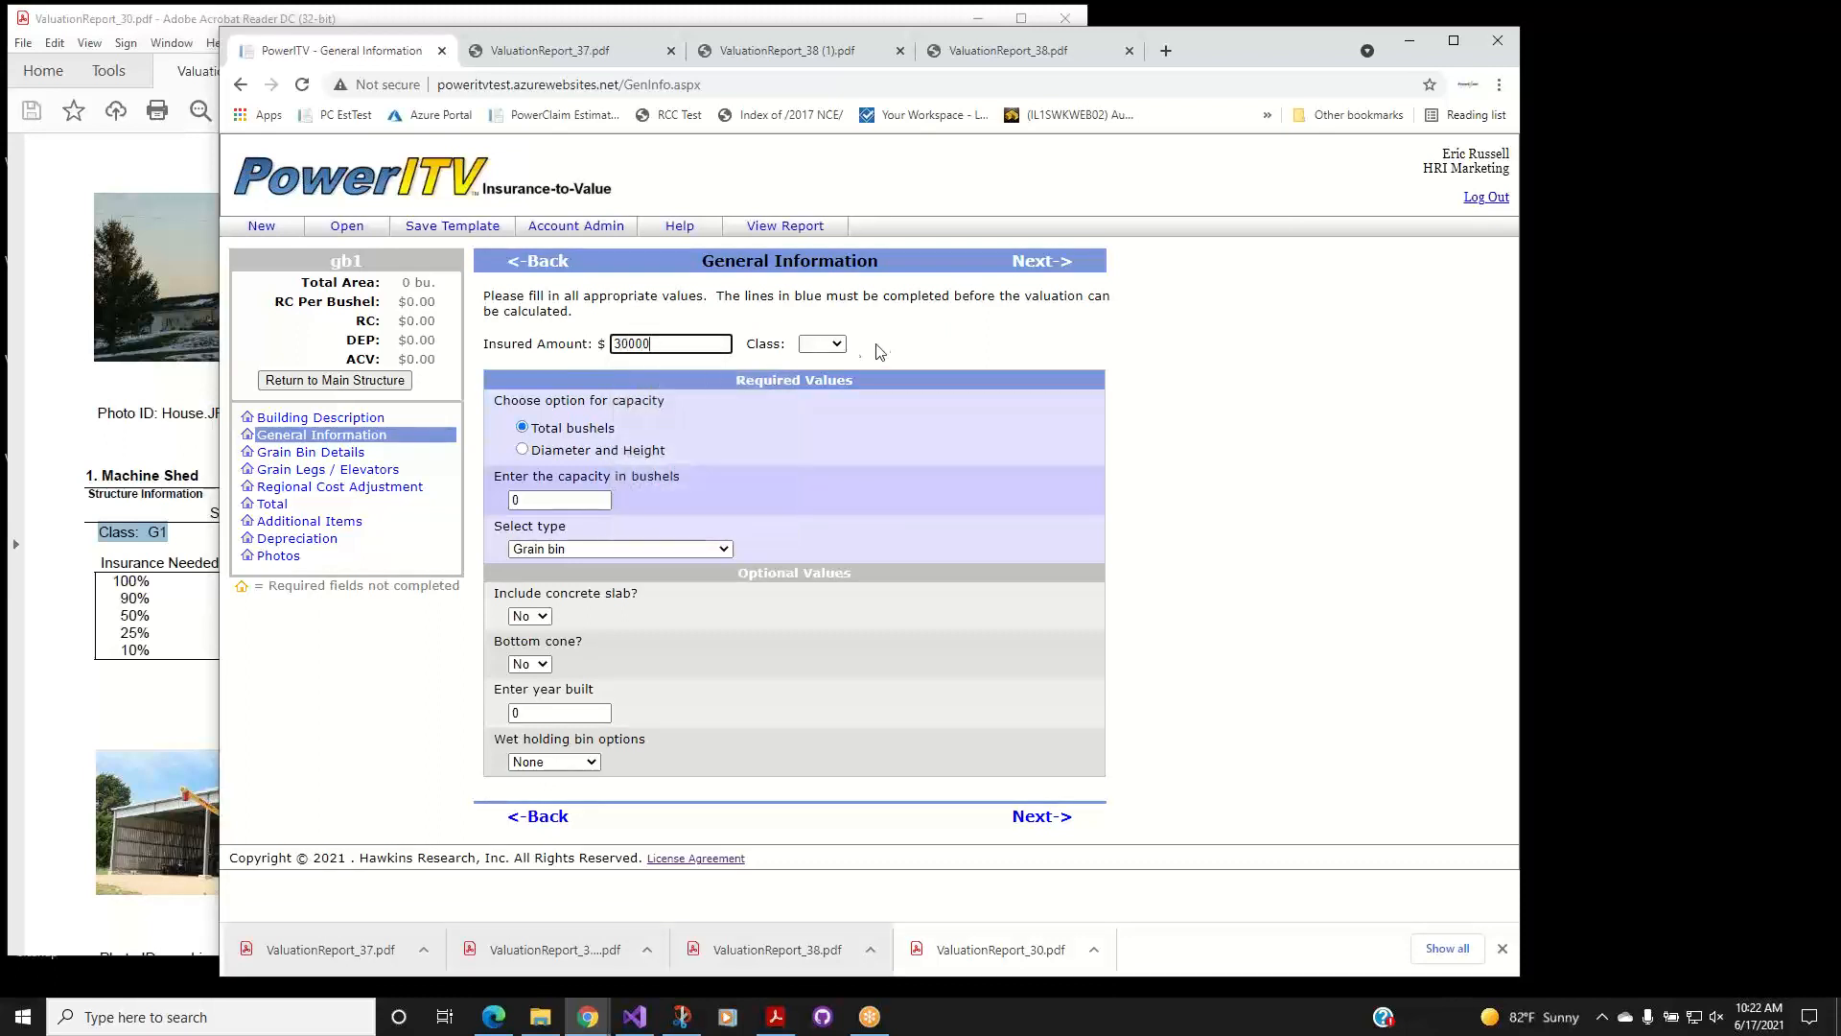
left_click(824, 343)
left_click(815, 382)
Define gb1's capacity by a 40 ft diameter and 50 ft height, include a concrete slab and recalculate the valuation.
left_click(522, 450)
left_click(529, 499)
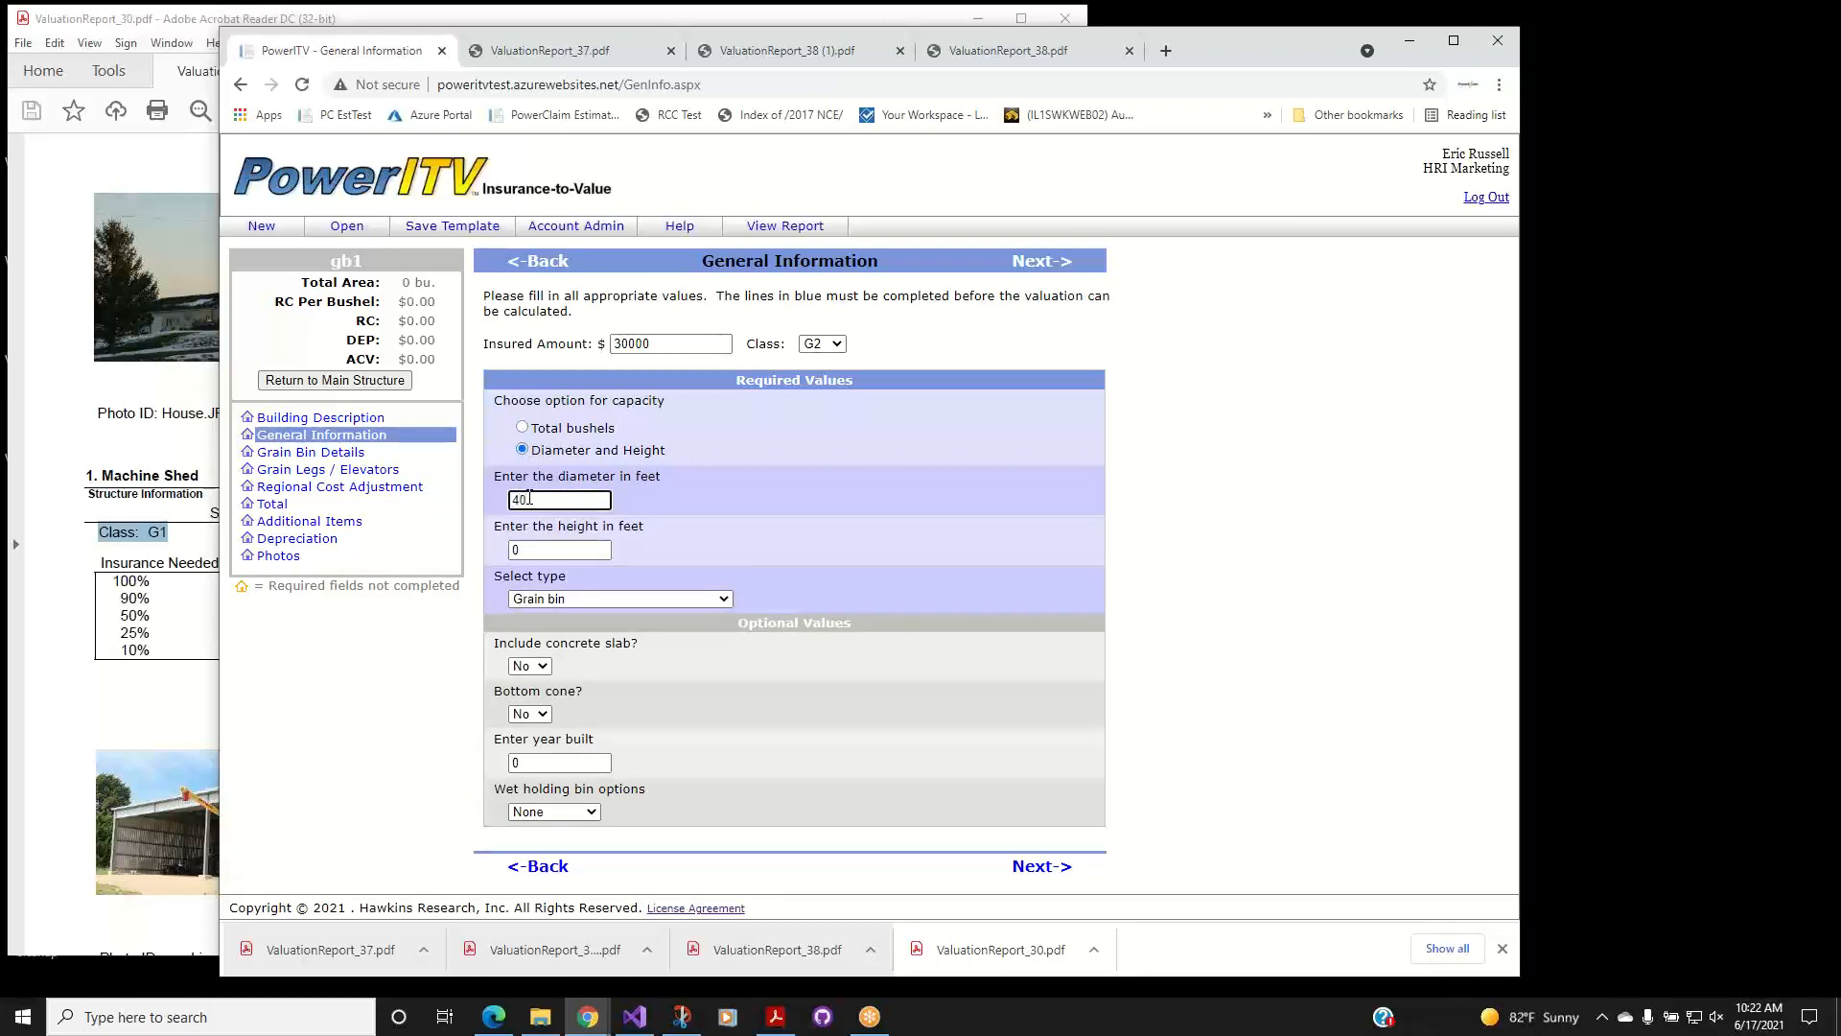
left_click(526, 547)
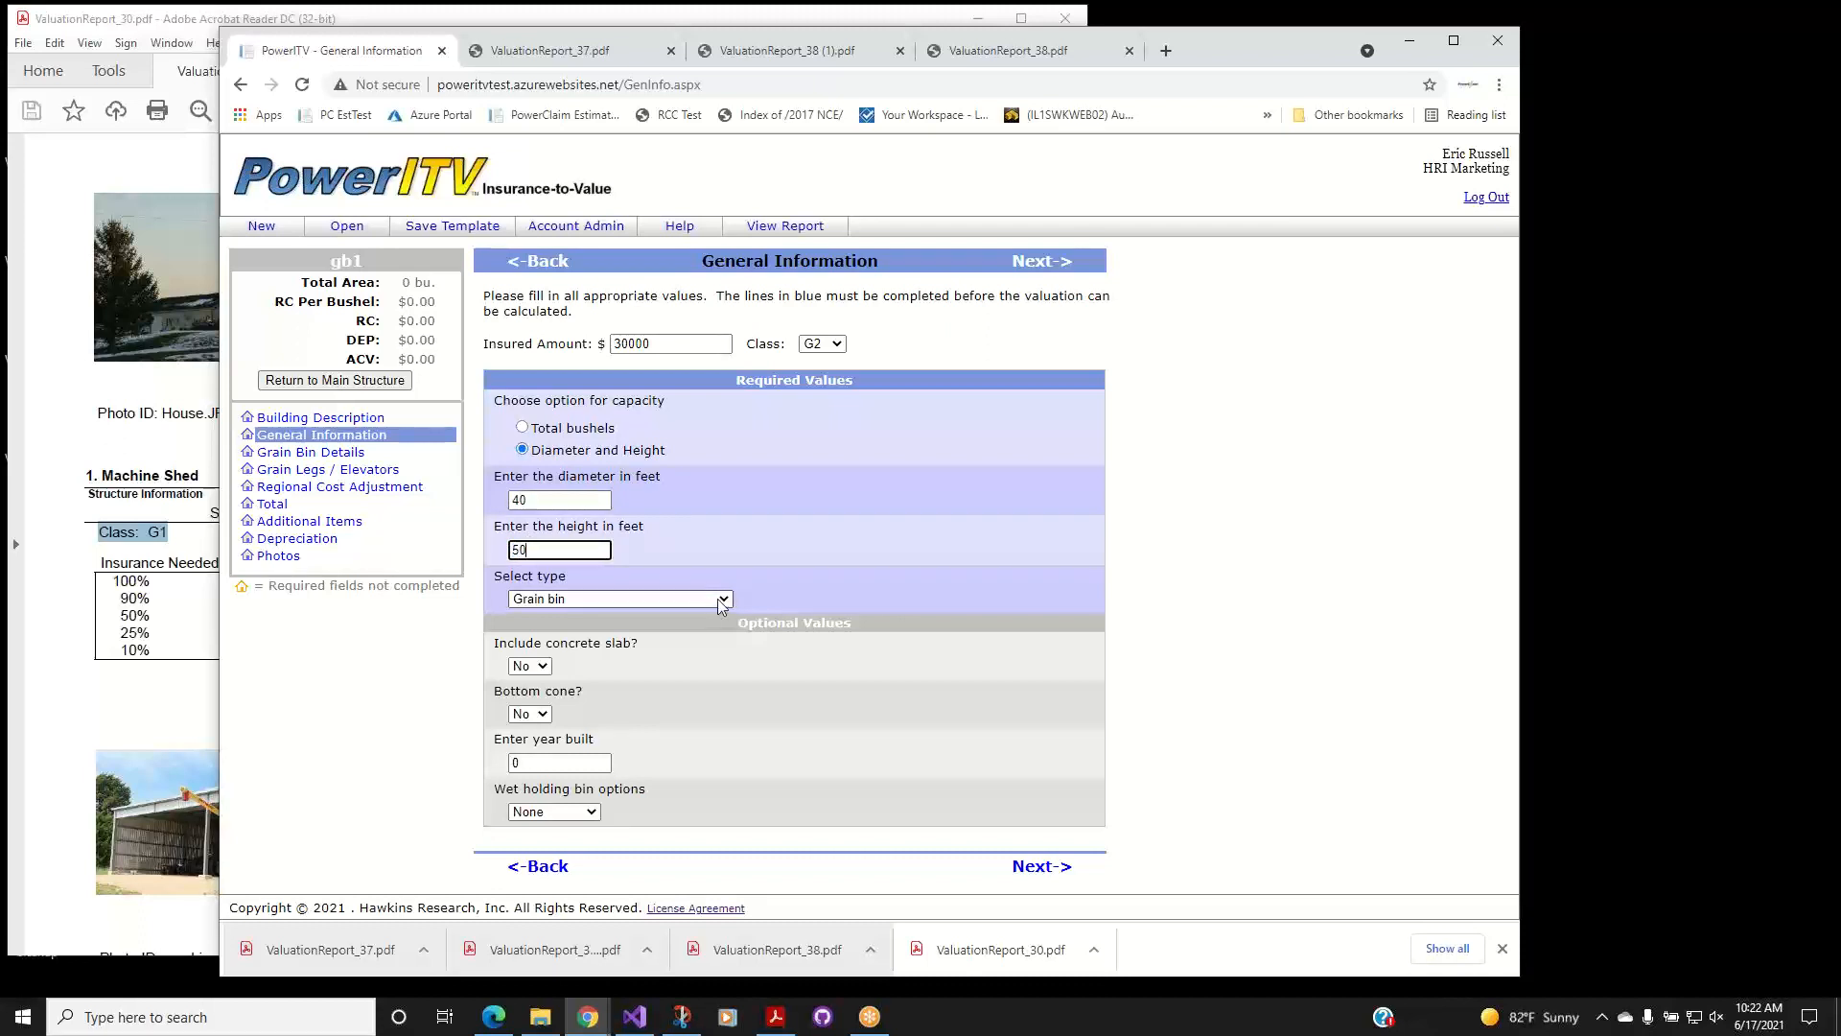
left_click(538, 668)
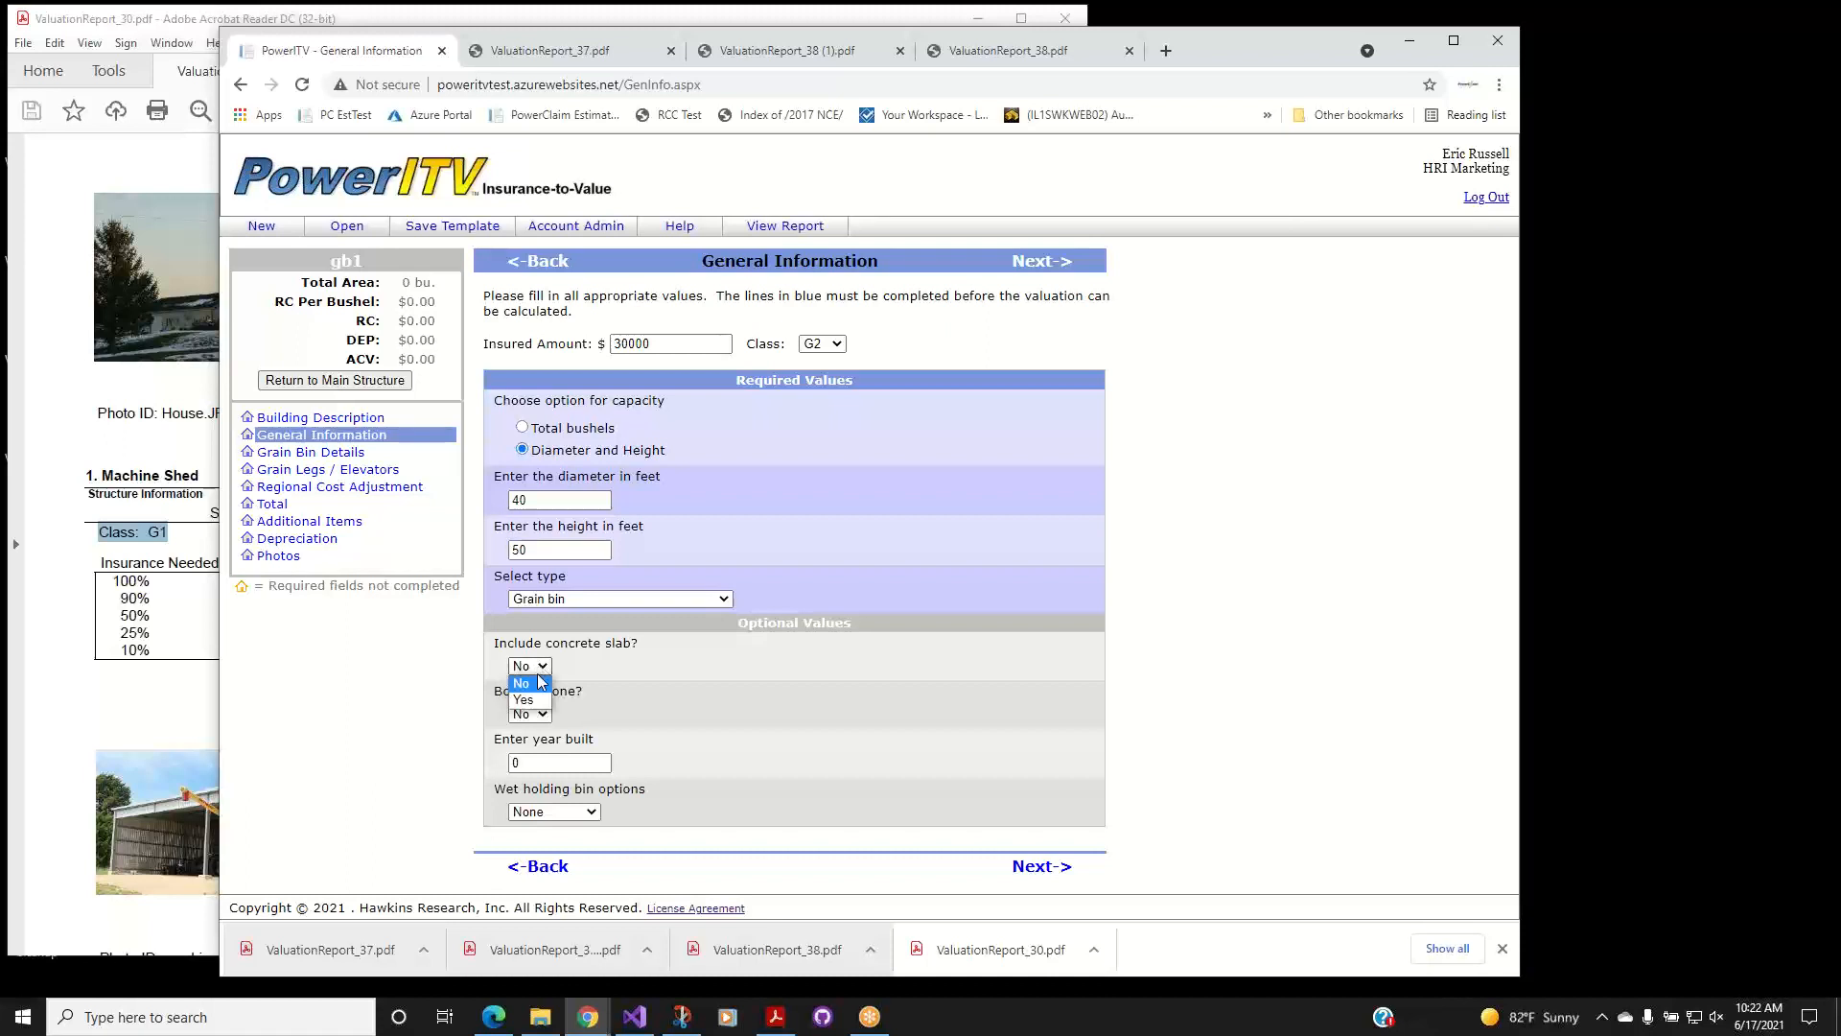
left_click(533, 699)
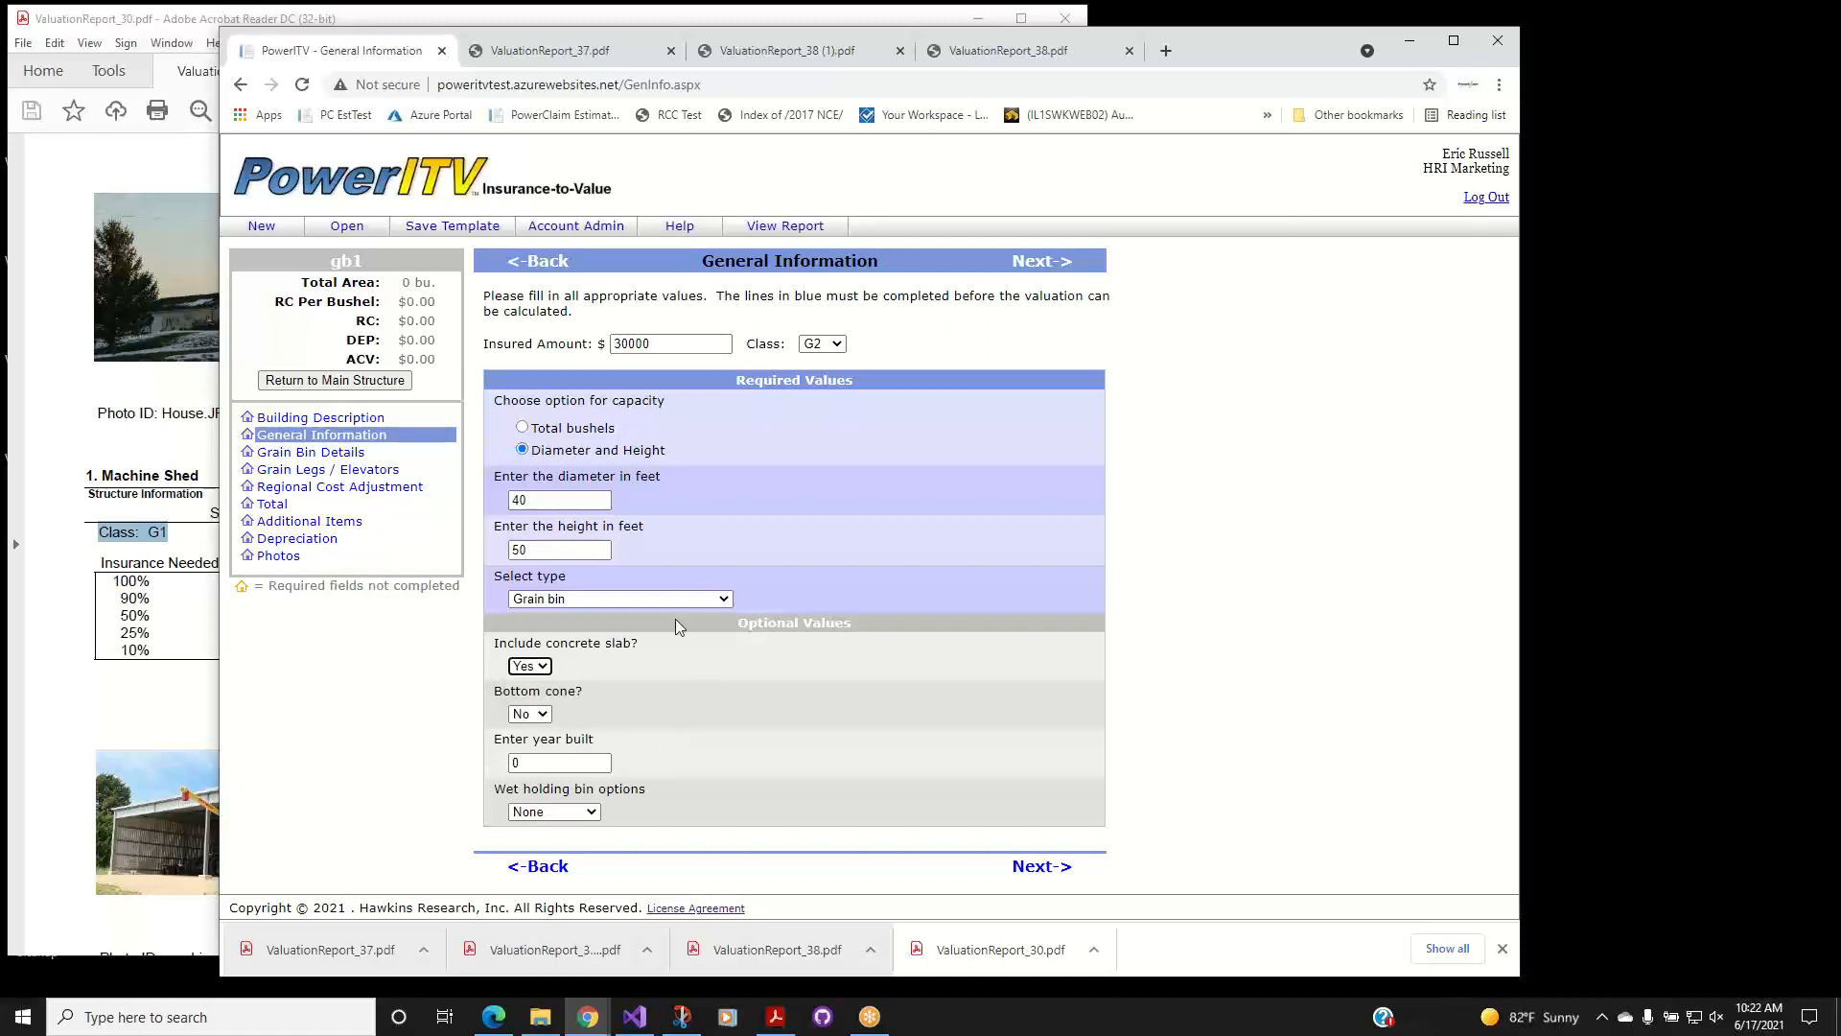
left_click(342, 440)
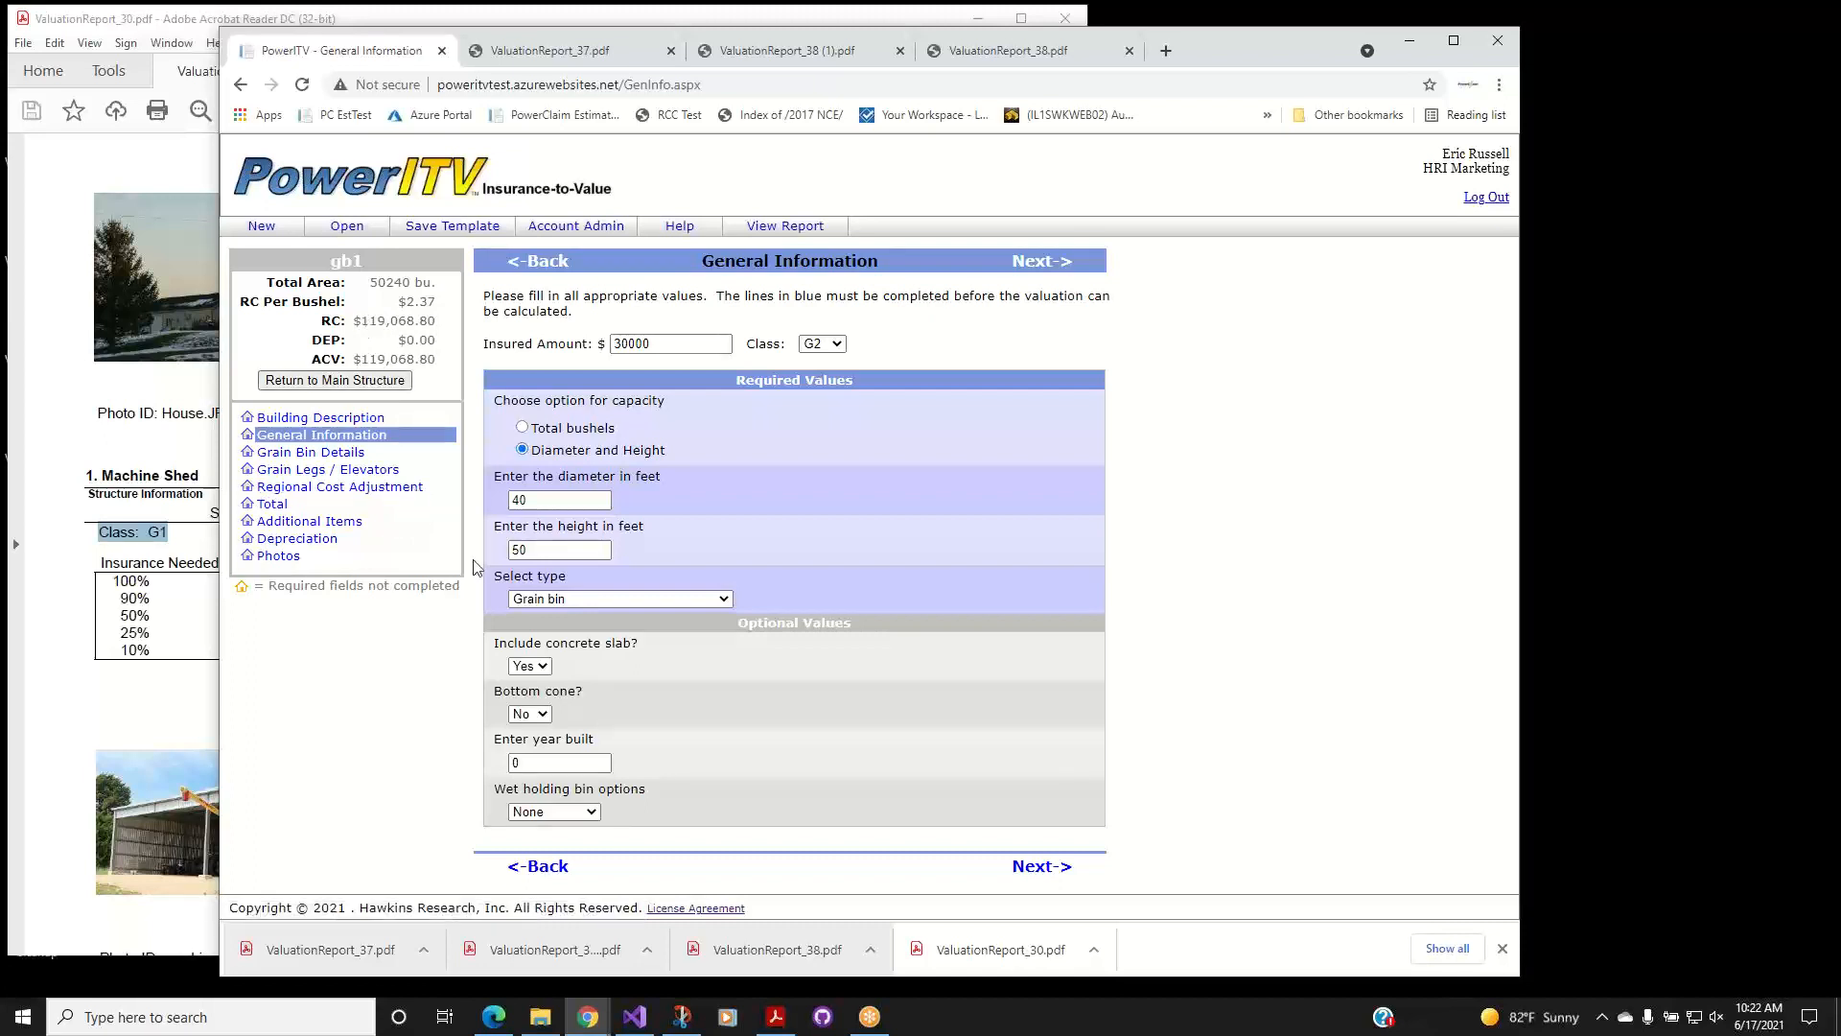
Review the grain bin details, grain legs / elevators, regional cost adjustment and total for gb1.
left_click(326, 454)
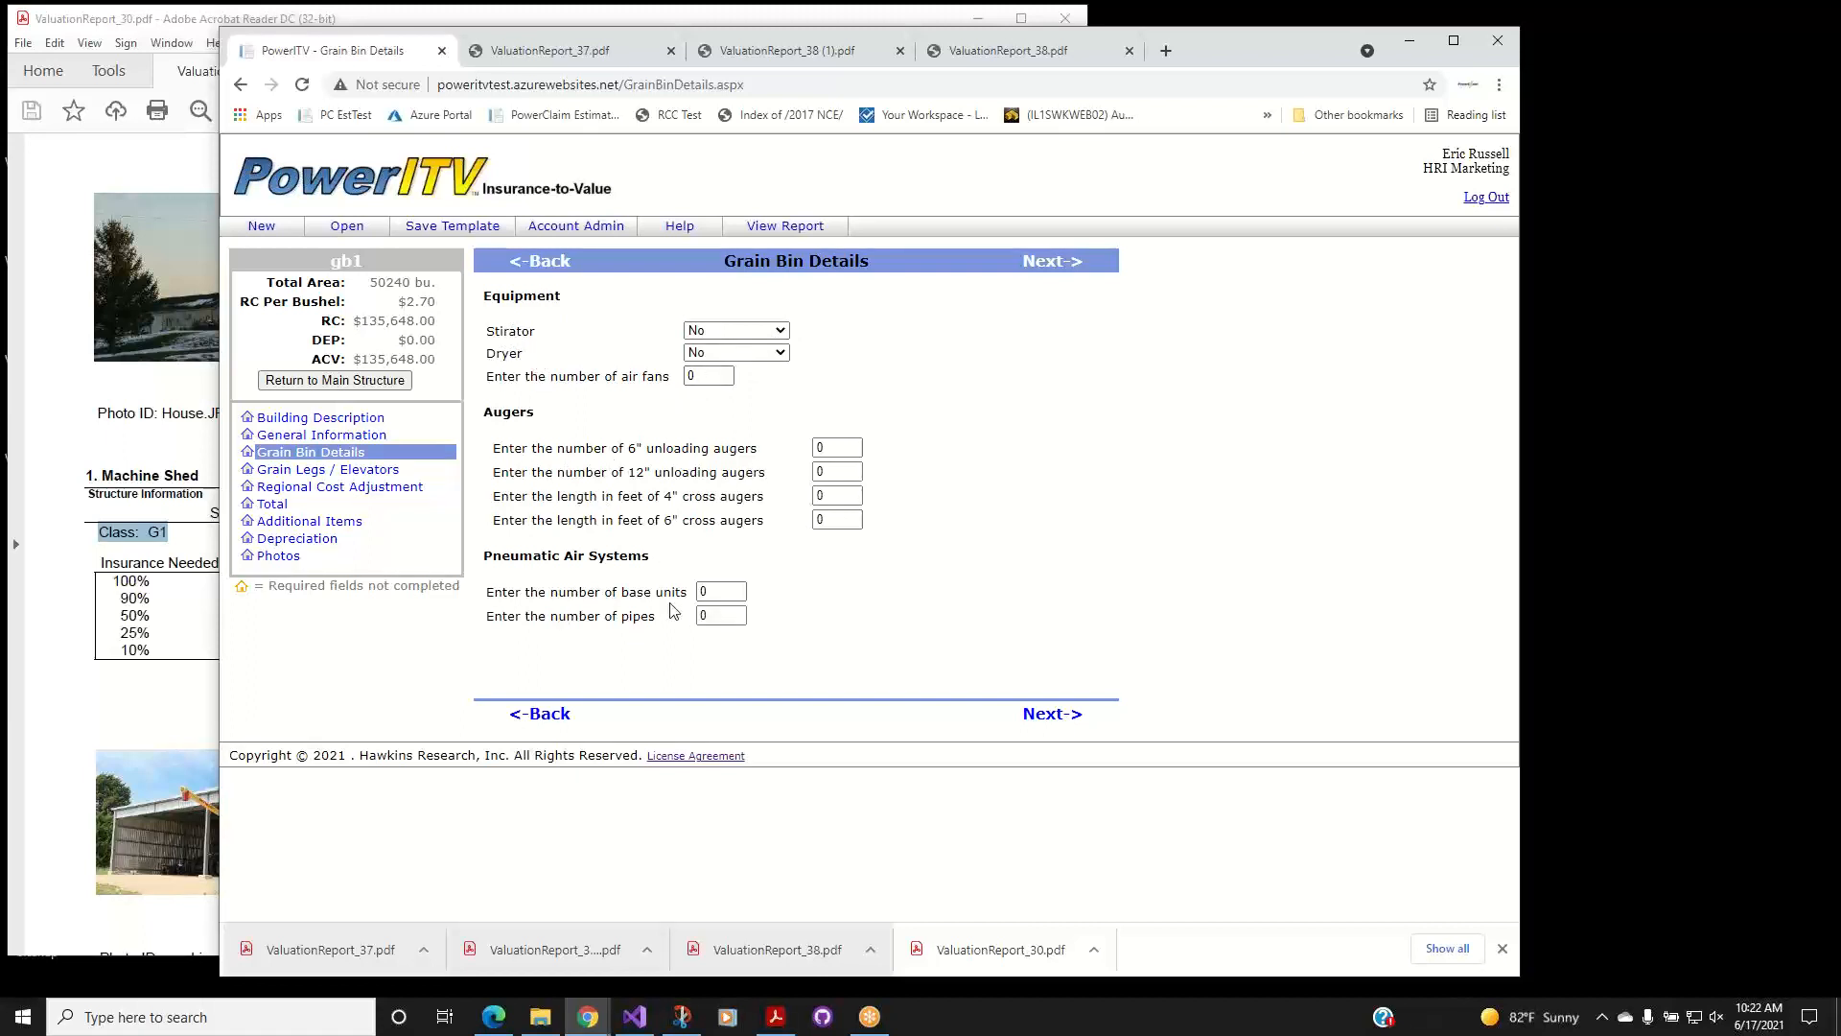
left_click(321, 477)
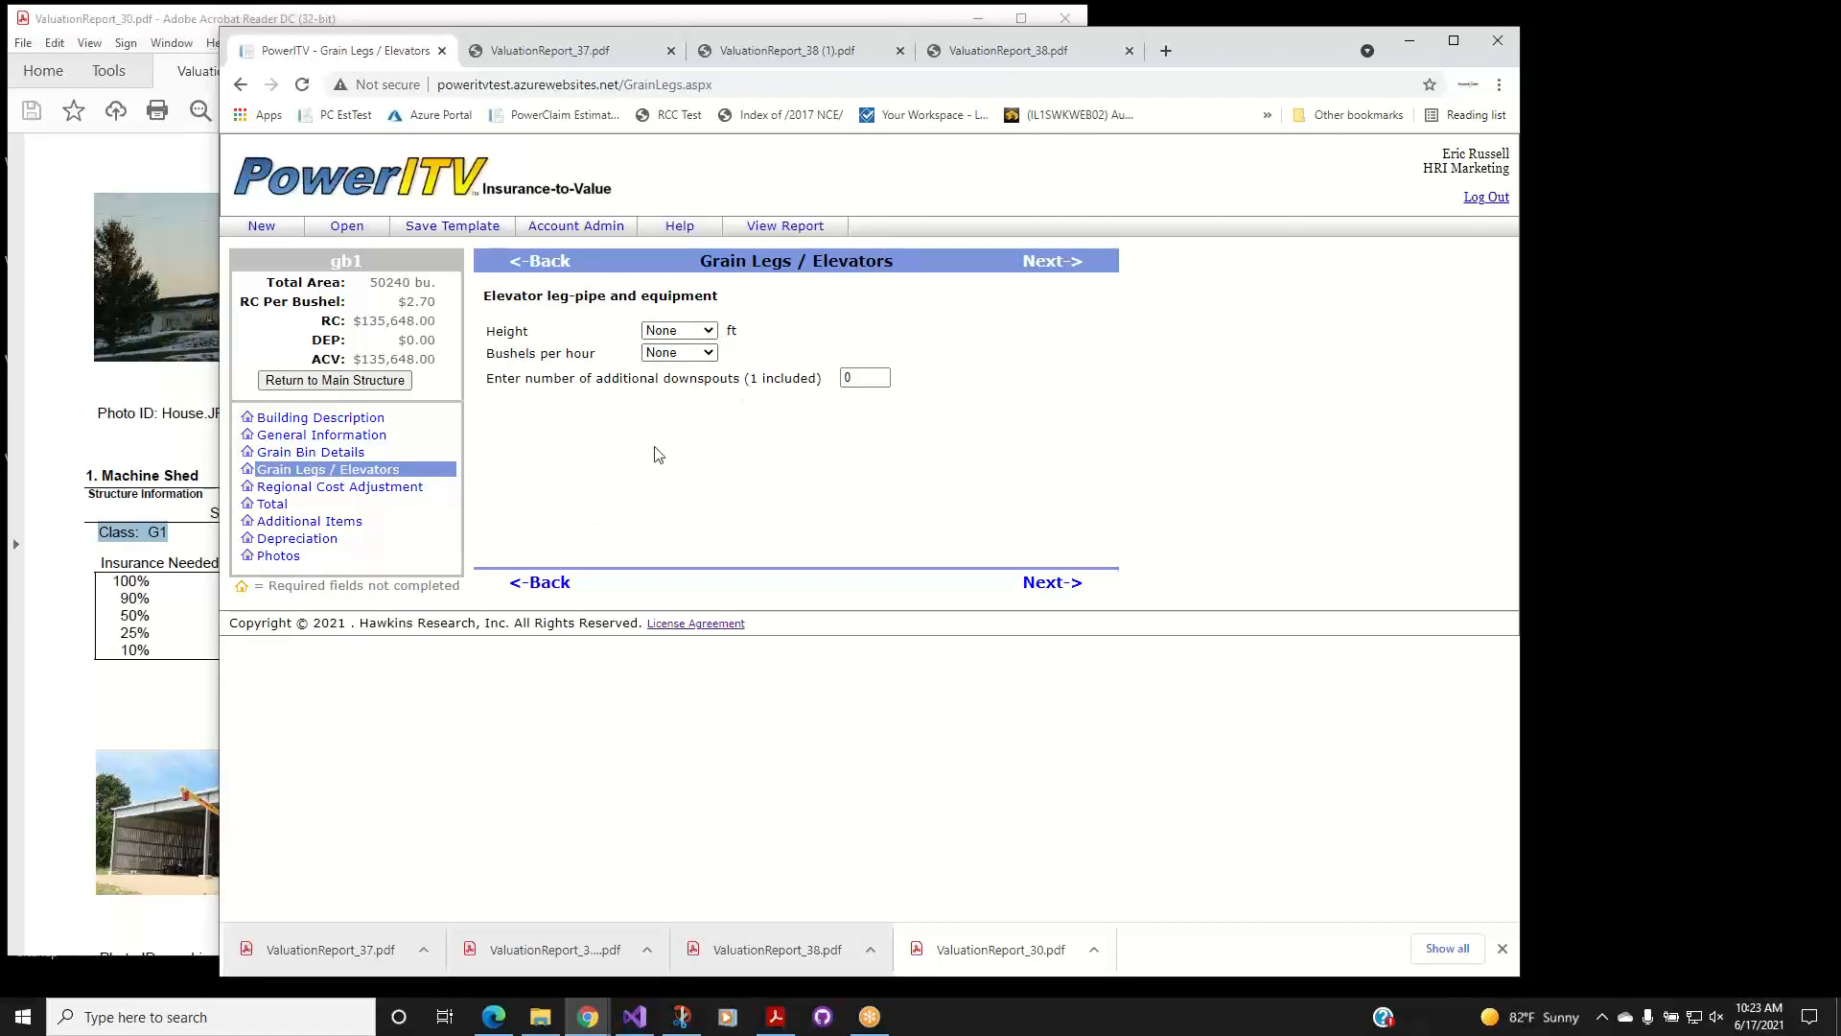
left_click(338, 487)
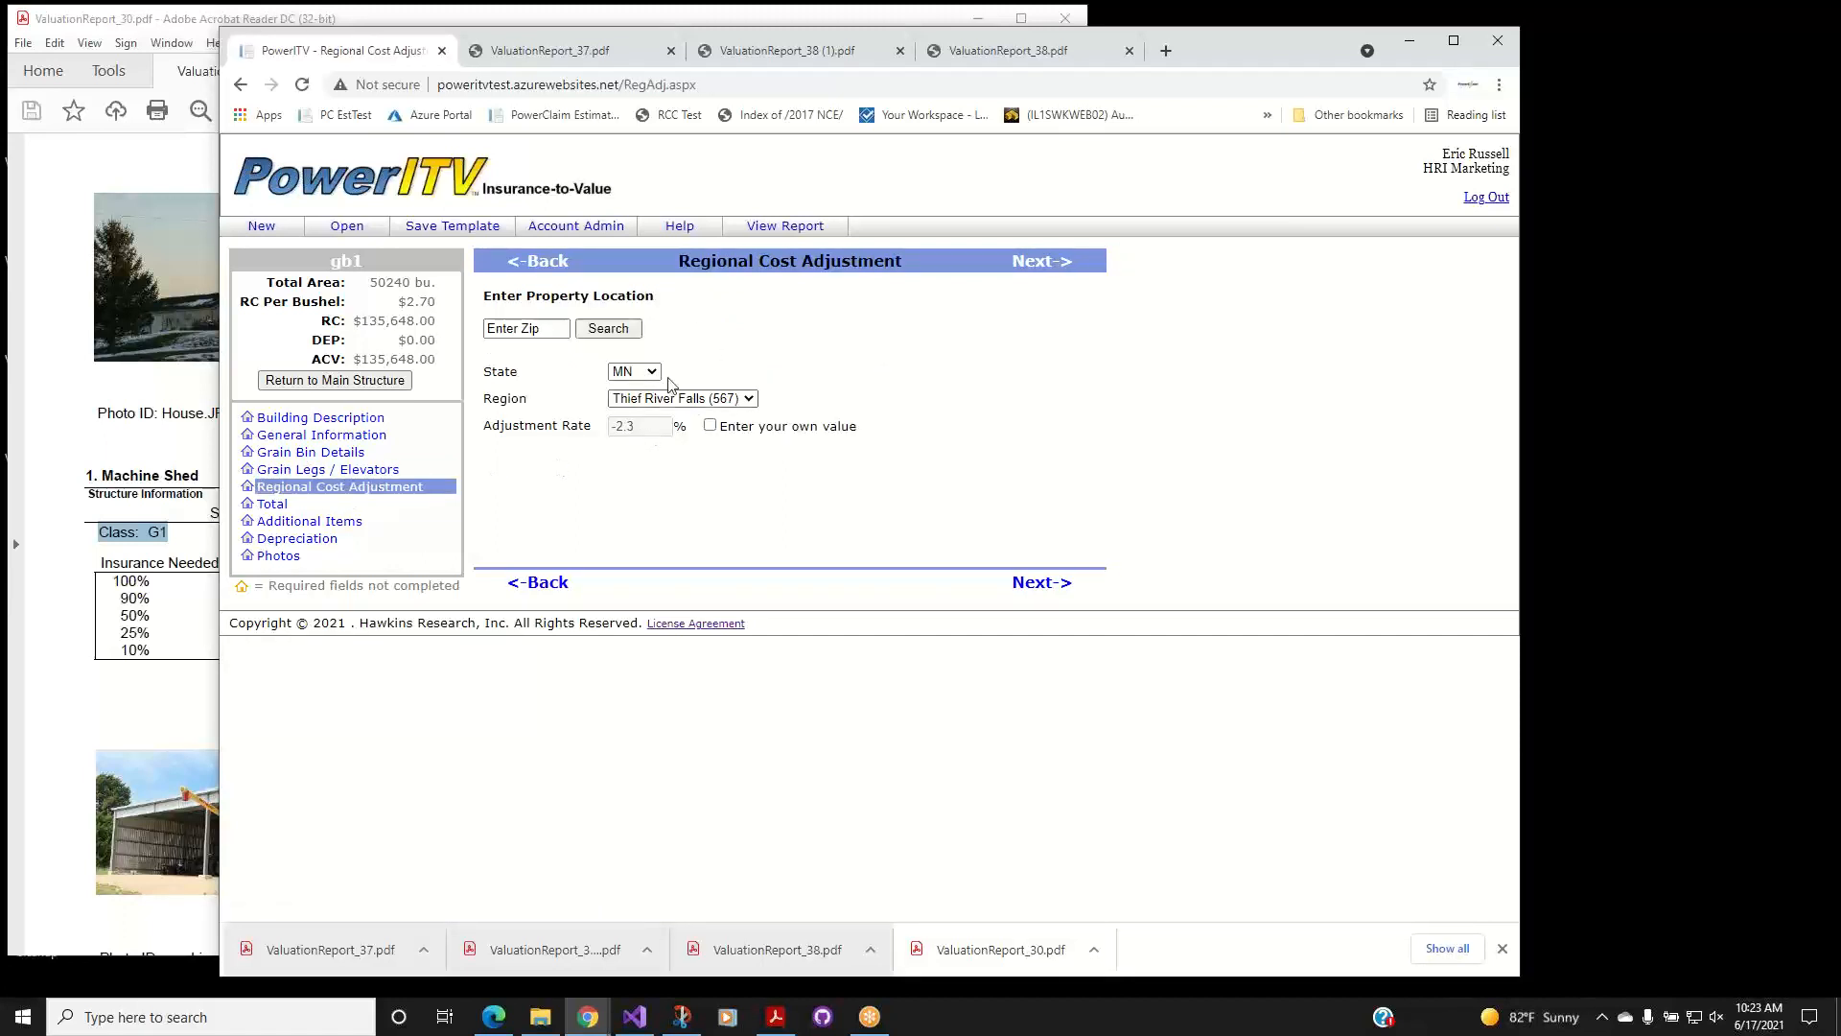
left_click(273, 506)
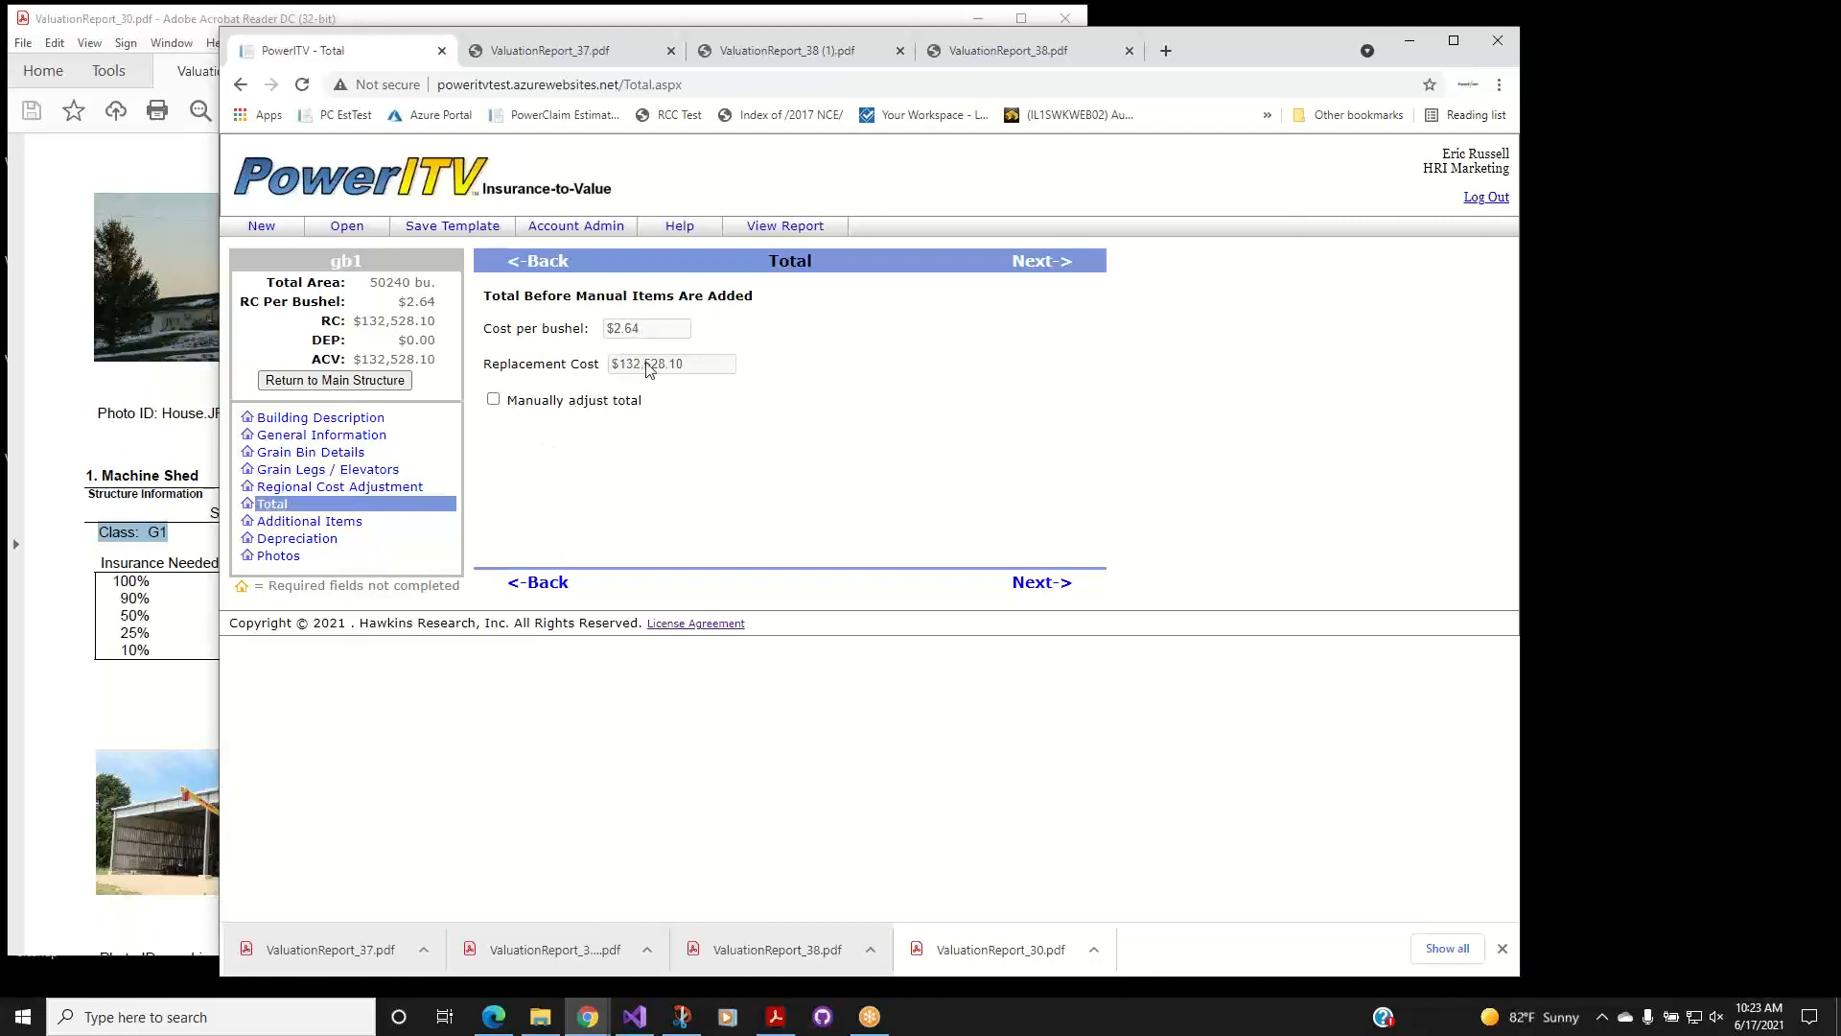
Add an additional item to gb1 described as Grain Leg, with quantity 1, unit cost 15000 and unit each.
left_click(301, 524)
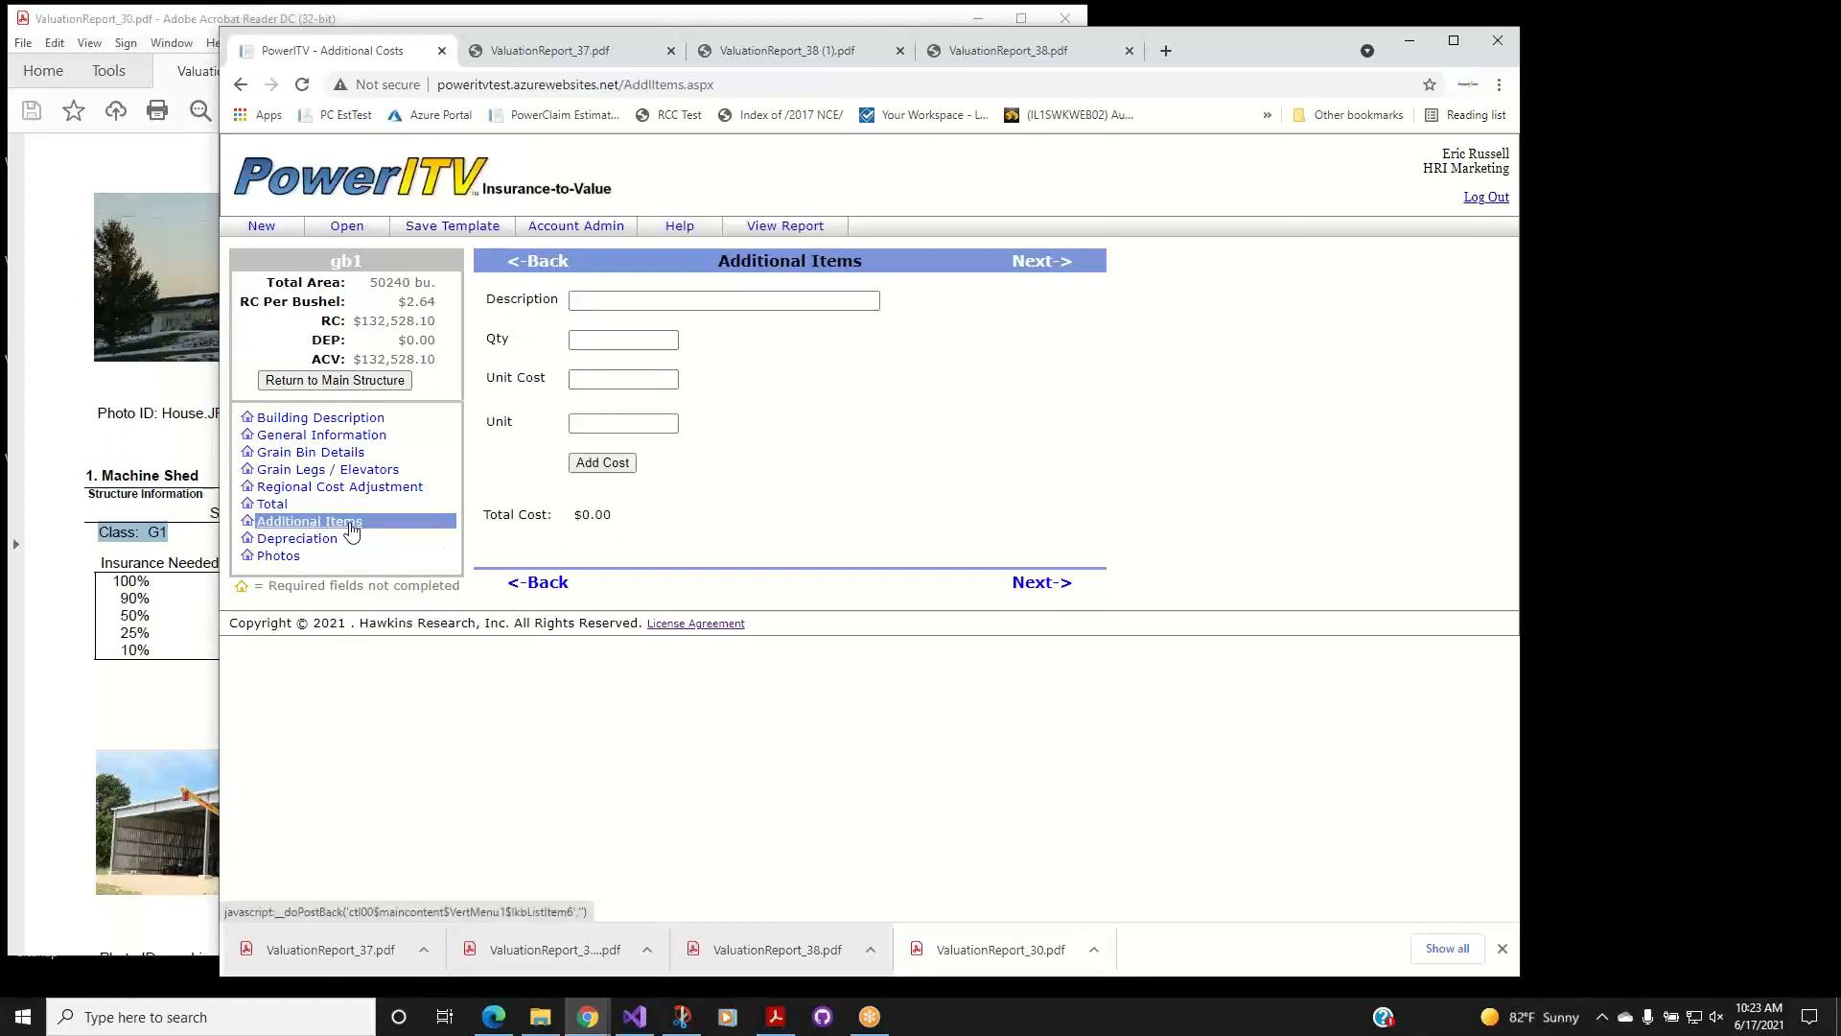
left_click(637, 299)
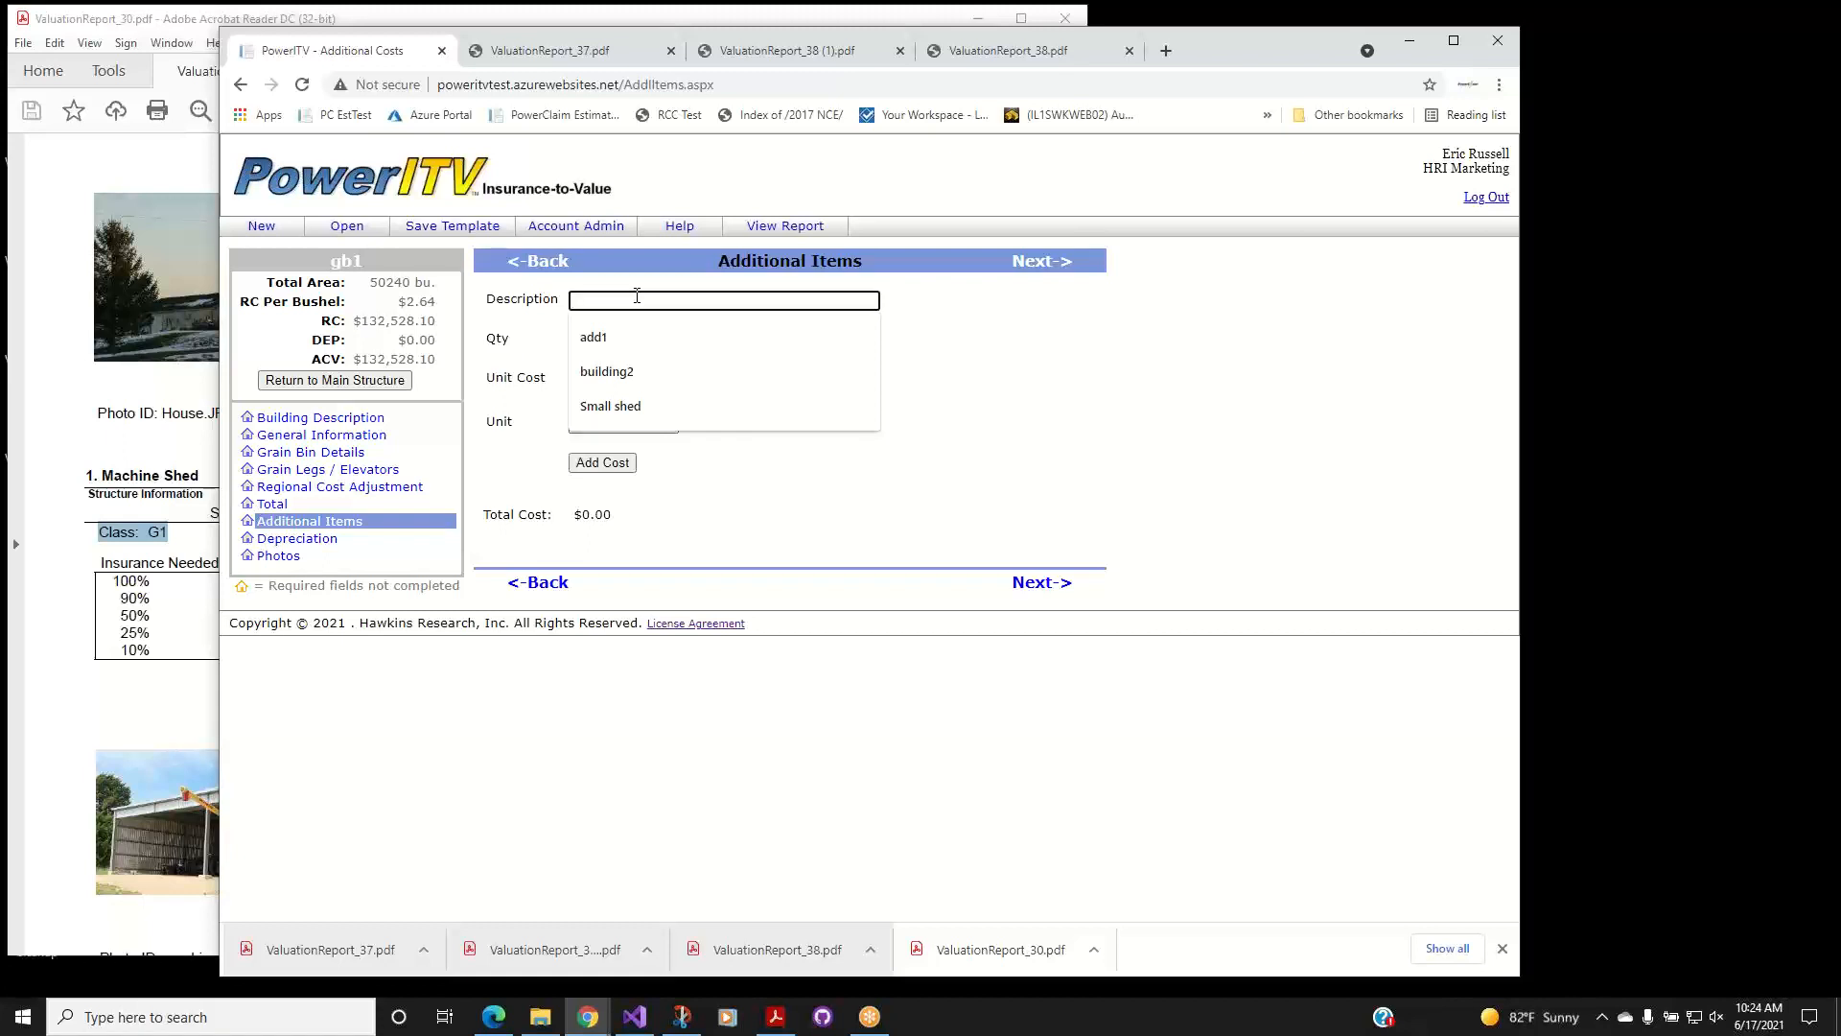
type("D")
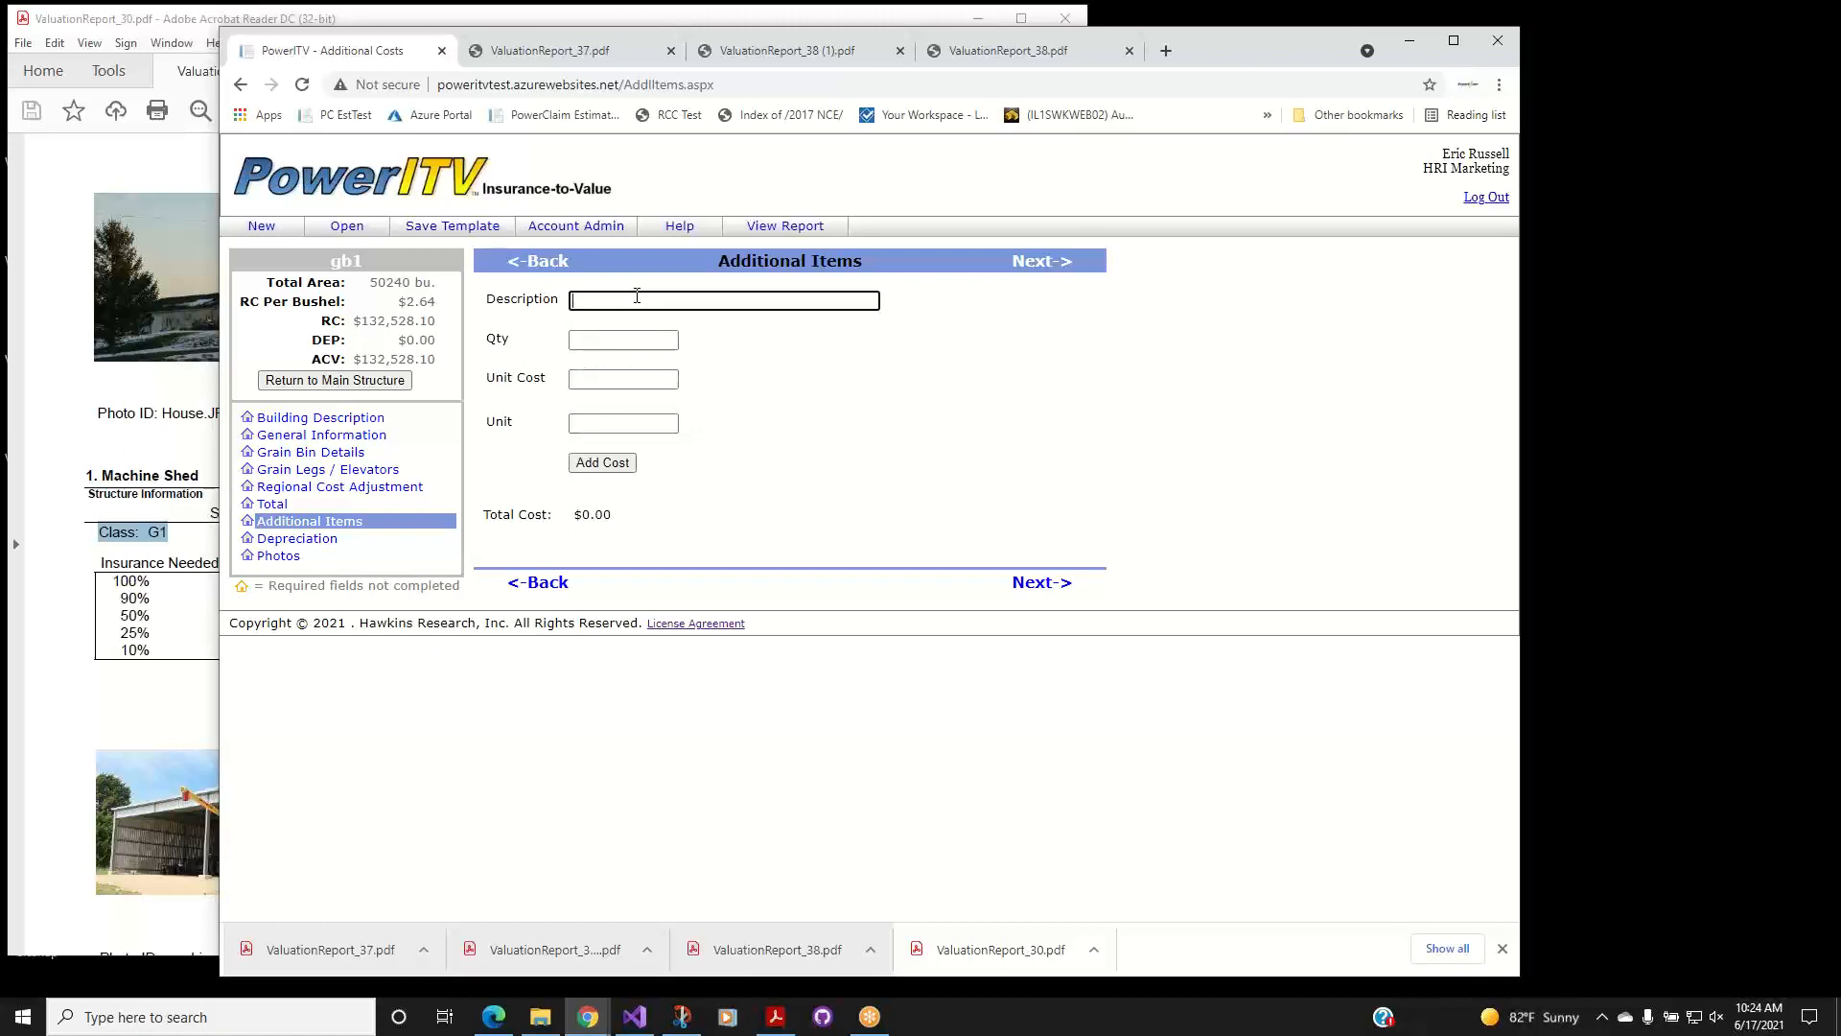
type("Bin")
key("BackSpace")
key("BackSpace")
key("BackSpace")
type("Gra")
left_click(616, 340)
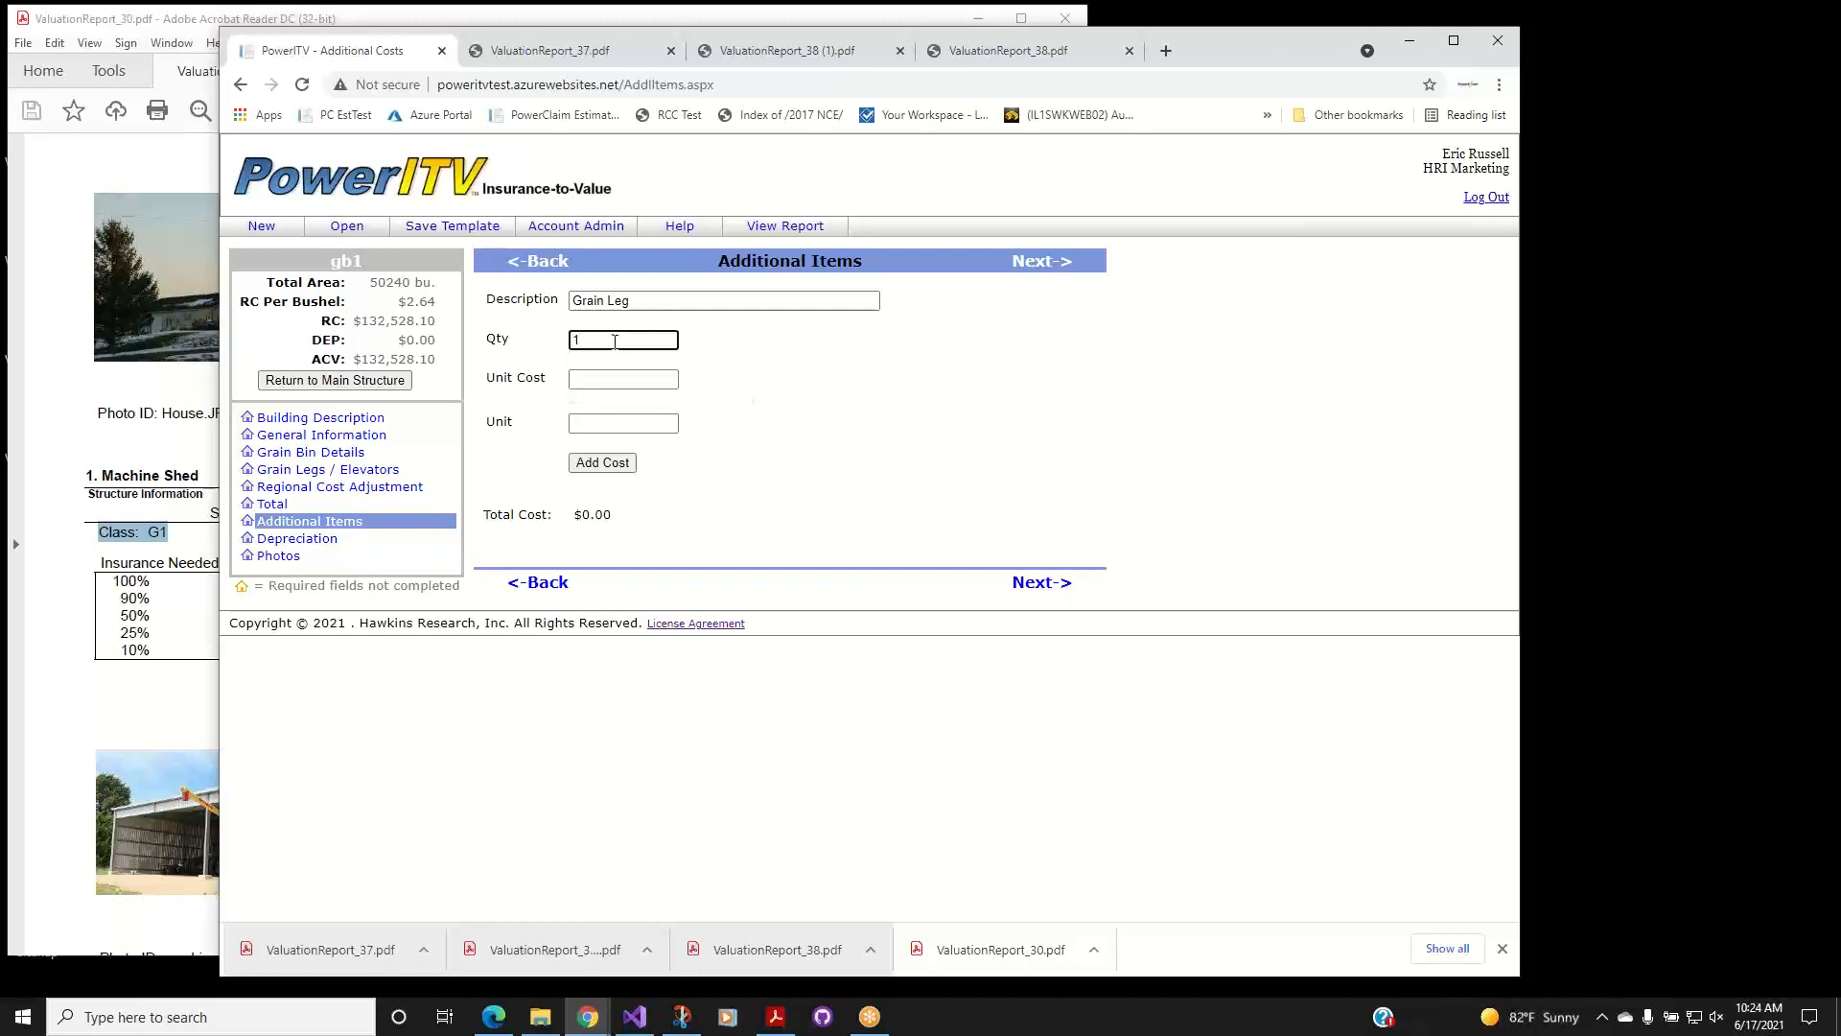
left_click(602, 381)
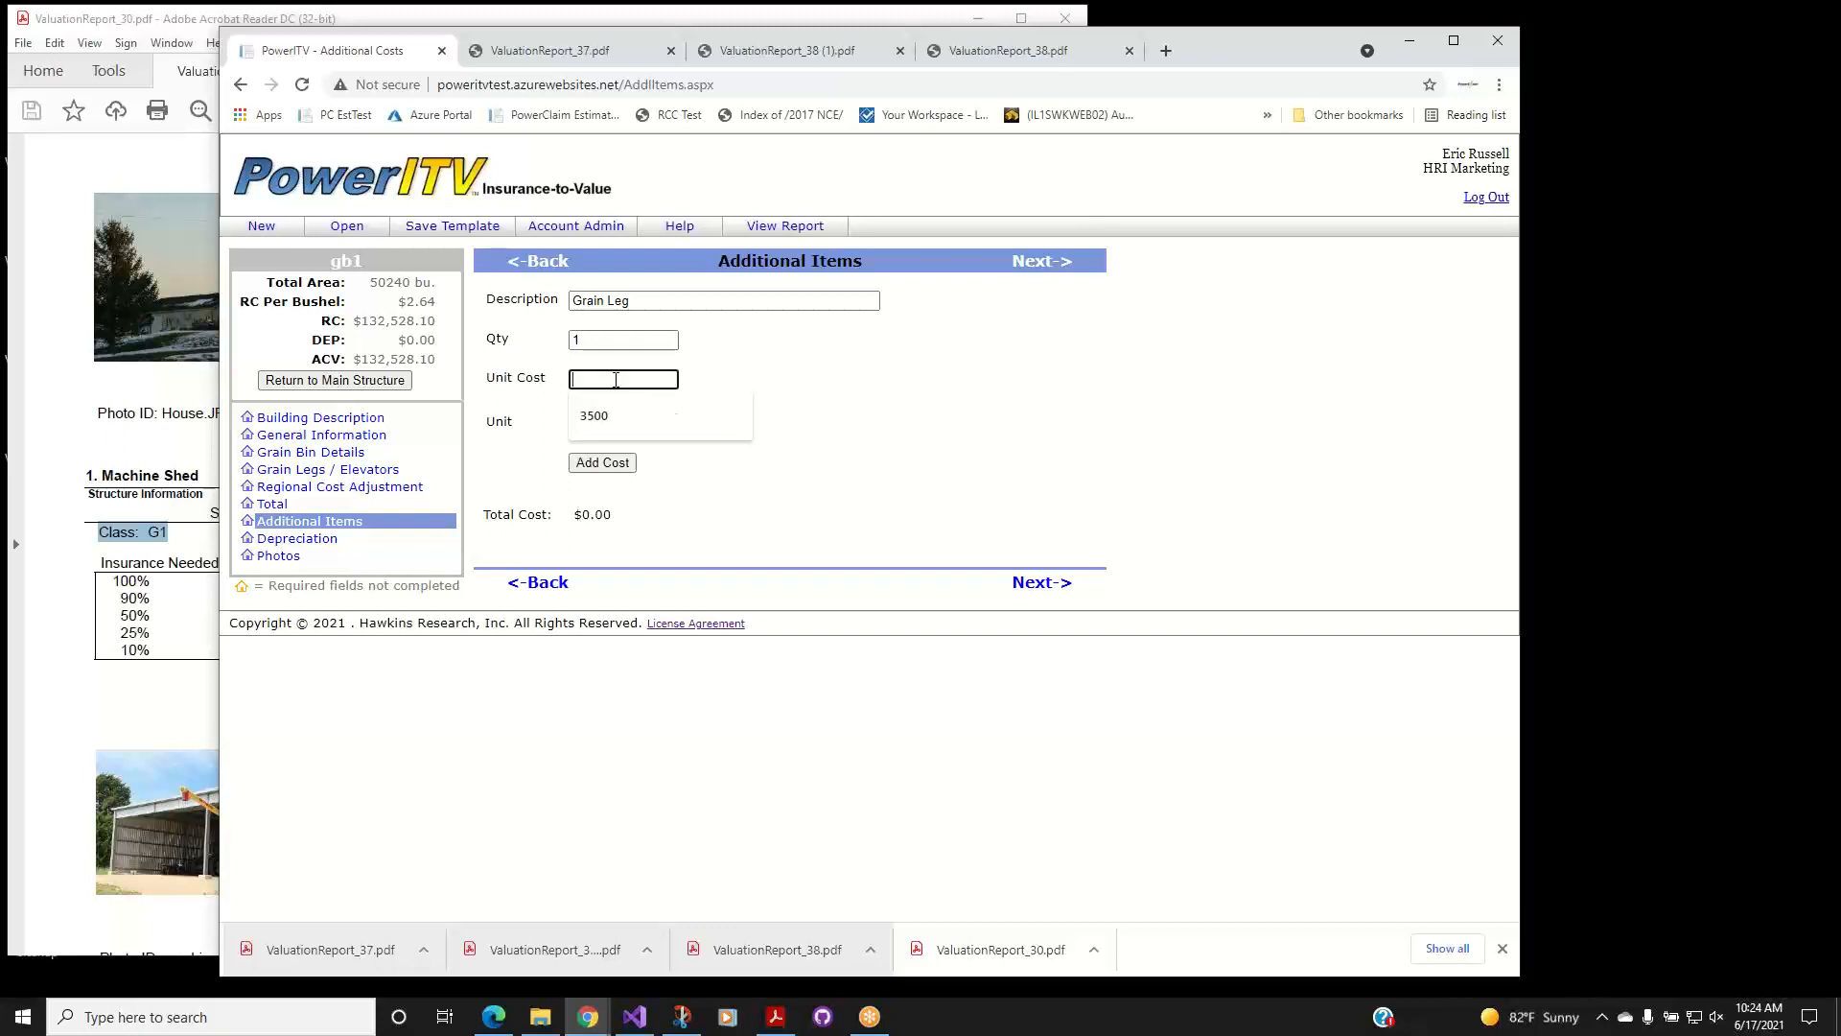
type("15000")
left_click(612, 420)
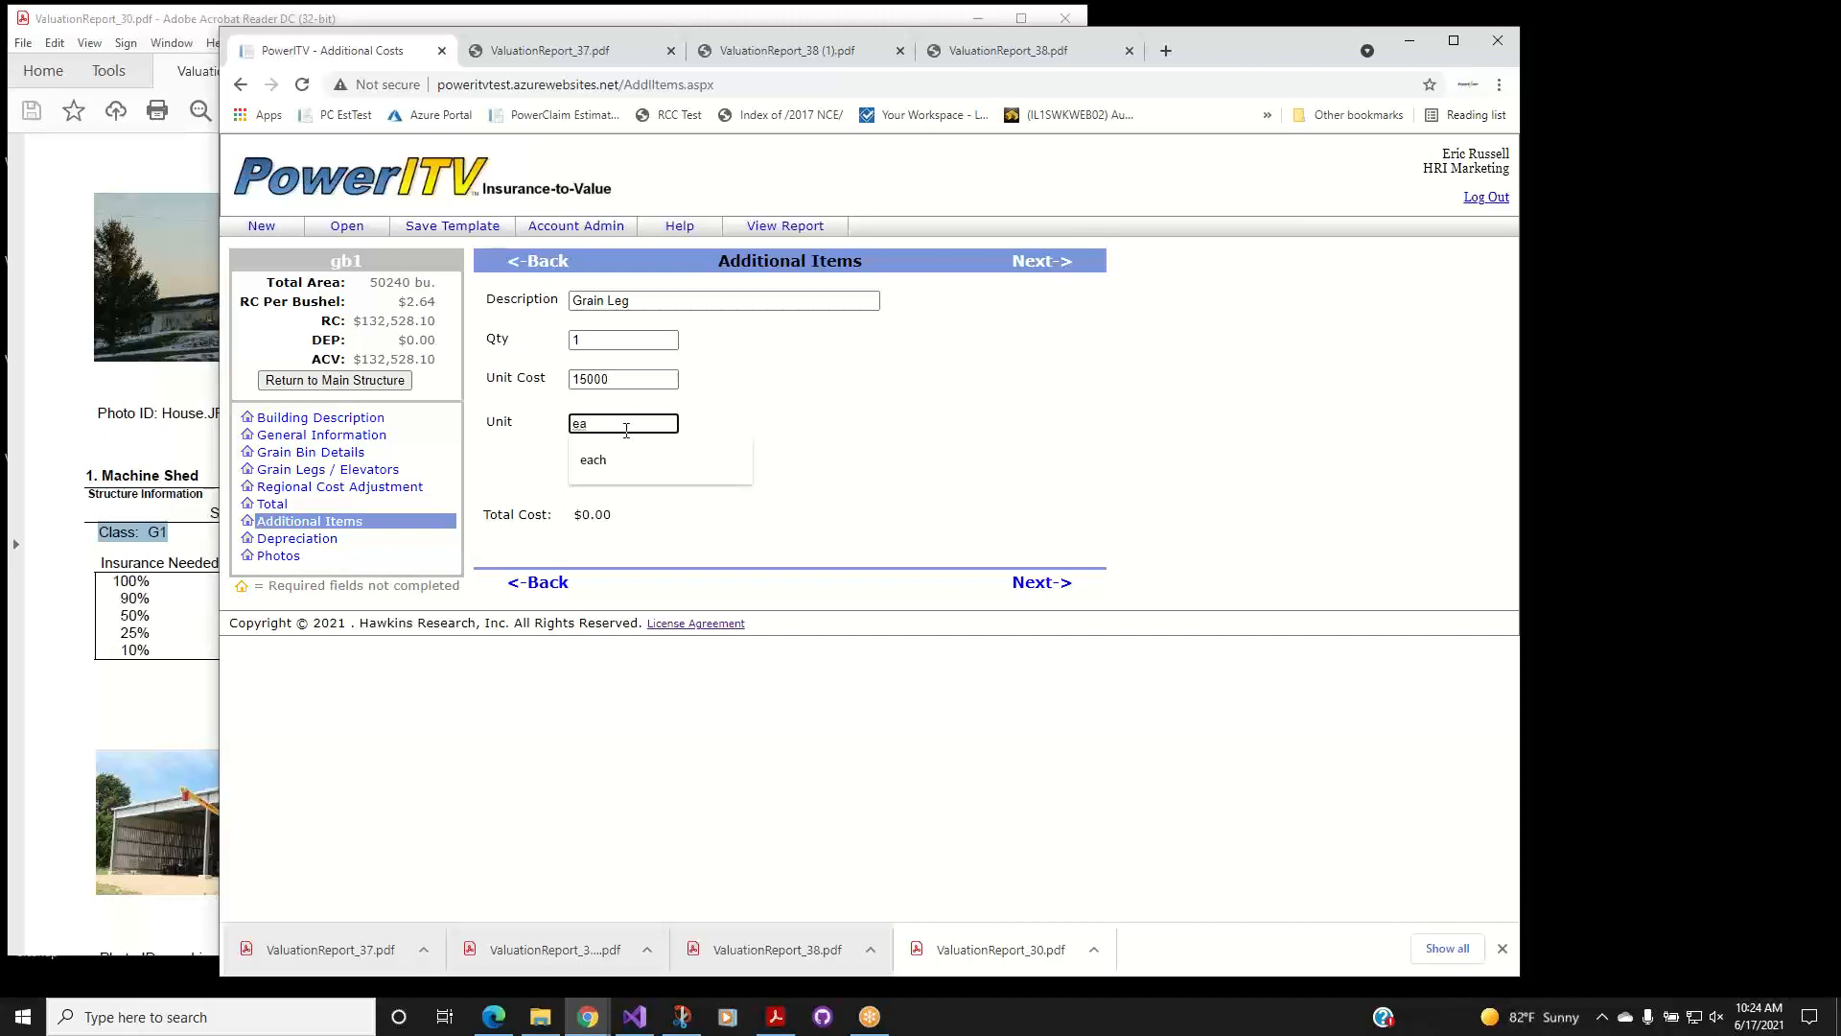
left_click(619, 455)
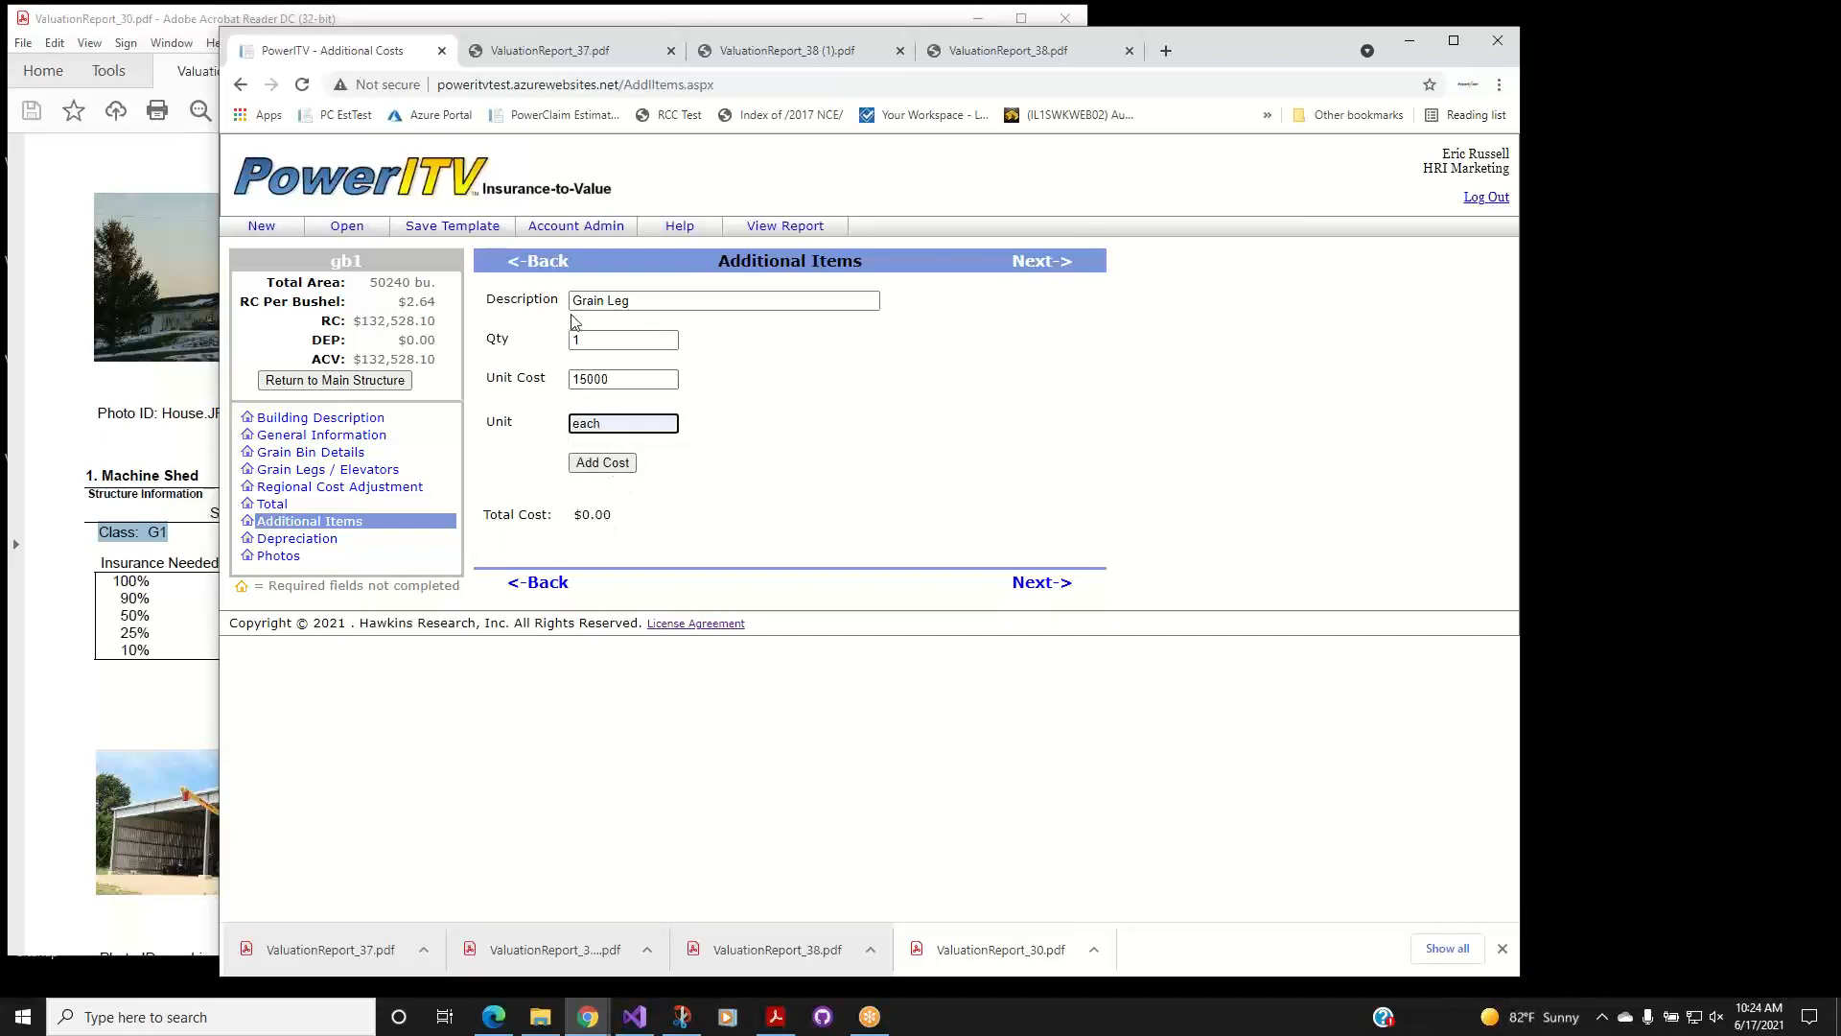
left_click(607, 464)
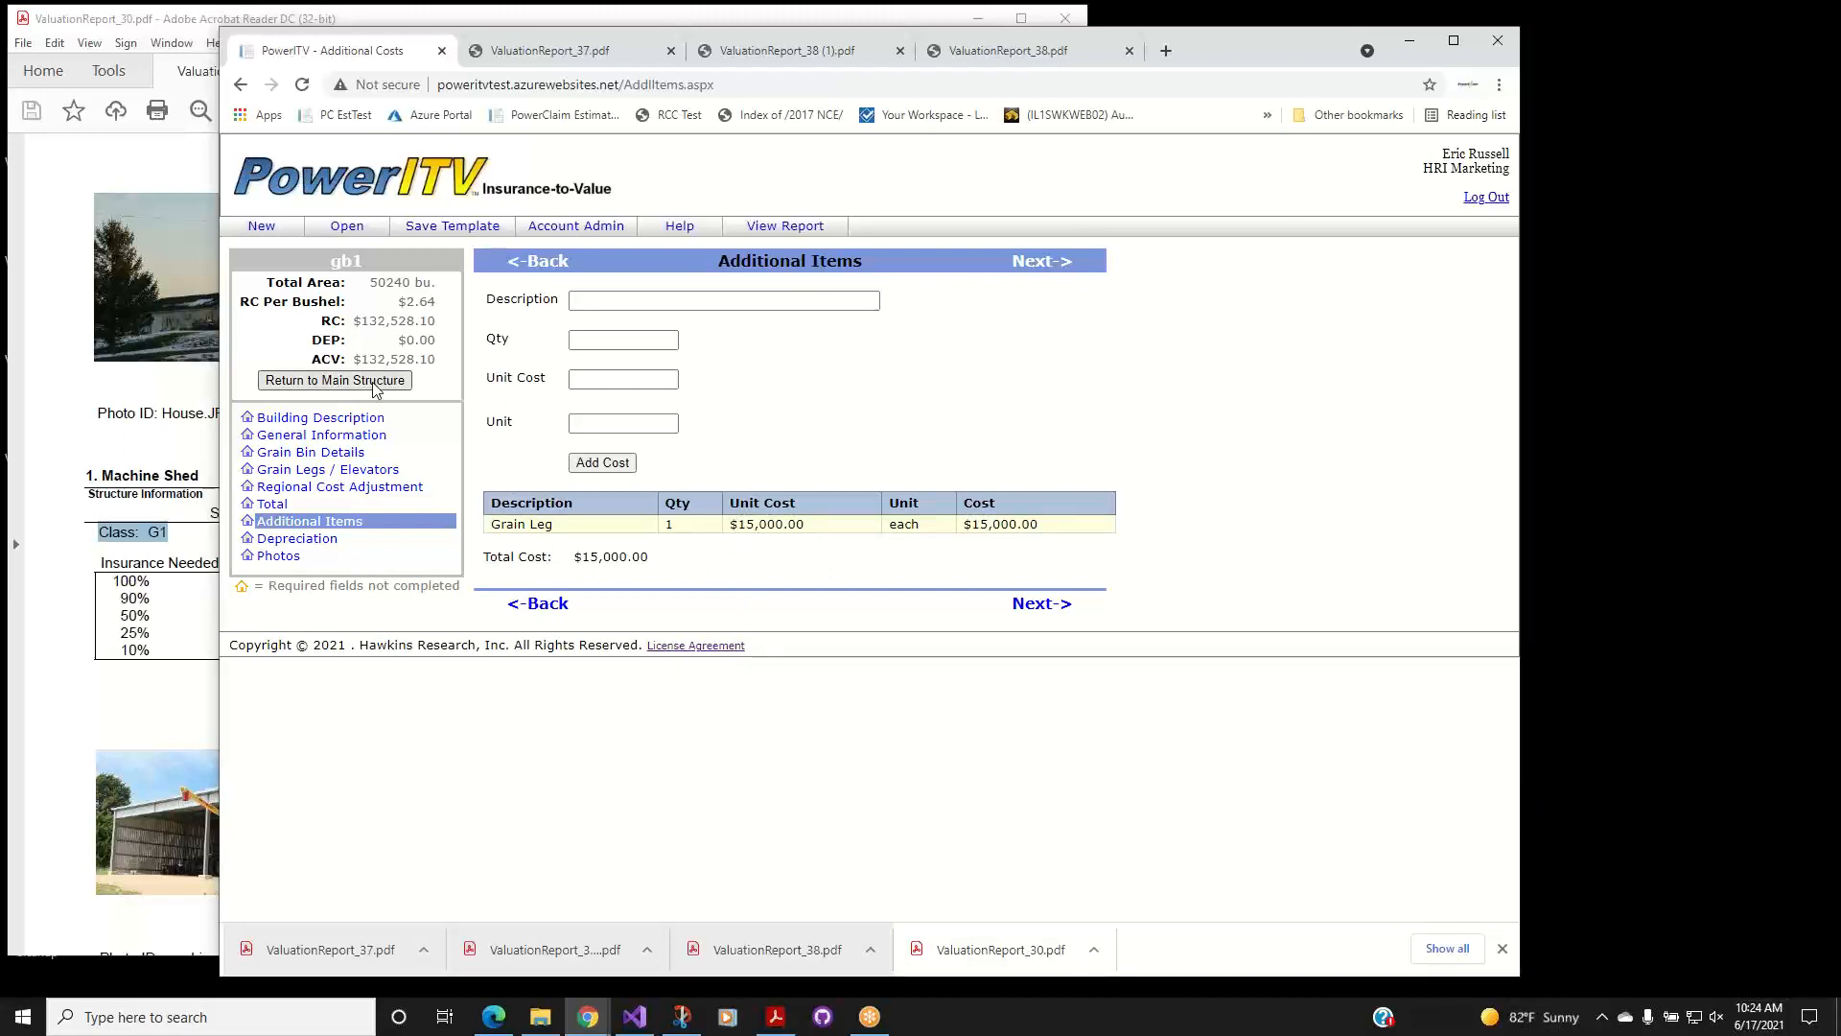
Generate the report as ValuationReport_39.pdf on the Desktop and check gb1's Grain Leg cost in it.
left_click(785, 225)
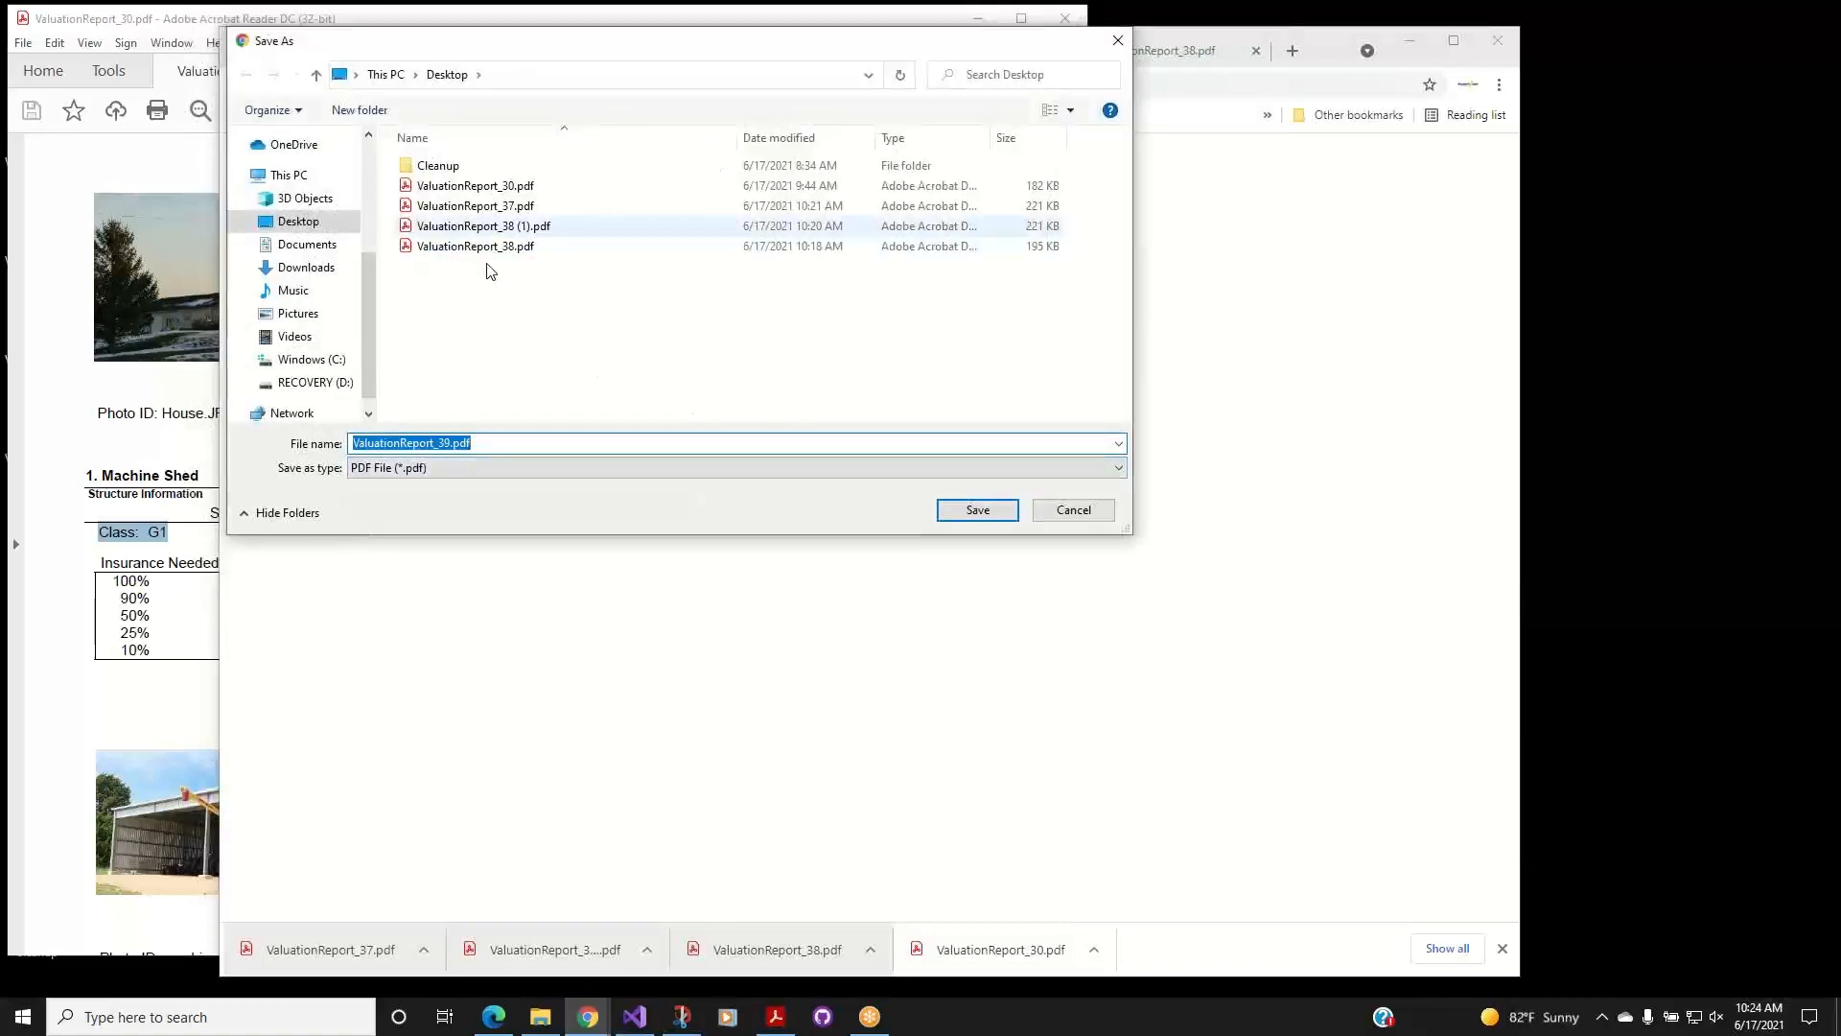
left_click(998, 509)
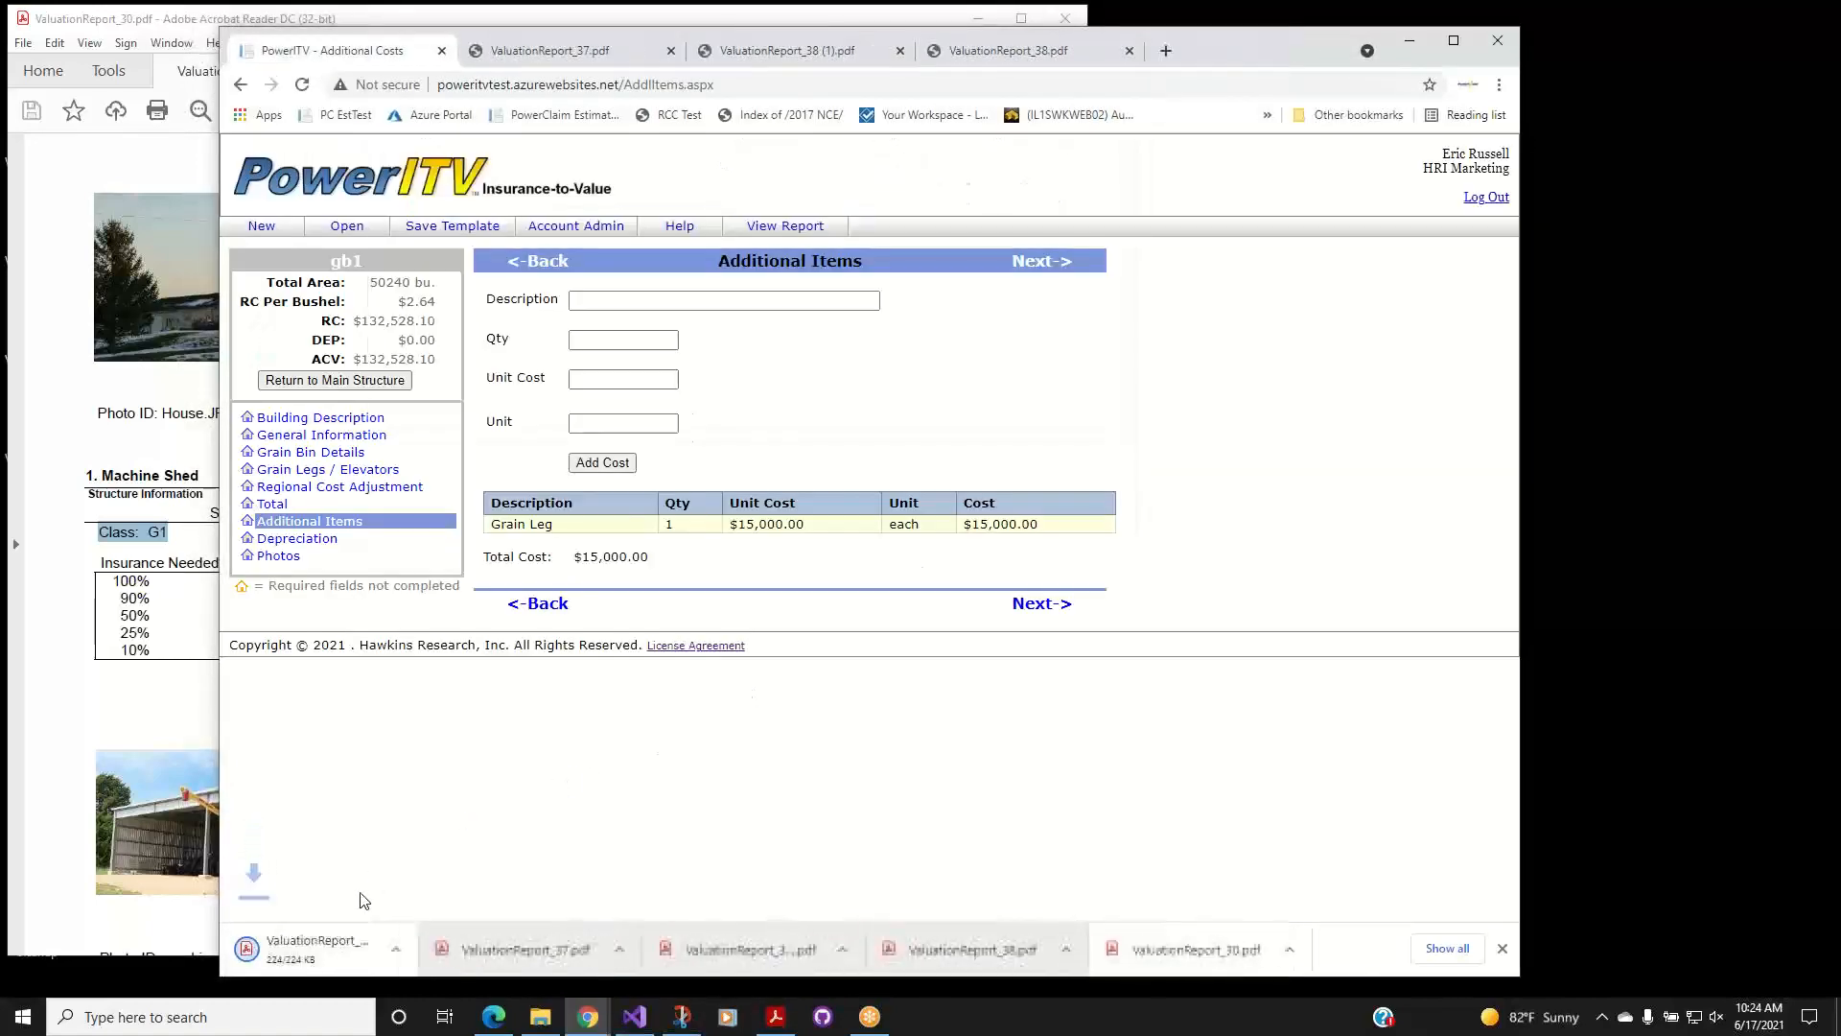
left_click(342, 953)
scroll(812, 577, "down", 2)
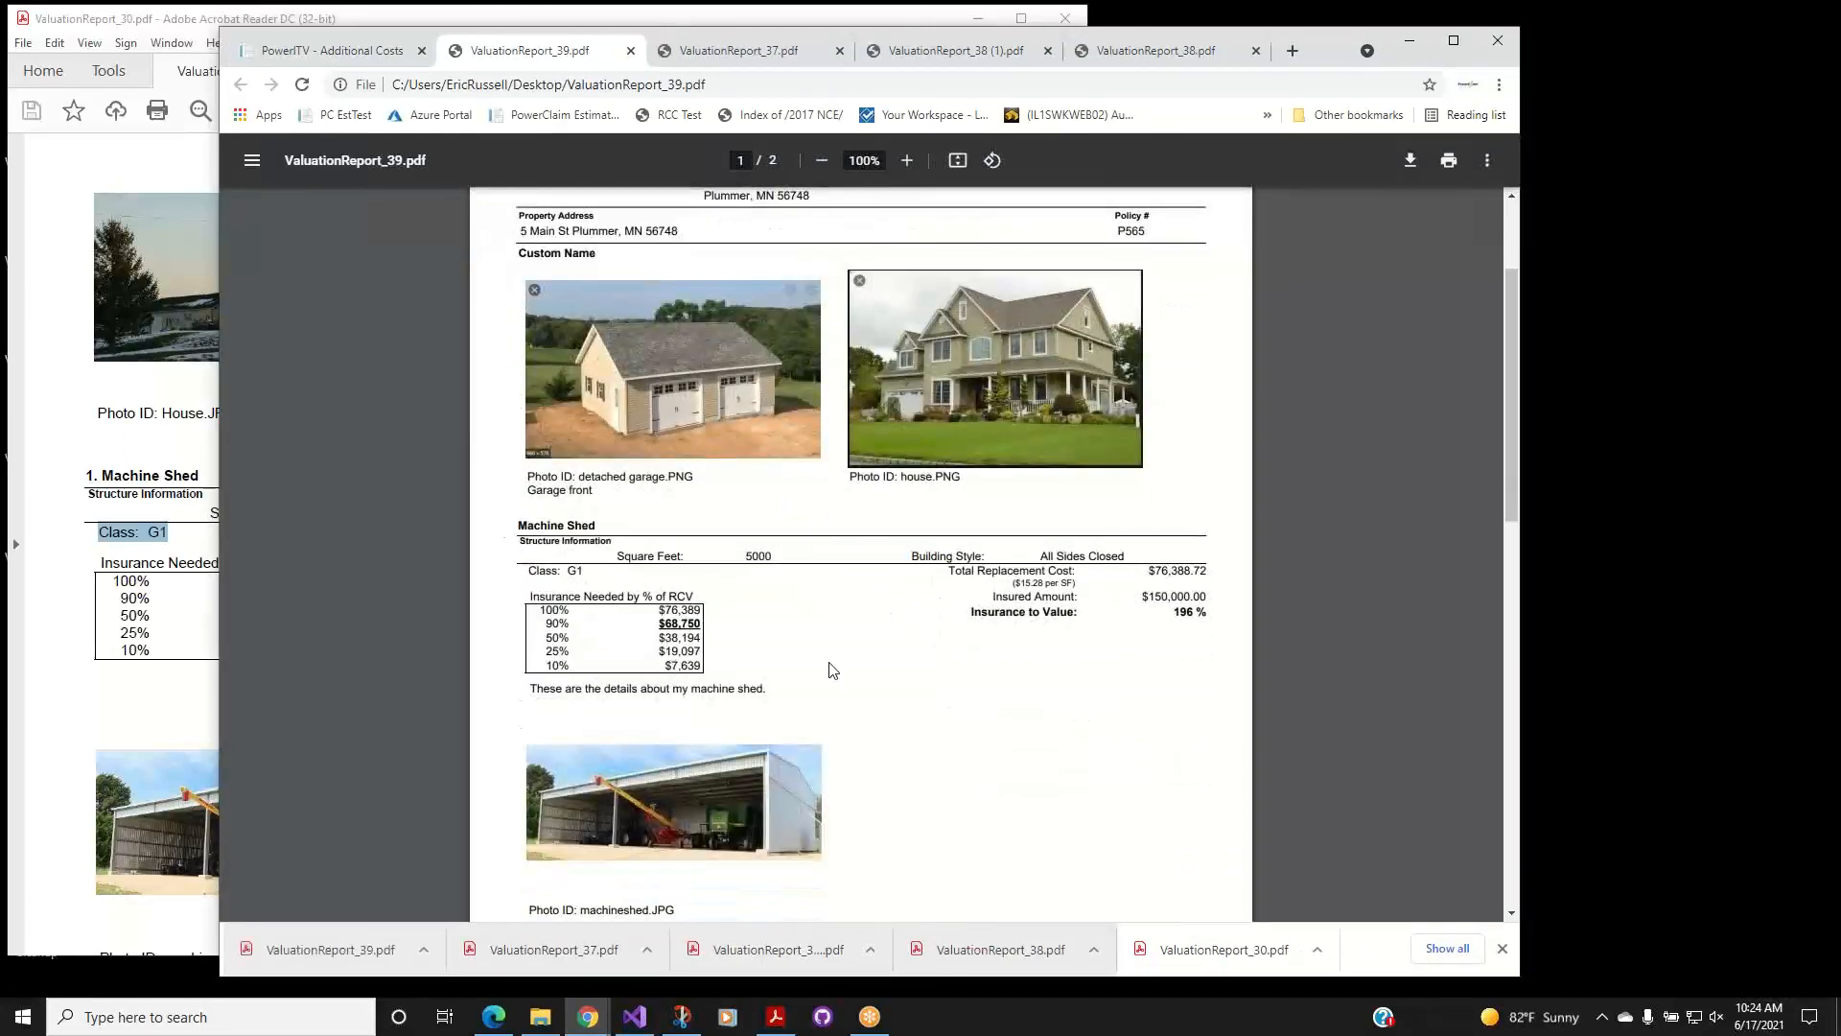
scroll(833, 671, "down", 6)
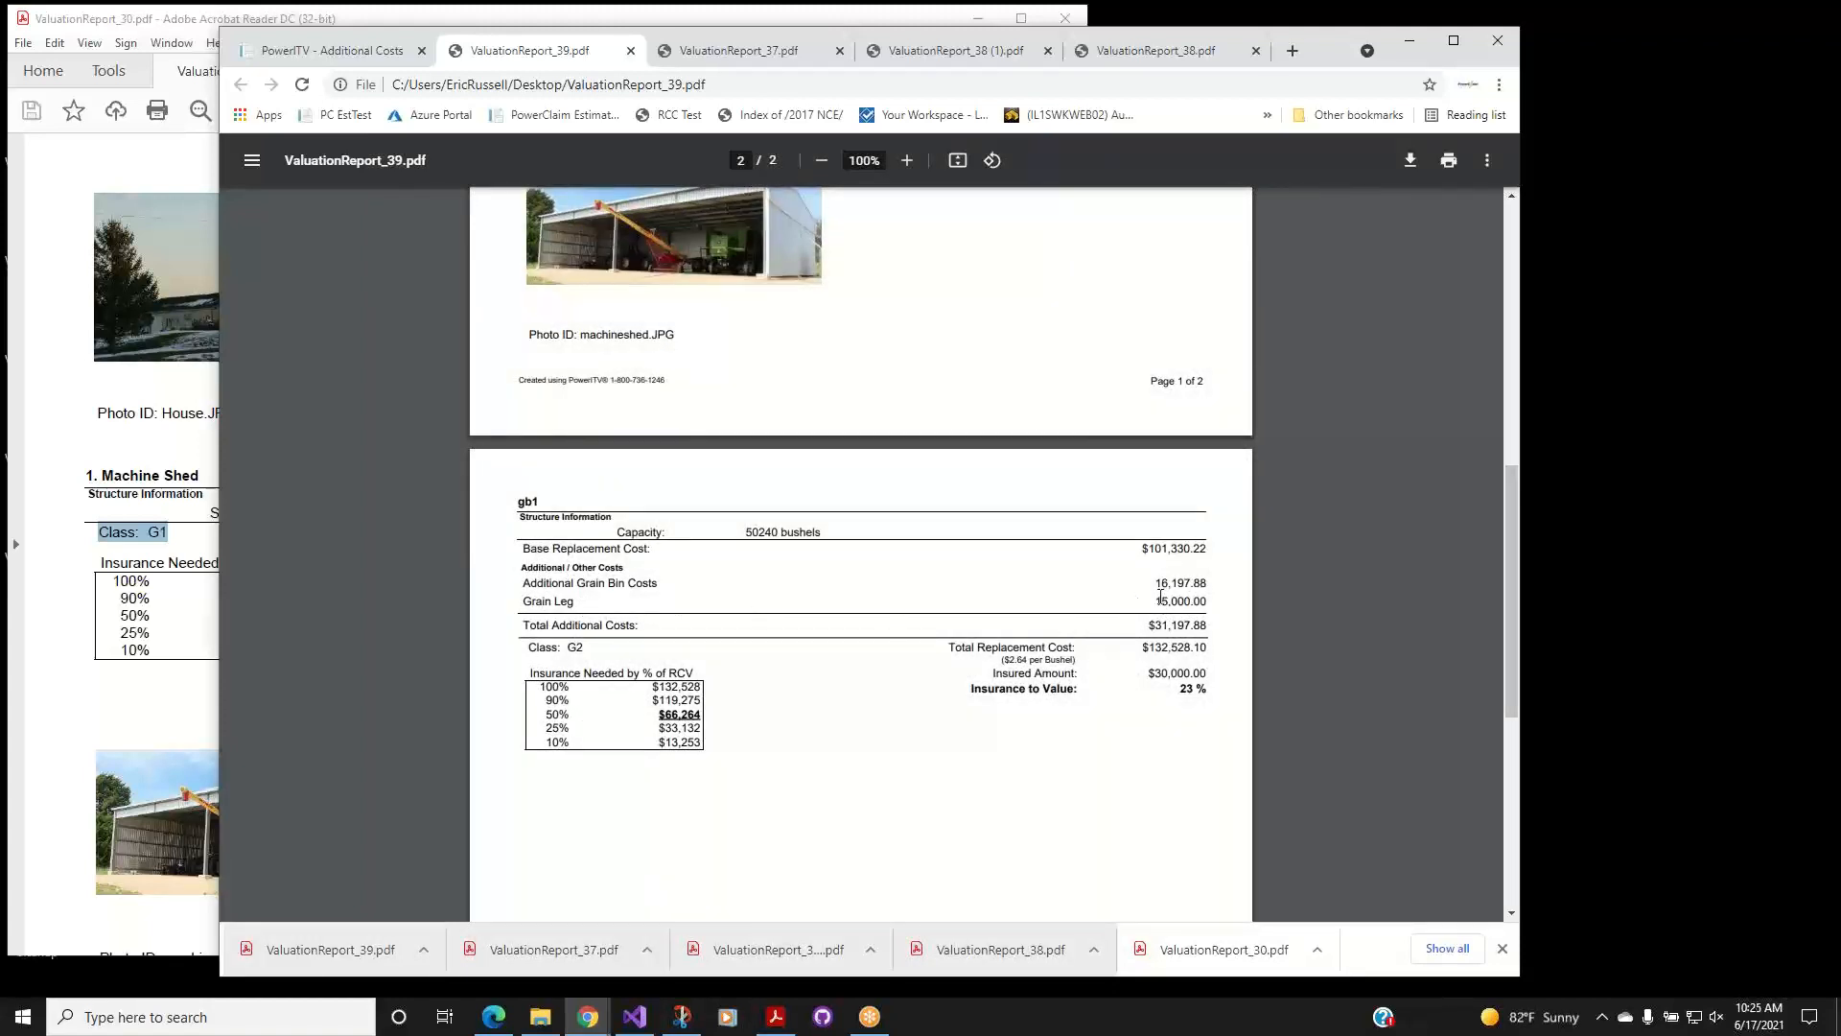
left_click_drag(1157, 600, 1206, 597)
scroll(886, 733, "up", 1)
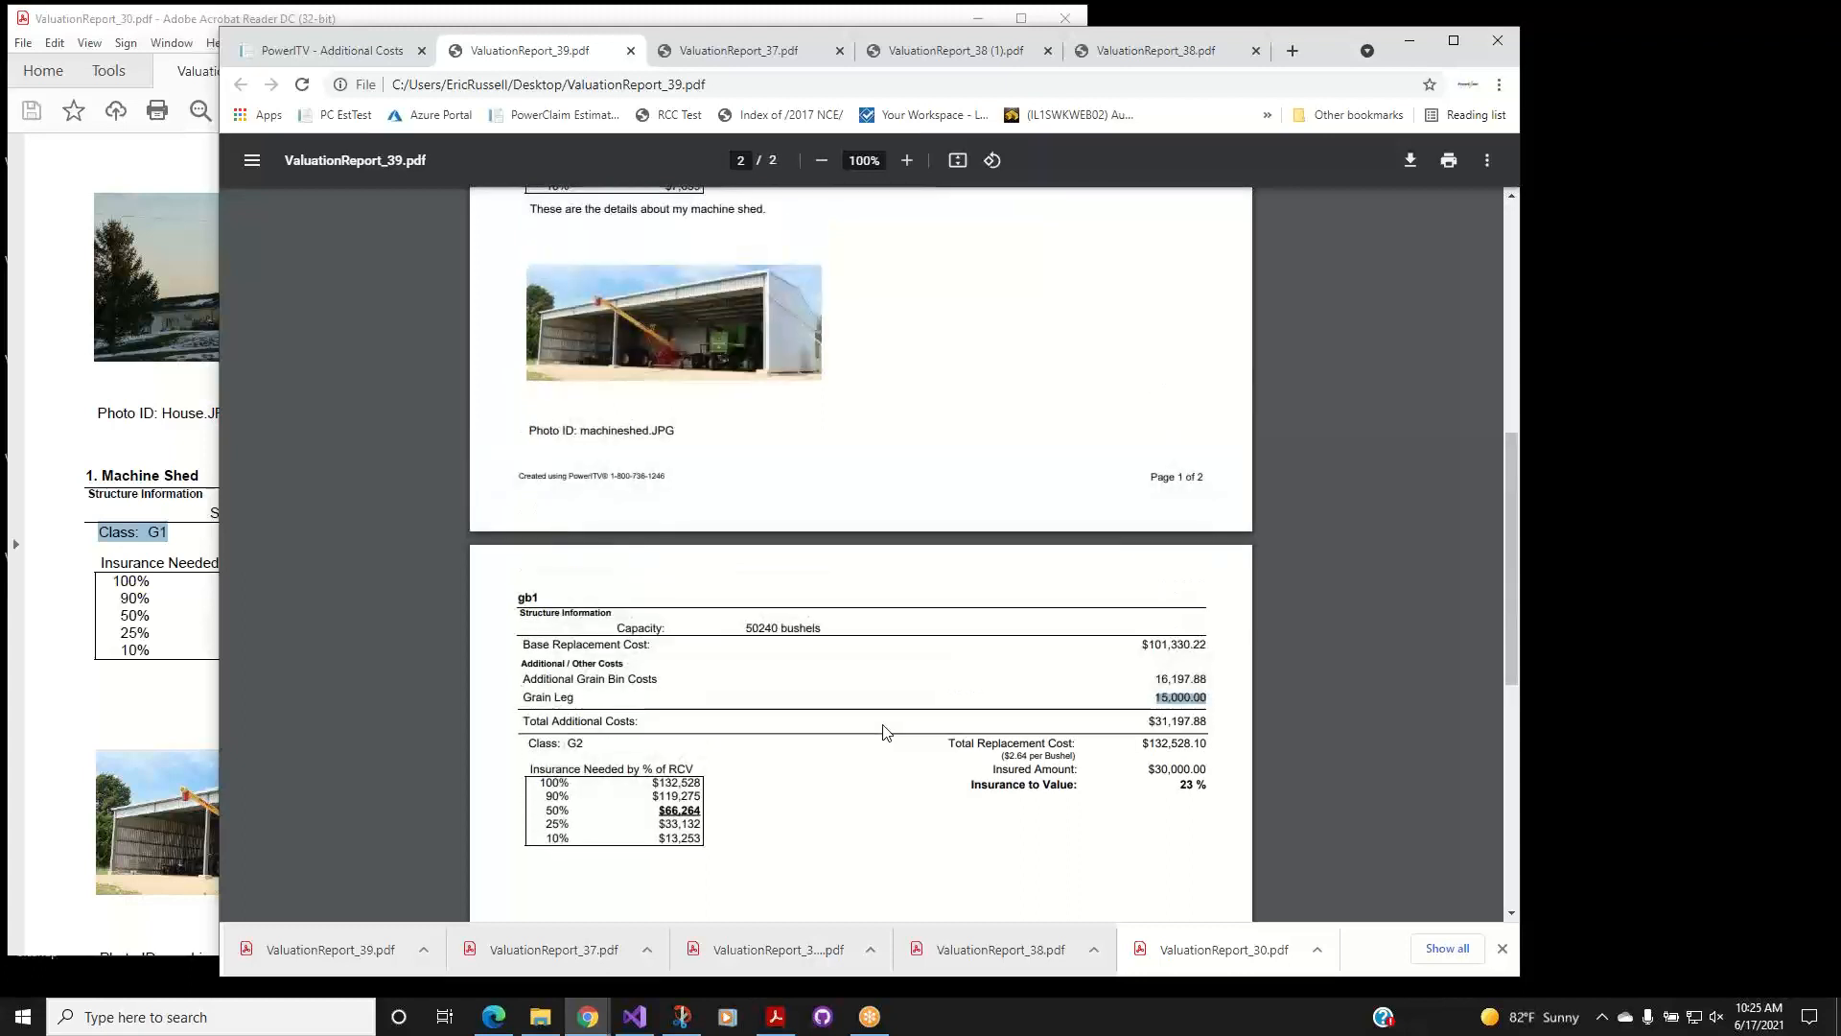
Return to the main structure's report settings, enable Show Depreciation and ACV, and save the settings.
left_click(362, 53)
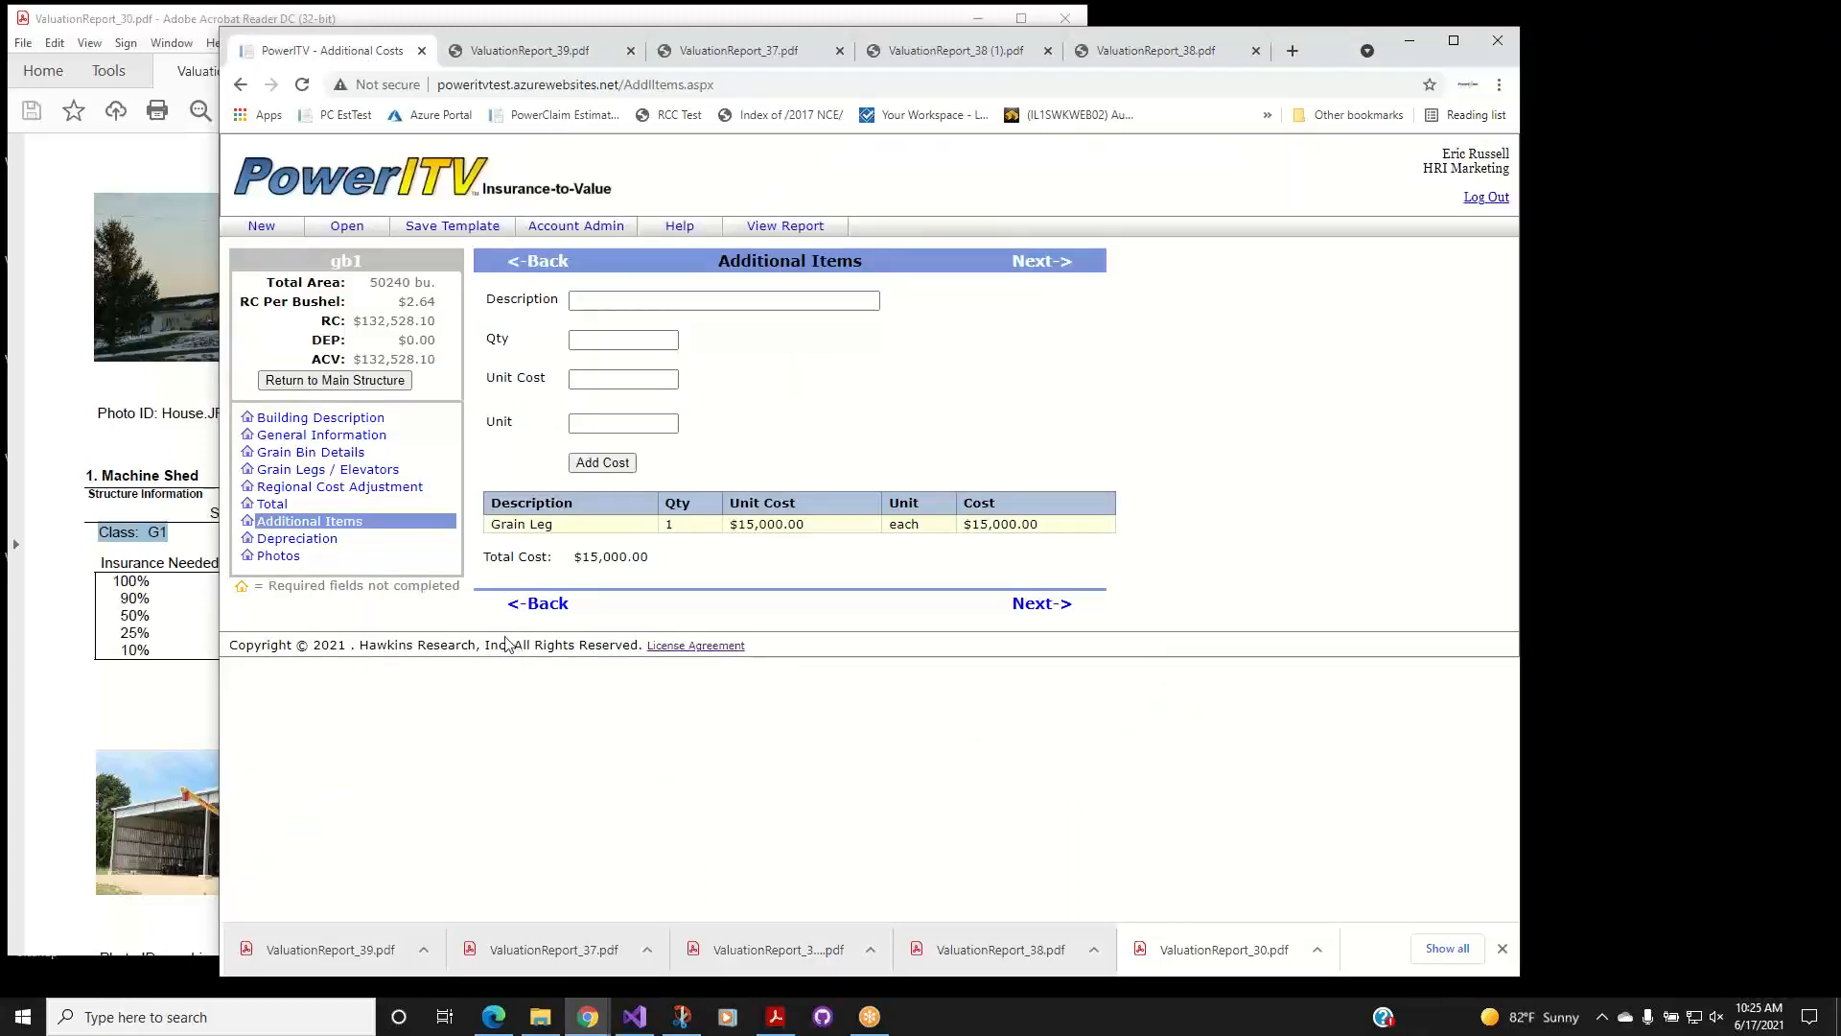
left_click(389, 382)
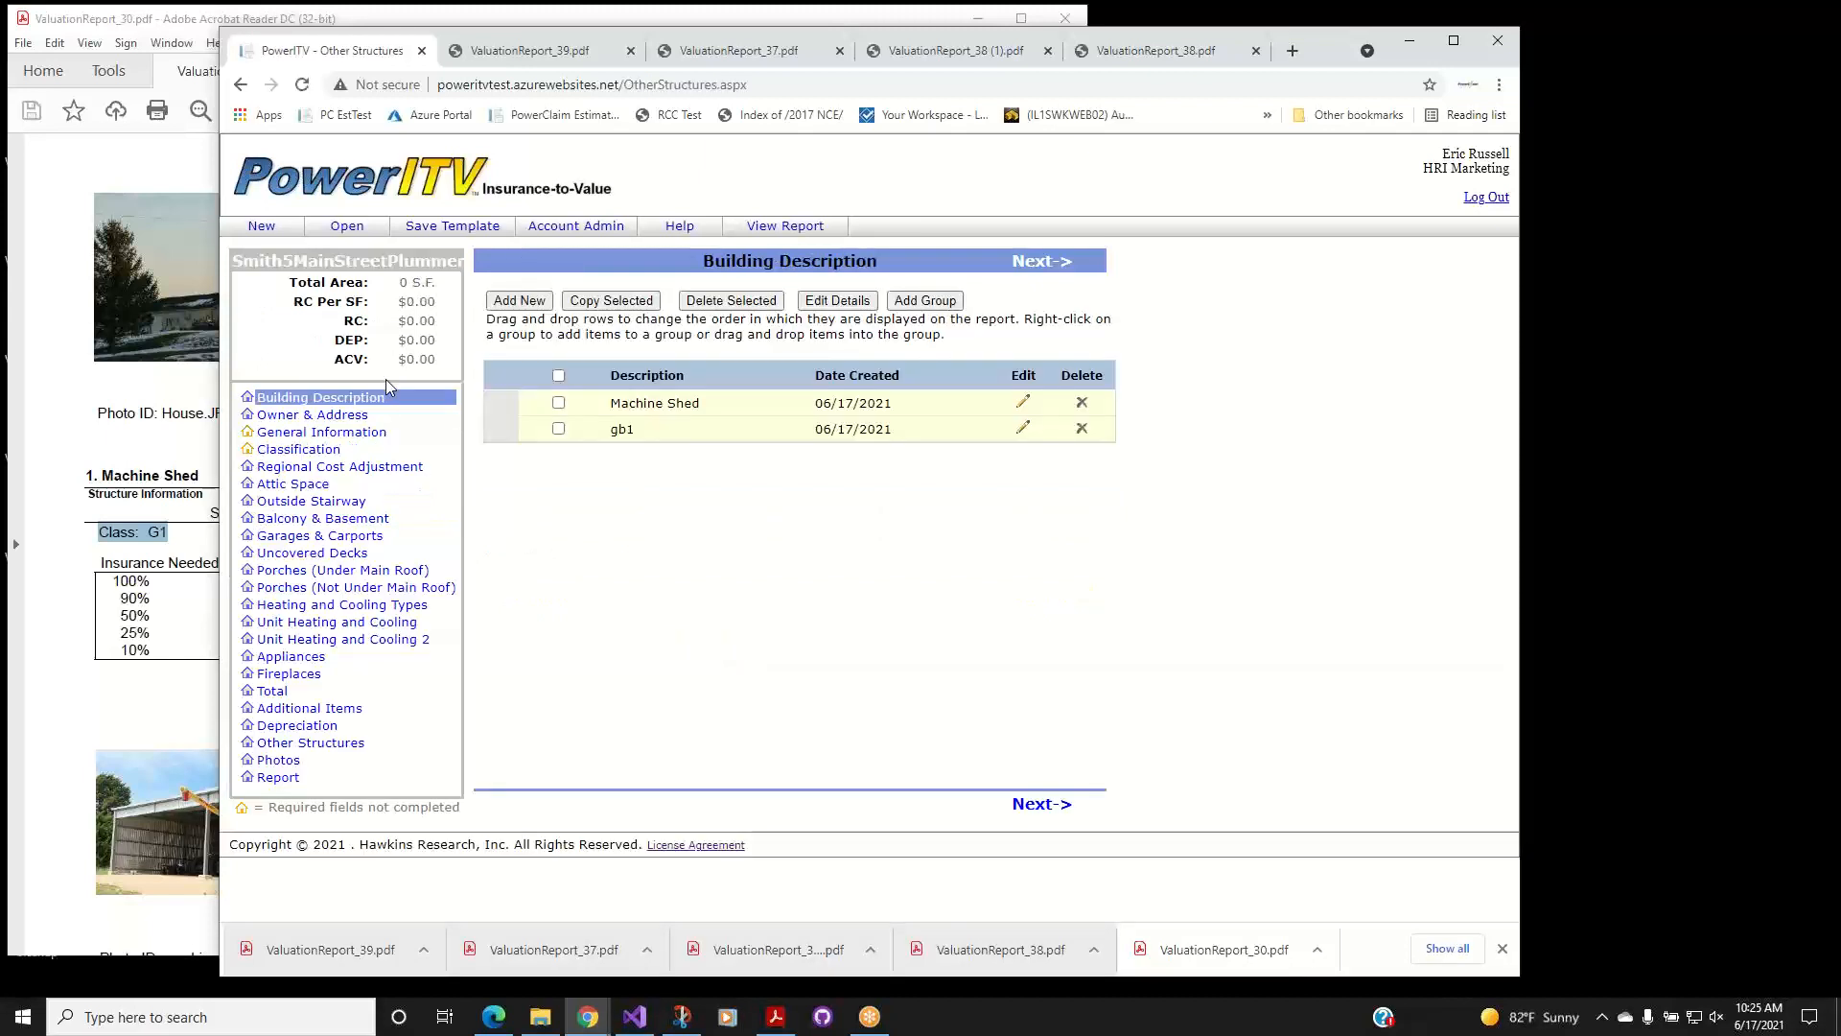
left_click(279, 781)
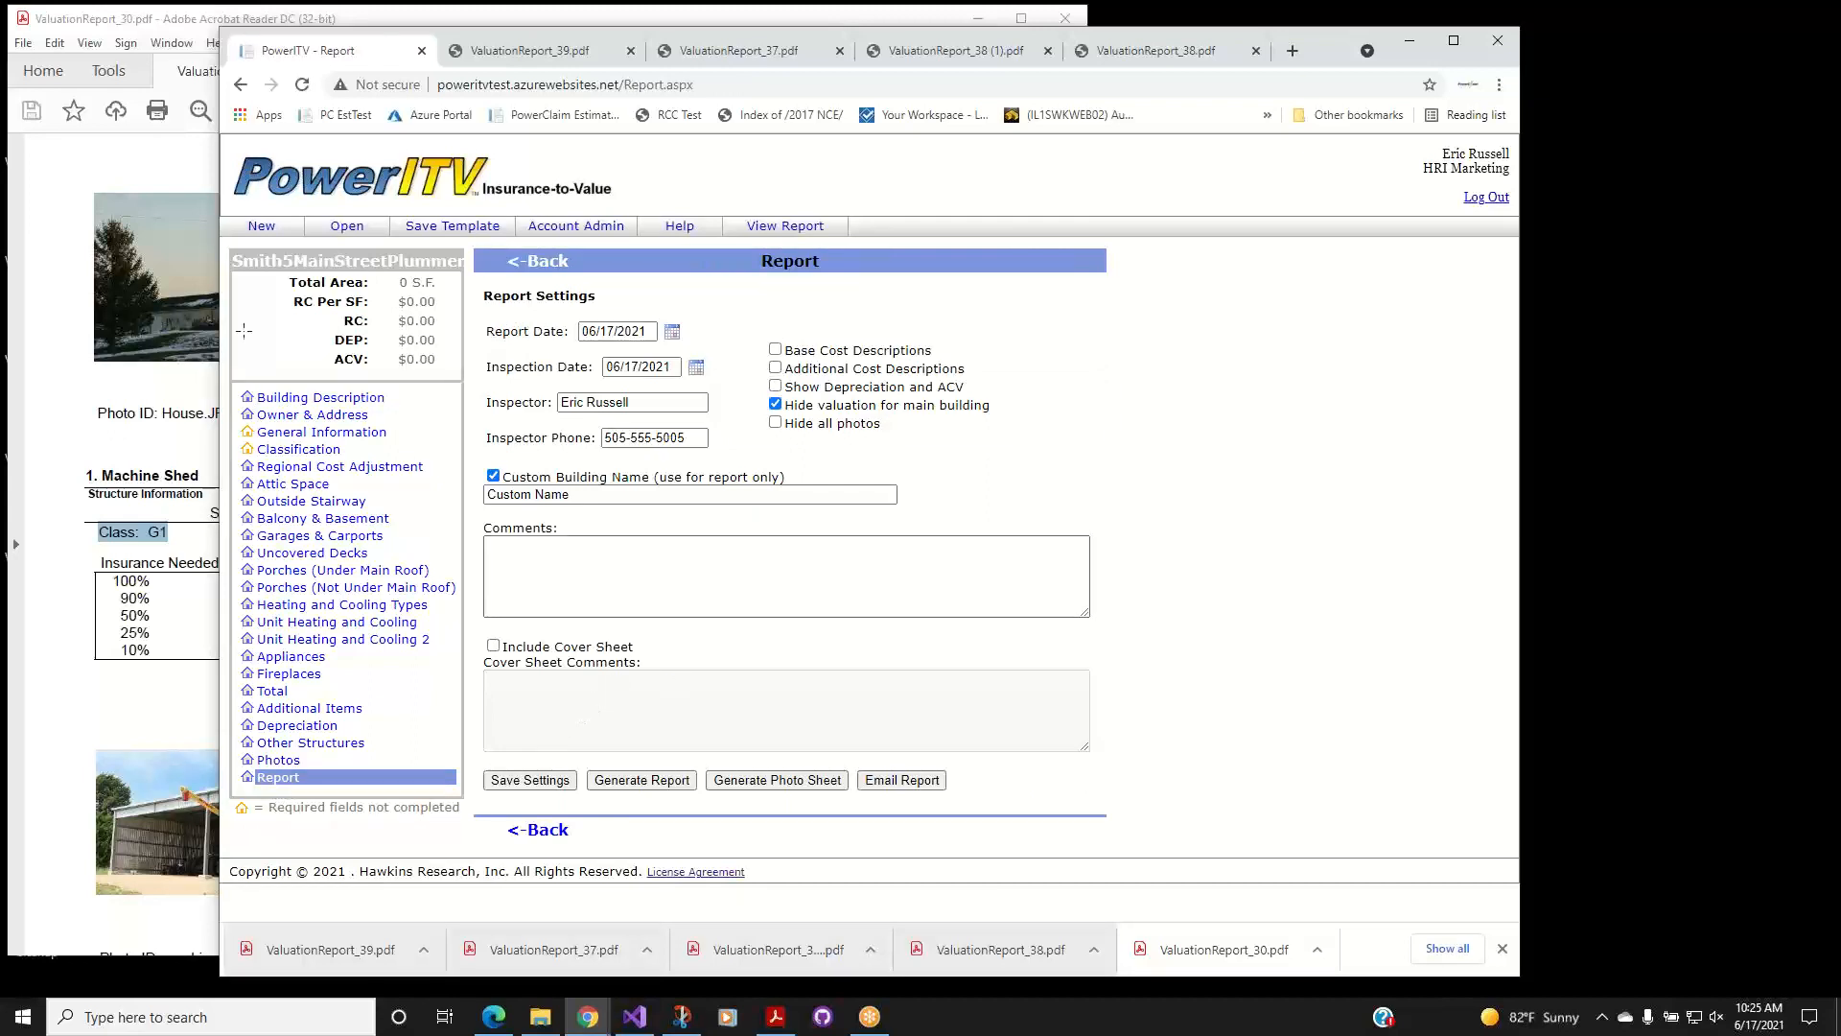
left_click(74, 246)
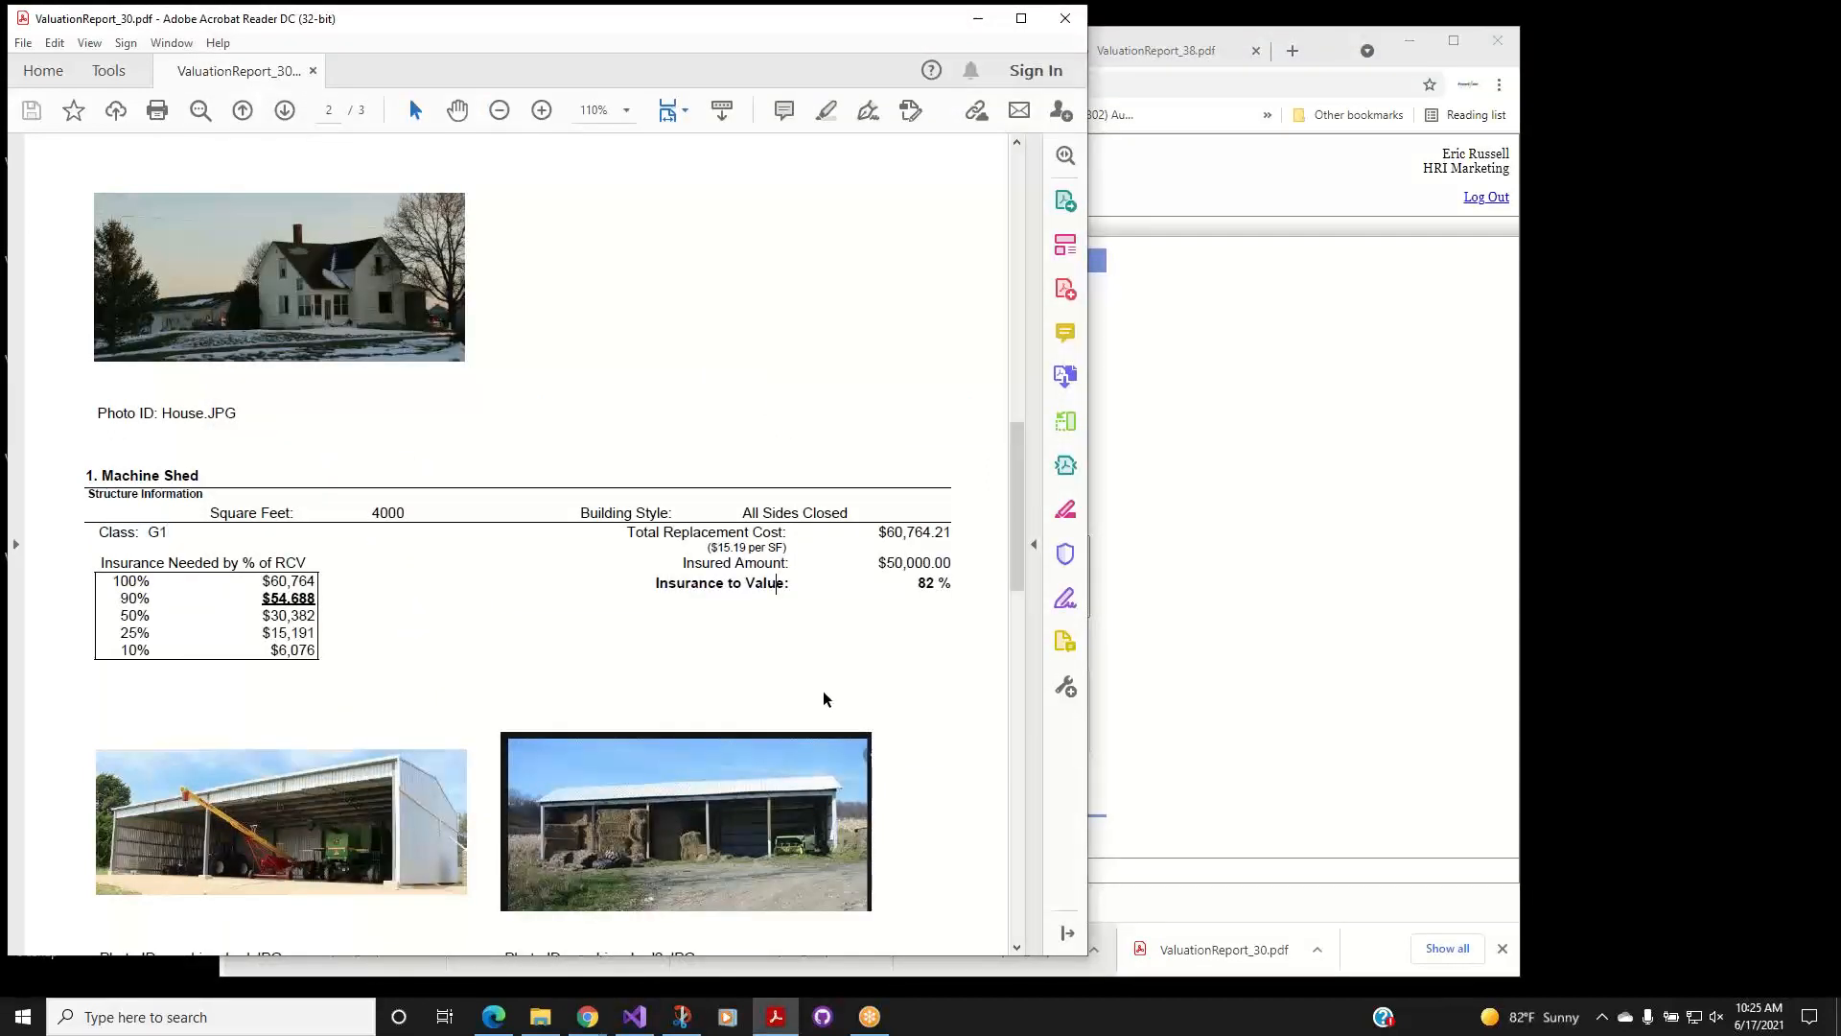
left_click(1162, 472)
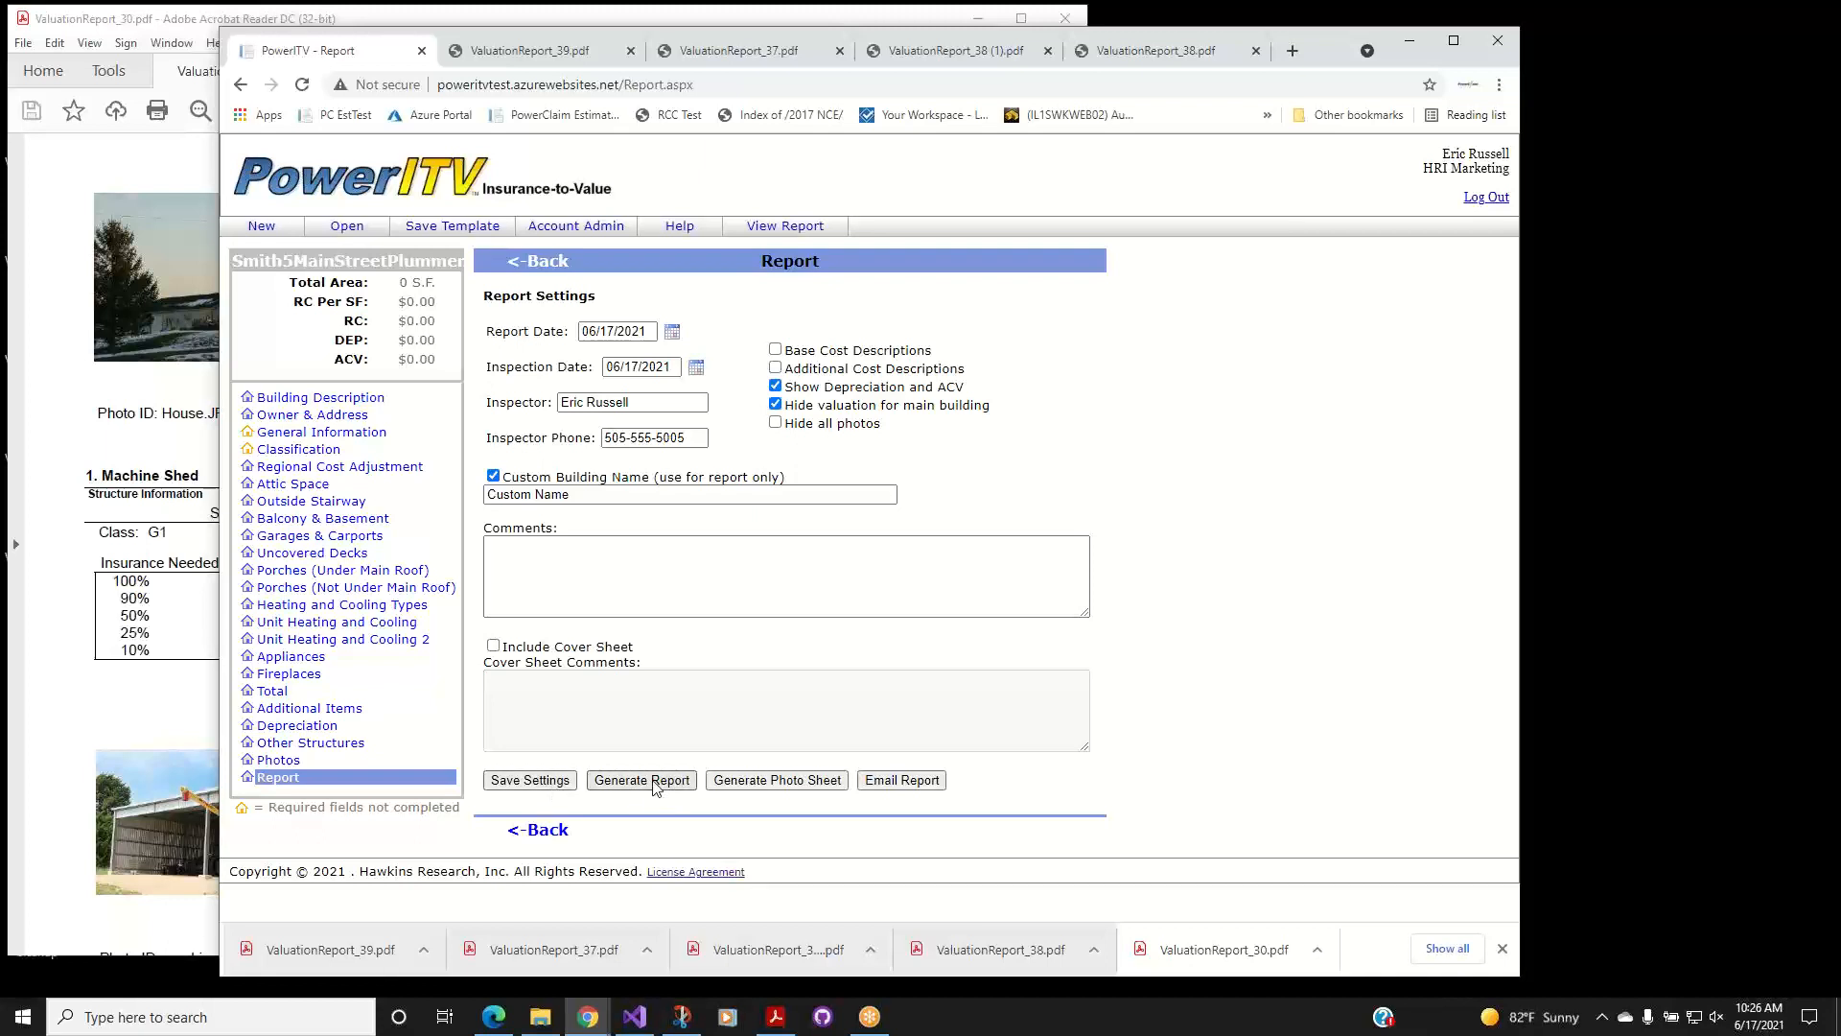
left_click(545, 782)
Set the Machine Shed's total depreciation to 5 percent and check its recalculated actual cash value.
left_click(305, 746)
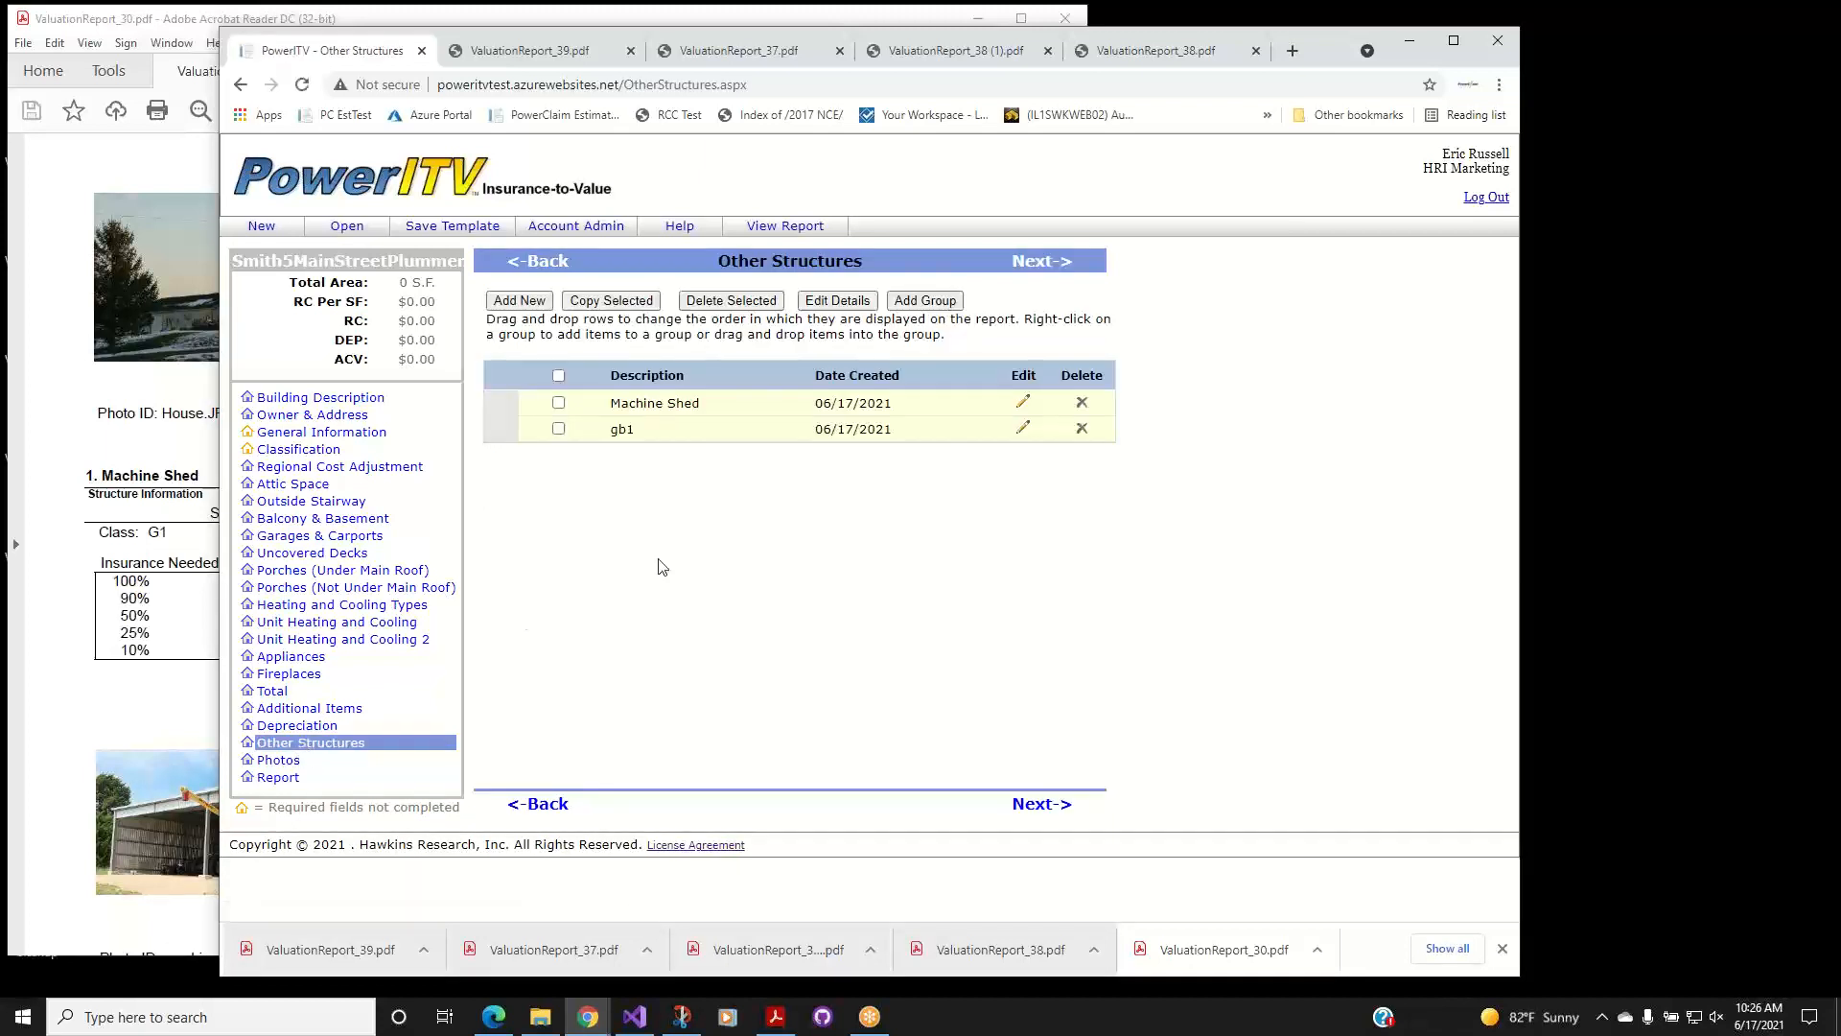
left_click(1024, 404)
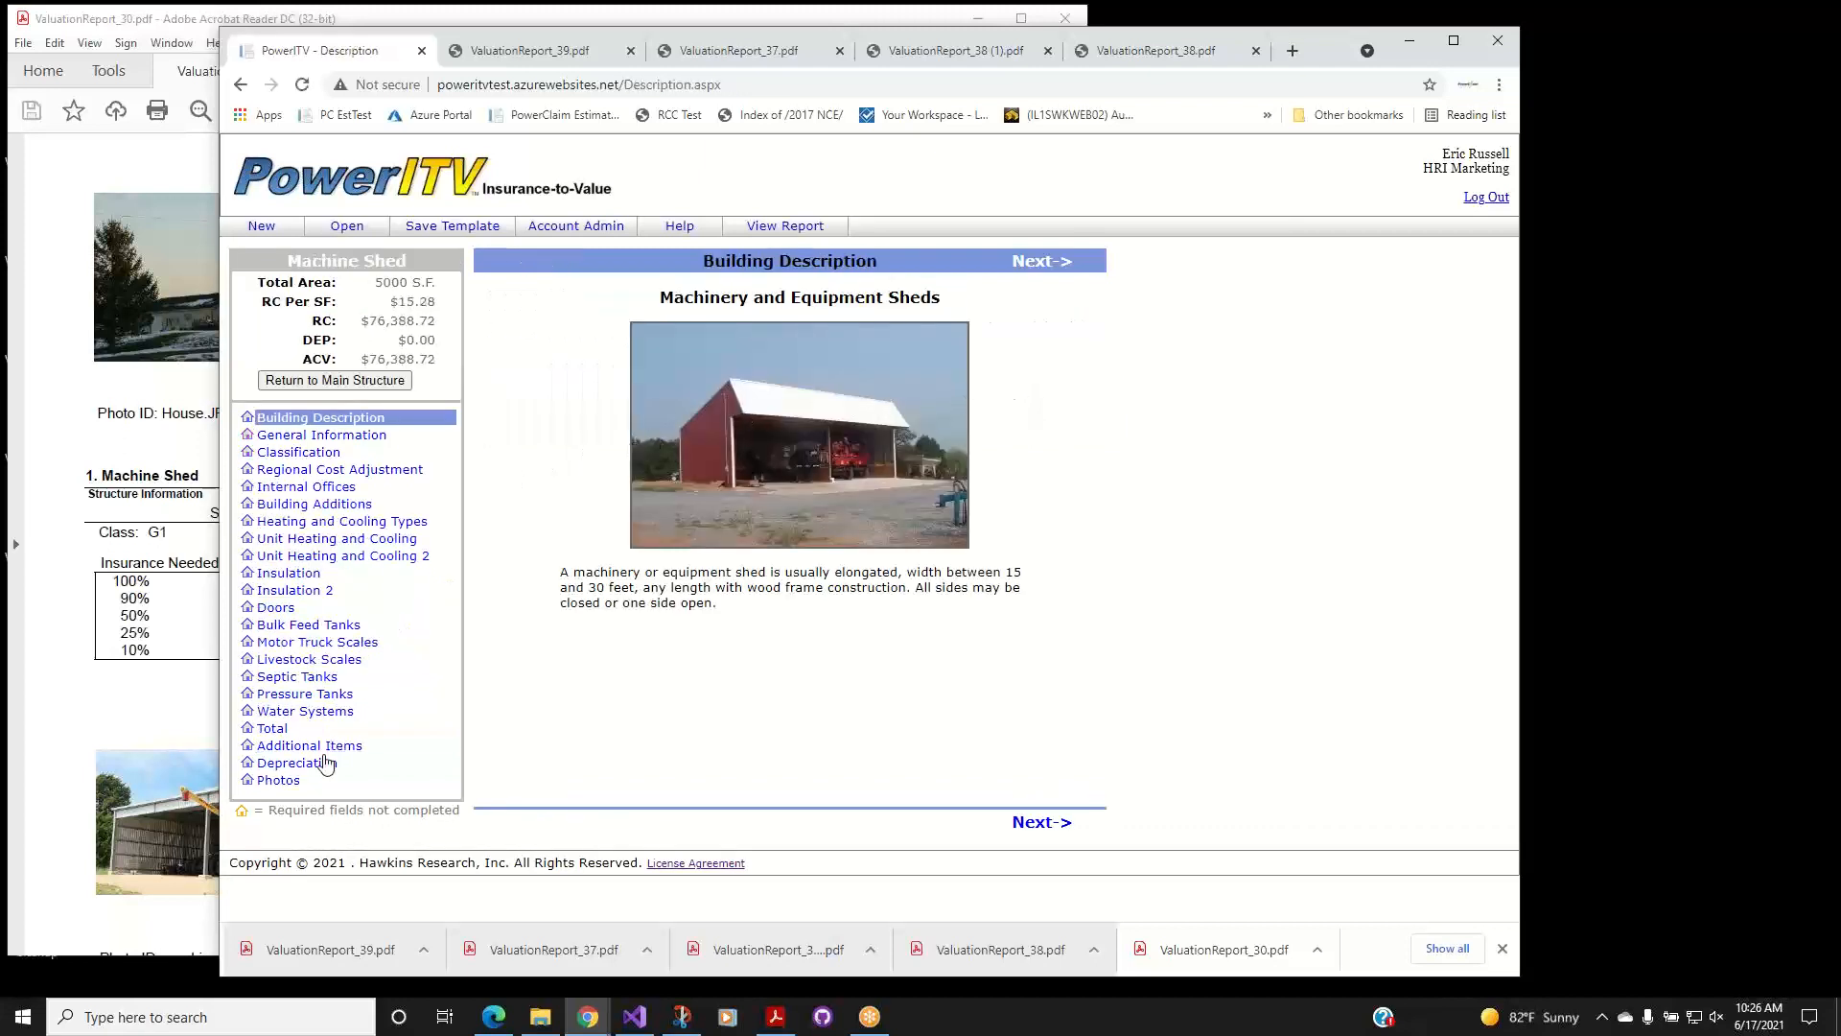
left_click(297, 763)
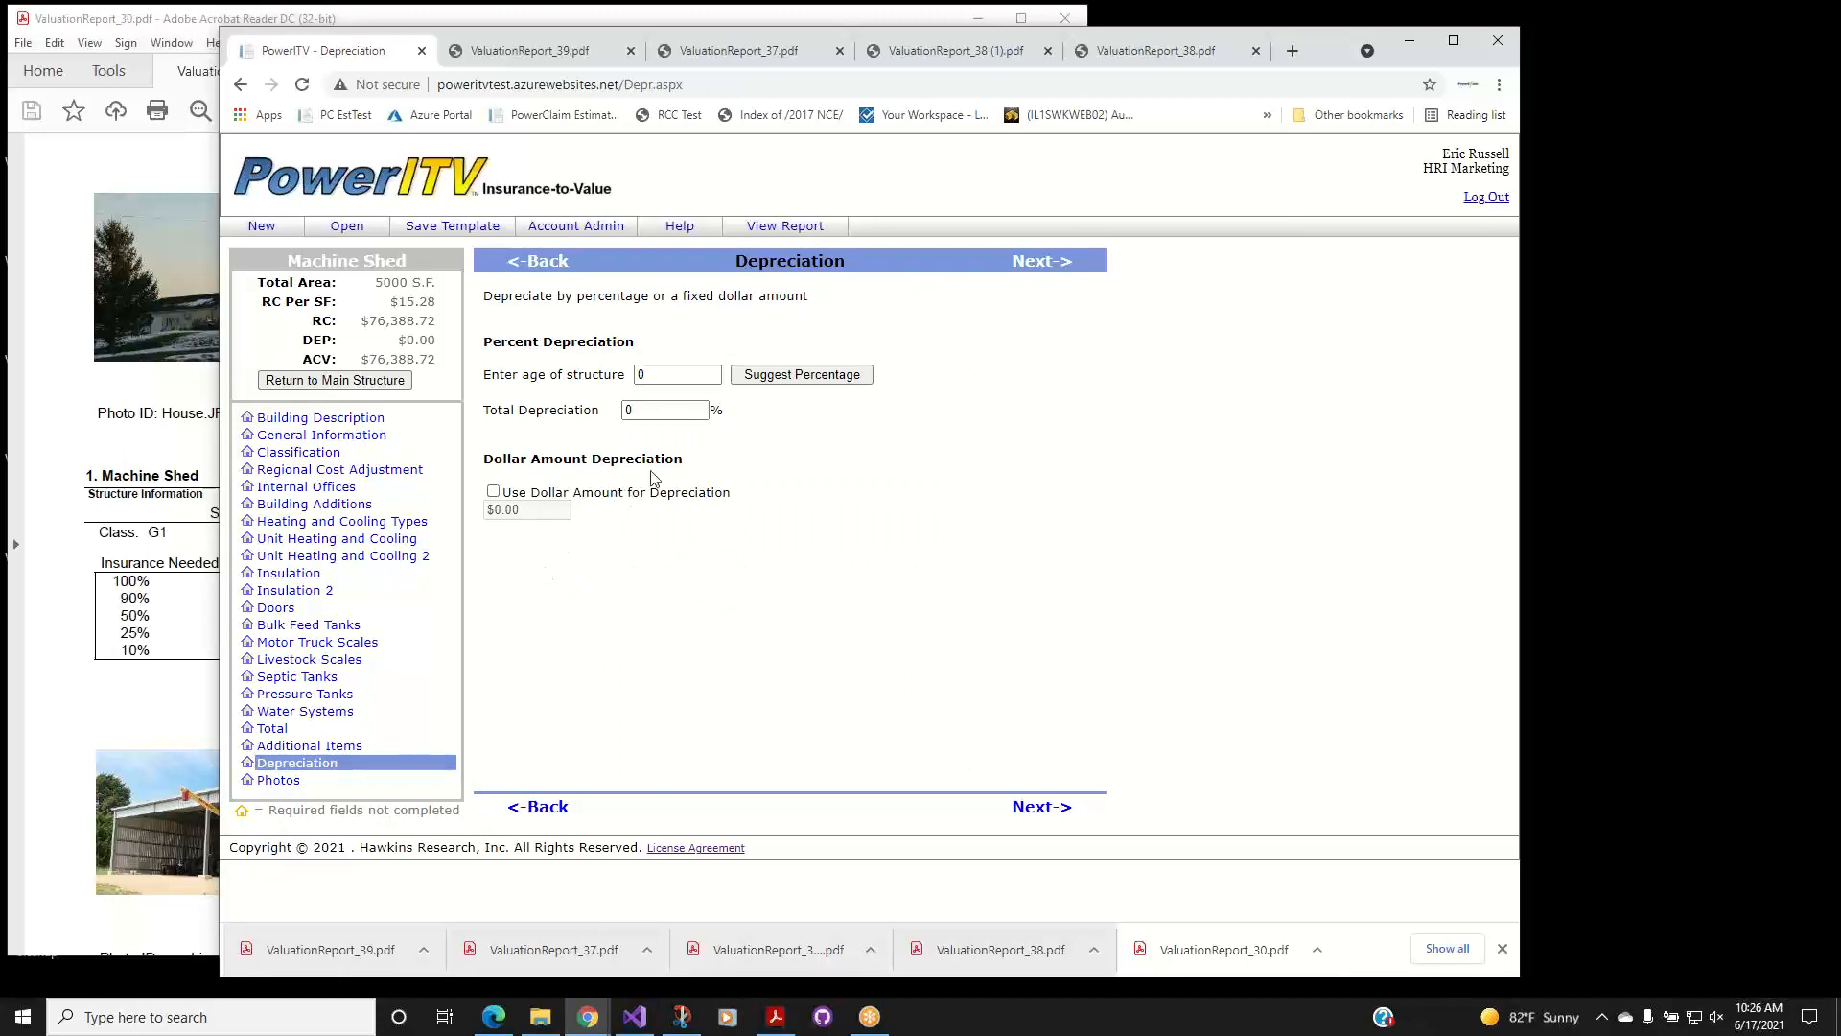
left_click(644, 411)
left_click(719, 454)
left_click(308, 772)
left_click_drag(391, 339, 427, 358)
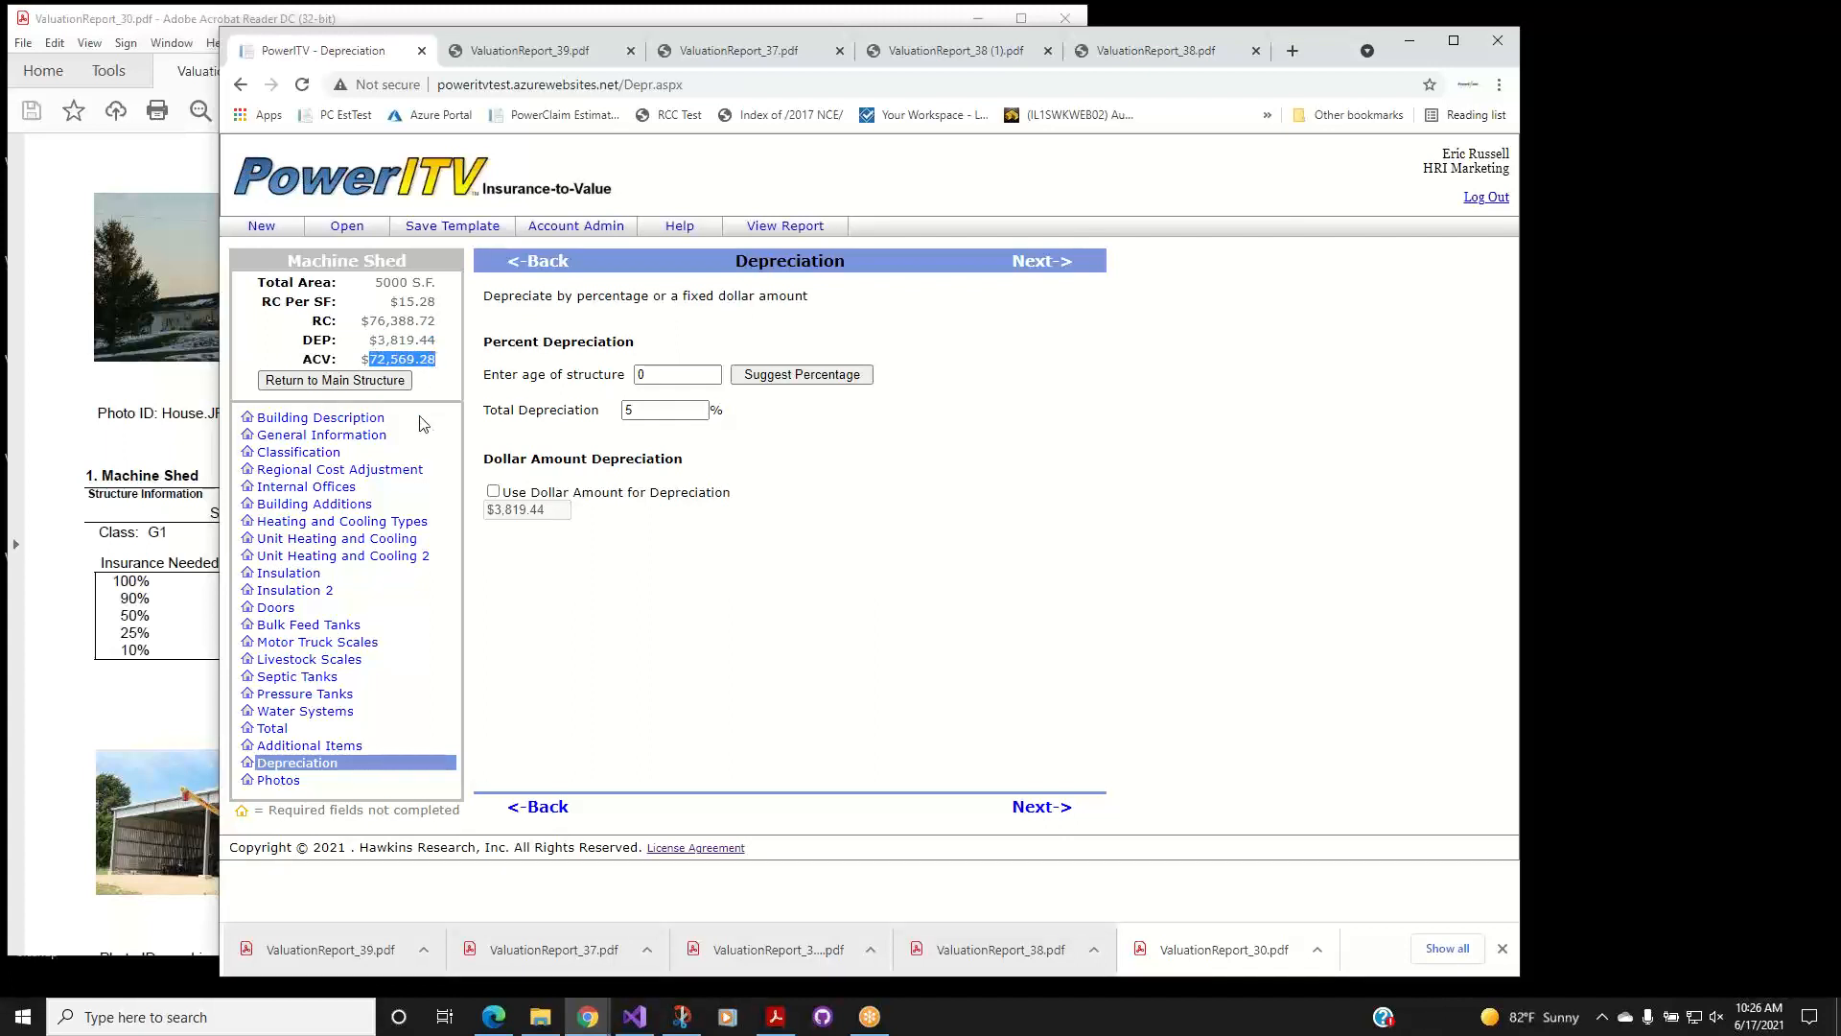
Generate the report as ValuationReport_38 (2).pdf on the Desktop and look for the Machine Shed's depreciation in it.
left_click(783, 227)
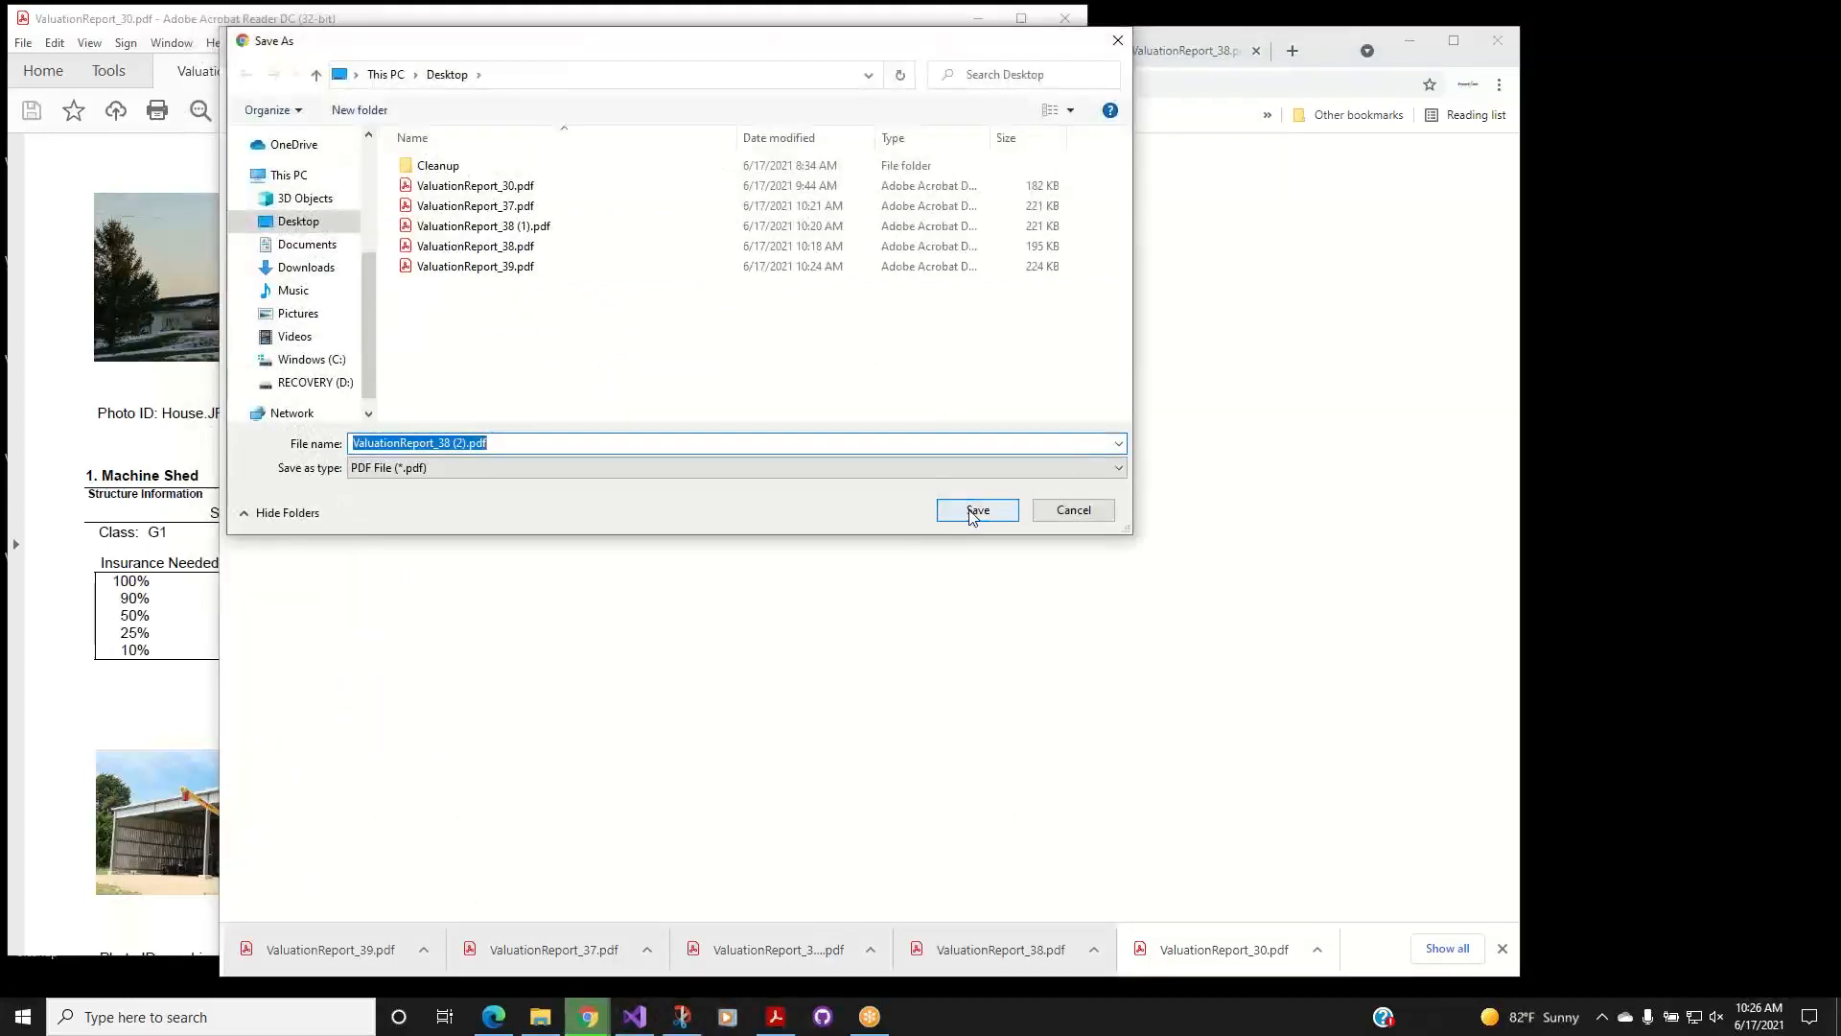
left_click(974, 512)
left_click(309, 952)
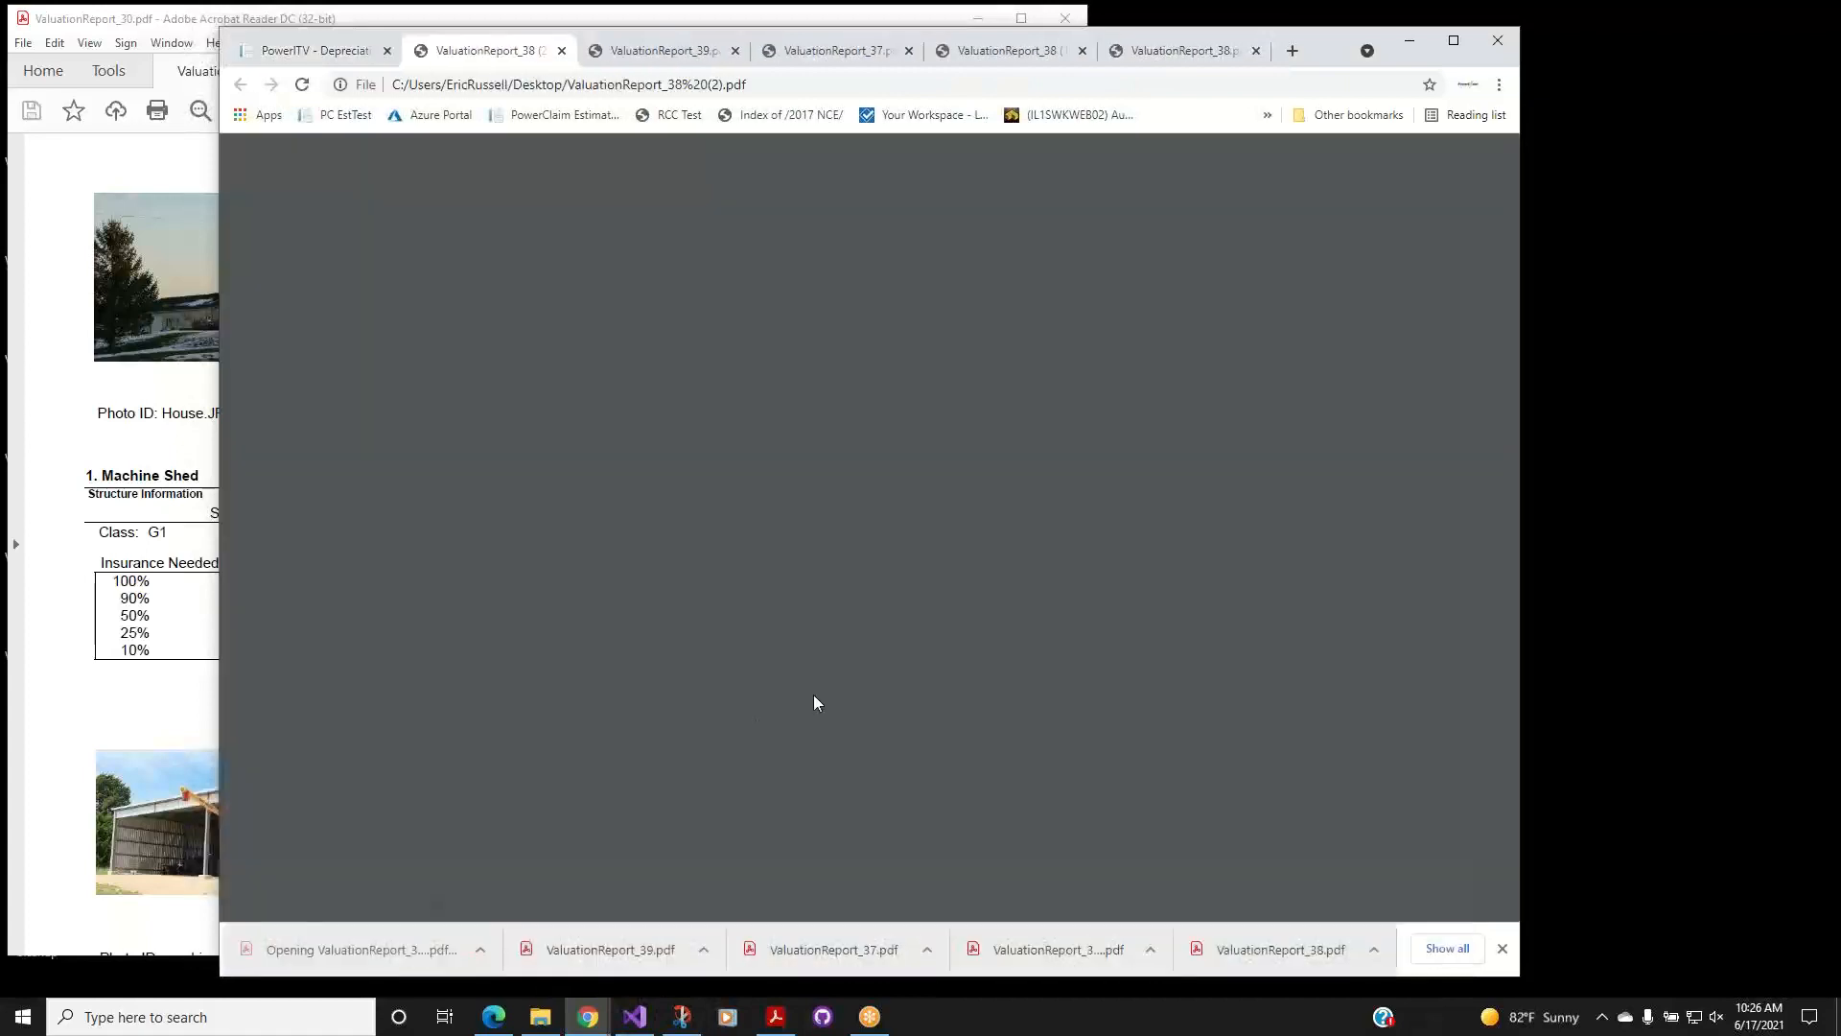
scroll(1009, 638, "down", 6)
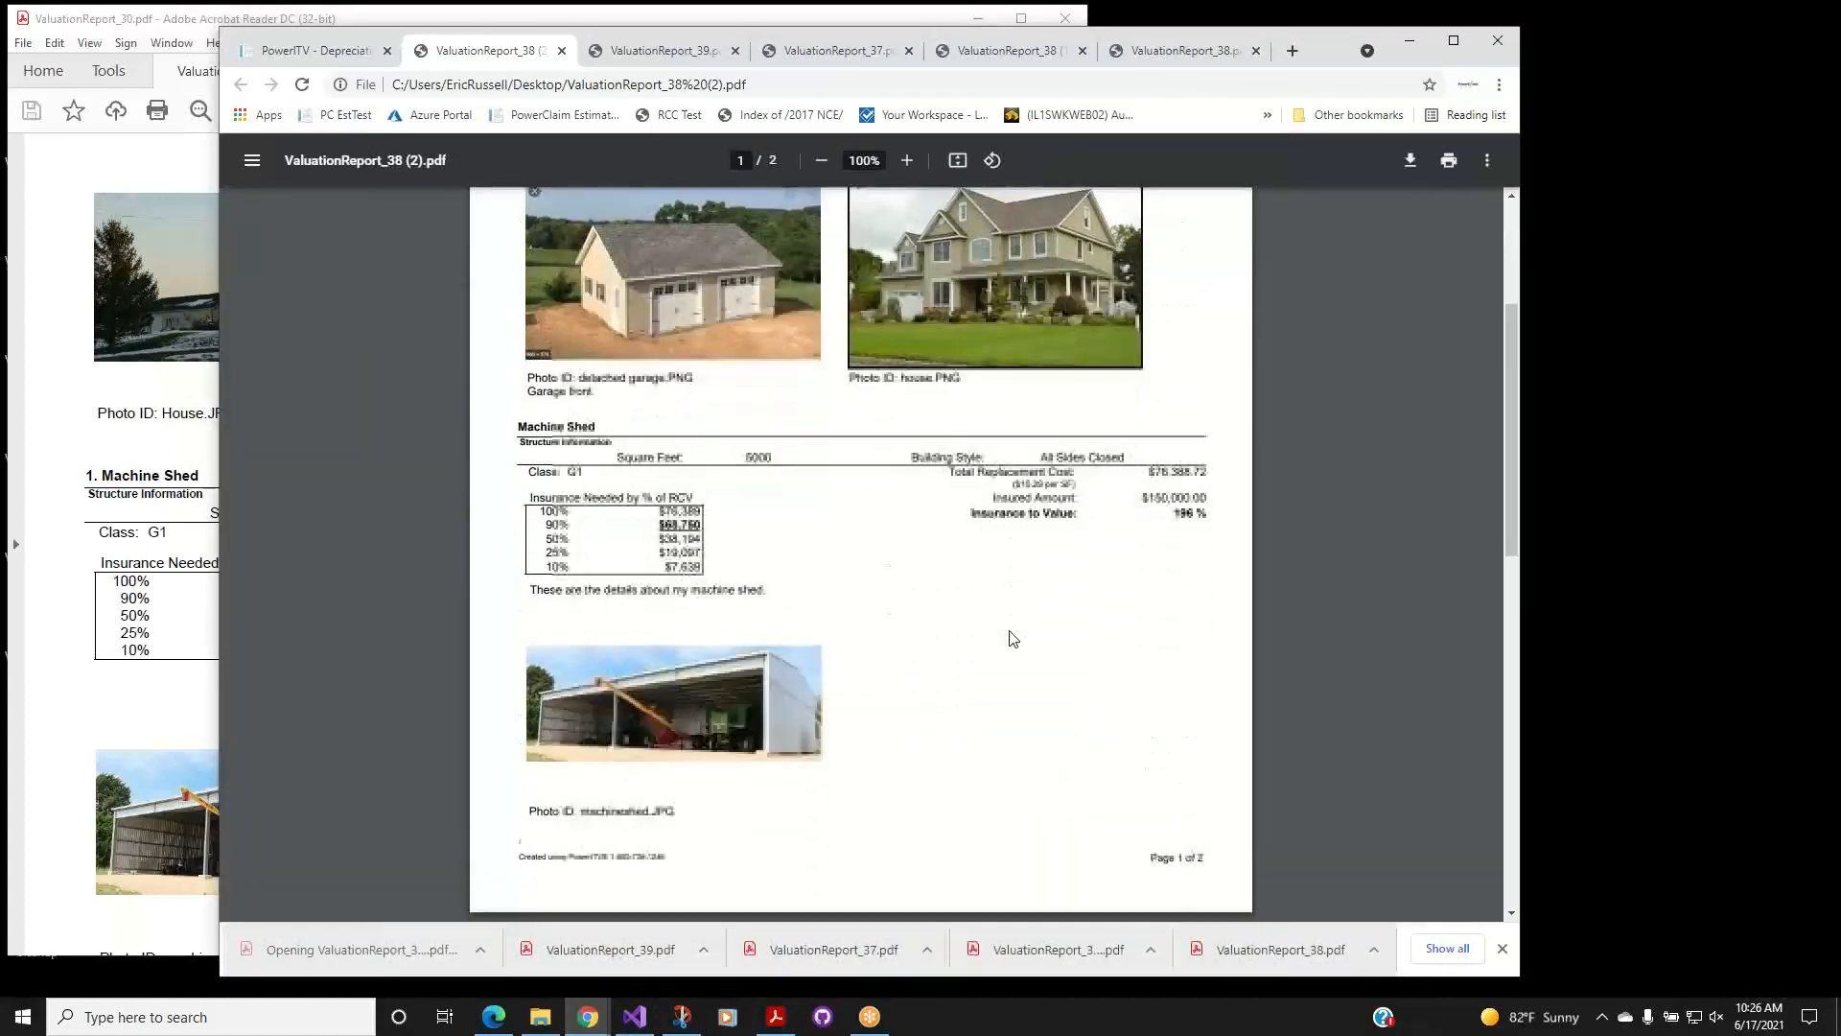
scroll(1012, 638, "down", 3)
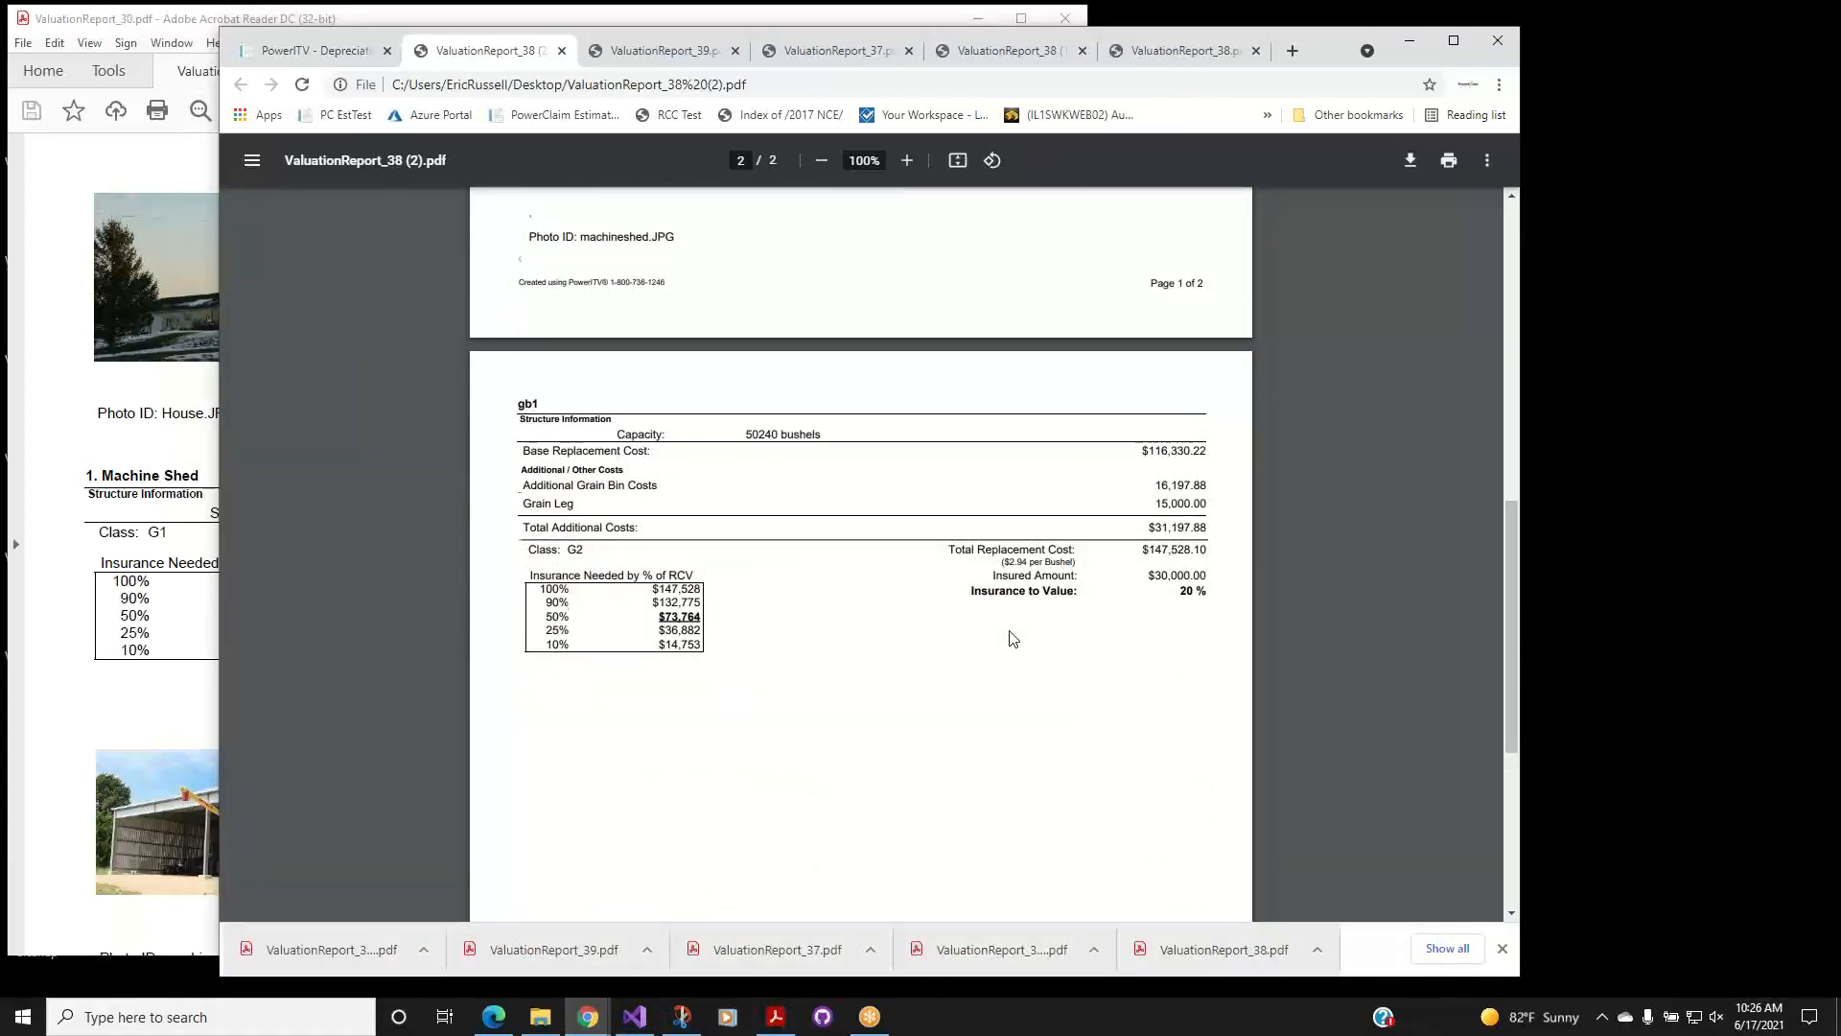
scroll(1013, 638, "down", 1)
scroll(1013, 638, "up", 6)
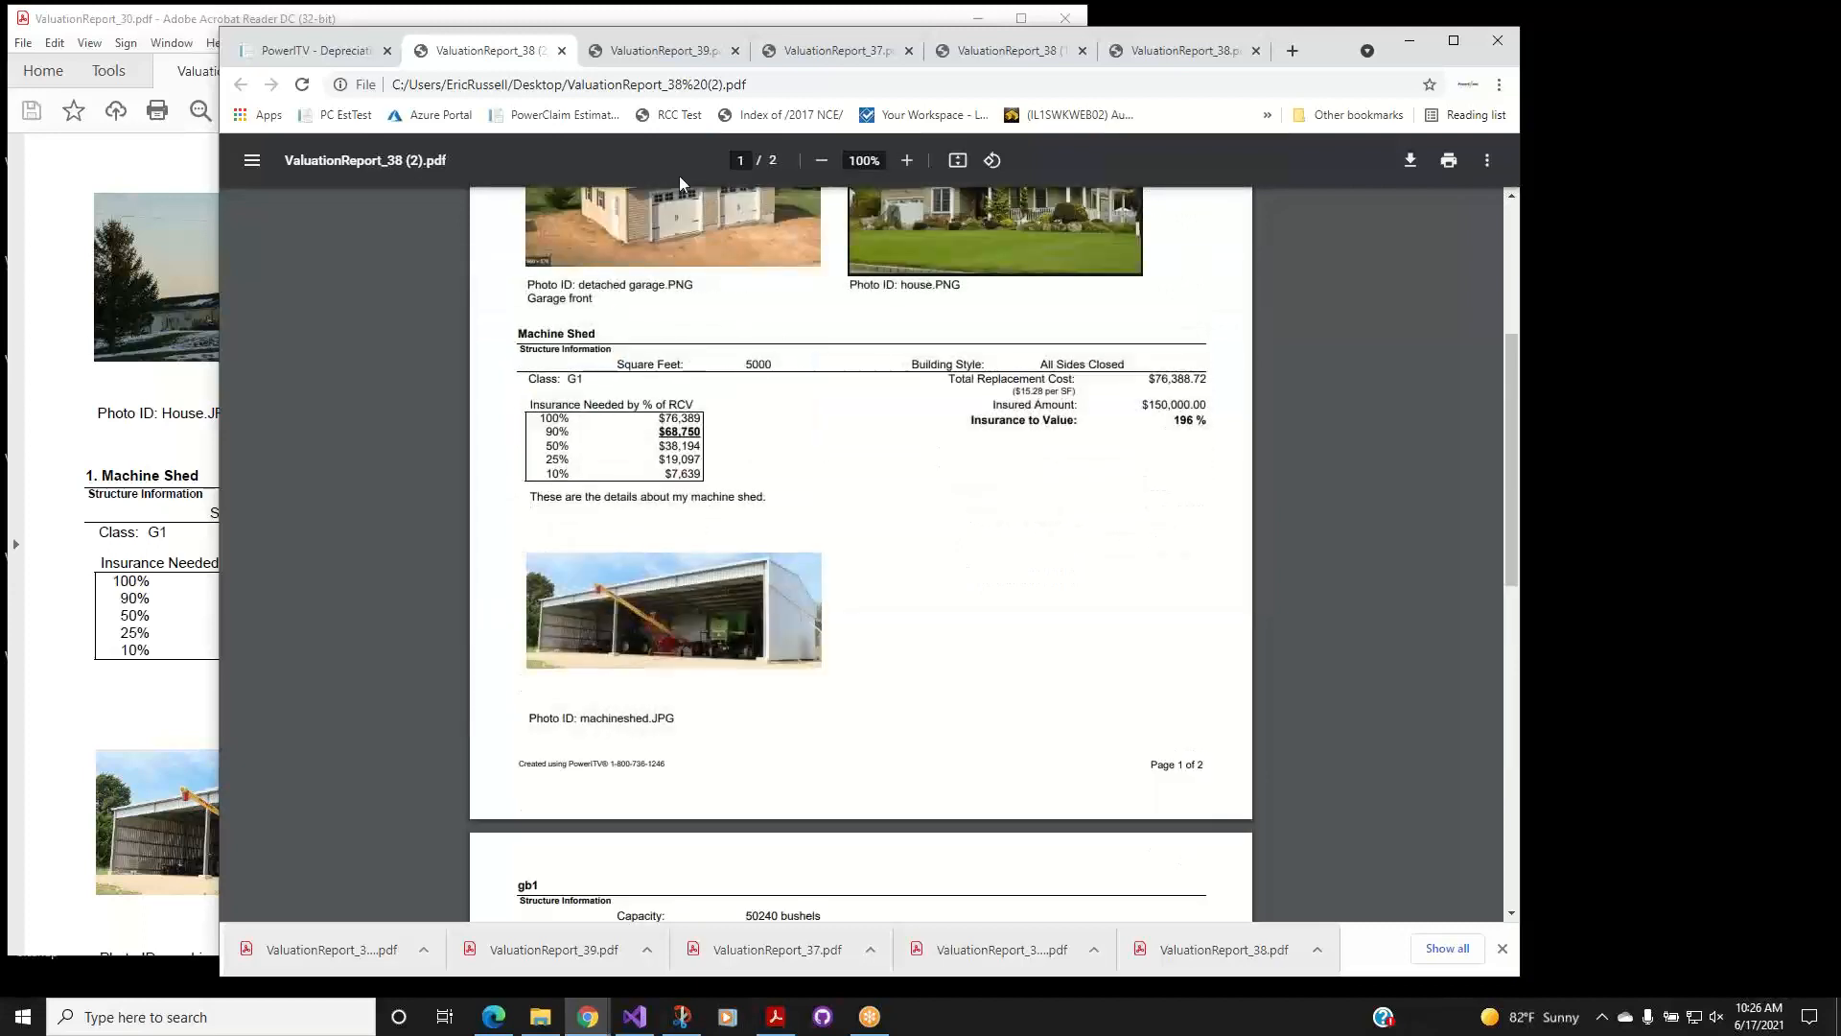
Regenerate the report with Show Depreciation and ACV enabled as ValuationReport_37 (1).pdf and check the Machine Shed's depreciation and actual cash value.
left_click(307, 57)
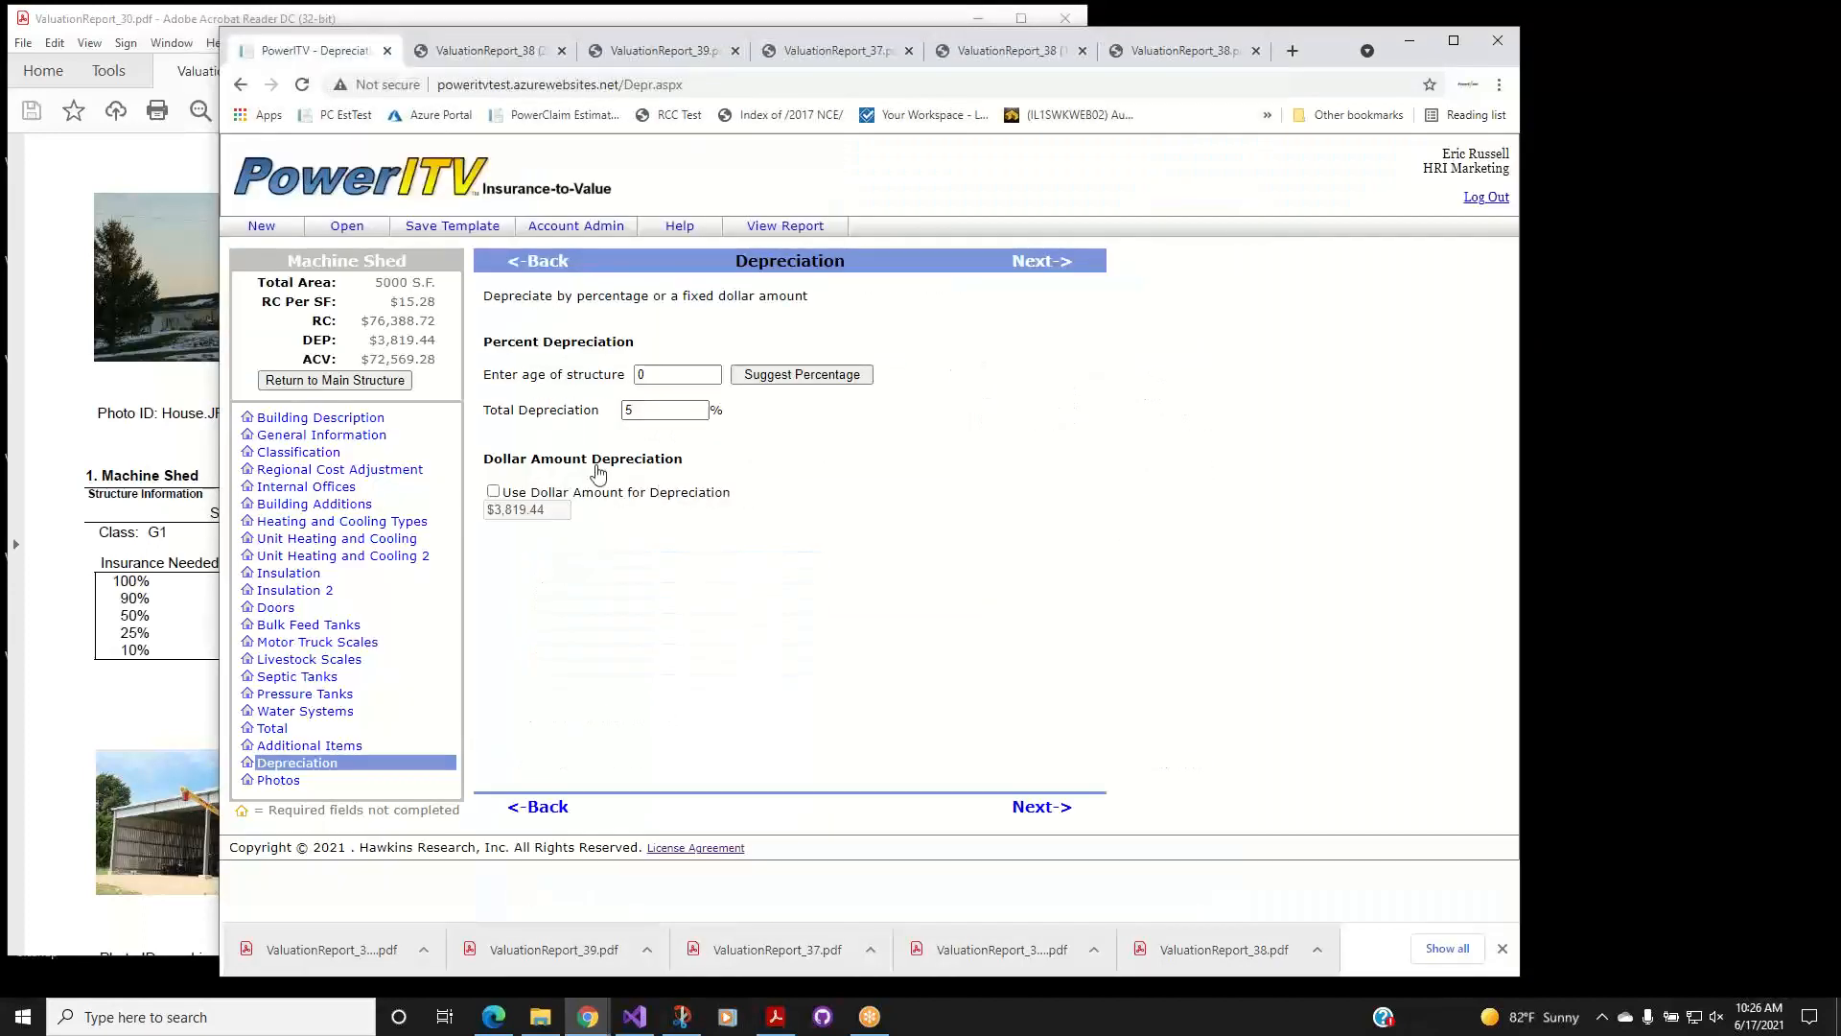
left_click(369, 381)
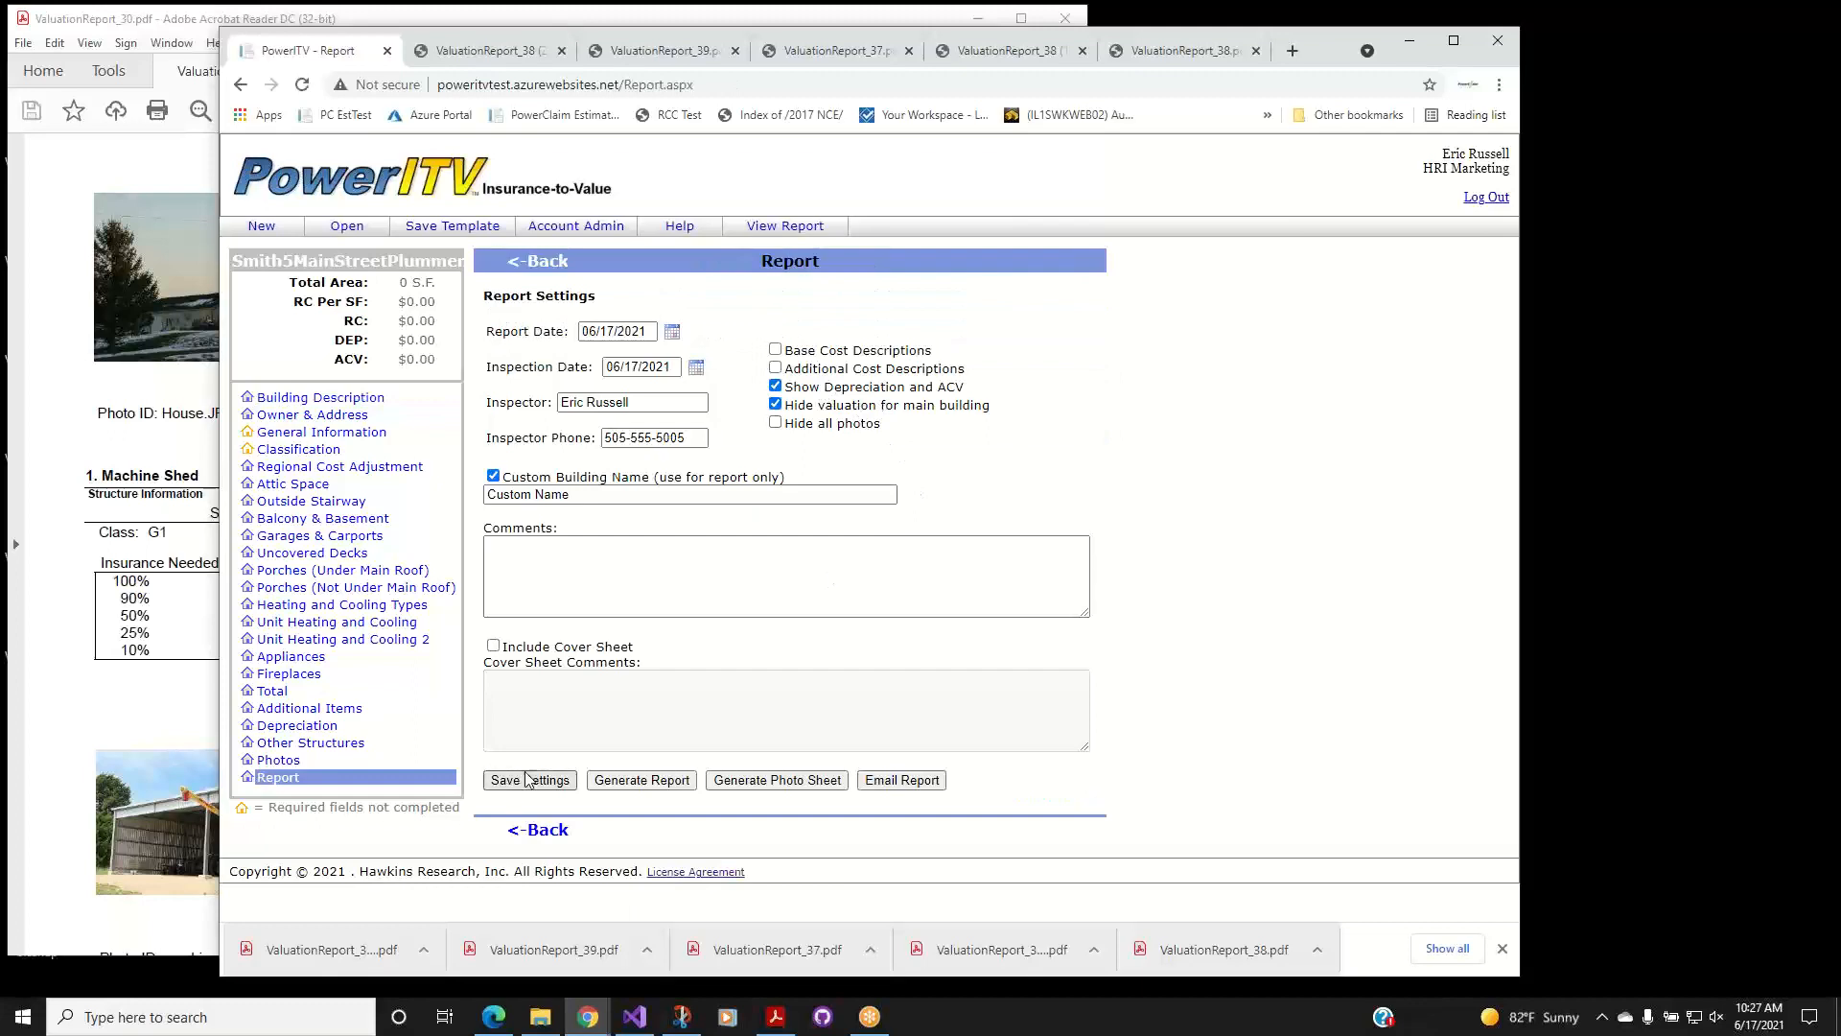
left_click(632, 785)
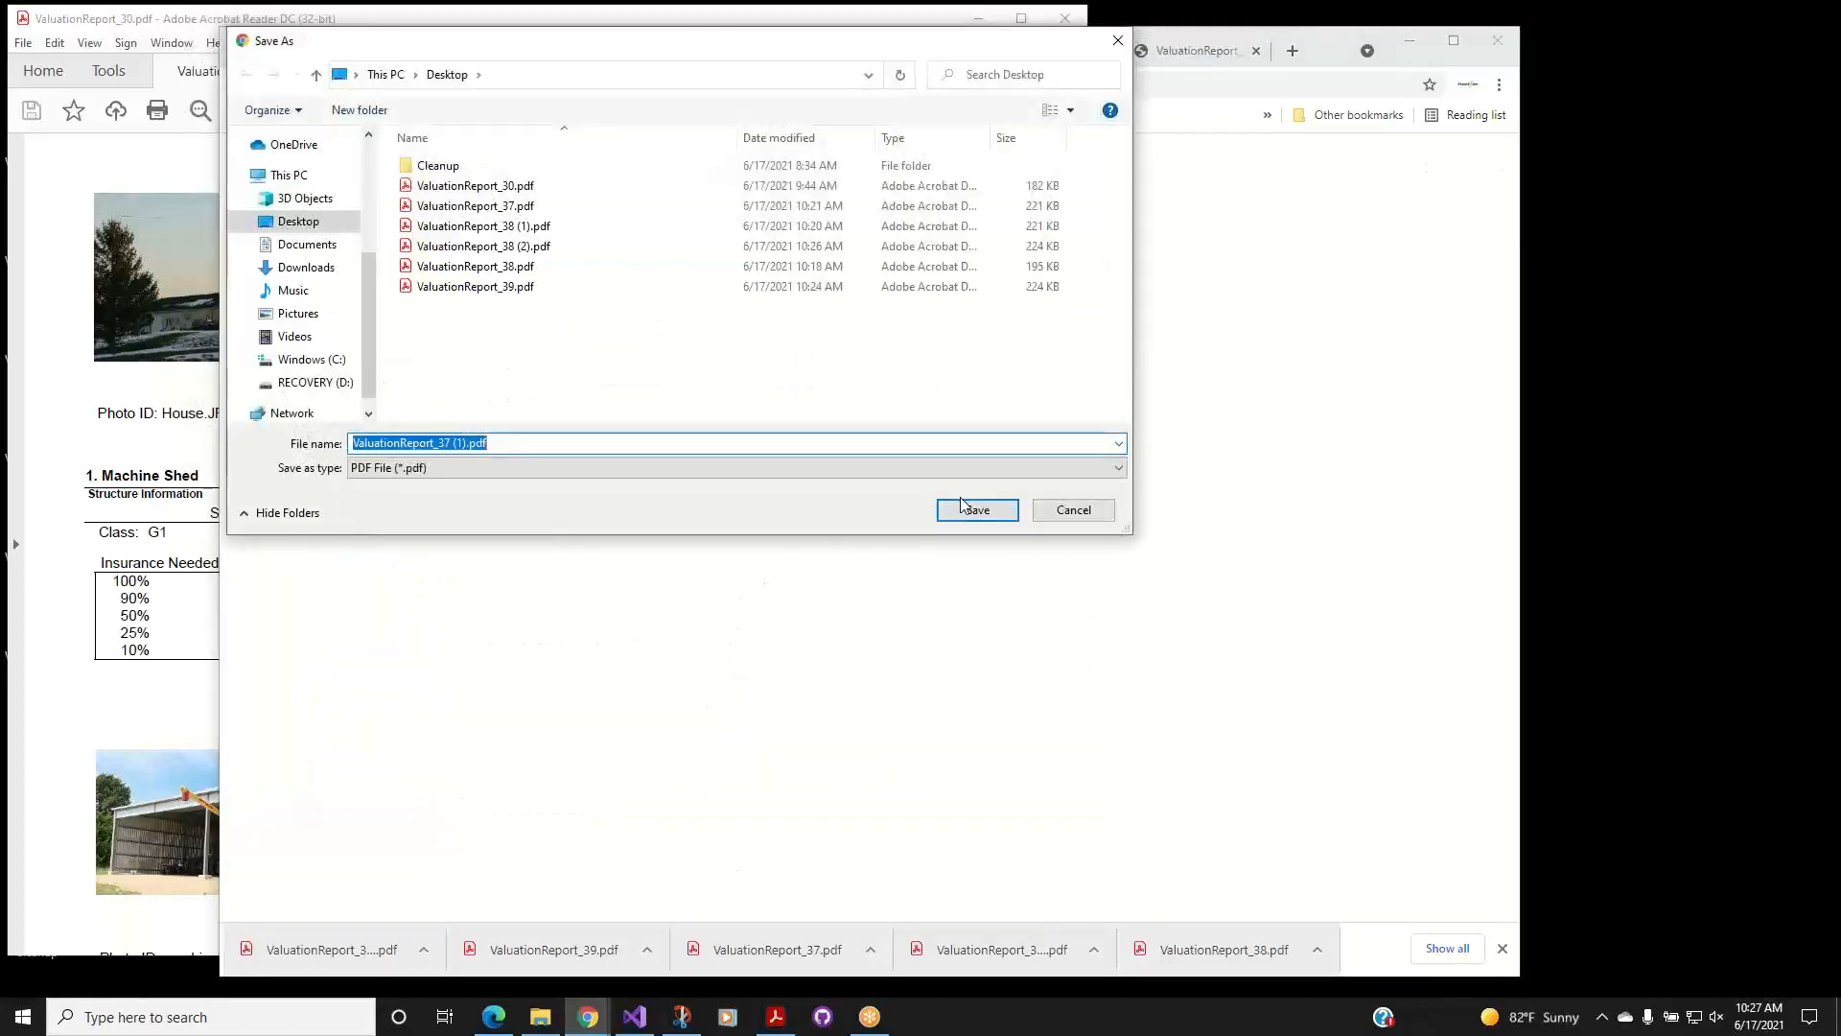
key("Return")
left_click(335, 937)
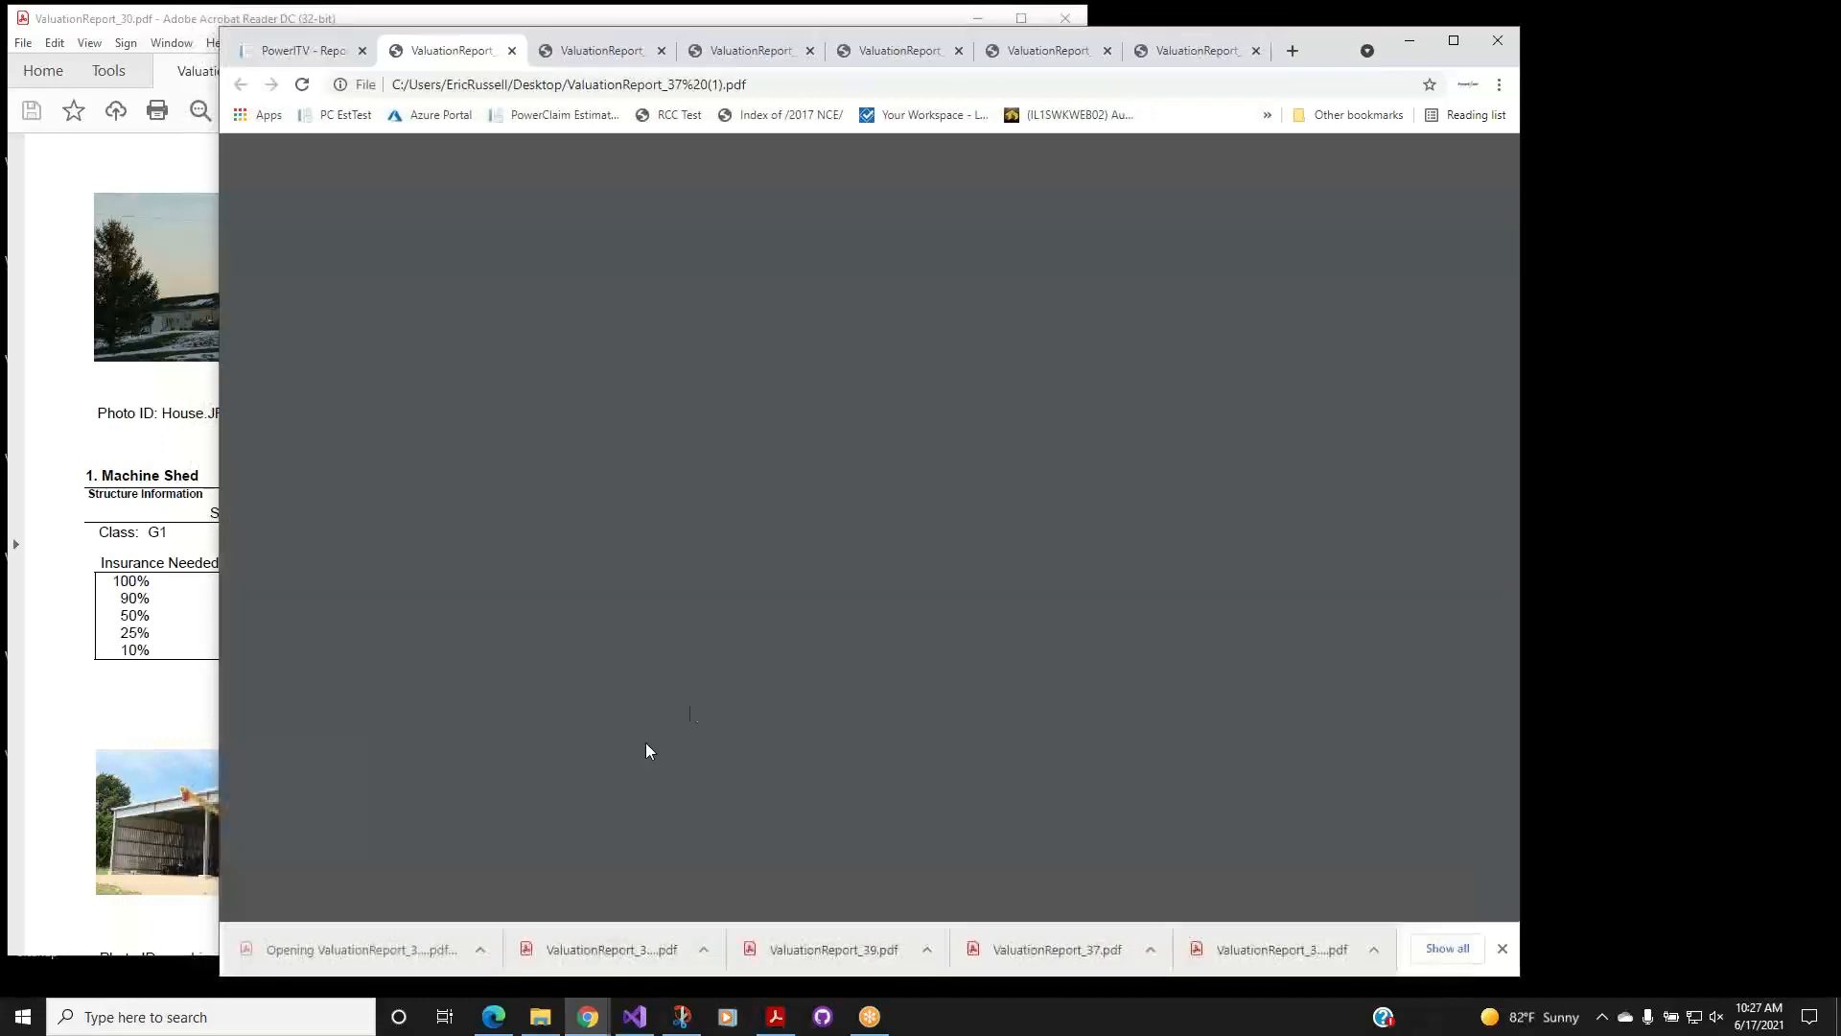
scroll(963, 636, "down", 2)
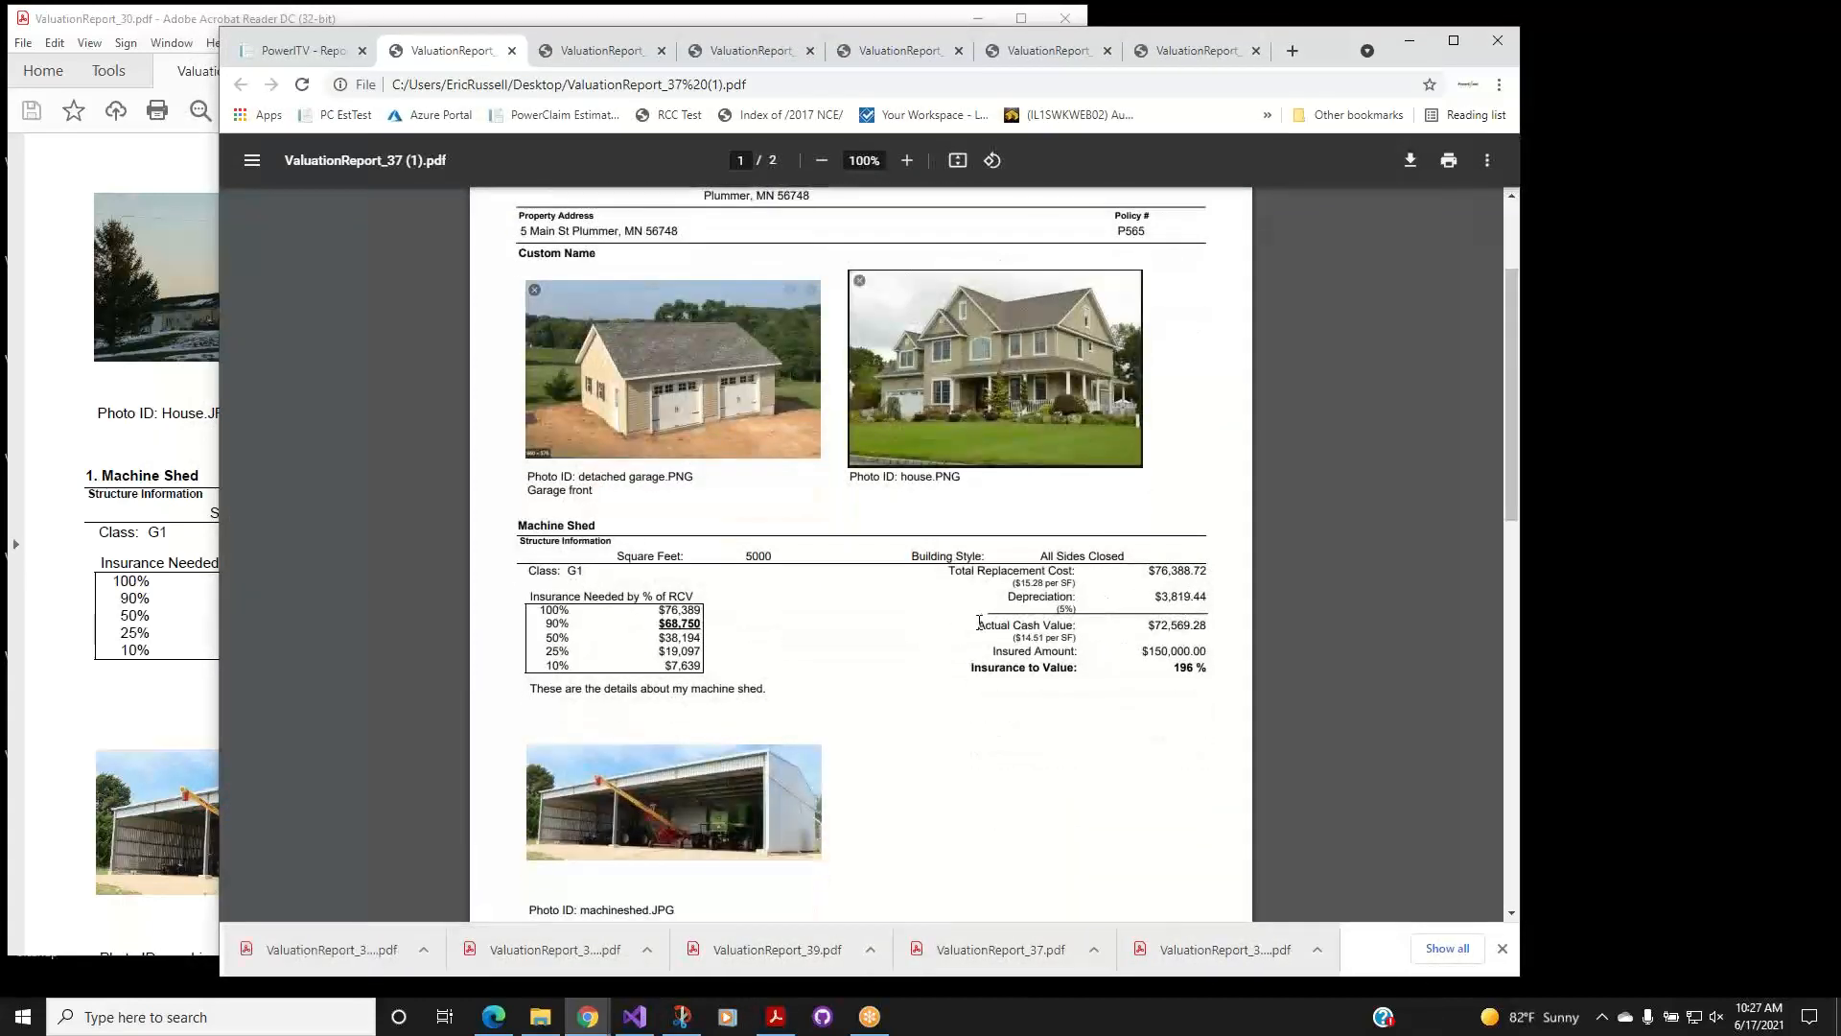
left_click_drag(979, 623, 1194, 623)
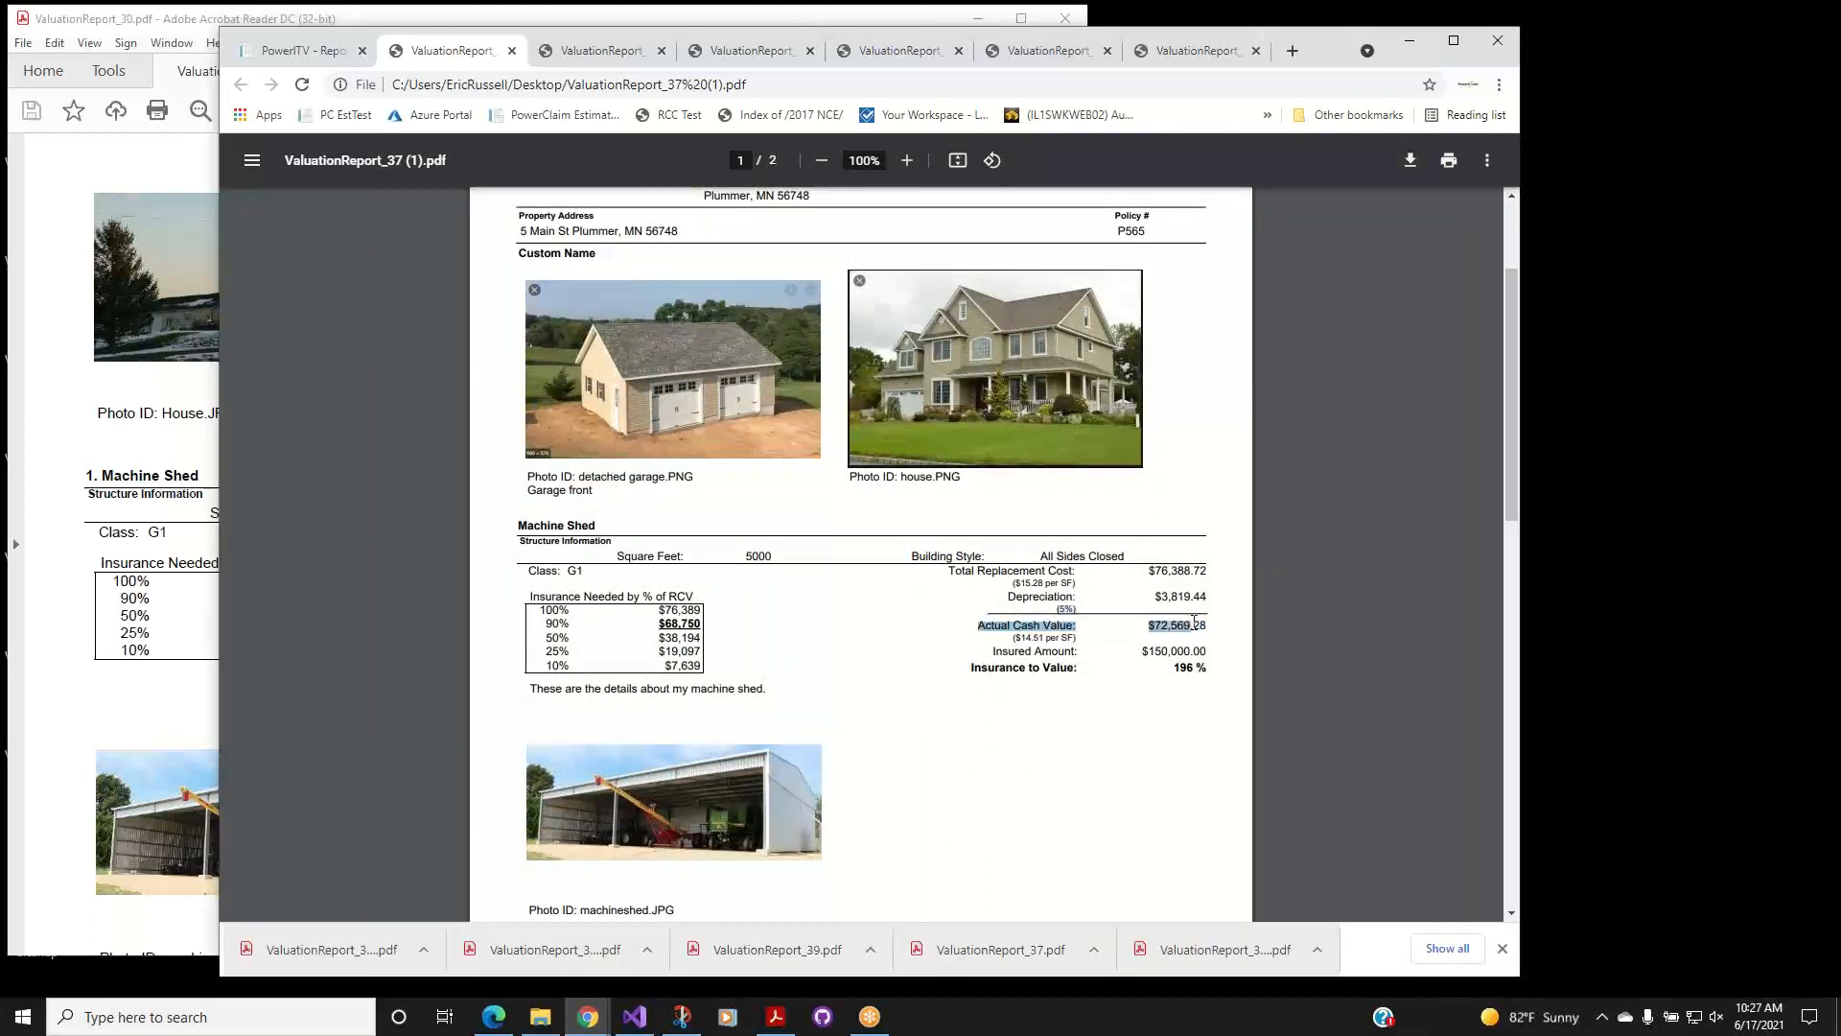
left_click(1083, 642)
scroll(1115, 688, "down", 3)
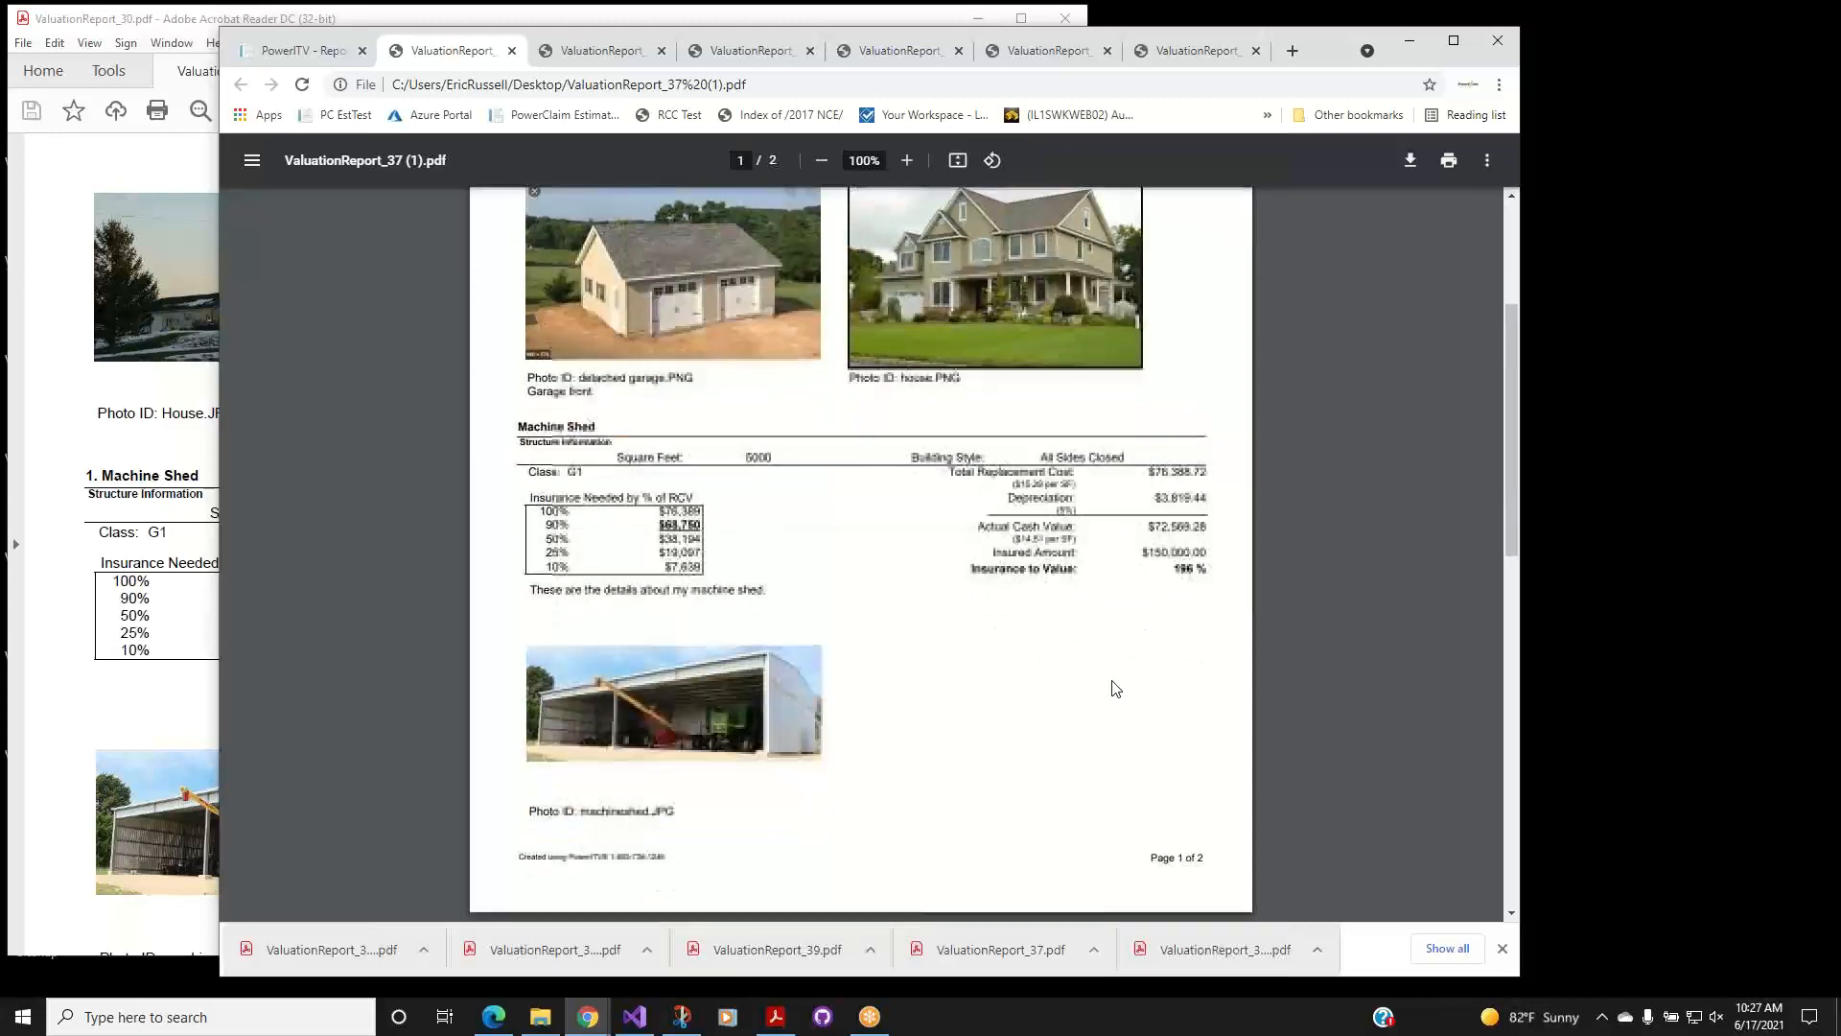
scroll(1113, 688, "up", 5)
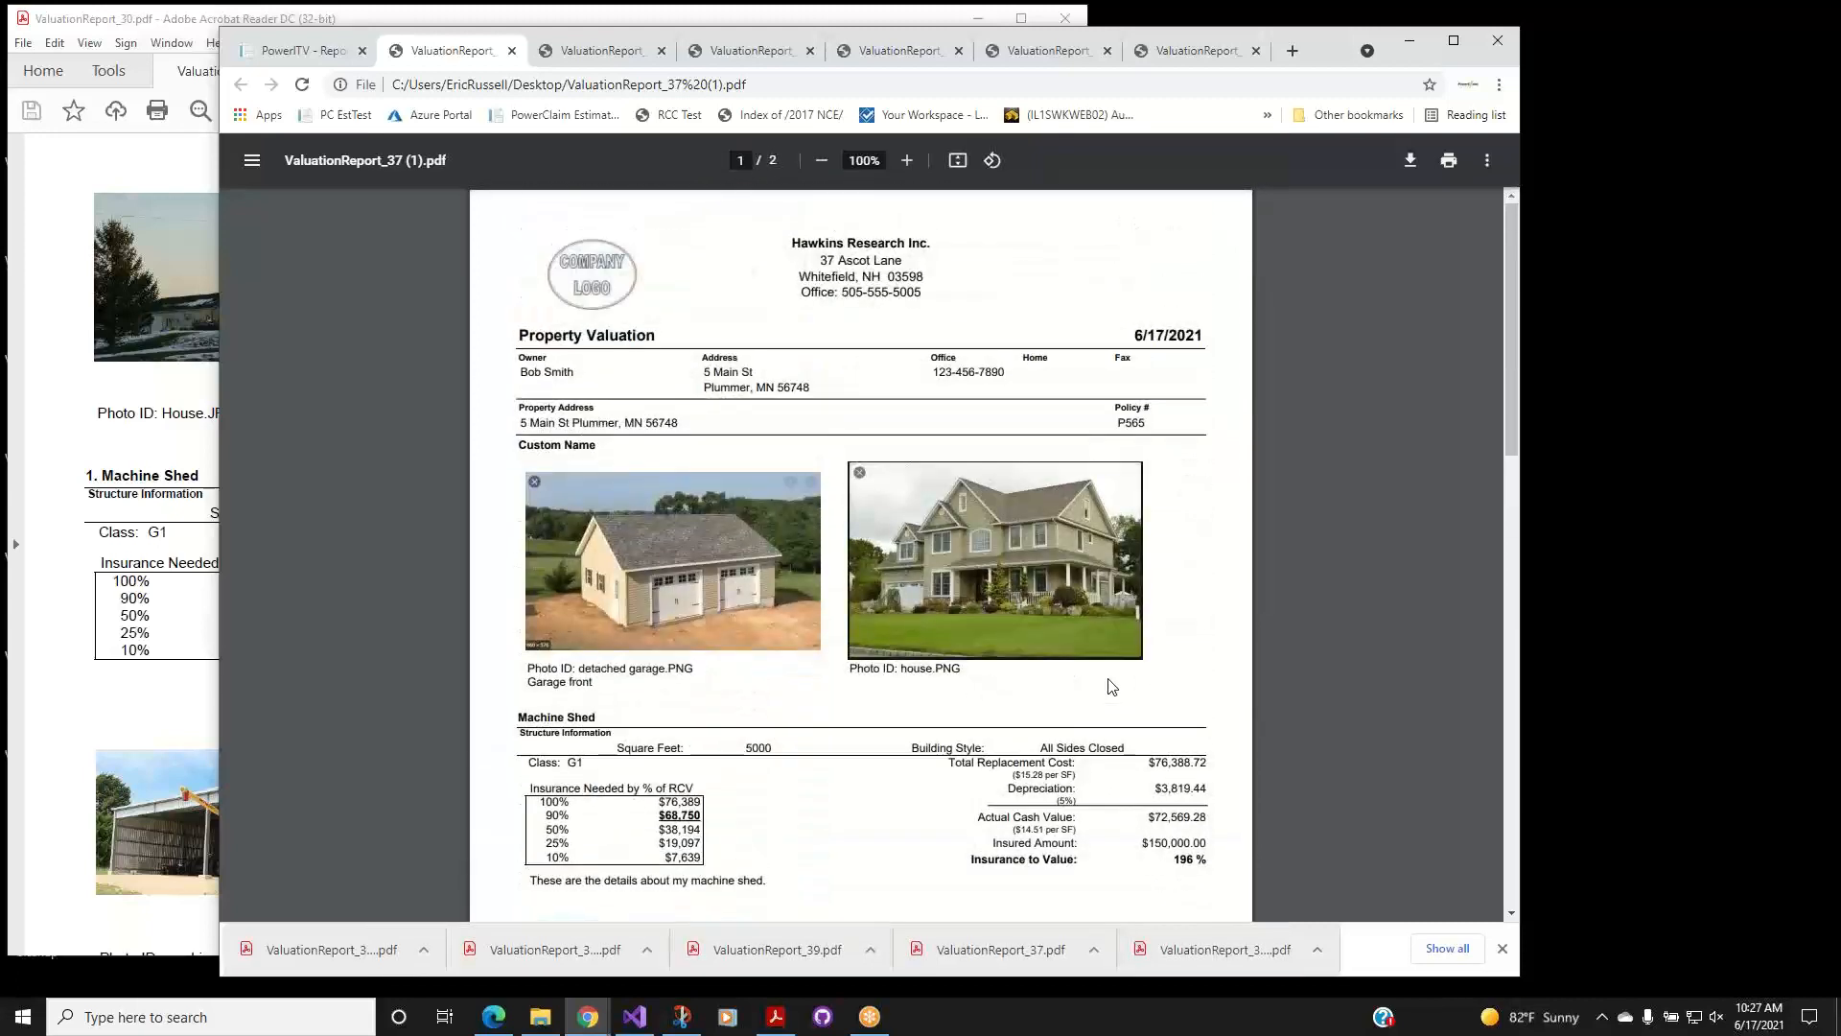
Open the list of saved valuations and search it by the owner's last name.
left_click(290, 52)
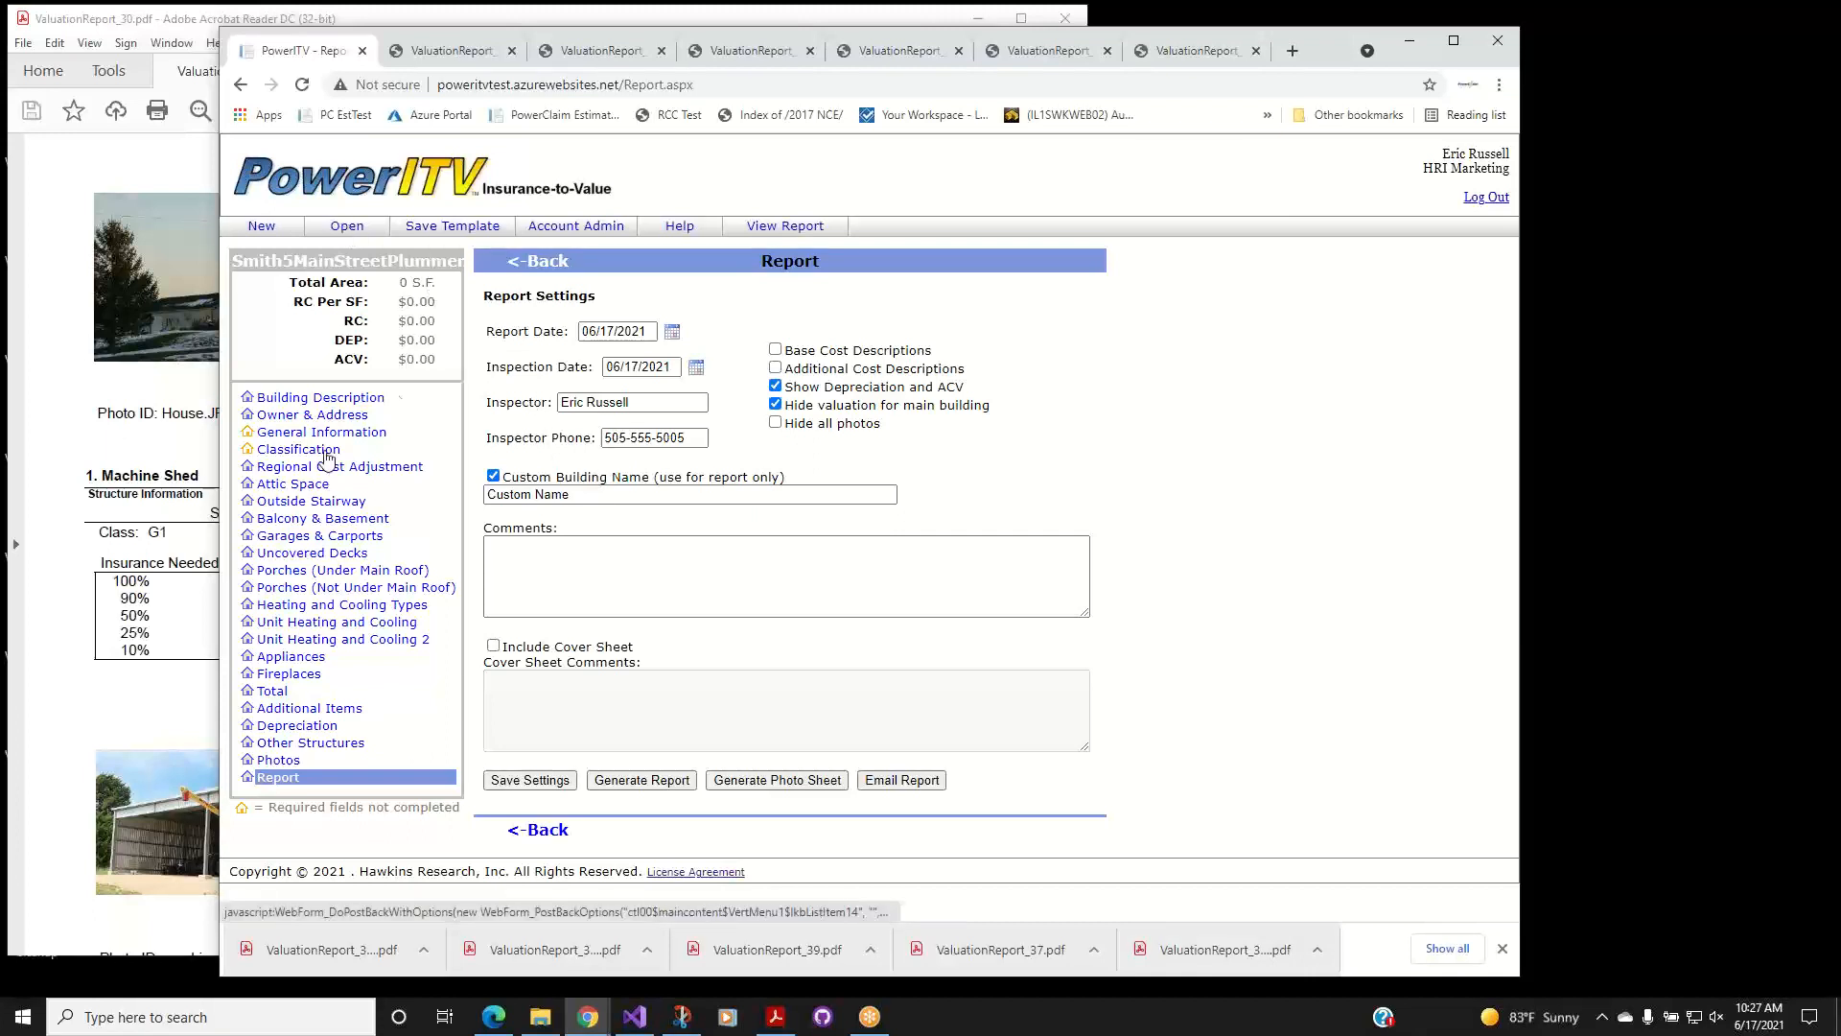
left_click(347, 230)
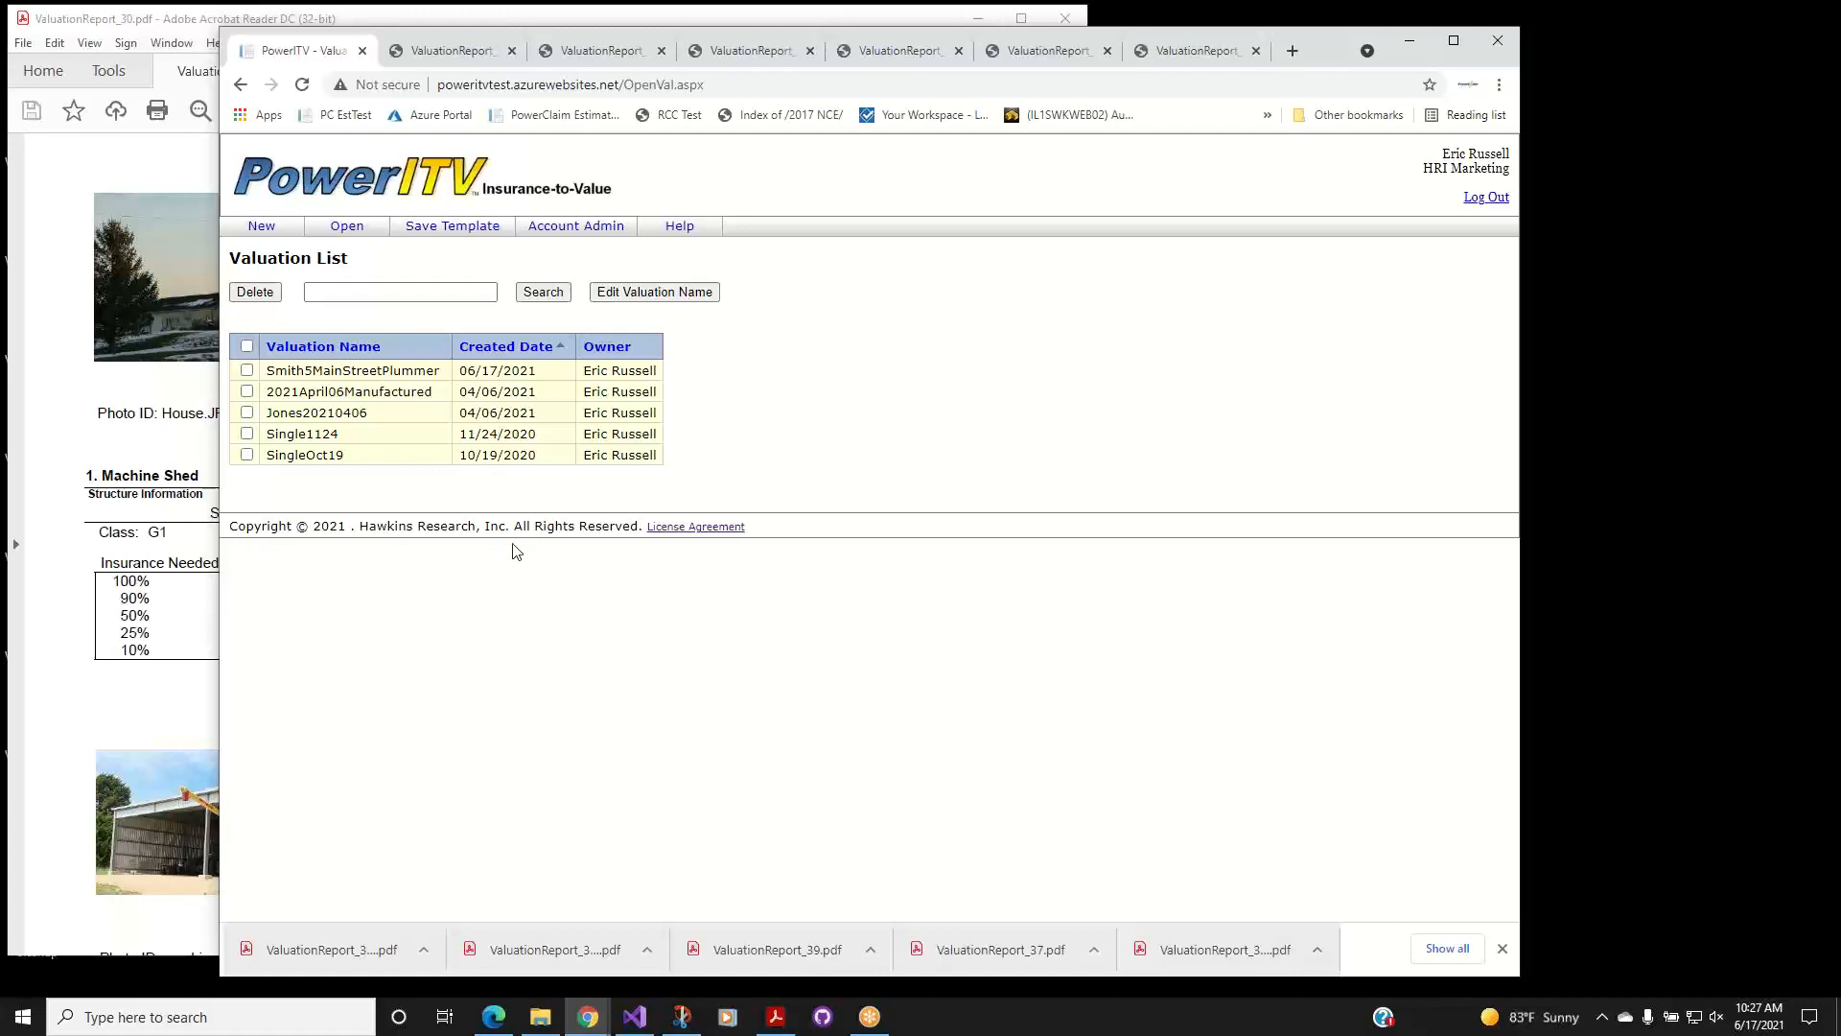
left_click(383, 291)
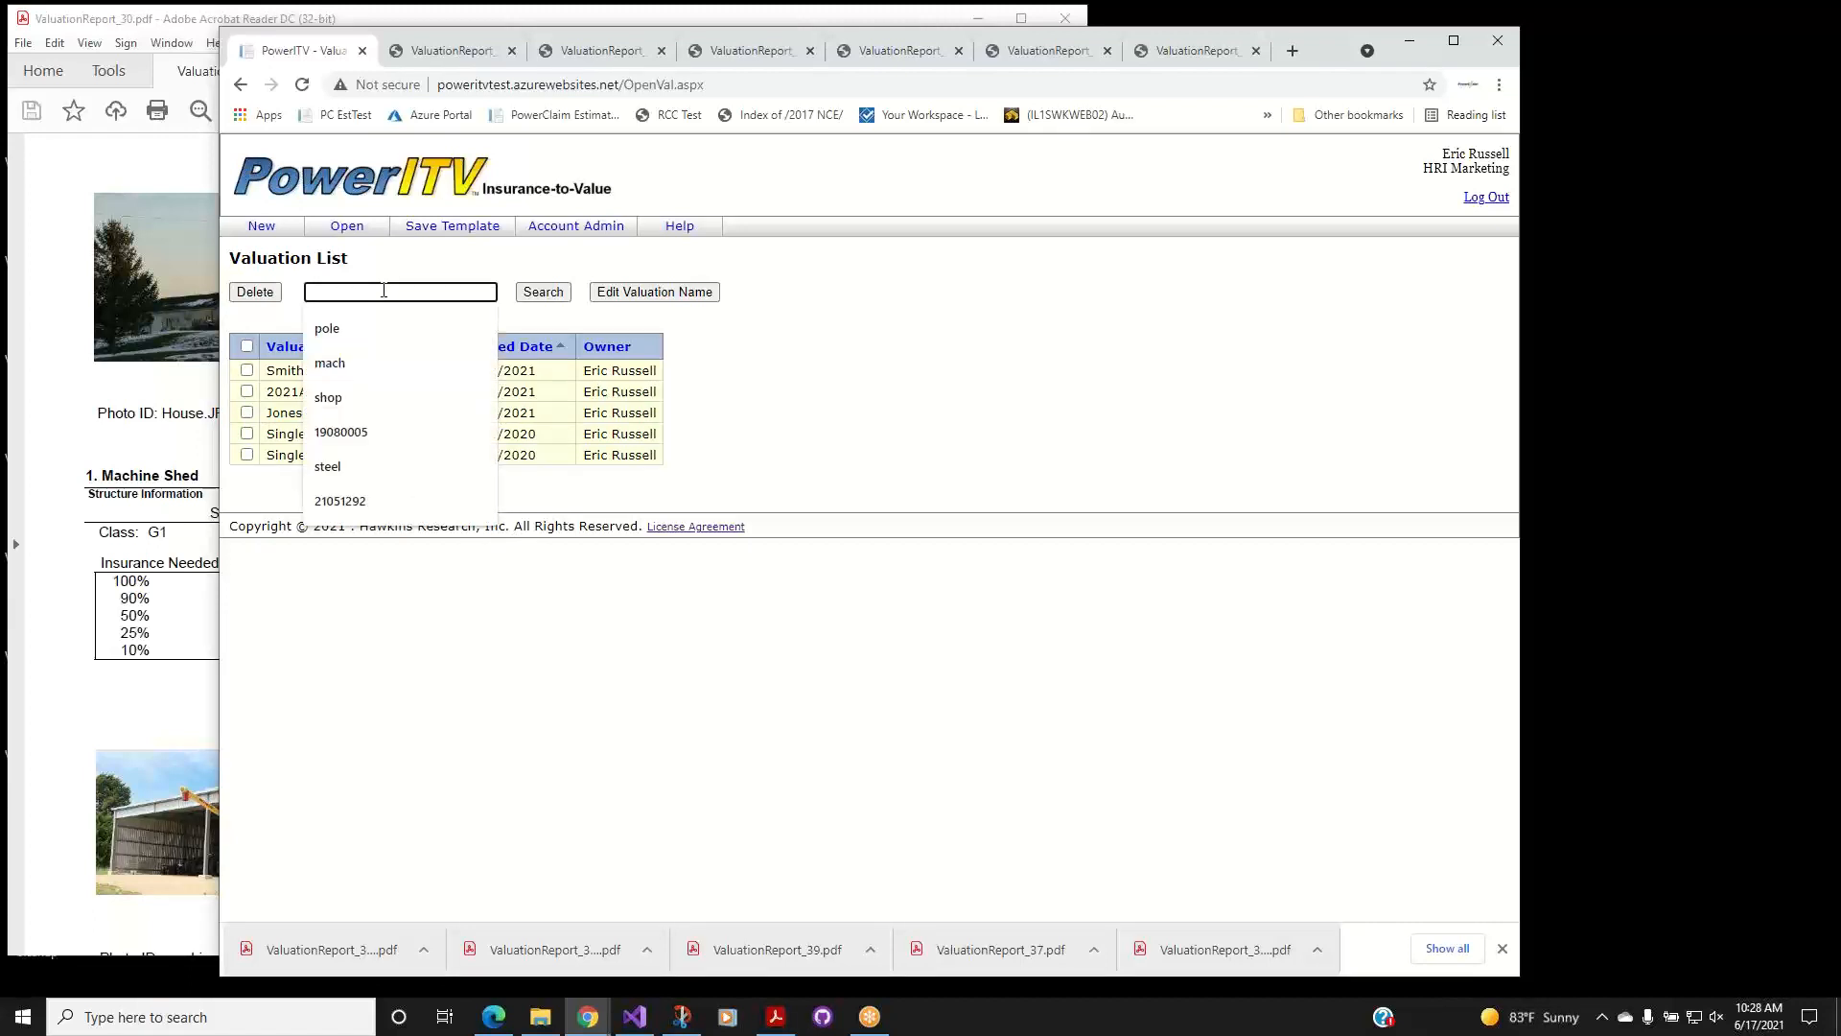
type("smith")
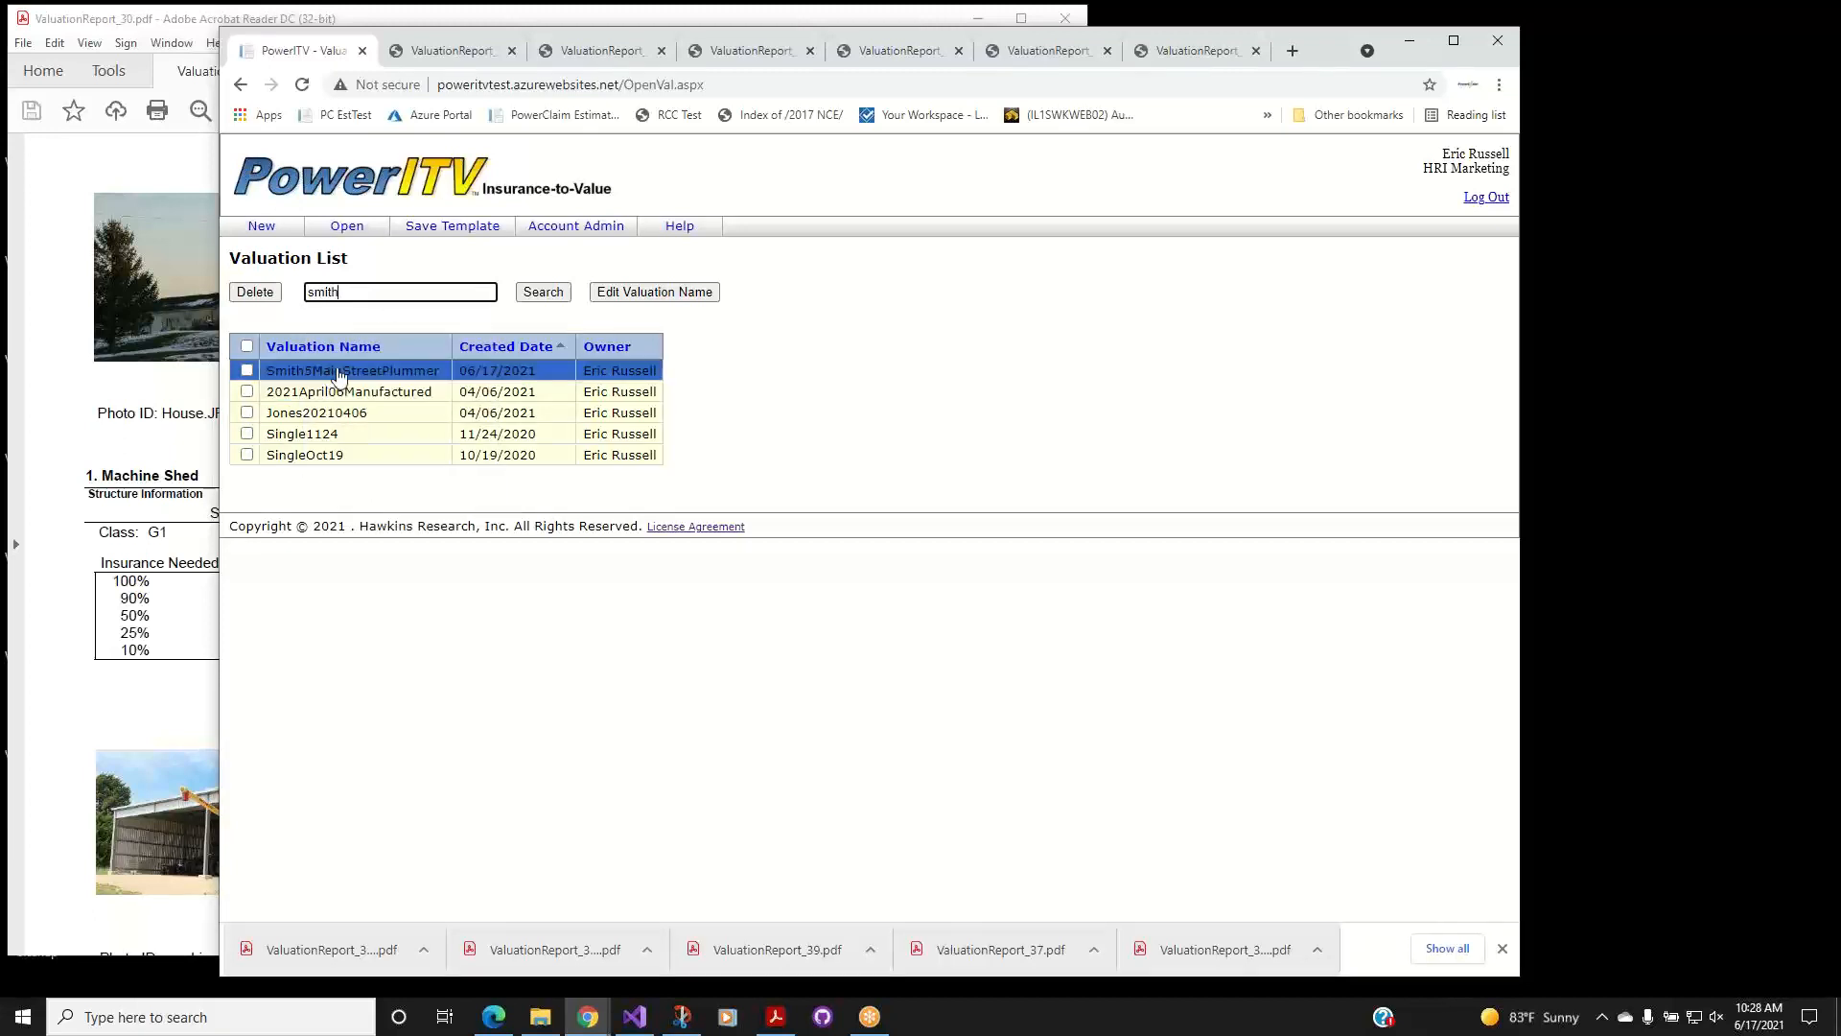
left_click(540, 295)
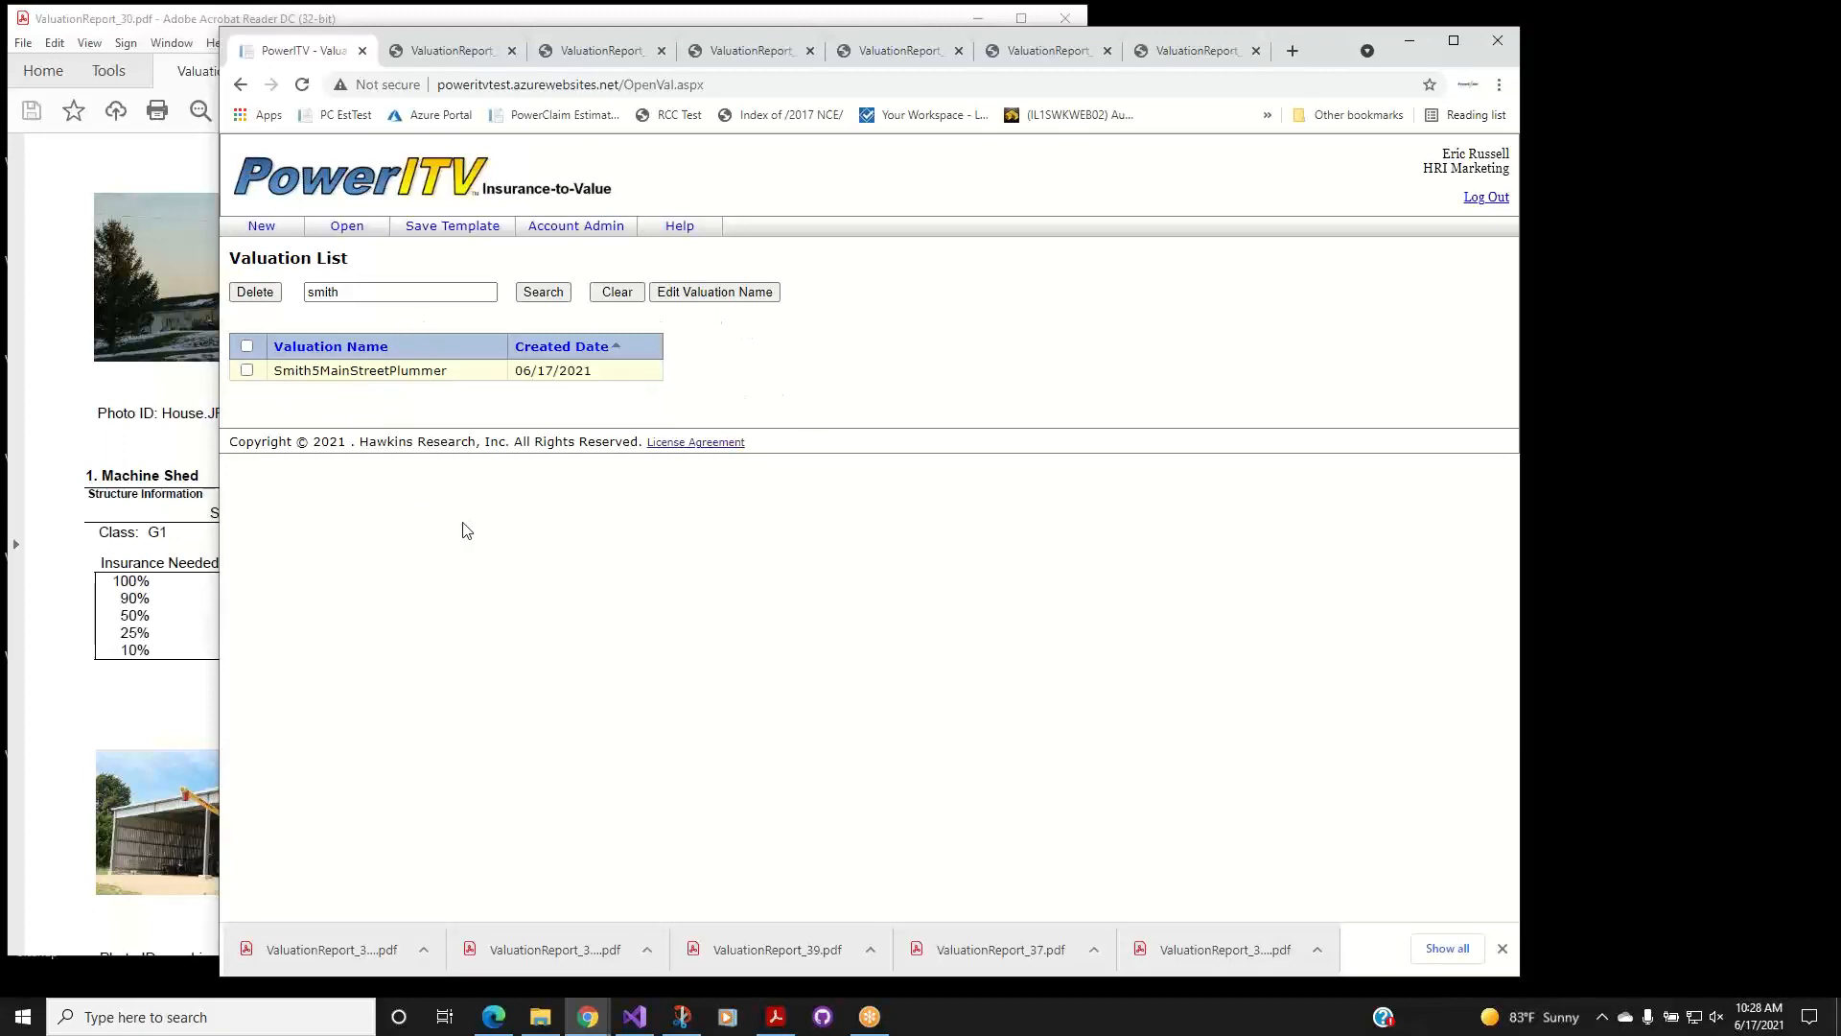
Rename the valuation found by the search by appending 2021 to its name, and save the change.
left_click(247, 371)
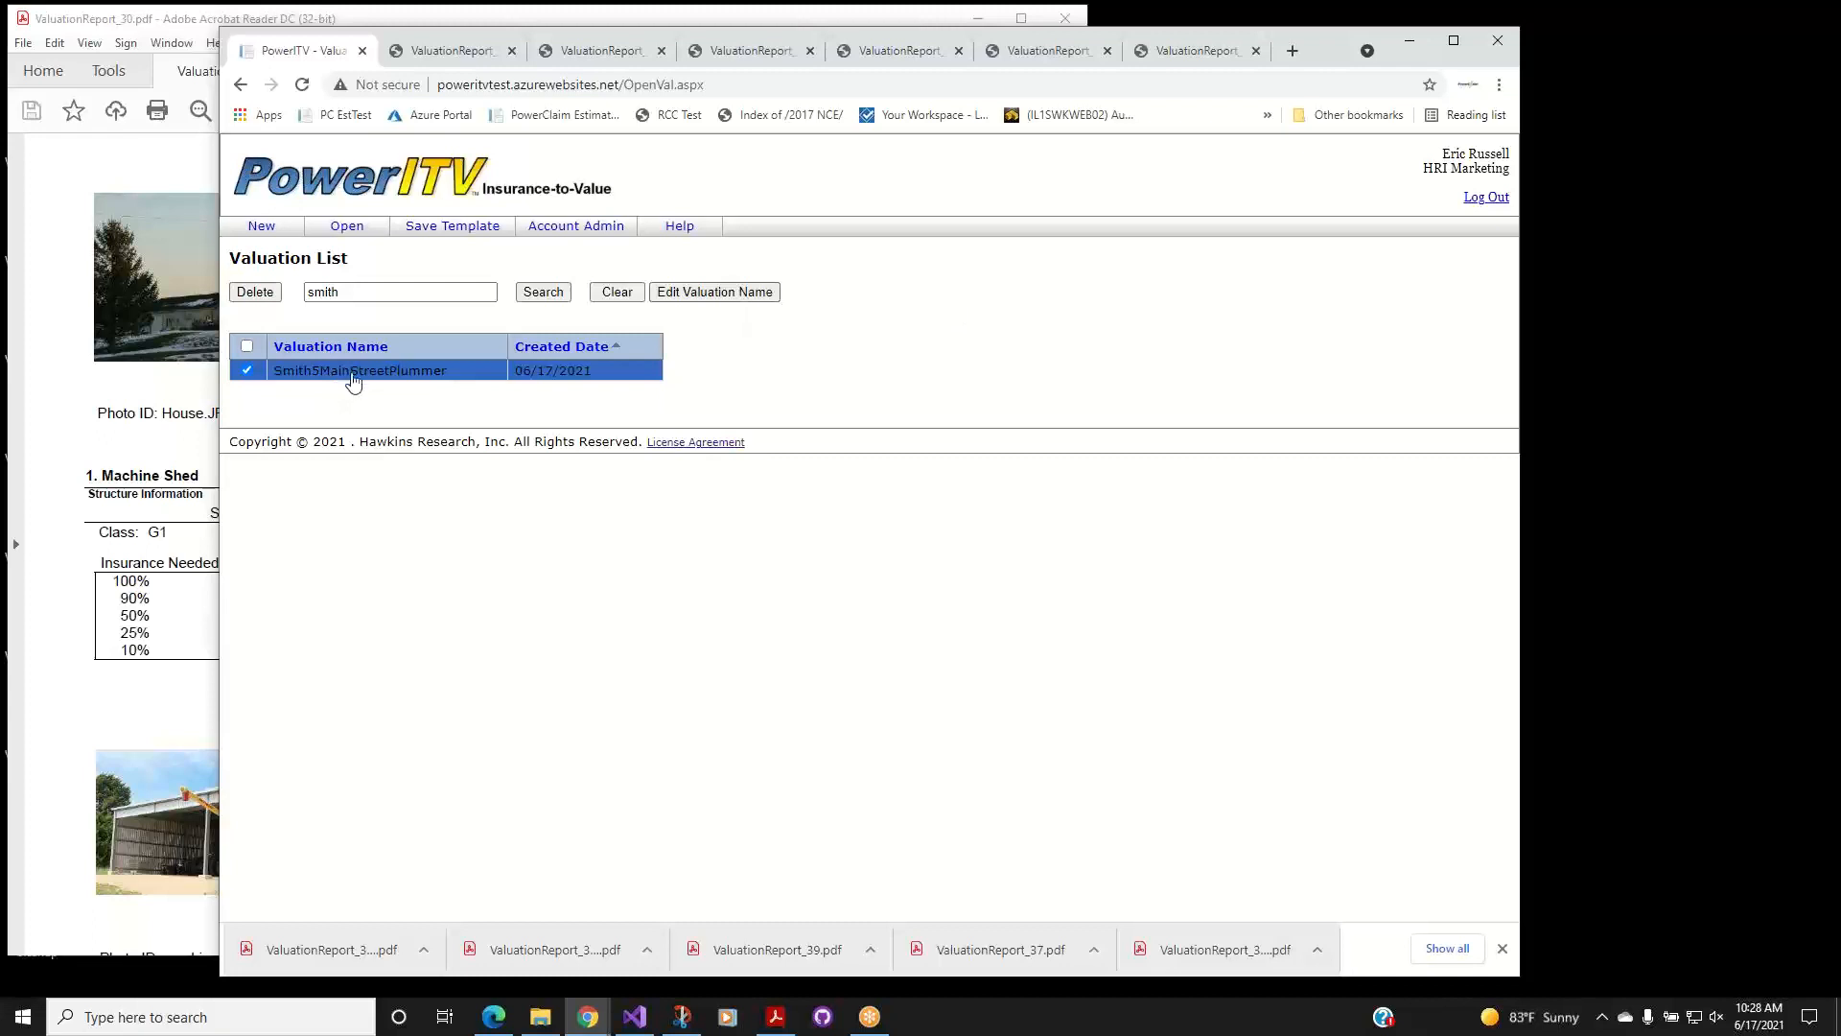
left_click(723, 295)
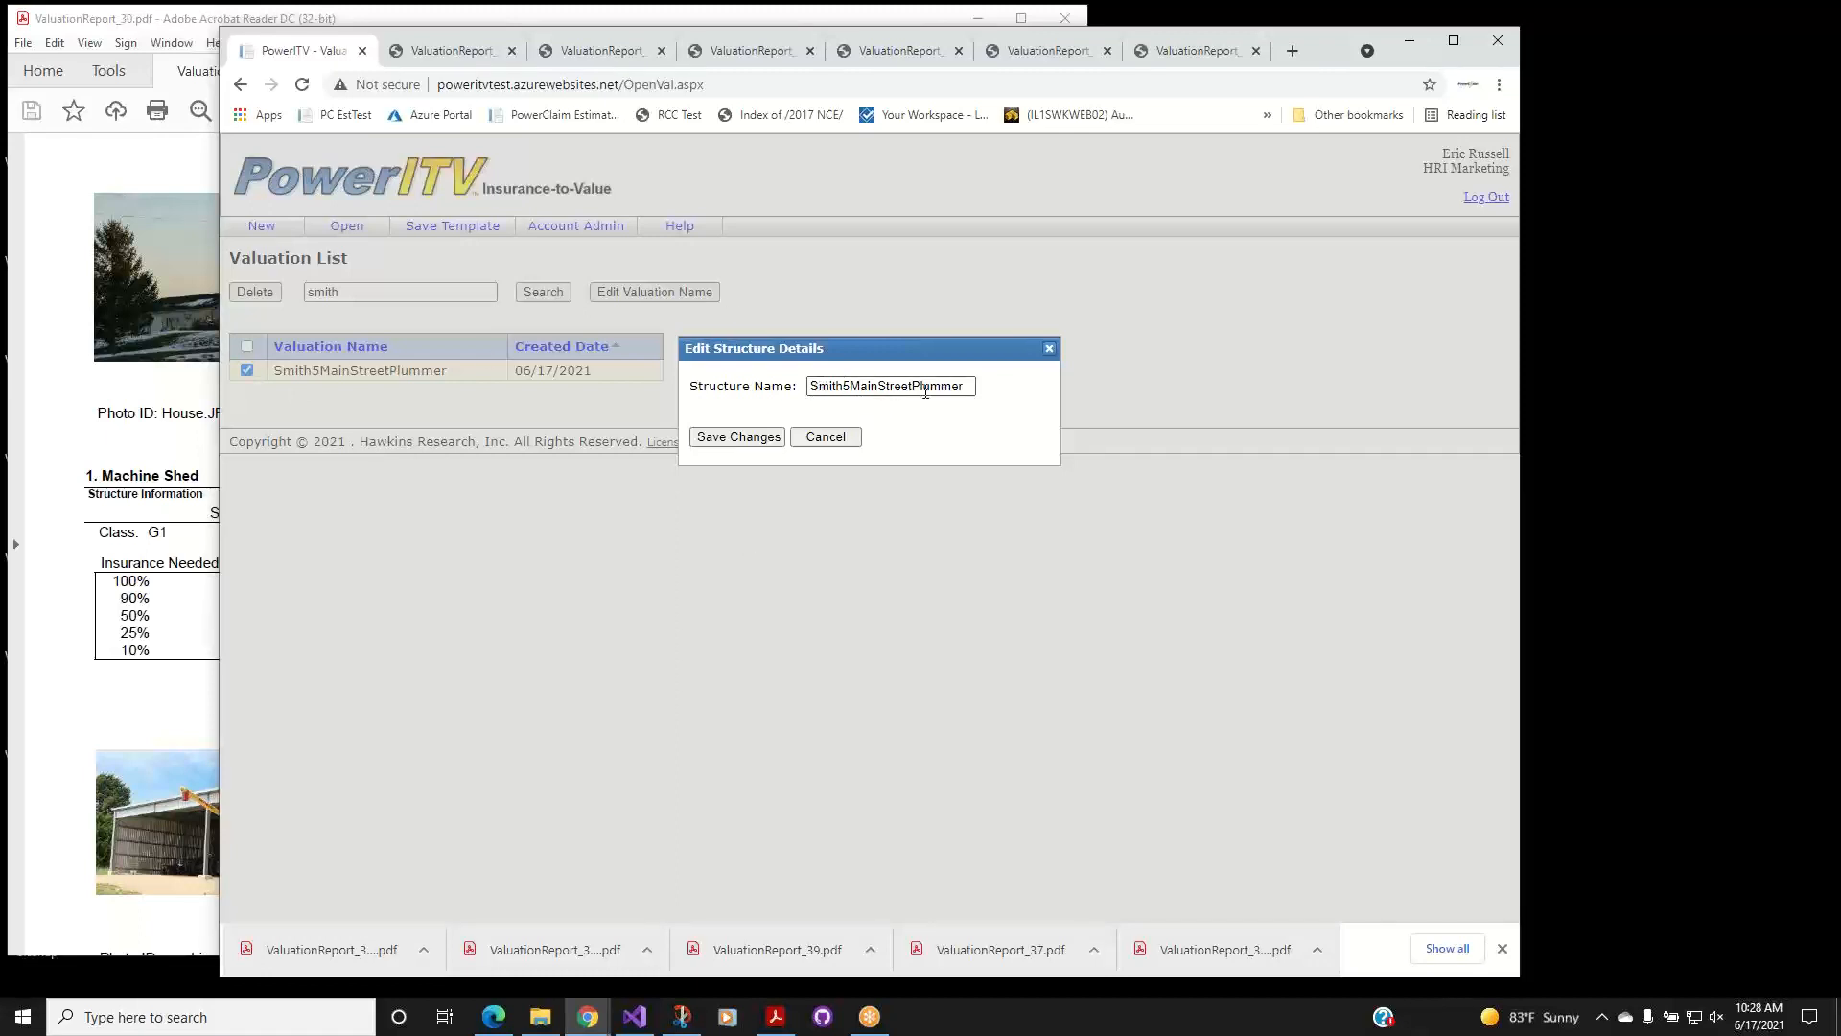
left_click(969, 387)
type("2021")
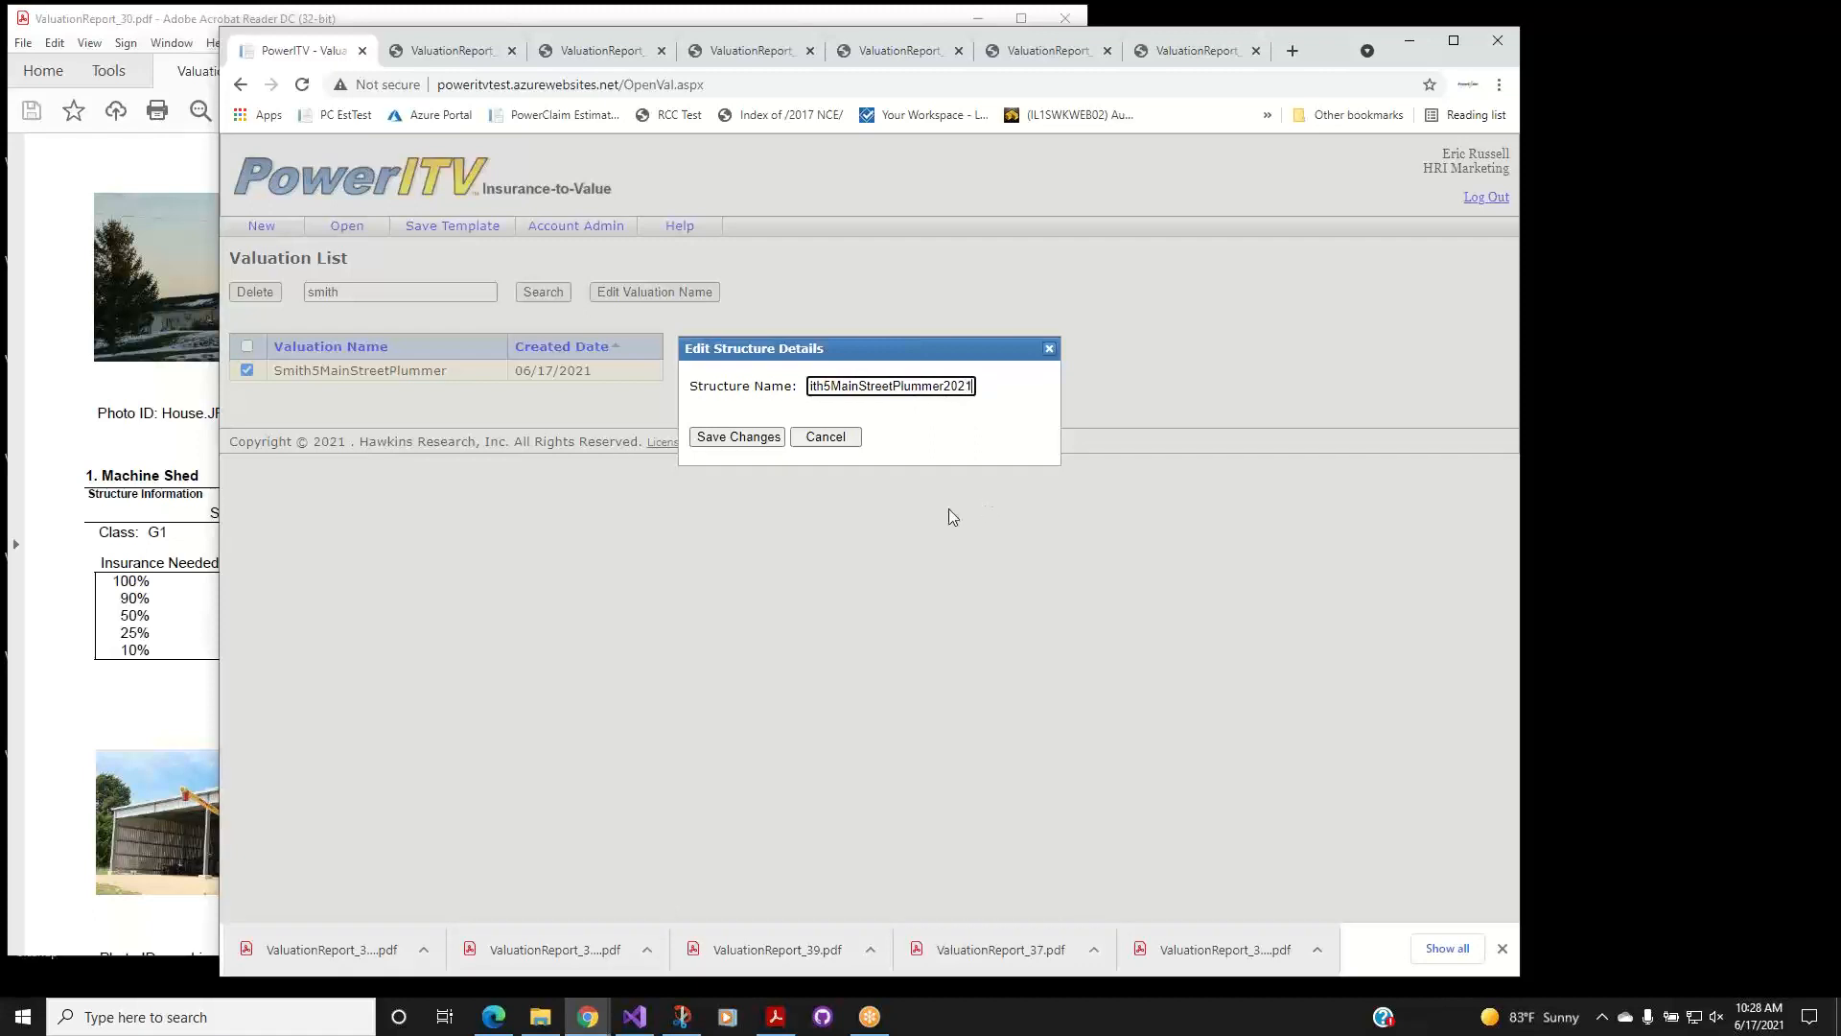
left_click(745, 439)
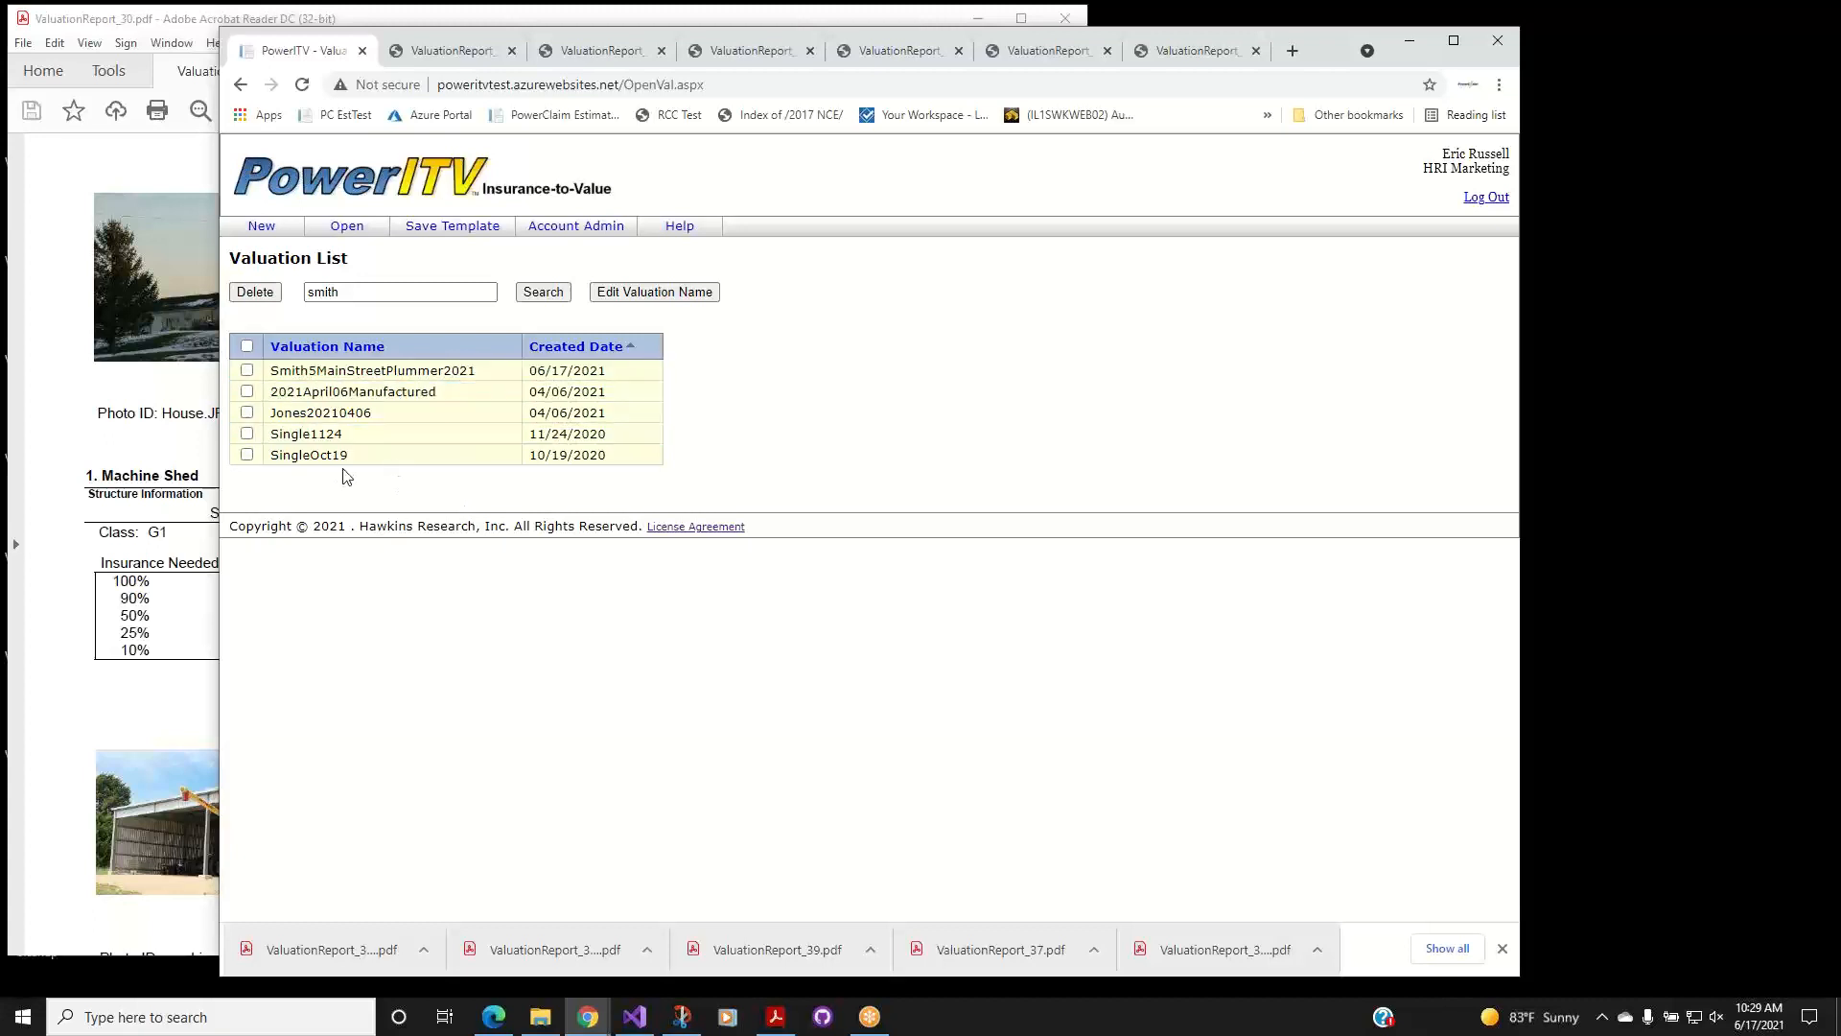
Reopen the renamed valuation and review its photos and other structures.
left_click(393, 372)
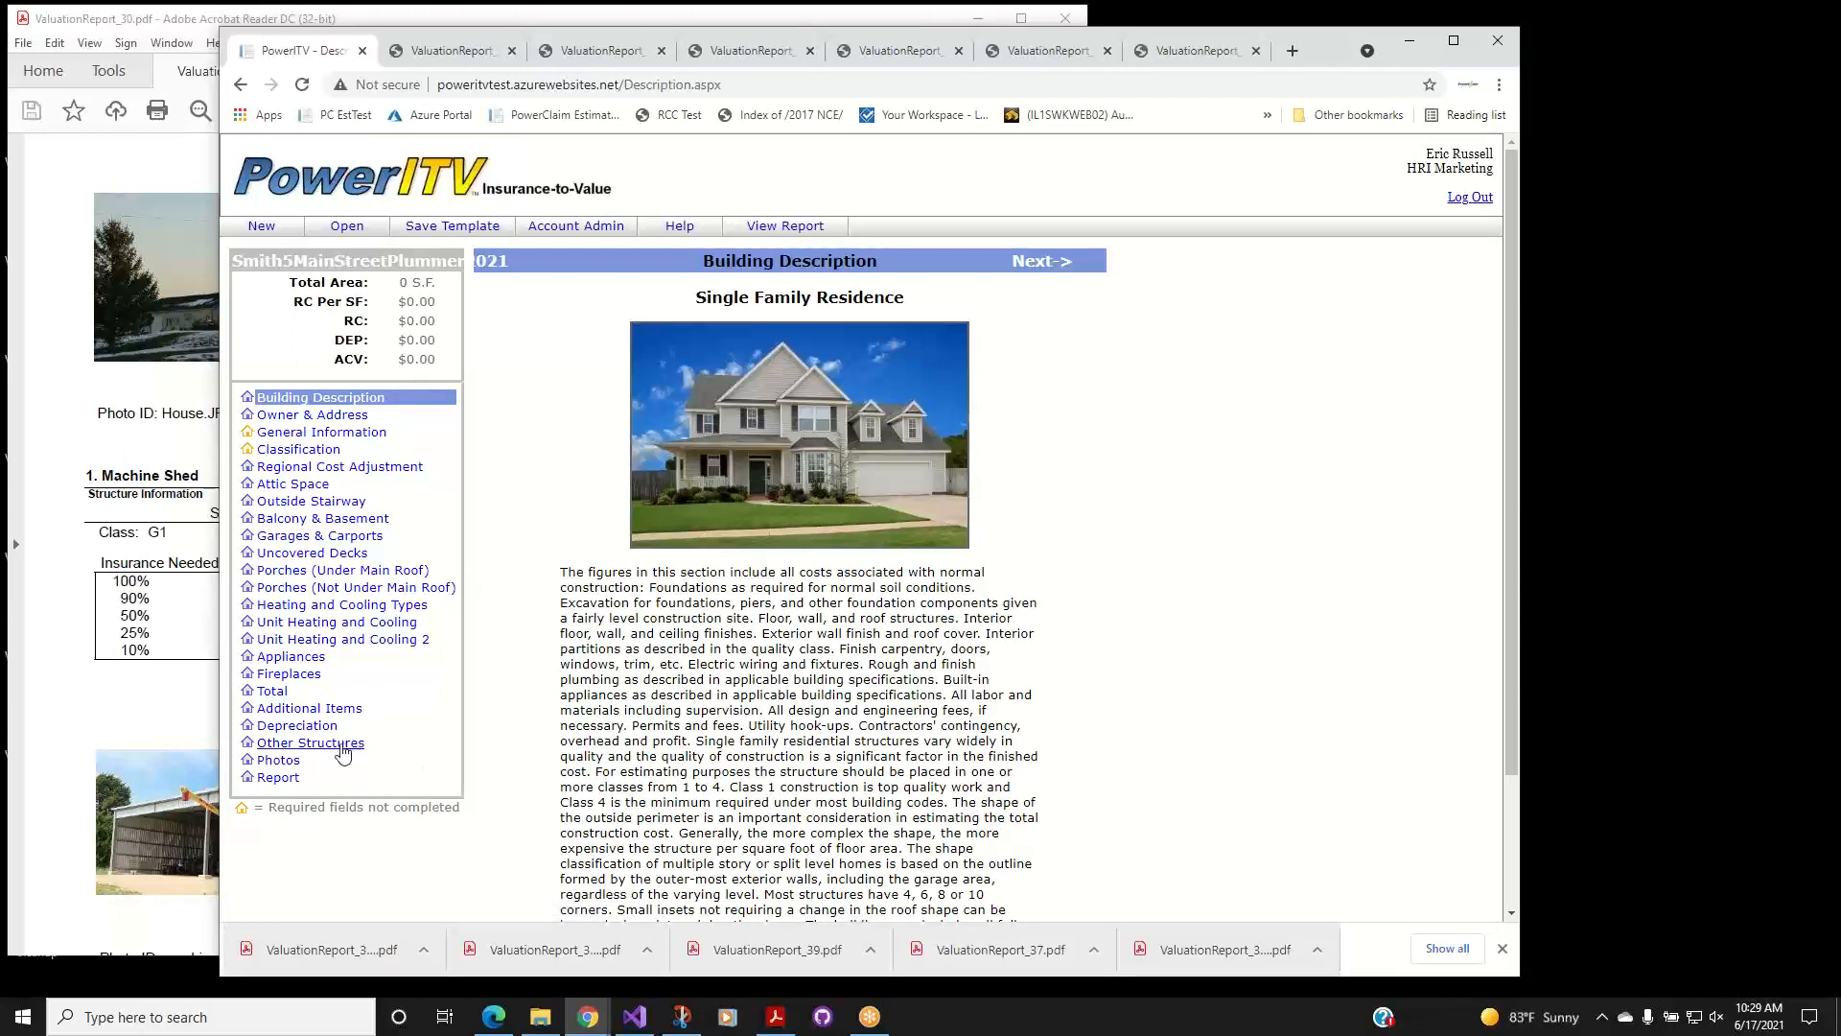
left_click(286, 761)
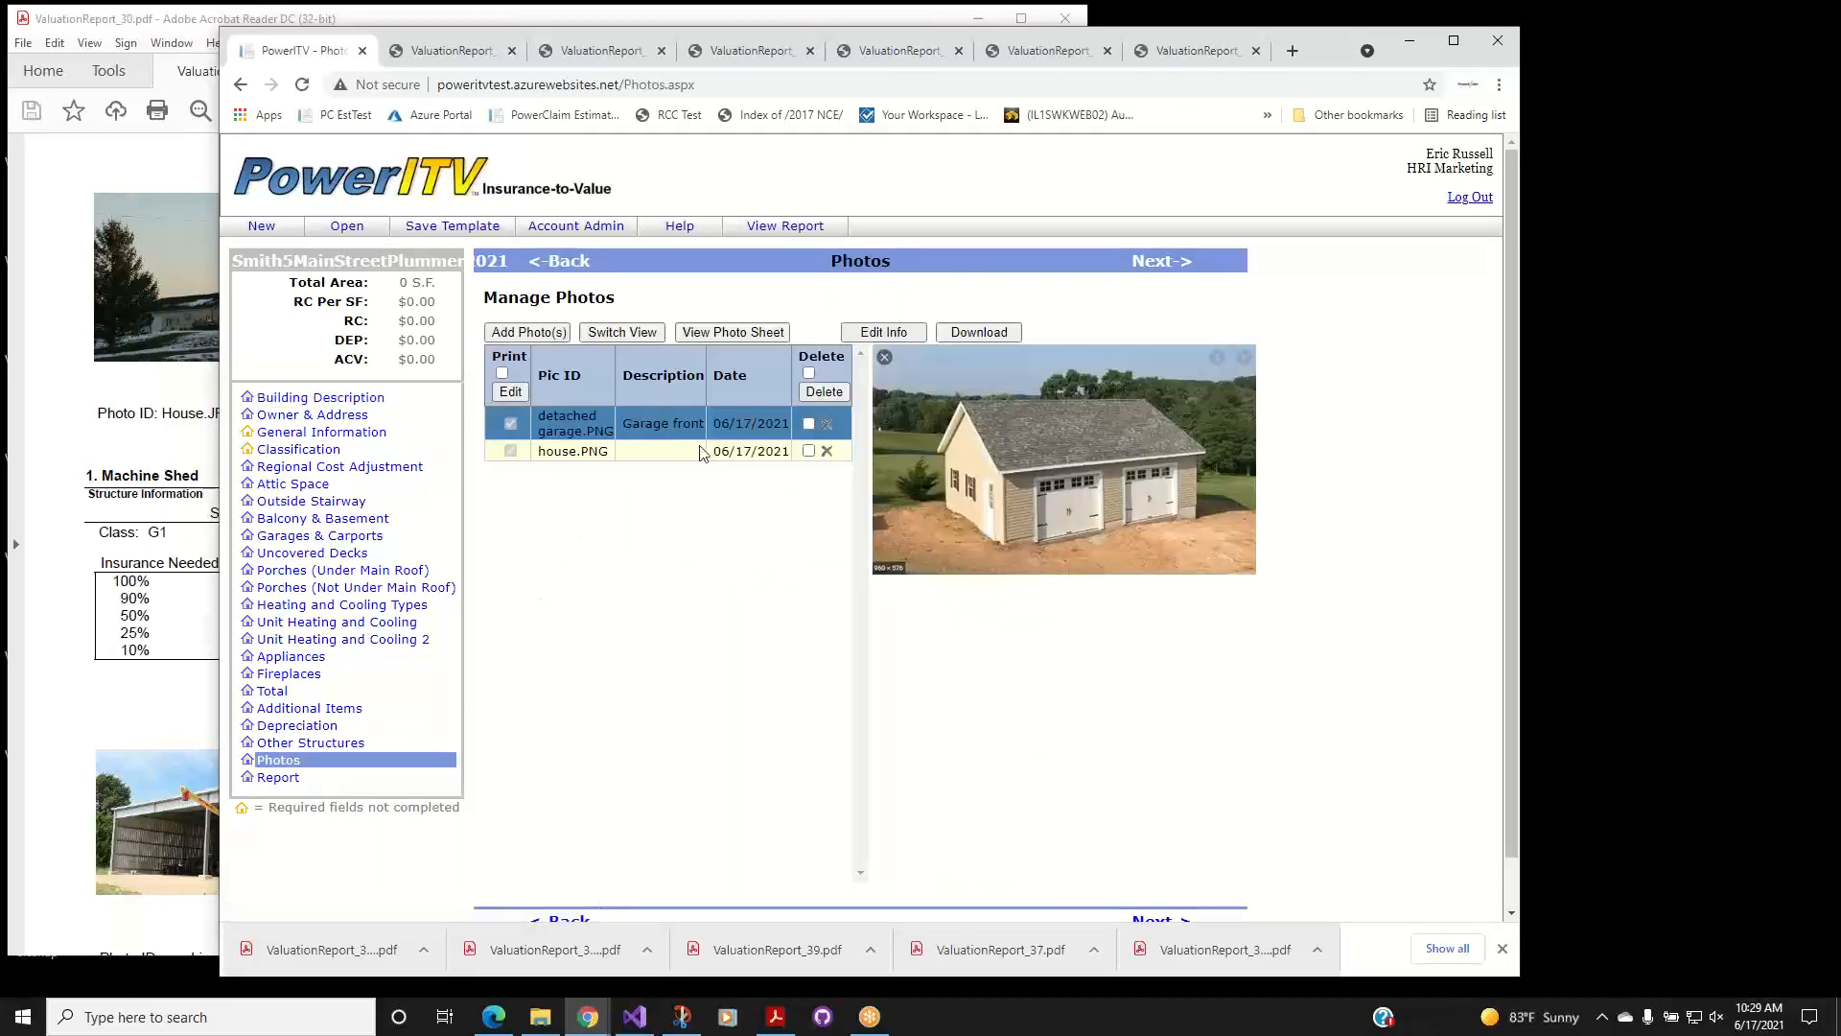
left_click(312, 745)
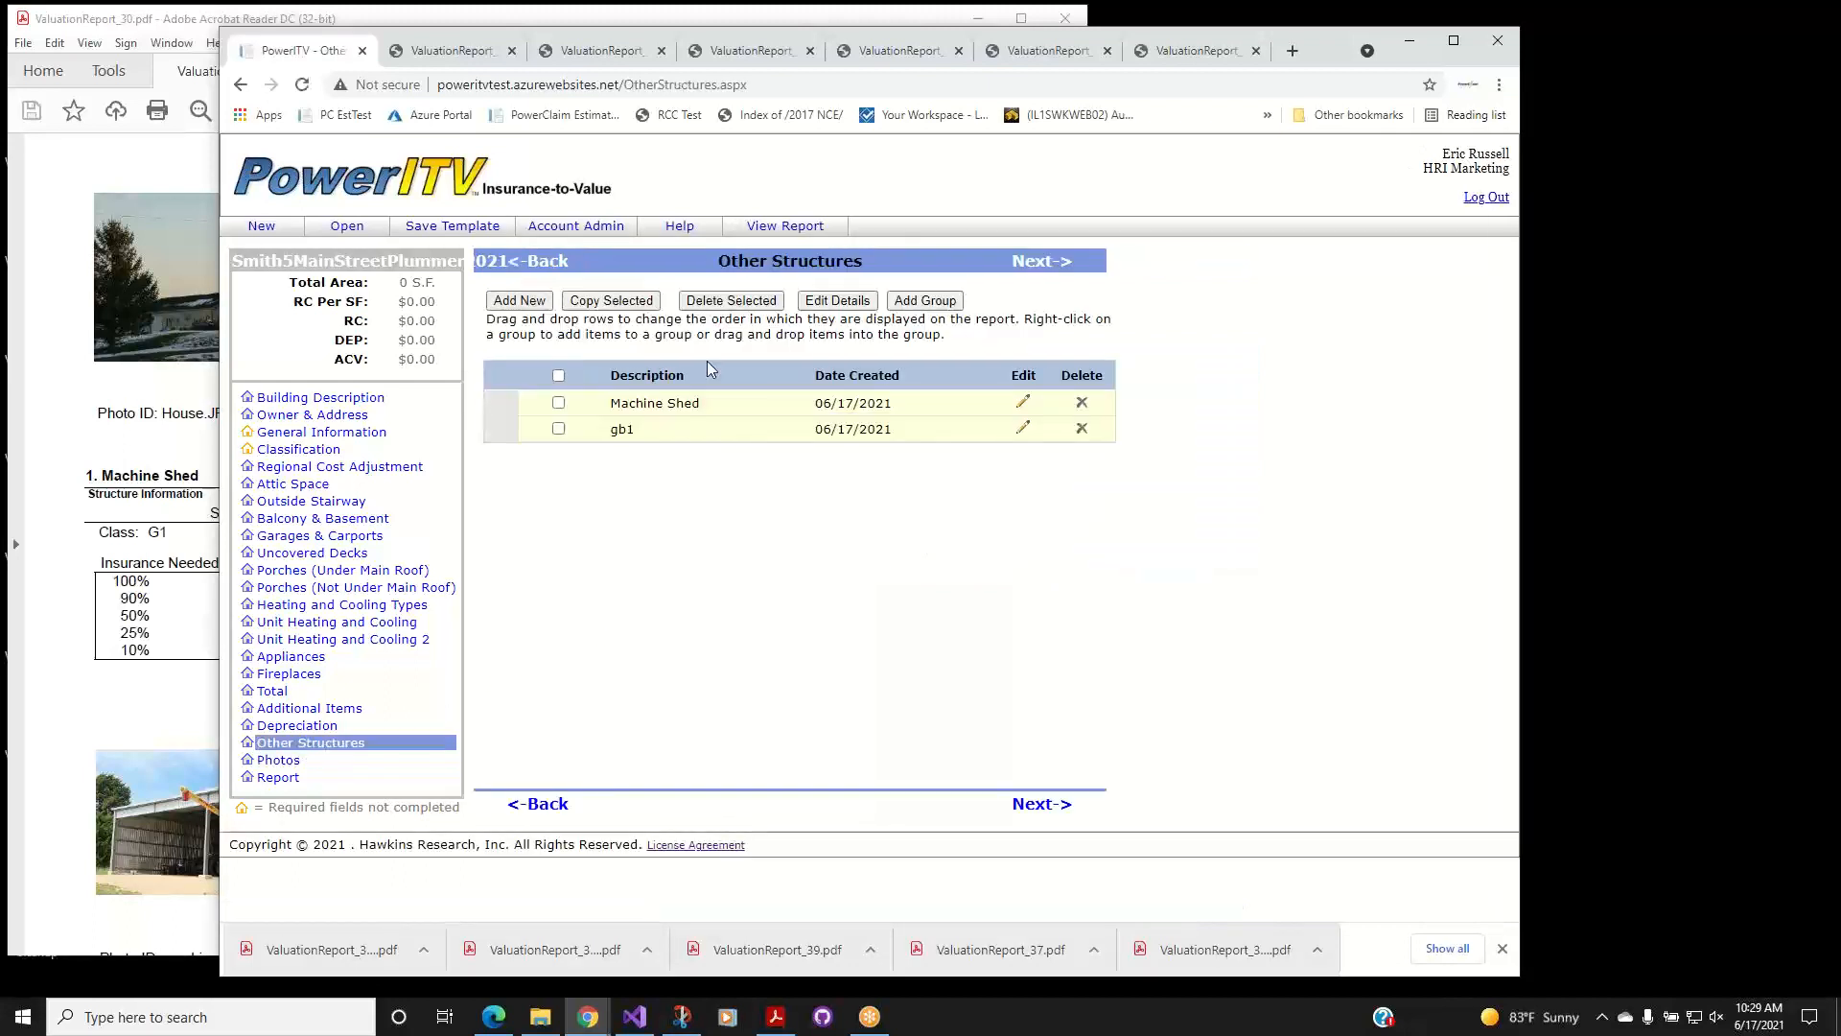
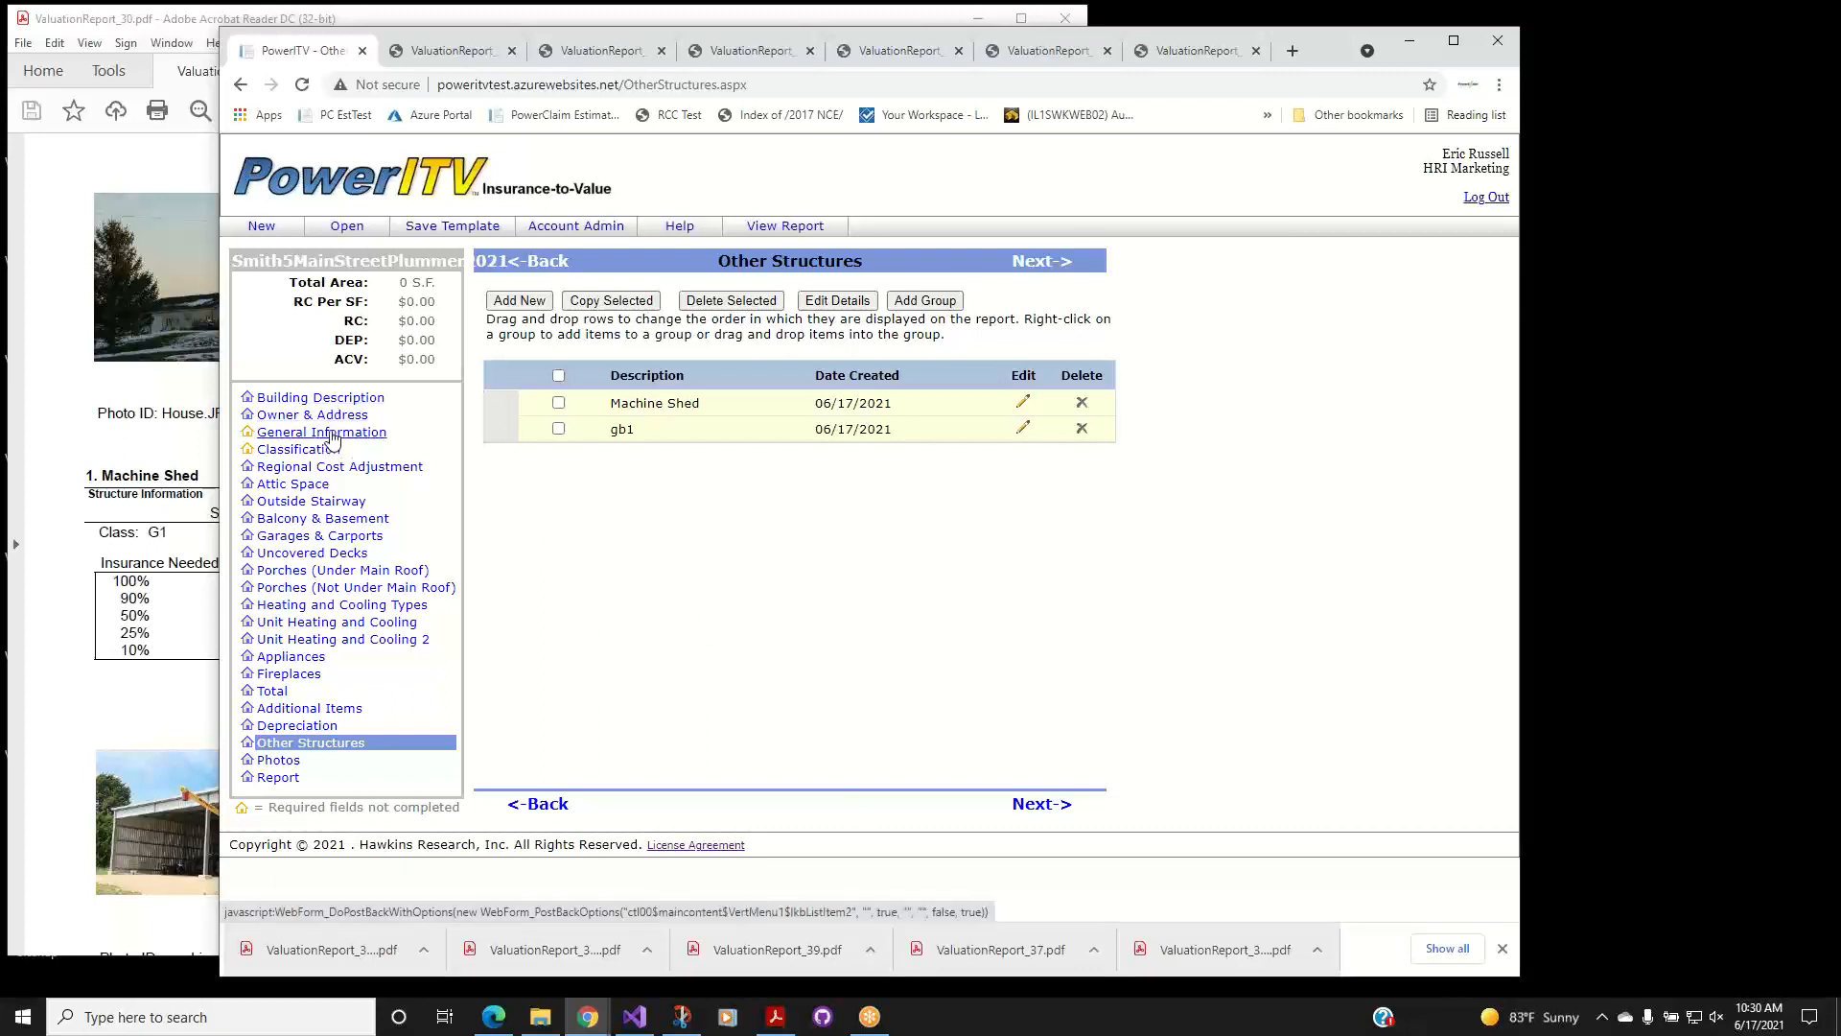
Generate the valuation report with the current report settings, save it as ValuationReport_37 (2).pdf, and open it.
left_click(278, 777)
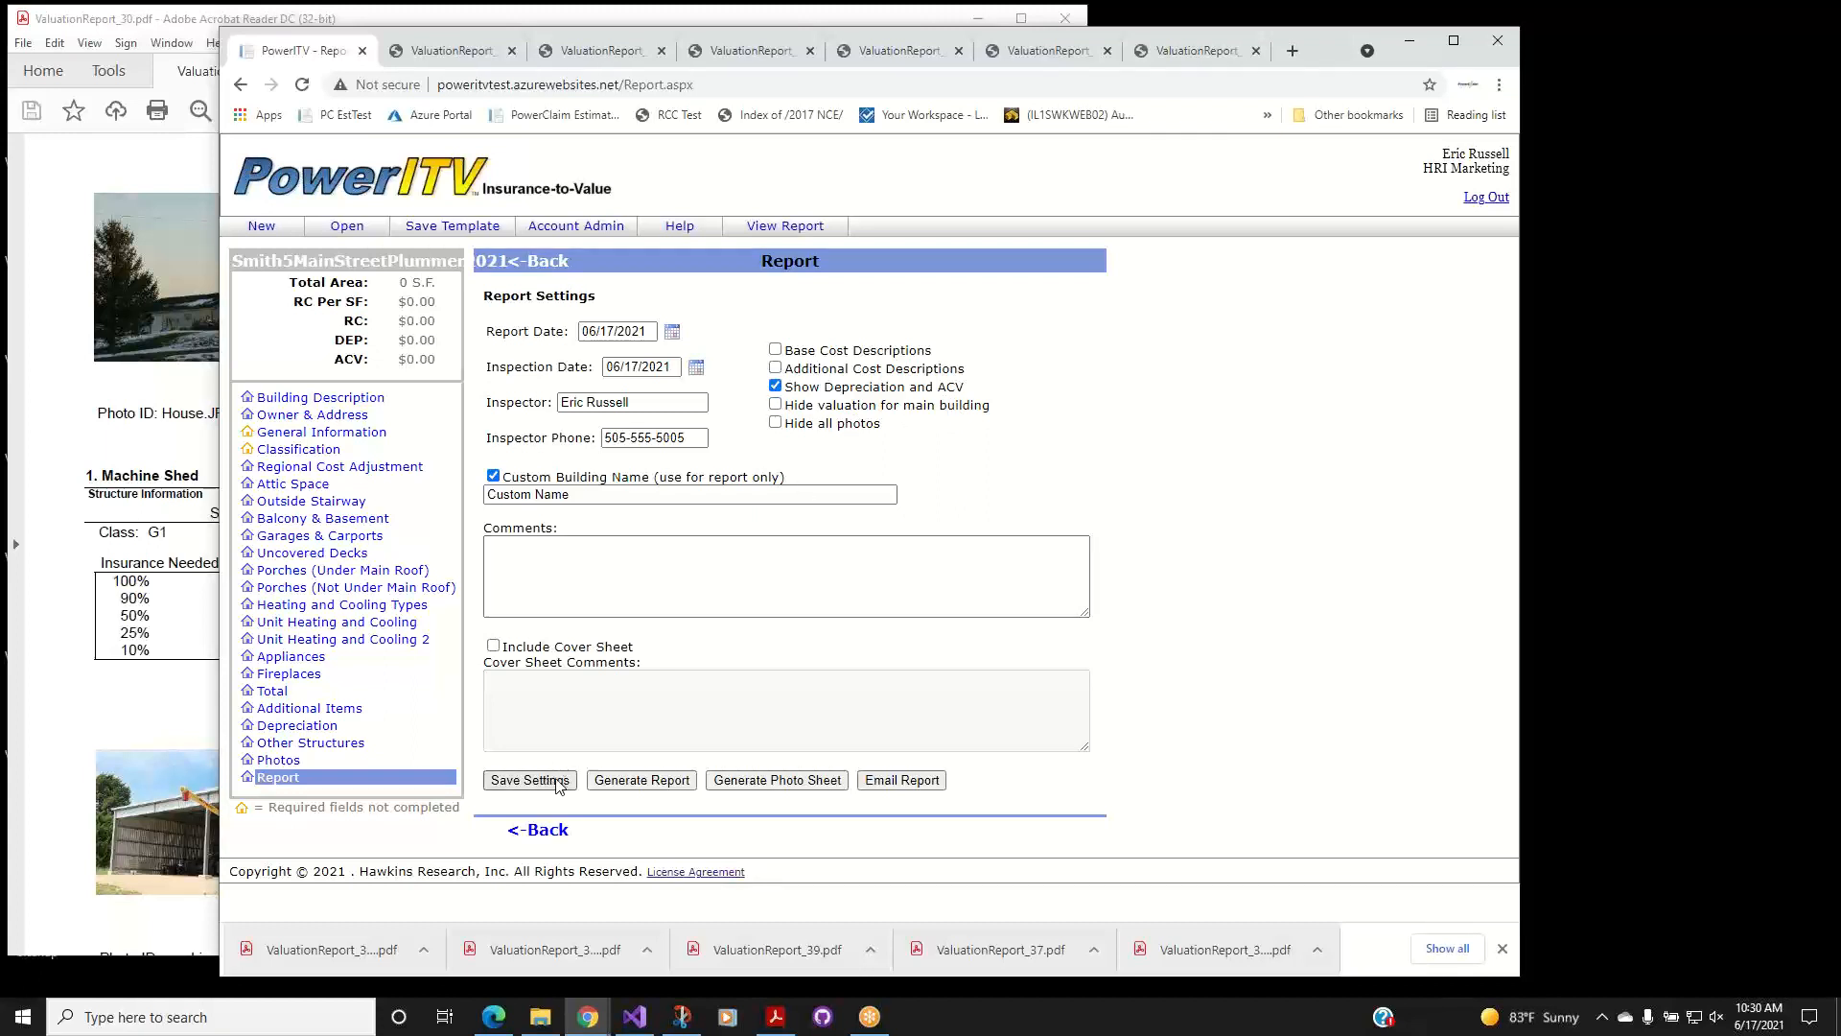
left_click(627, 788)
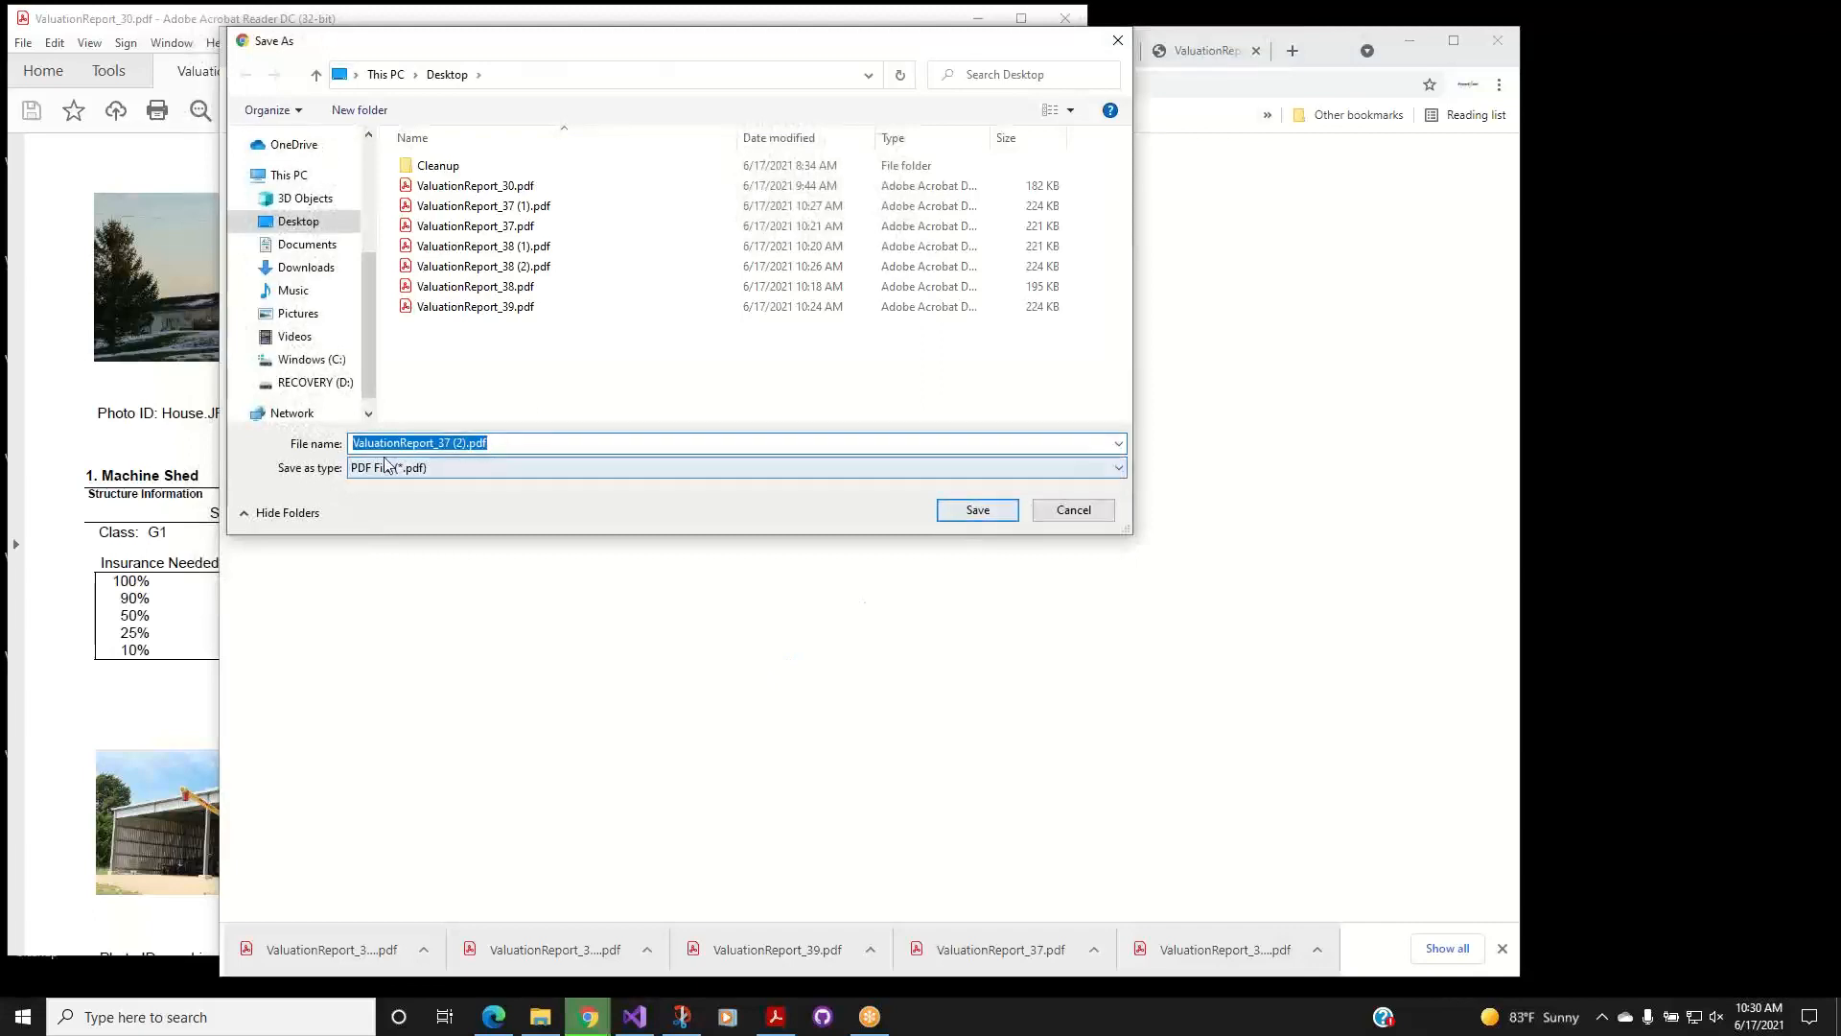
left_click(977, 510)
left_click(326, 951)
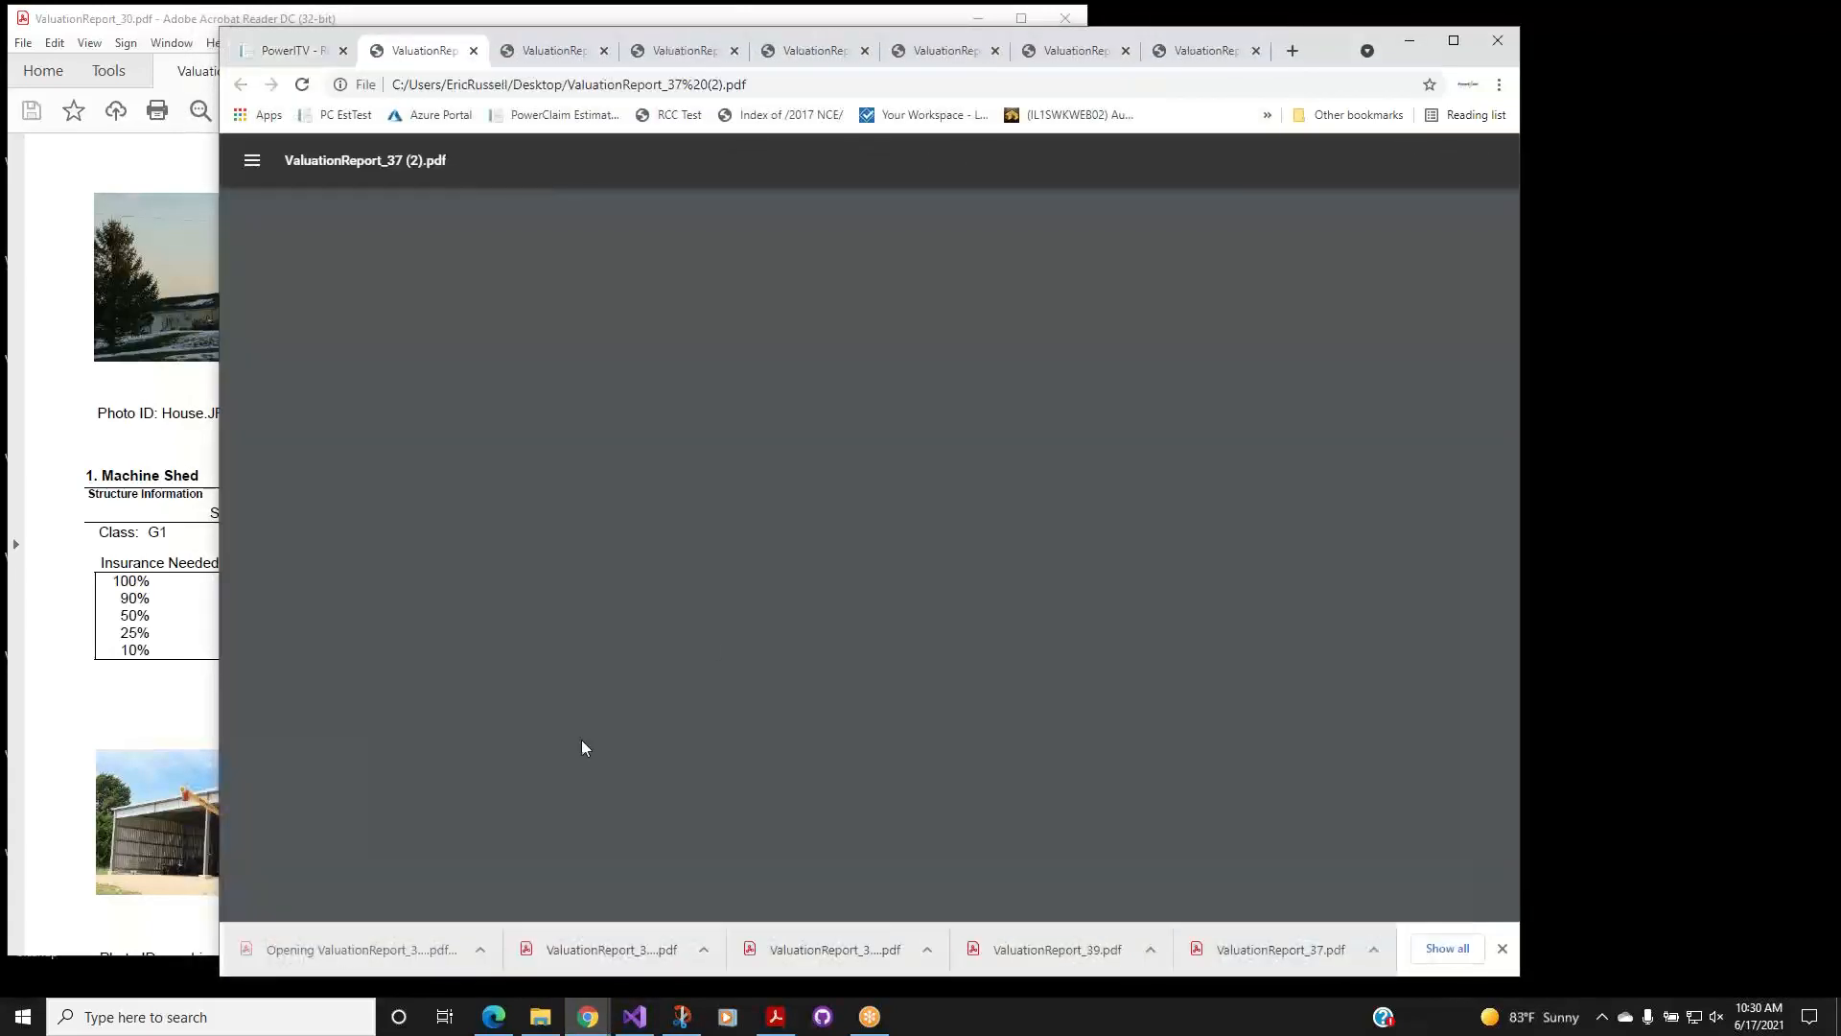
Examine the report's custom building name, photos and Machine Shed valuation, and close the PDF.
scroll(914, 568, "down", 1)
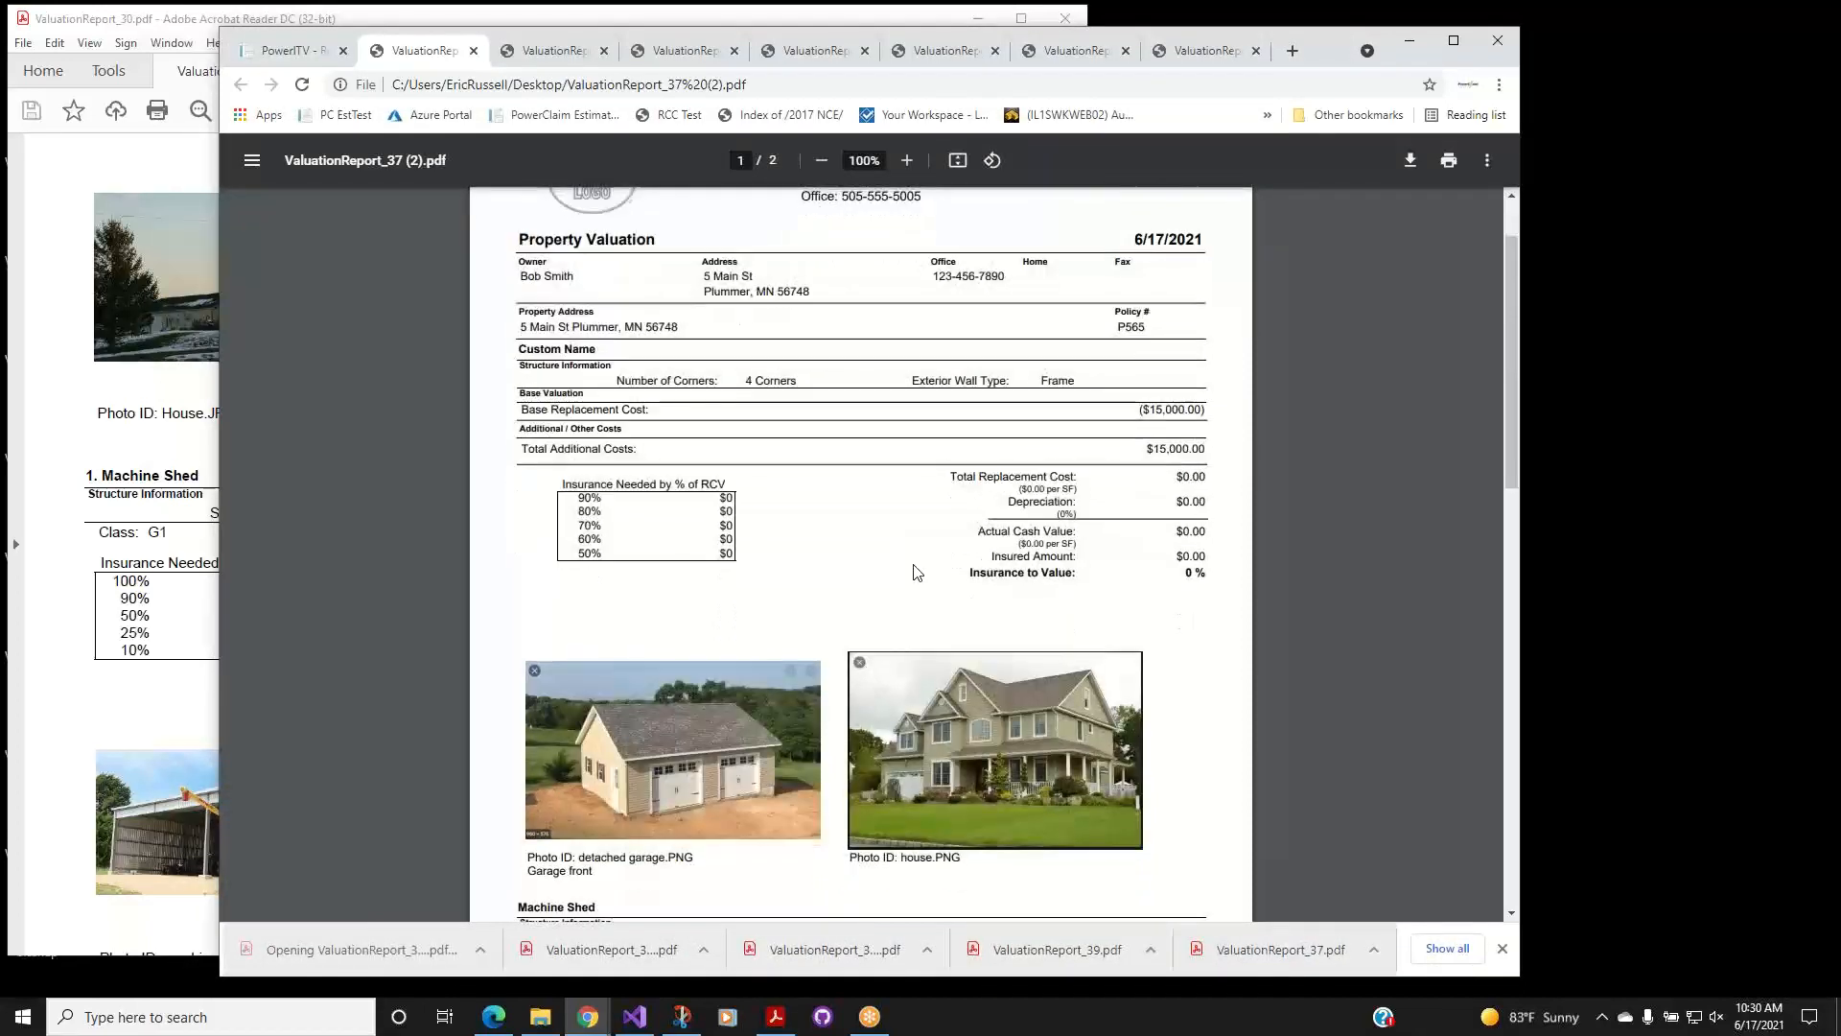
scroll(914, 572, "up", 1)
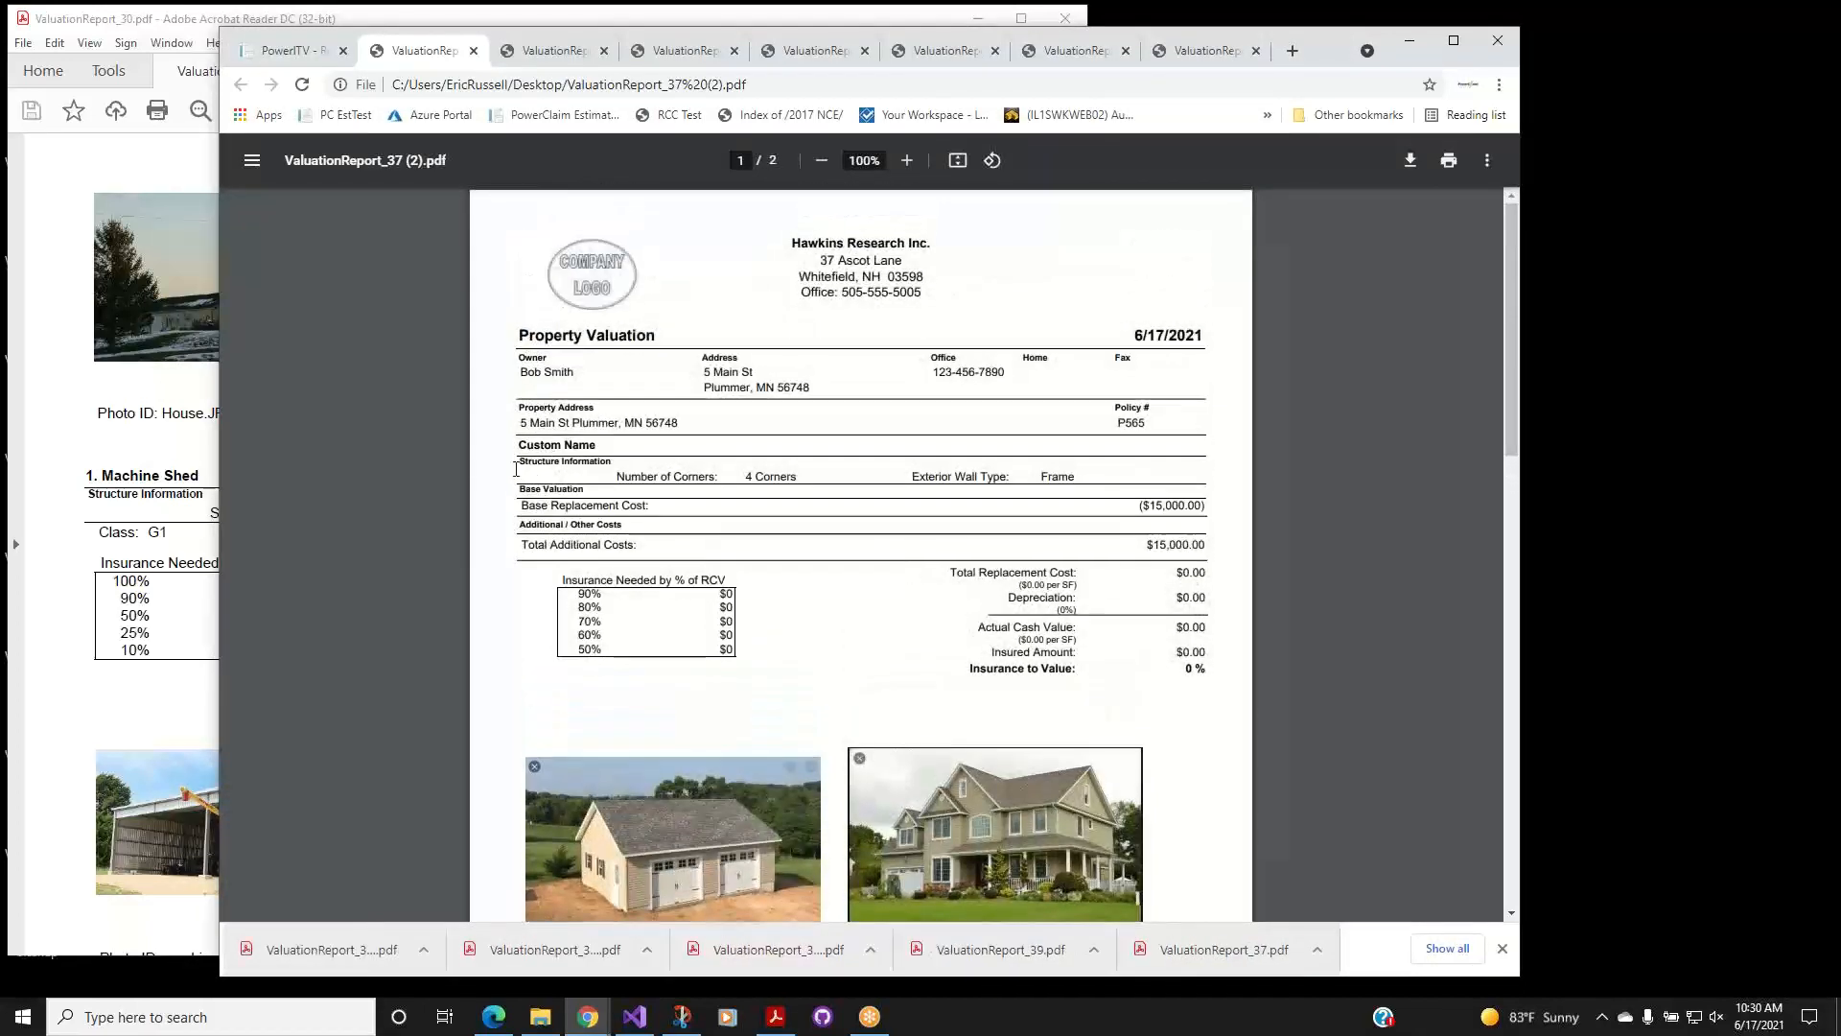
left_click_drag(519, 446, 739, 472)
left_click(552, 470)
scroll(1179, 676, "down", 2)
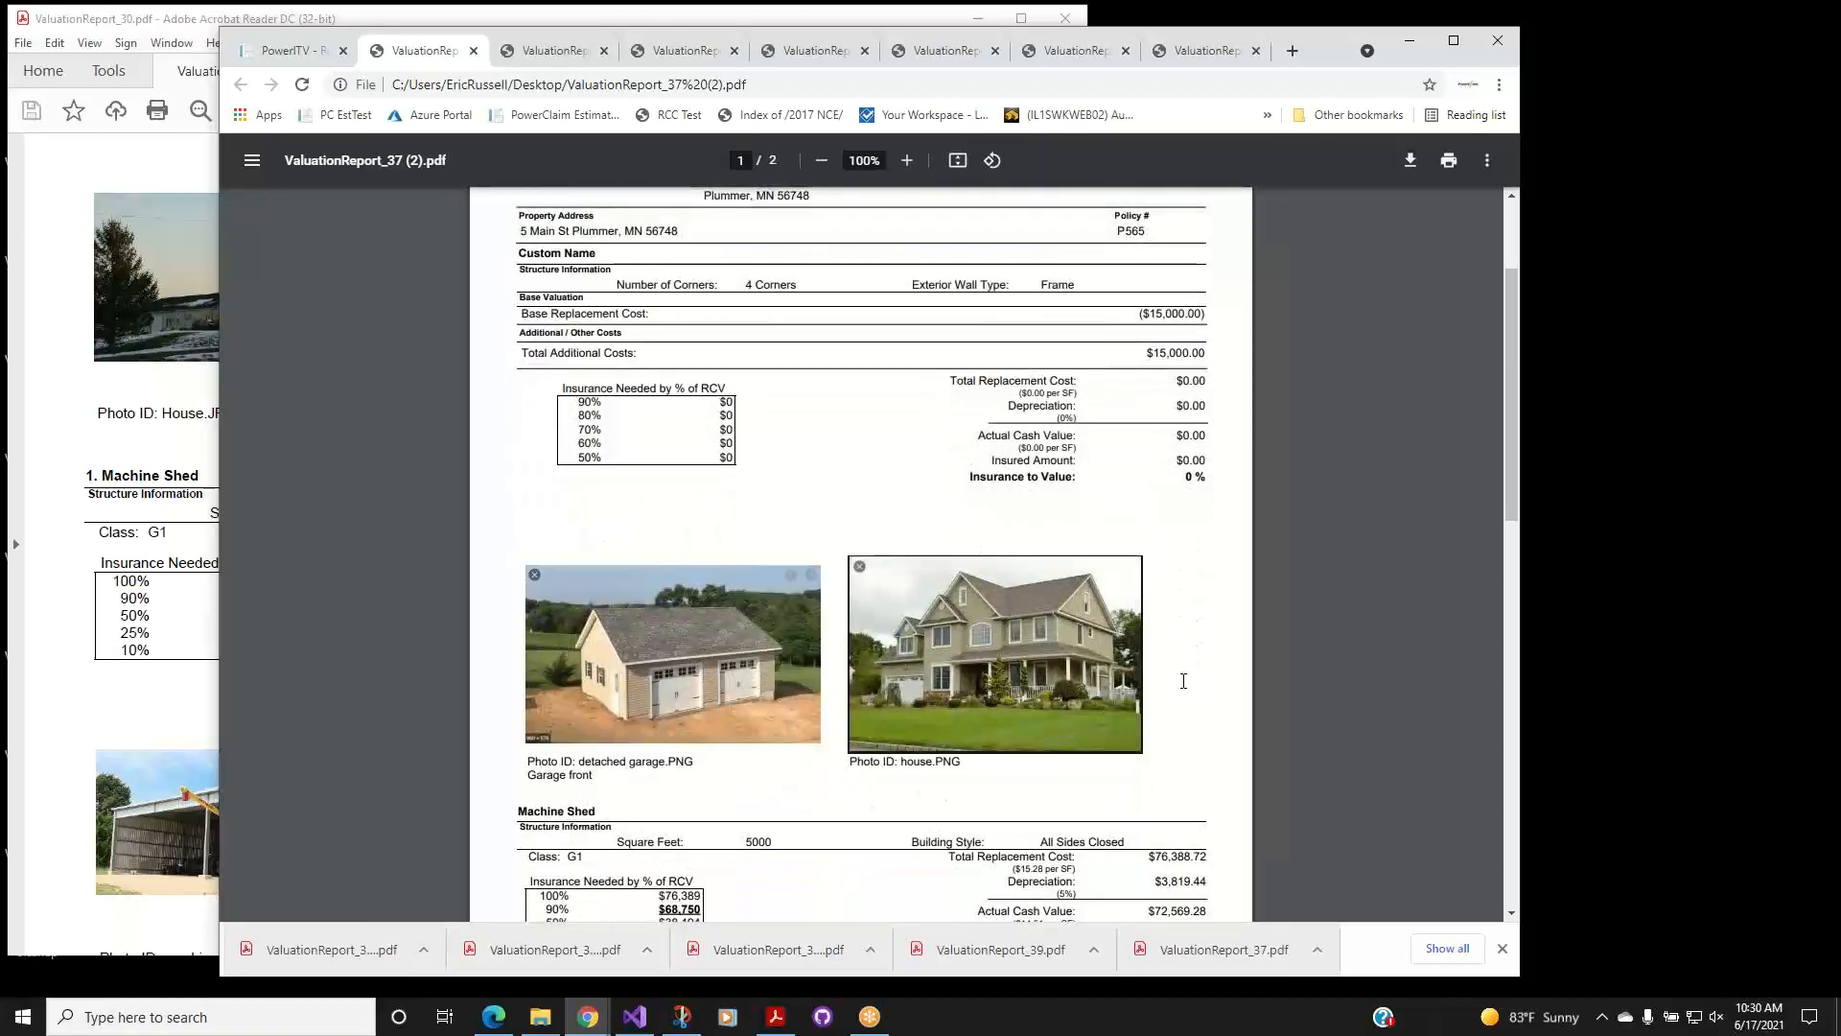
scroll(1184, 681, "down", 2)
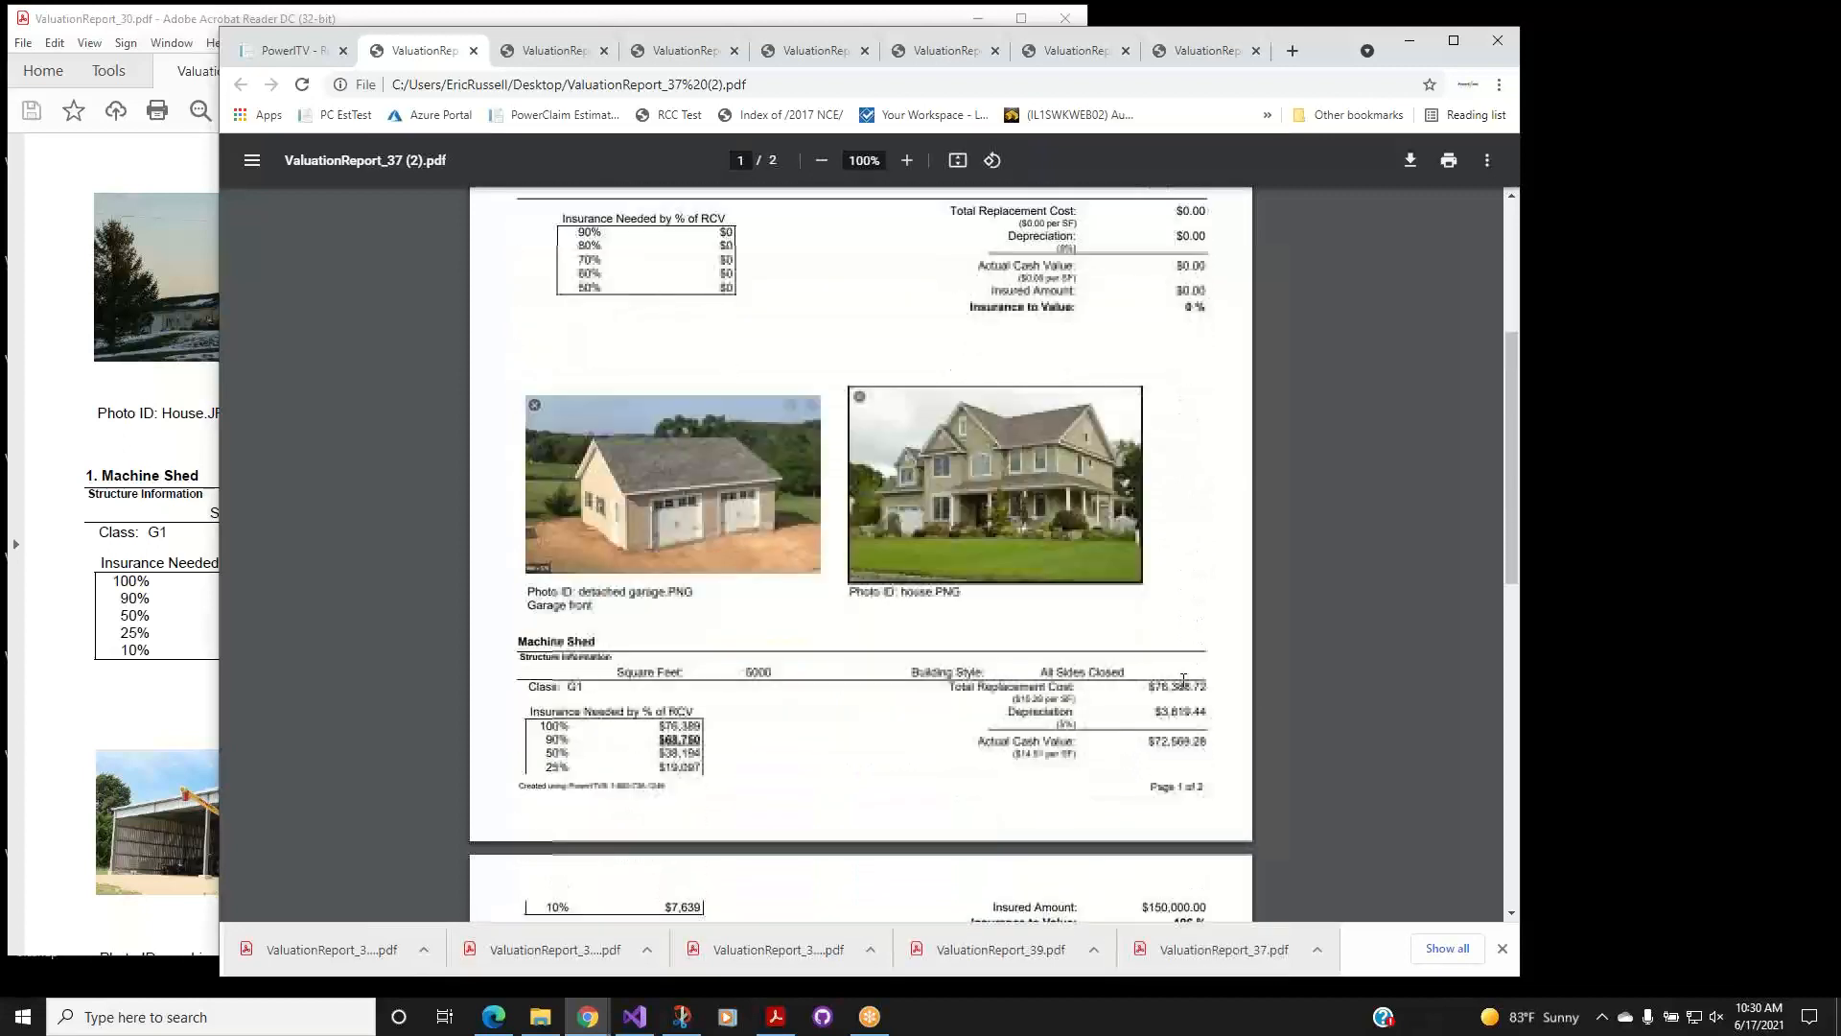
scroll(1183, 681, "down", 2)
scroll(1179, 682, "up", 3)
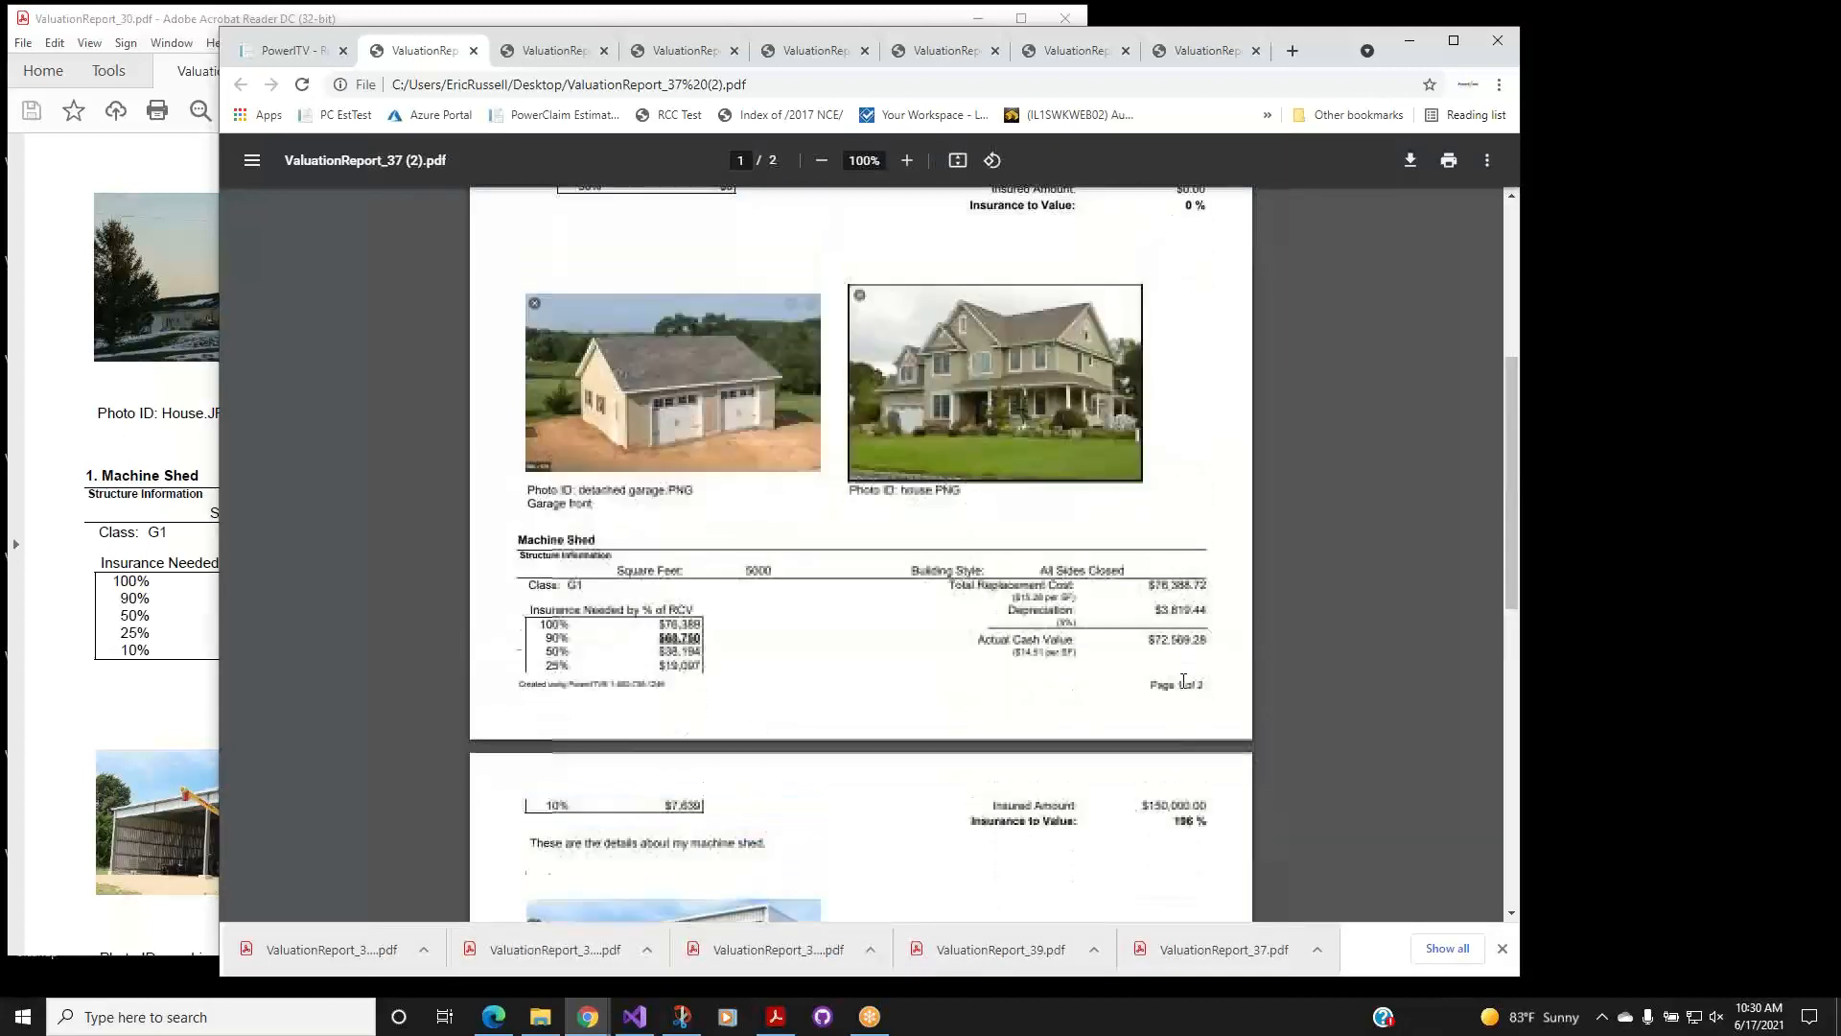
scroll(1178, 685, "up", 2)
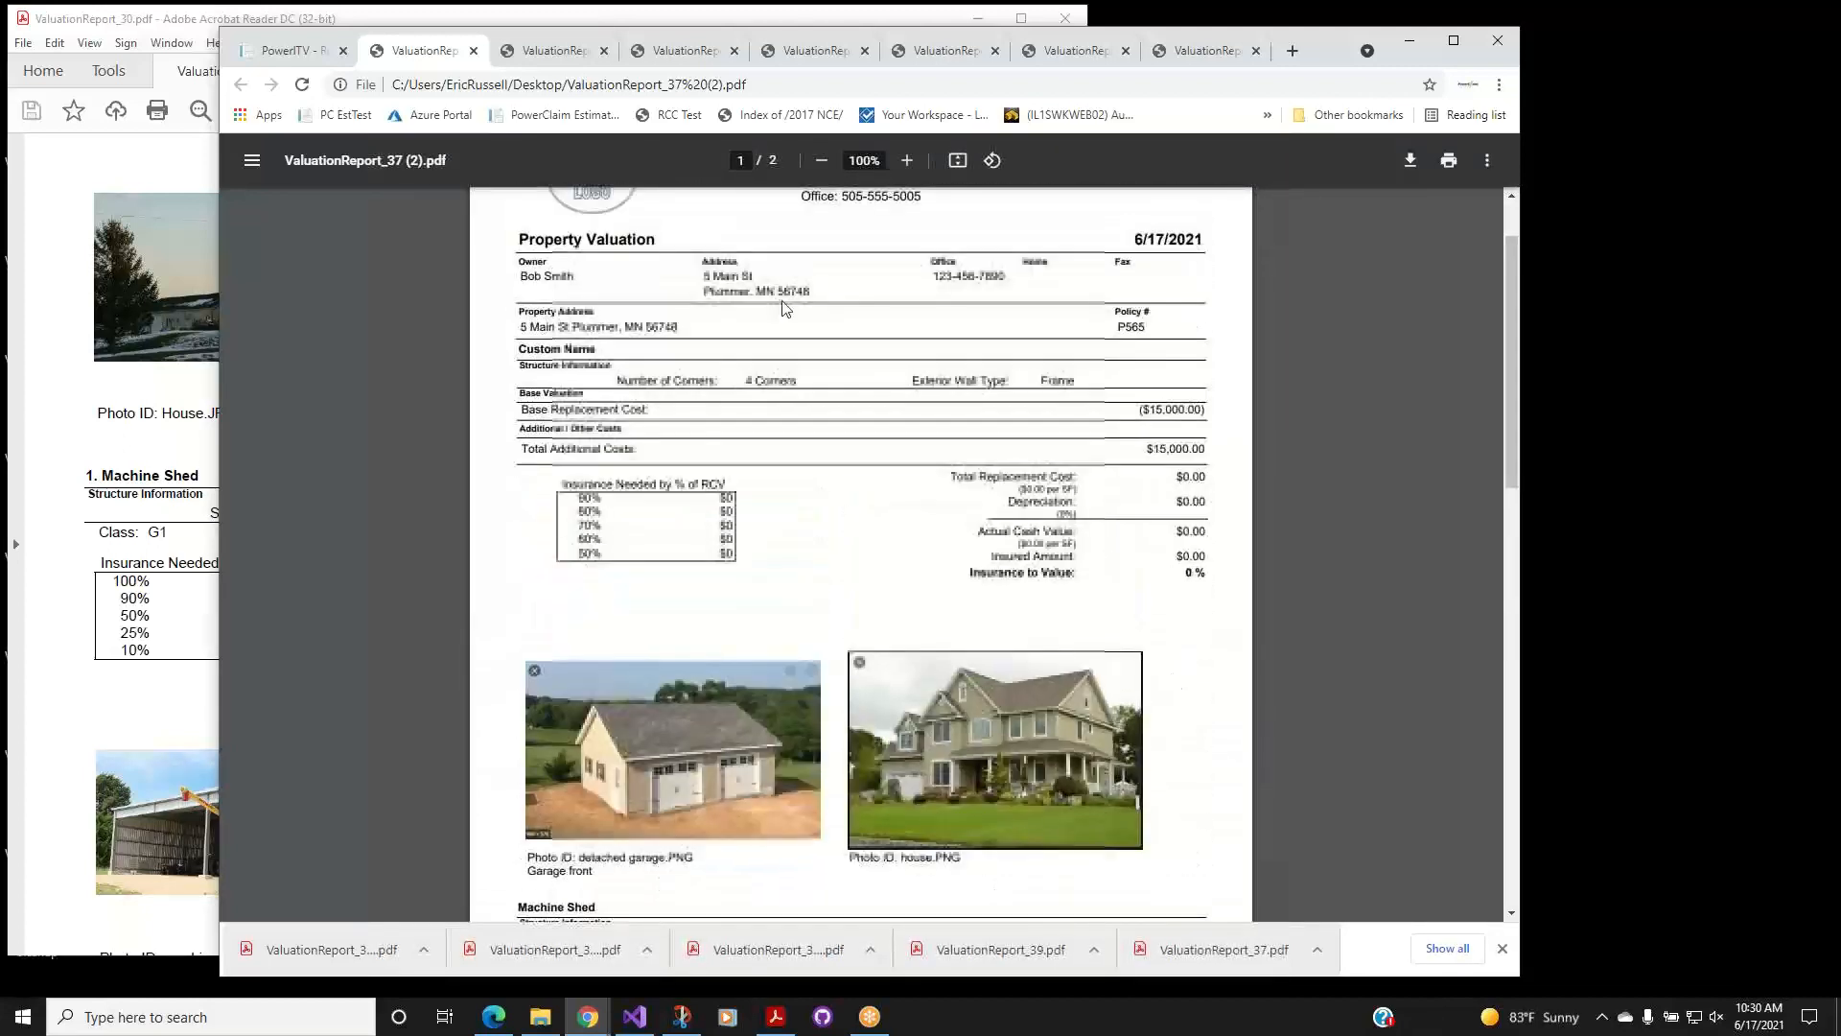
left_click(474, 55)
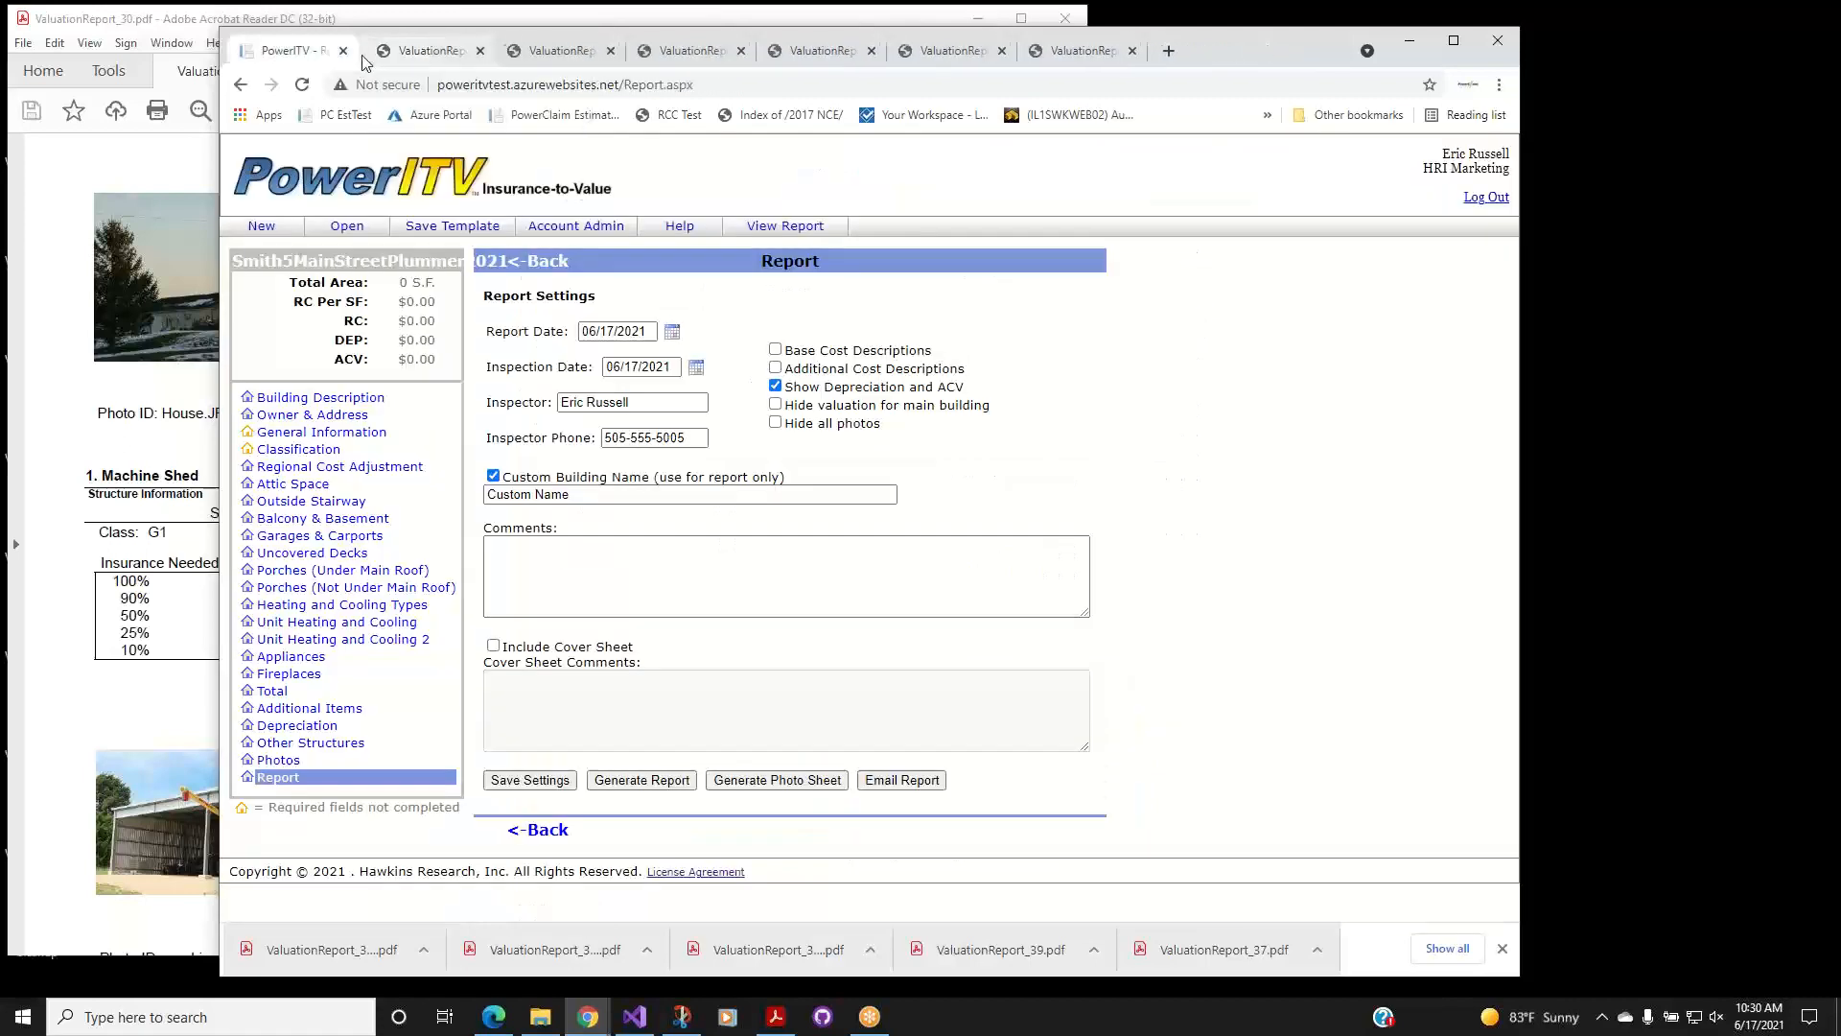
Set the report to hide the main building's valuation and all photos, and save the report settings.
left_click(776, 406)
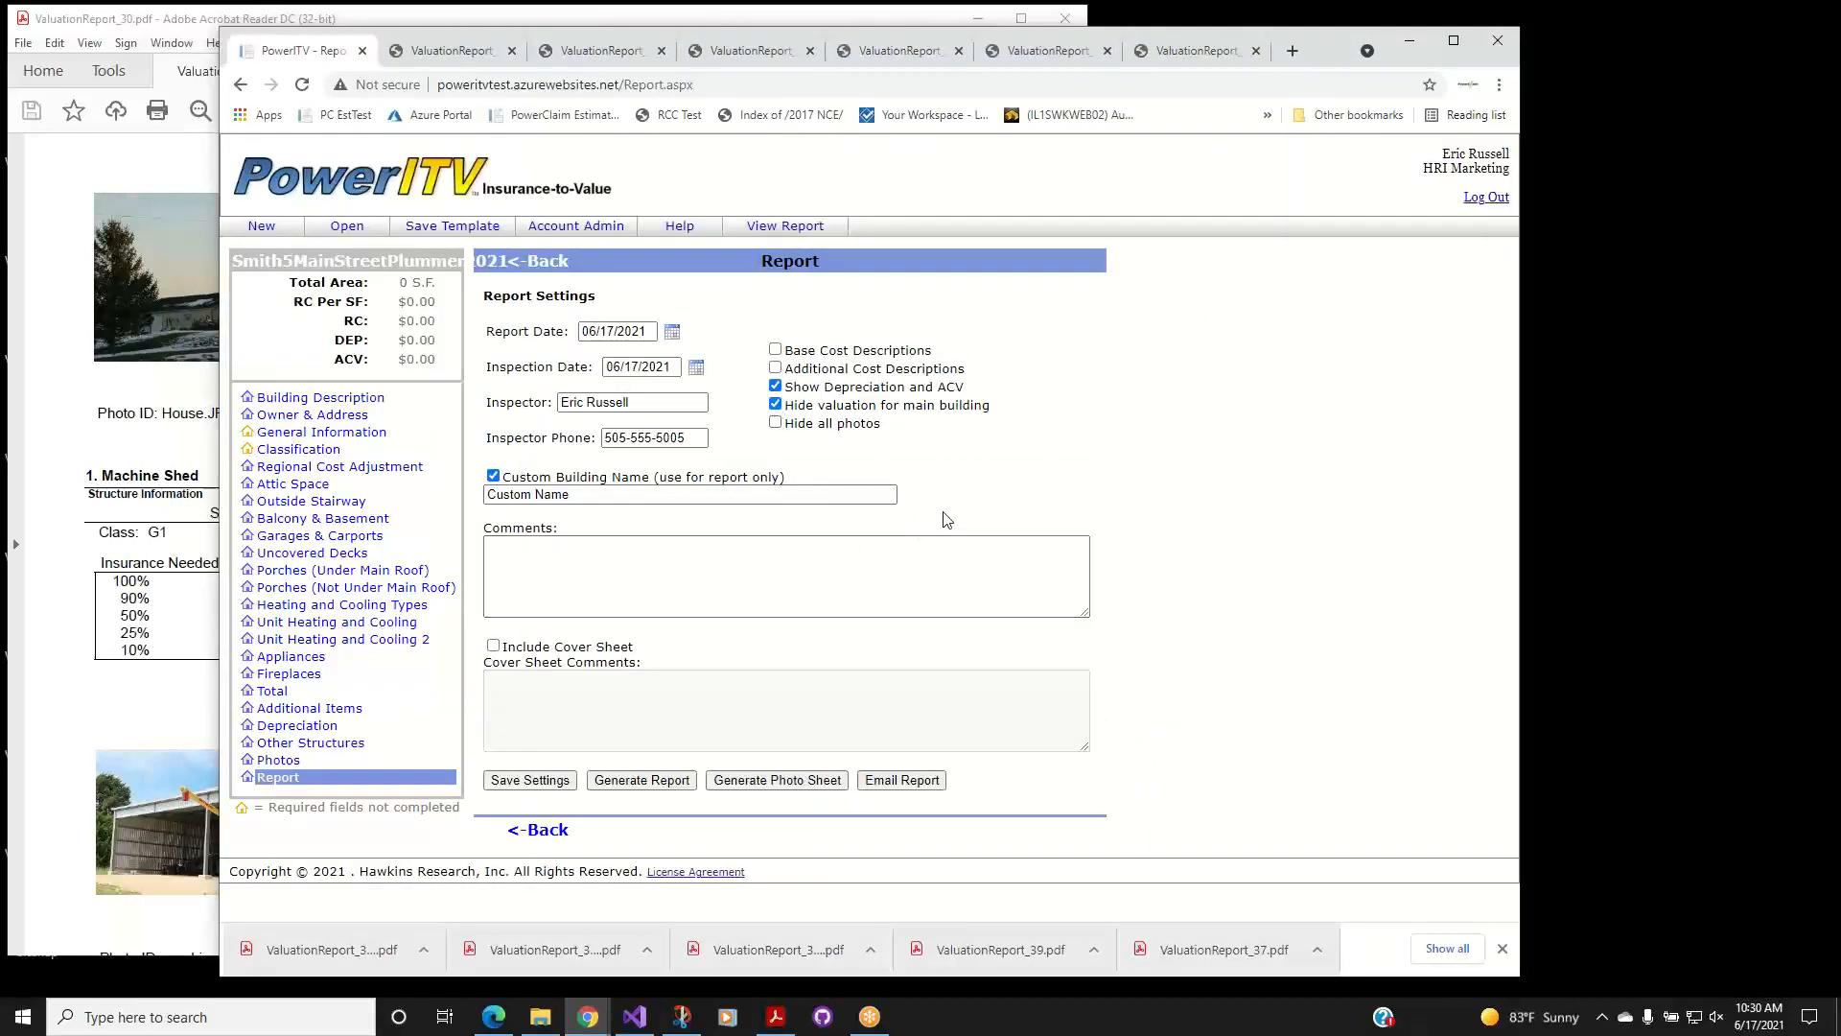
left_click(776, 424)
left_click(552, 787)
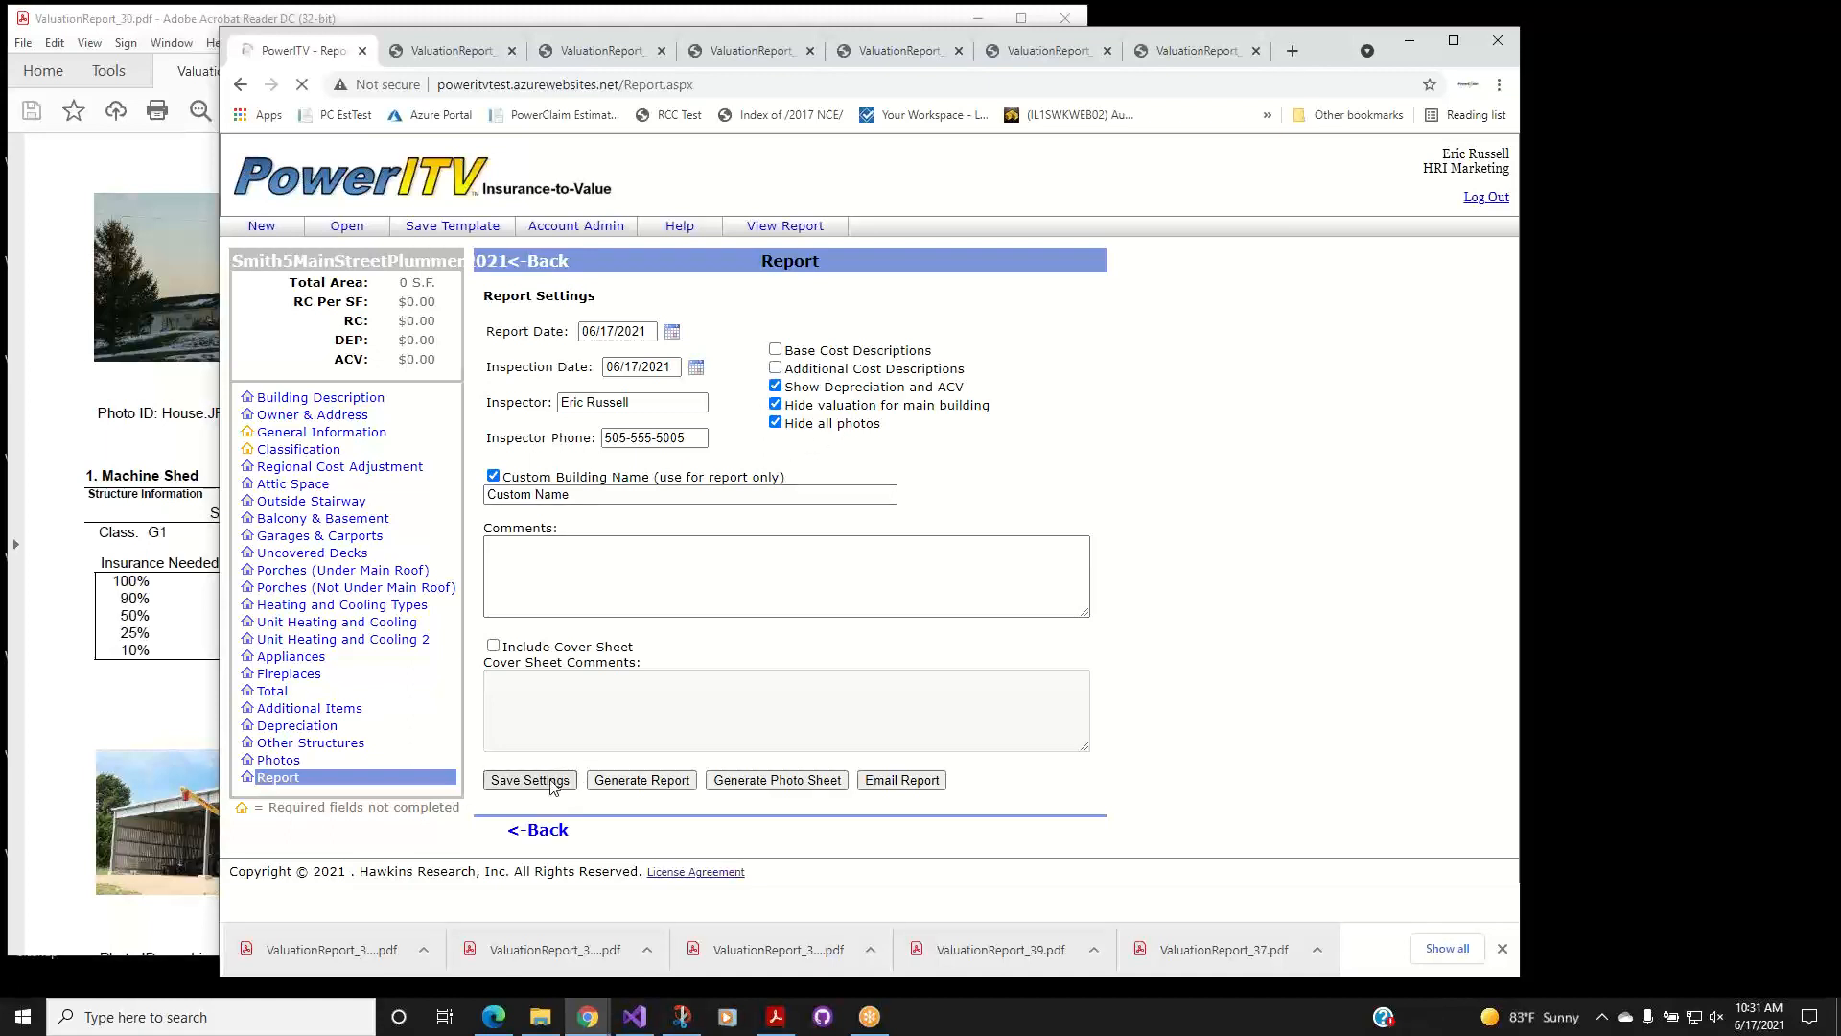
Generate the report as ValuationReport_37 (3).pdf and check its Machine Shed and gb1 sections.
left_click(659, 787)
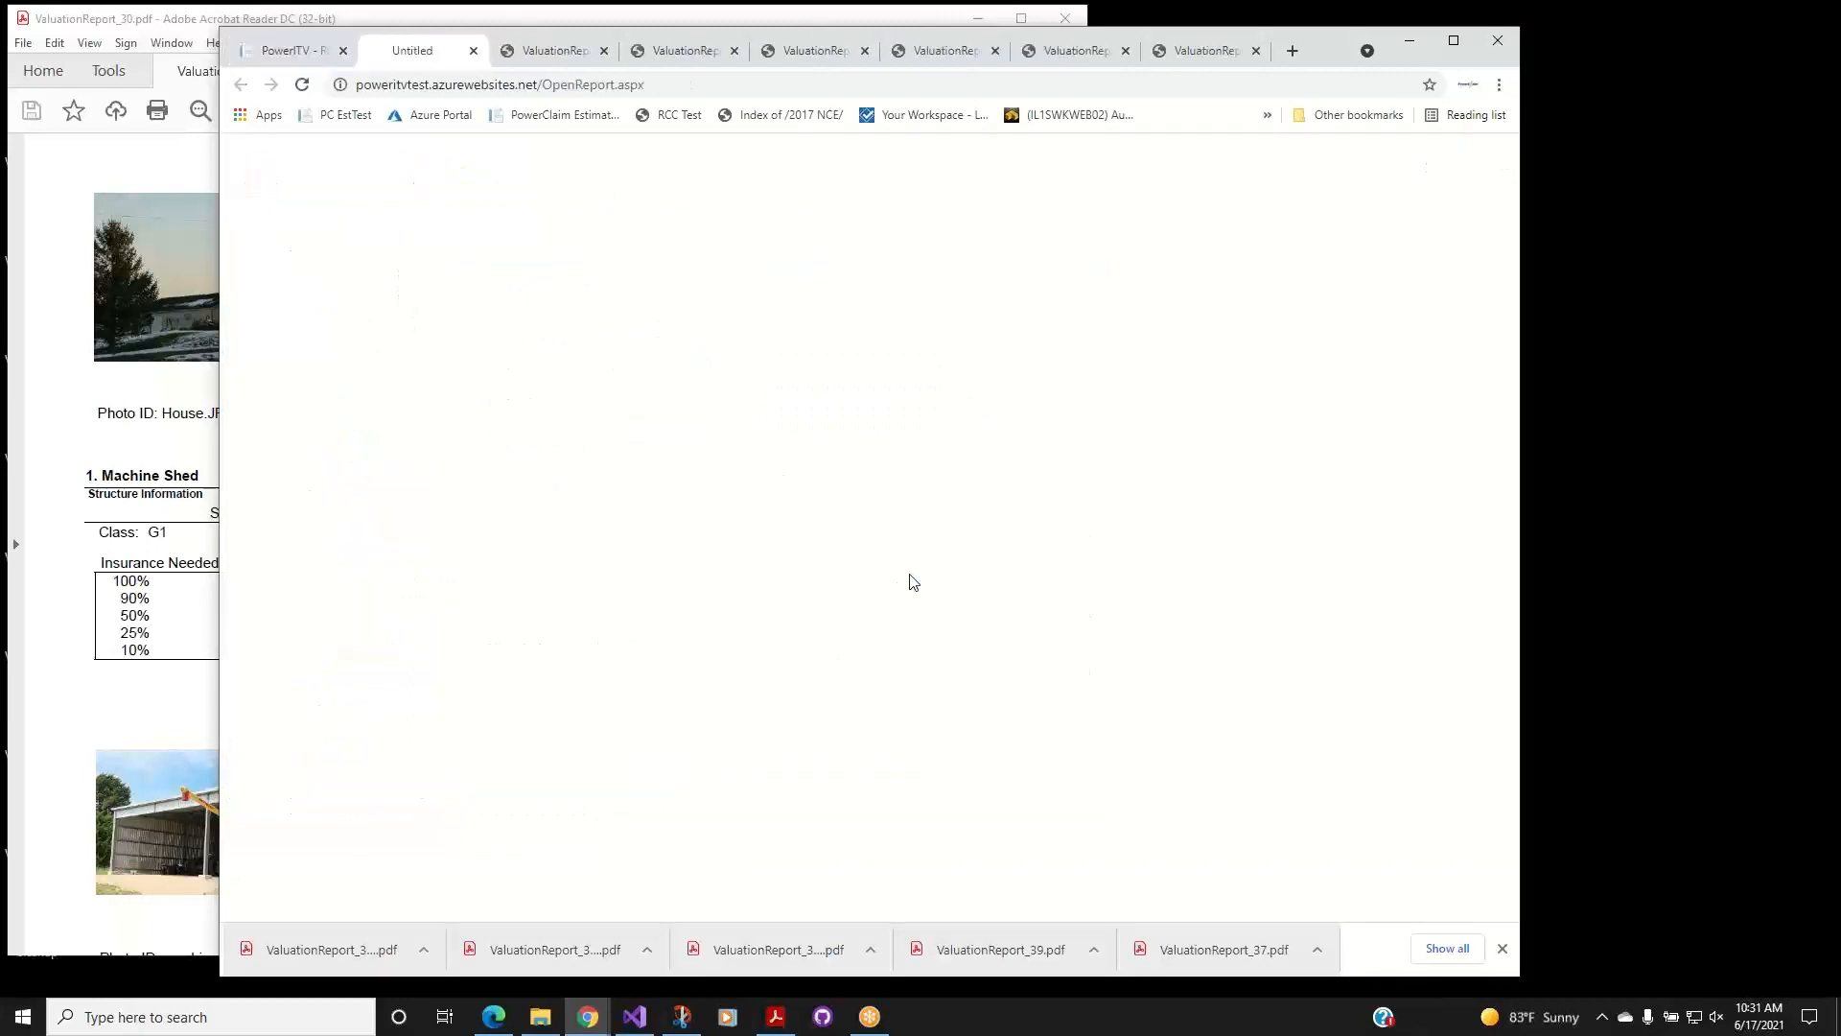
left_click(980, 509)
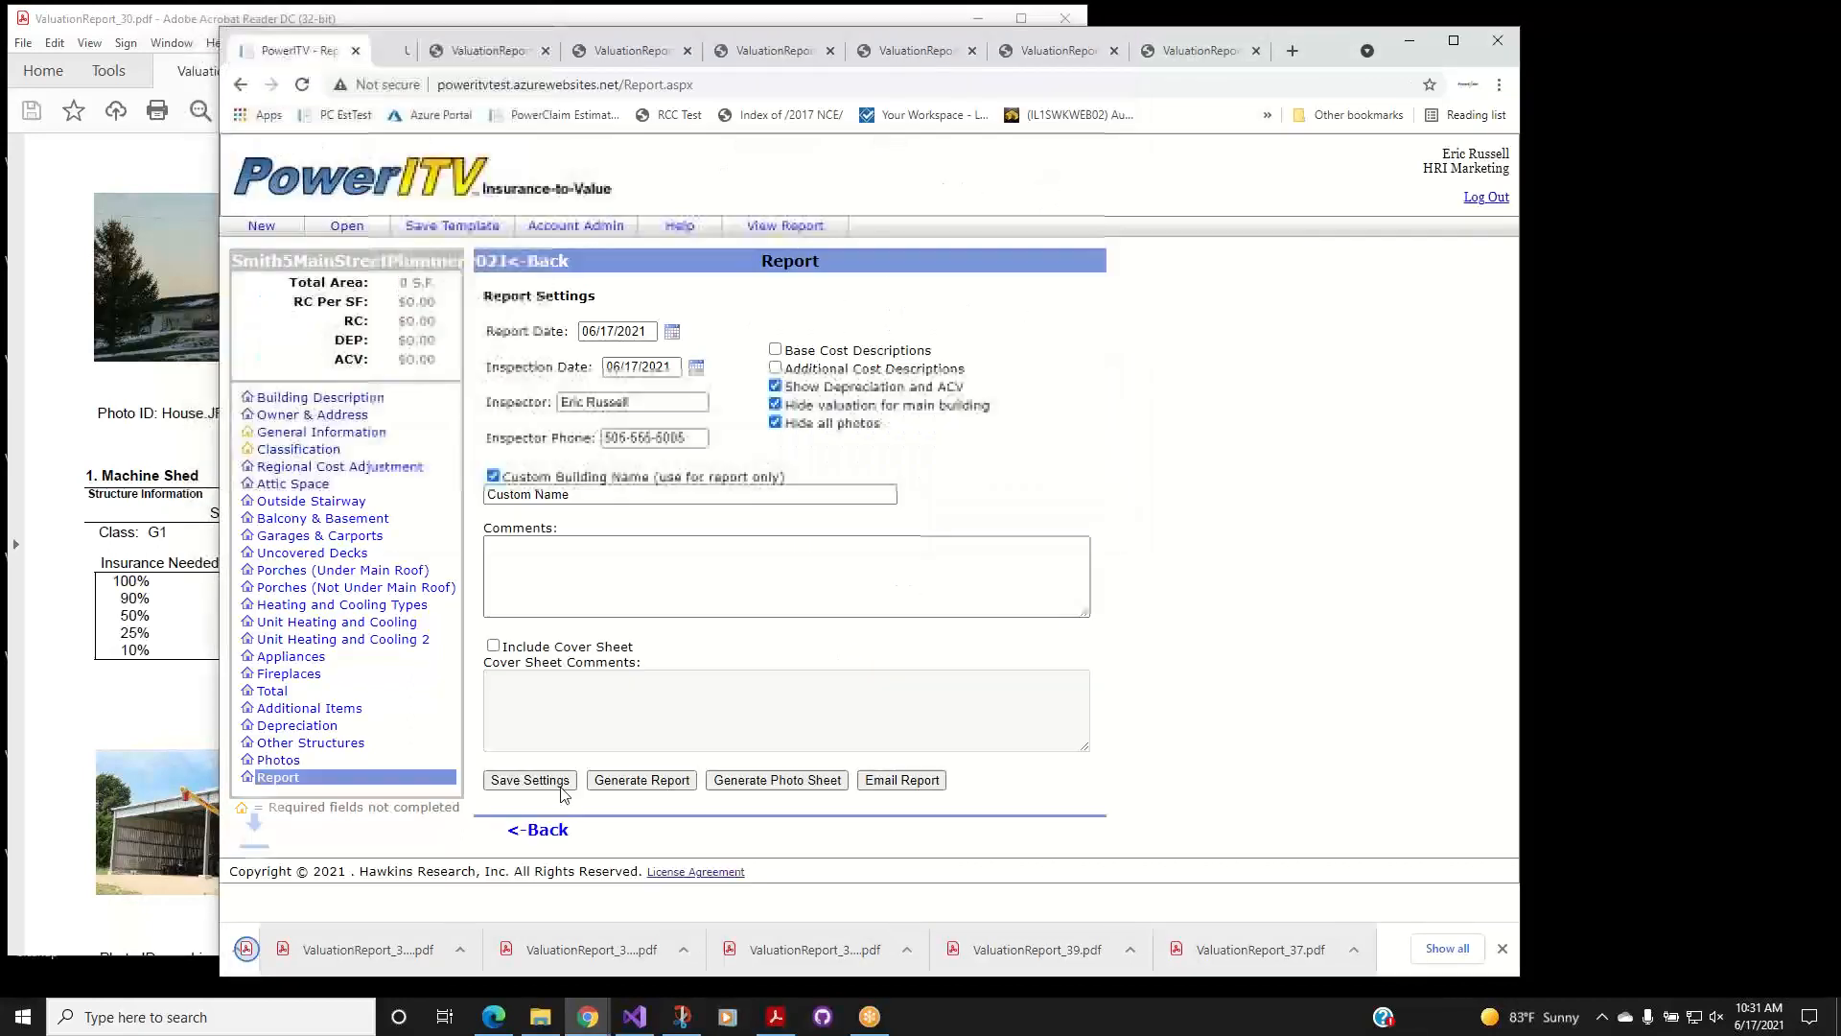
left_click(345, 946)
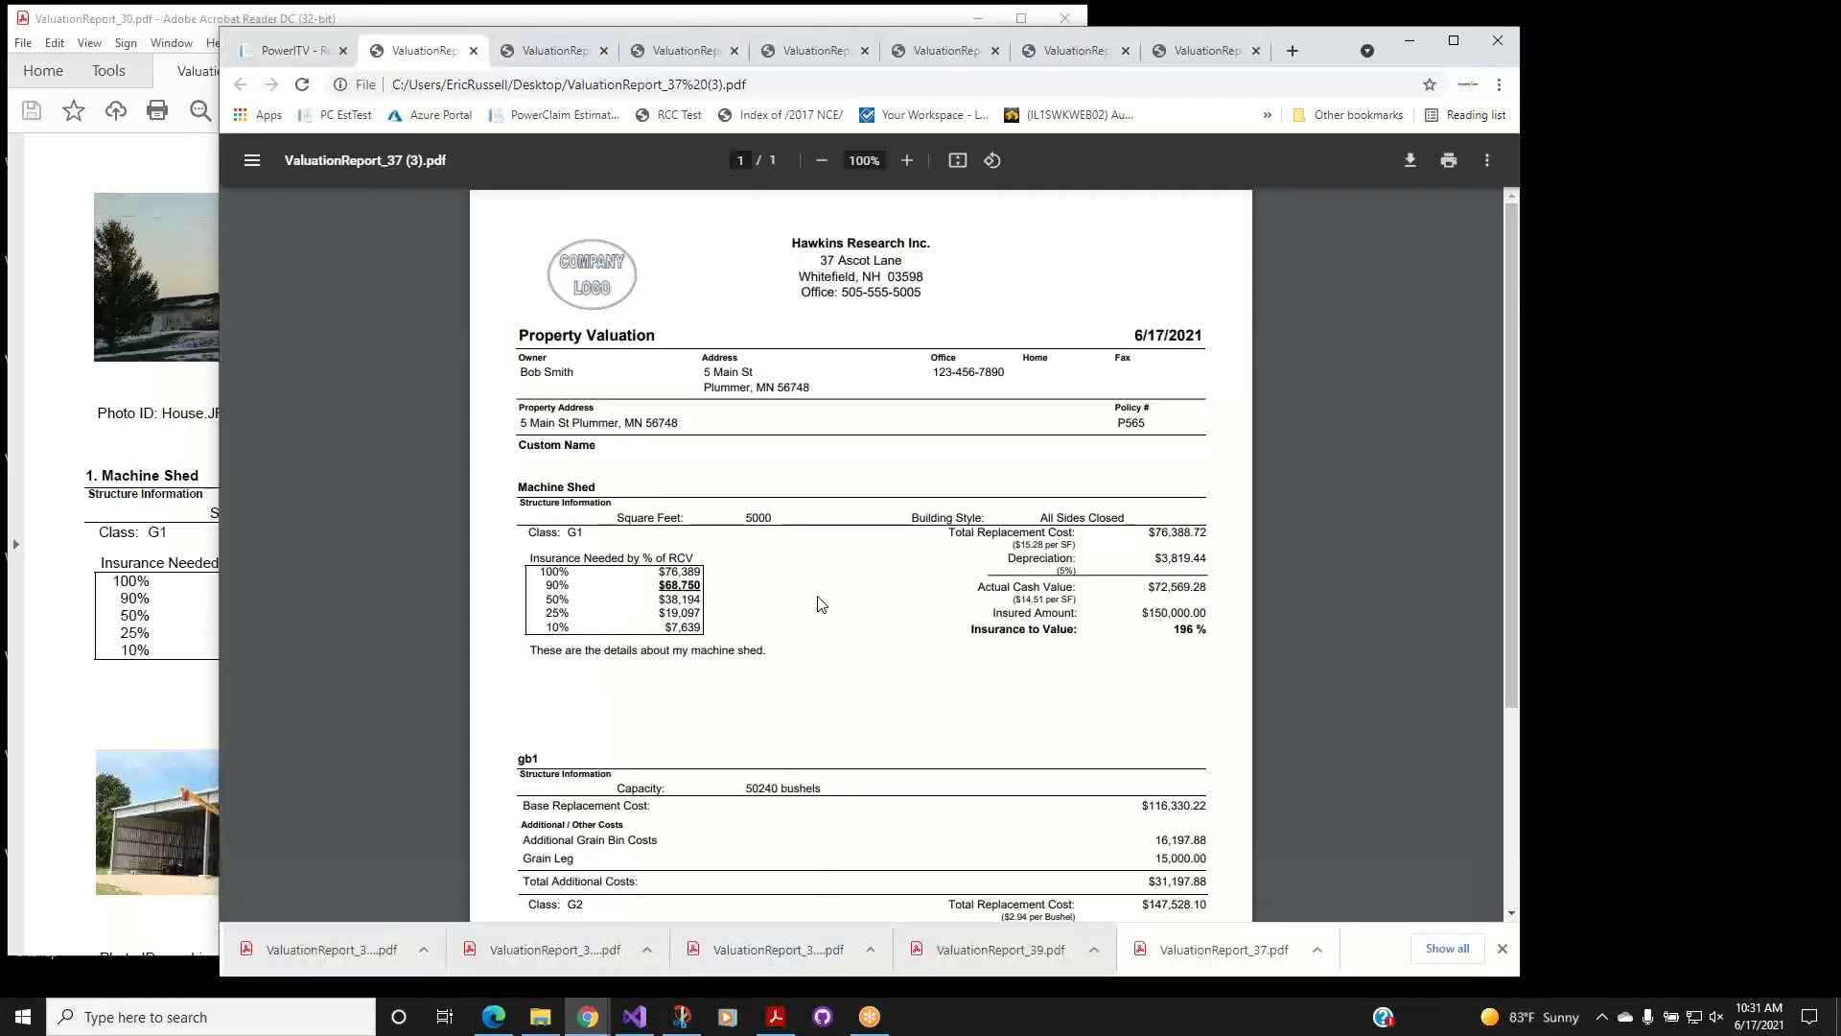
scroll(822, 603, "down", 1)
scroll(822, 603, "up", 2)
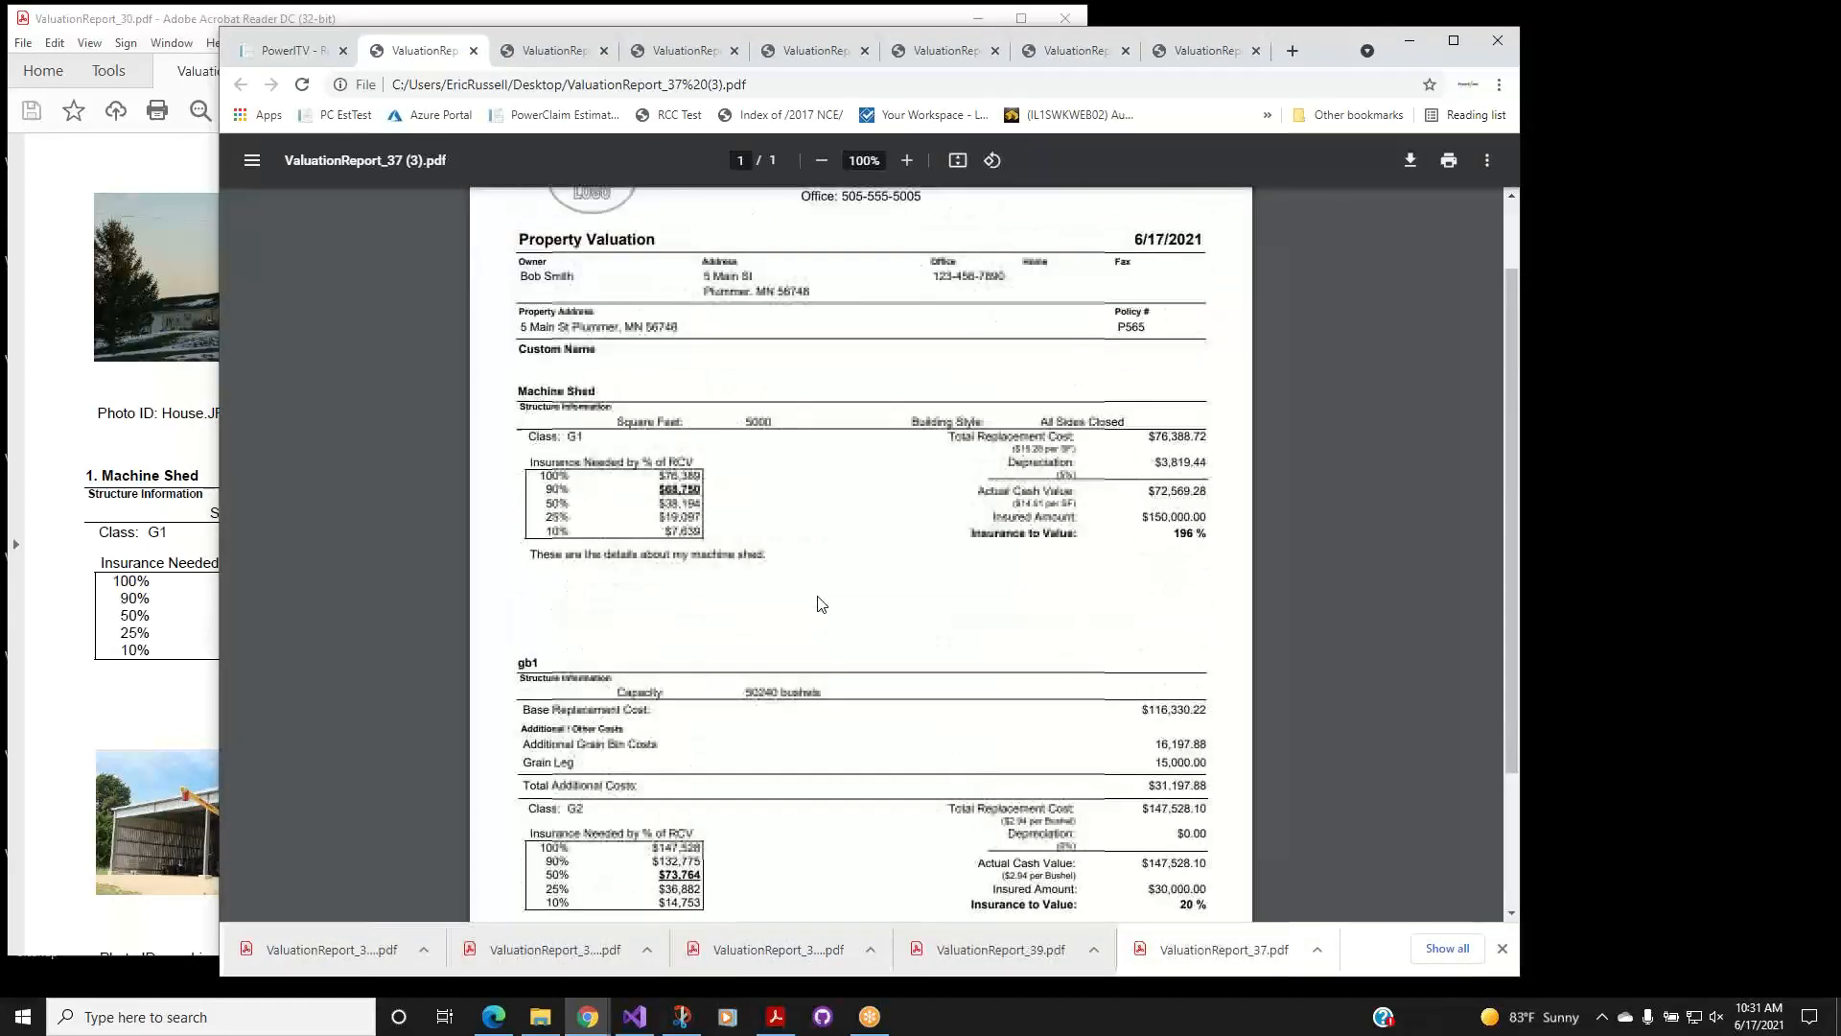
Generate the valuation's photo sheet as ValuationReport_37 (4).pdf and look through its photos.
left_click(297, 53)
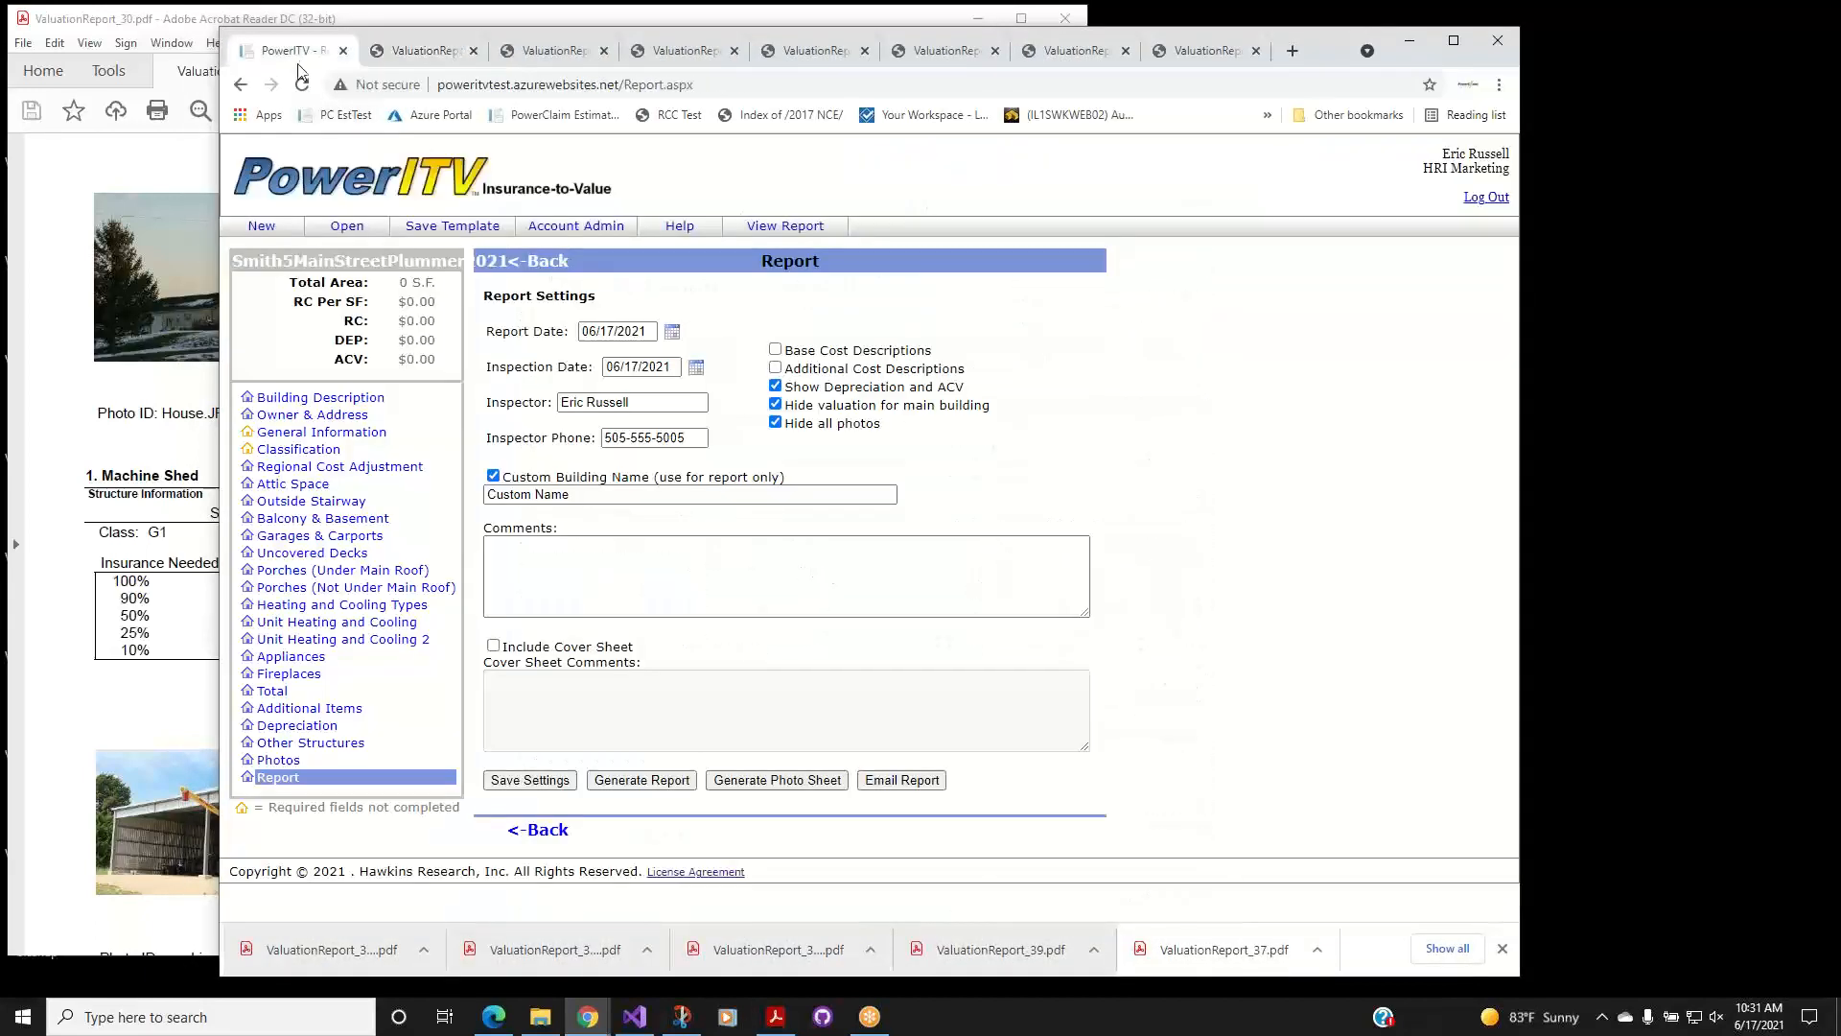
left_click(799, 782)
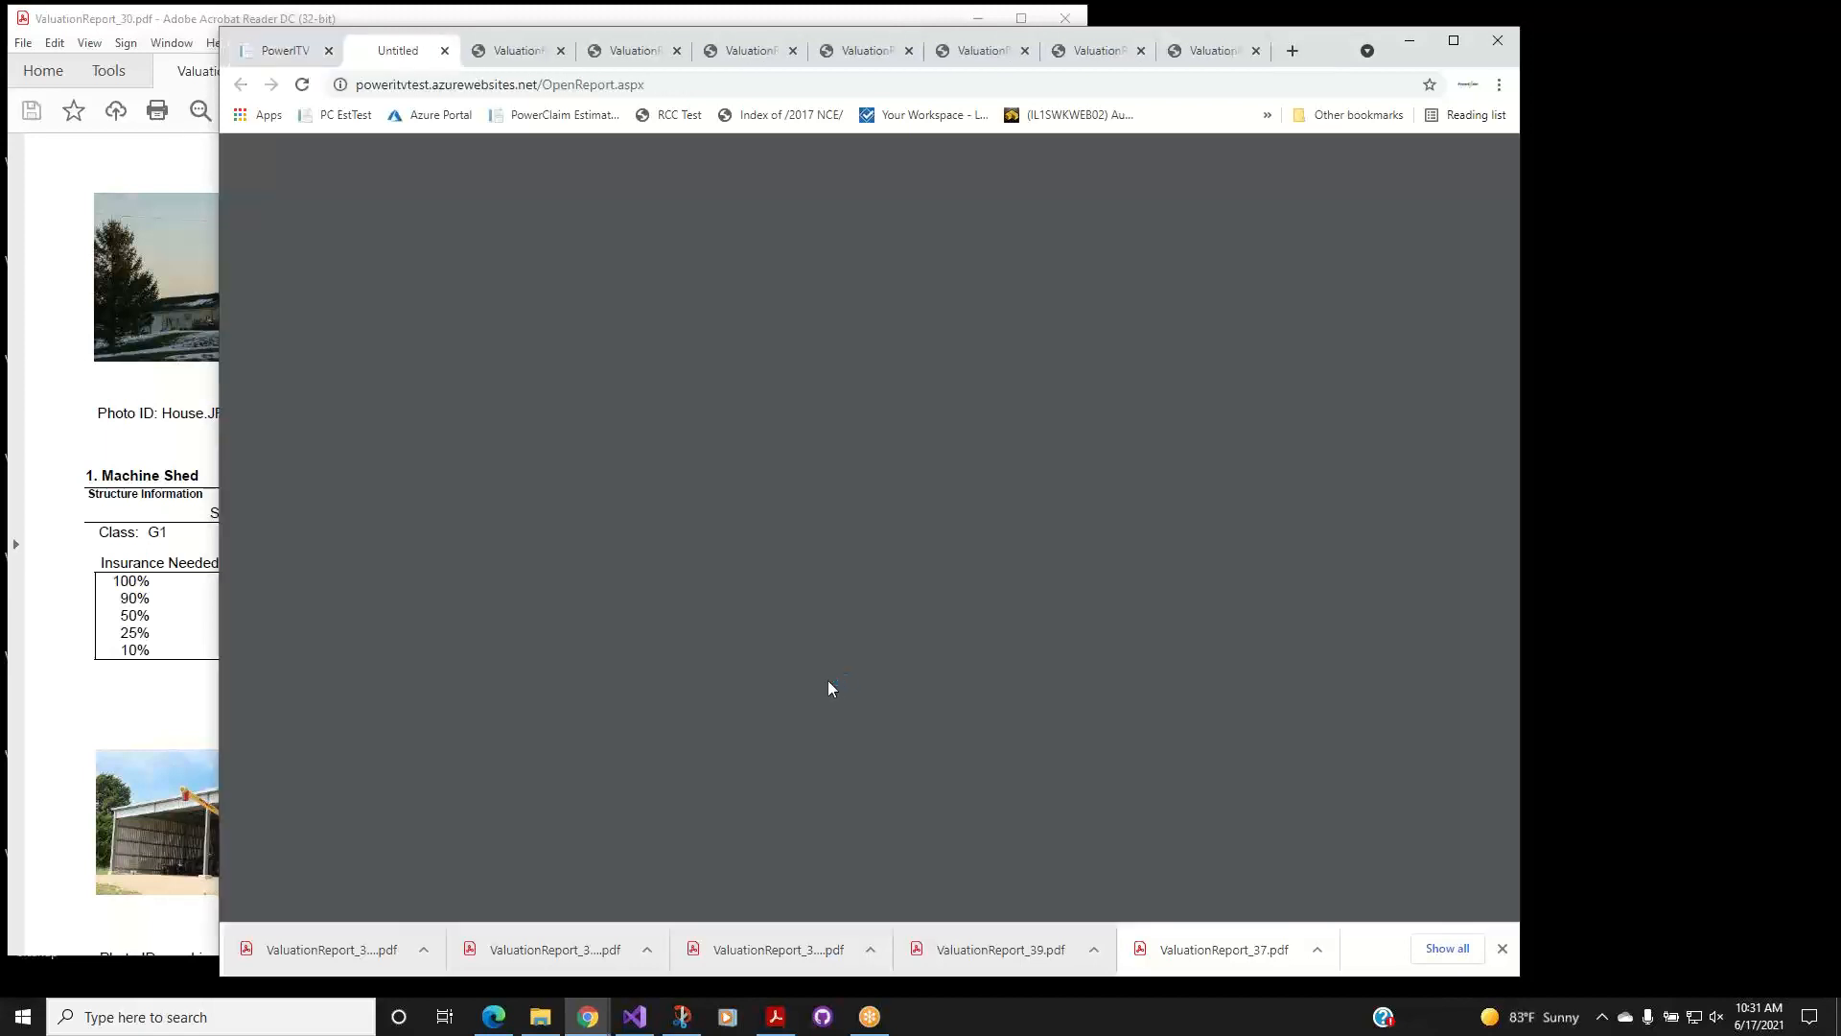
left_click(978, 509)
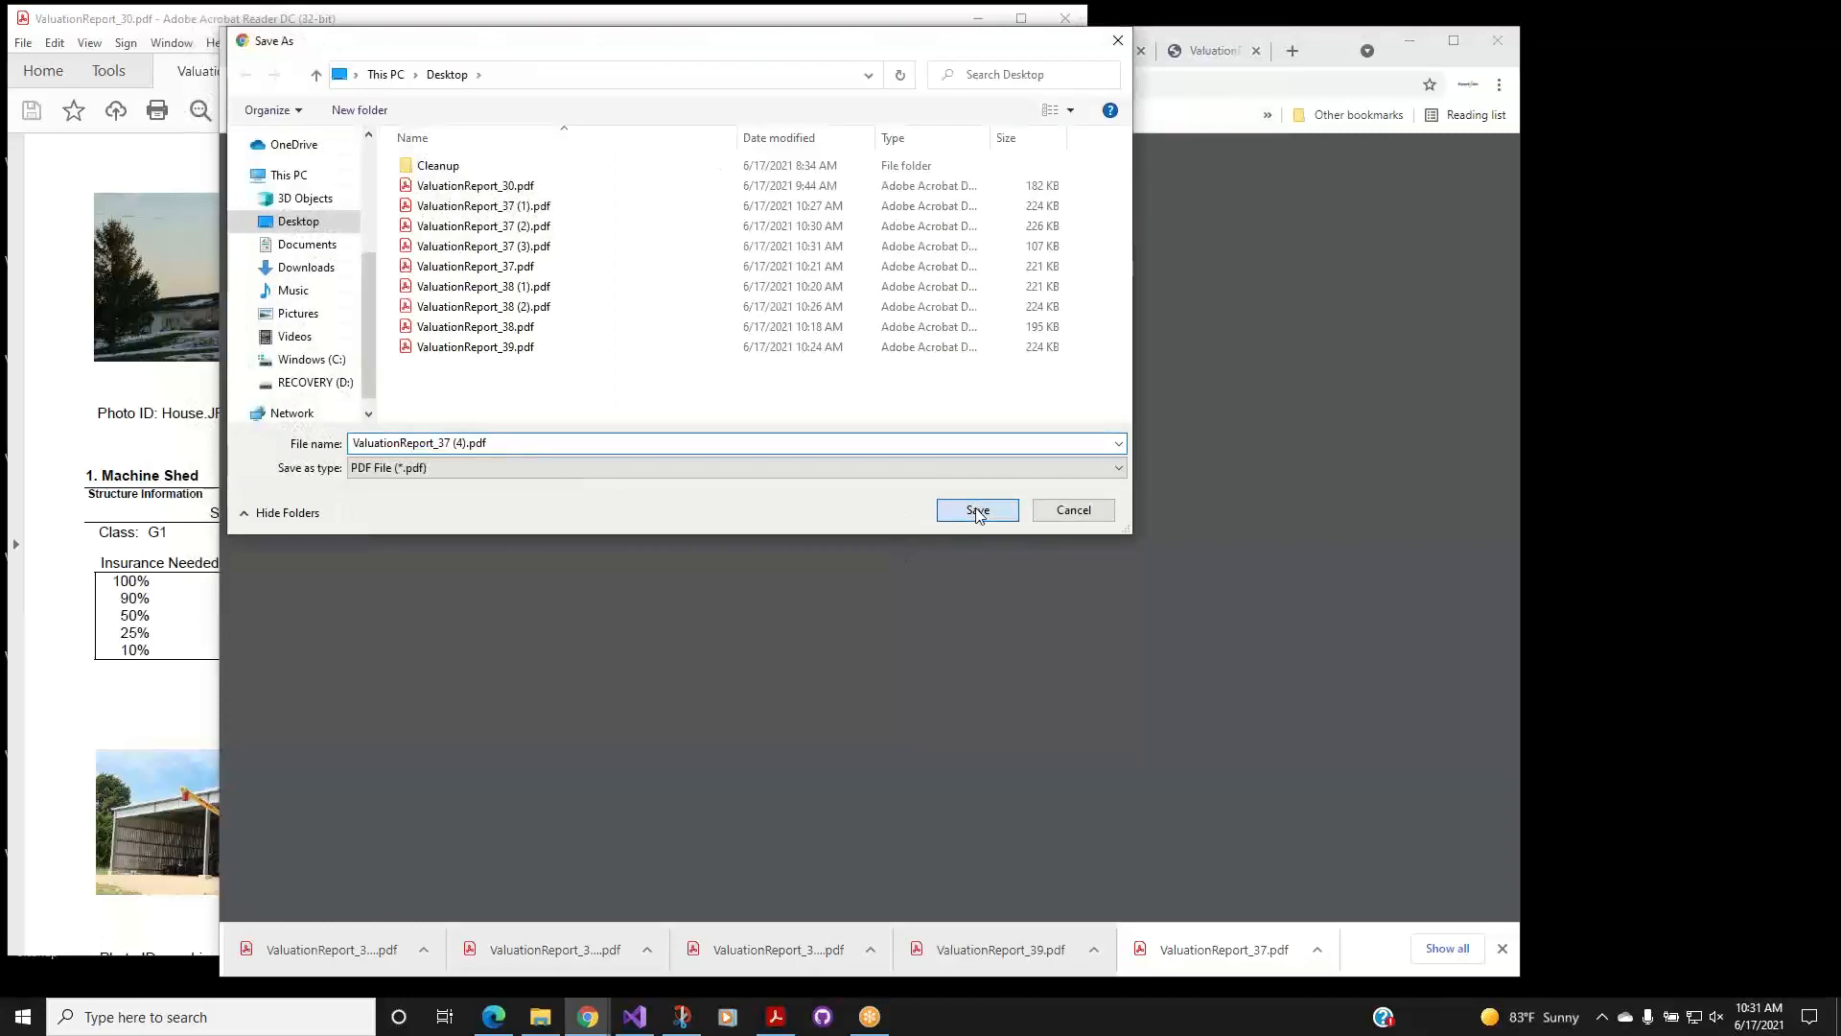
left_click(336, 951)
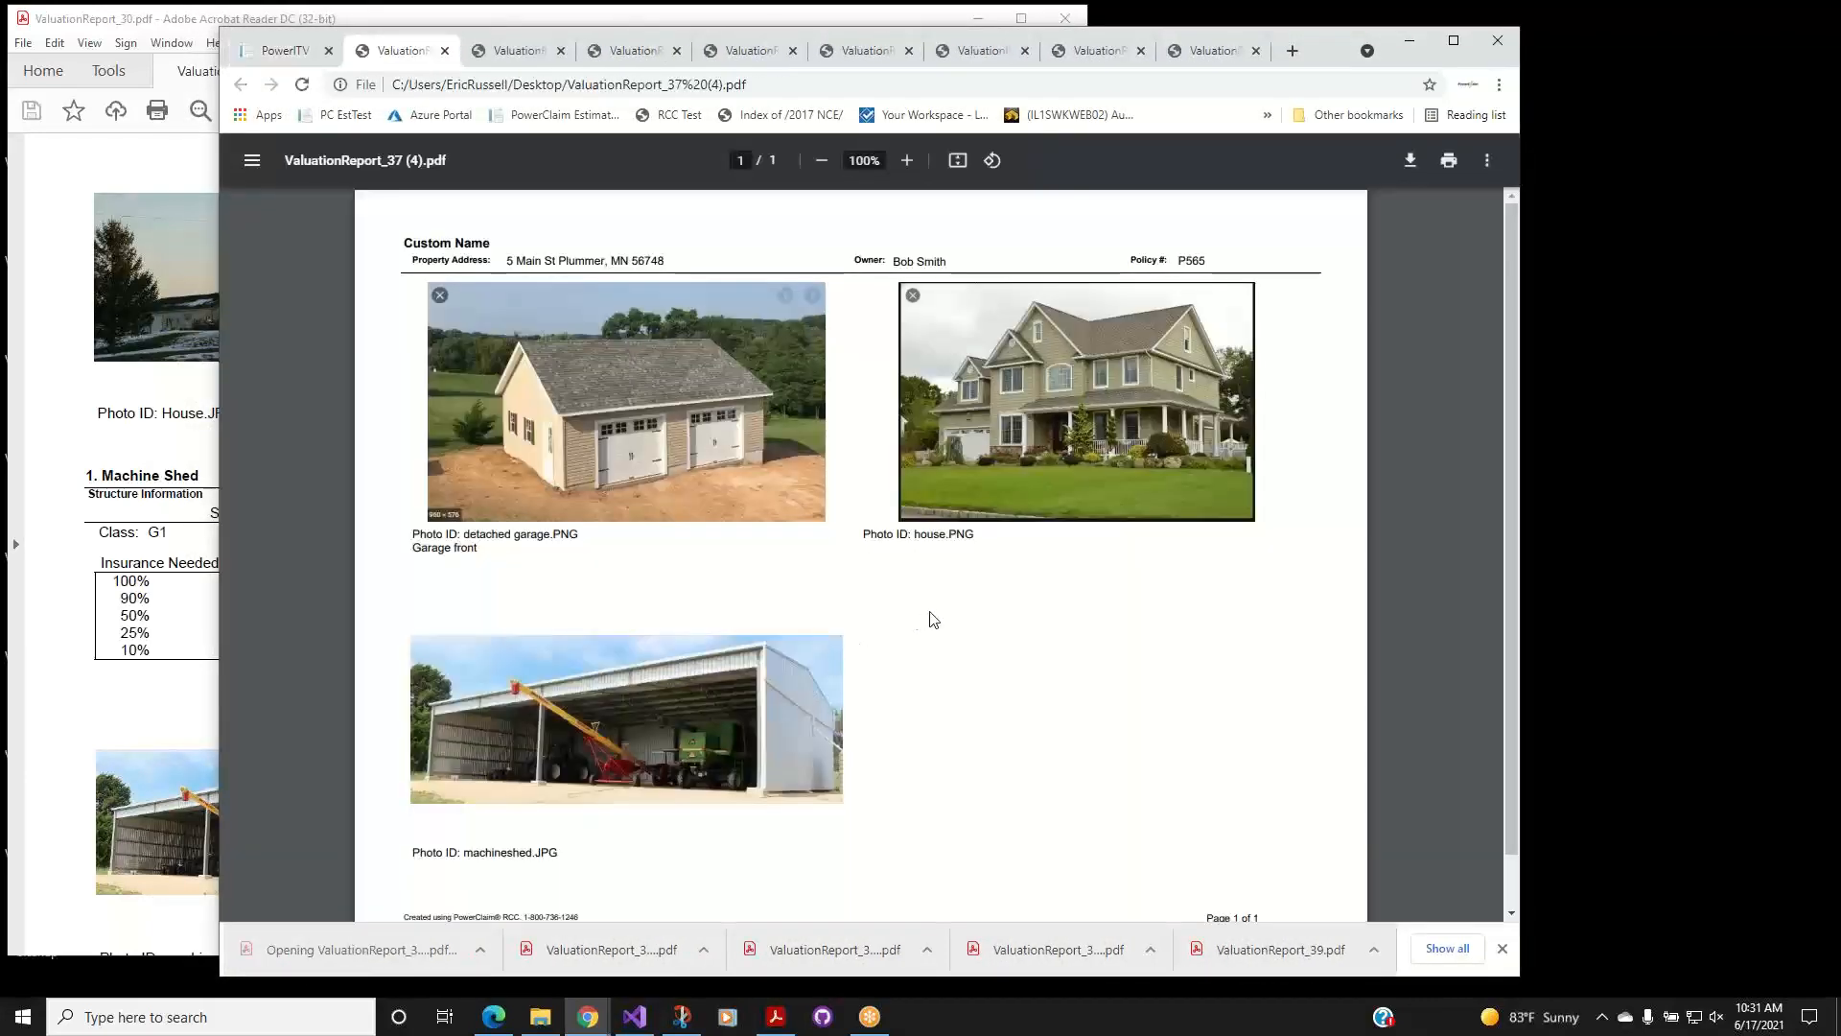
scroll(949, 616, "down", 1)
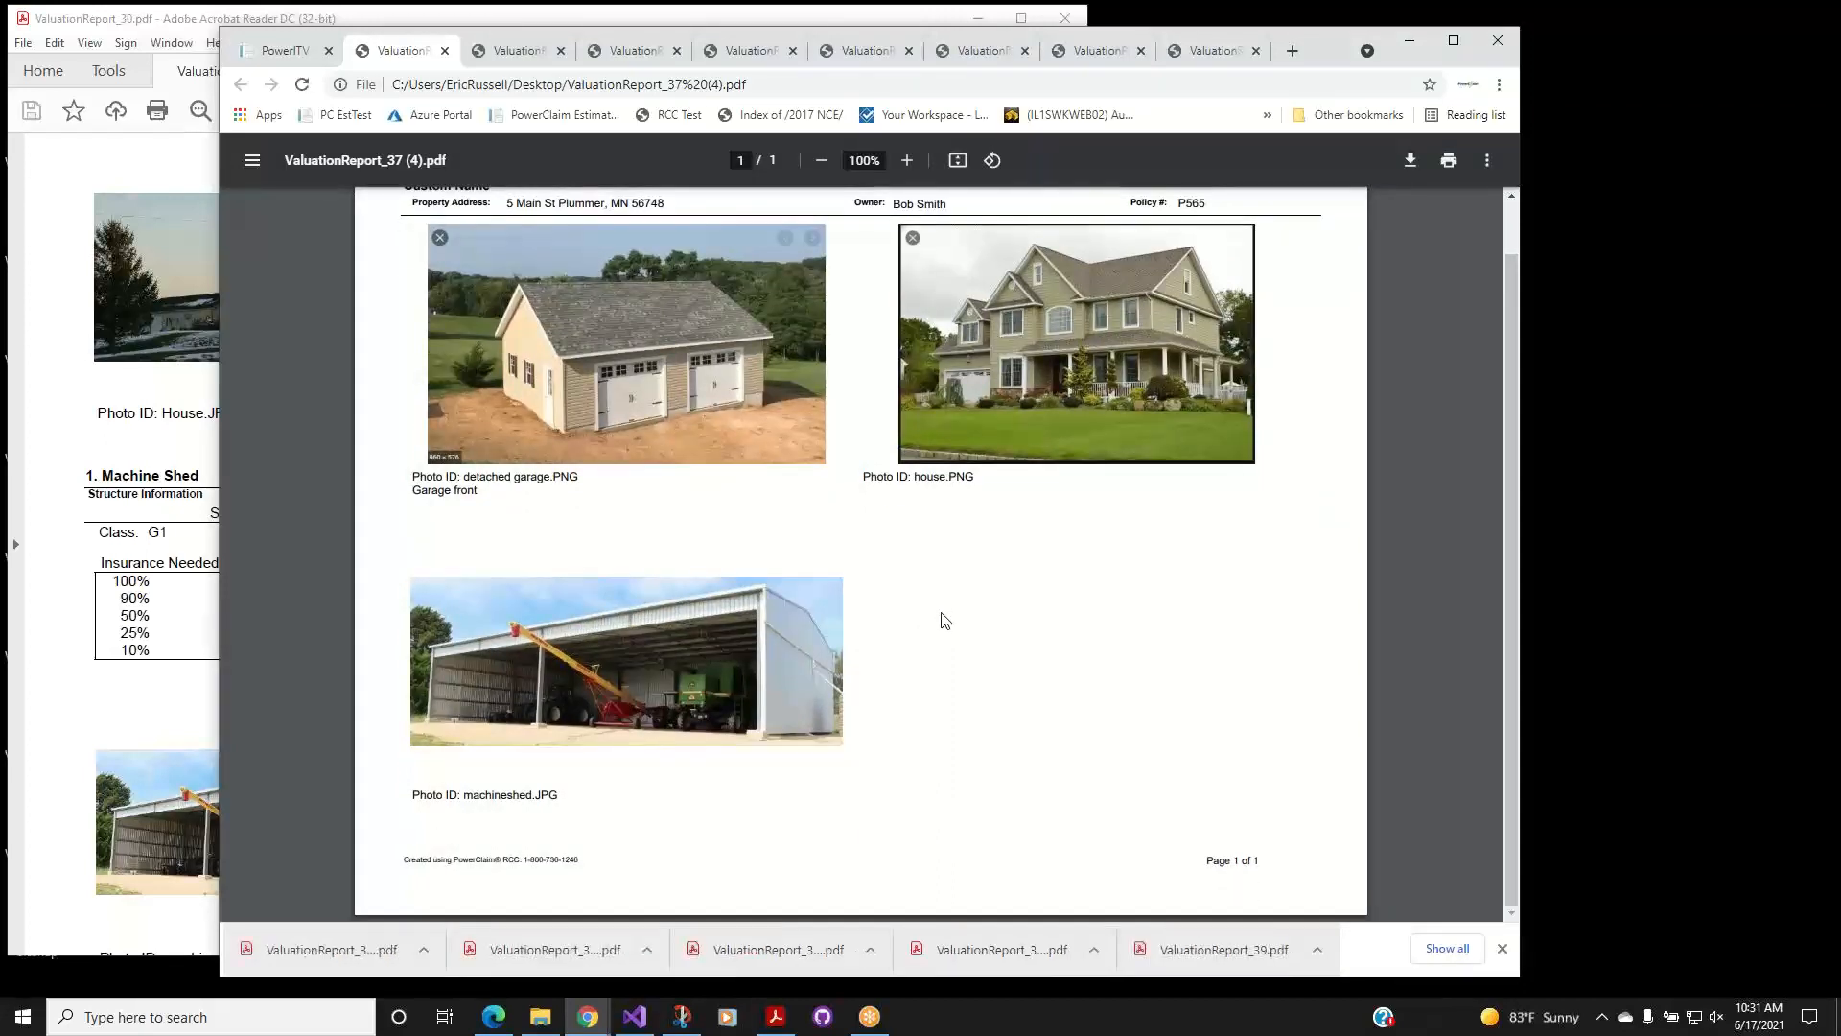
scroll(947, 618, "up", 1)
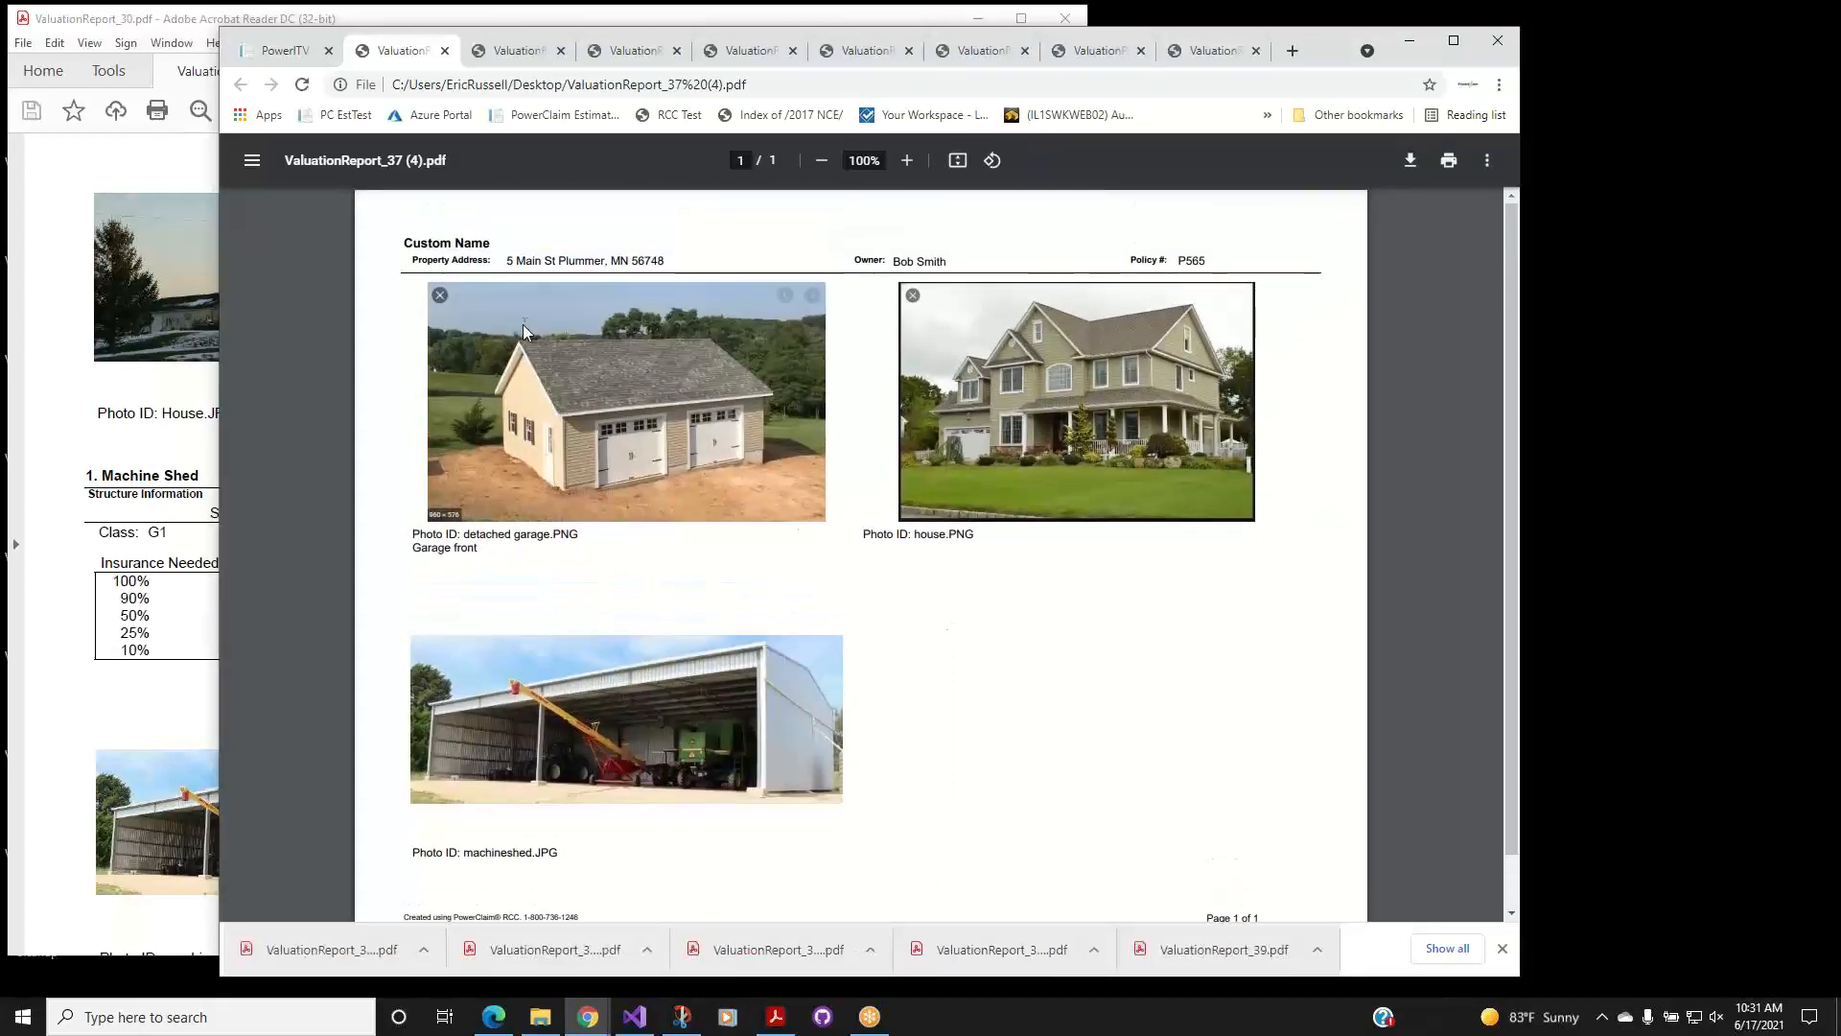
Open the form for emailing the report, fill in the recipient's e-mail, and return to the valuation without sending.
left_click(287, 51)
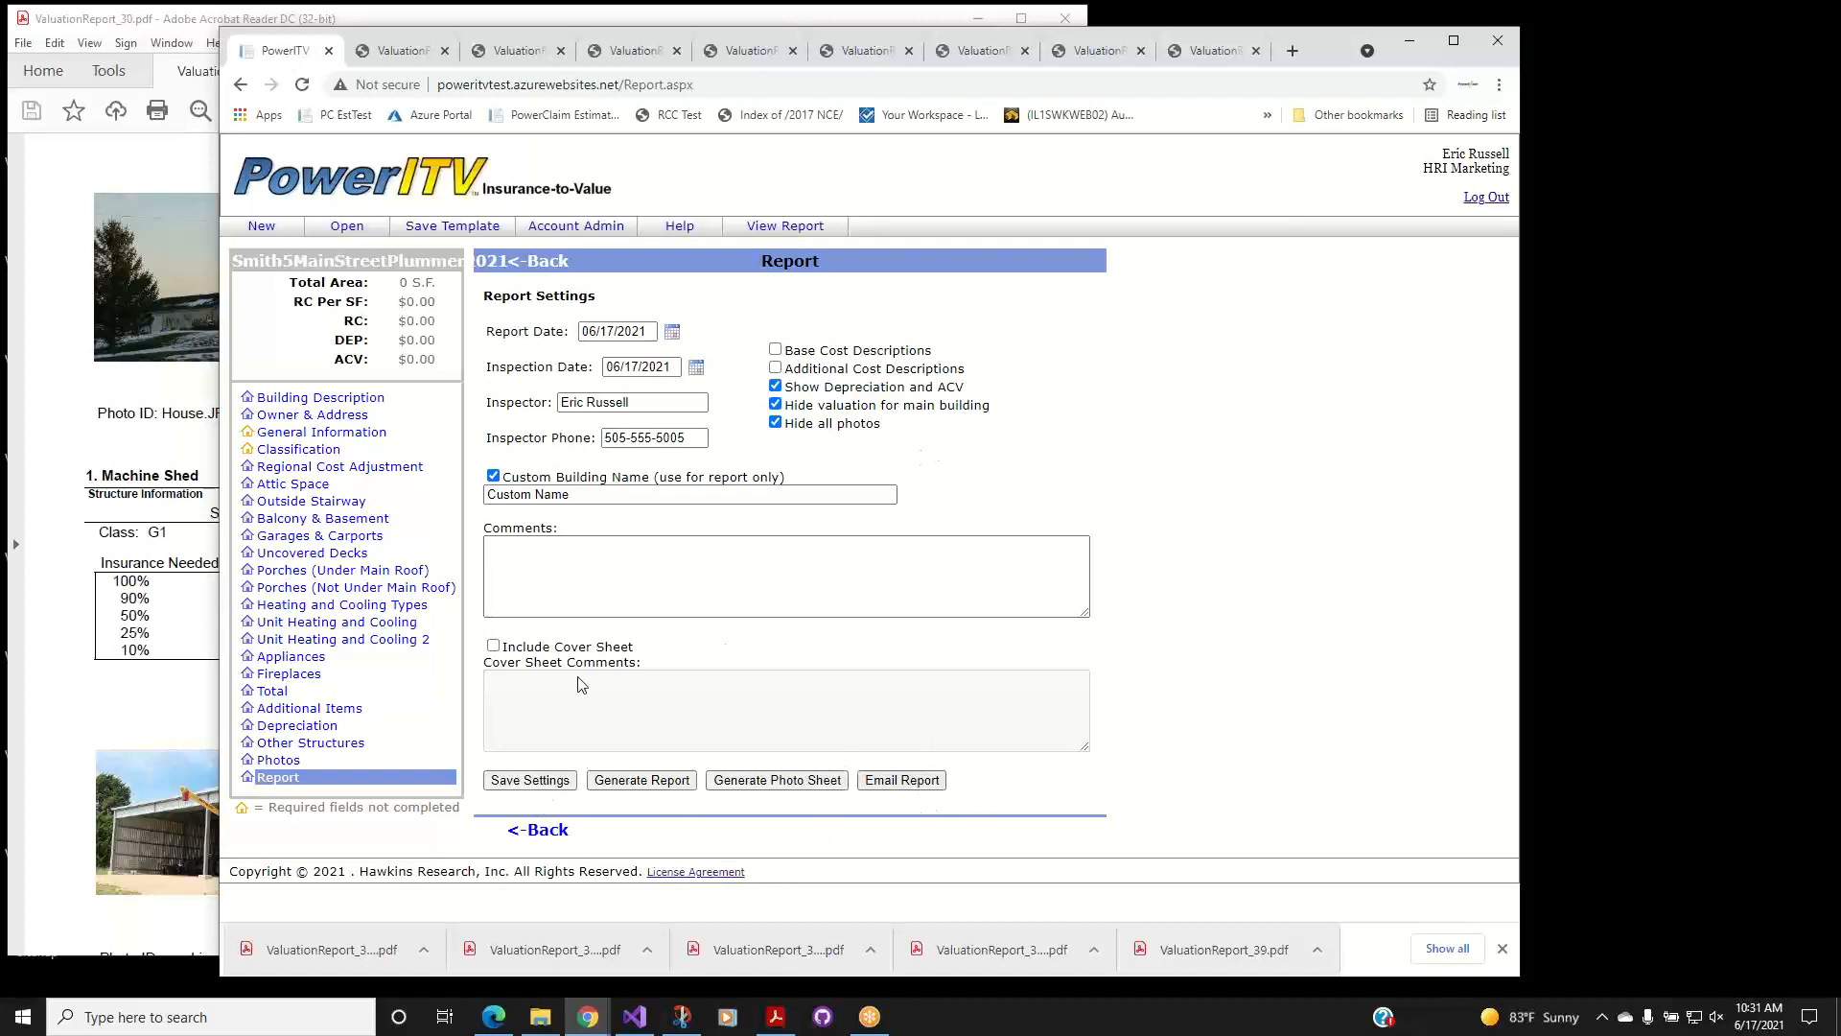
left_click(906, 781)
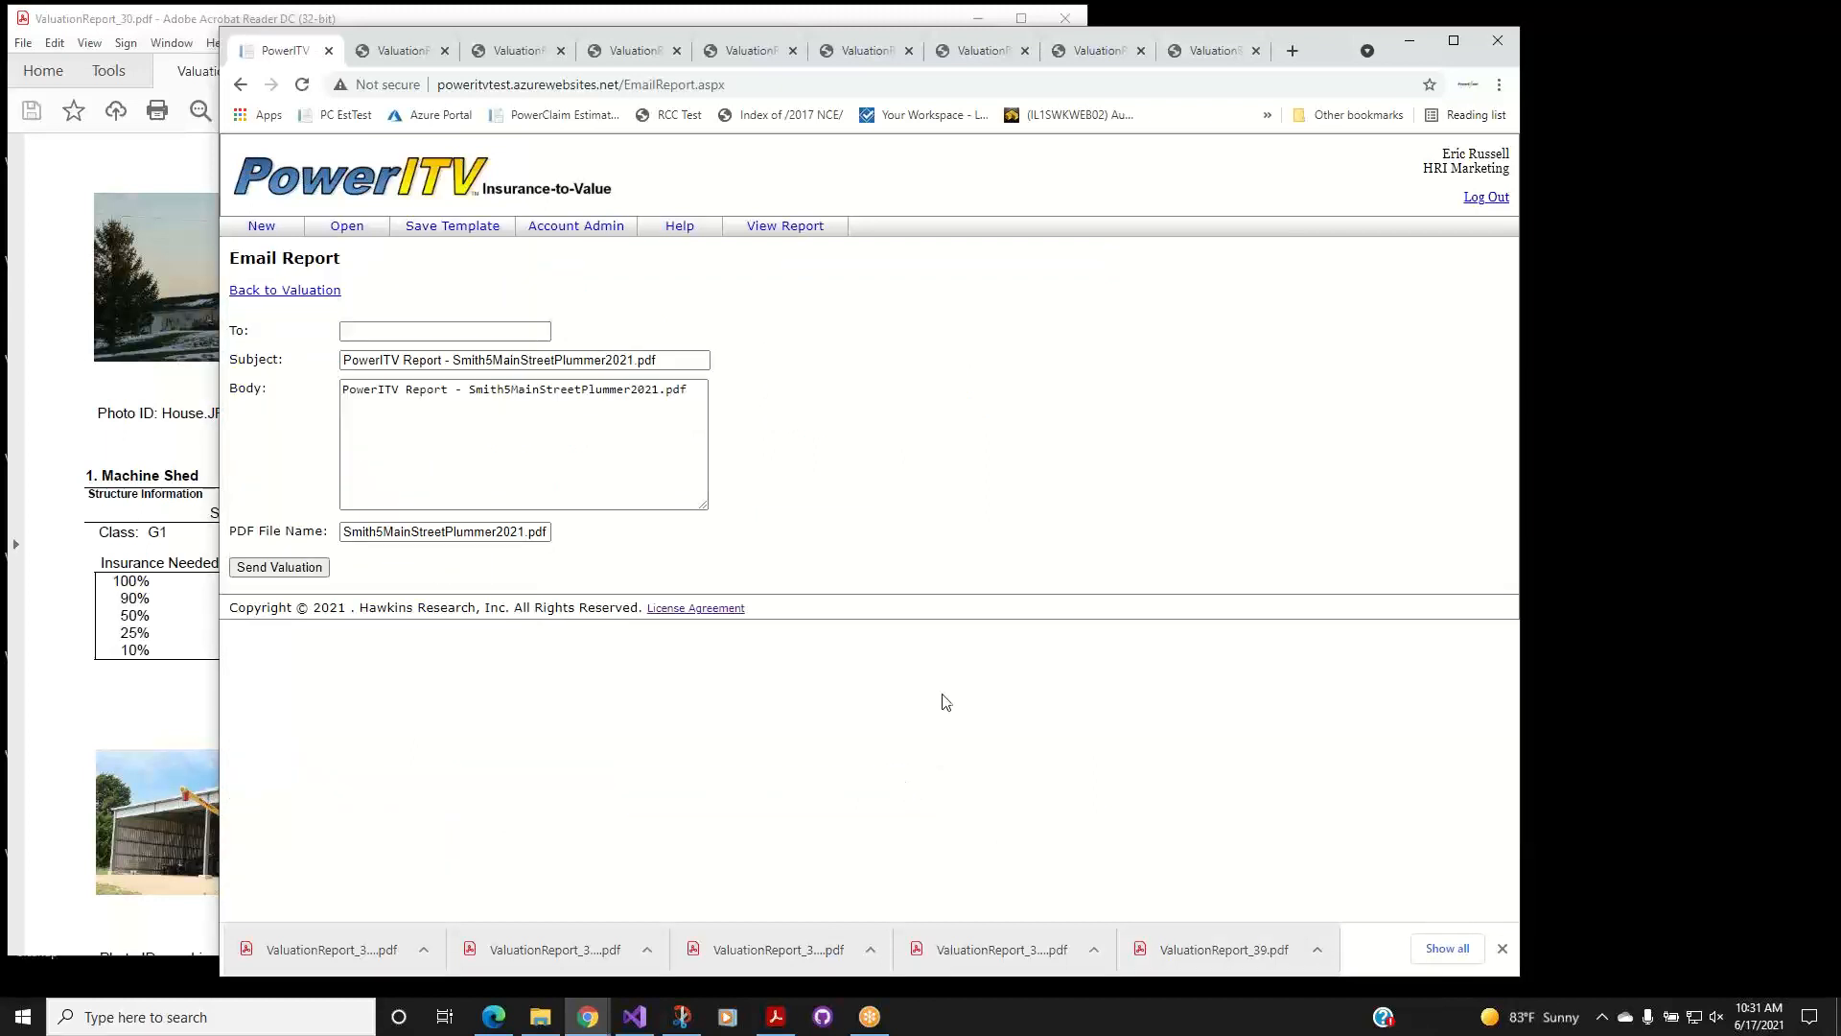
left_click(419, 333)
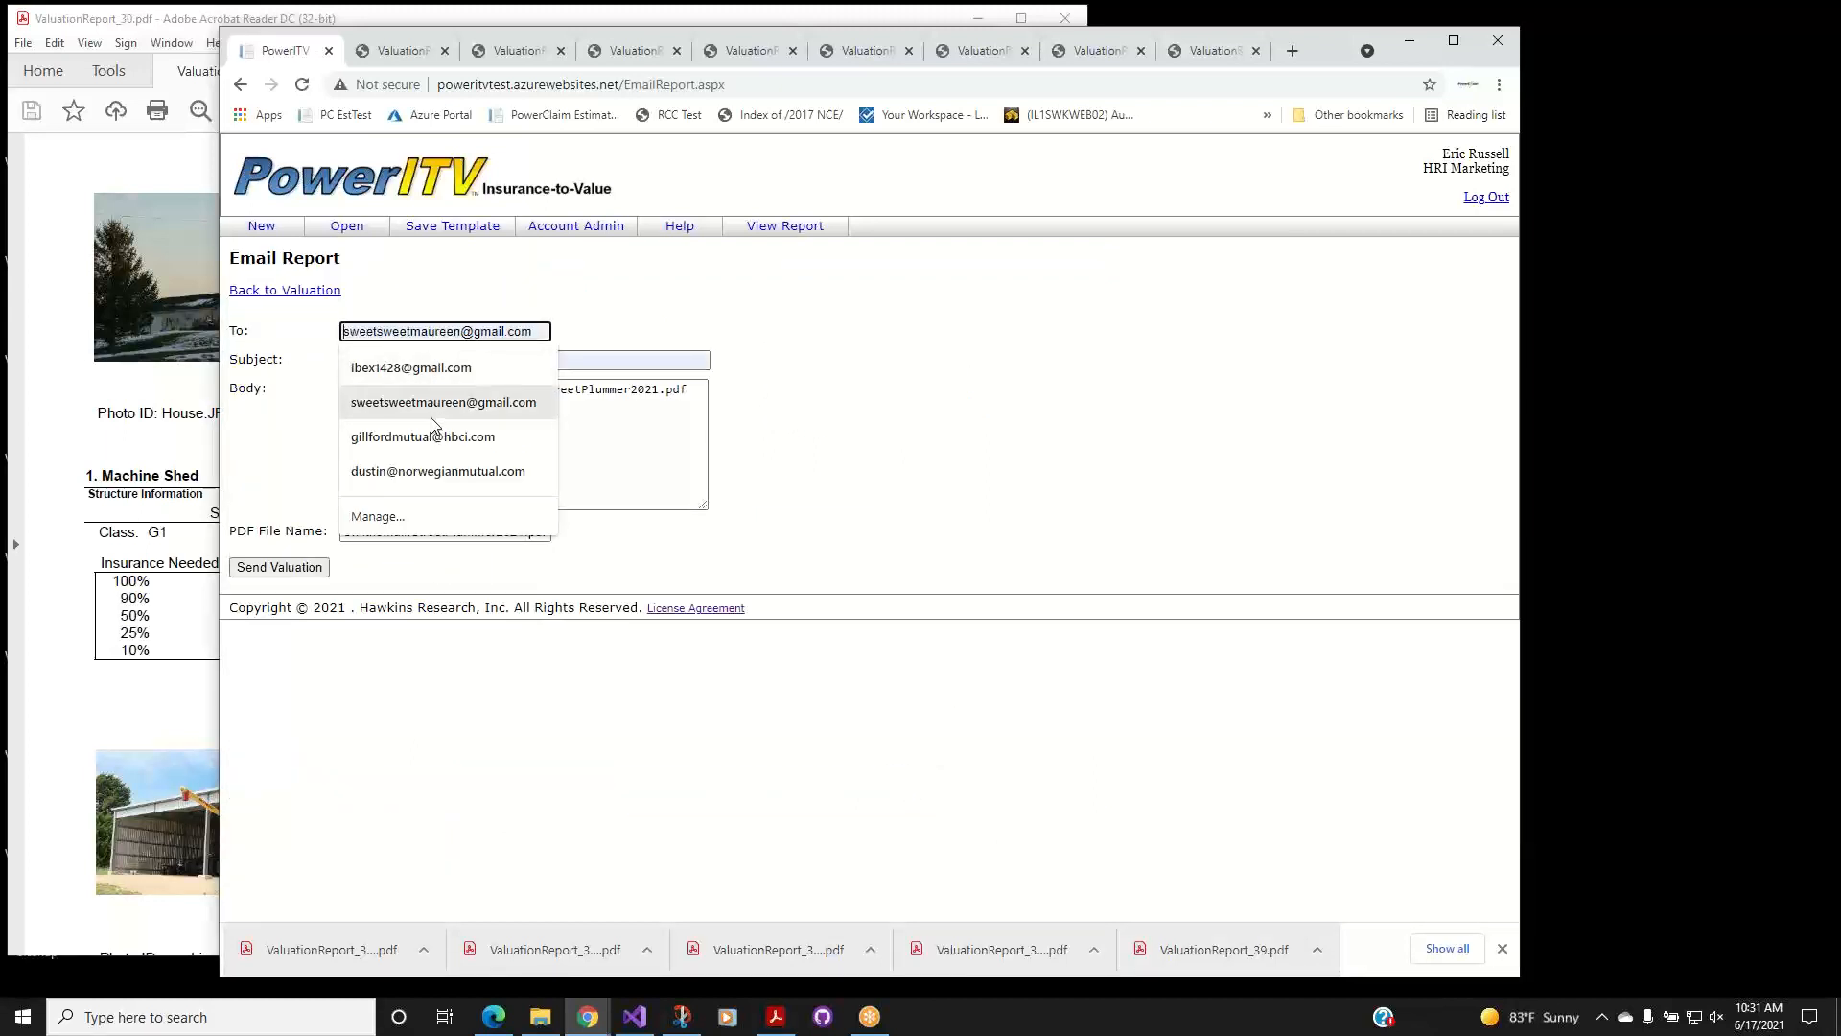
left_click(401, 367)
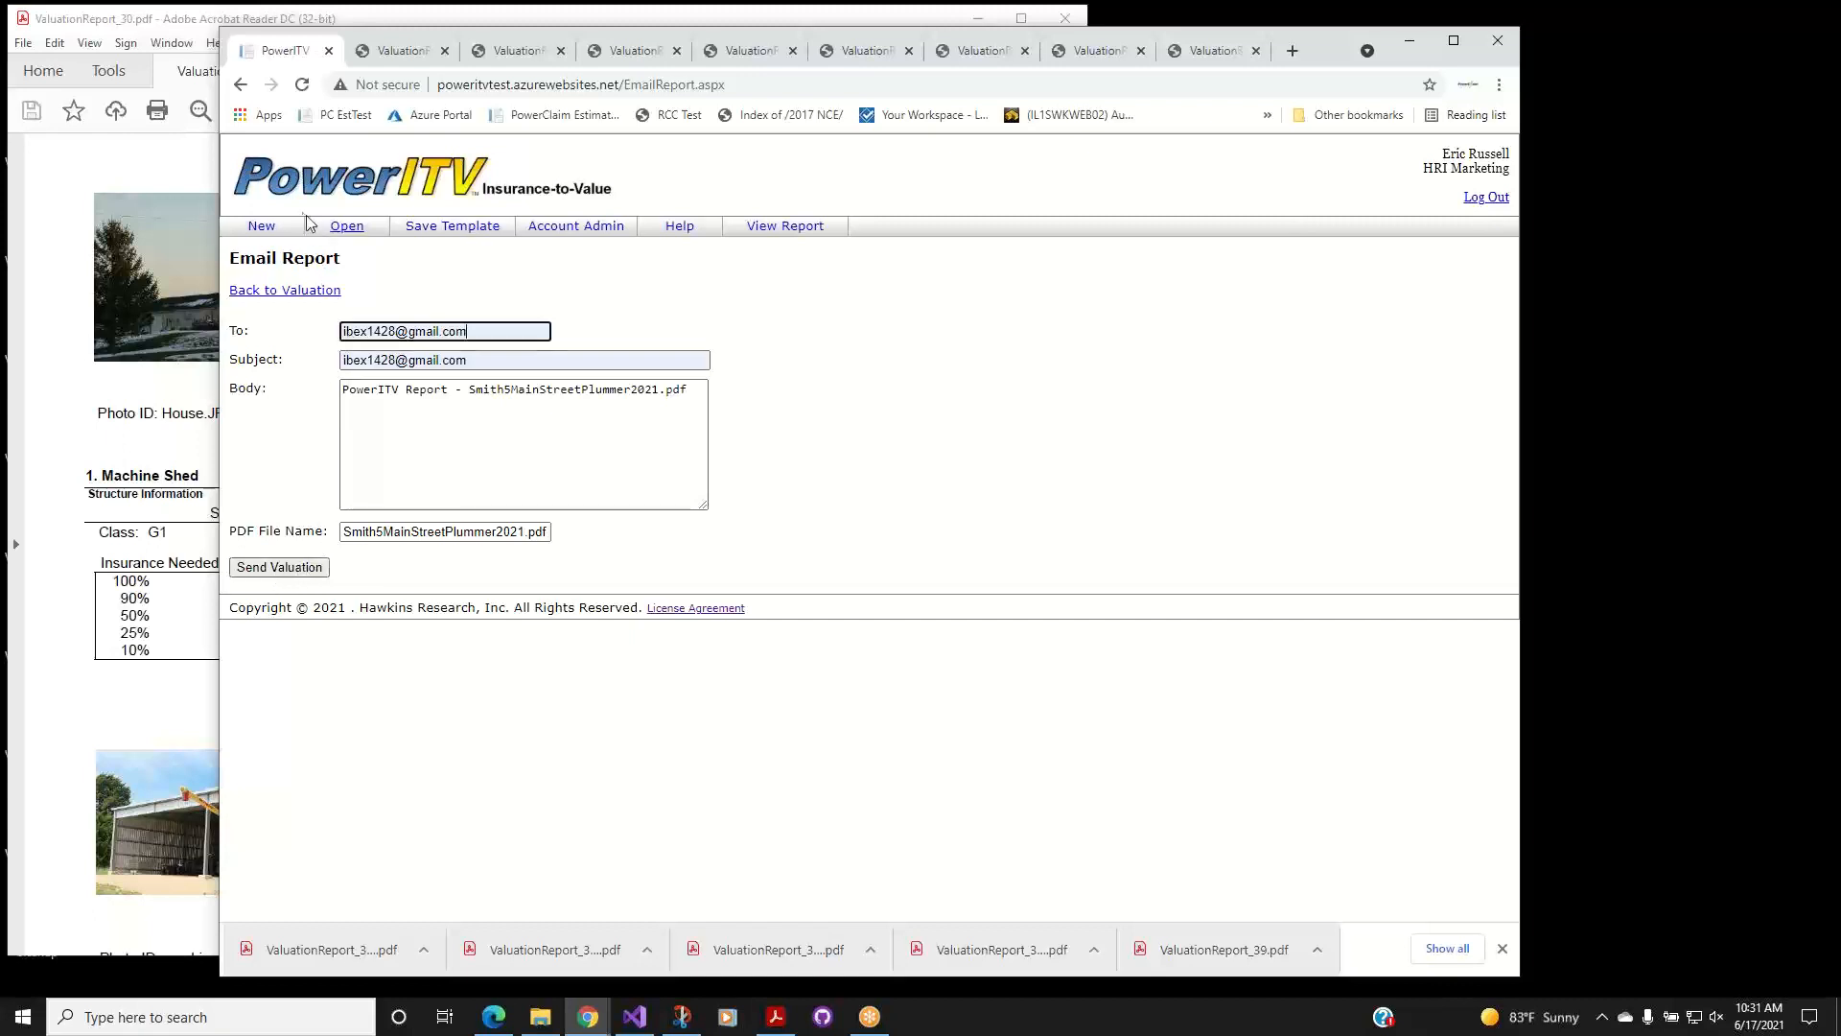
left_click(302, 290)
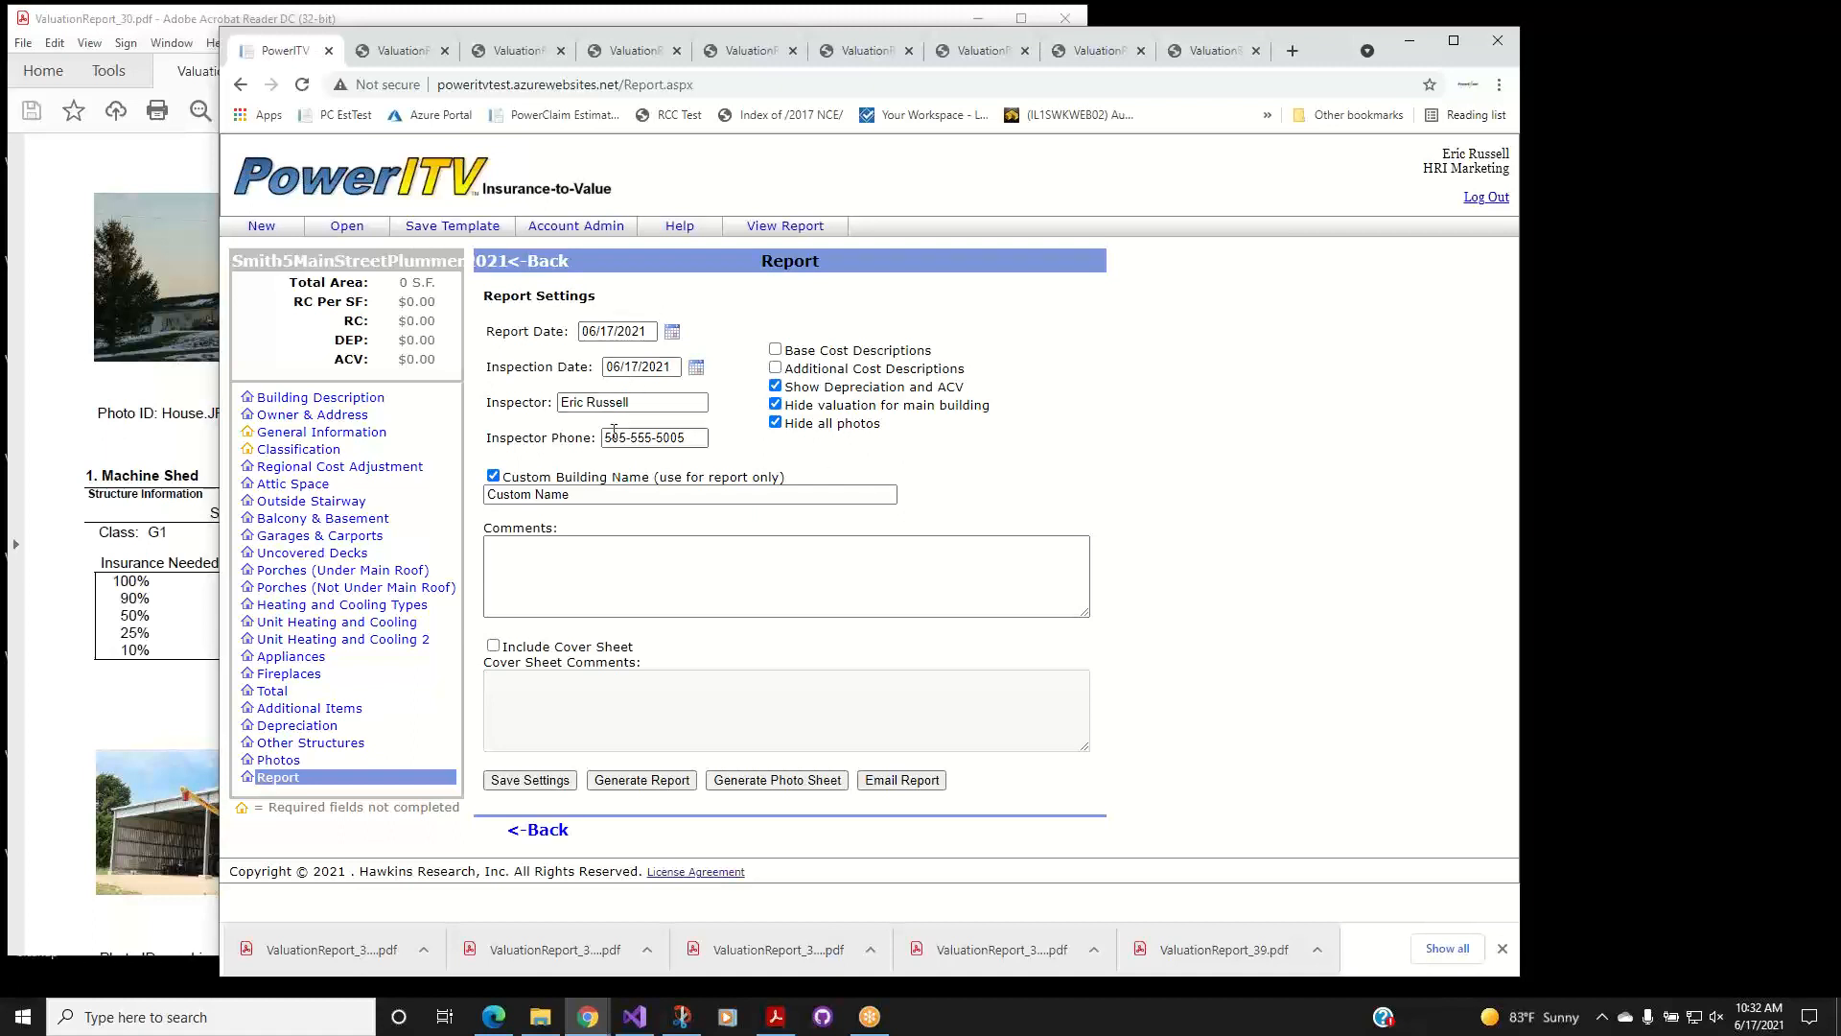
Include a cover sheet in the report with the comment "These are my cover sheet comments.".
left_click(494, 647)
left_click(571, 687)
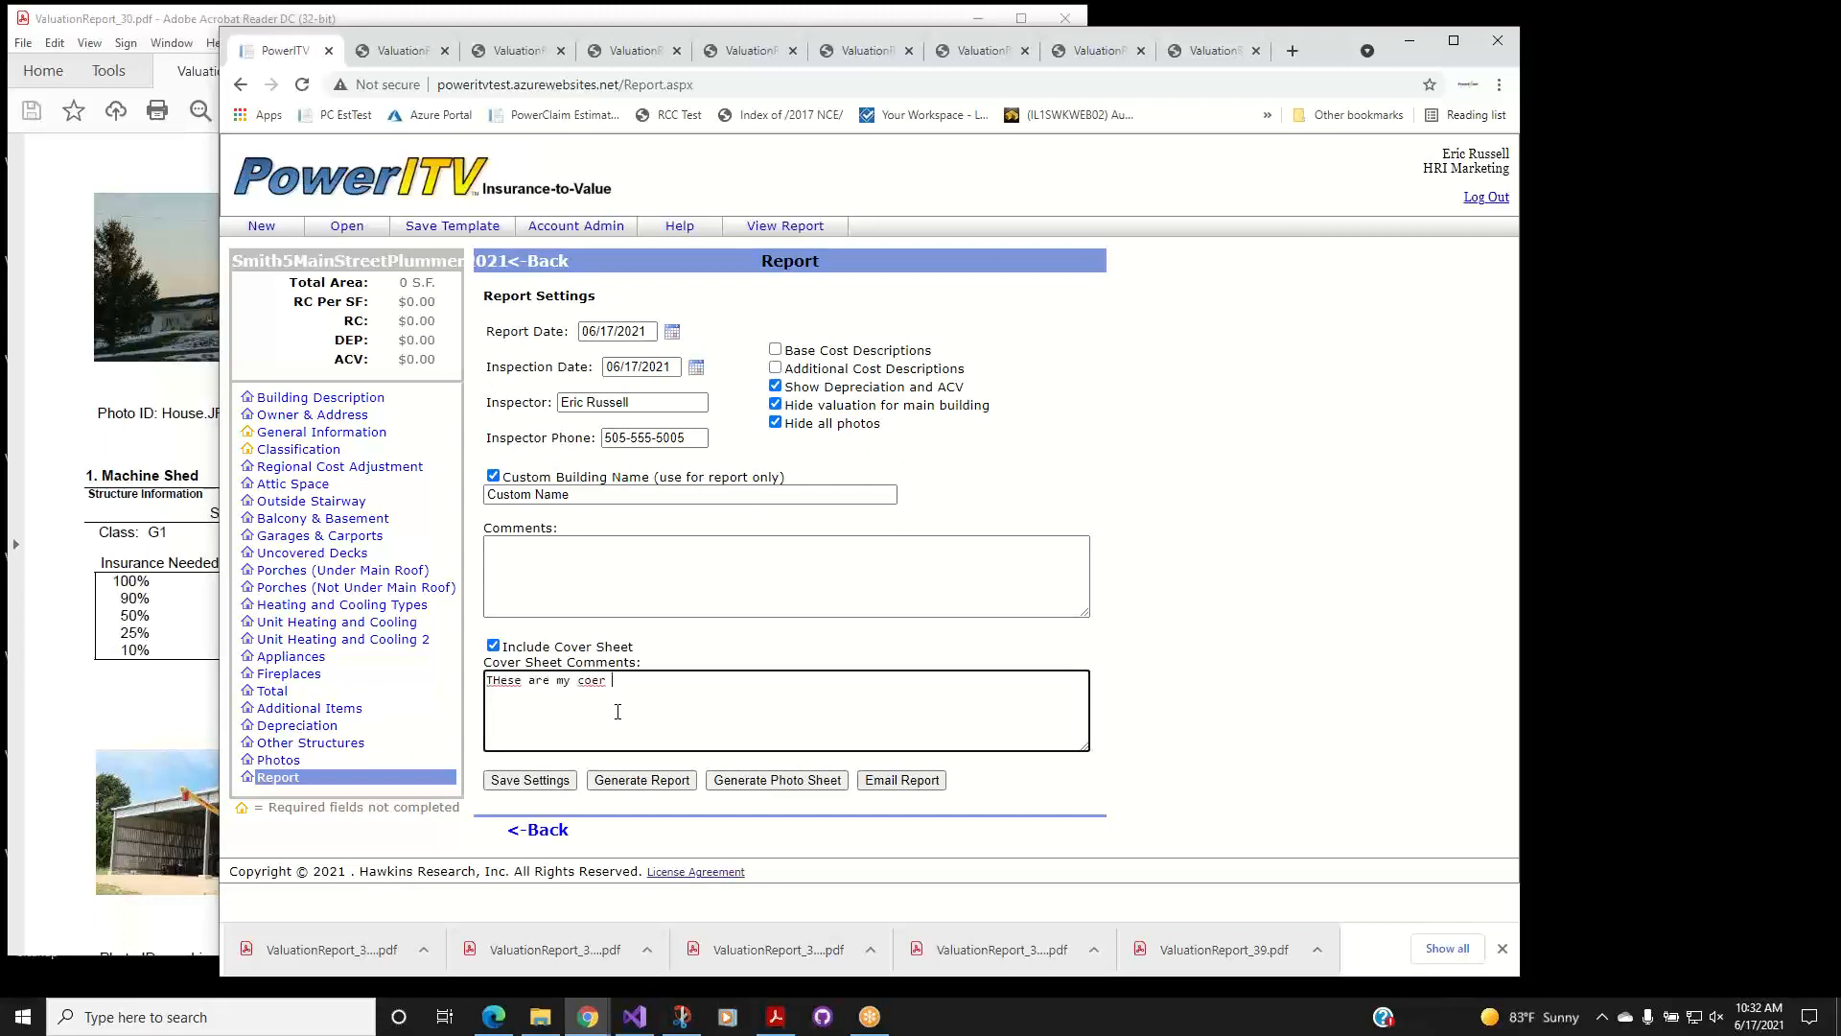
key("BackSpace")
type("ver sheet comments.")
left_click_drag(503, 687, 493, 682)
type("h")
Generate the report as ValuationReport_37 (5).pdf and check its cover sheet and the valuation page.
left_click(647, 787)
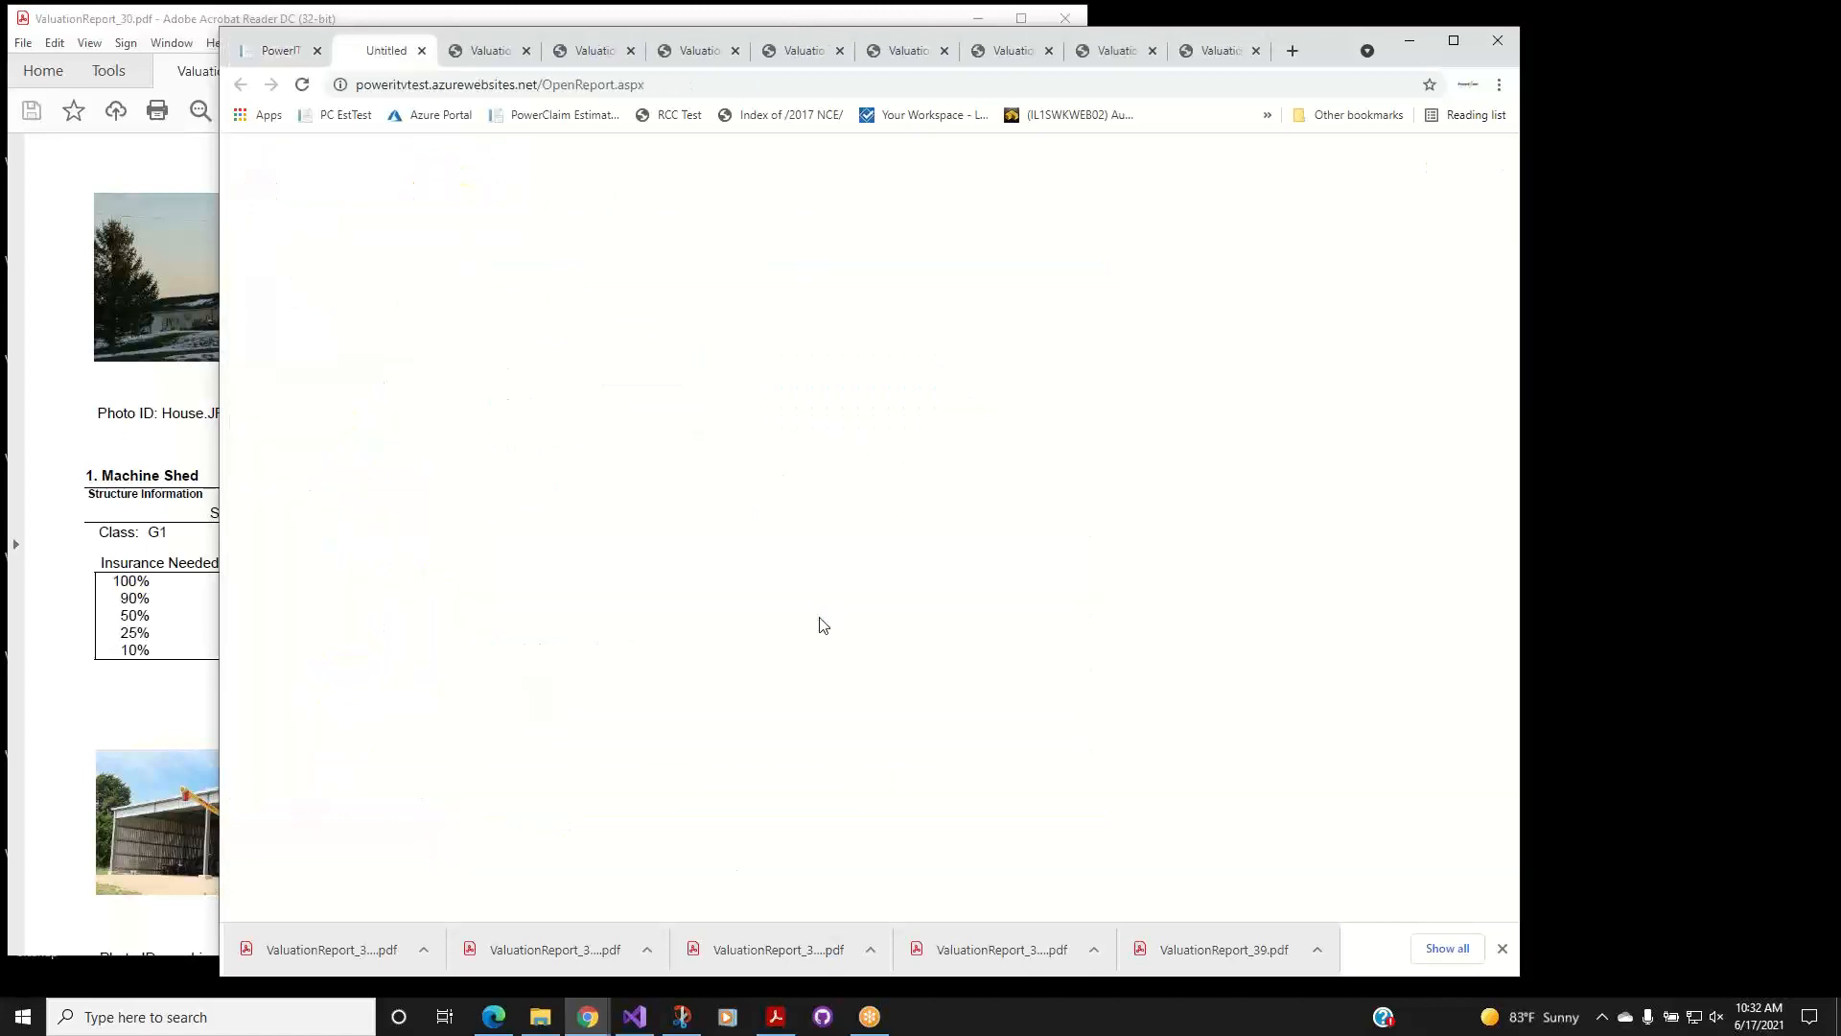
left_click(973, 511)
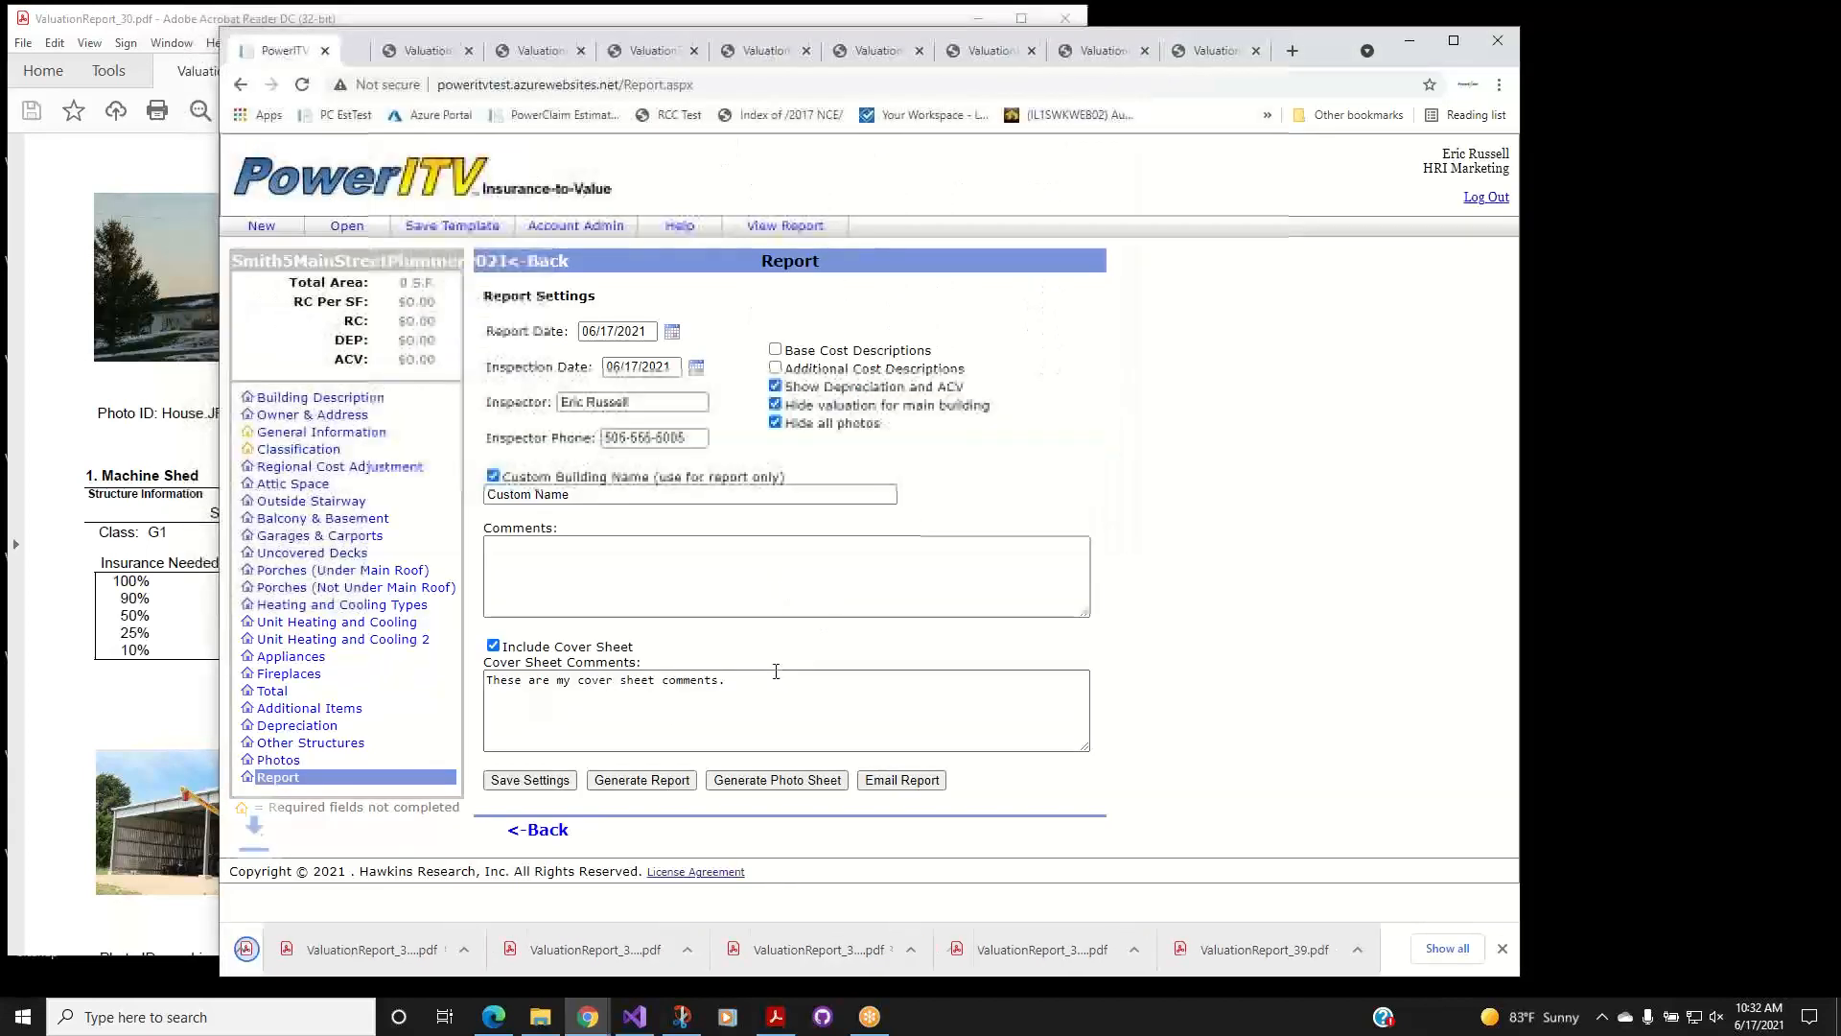
left_click(326, 951)
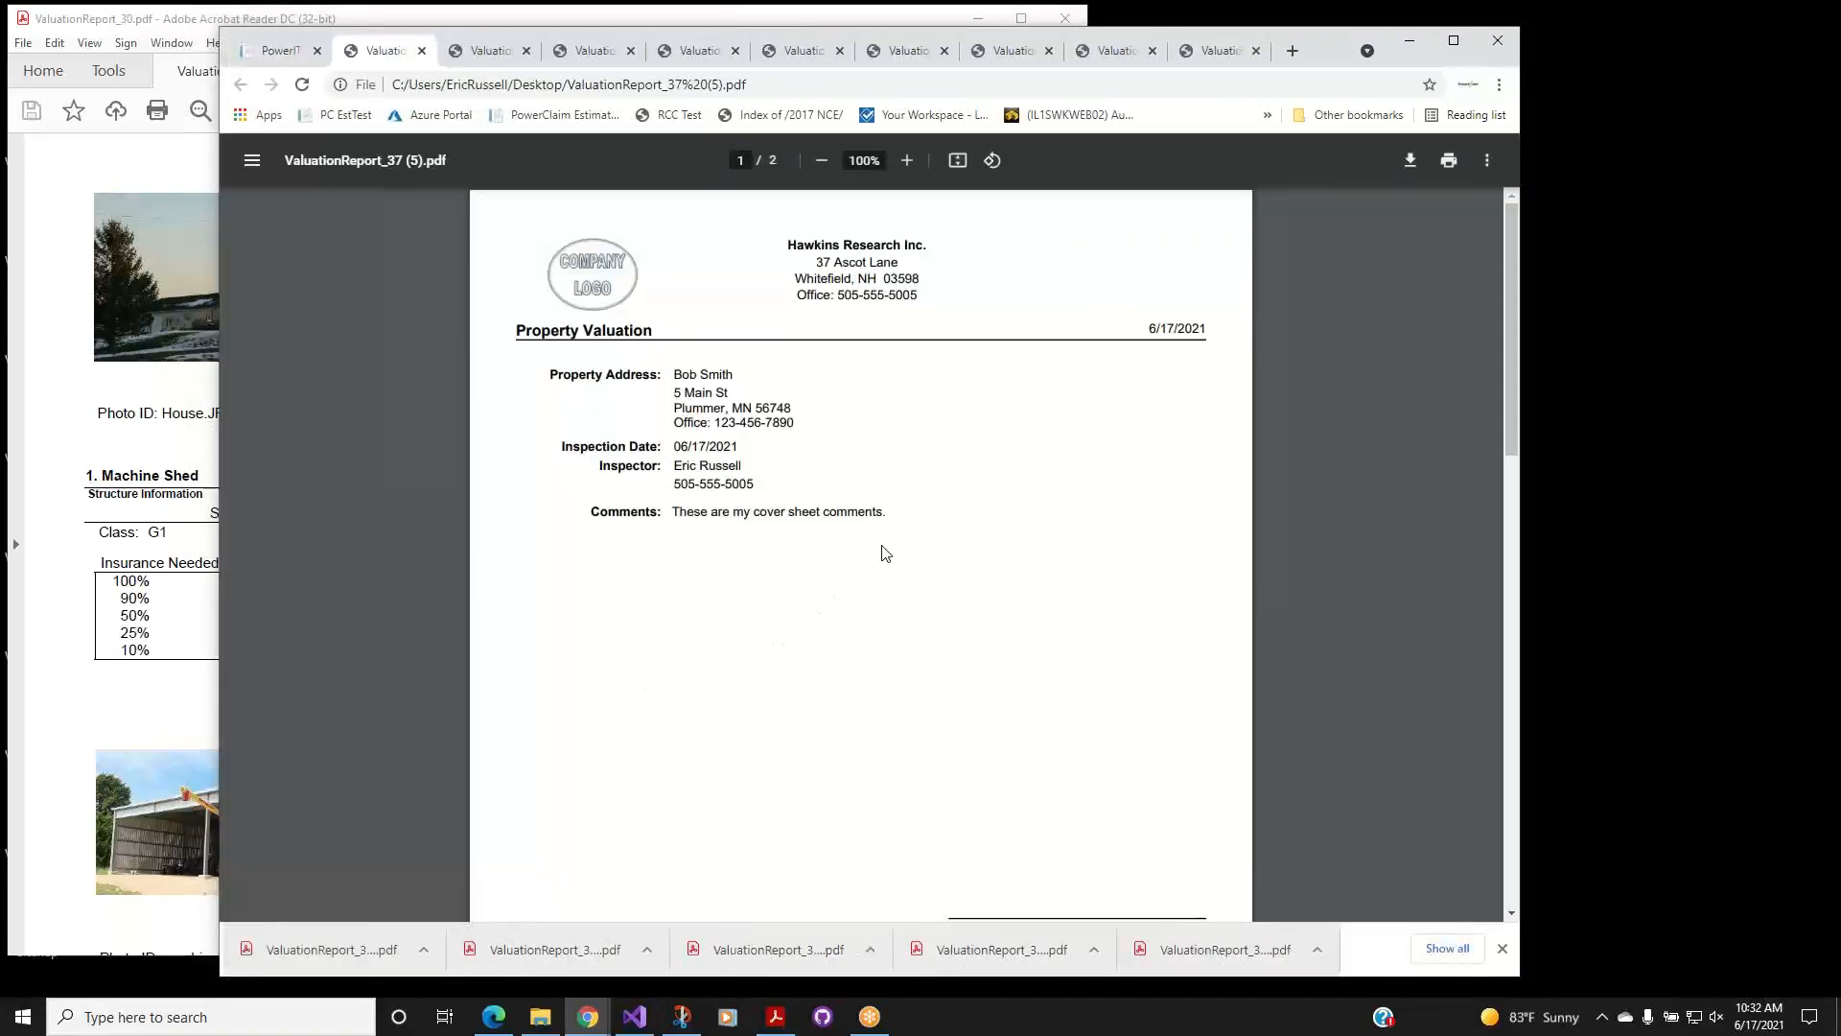
scroll(885, 554, "down", 1)
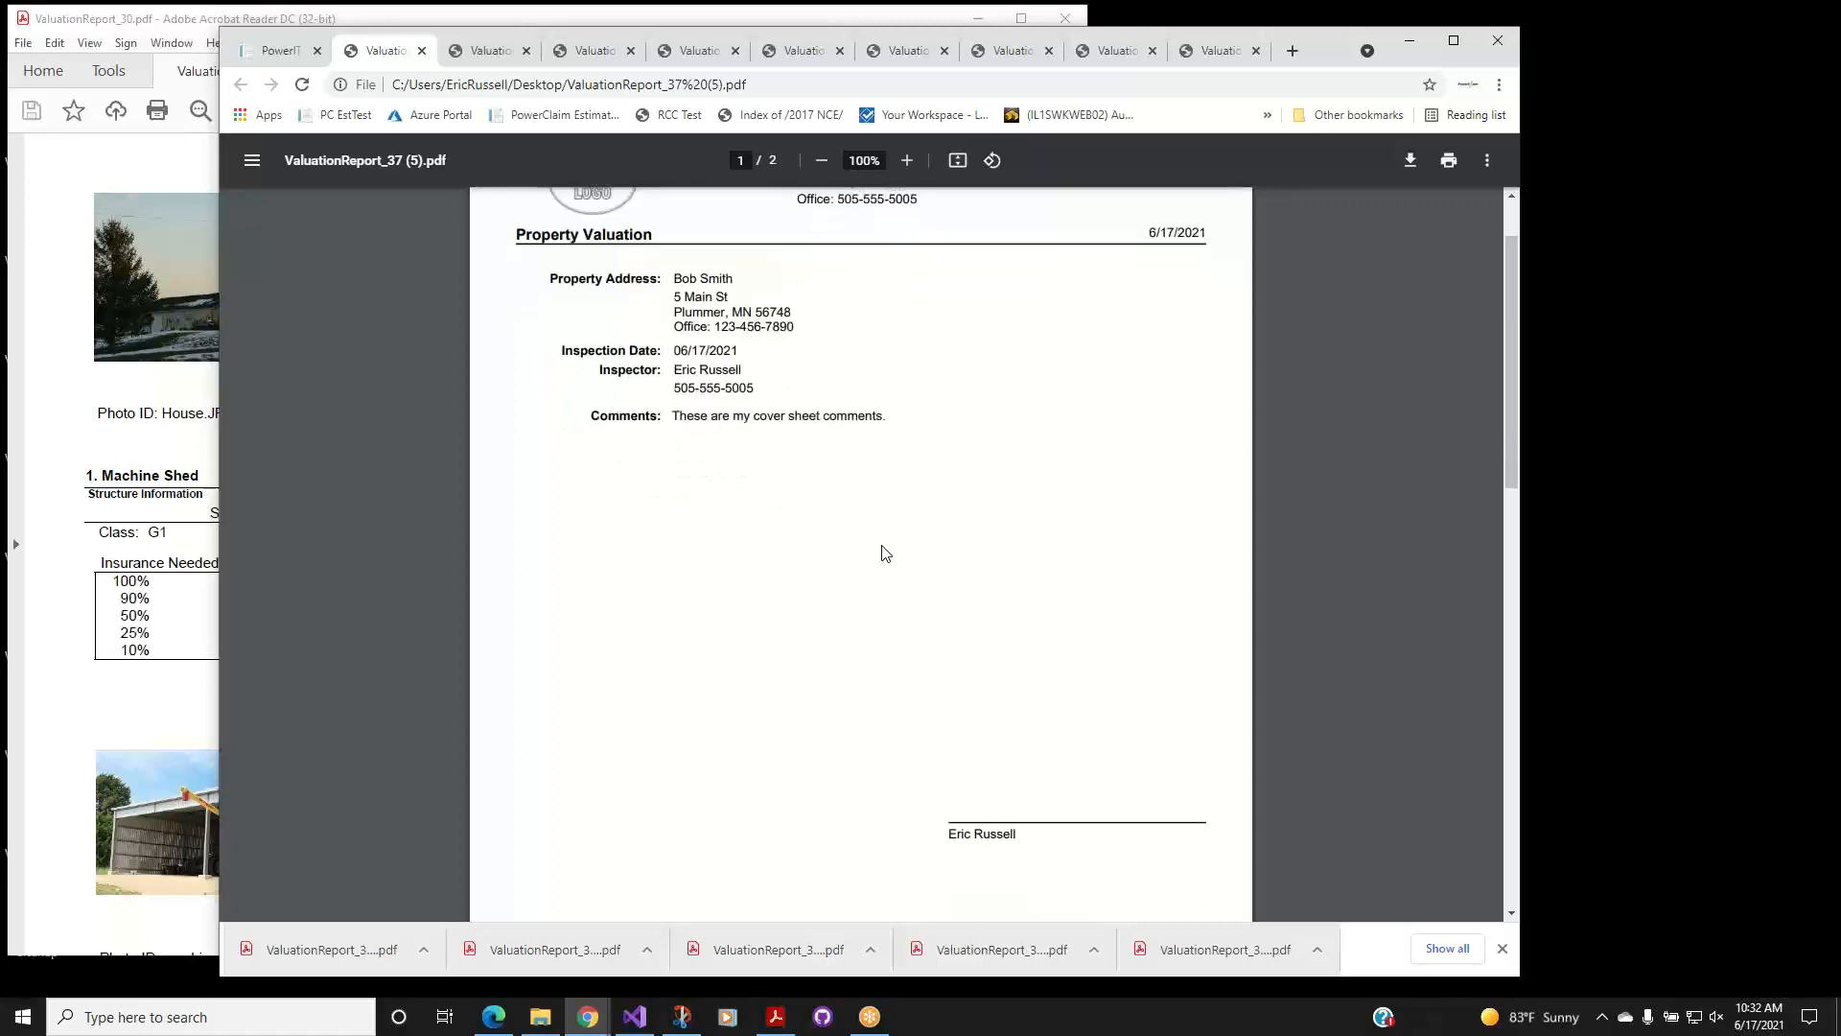
scroll(886, 554, "down", 5)
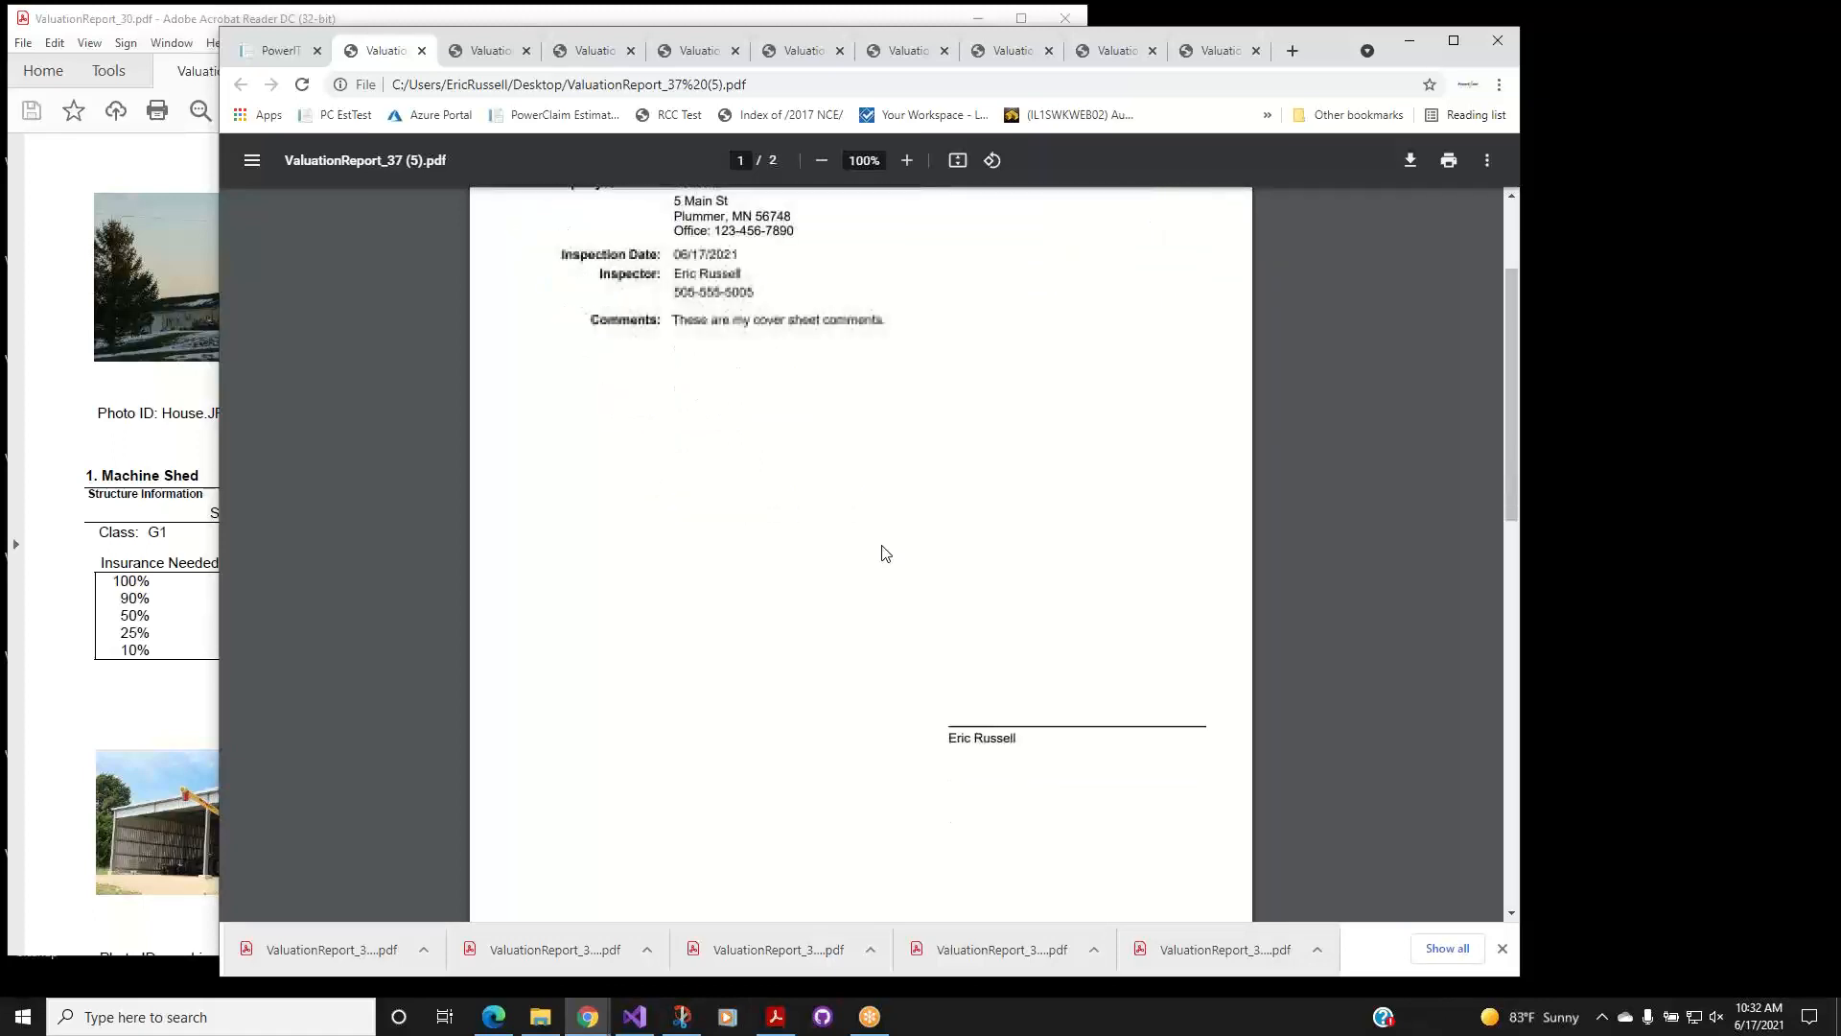
scroll(885, 554, "down", 10)
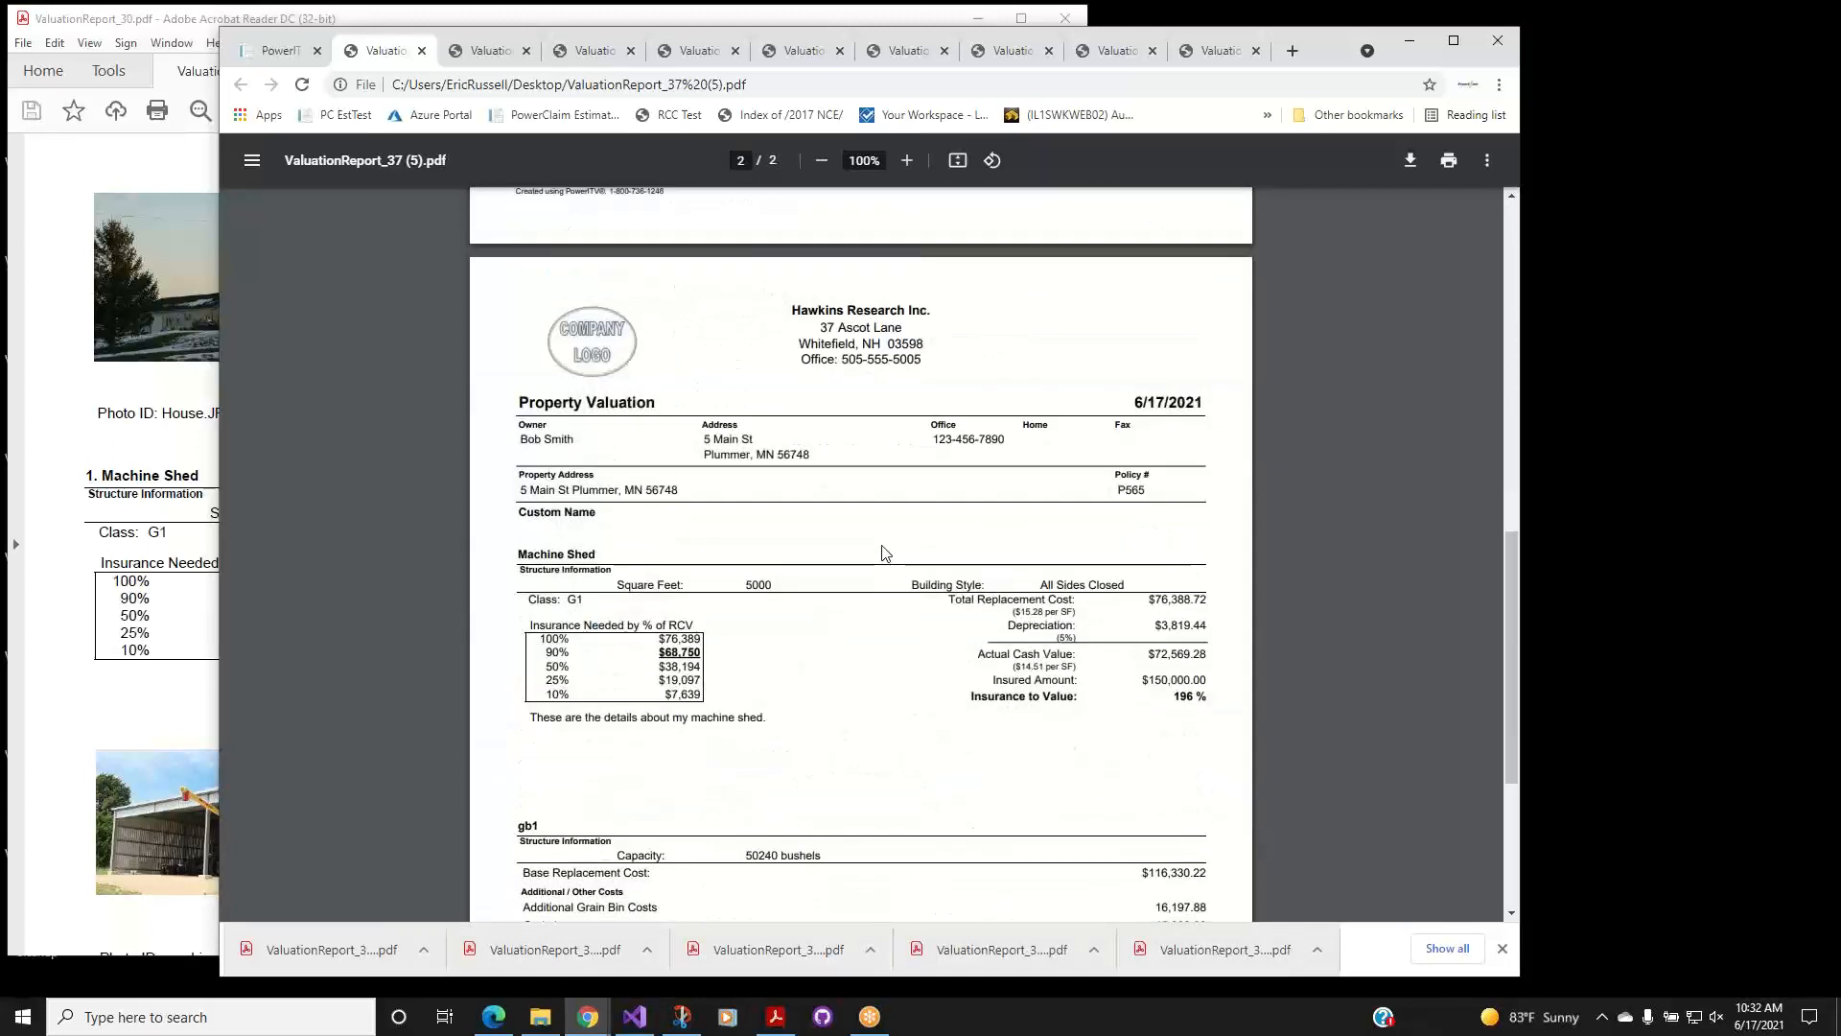
scroll(885, 553, "up", 6)
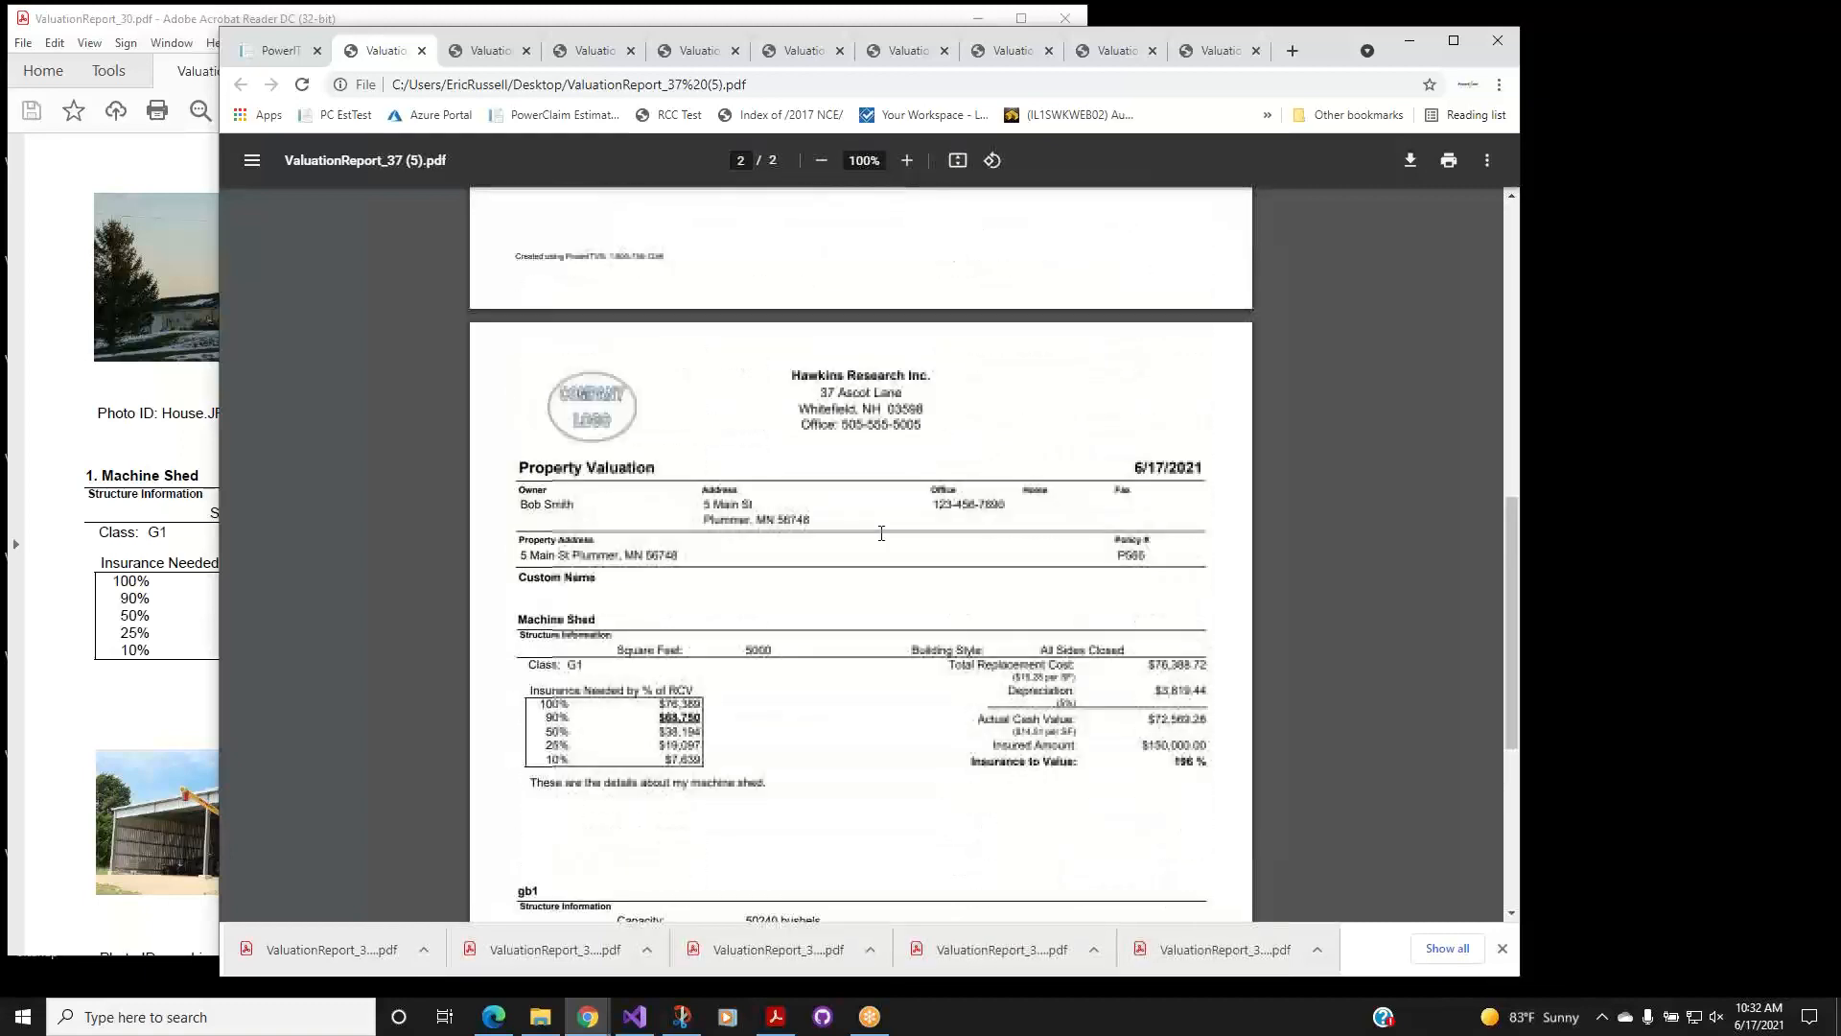
Return to the valuation and look through its Attic Space, Balcony & Basement, Heating and Cooling Types, and Appliances pages.
left_click(273, 53)
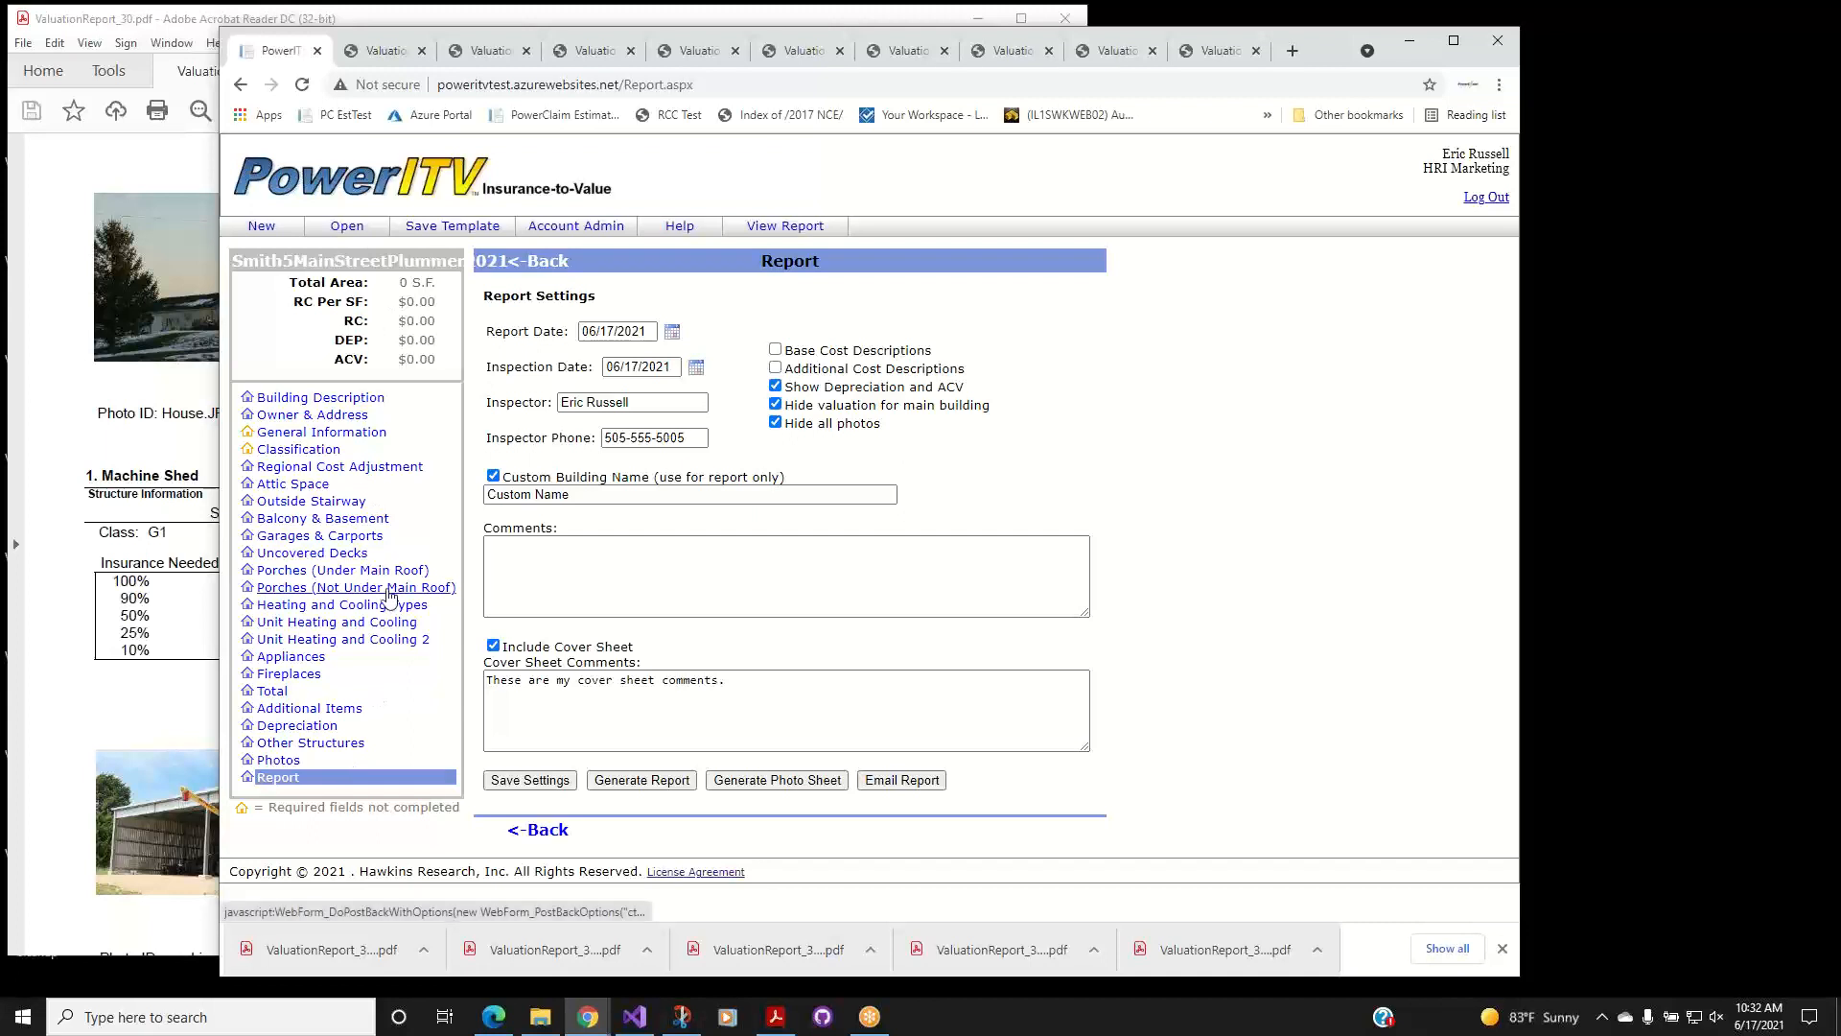
left_click(297, 487)
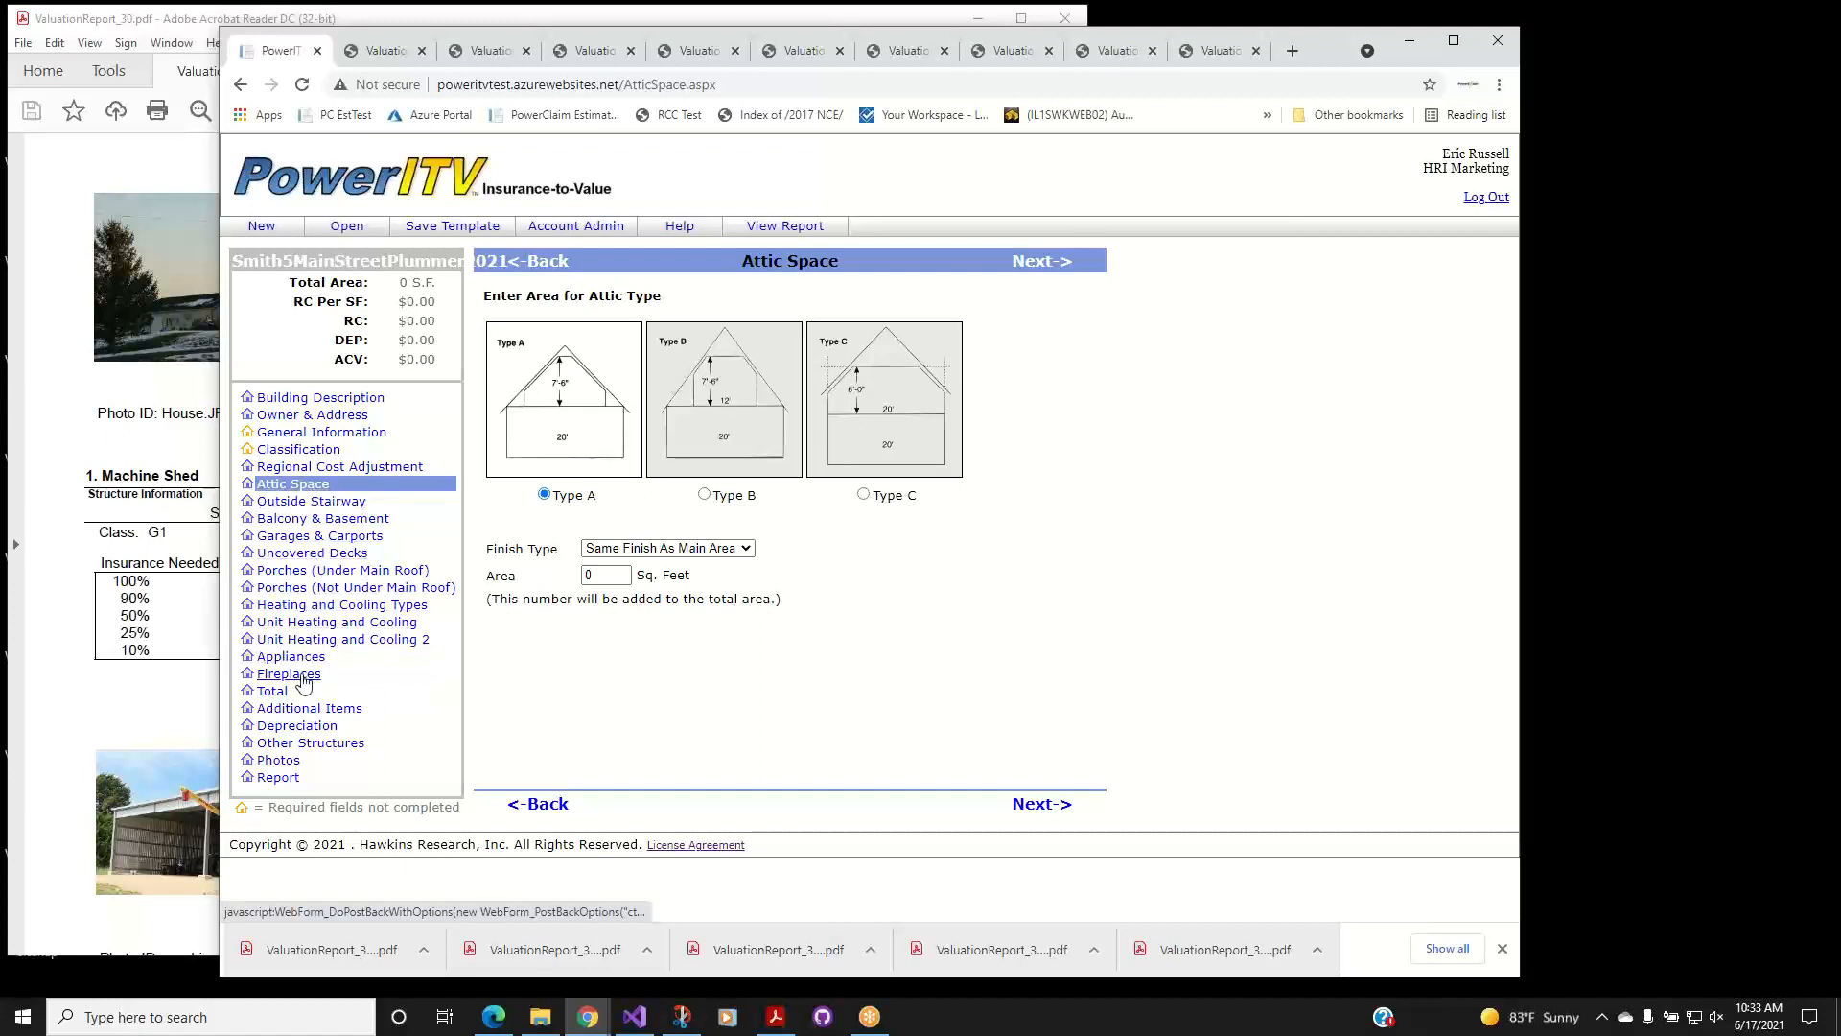
left_click(305, 523)
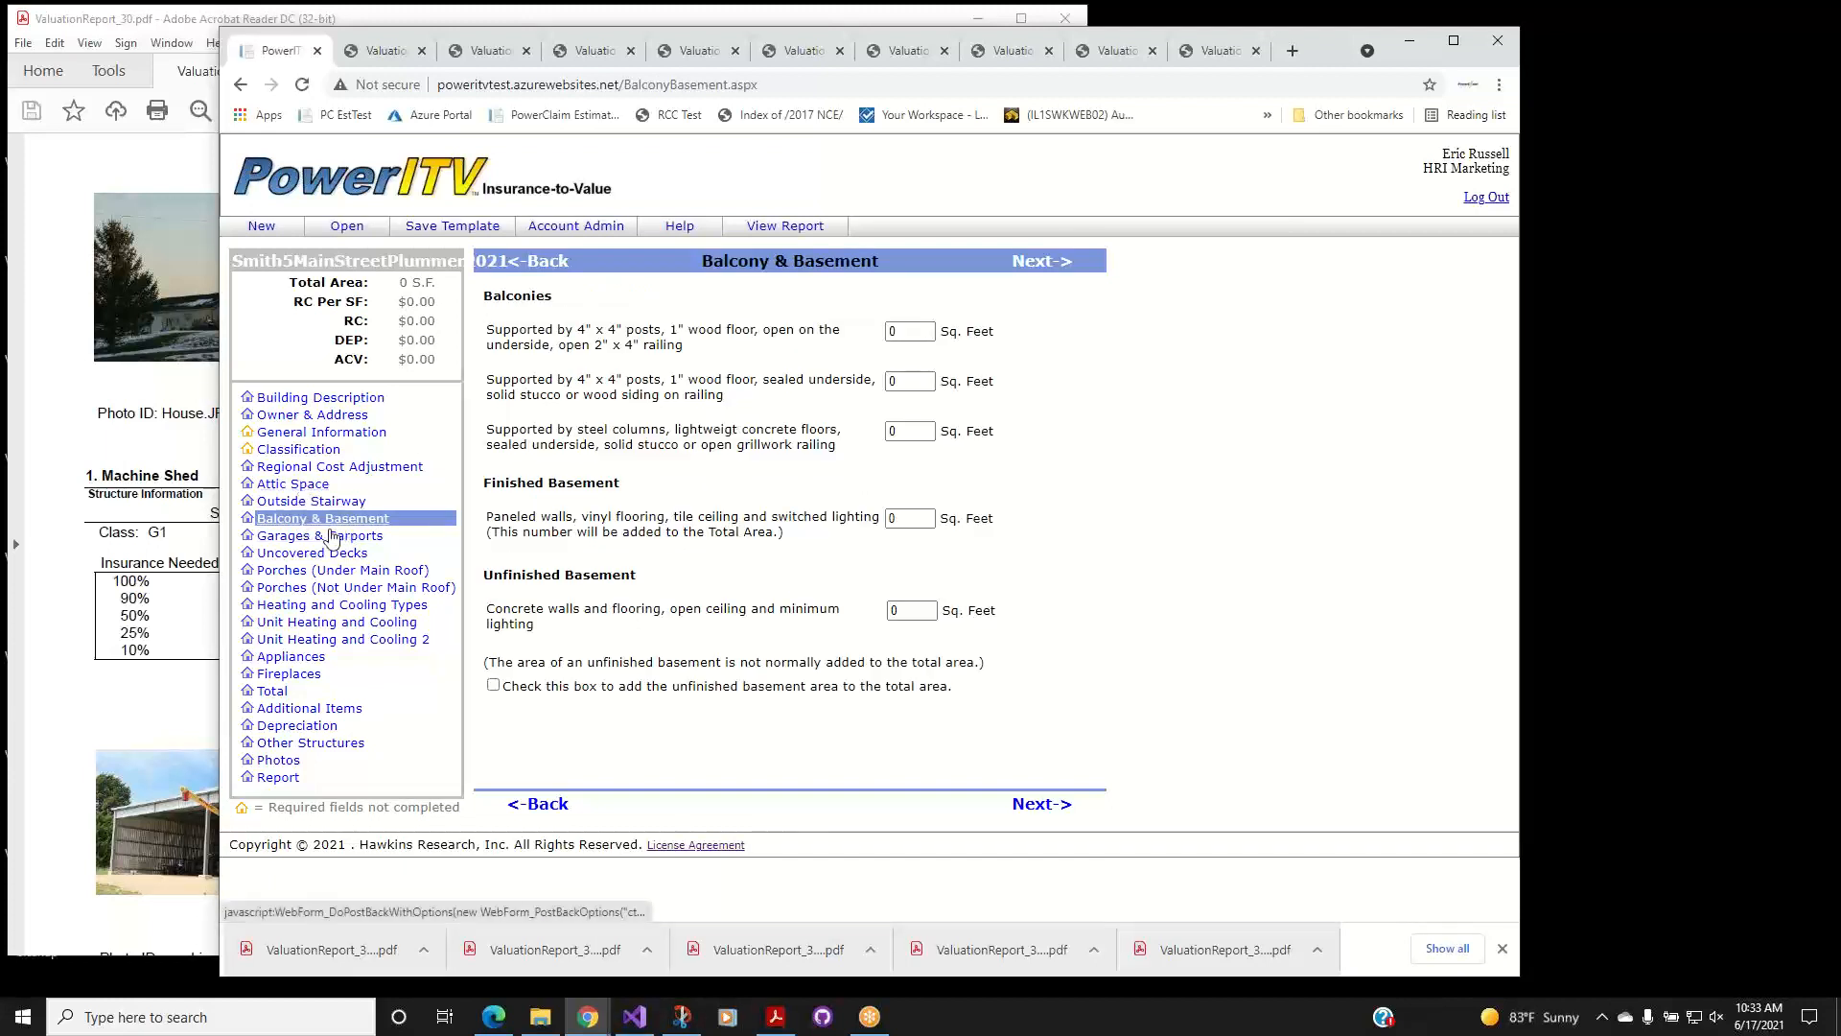
left_click(345, 604)
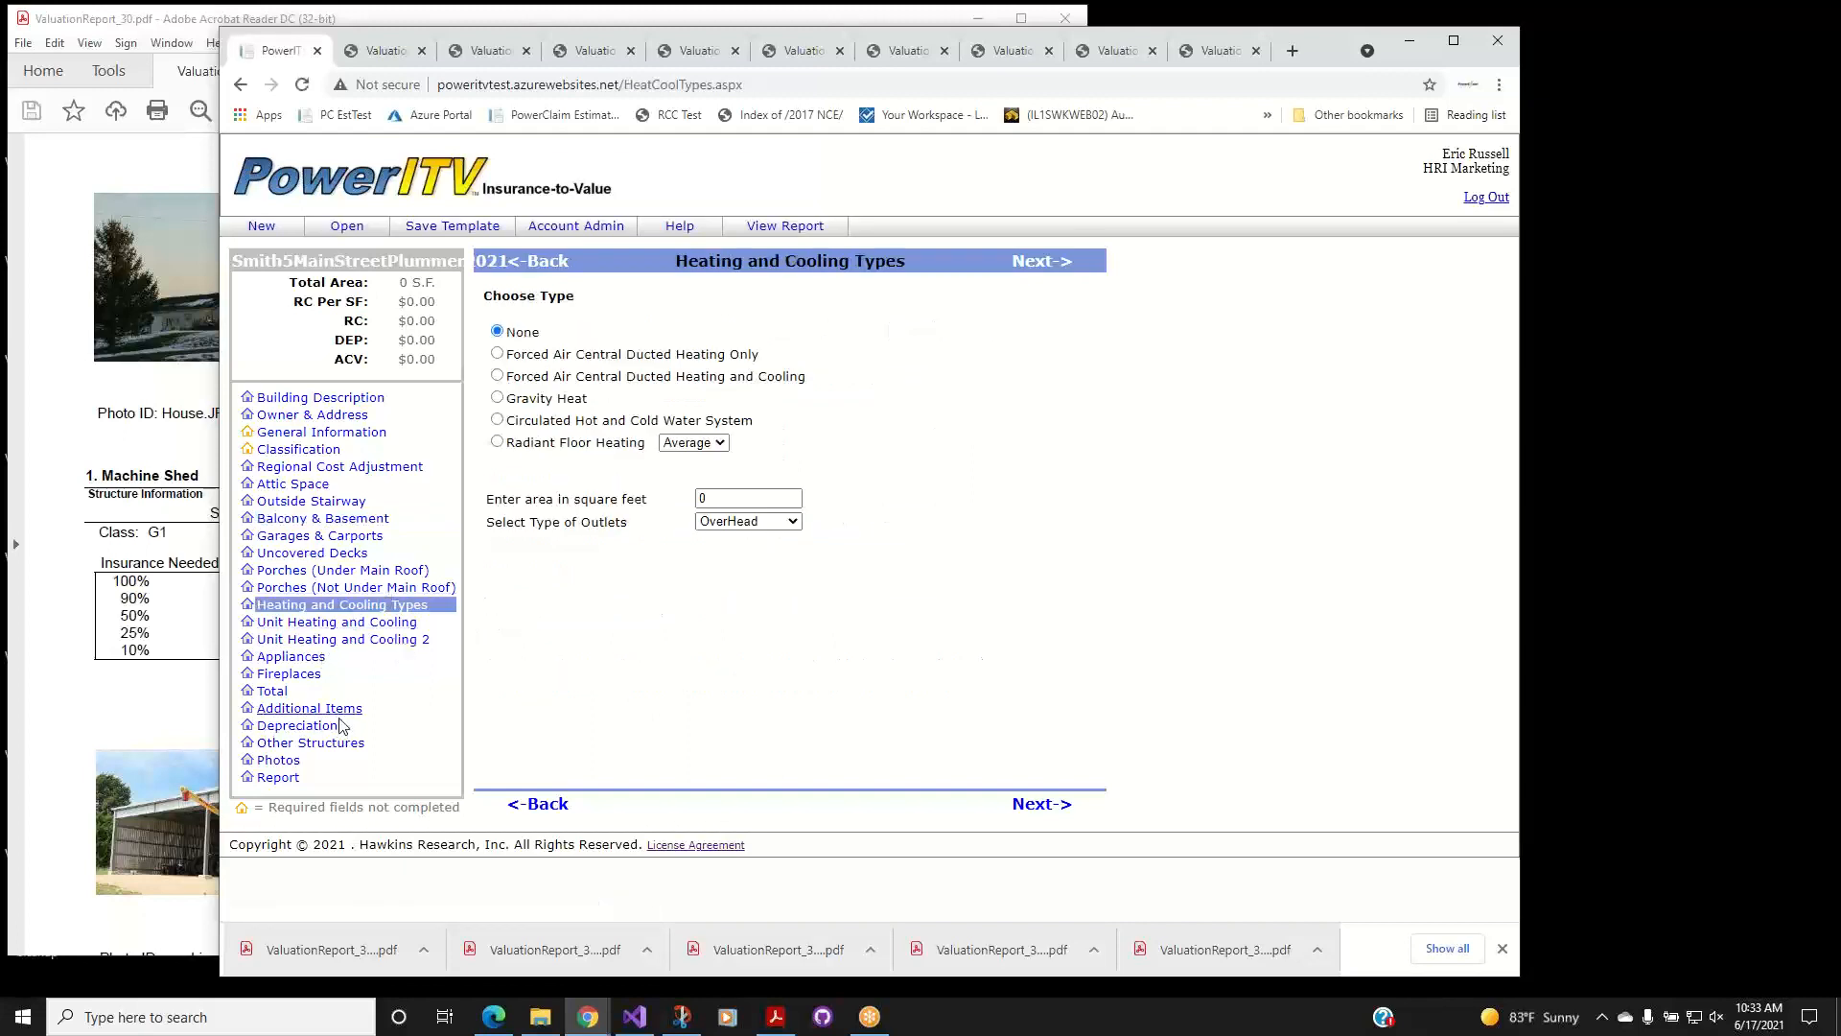
left_click(292, 657)
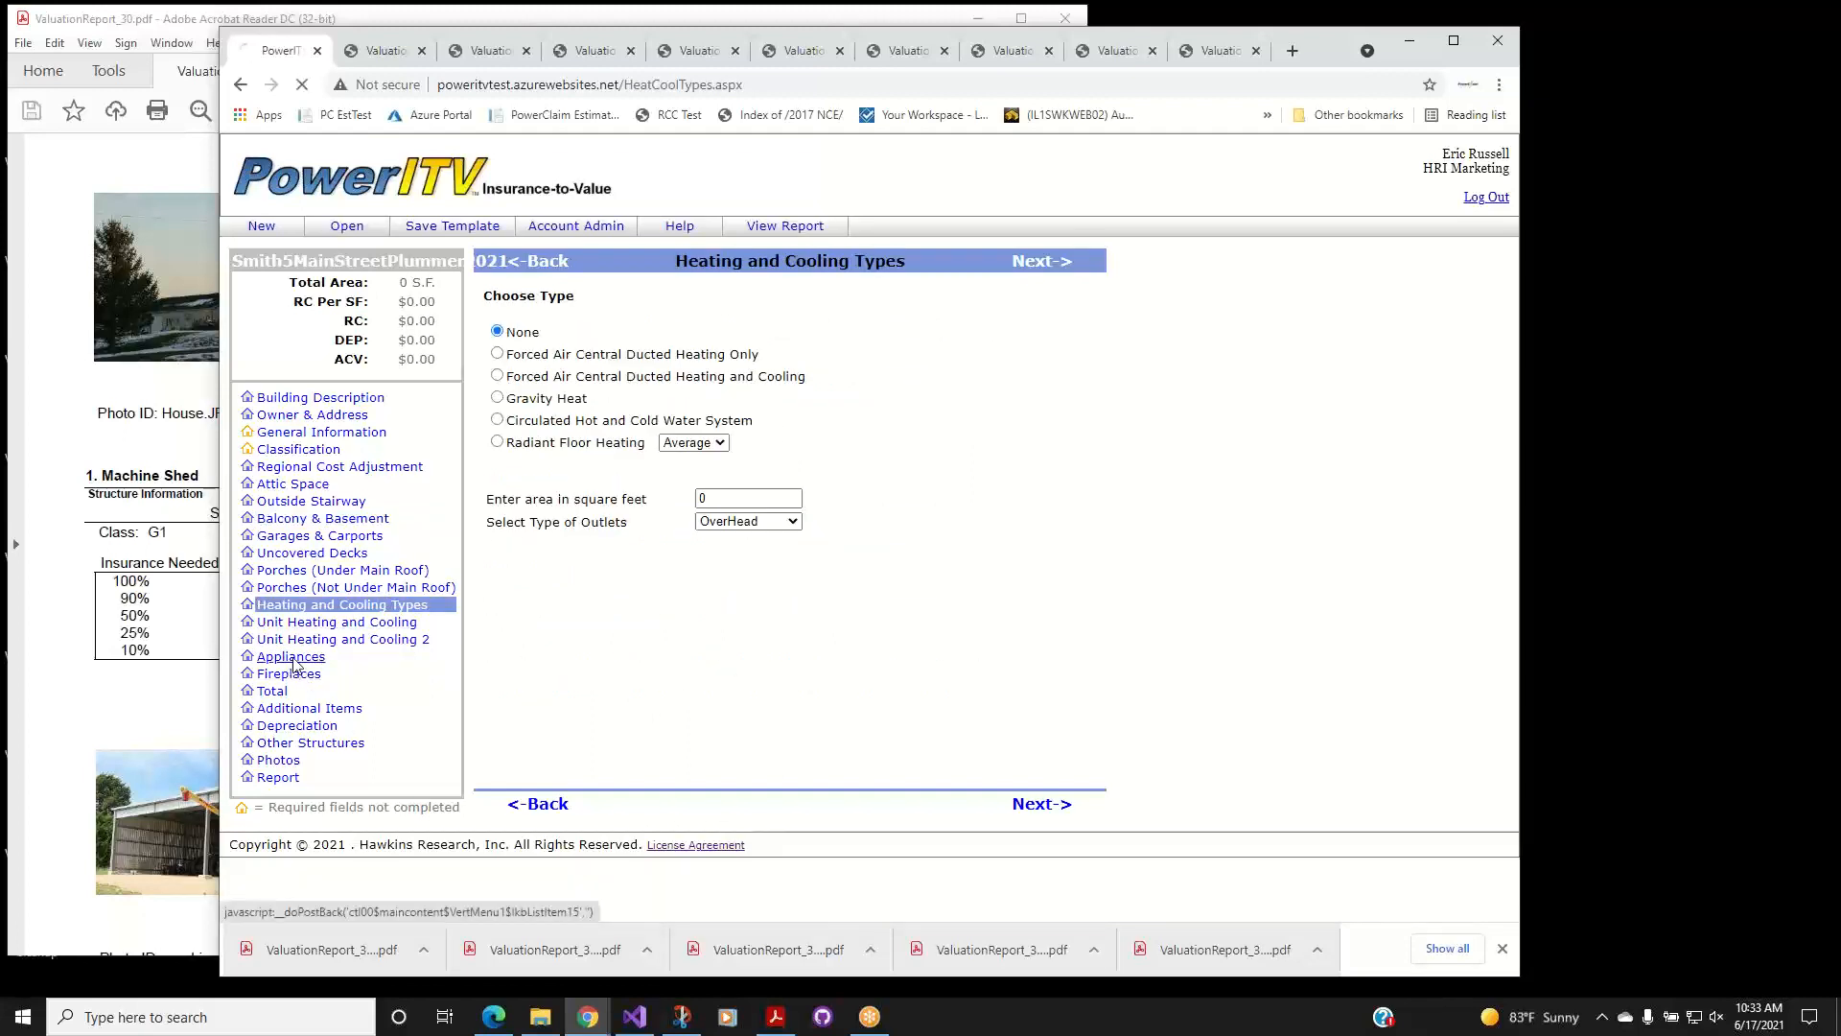
Reorder the valuation's other structures so that gb1 comes before Machine Shed.
left_click(343, 747)
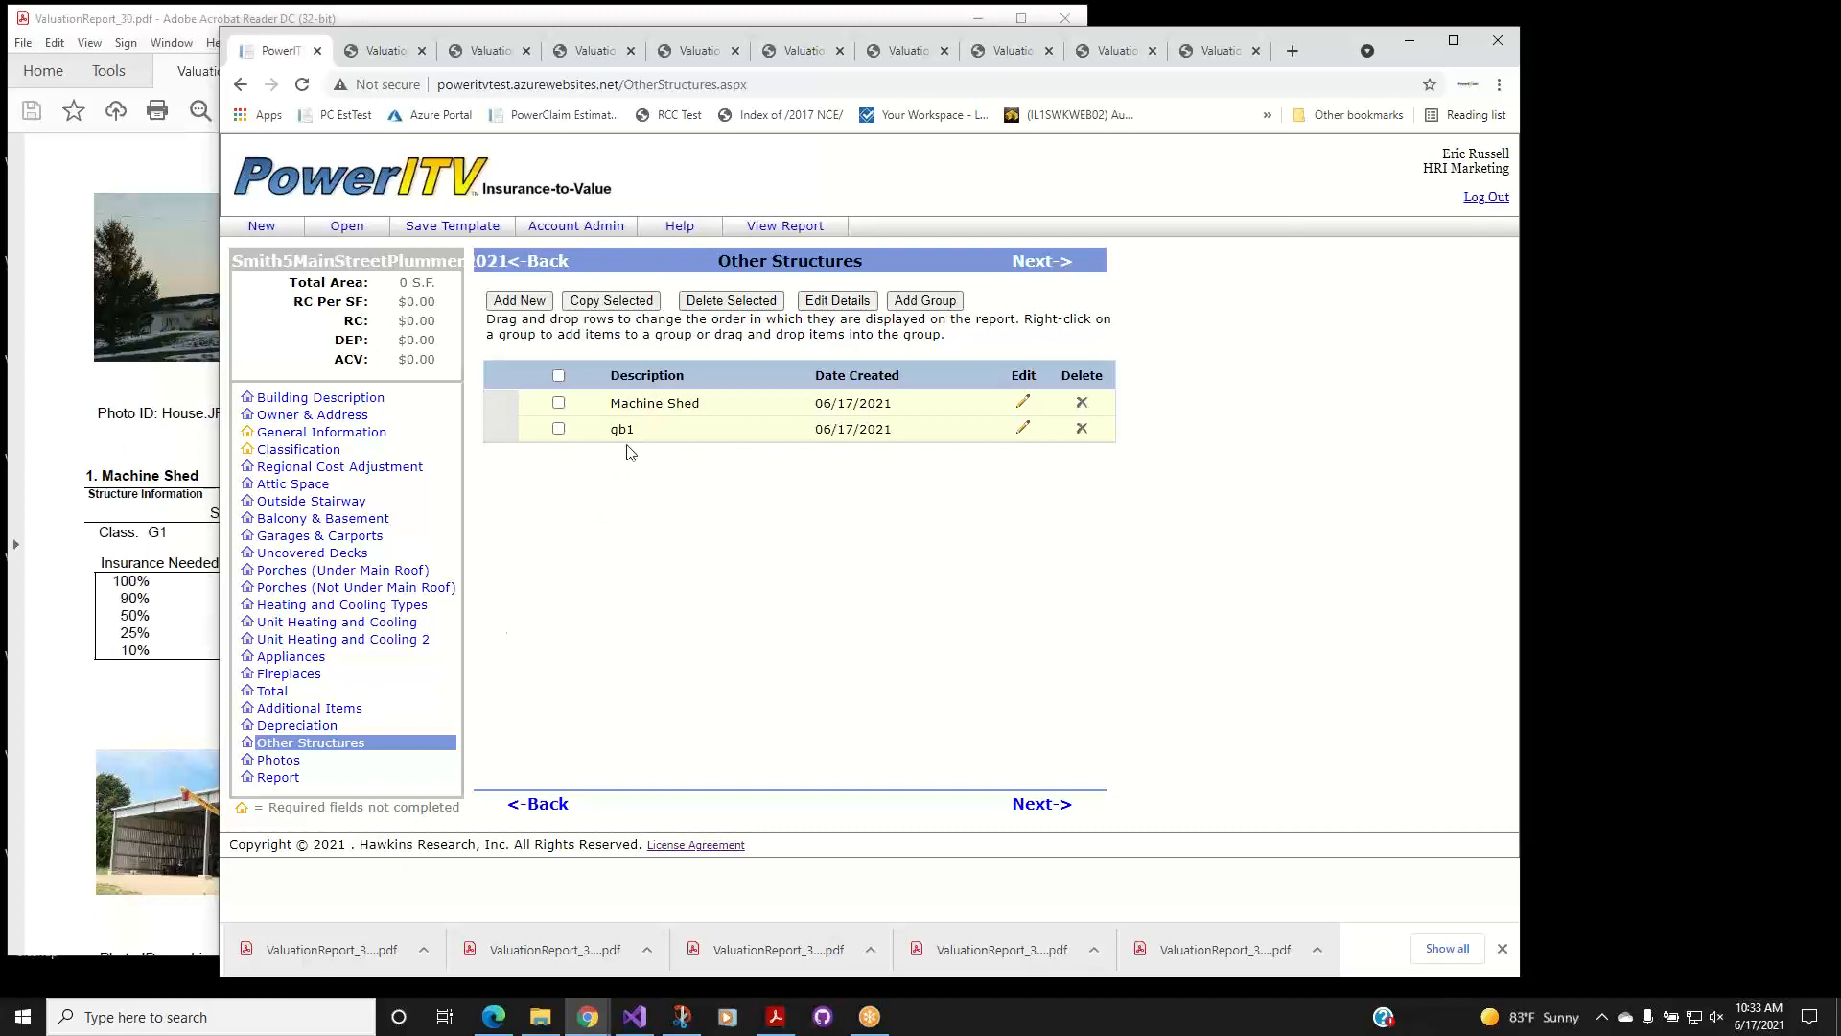
left_click(662, 431)
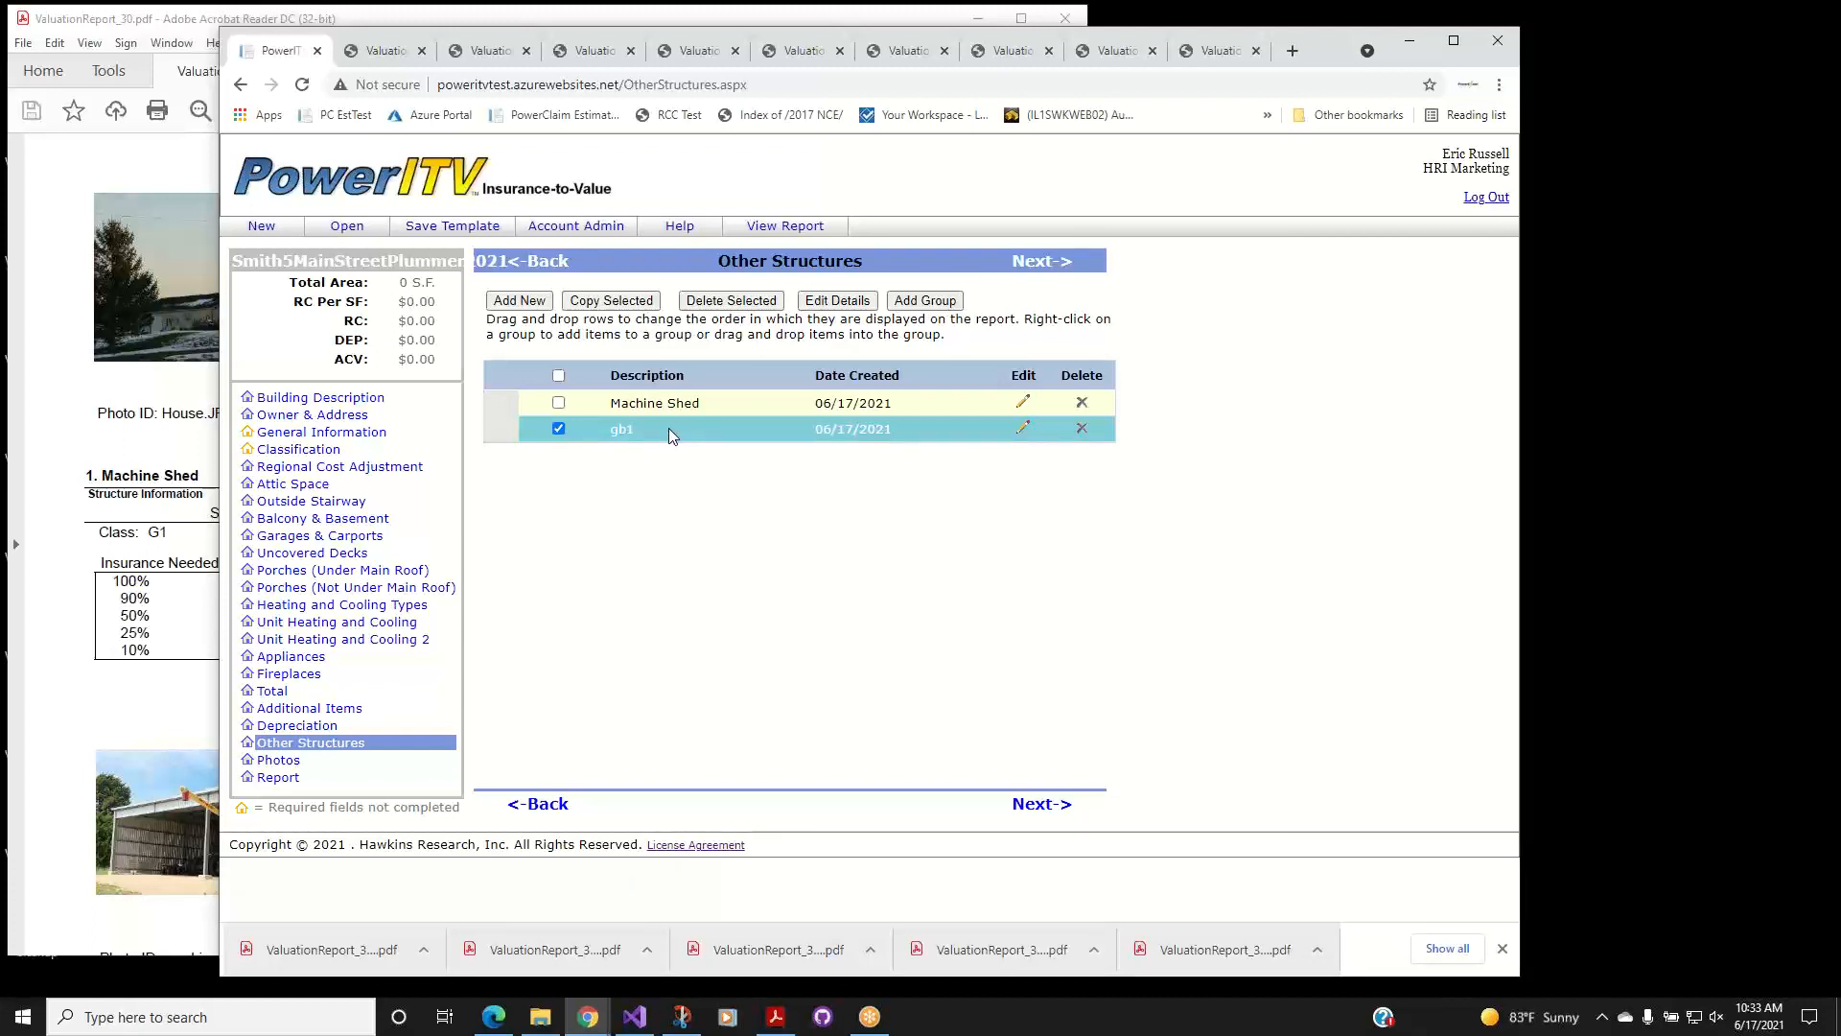
left_click_drag(669, 428, 676, 408)
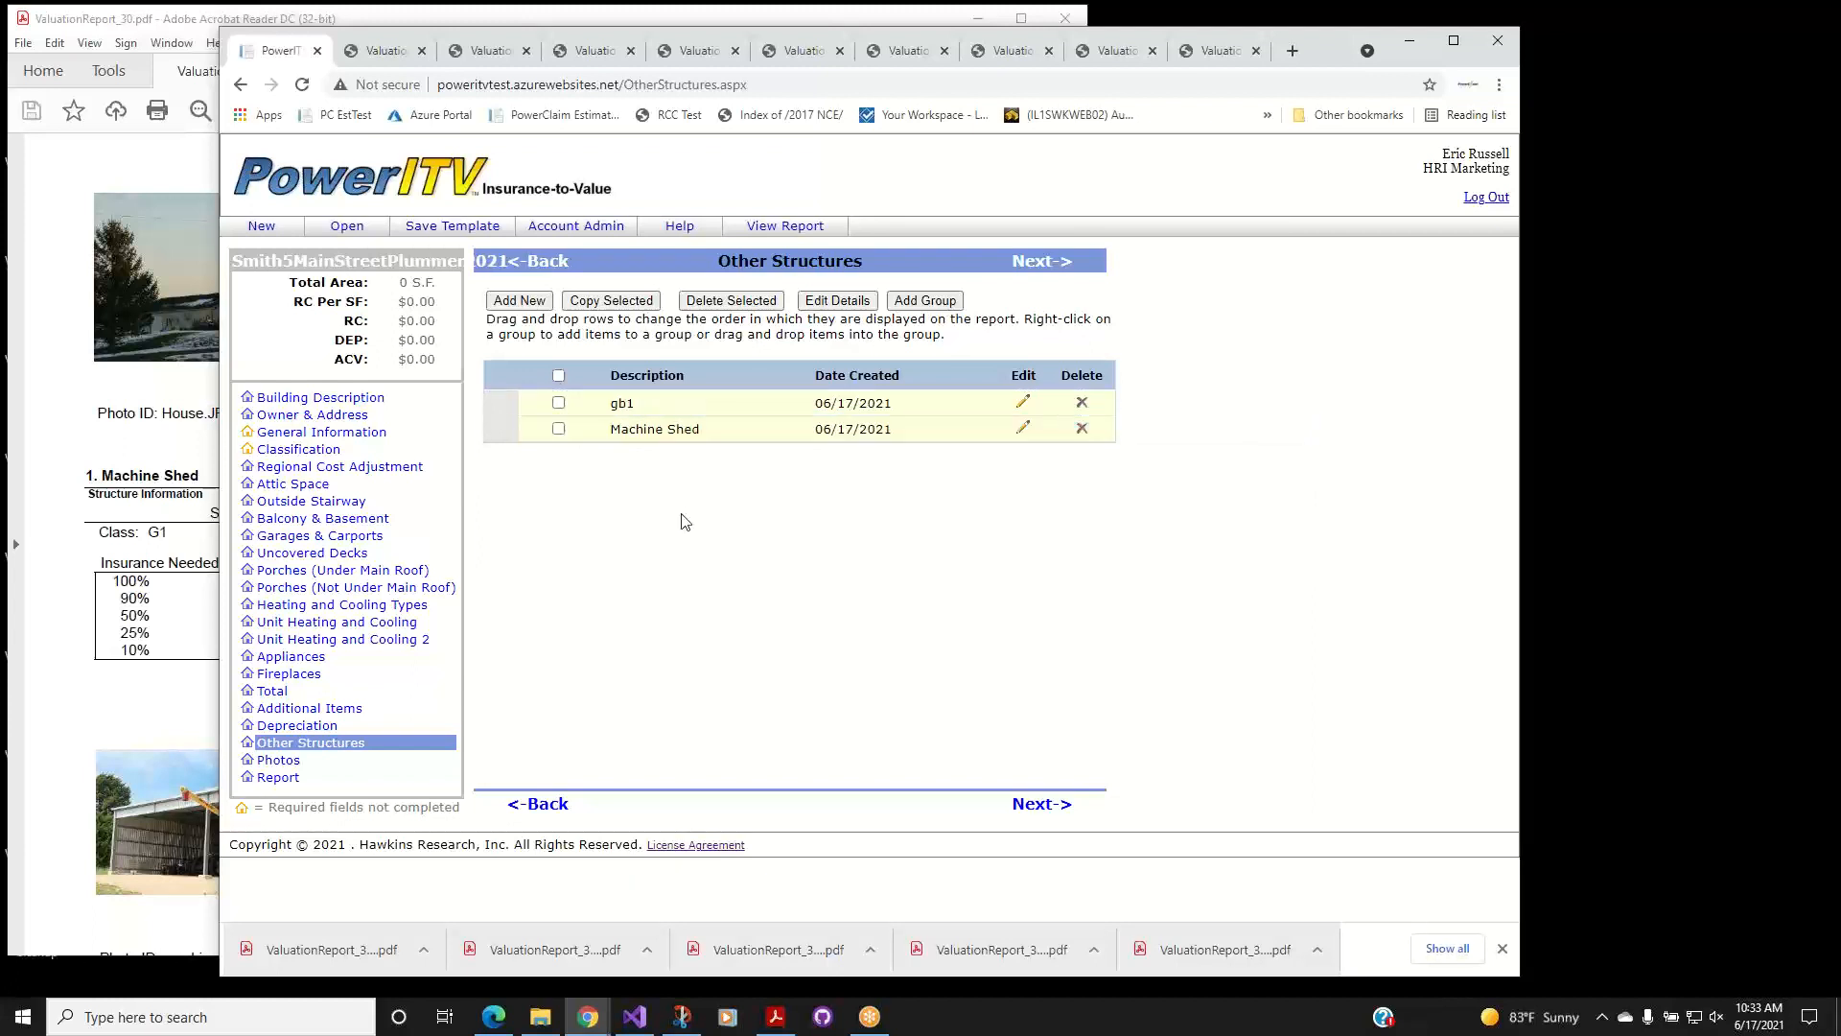
Create a copy of the Machine Shed structure in the valuation's other structures.
left_click(559, 428)
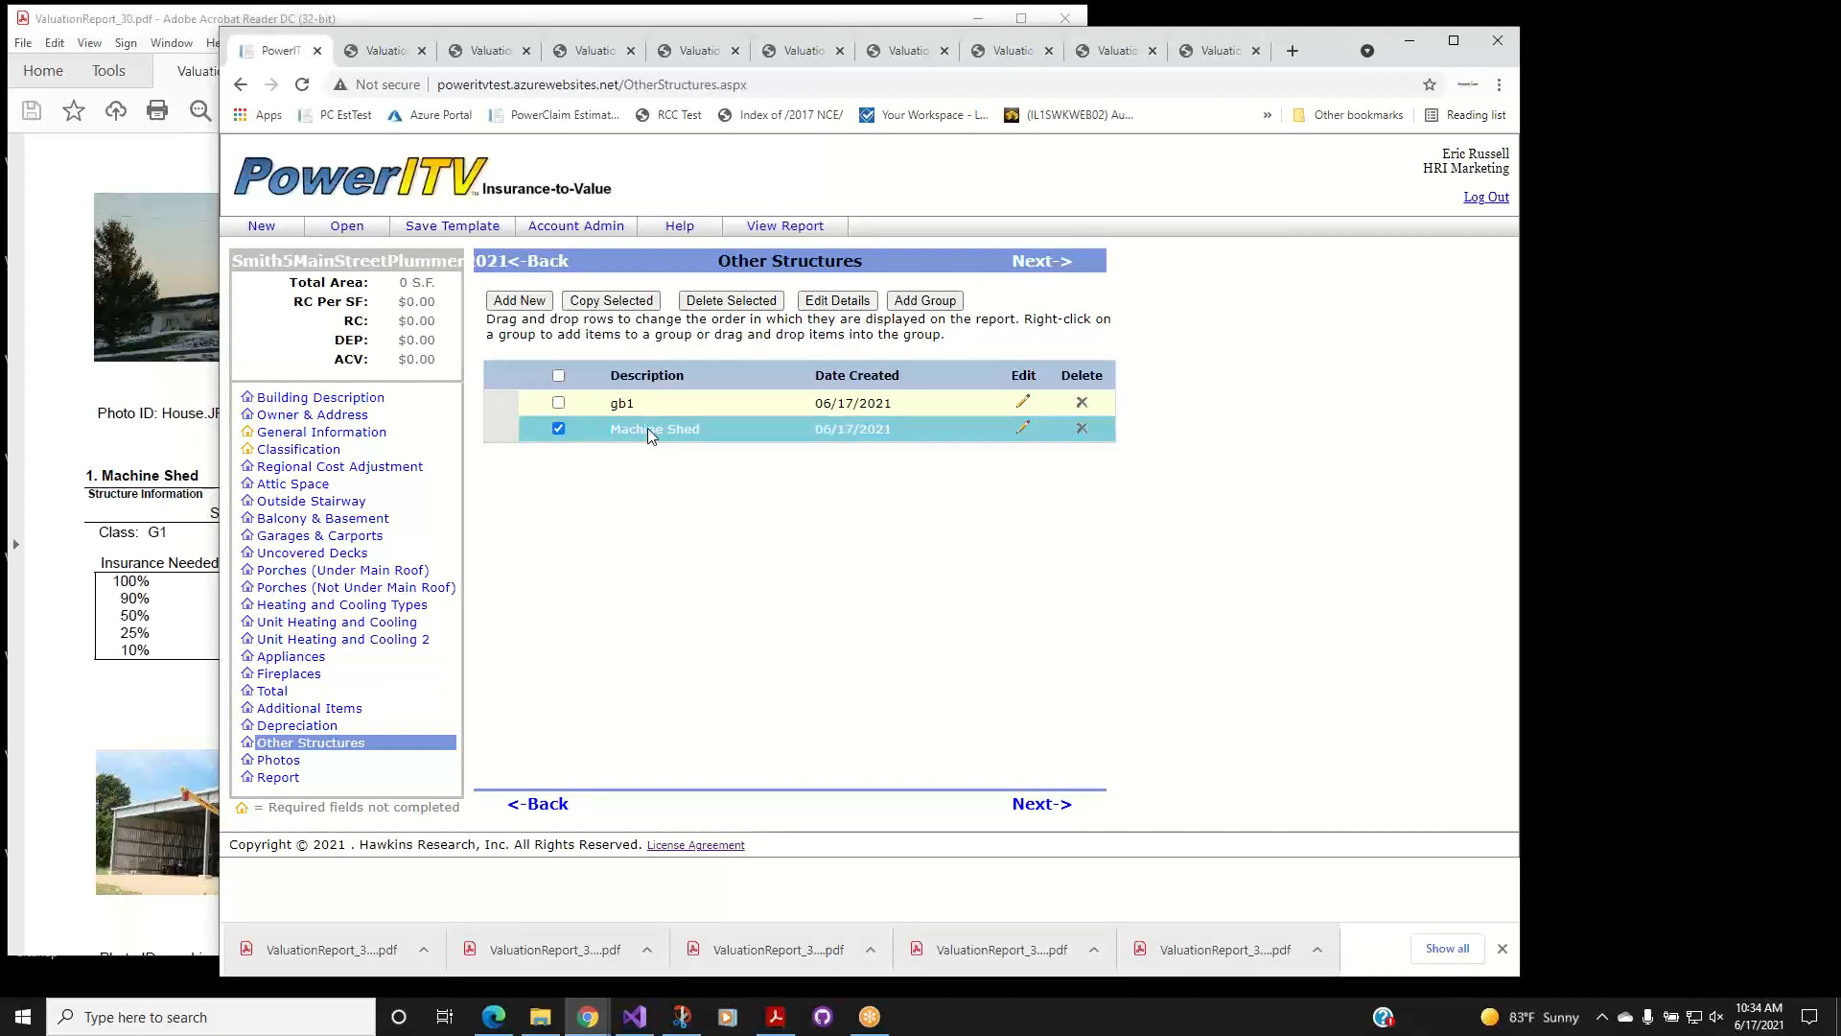
left_click(613, 301)
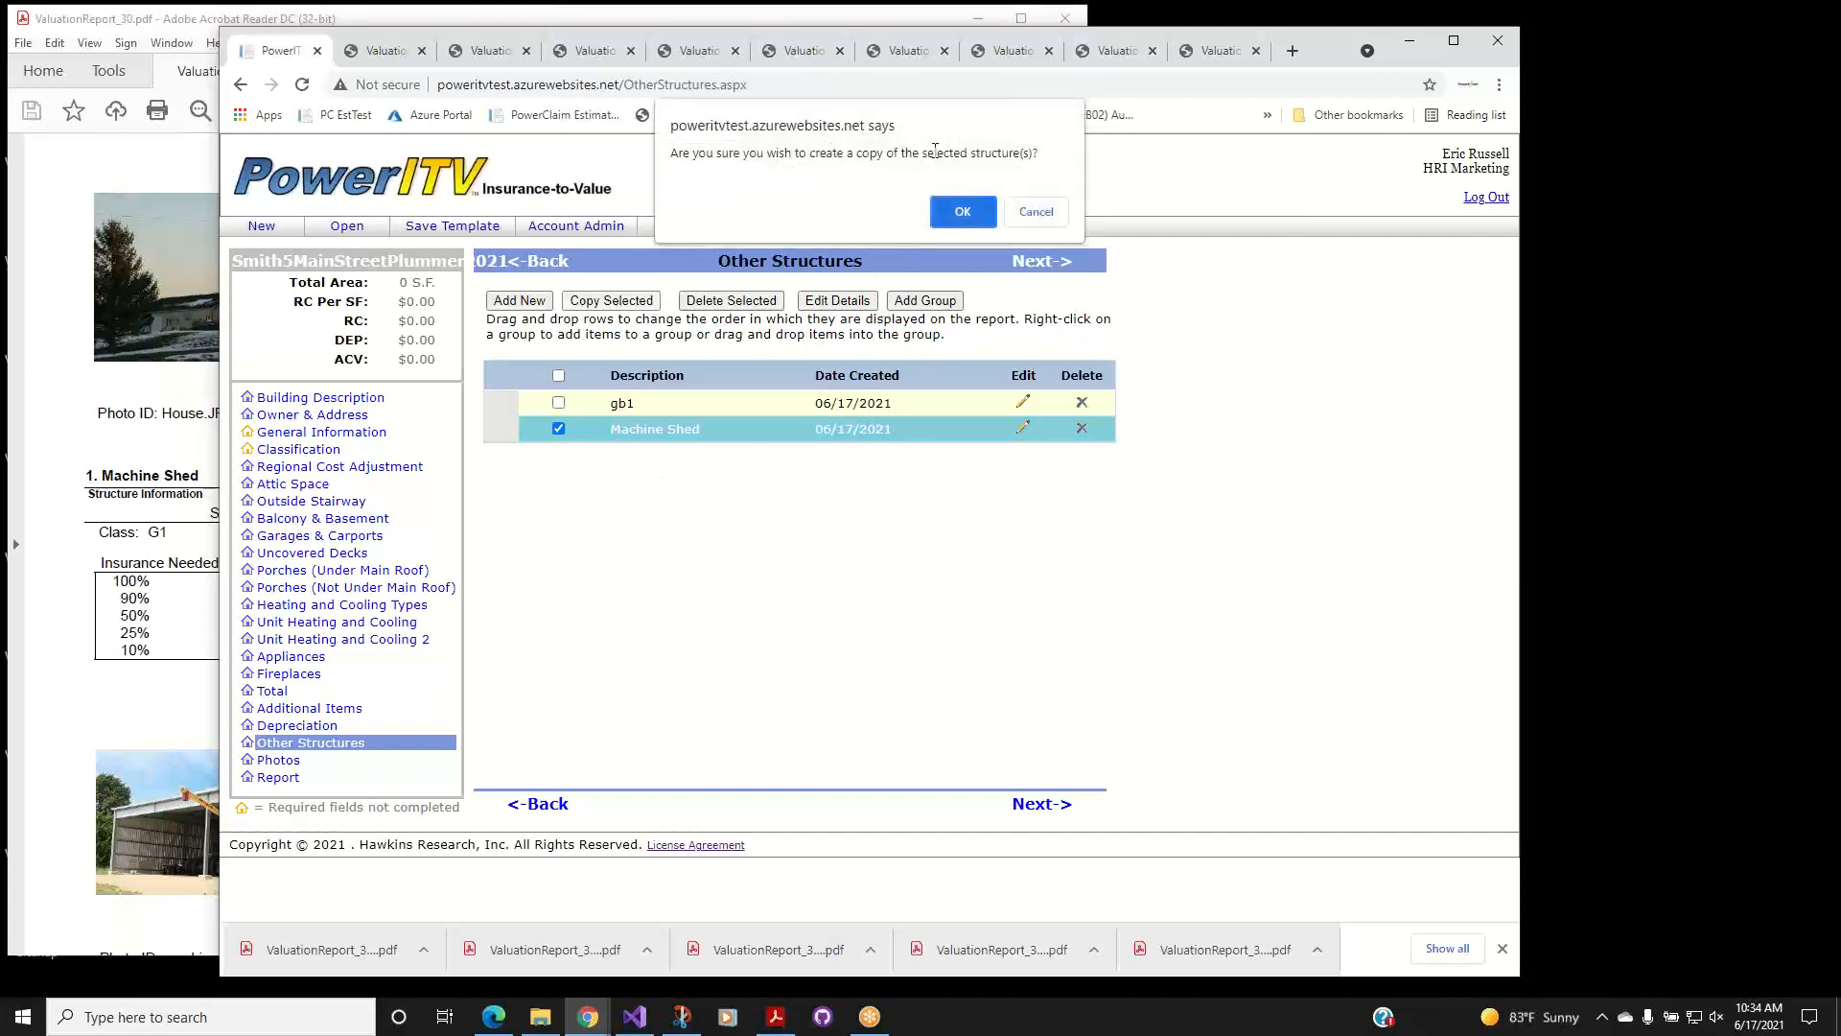
left_click(963, 207)
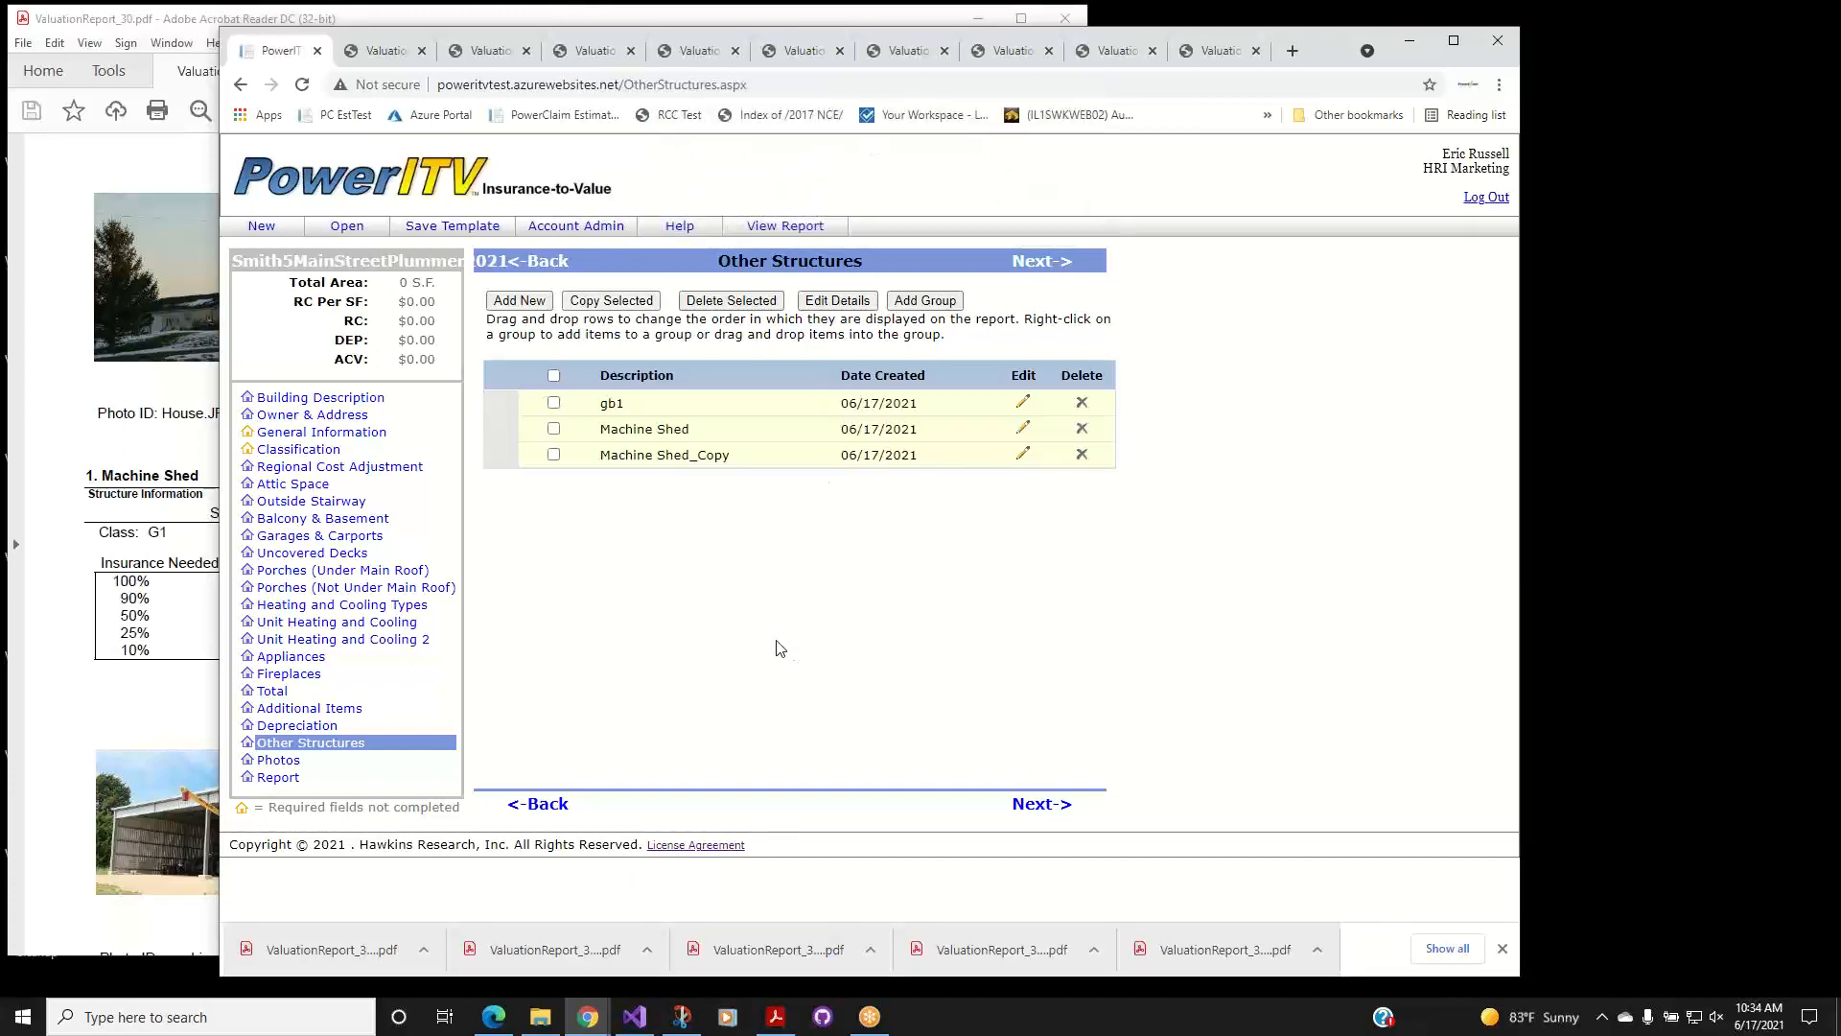
Rename the copied structure Machine Shed_Copy as Machine Shed2 and save its details.
left_click(633, 458)
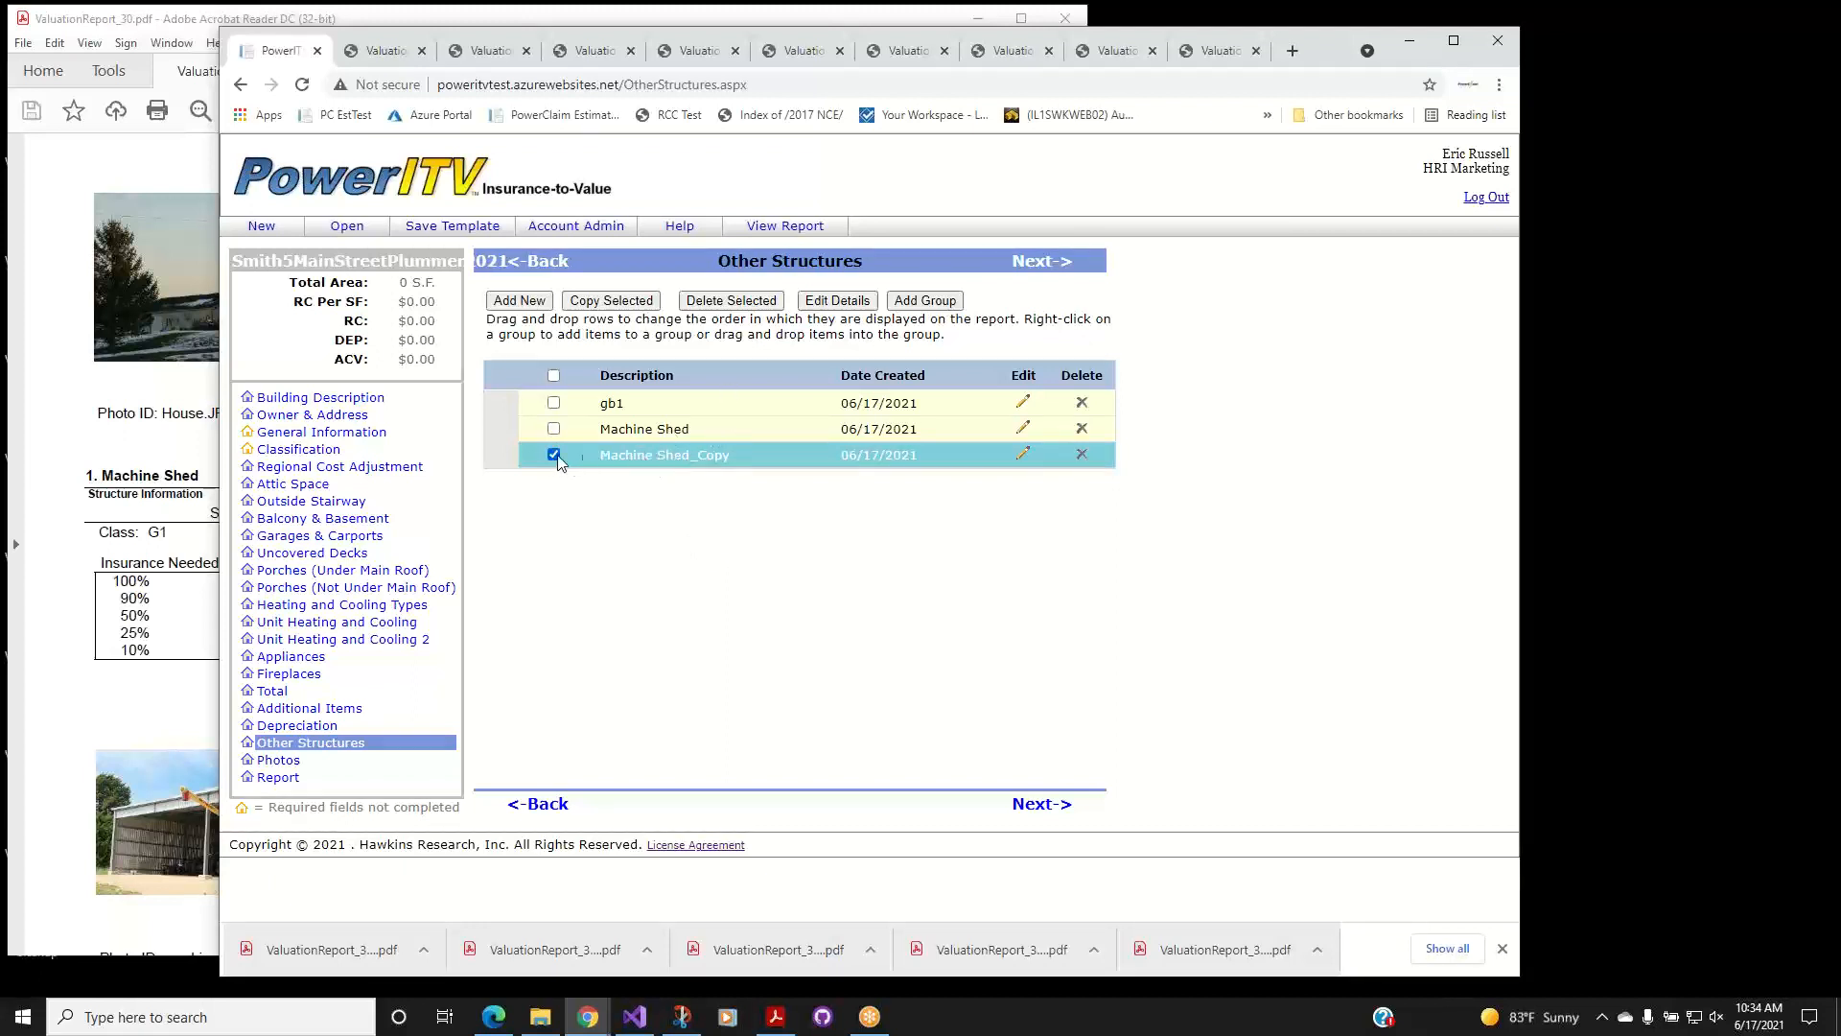
left_click(837, 301)
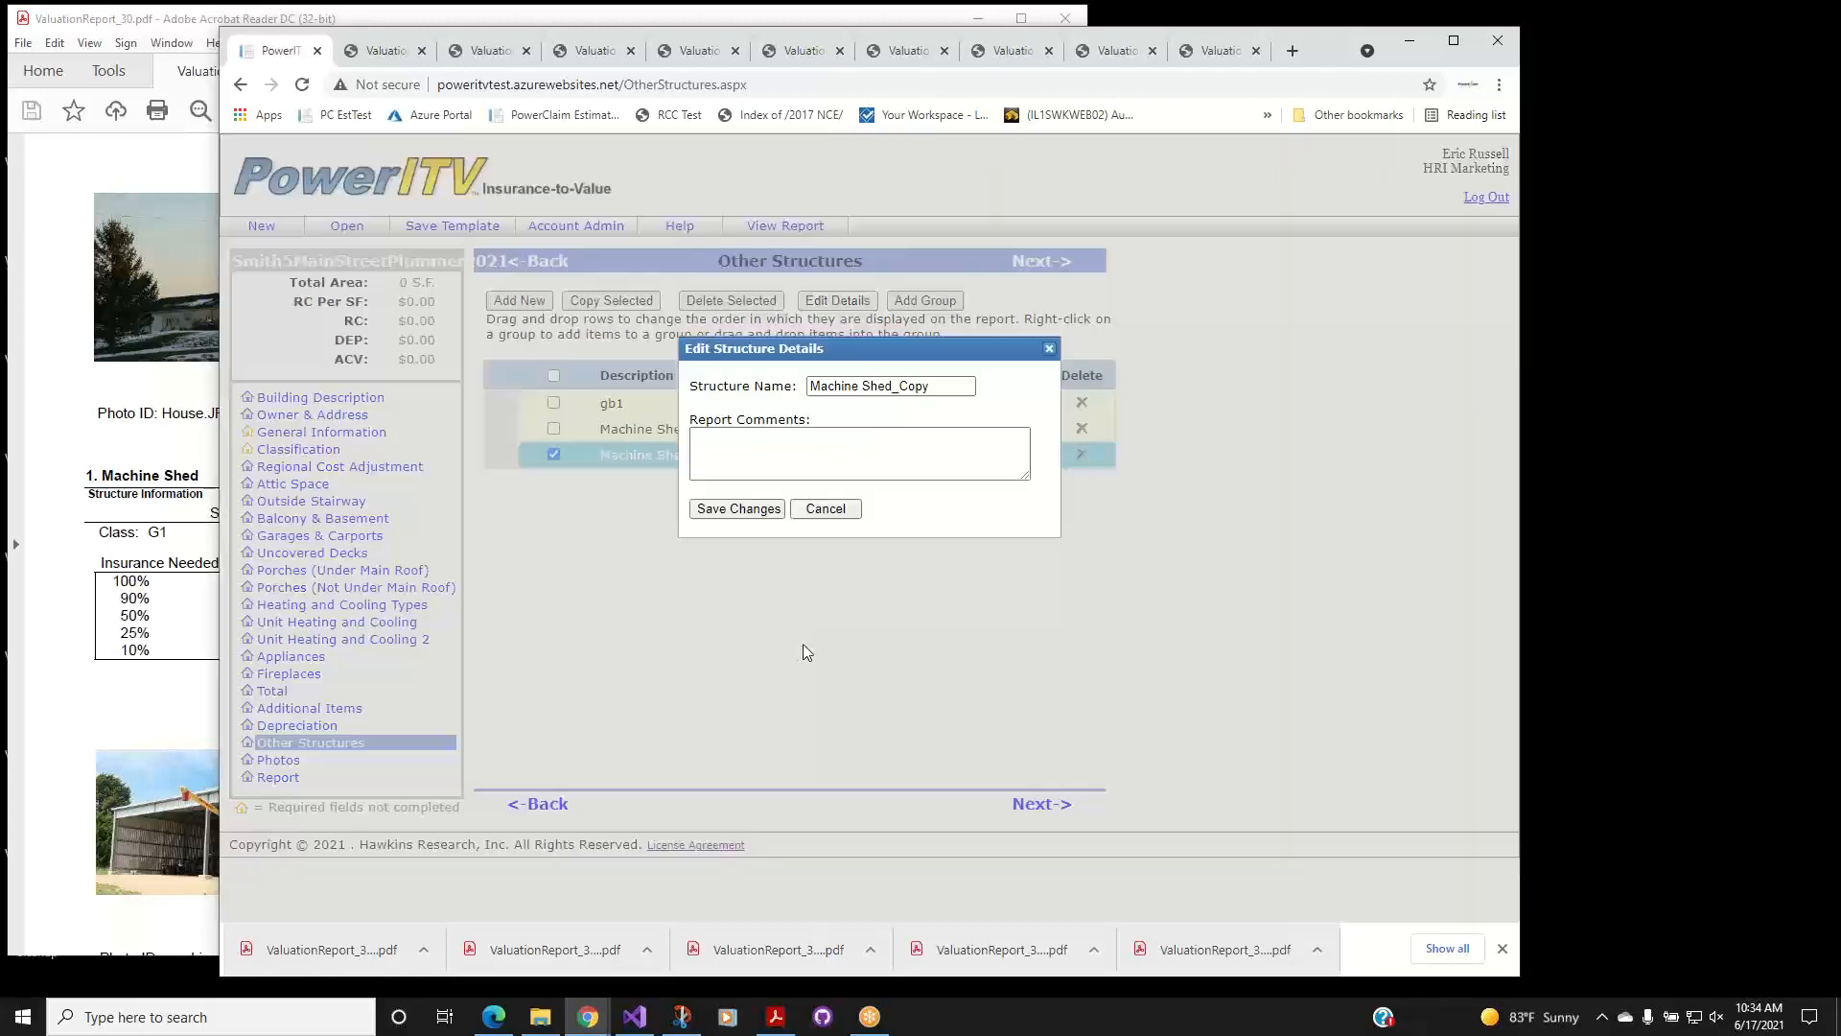
left_click(858, 460)
left_click(948, 386)
key("BackSpace")
key("BackSpace")
key("BackSpace")
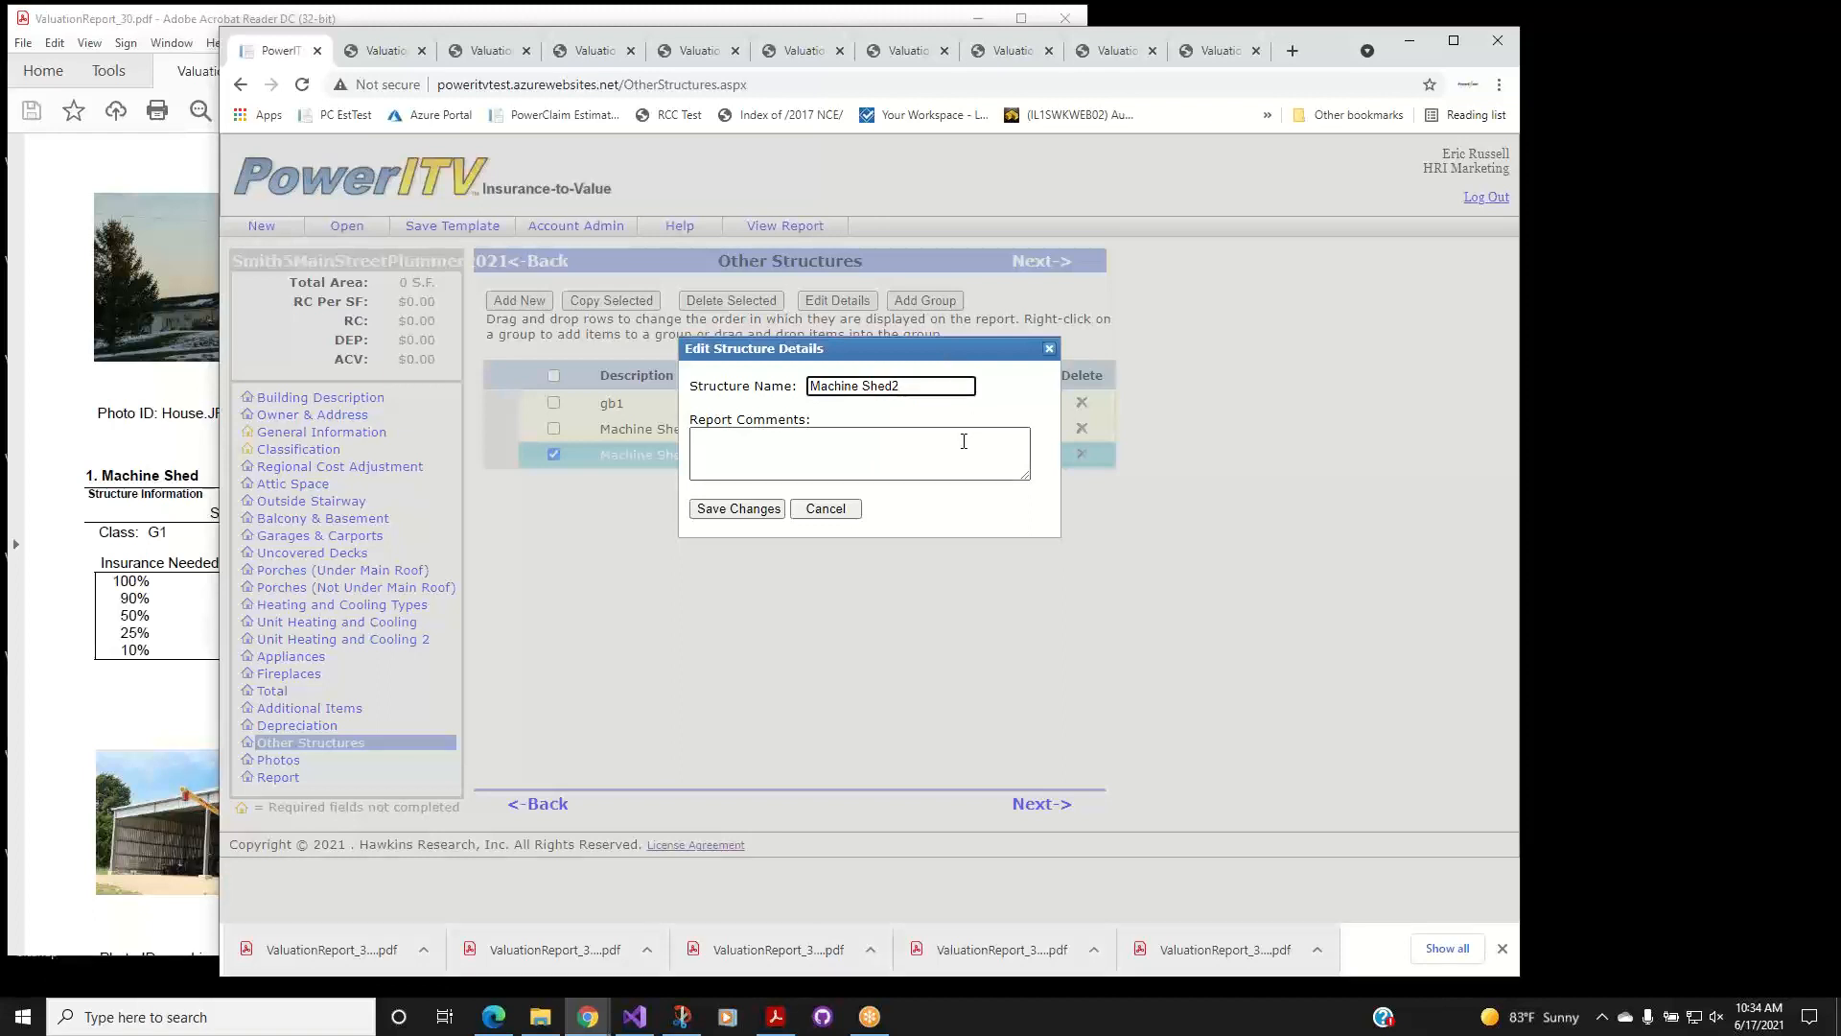
left_click(739, 508)
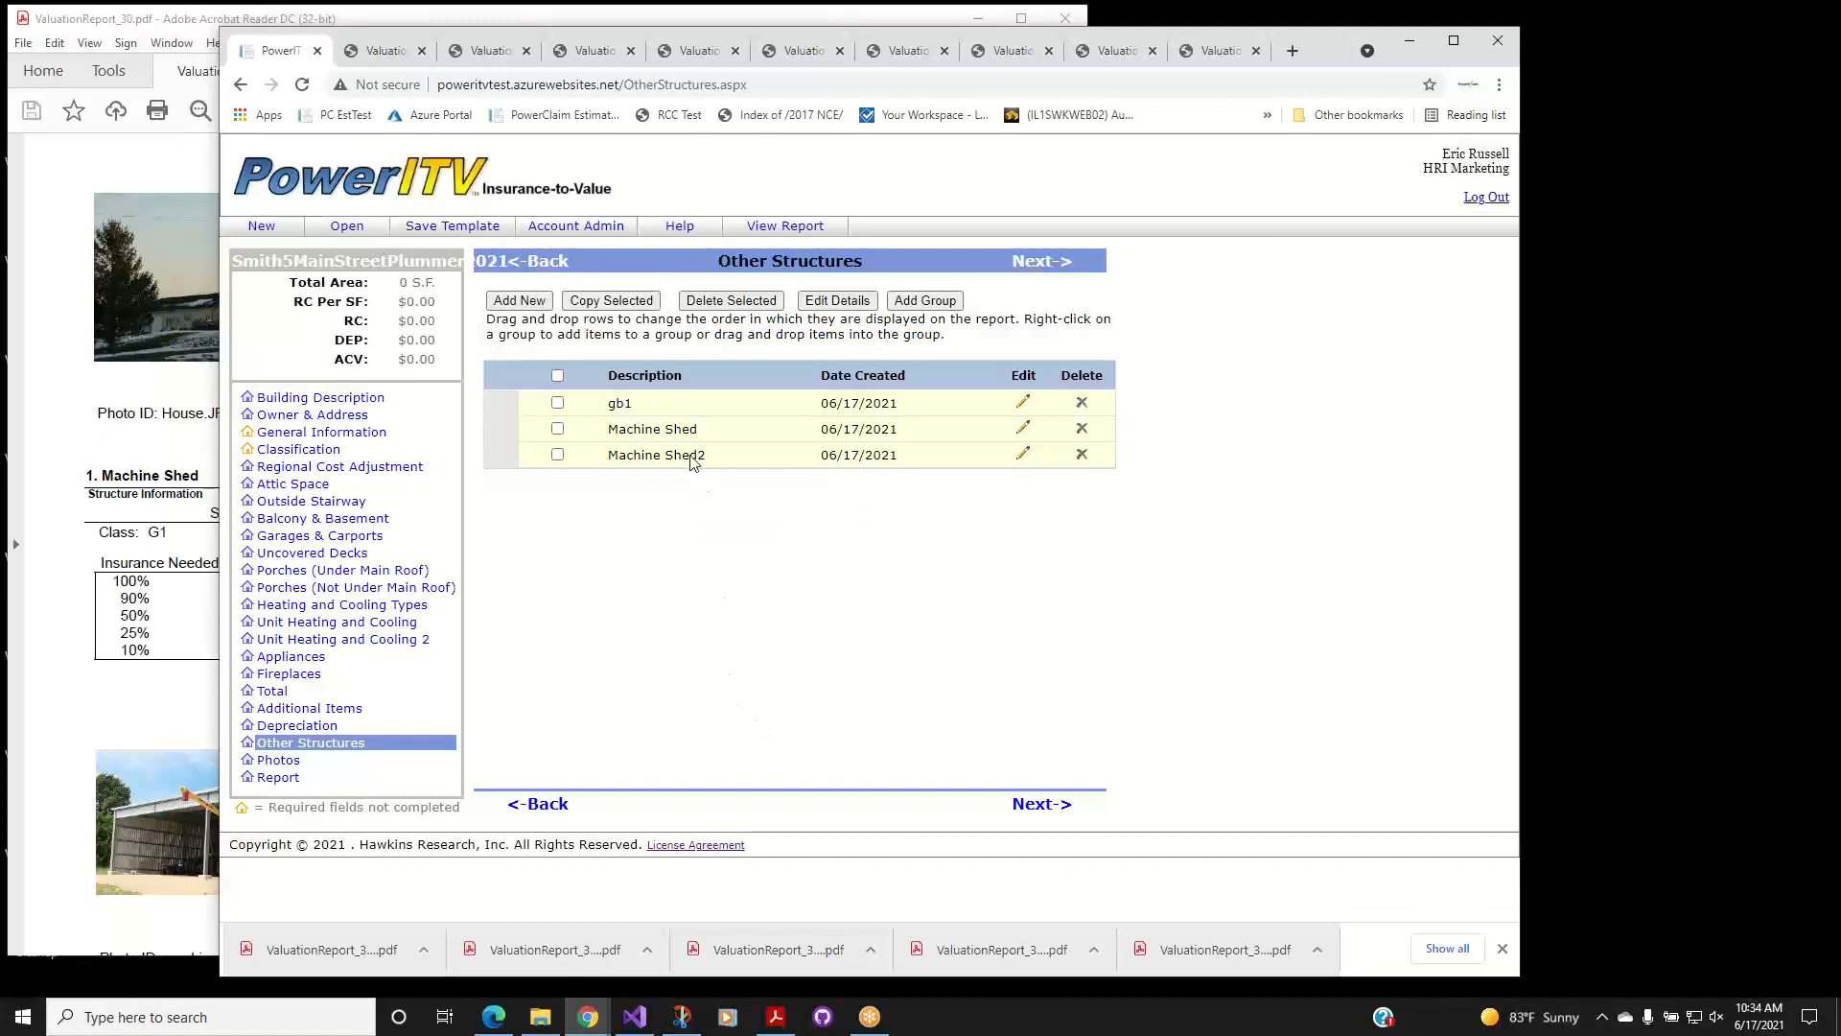
Add a structure group named Machine Shed Group with class G1, leaving its insured amount blank.
left_click(921, 305)
left_click(818, 388)
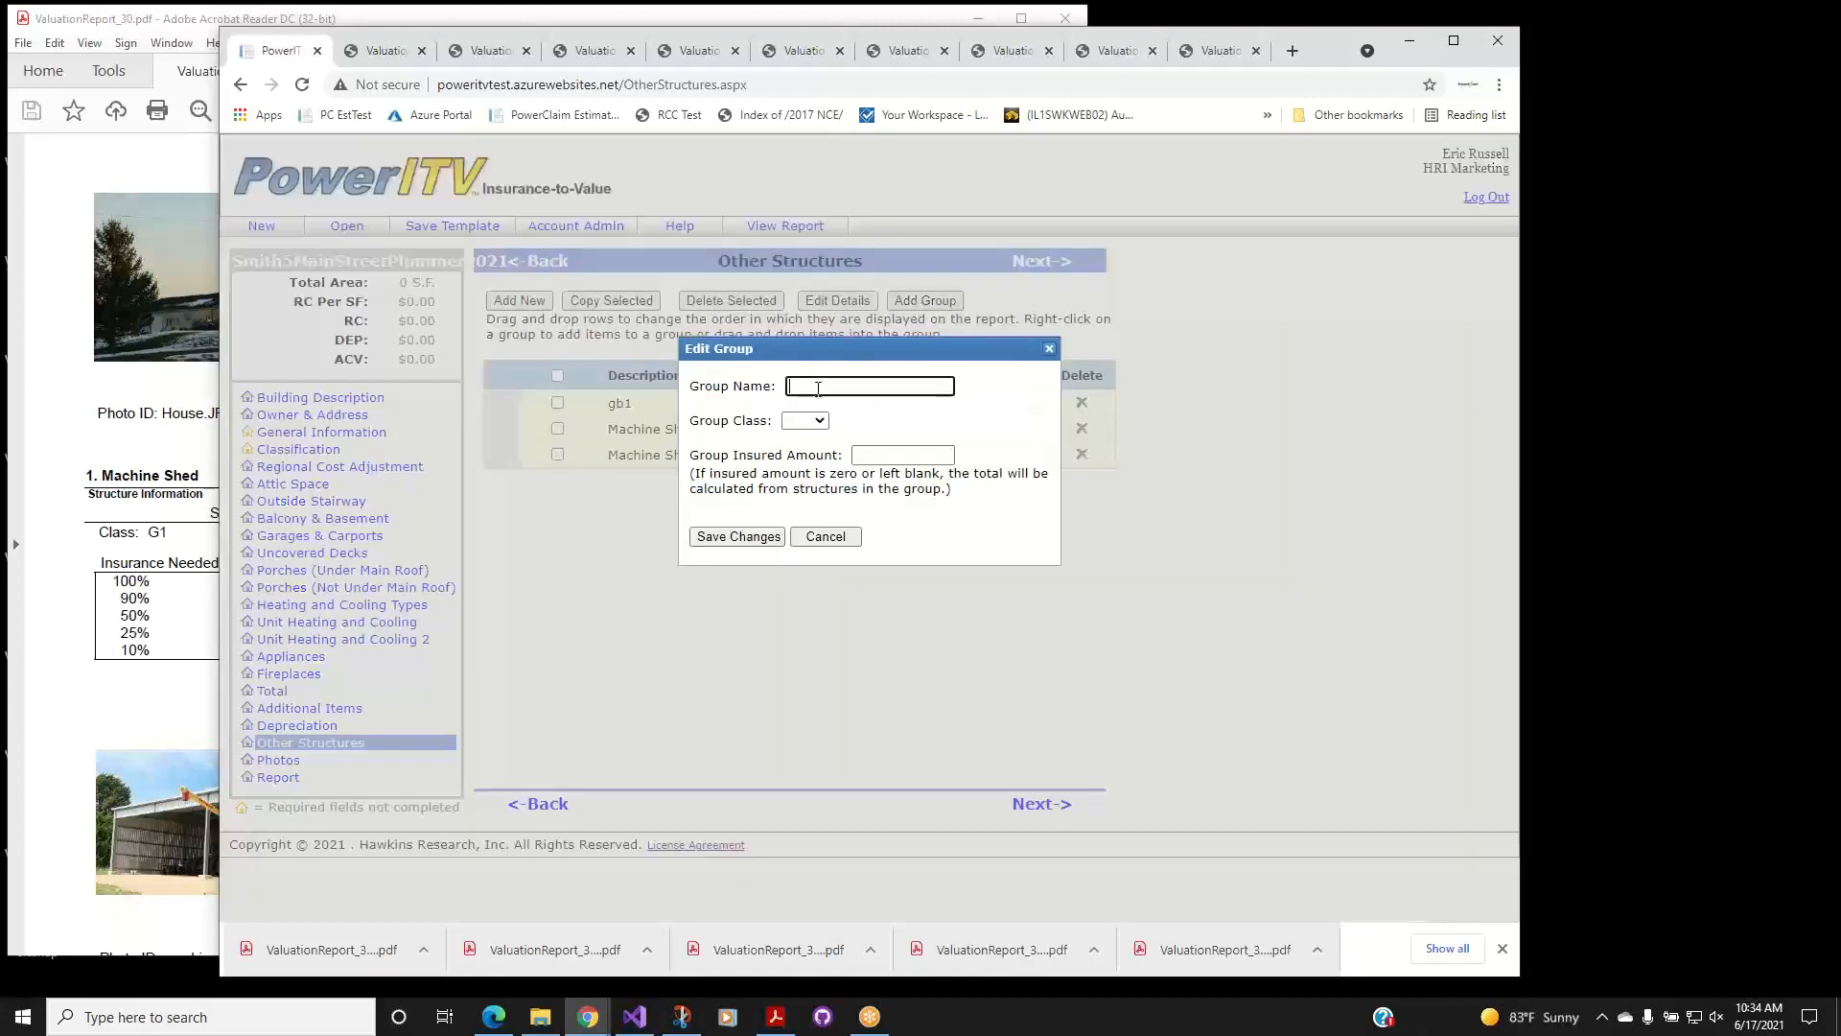
type("Machine Shed Group")
left_click(814, 421)
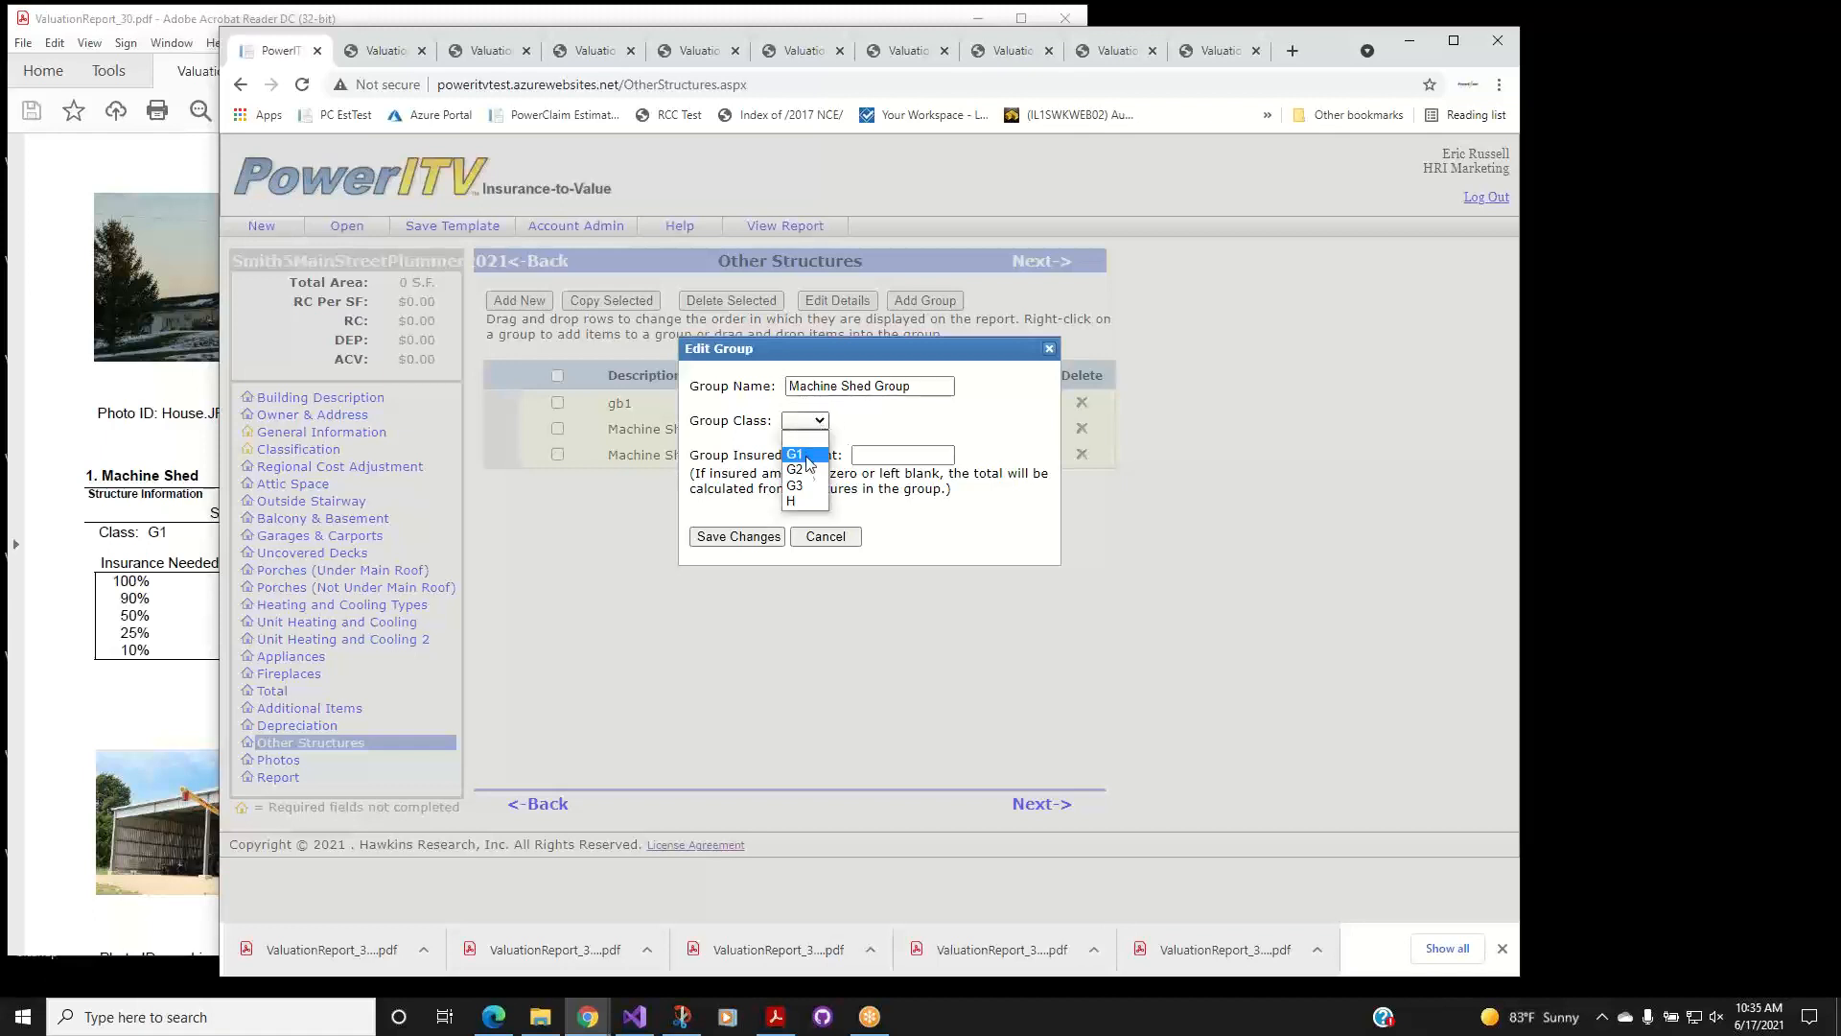
left_click(803, 455)
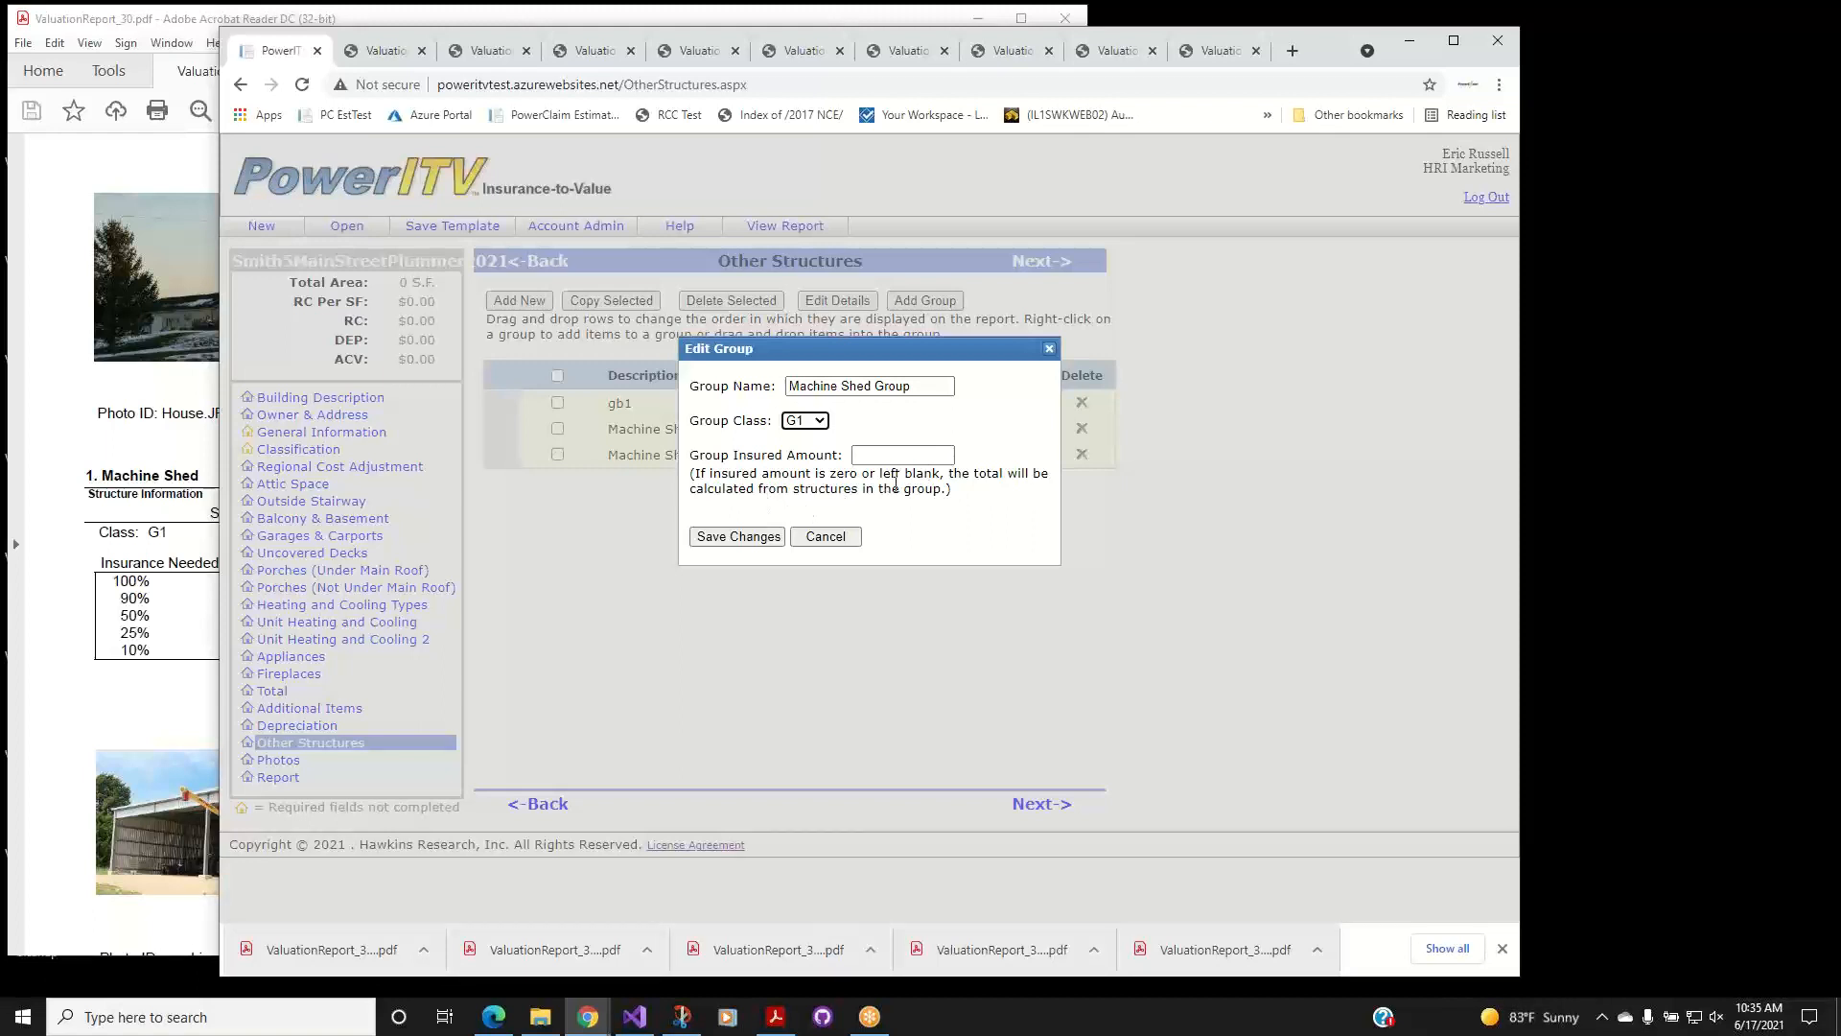
left_click(747, 539)
left_click(748, 543)
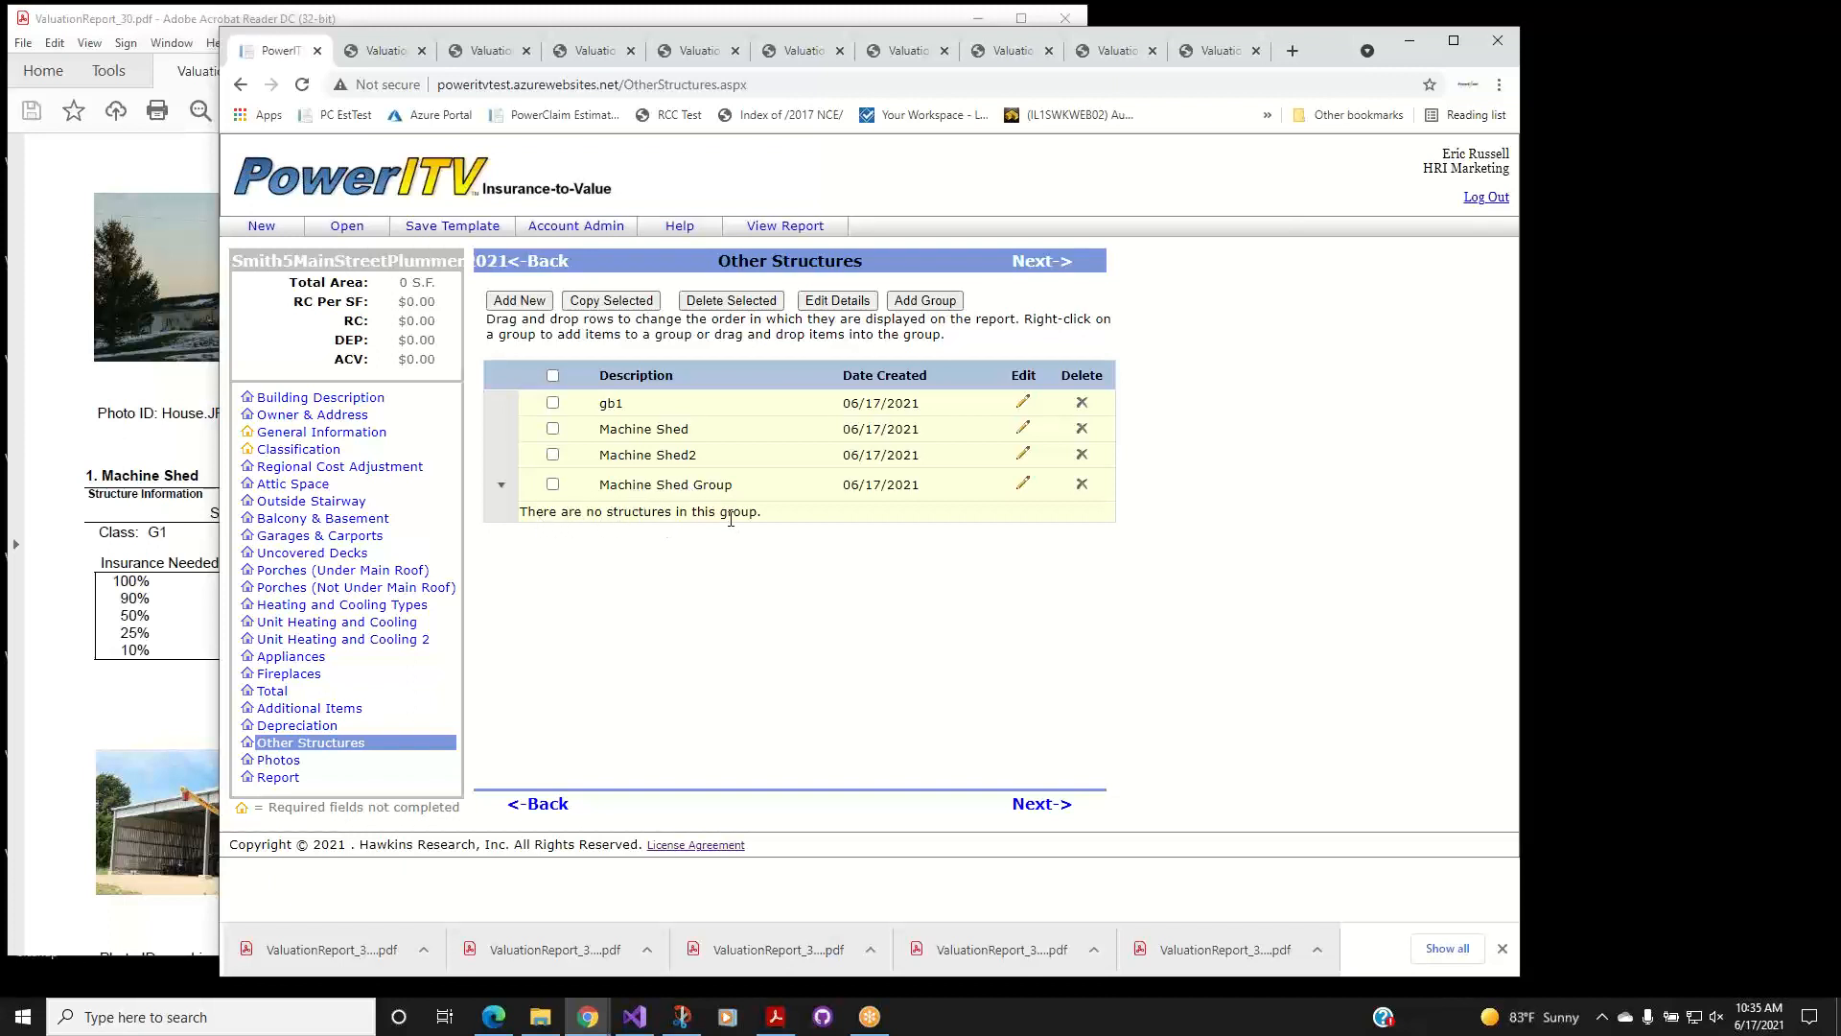
Move Machine Shed2 and Machine Shed into Machine Shed Group, and collapse and re-expand the group.
left_click(685, 460)
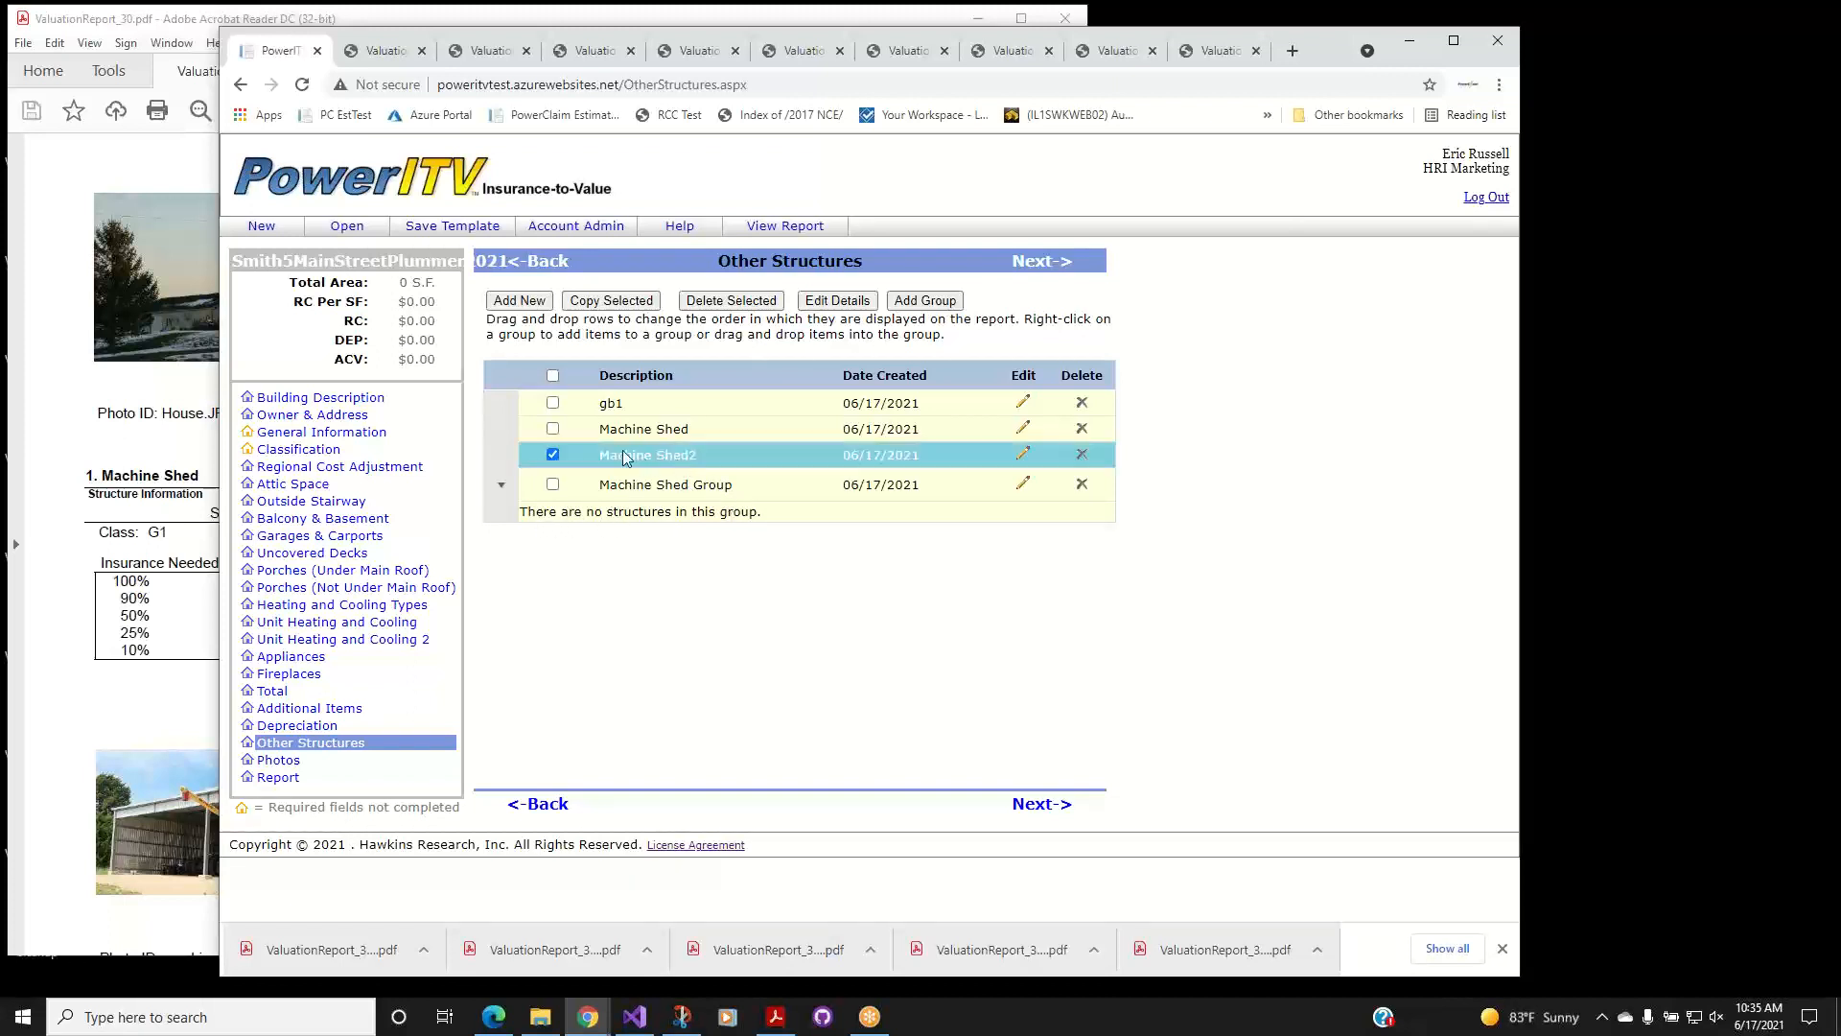
left_click_drag(619, 454, 681, 503)
left_click_drag(643, 437, 652, 486)
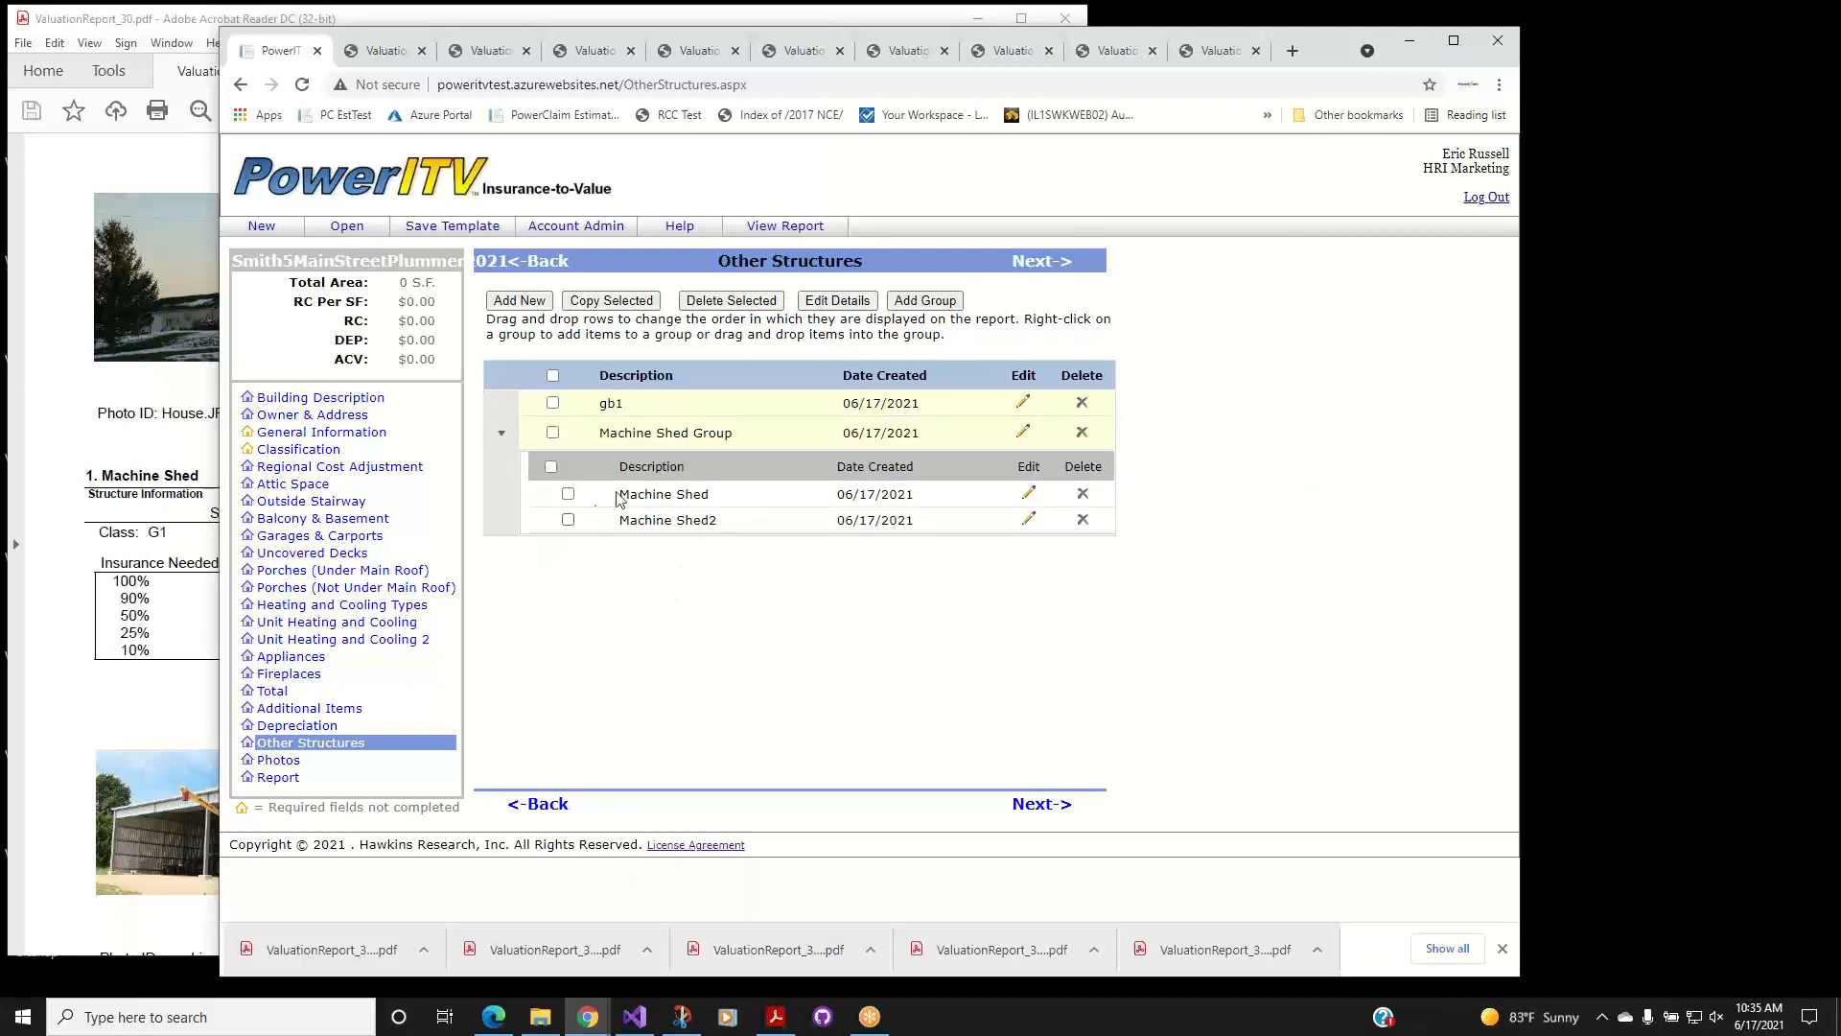
left_click(501, 435)
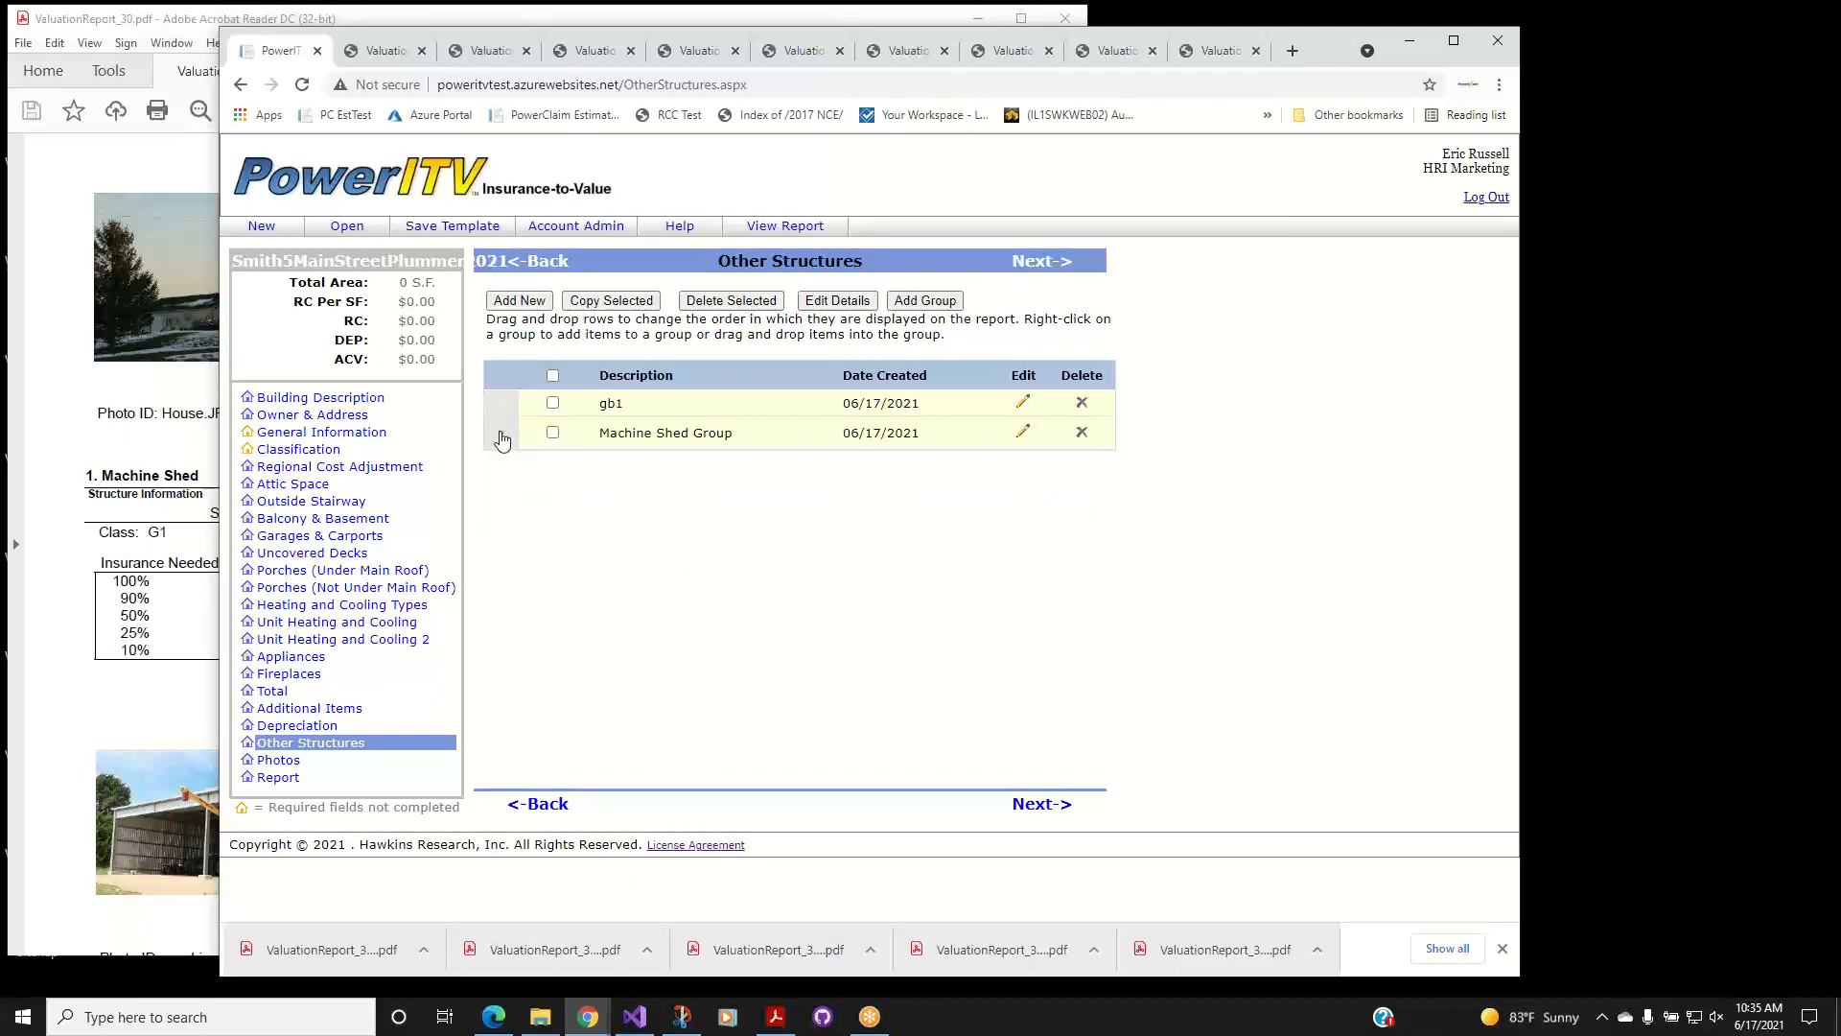
left_click(500, 436)
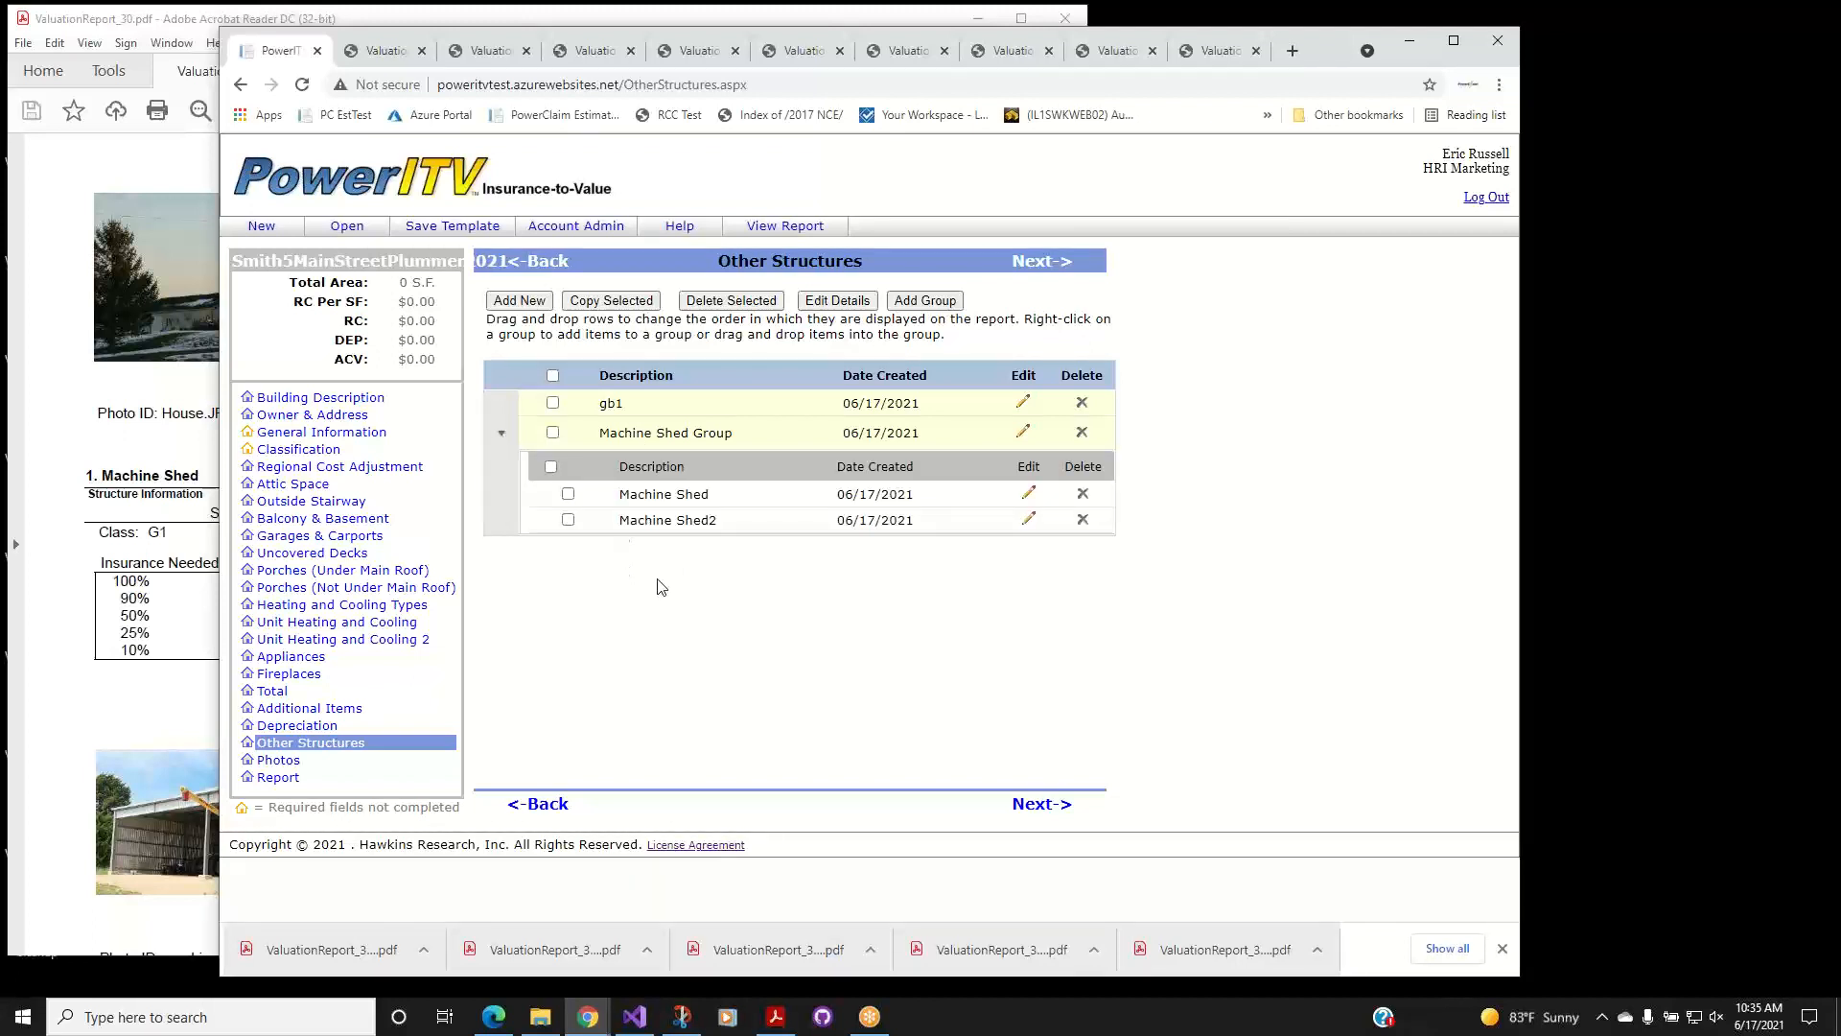
Generate the valuation report, save it to the Desktop as ValuationReport_37 (6).pdf, and open it.
left_click(791, 228)
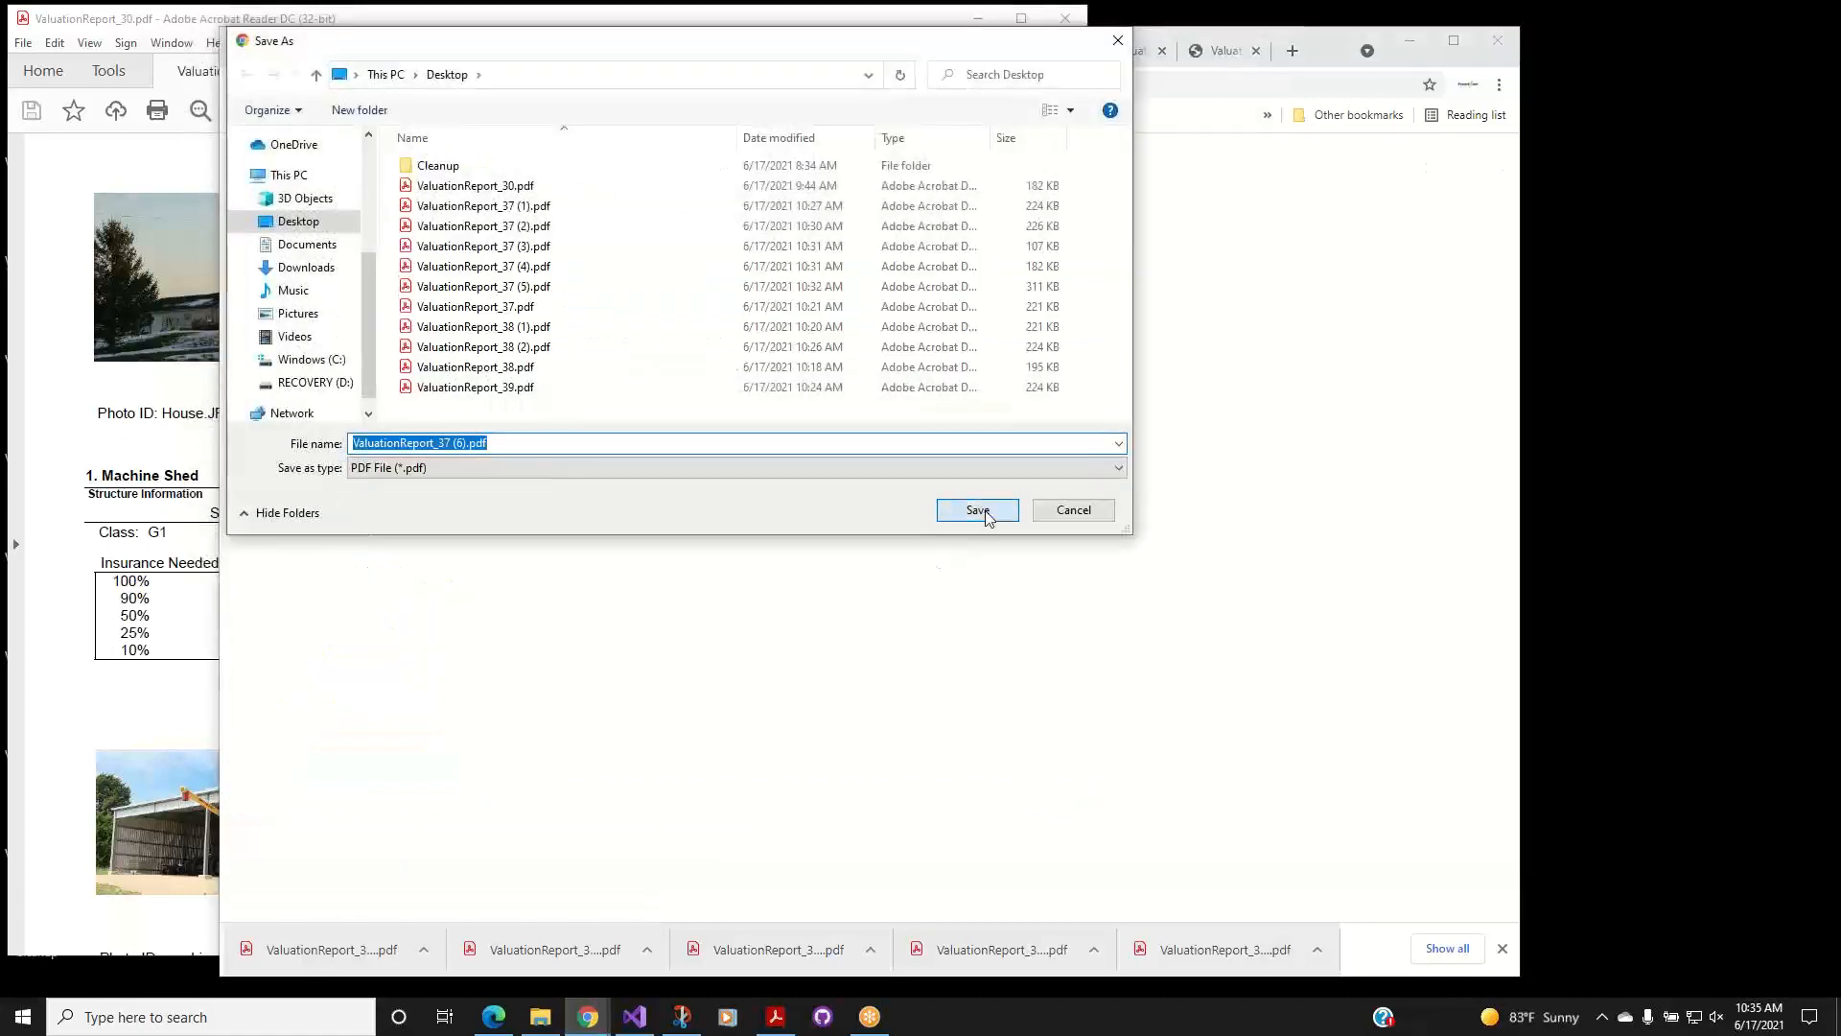
left_click(985, 513)
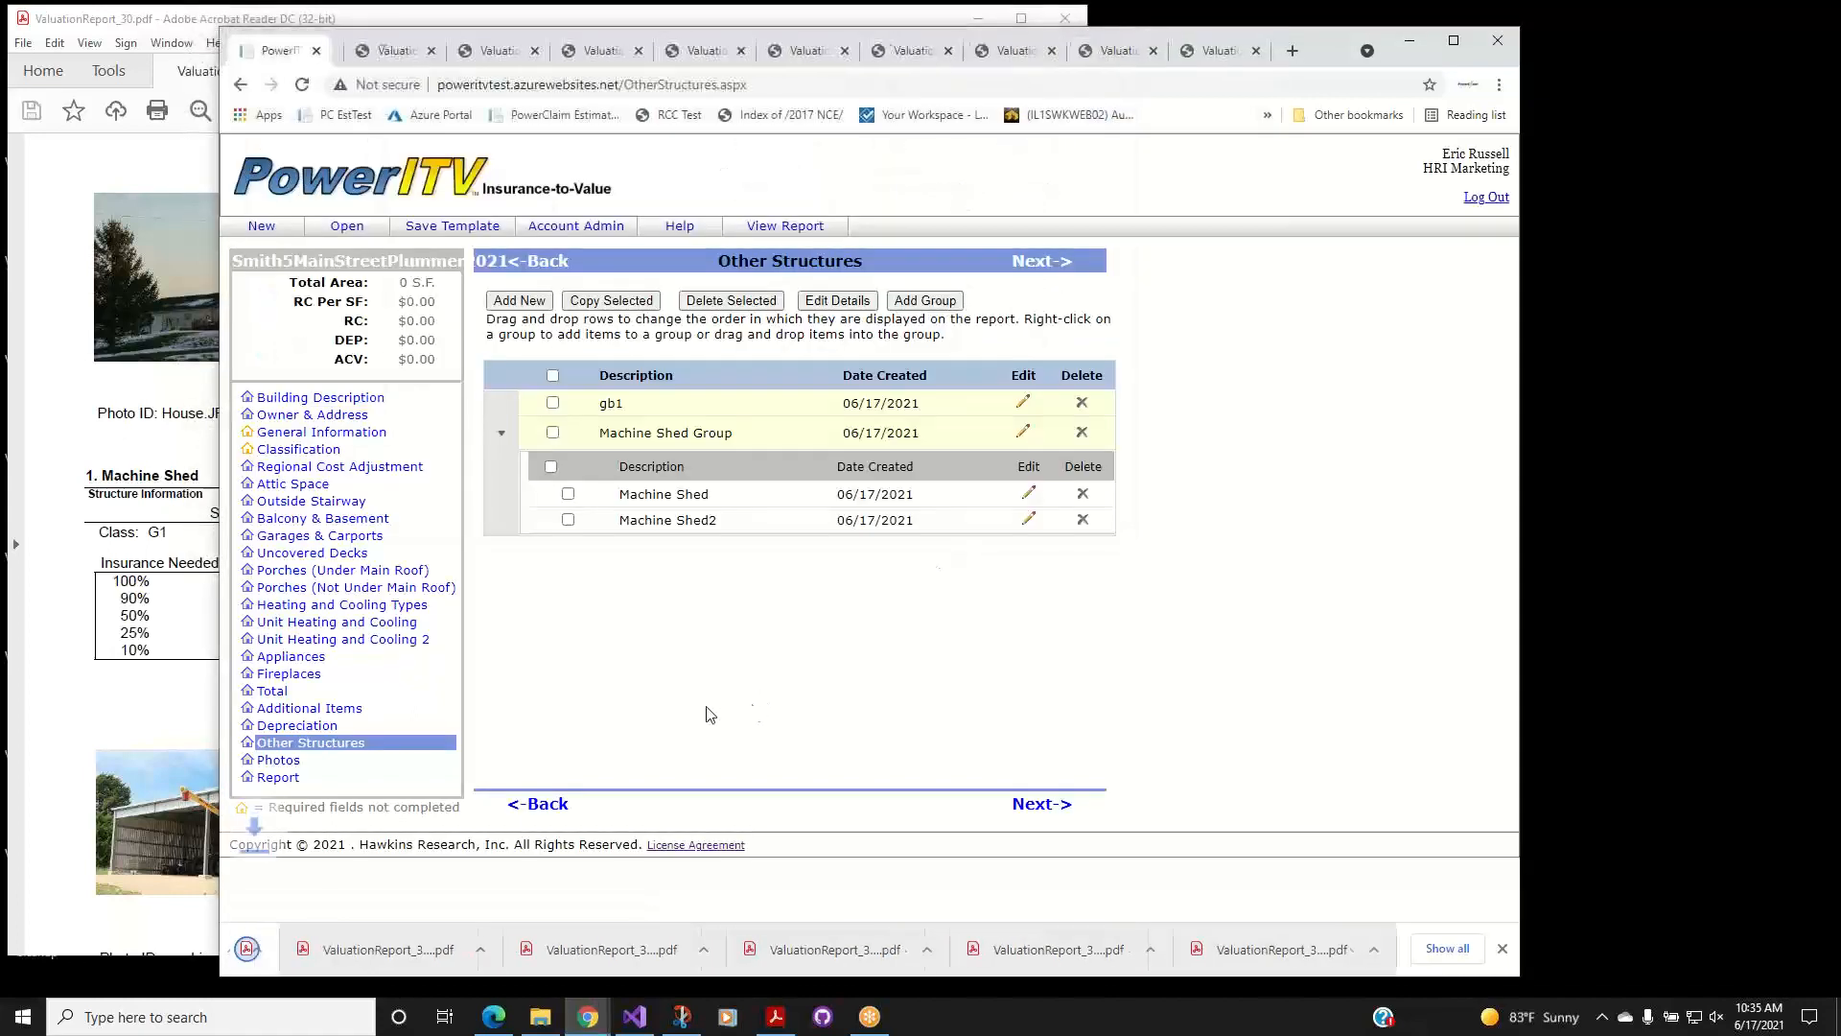
left_click(330, 948)
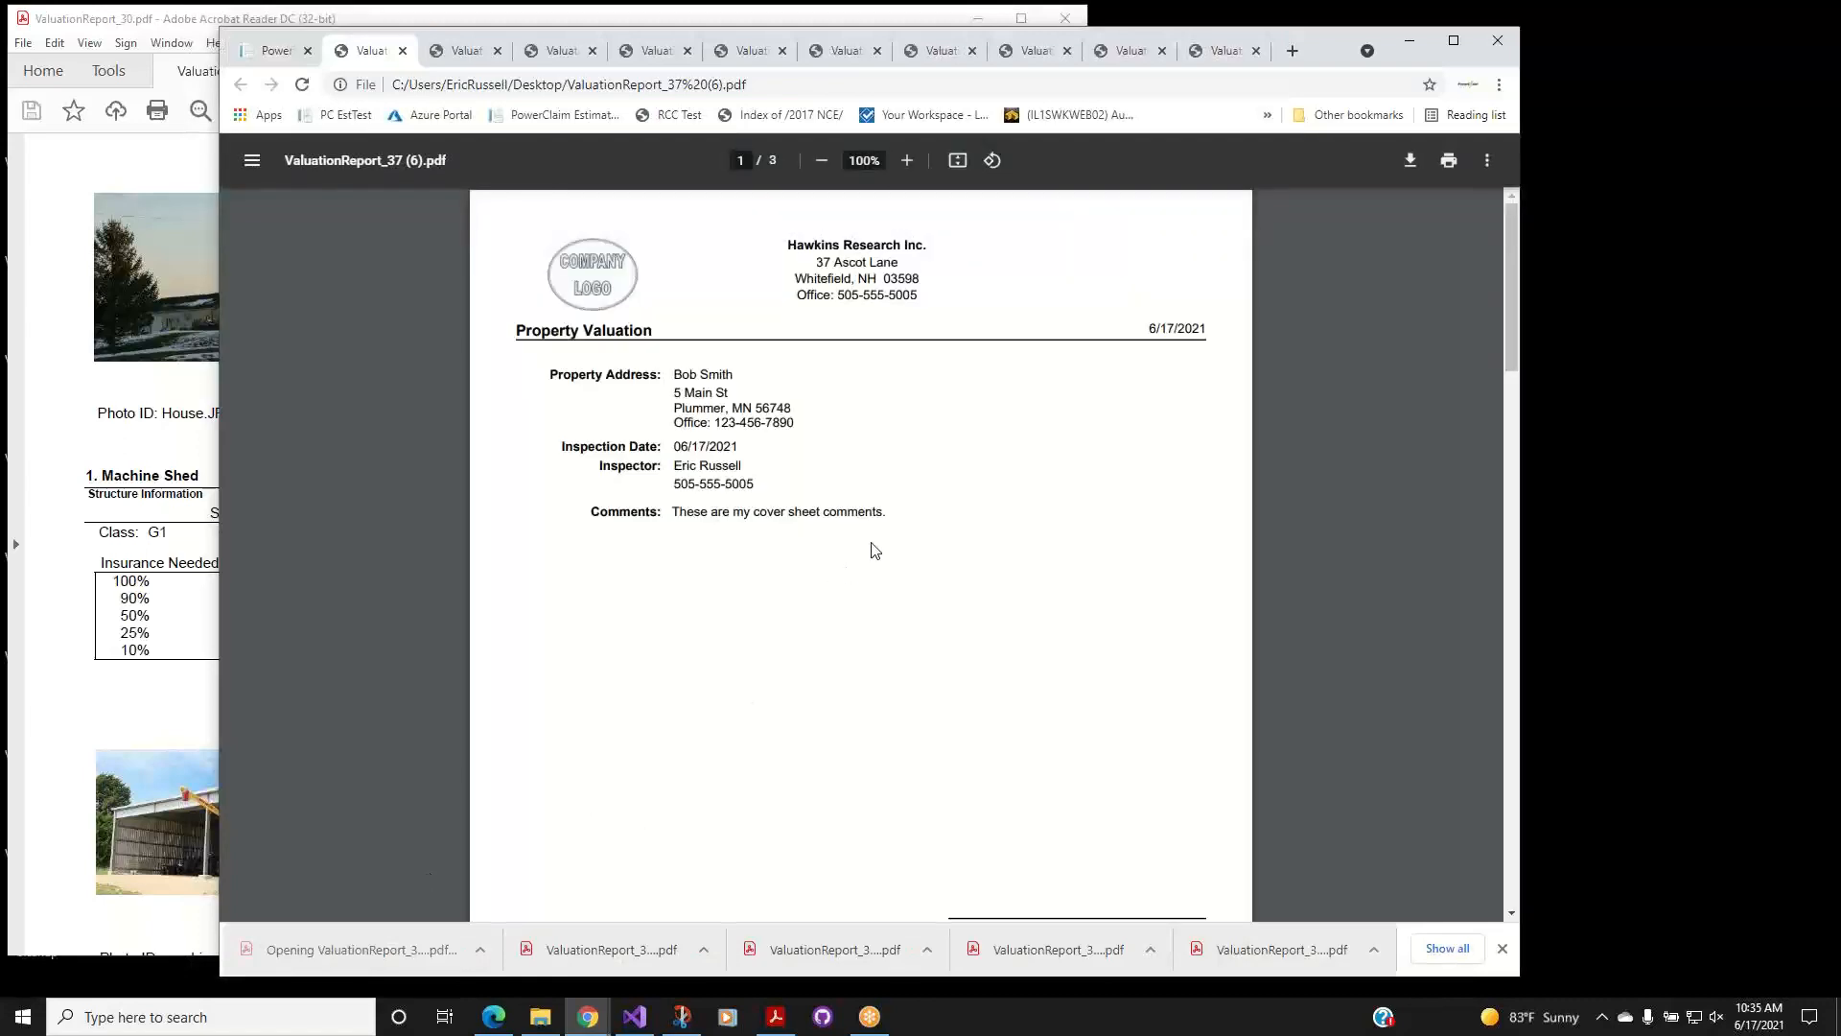
Examine the Machine Shed Group section of the report, comparing its individual structures with the group's replacement cost, insured amount and insurance to value.
scroll(874, 549, "down", 10)
scroll(874, 550, "down", 5)
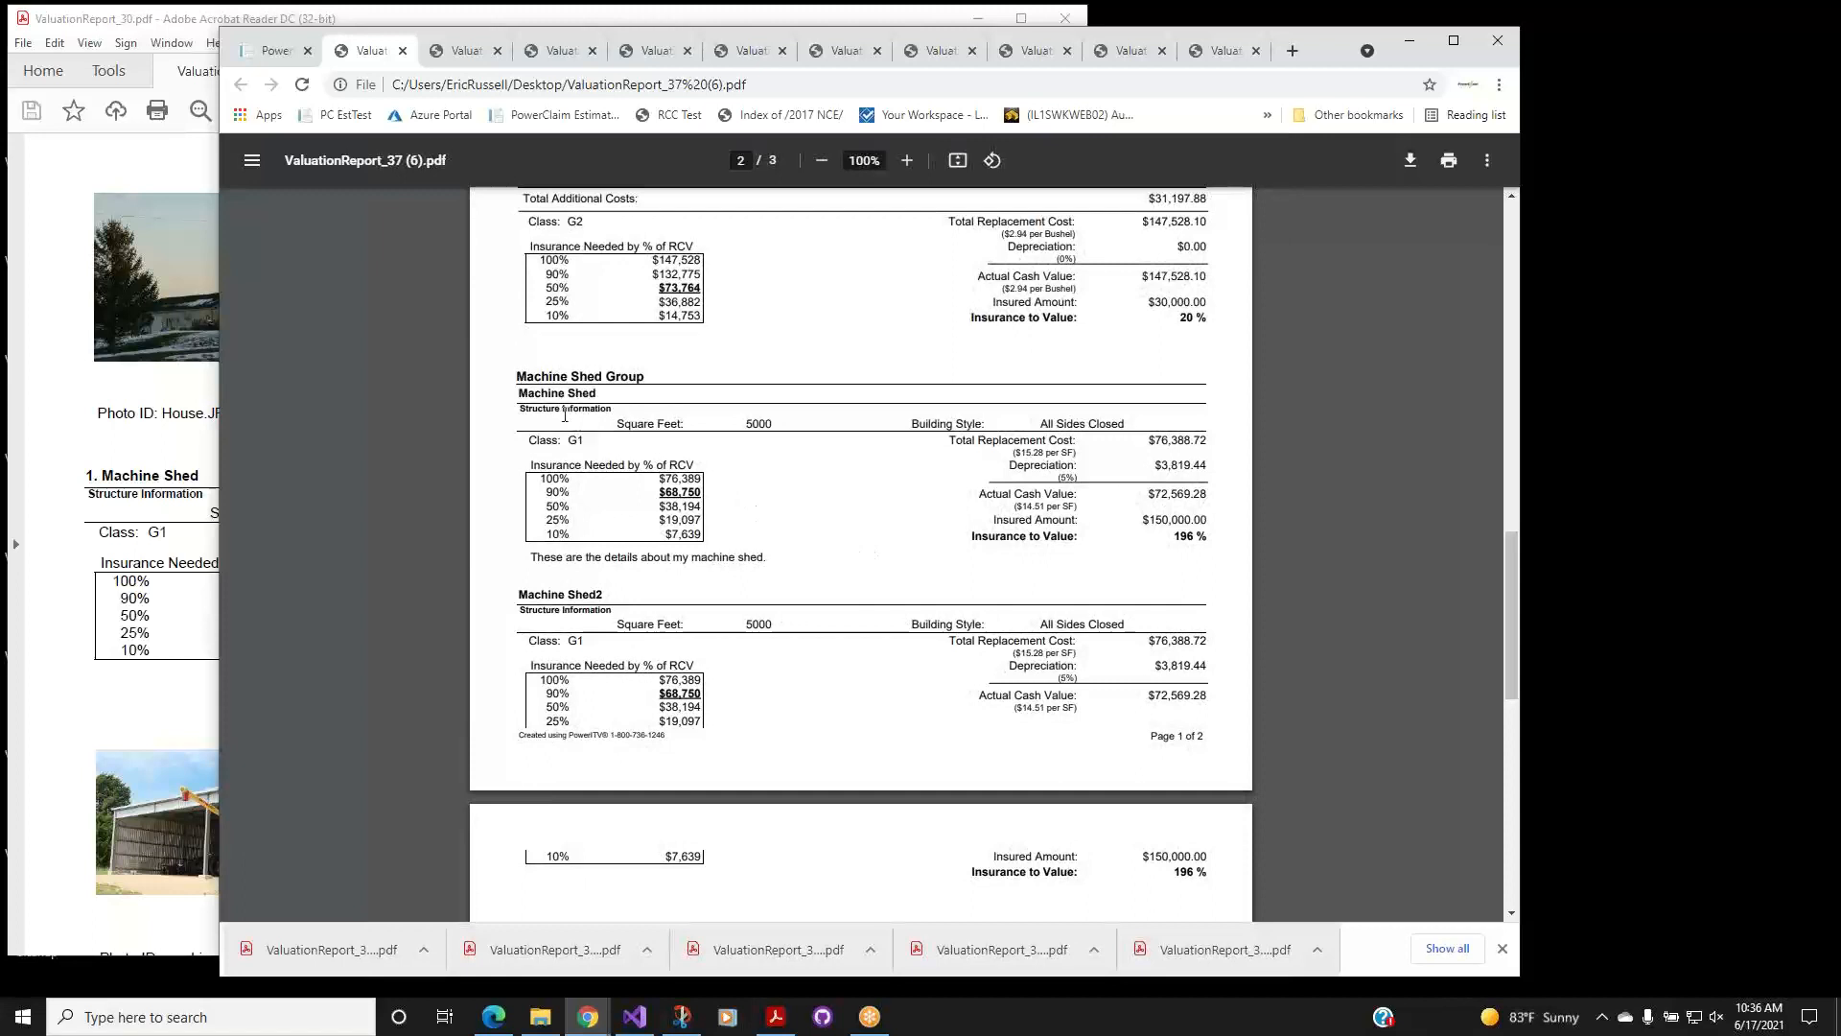
left_click_drag(519, 380, 646, 373)
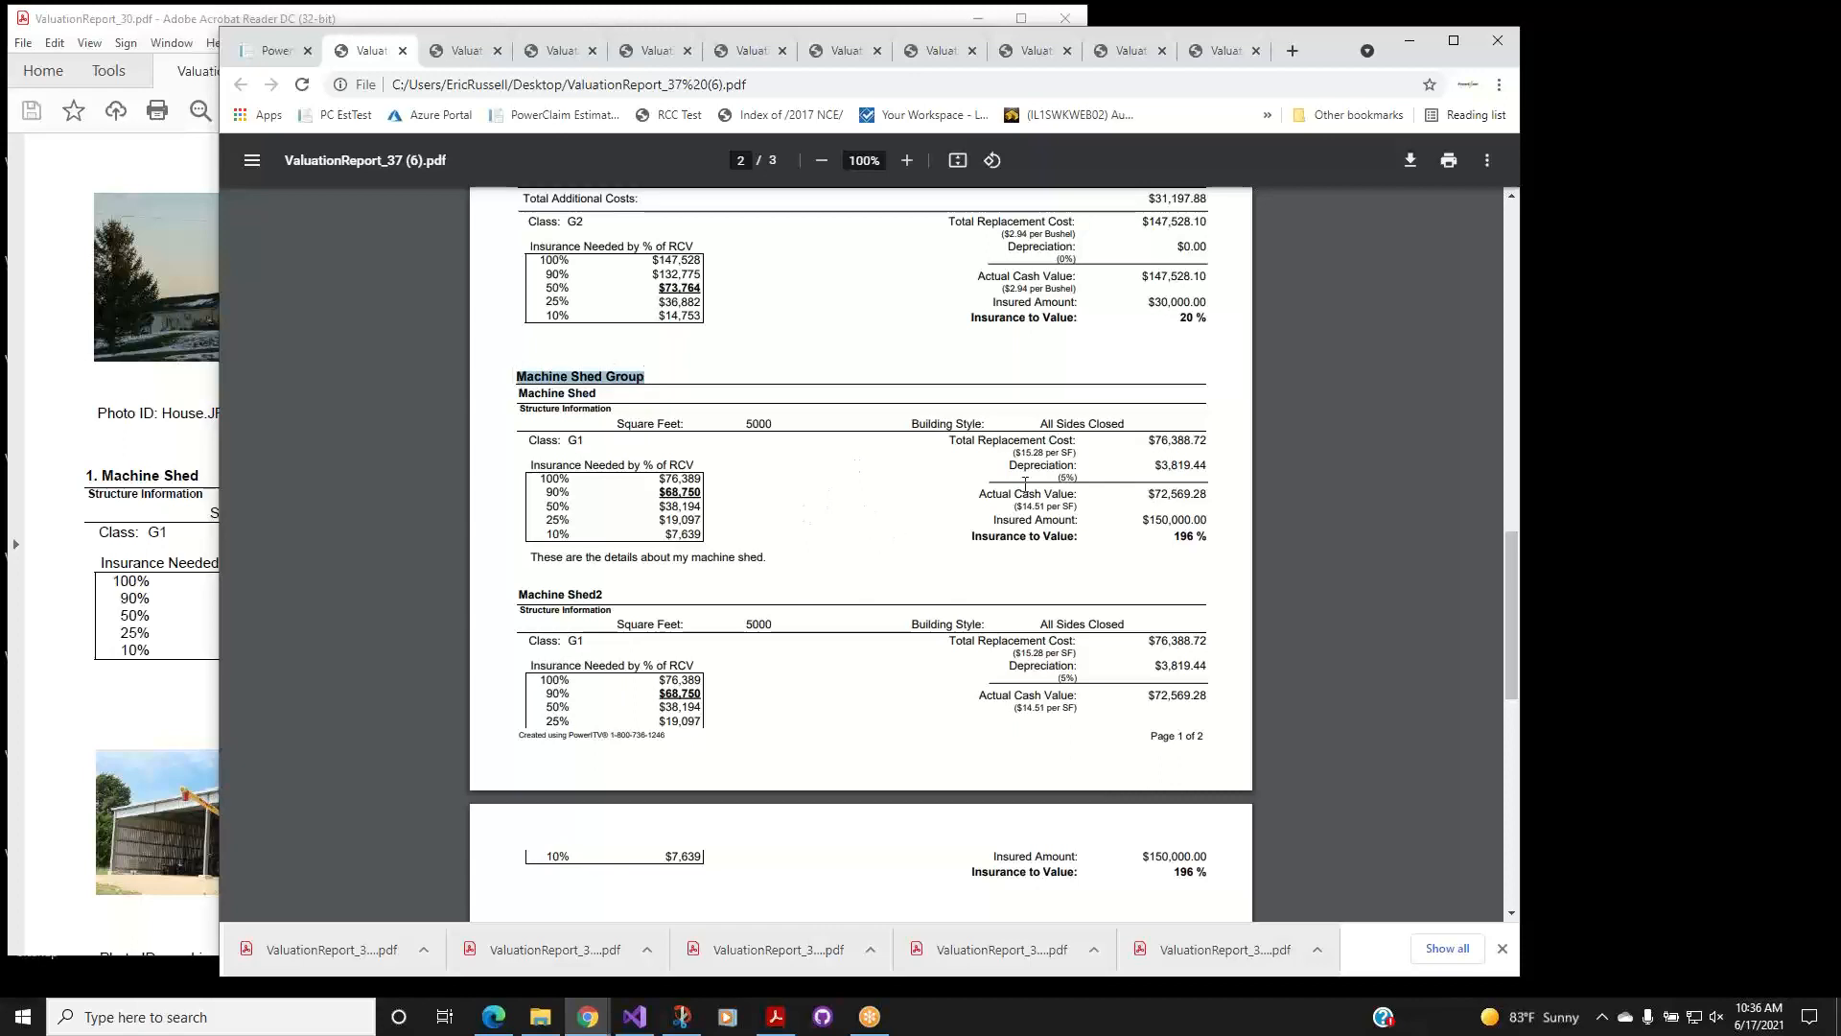
scroll(1026, 491, "down", 2)
scroll(1026, 491, "down", 2)
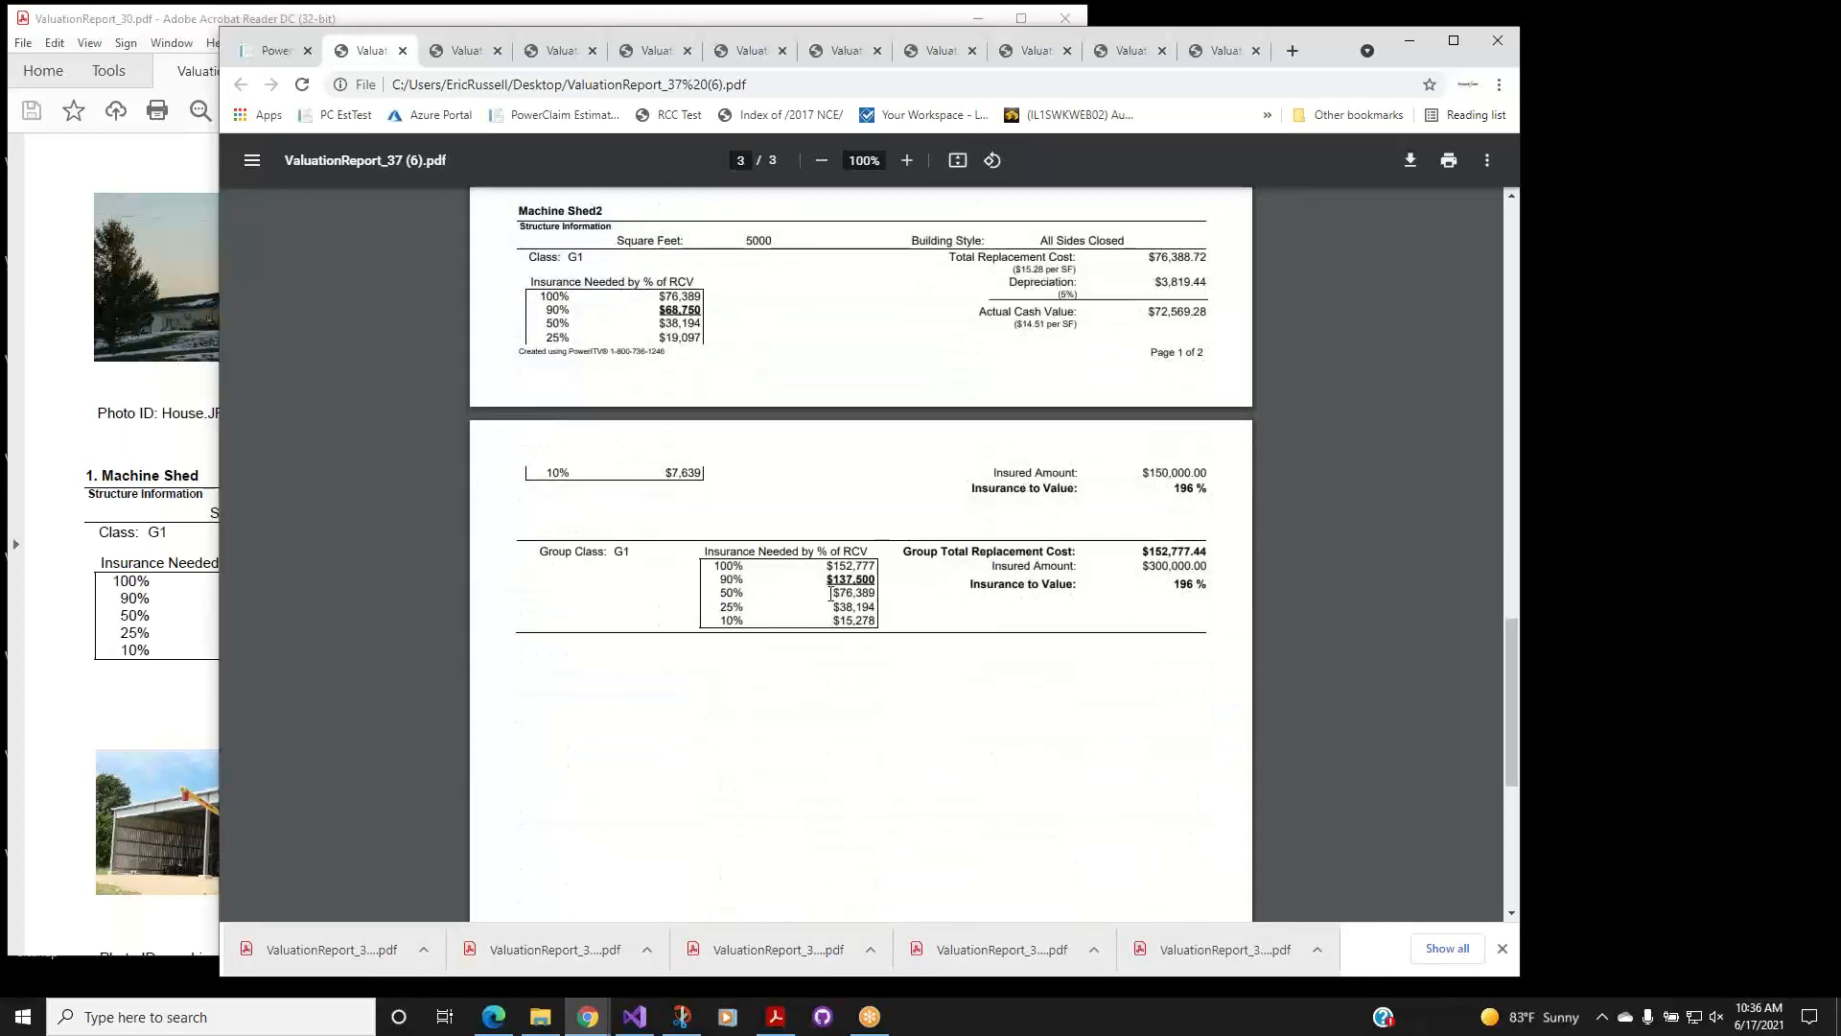
left_click_drag(520, 552, 1210, 583)
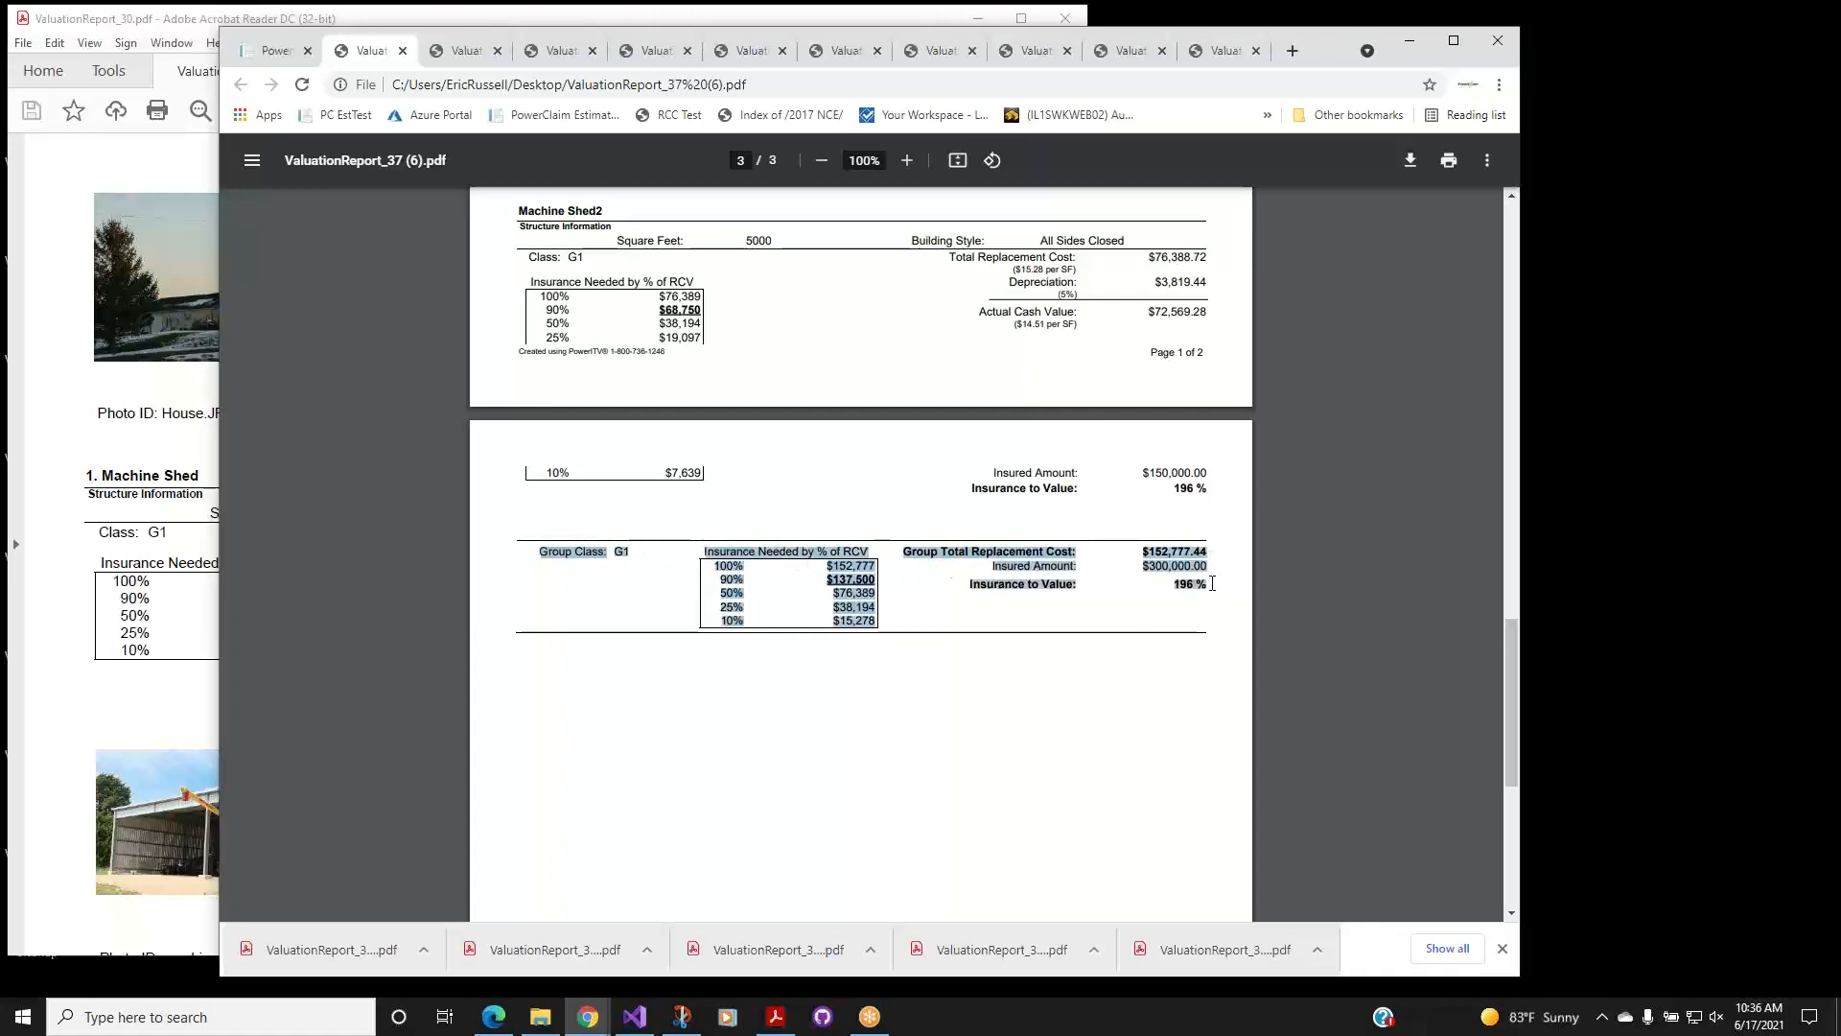
left_click(1161, 615)
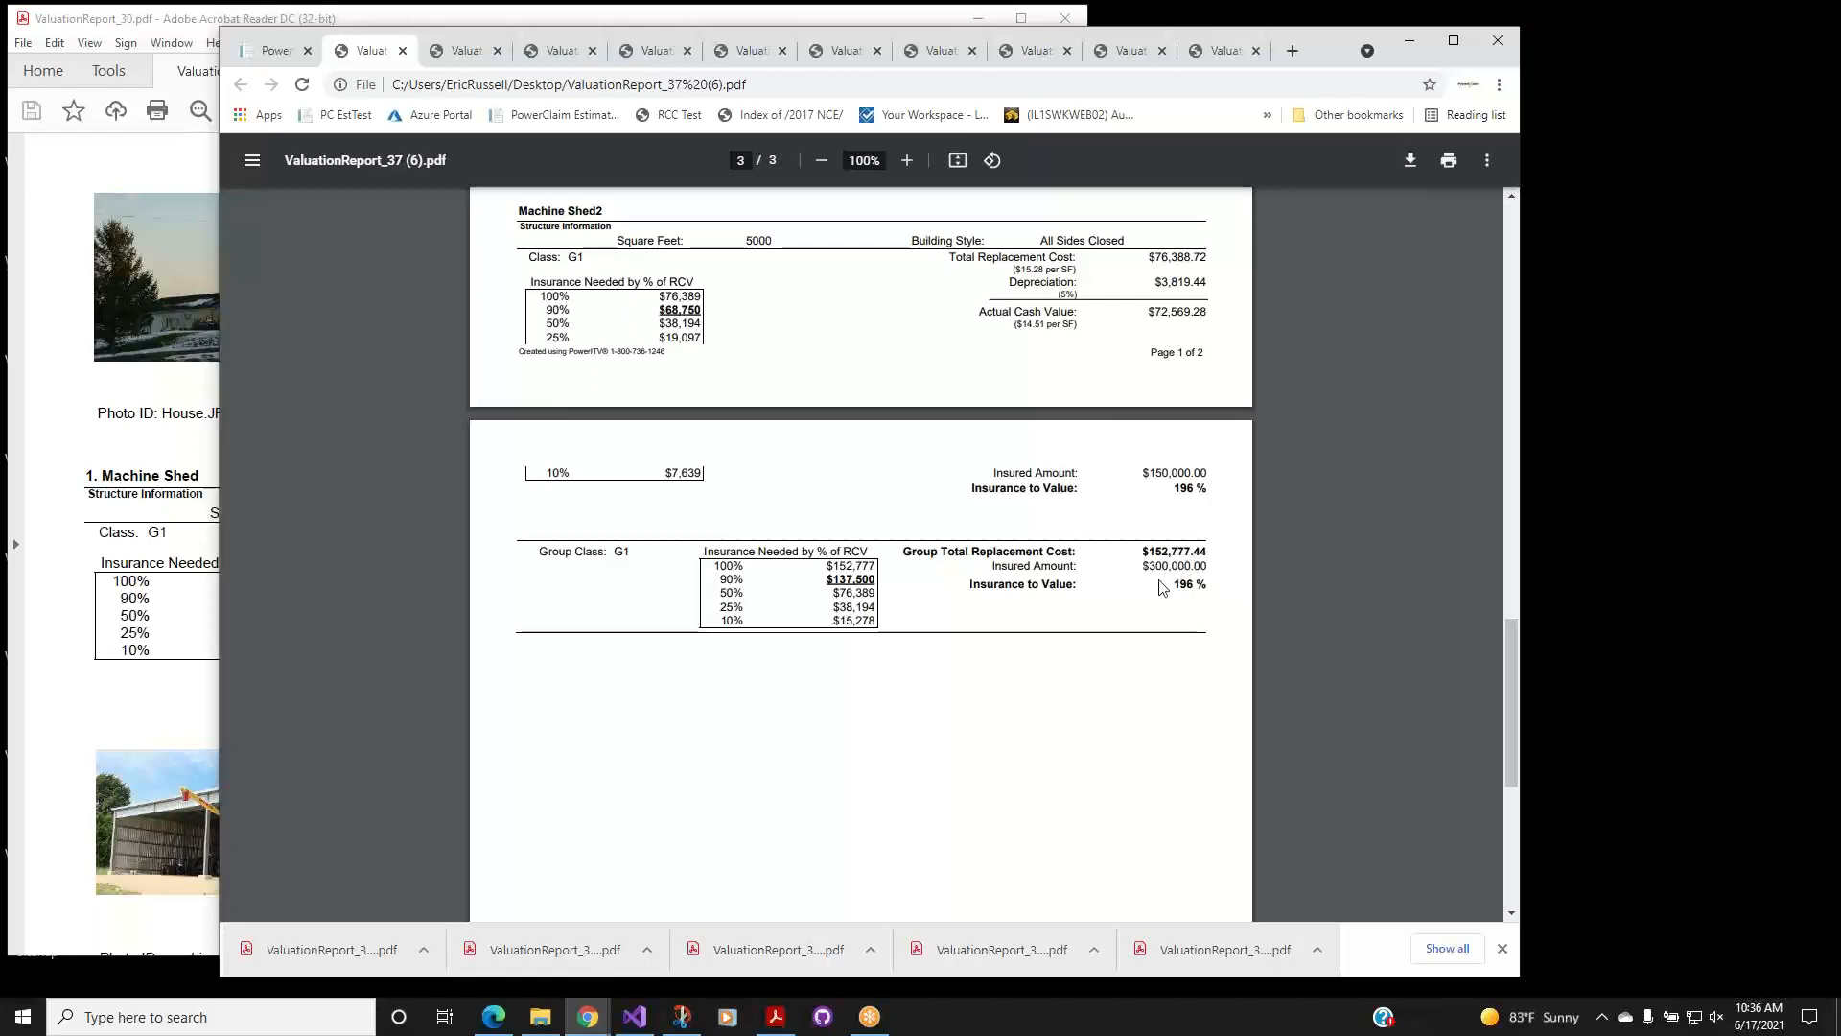
scroll(1161, 587, "up", 3)
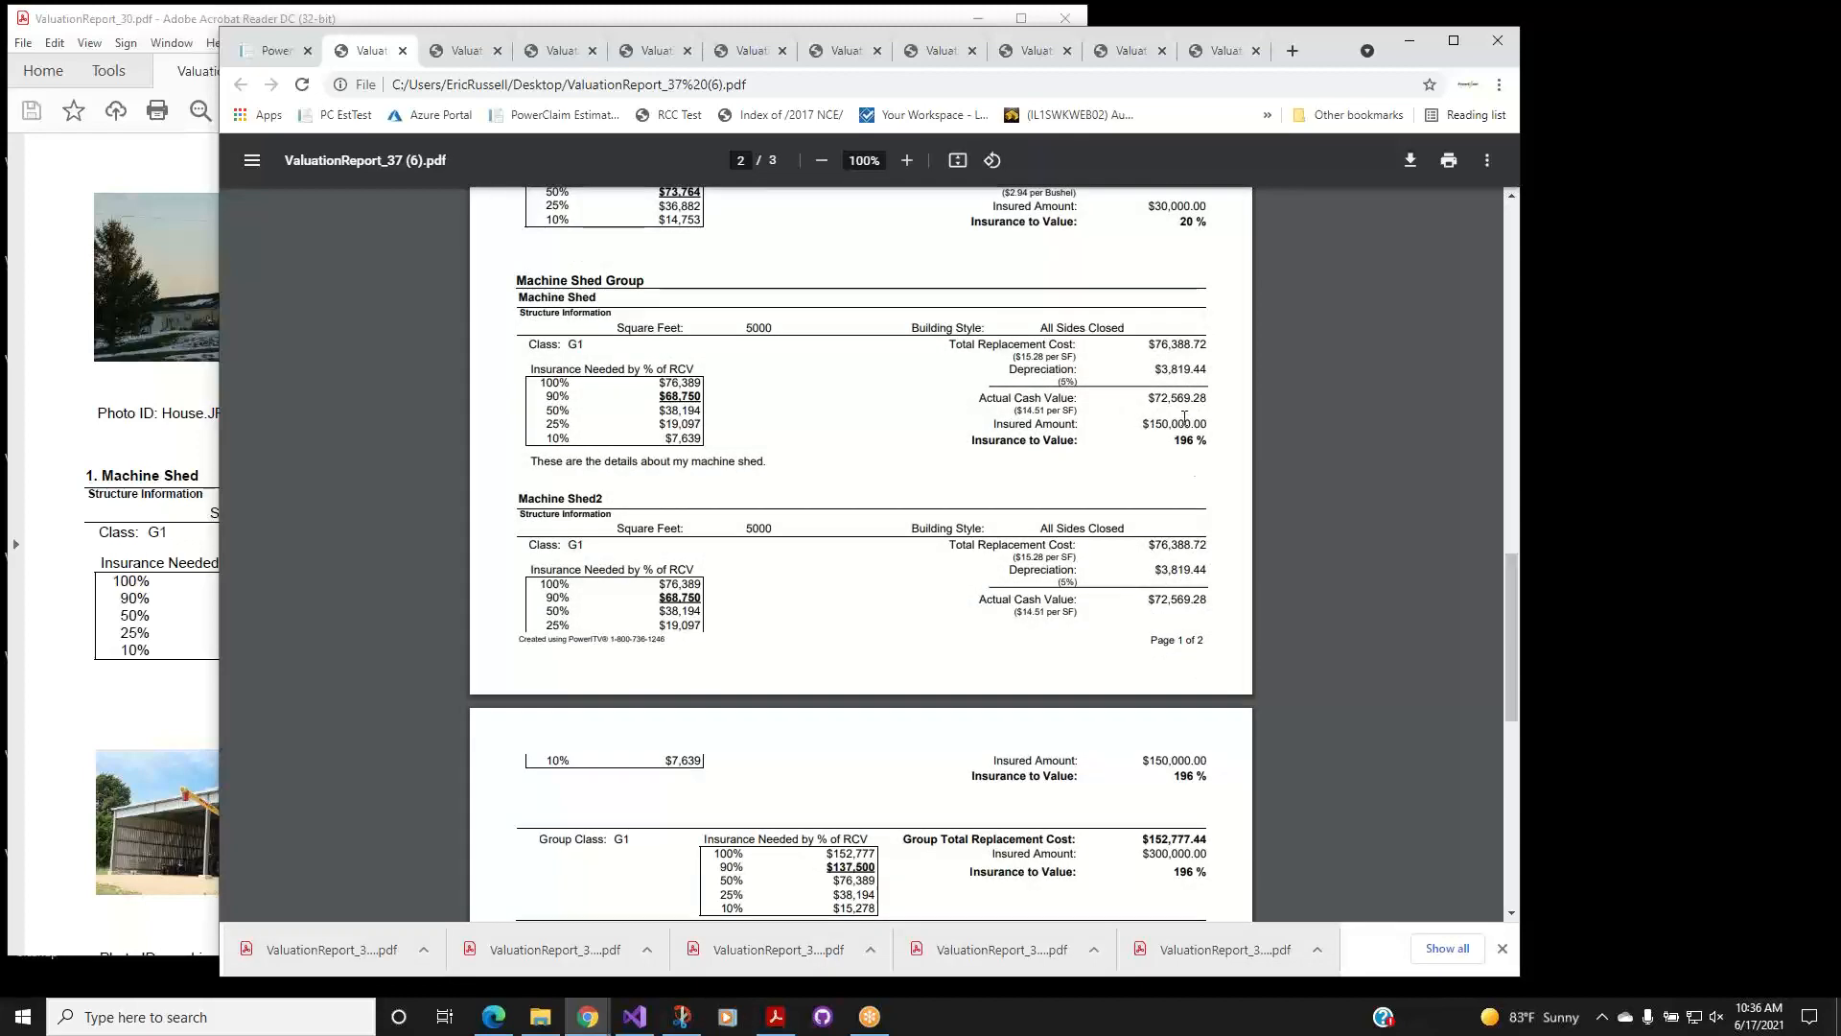
scroll(1196, 690, "down", 2)
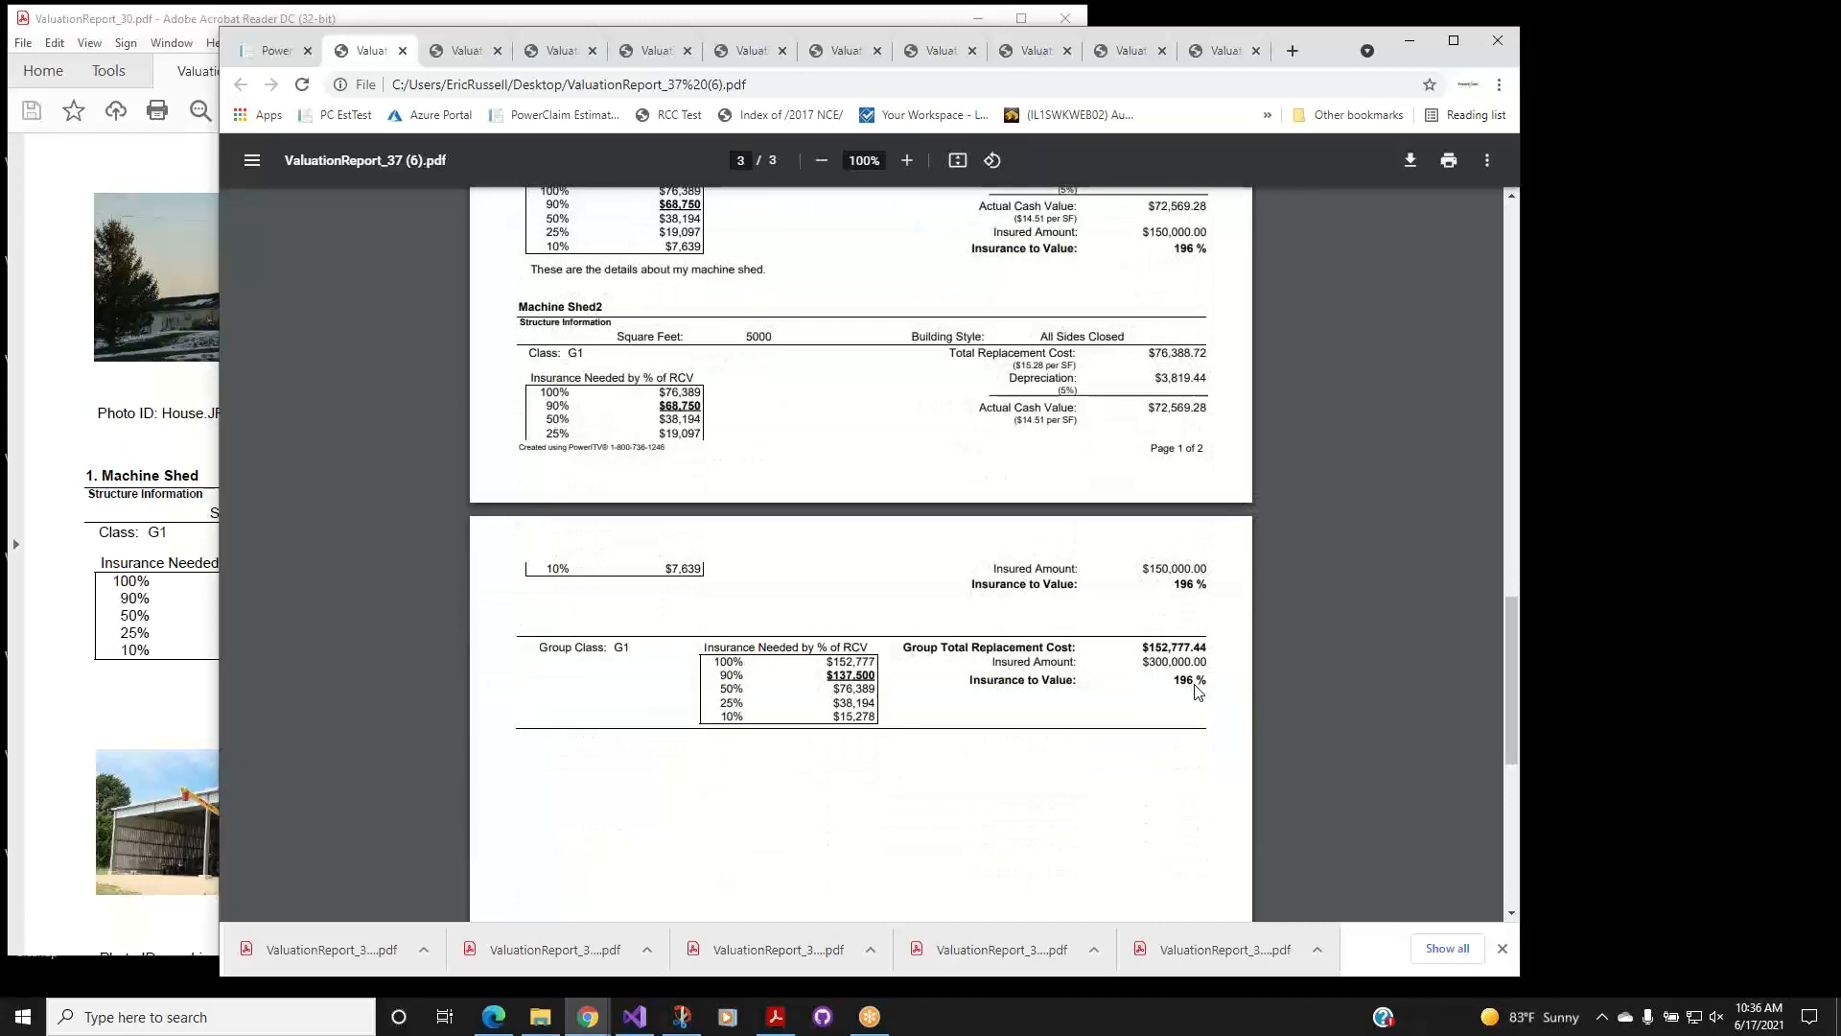
scroll(1198, 691, "down", 1)
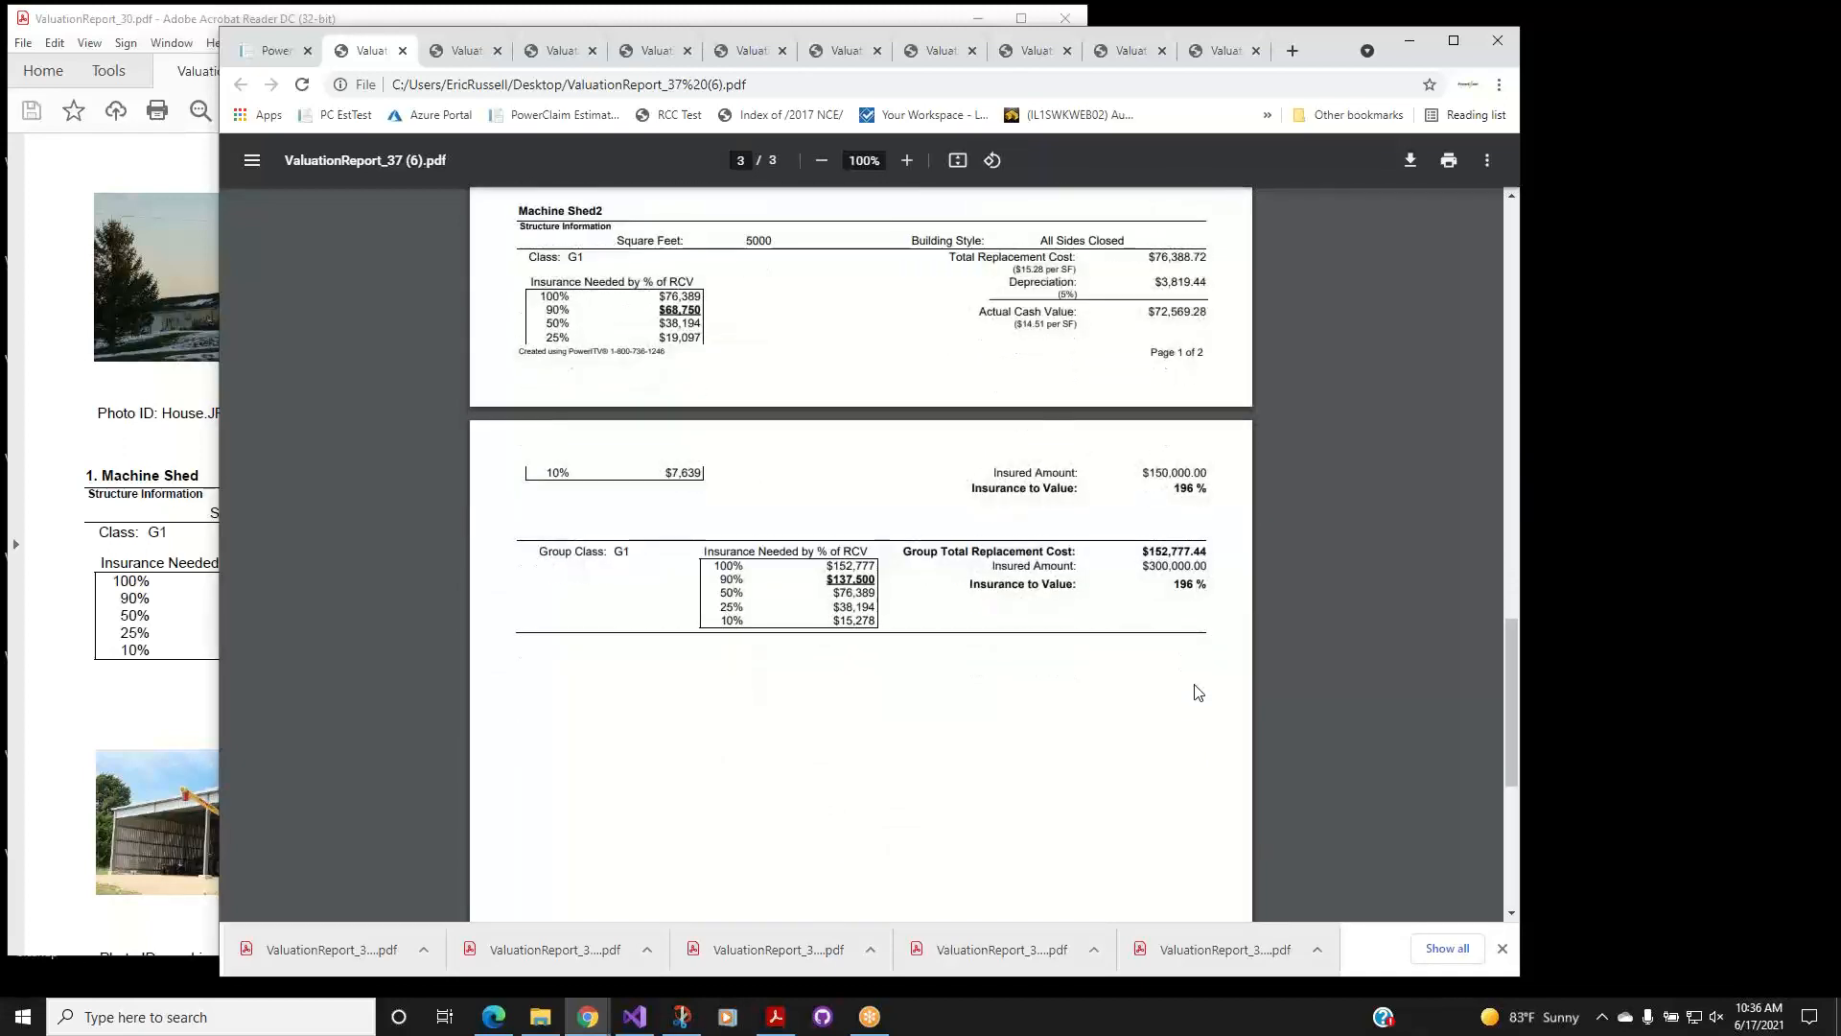
scroll(1198, 691, "down", 1)
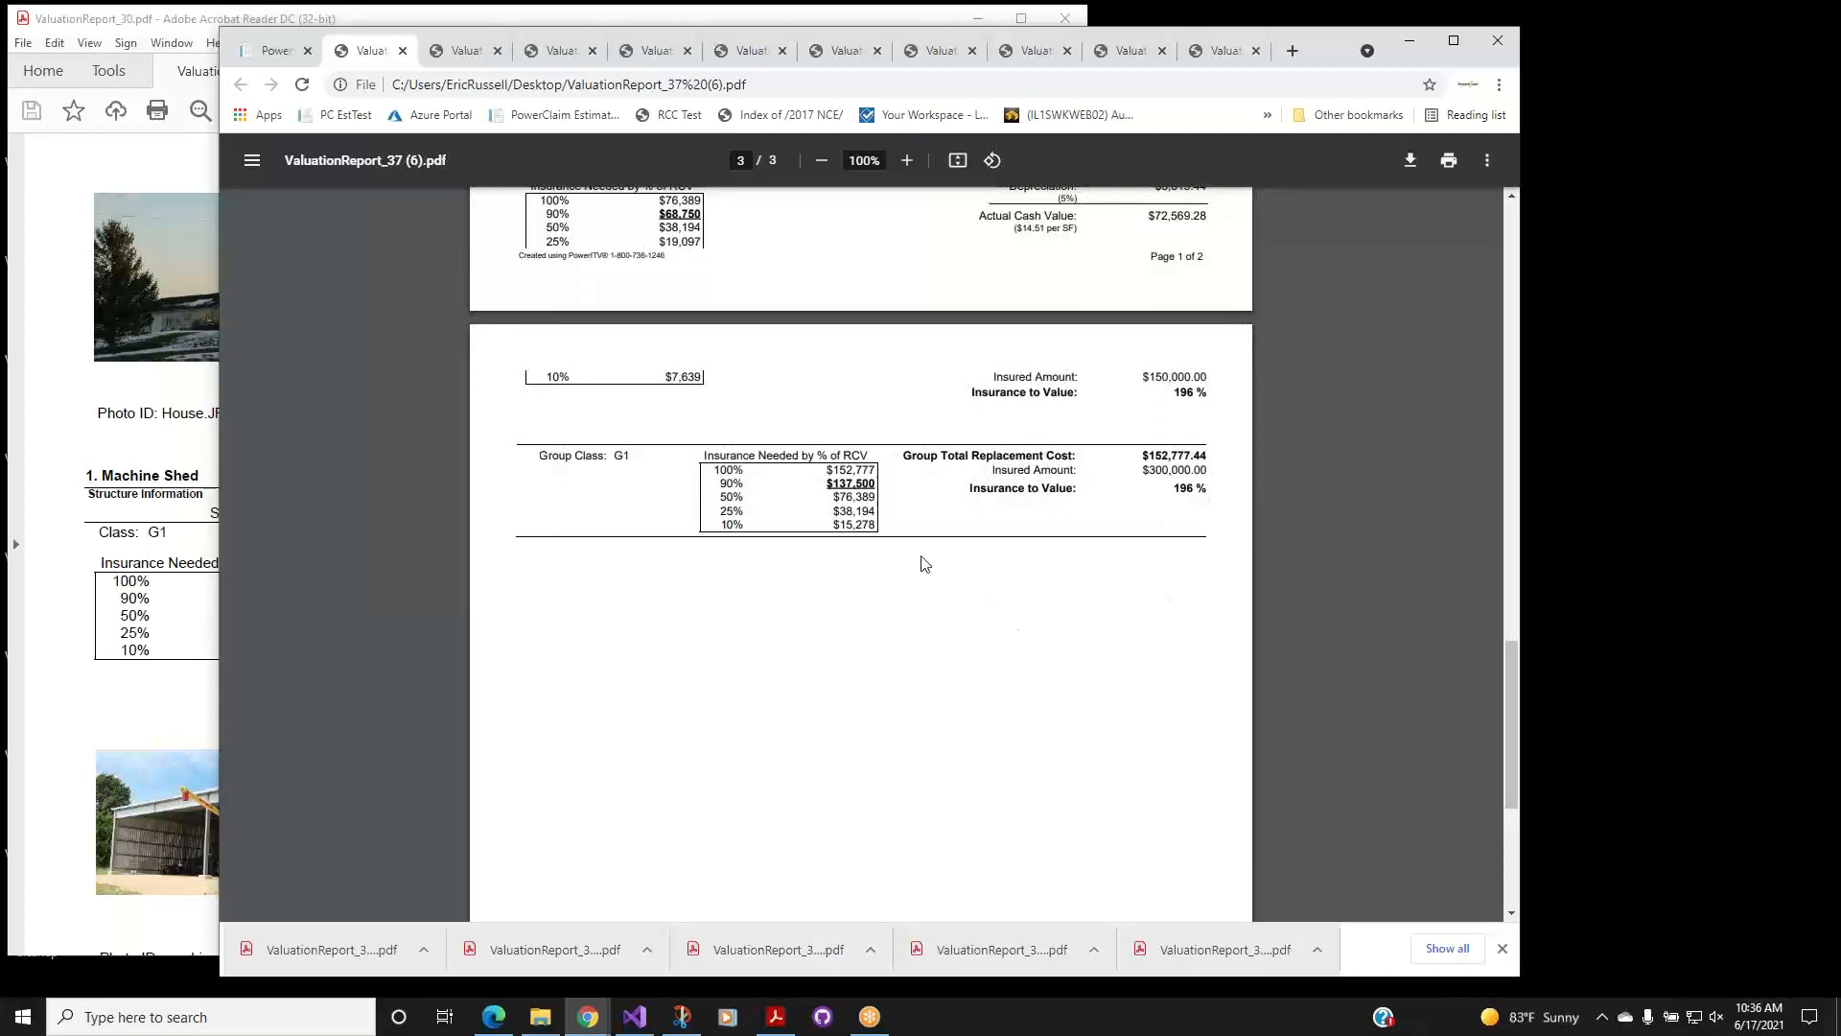
Return from the PDF report to the valuation and delete Machine Shed2 from Machine Shed Group.
scroll(919, 561, "up", 7)
scroll(919, 561, "up", 4)
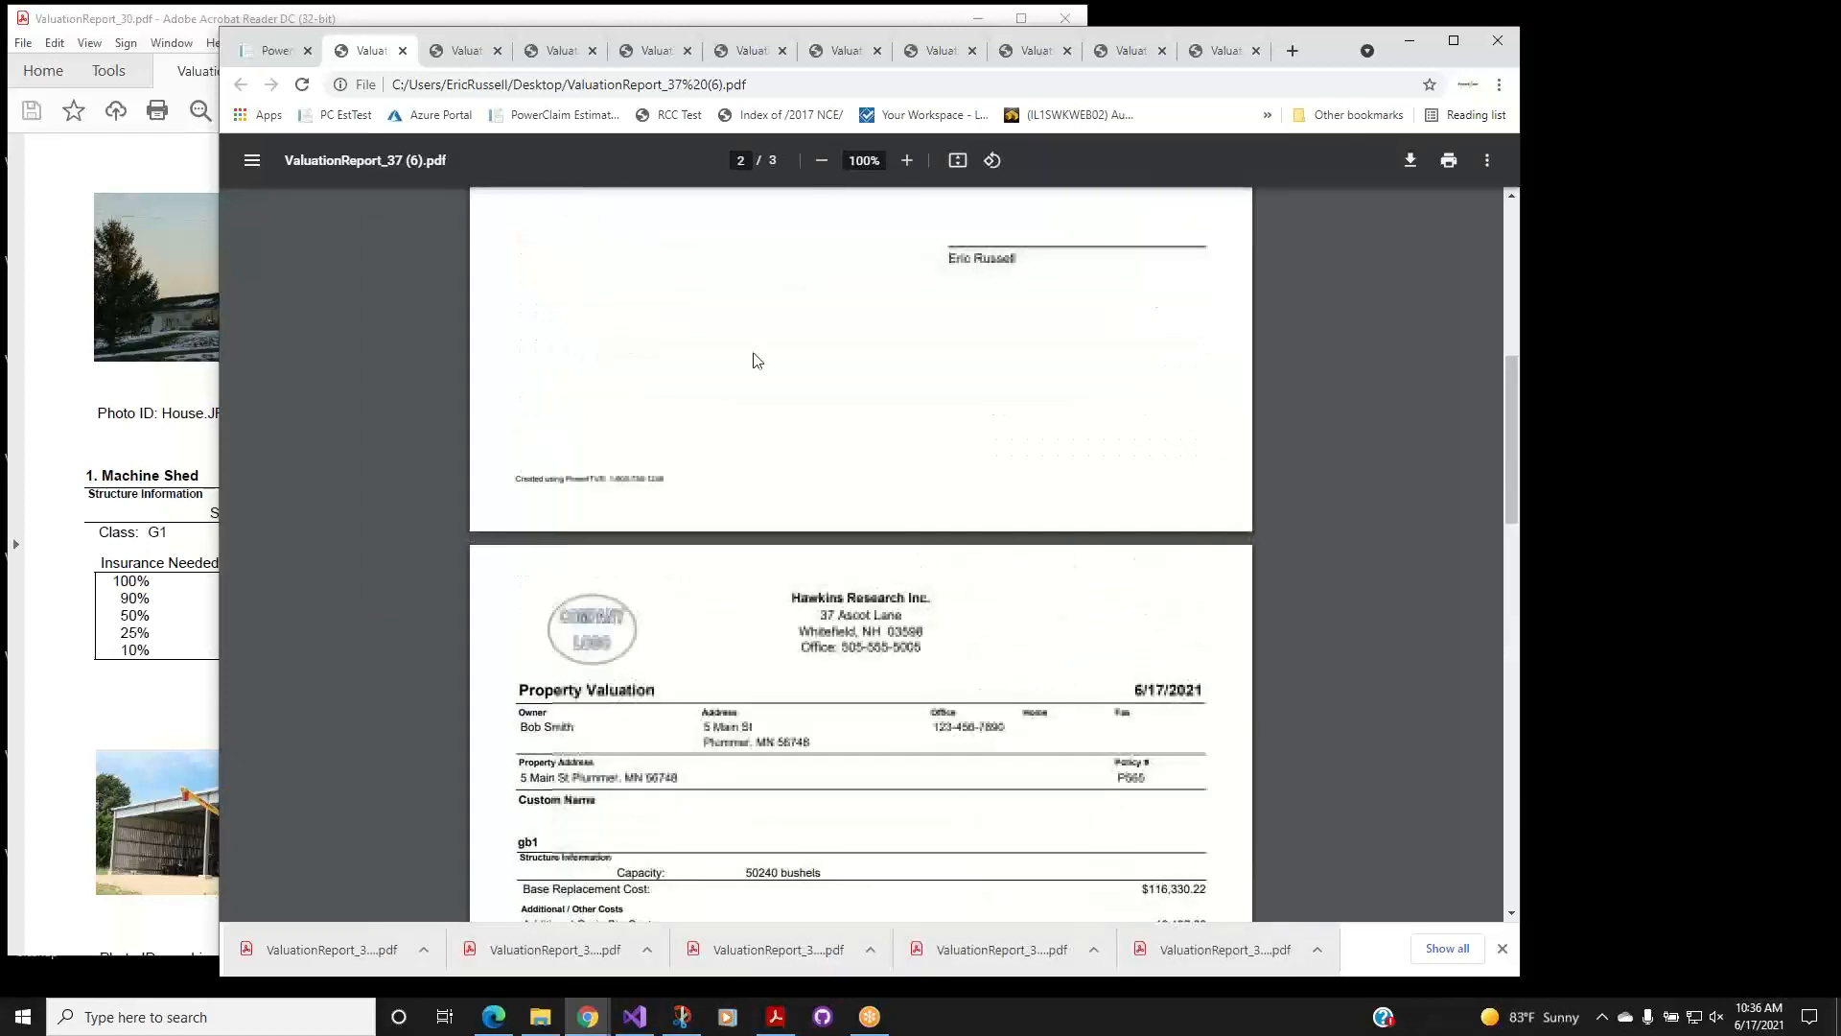
left_click(278, 50)
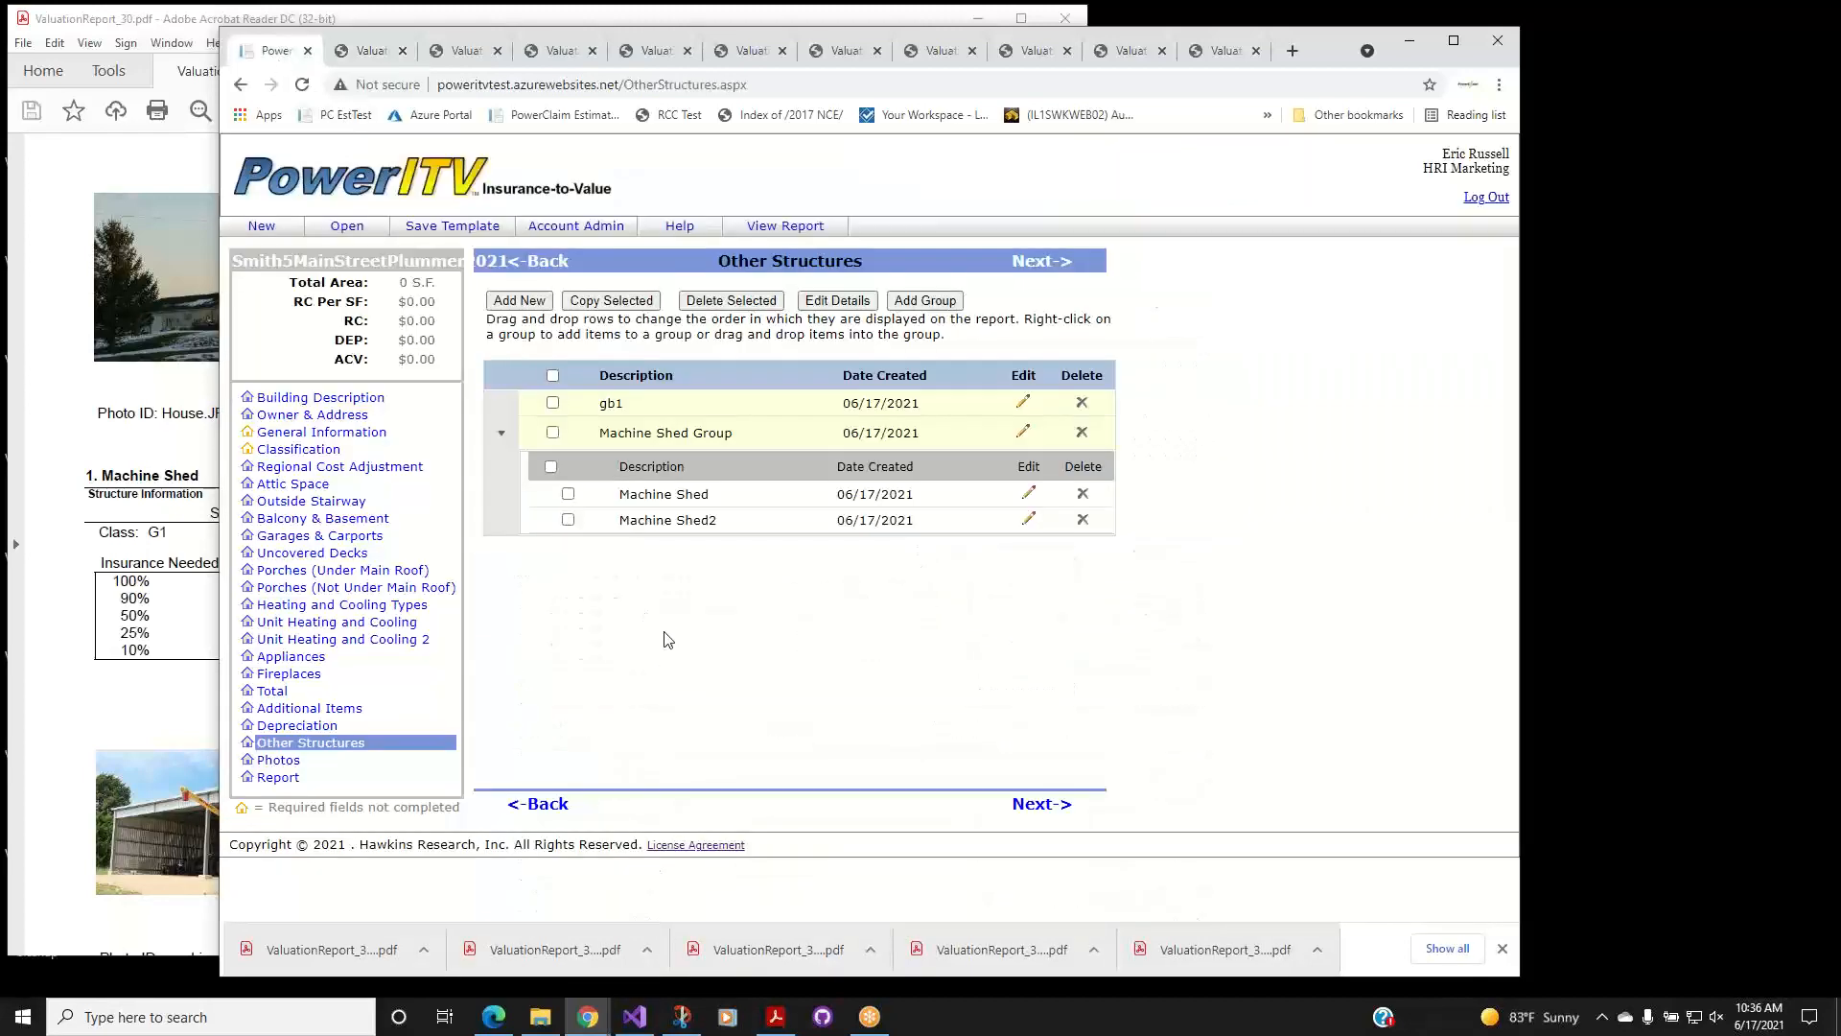
left_click(1084, 521)
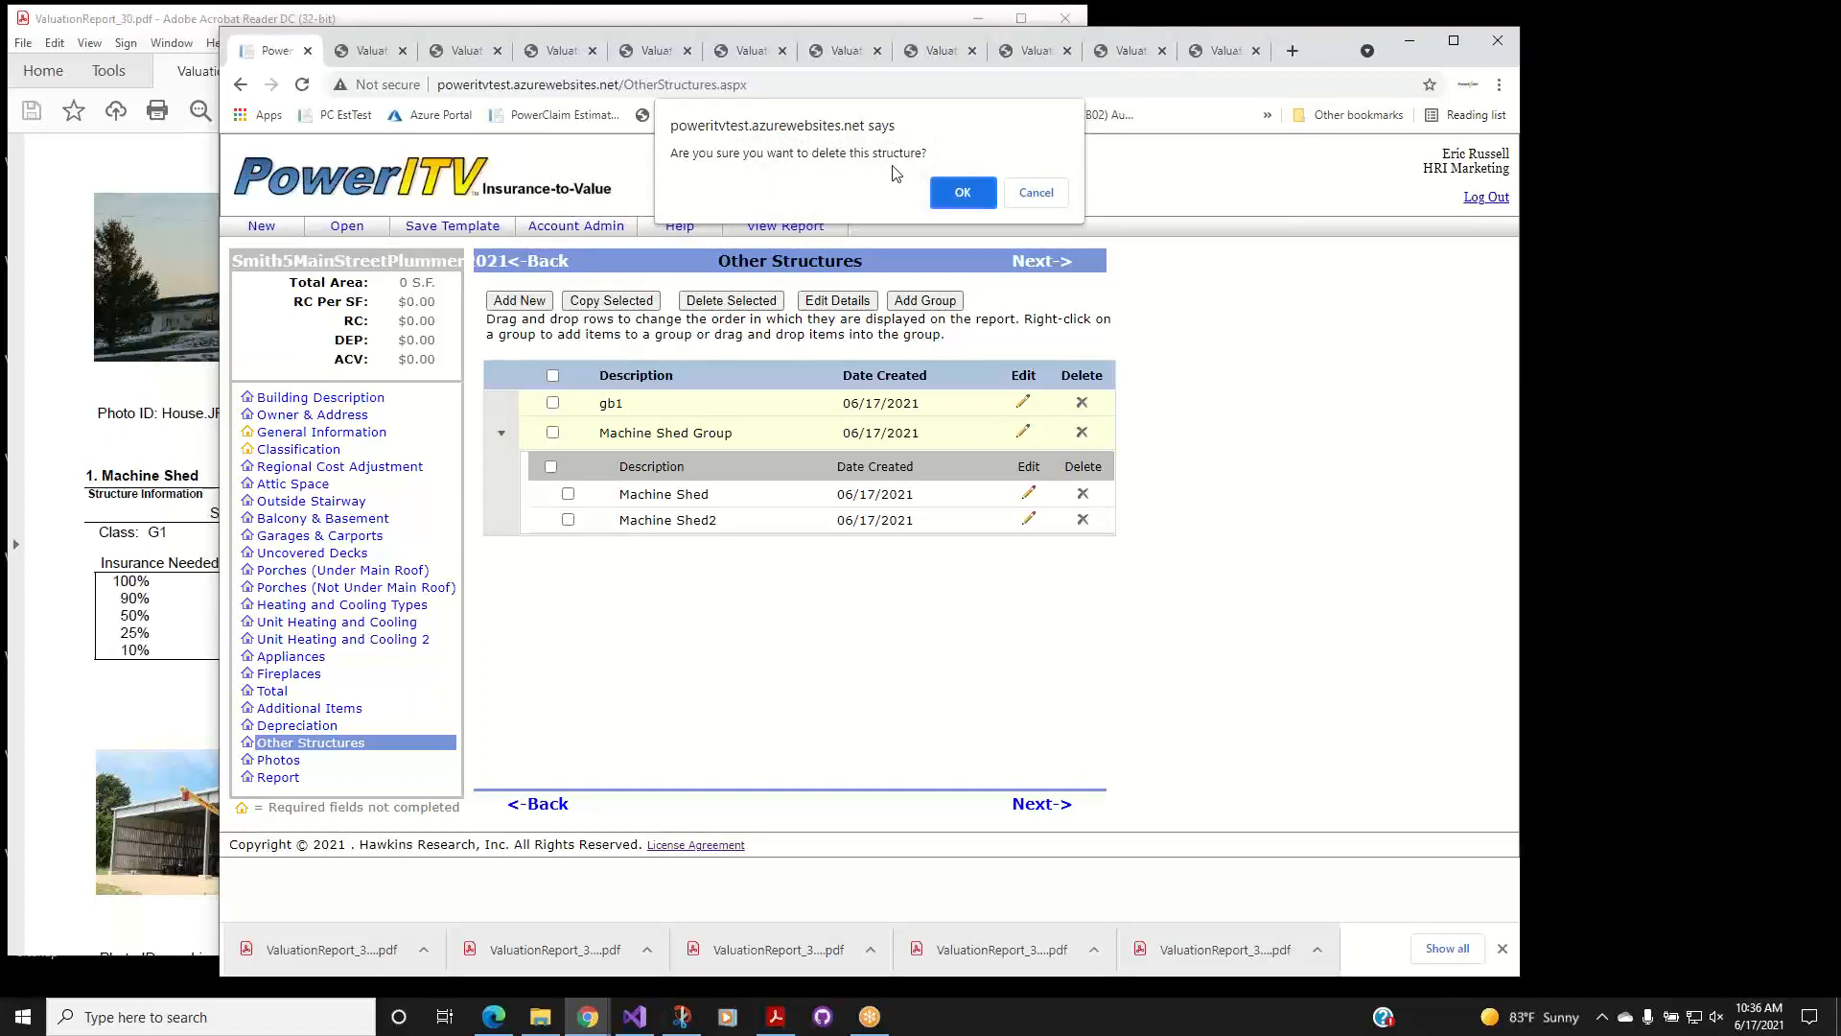
left_click(964, 193)
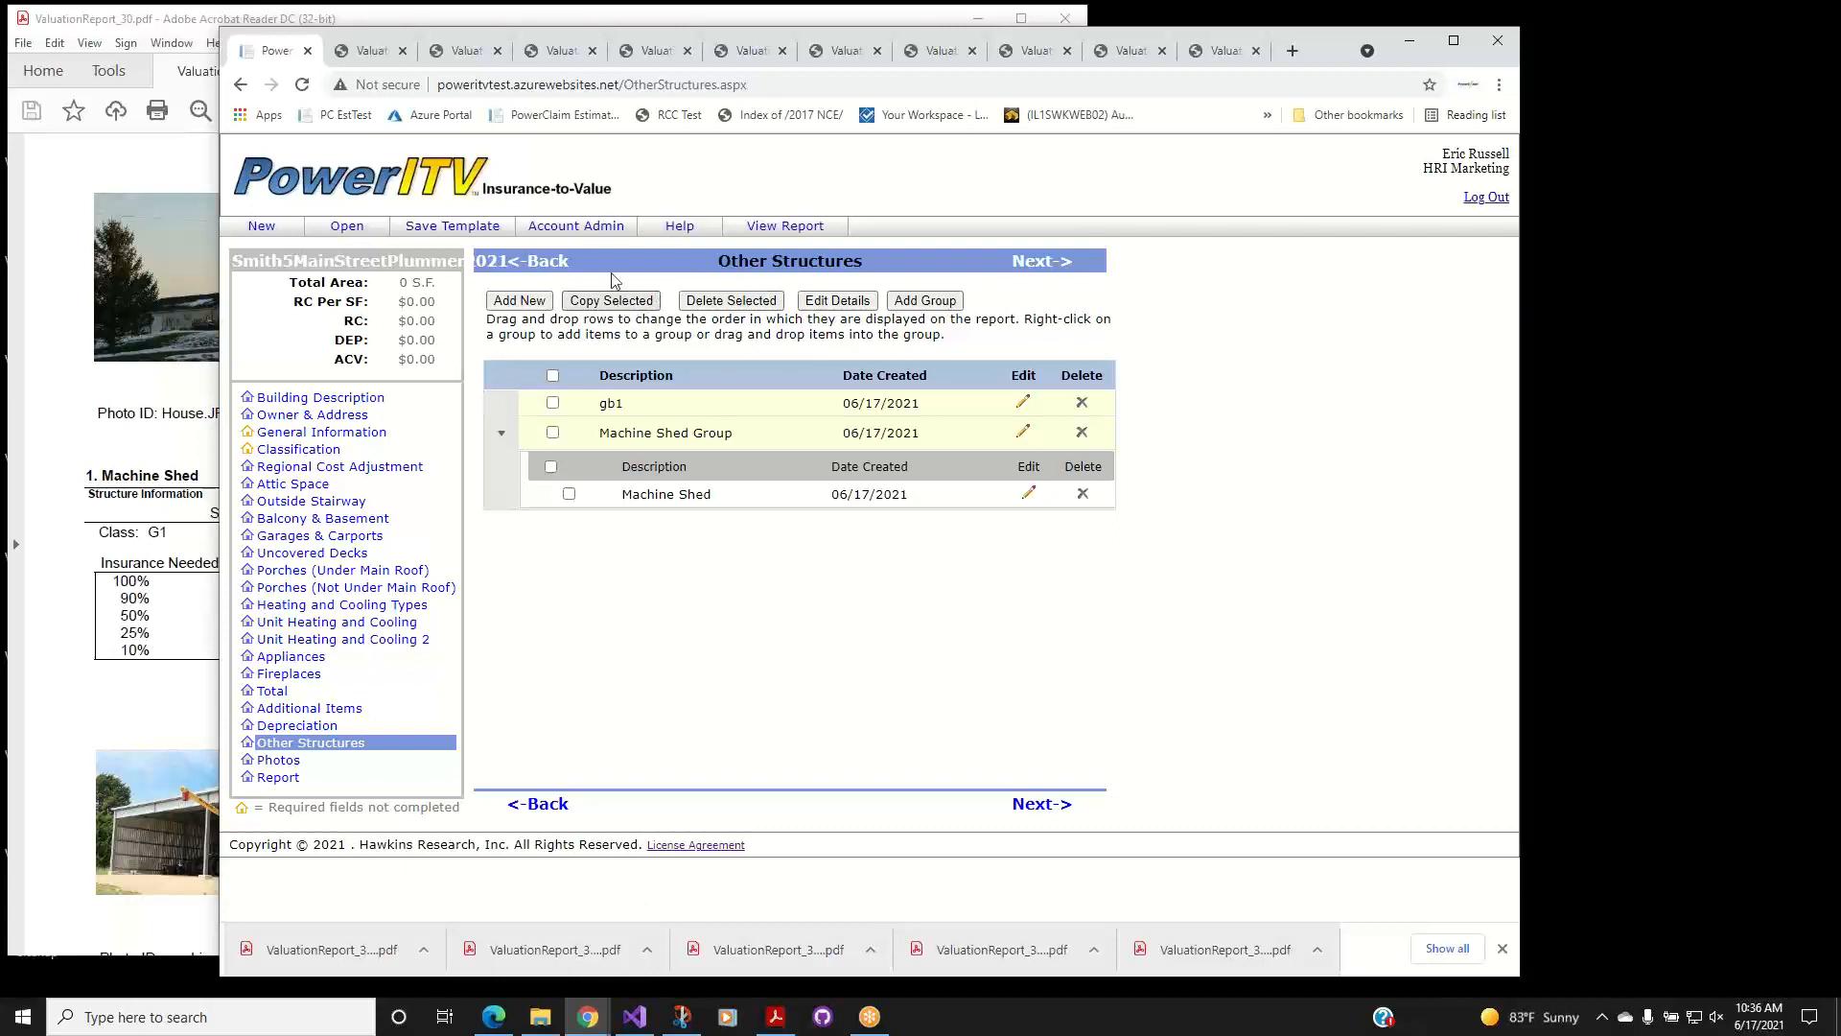
Review the company information in account administration, and reopen the most recently created valuation.
left_click(567, 230)
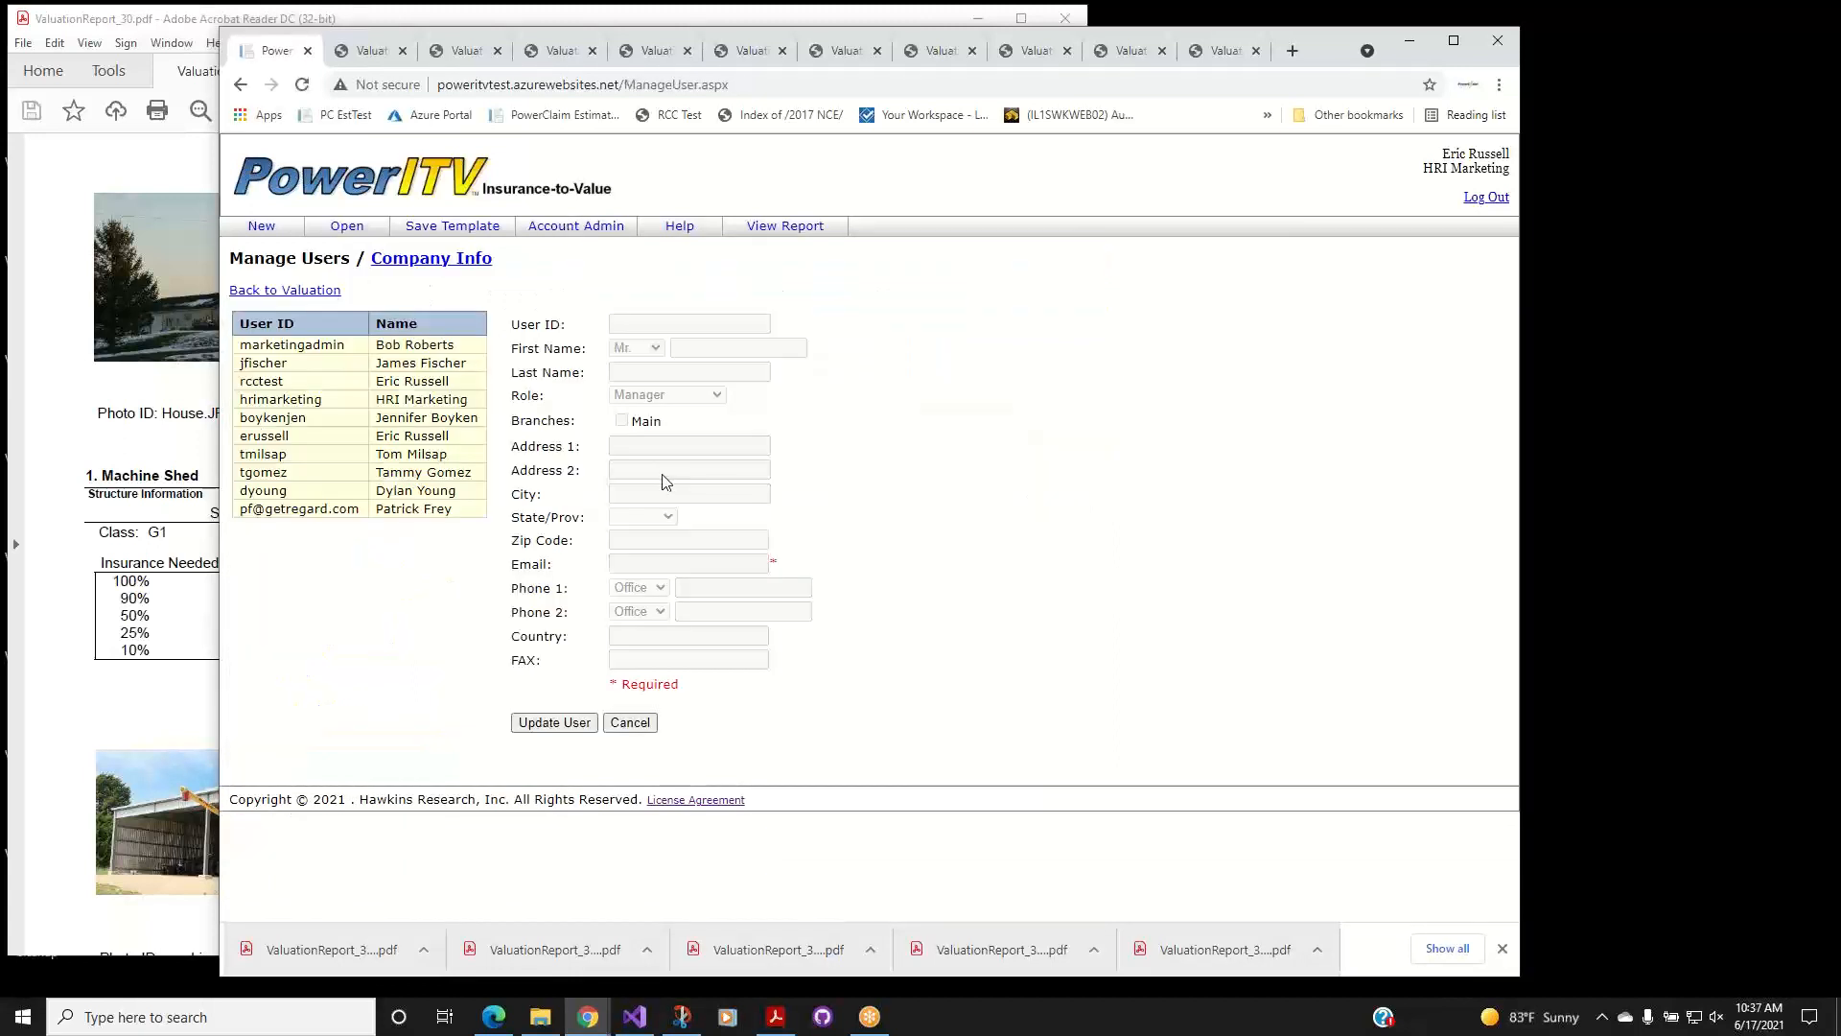
left_click(422, 261)
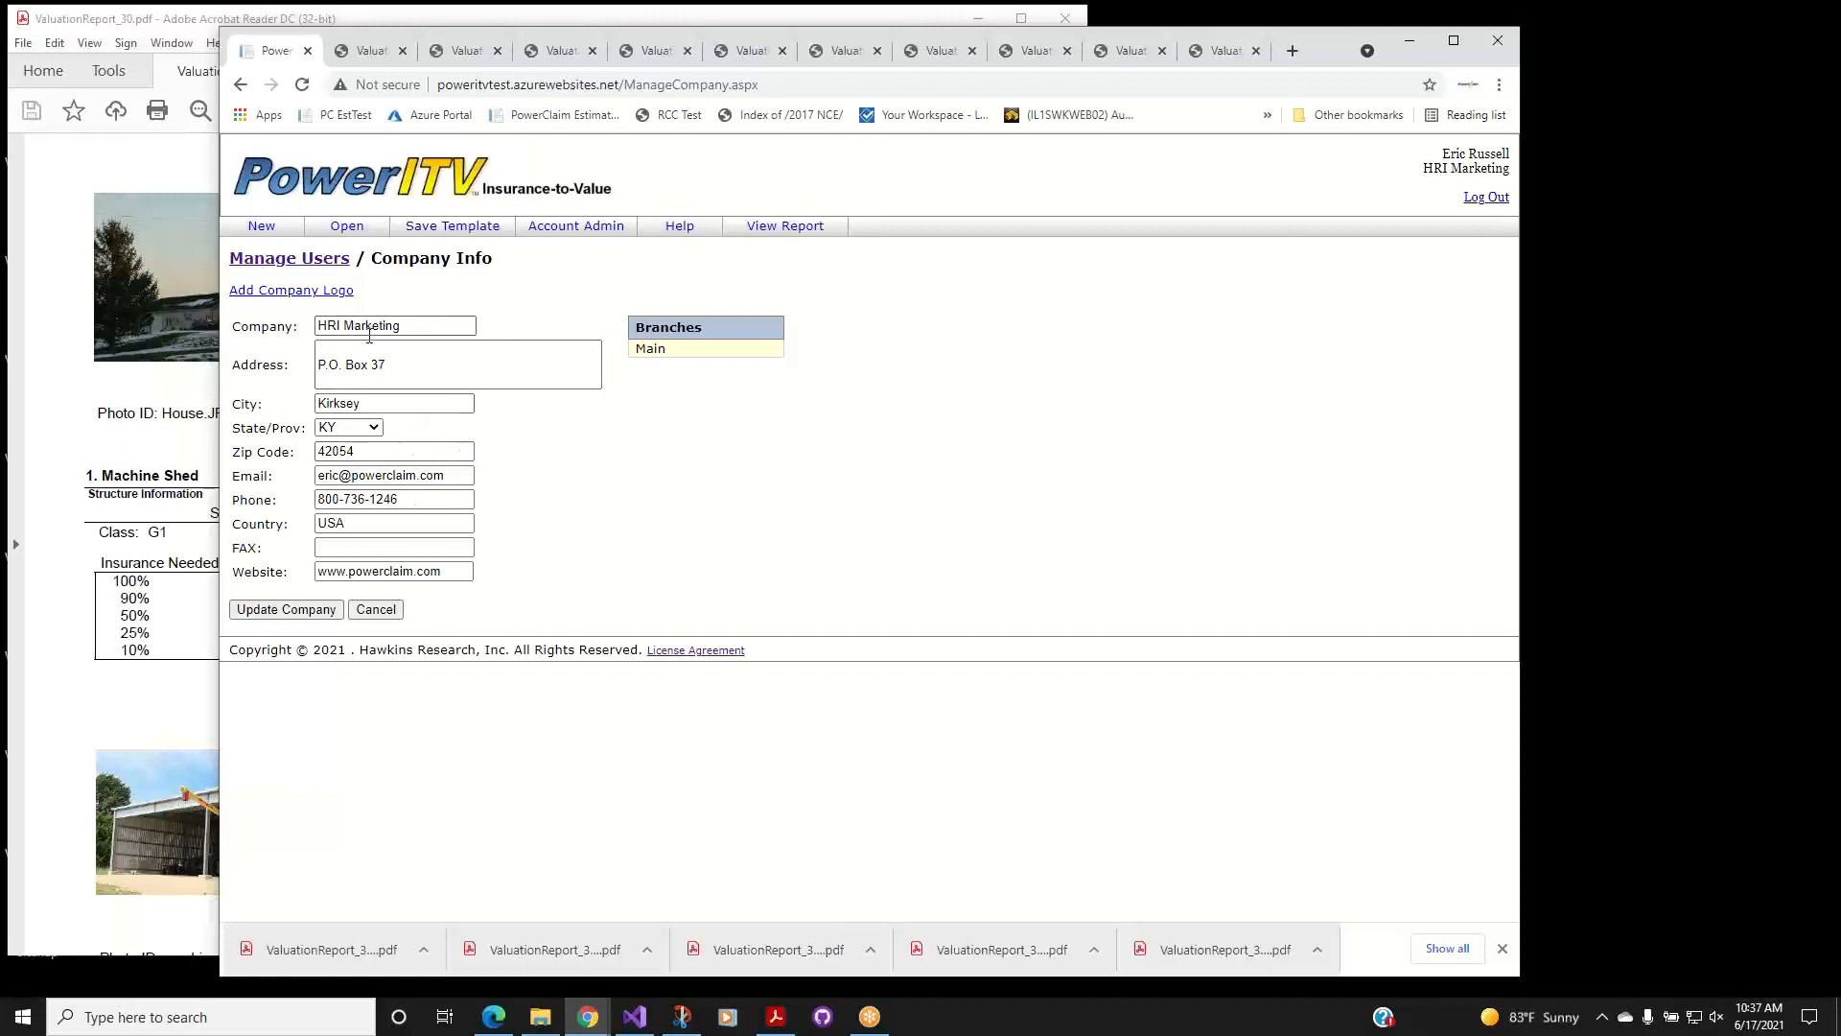
left_click(387, 377)
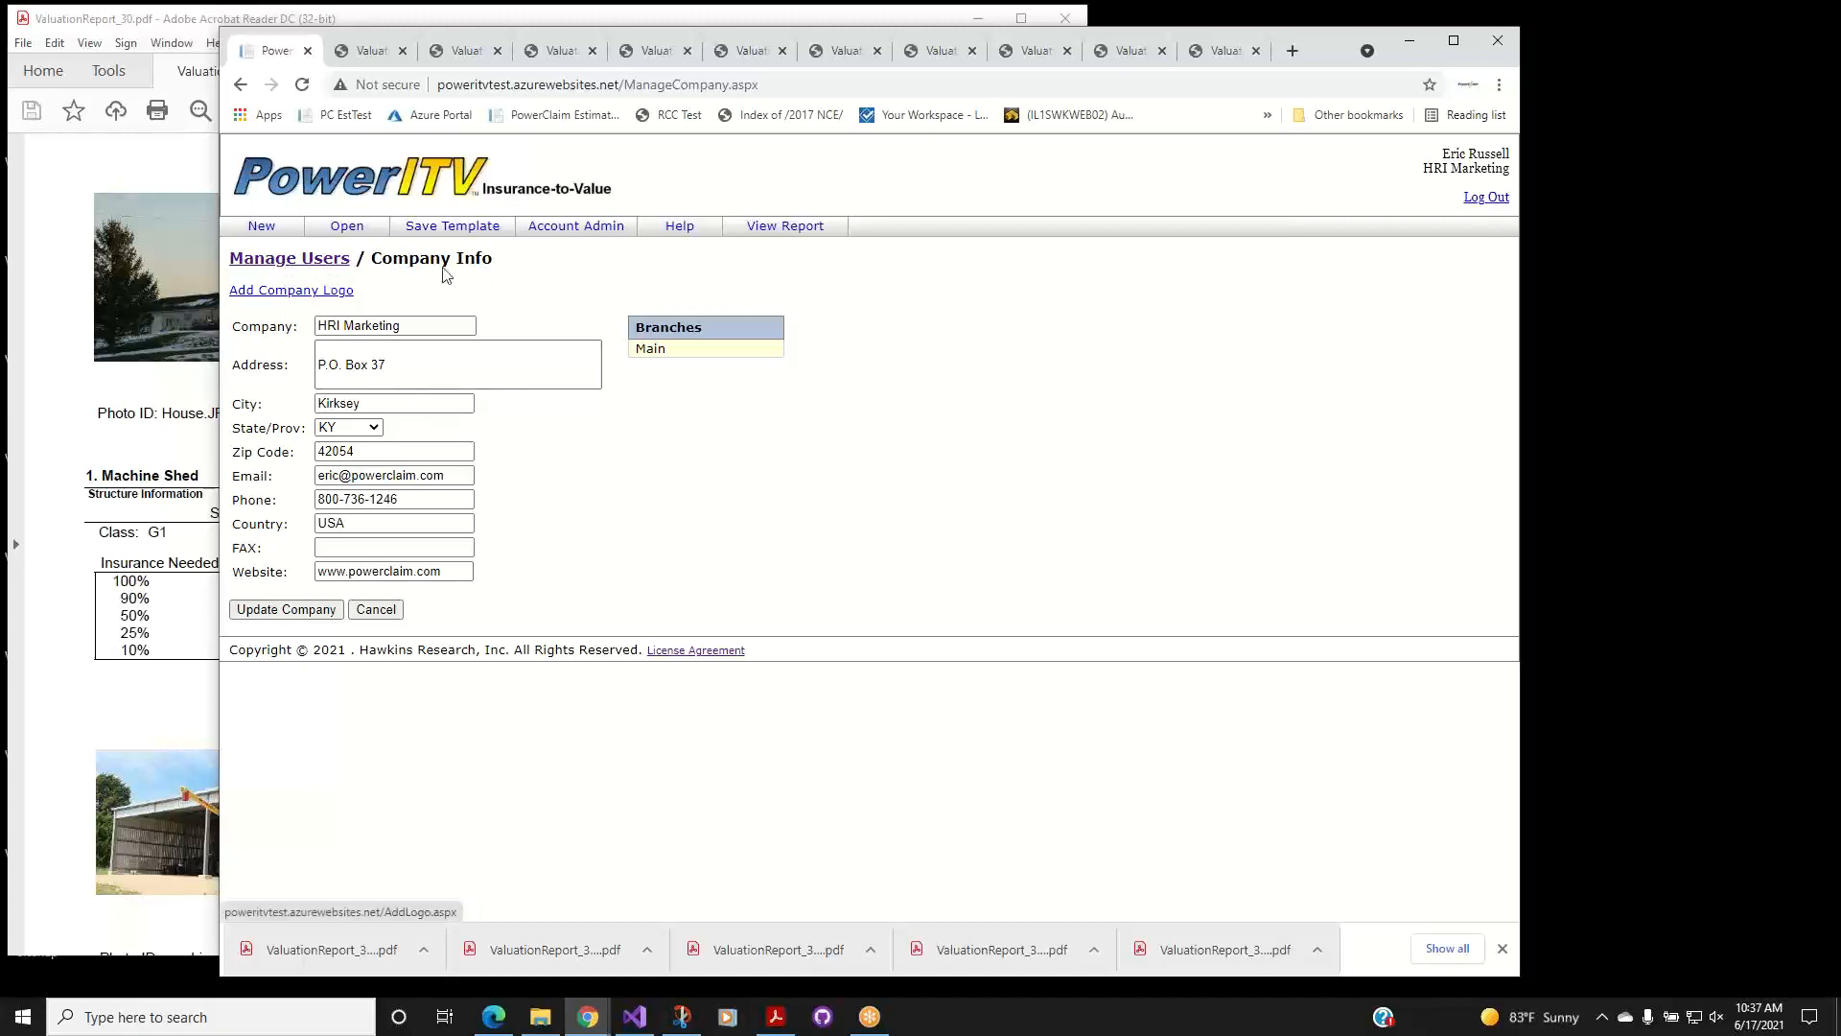
left_click(347, 228)
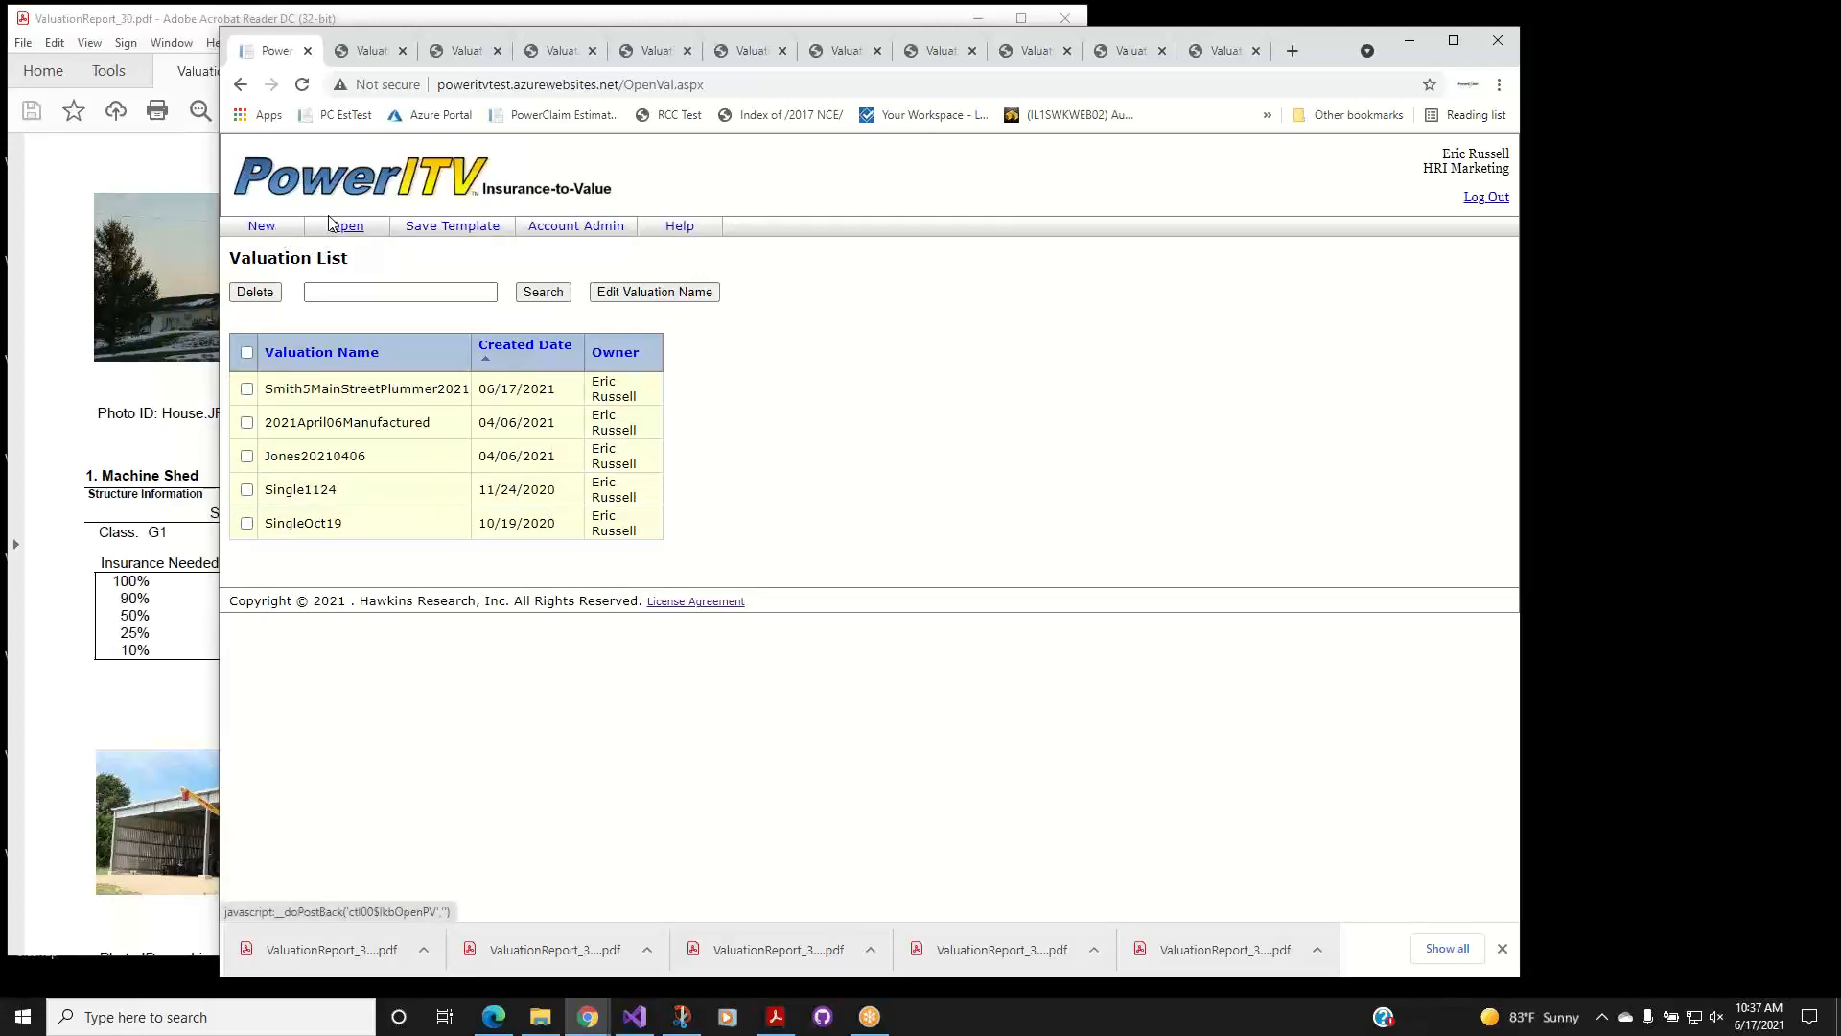
left_click(348, 394)
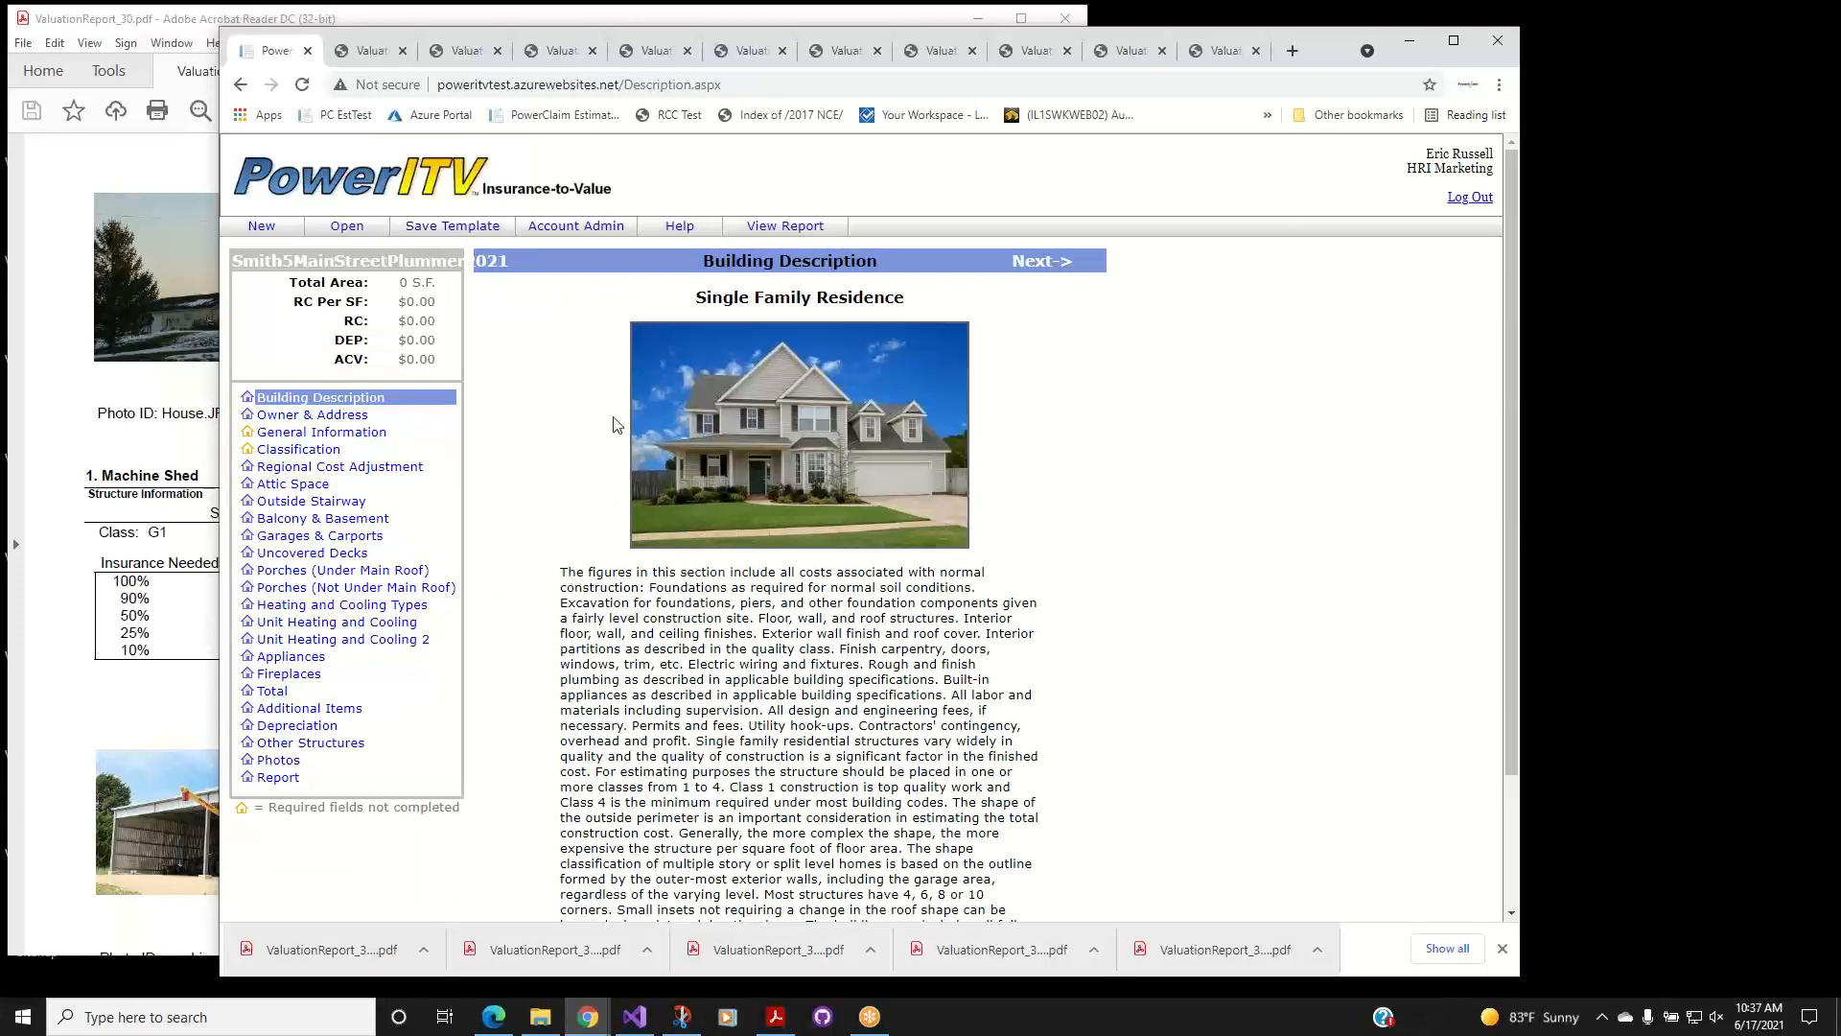
Open the help manual and read its topics on Account Admin, Manager Role, Company Info, User Role and starting a new valuation.
left_click(680, 230)
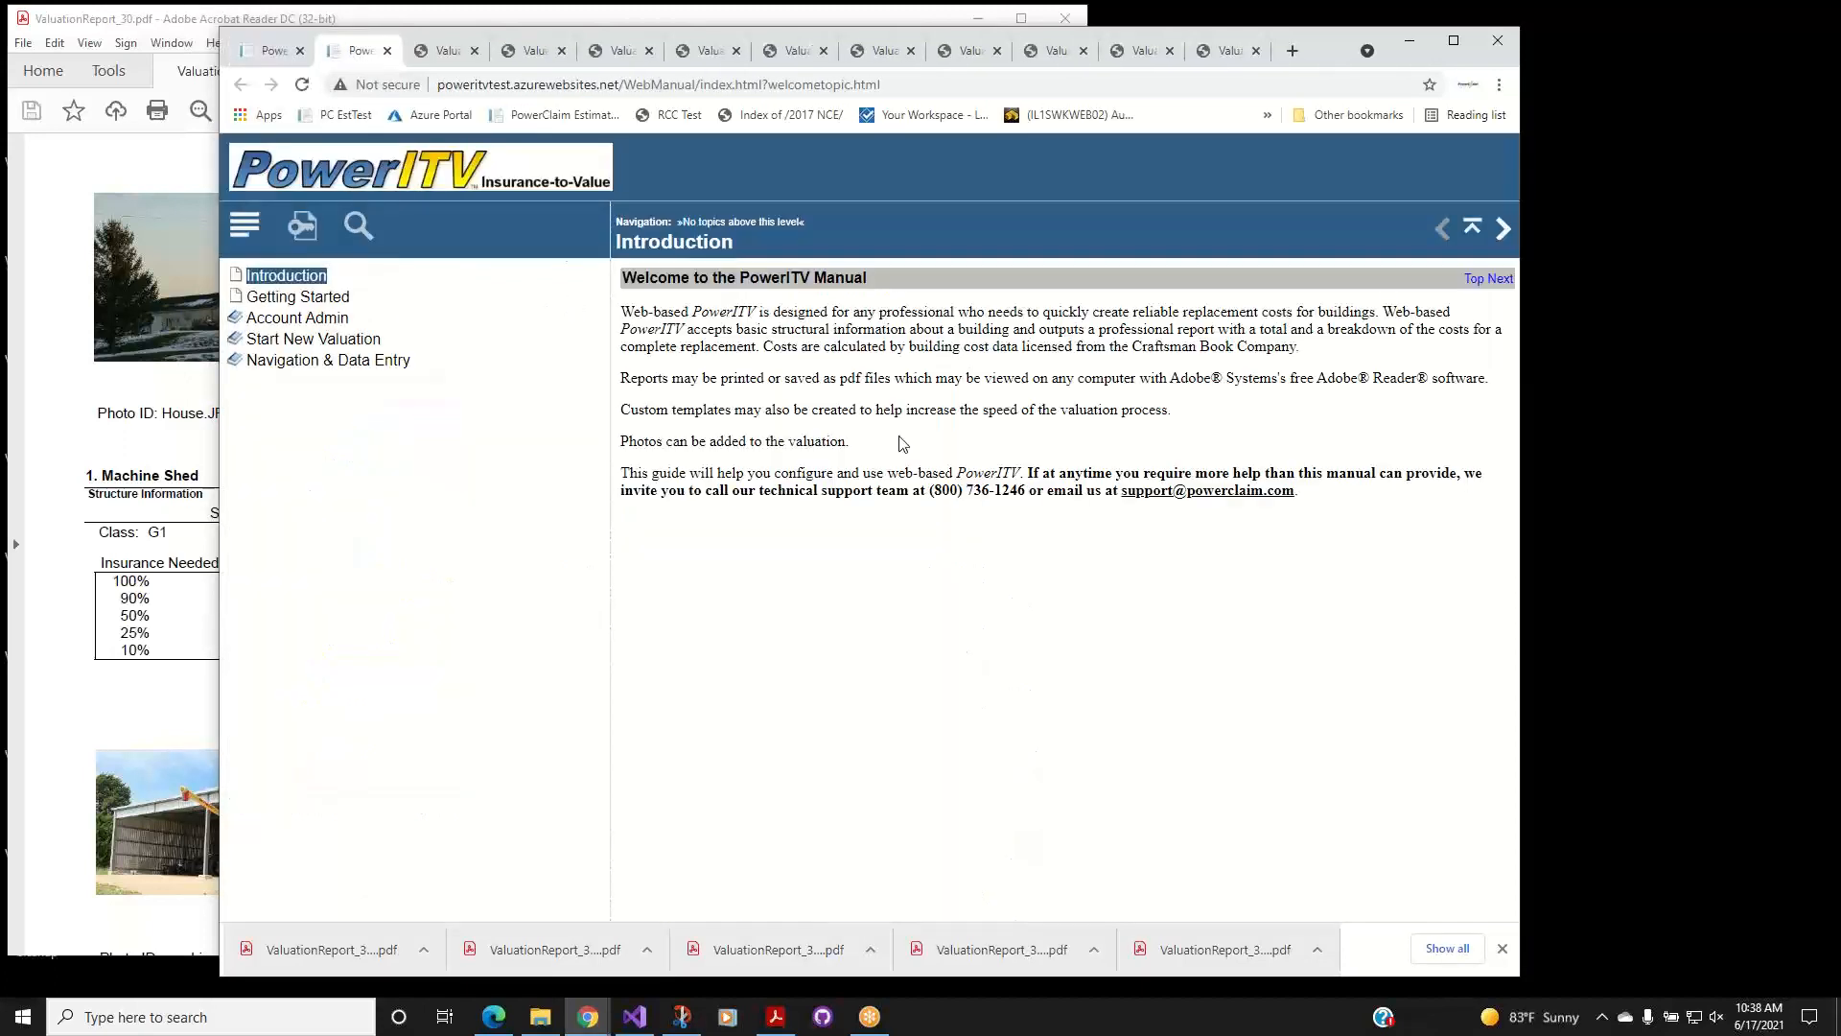
left_click(296, 300)
left_click(297, 320)
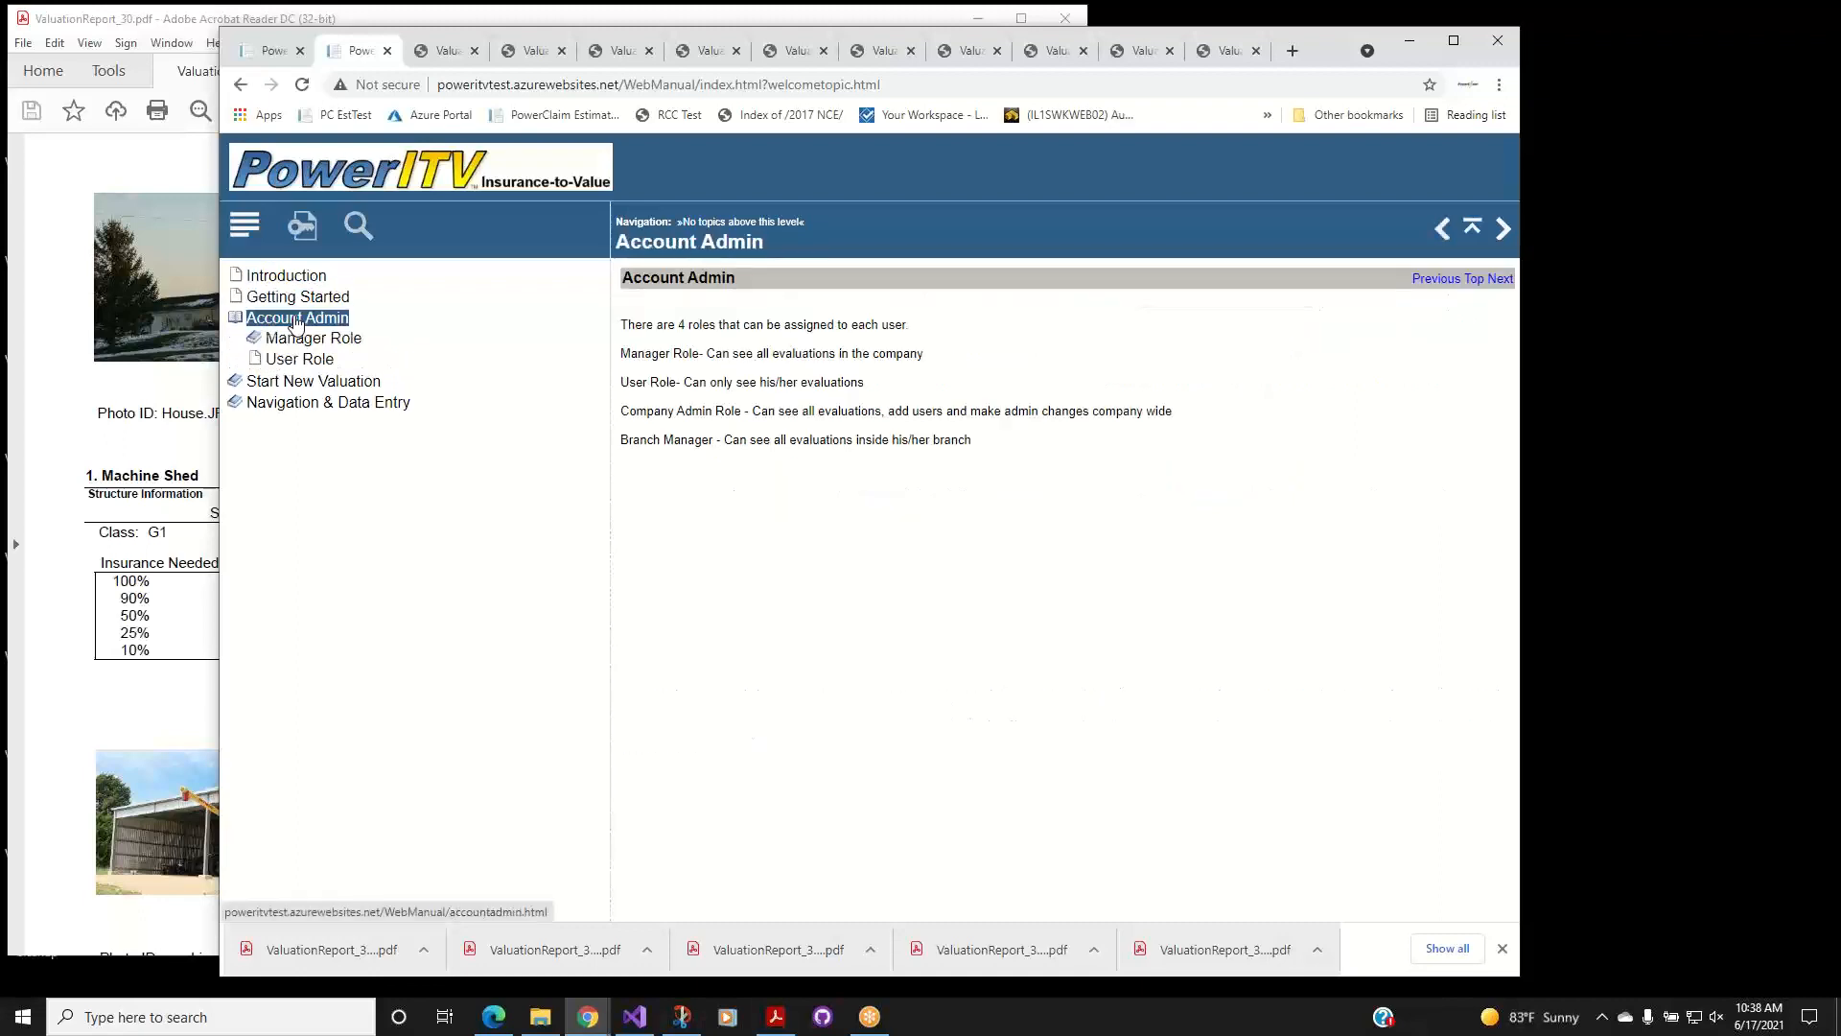
left_click(314, 342)
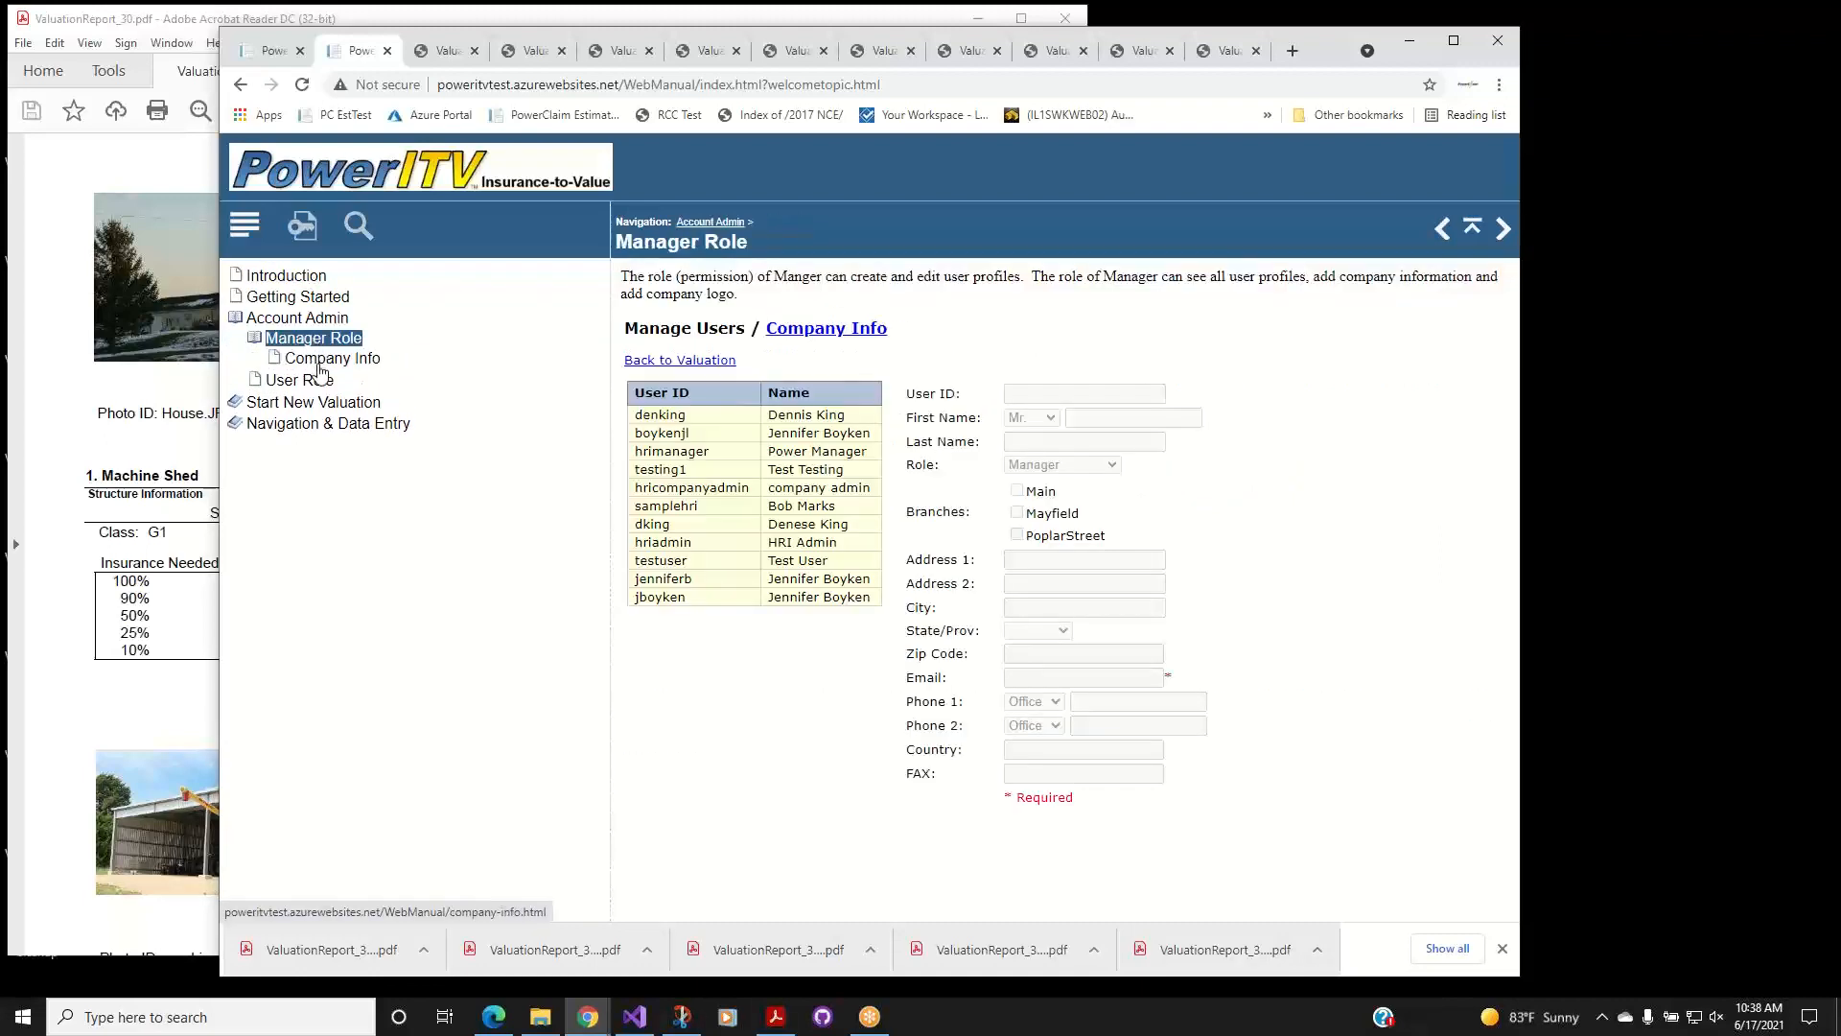
left_click(324, 362)
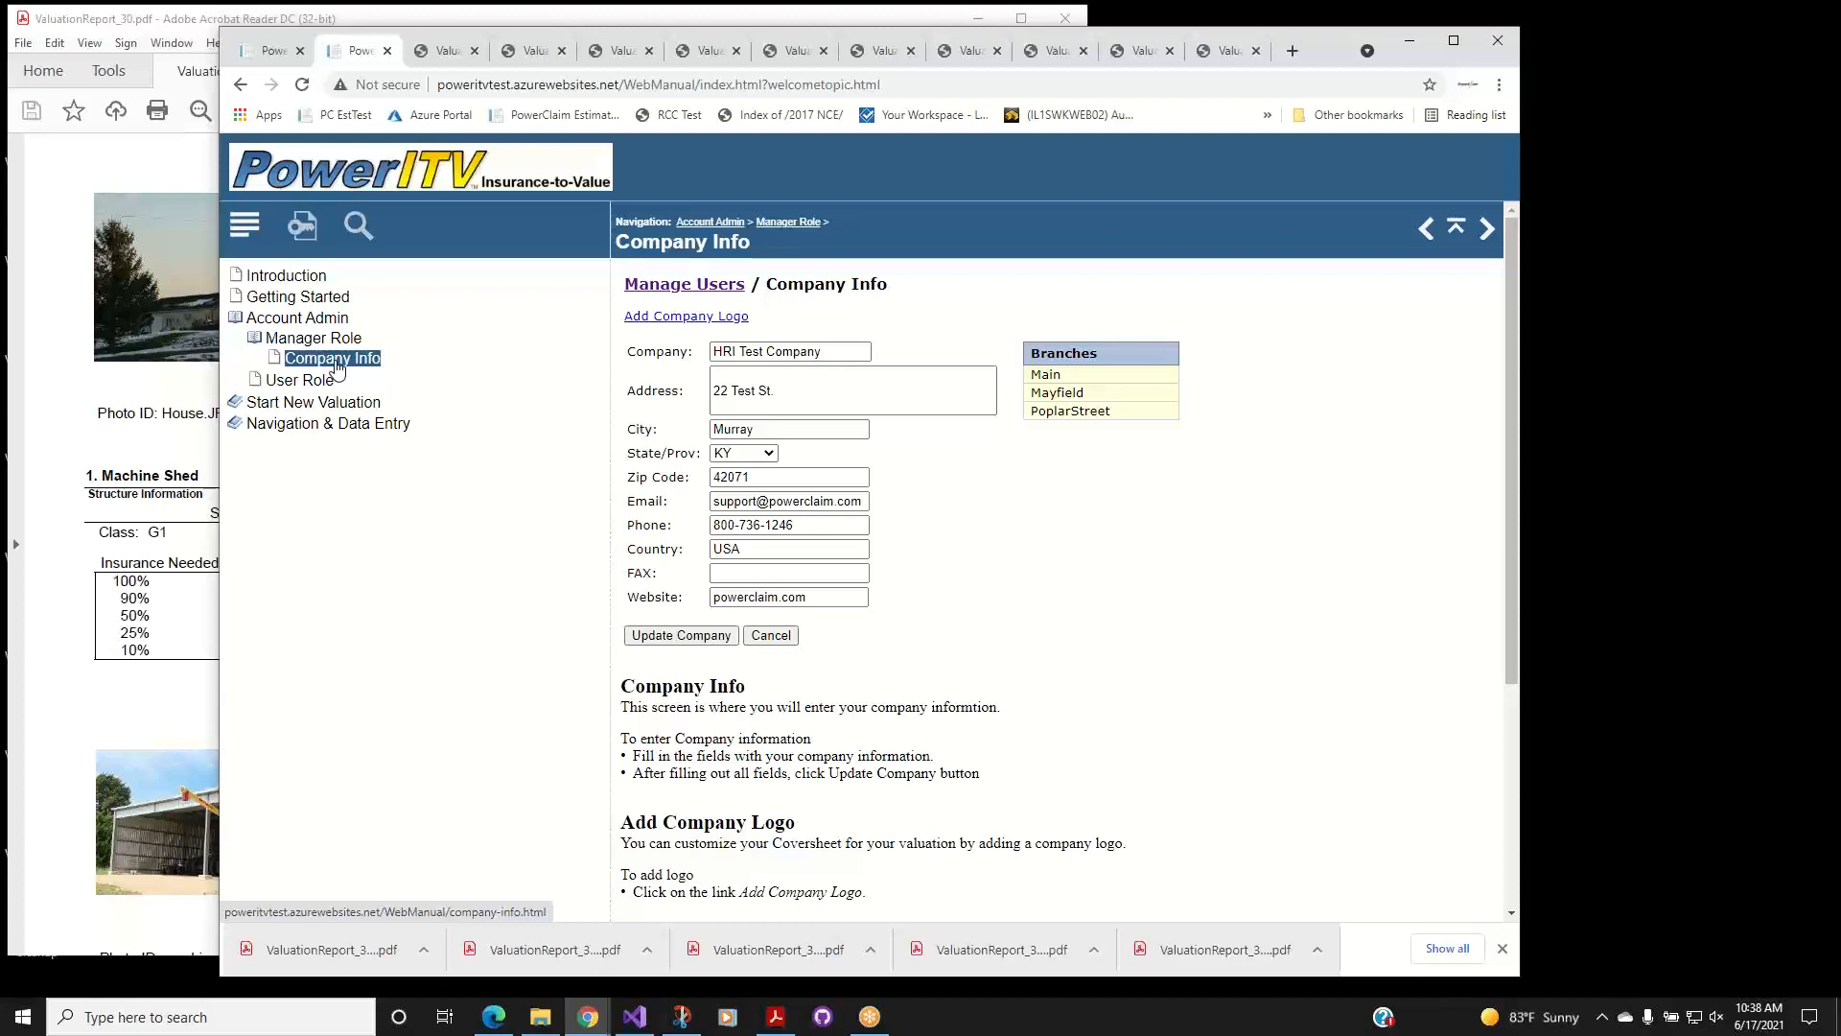
left_click(330, 379)
left_click(334, 384)
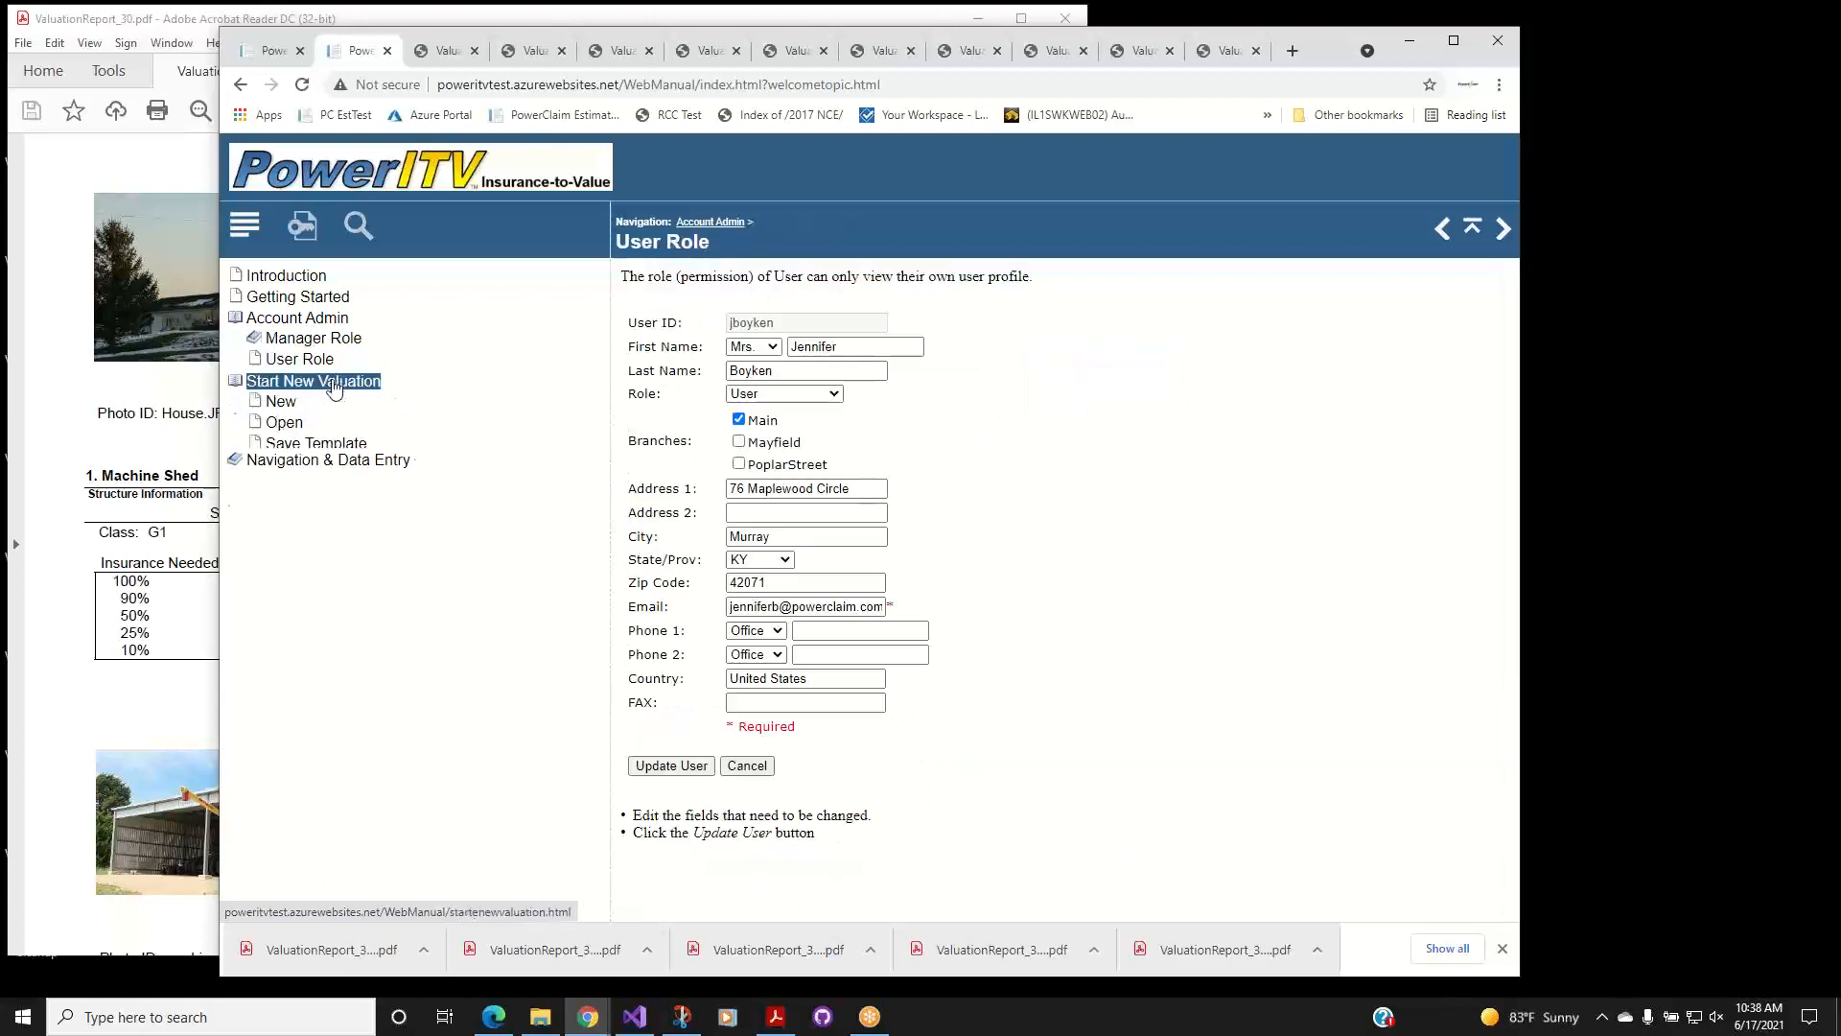
left_click(284, 361)
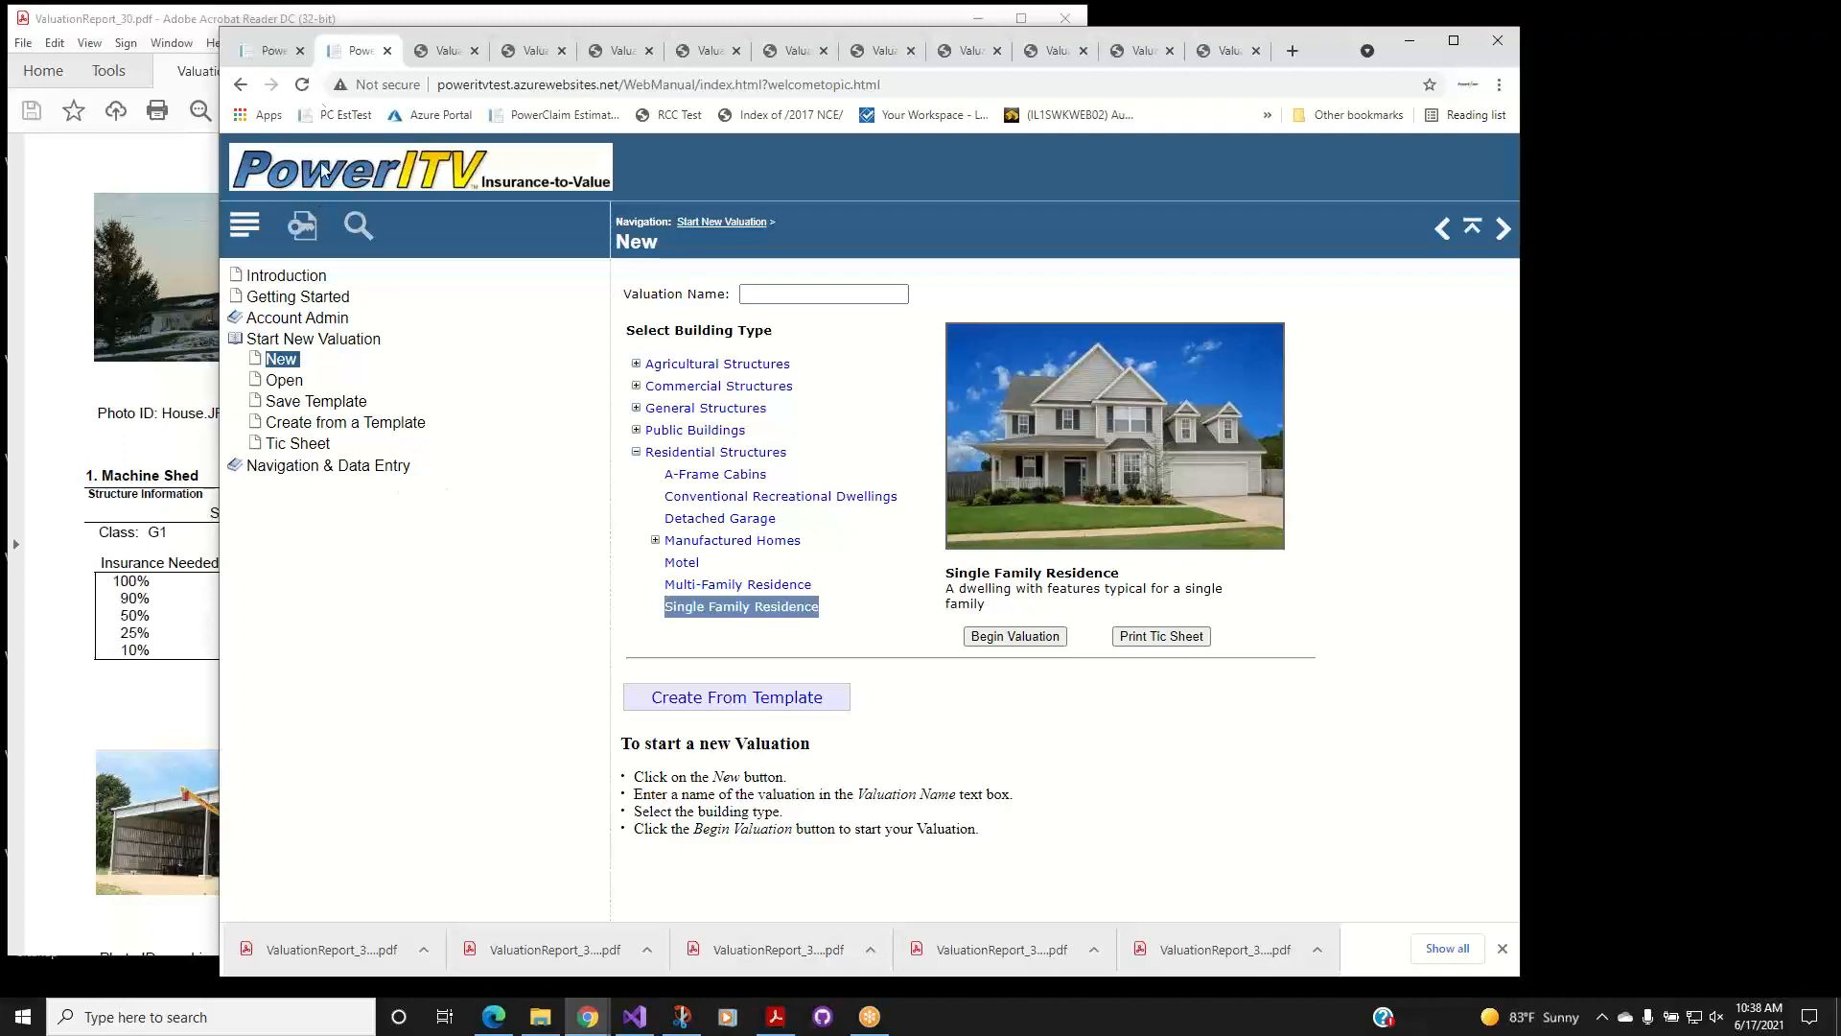
Return to the open valuation and save it as a template named Single Family Template.
left_click(277, 61)
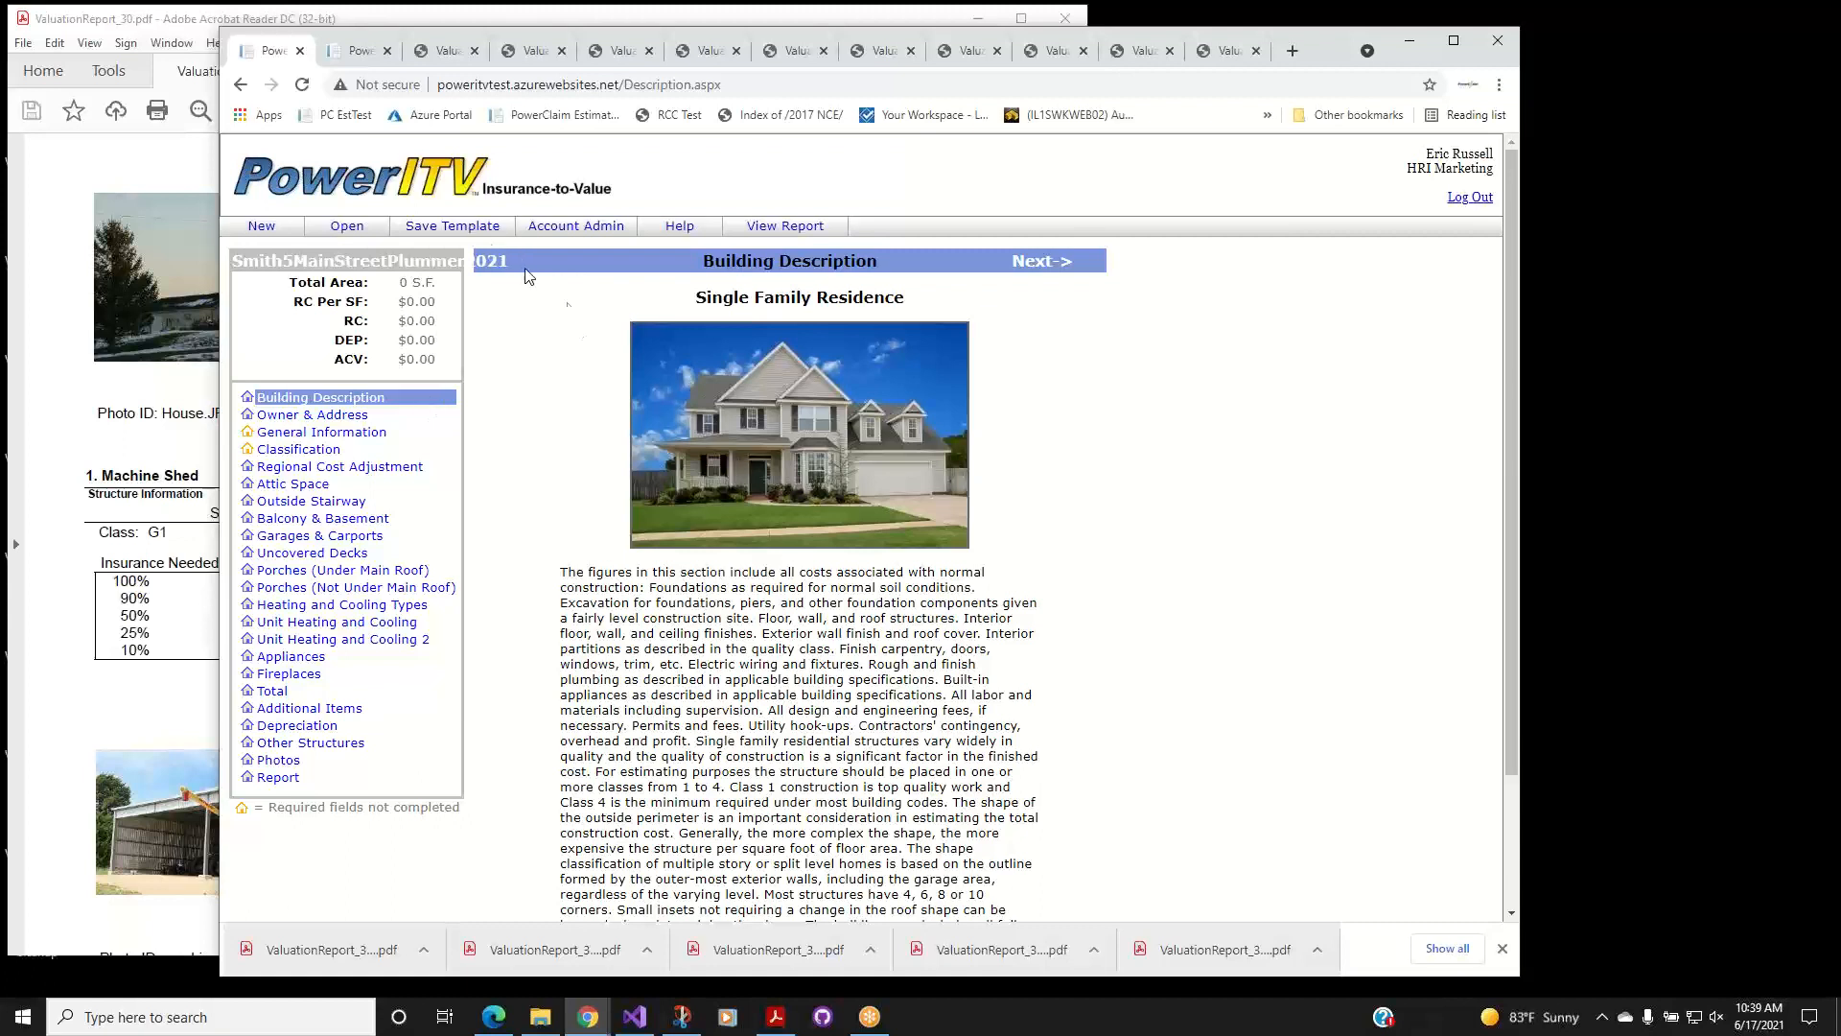
left_click(454, 228)
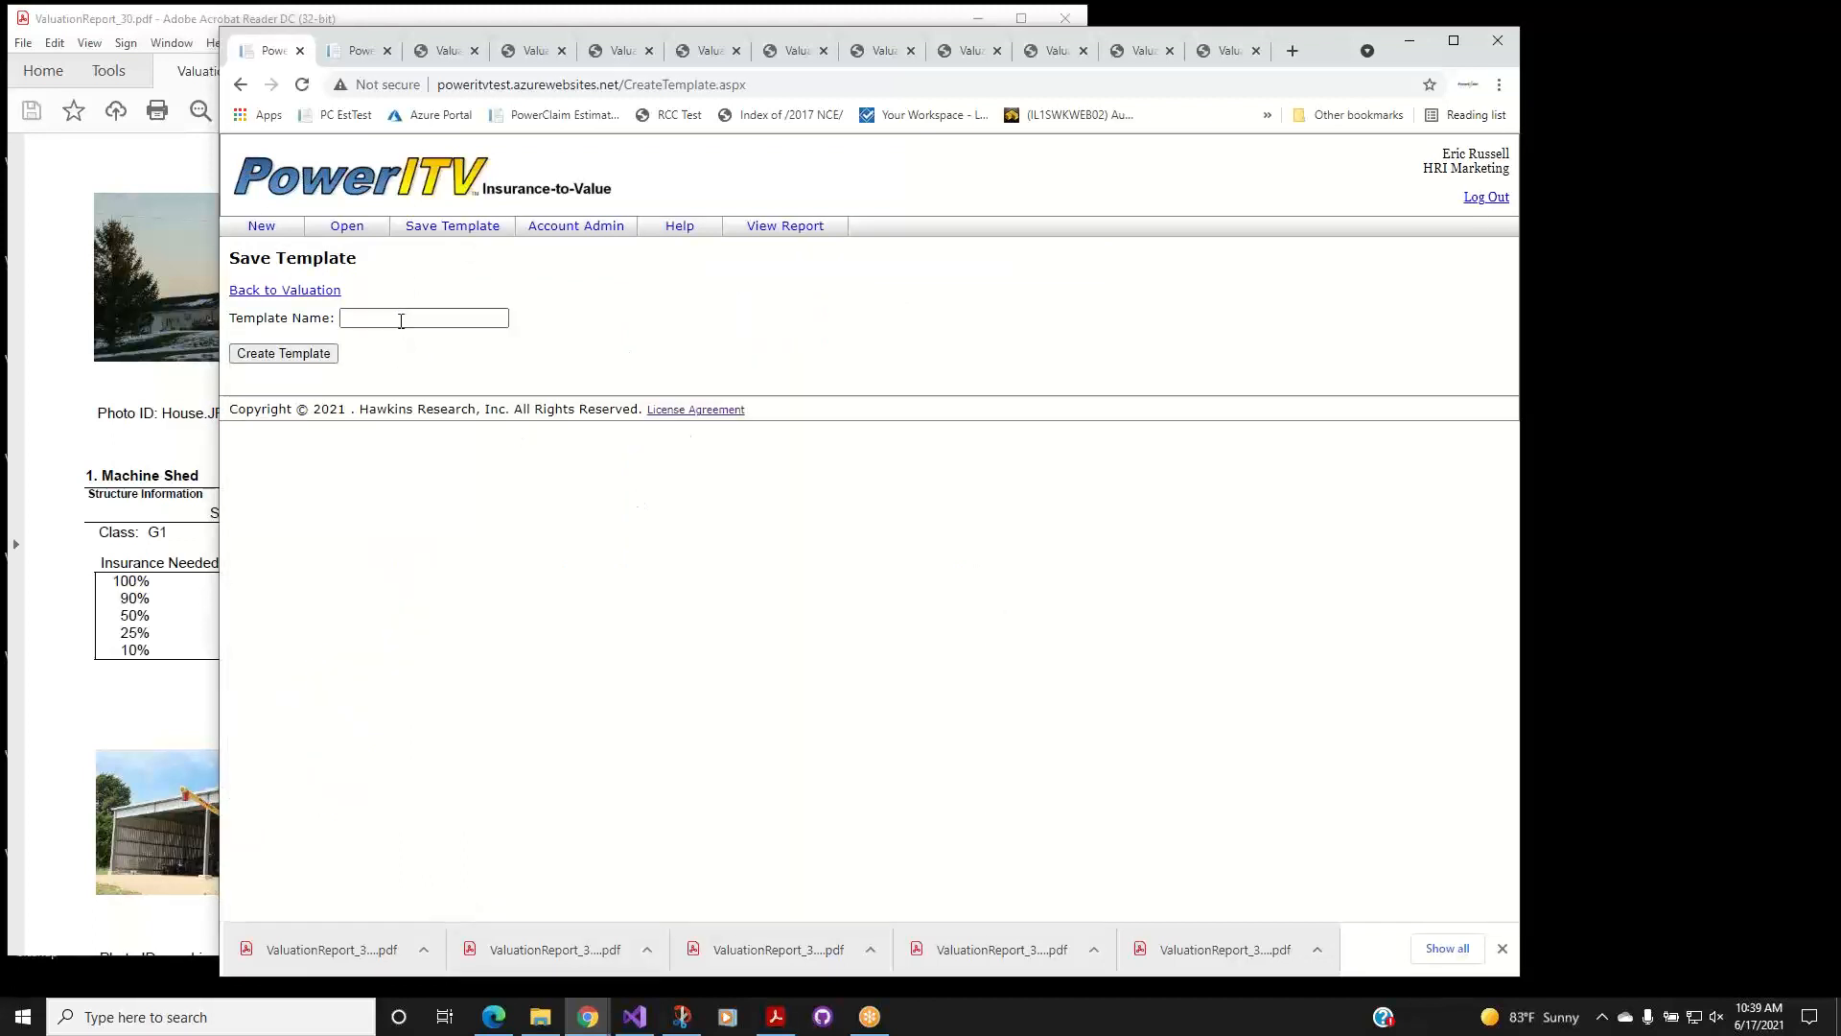
left_click(401, 320)
left_click(311, 362)
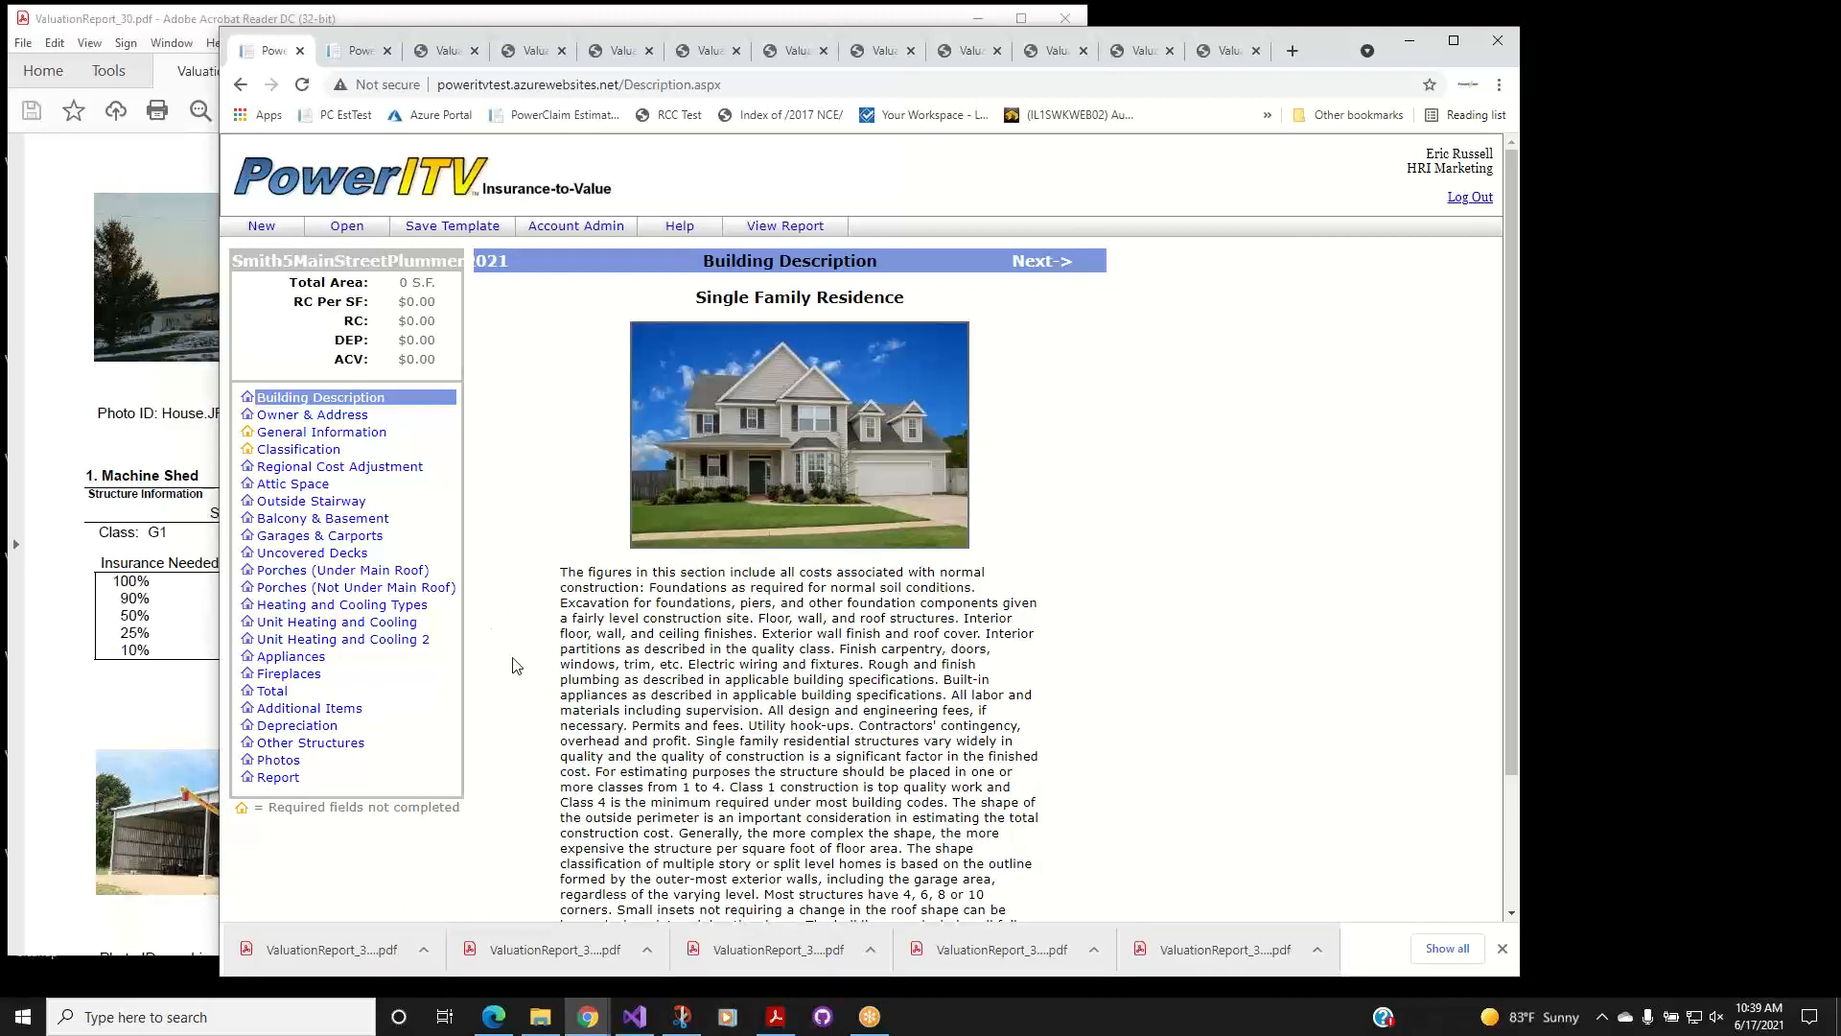
Look over the saved valuations and the new valuation page, and reopen the most recent valuation at its other structures.
left_click(348, 225)
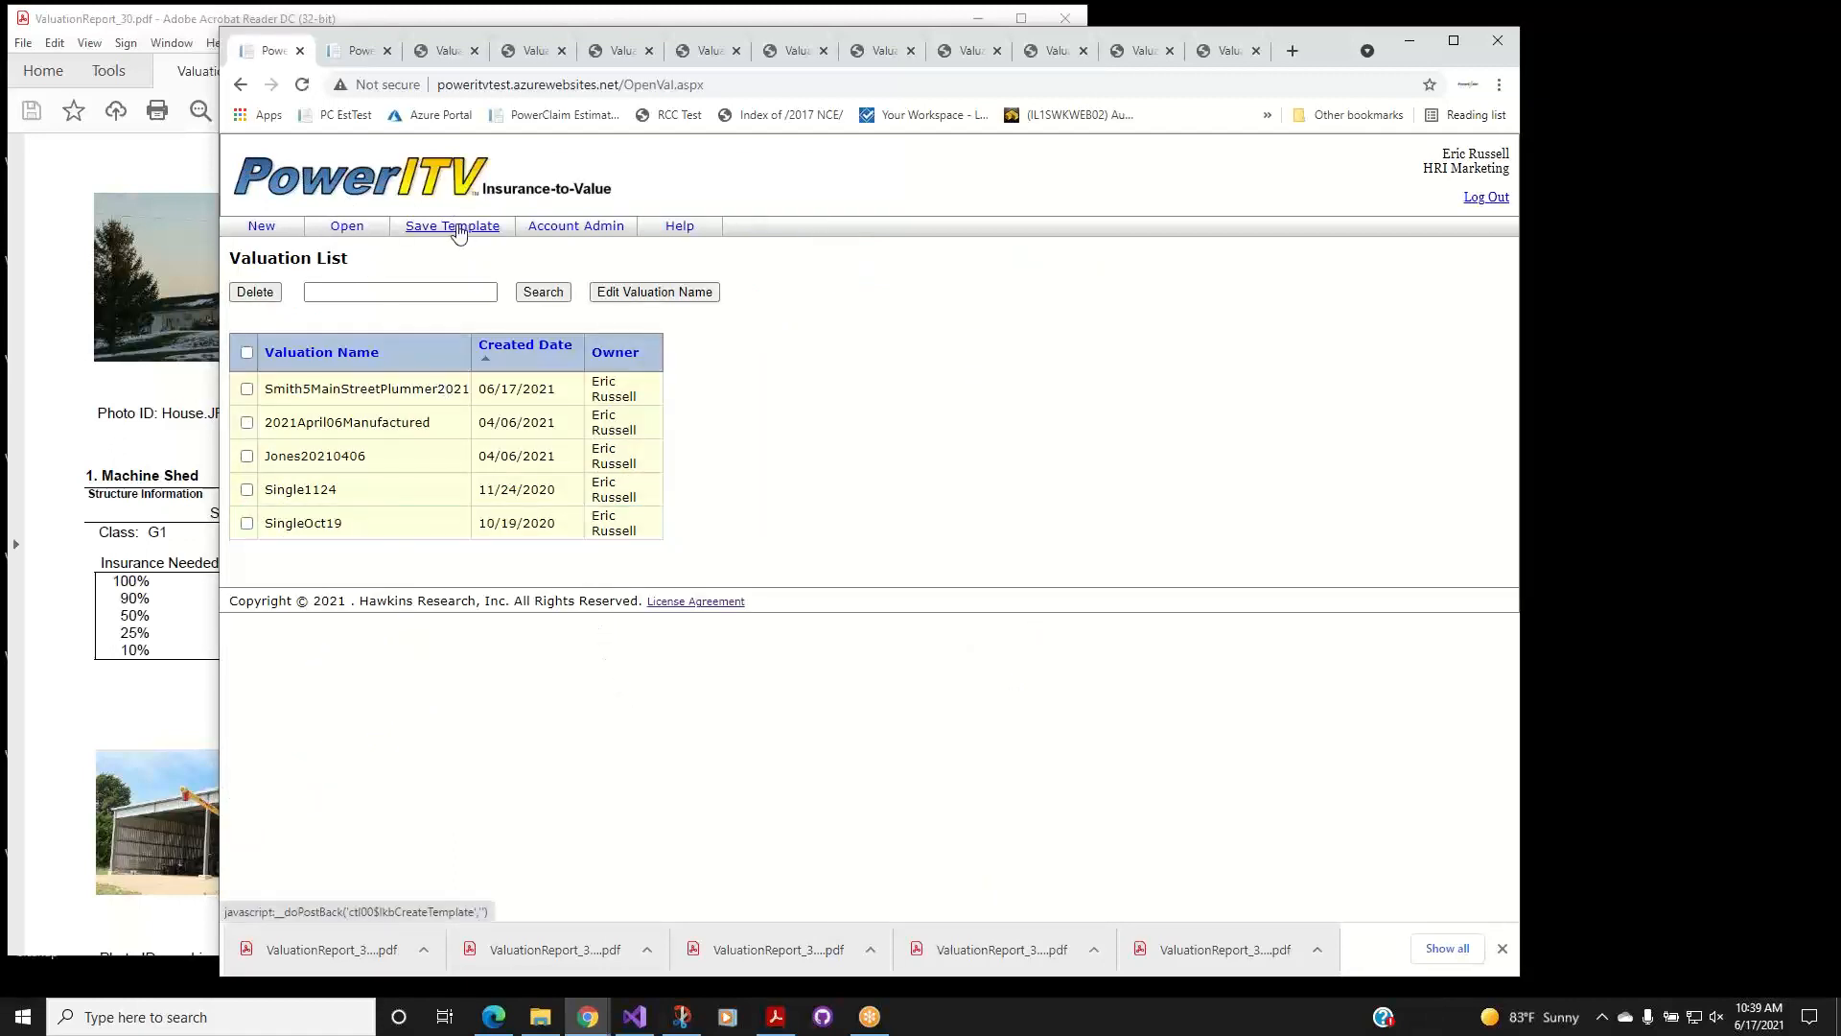
left_click(262, 226)
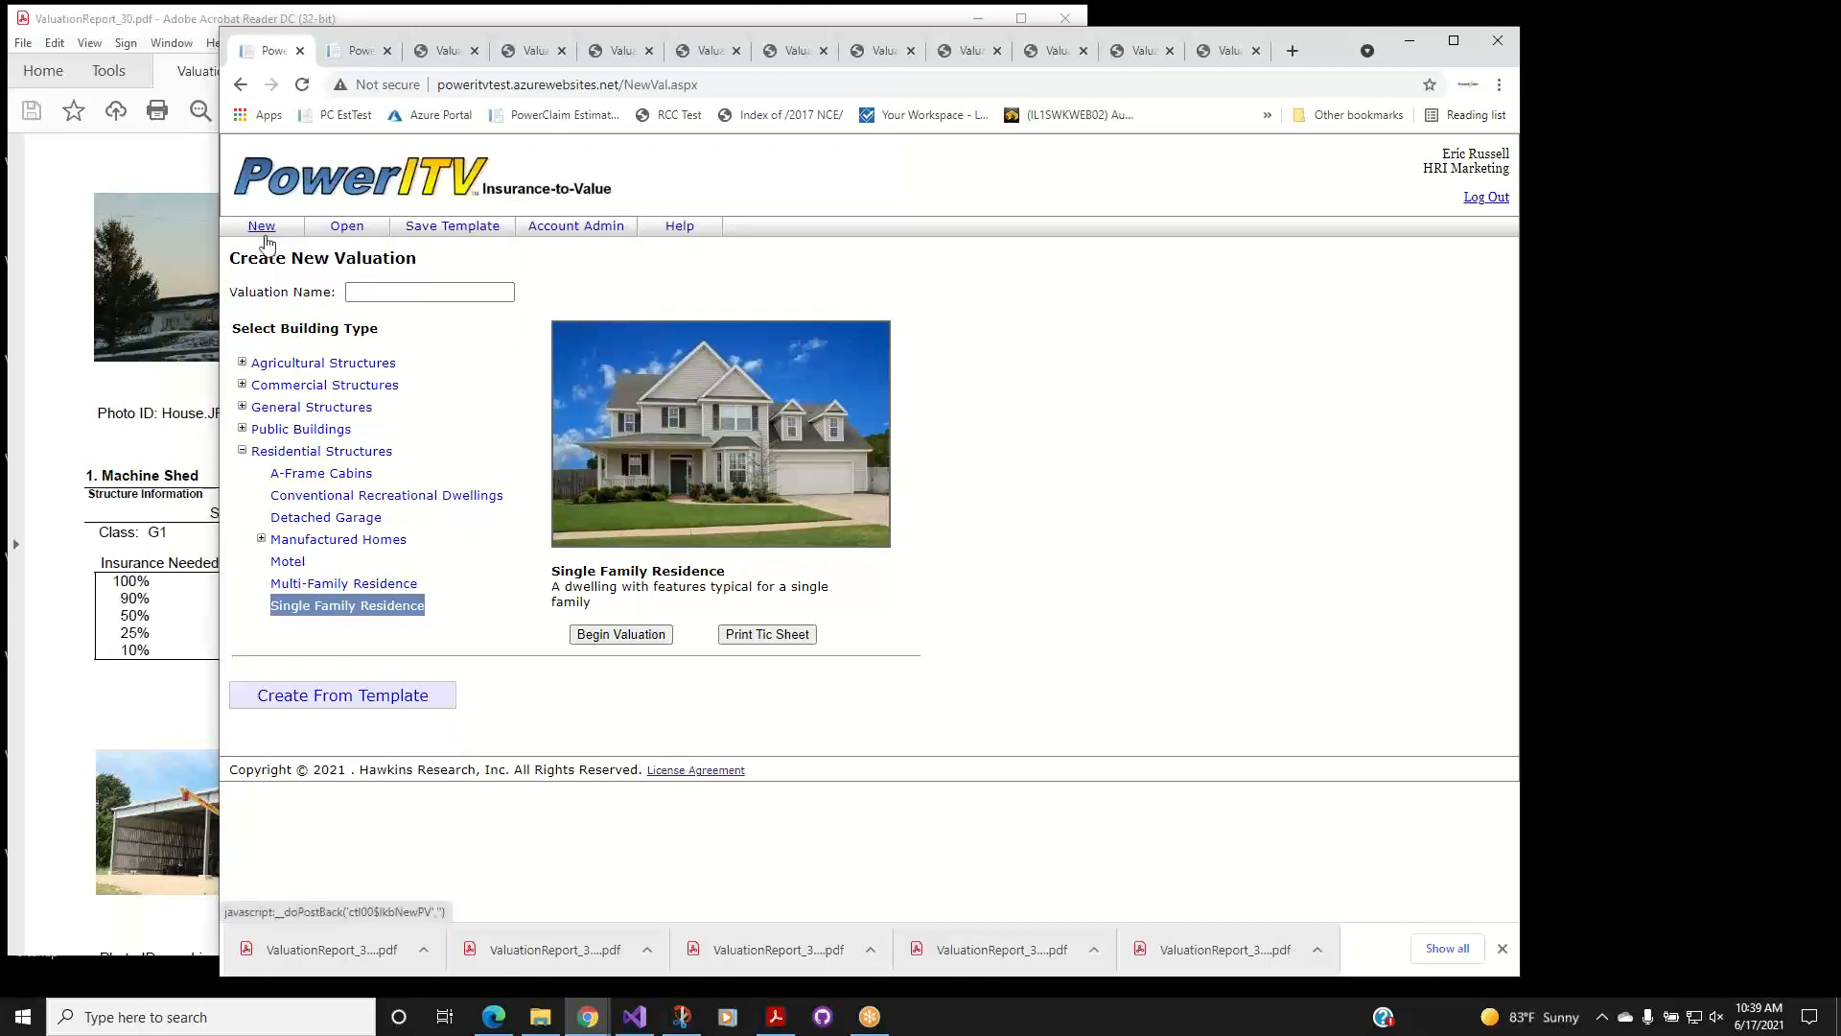
left_click(349, 231)
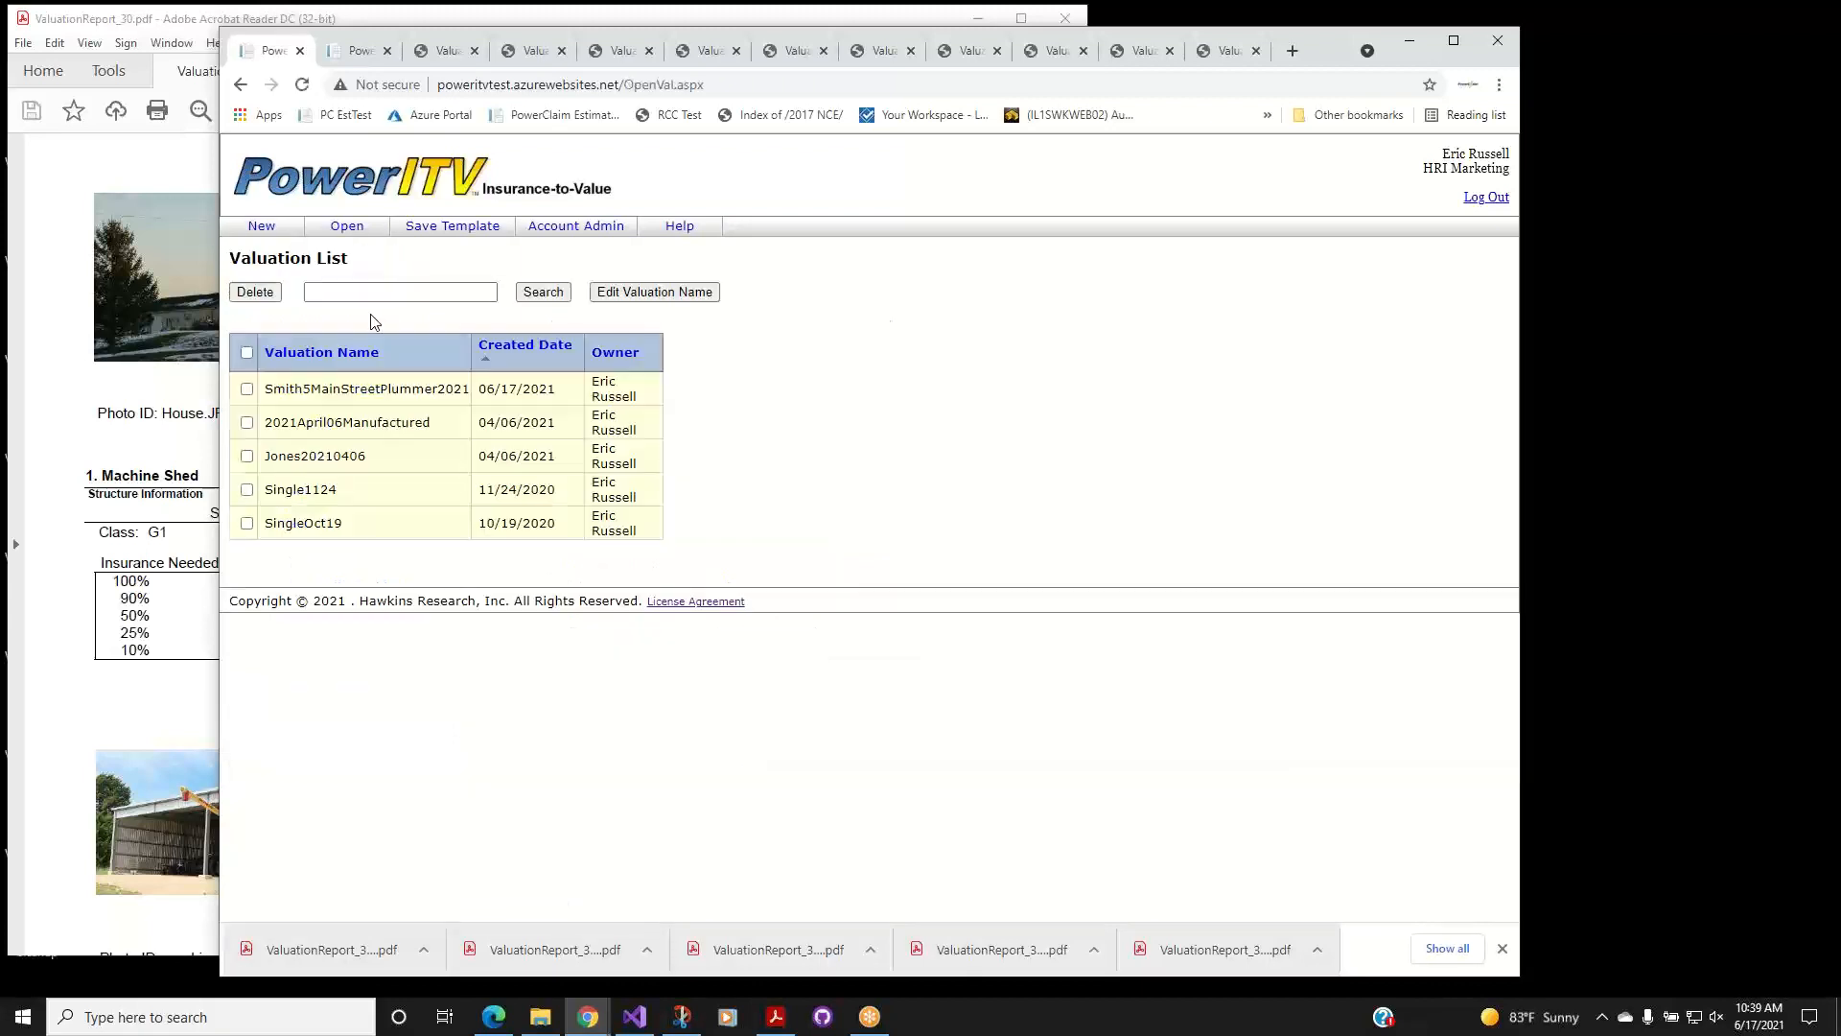
left_click(401, 393)
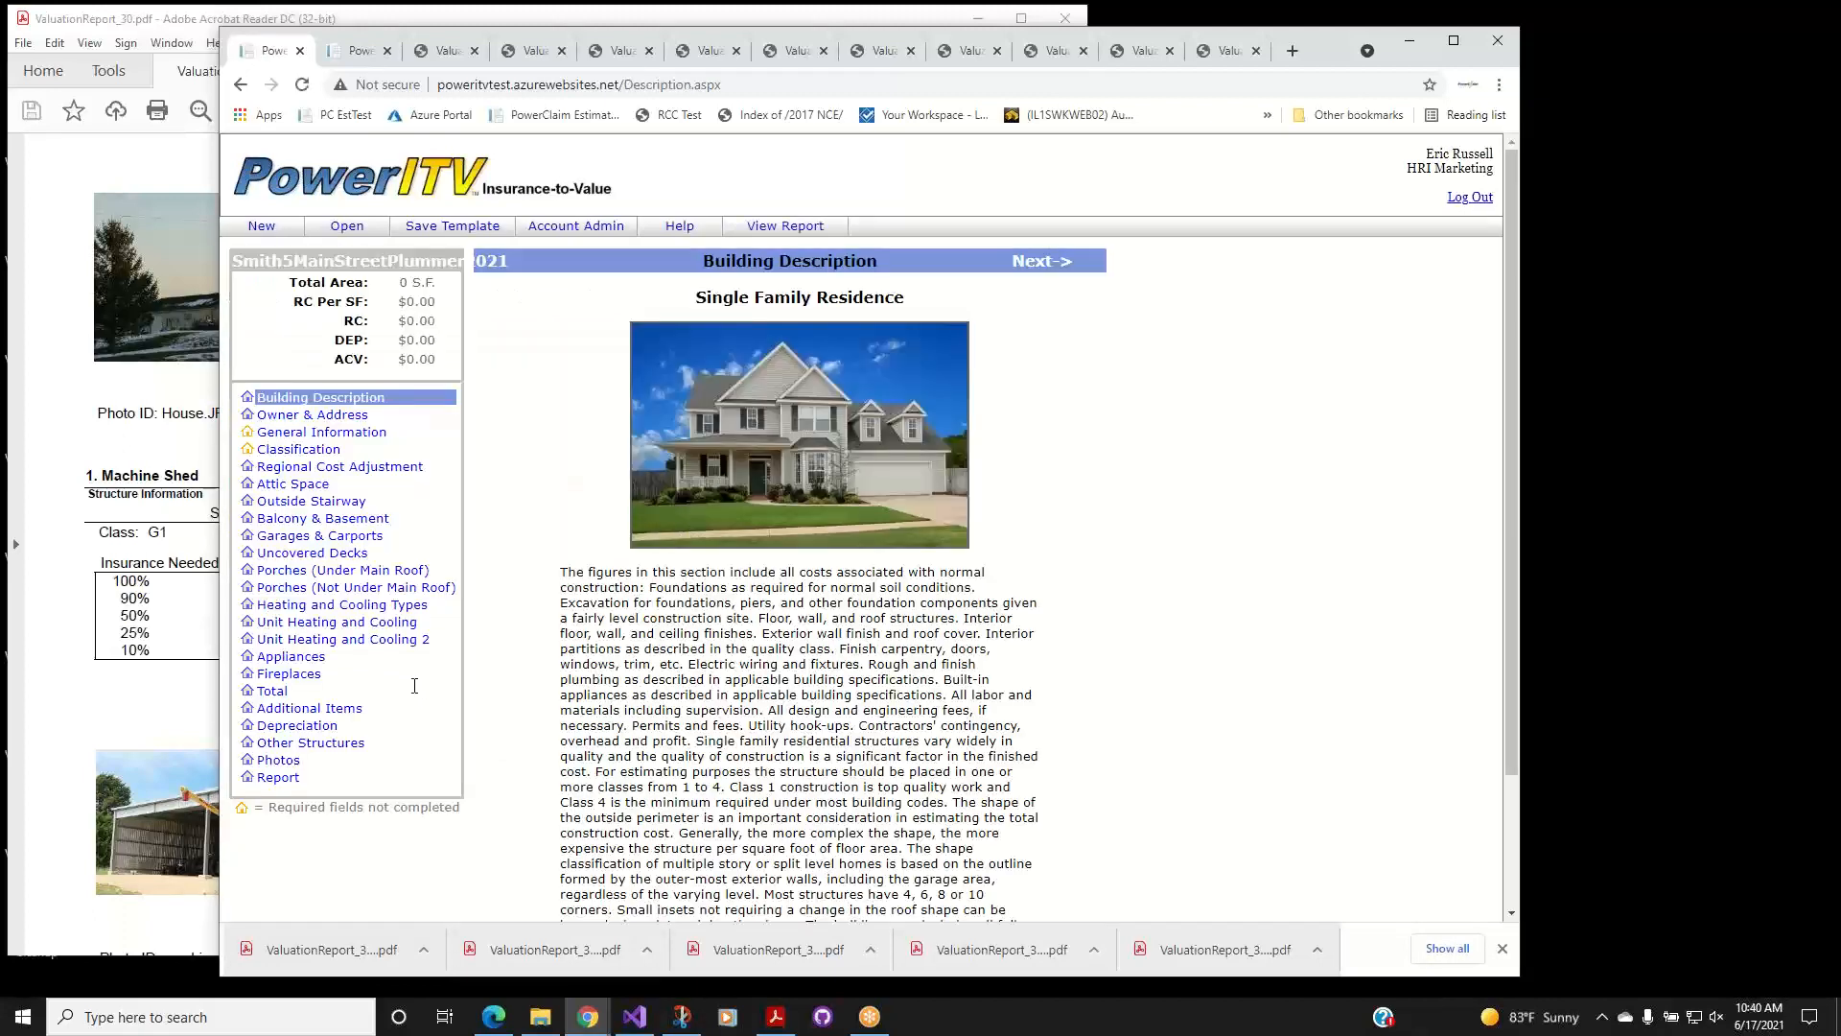
left_click(326, 744)
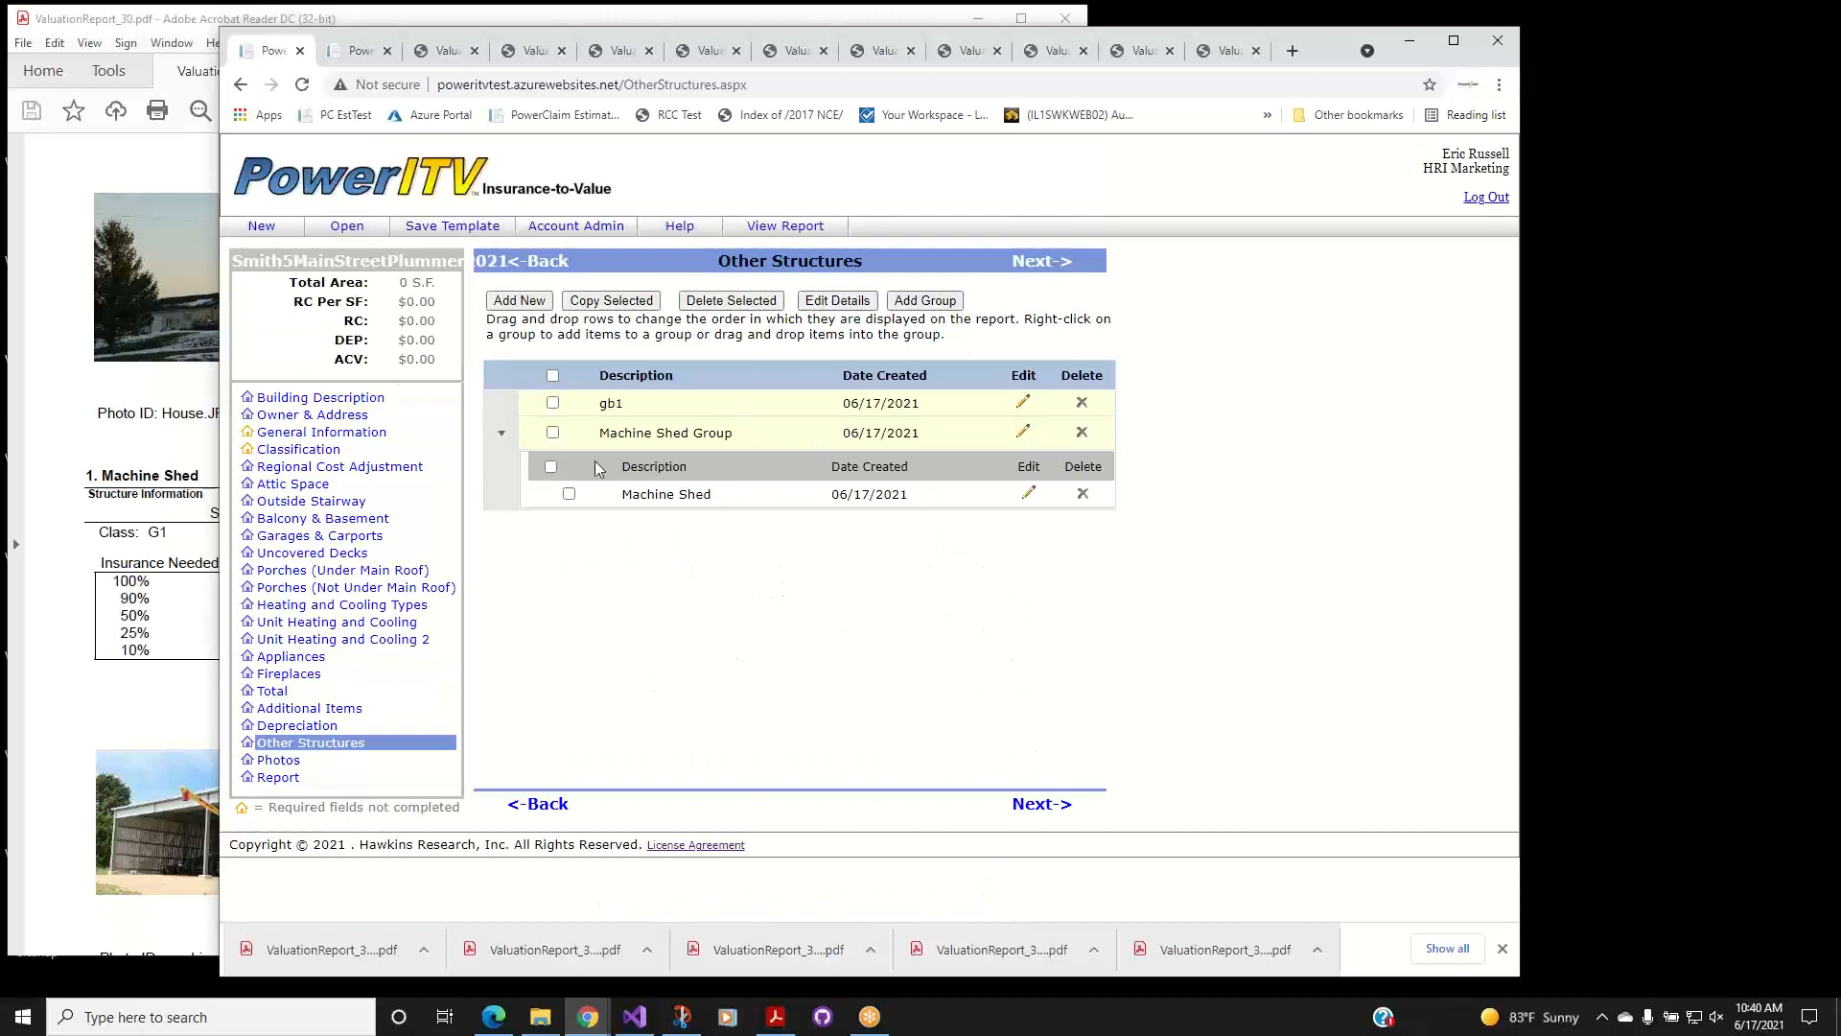
Create a valuation named TestTemplate from Single Family Template and open its General Information.
left_click(264, 230)
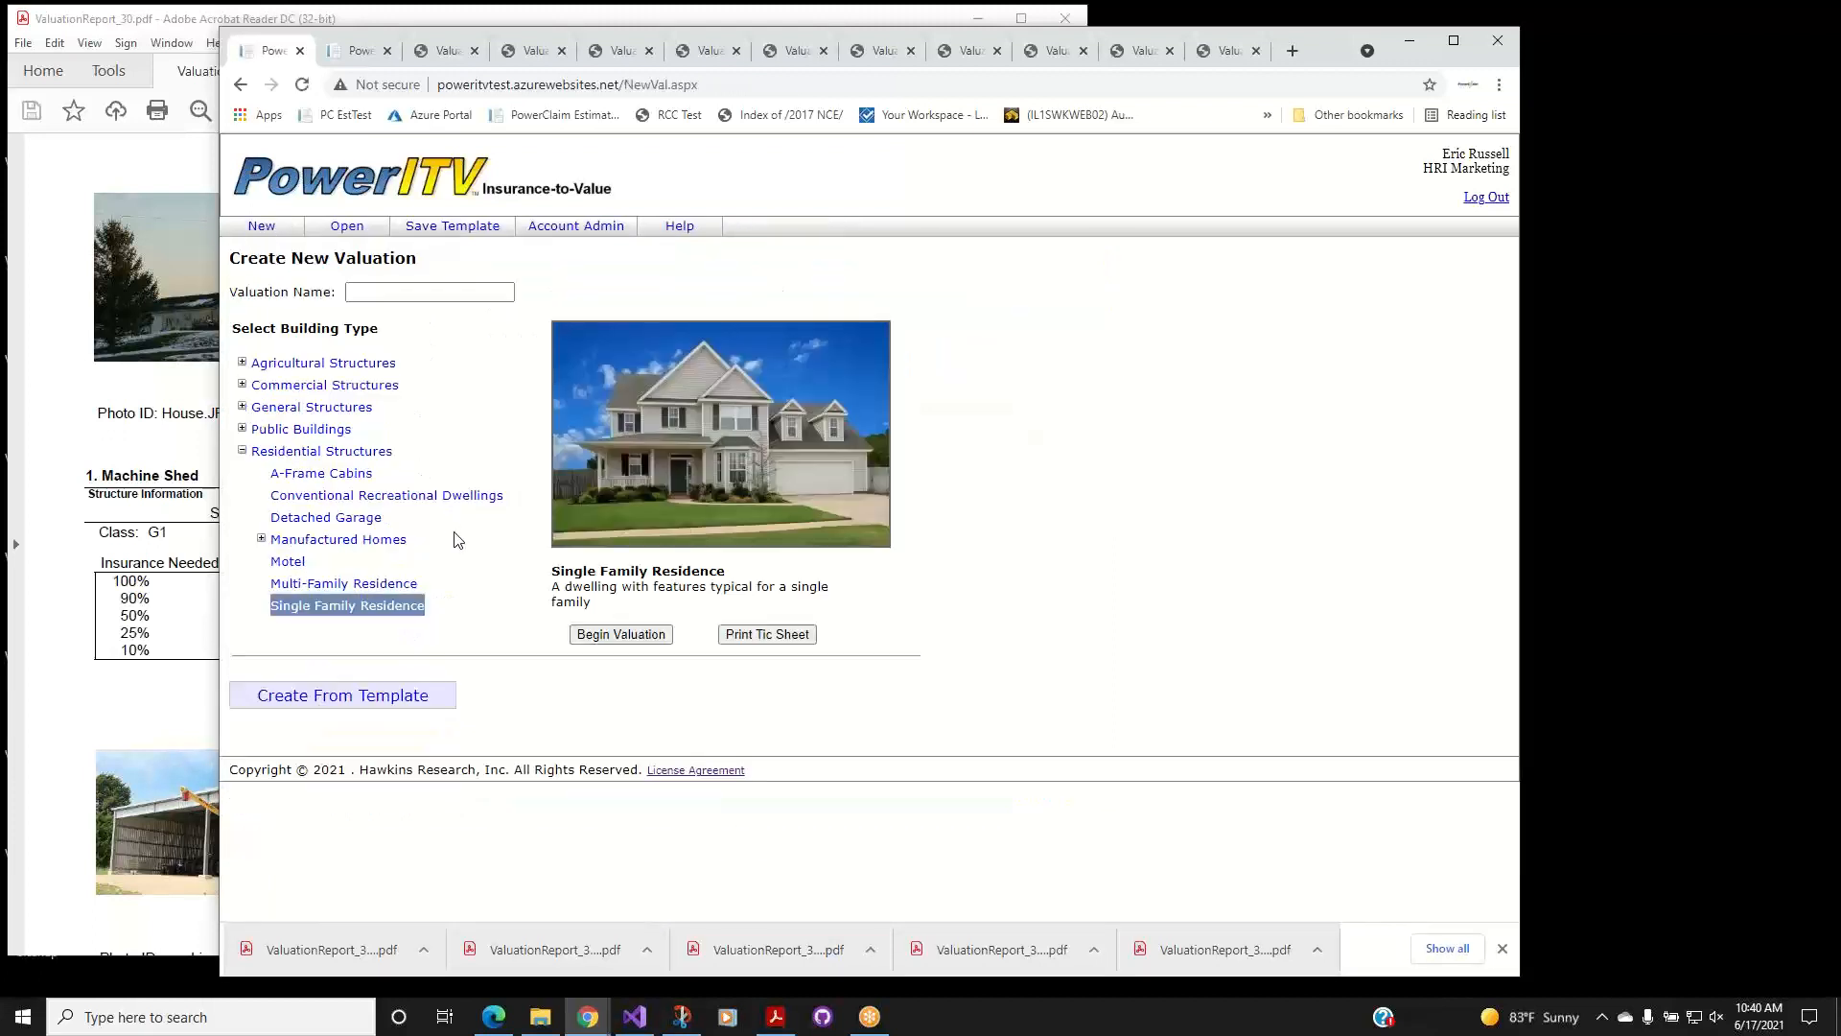
left_click(368, 702)
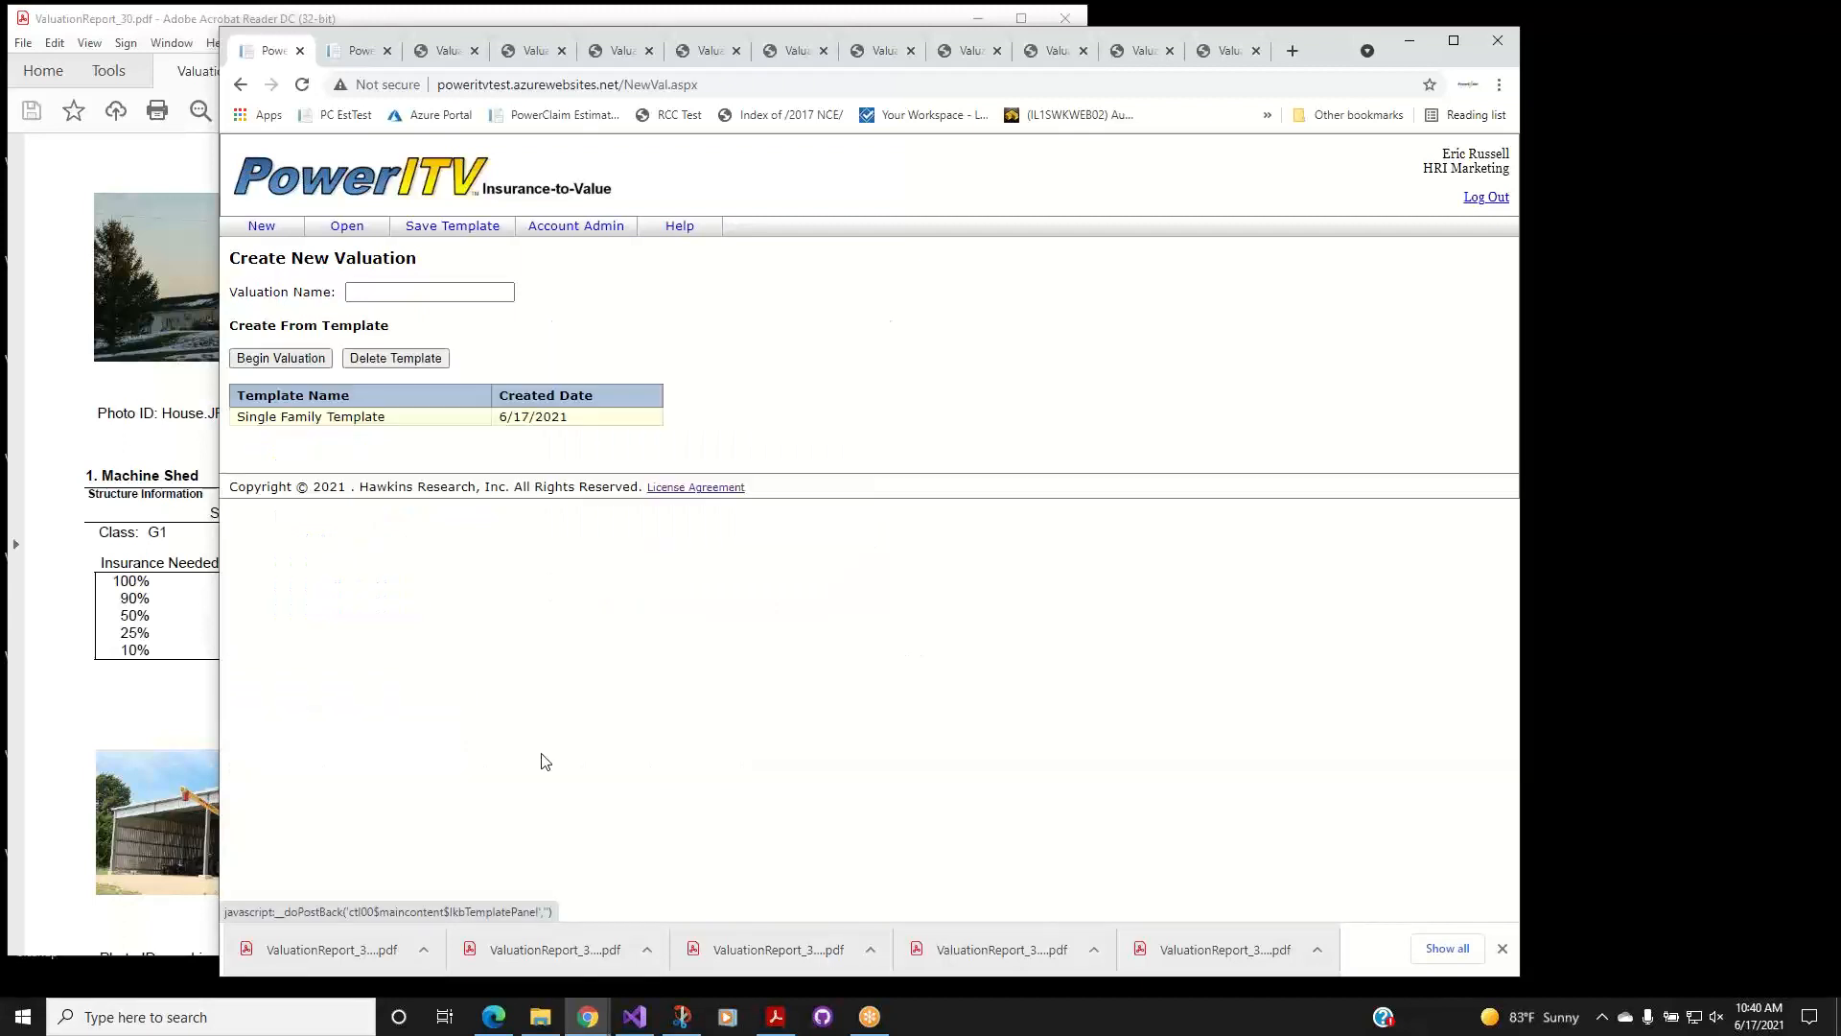
left_click(329, 419)
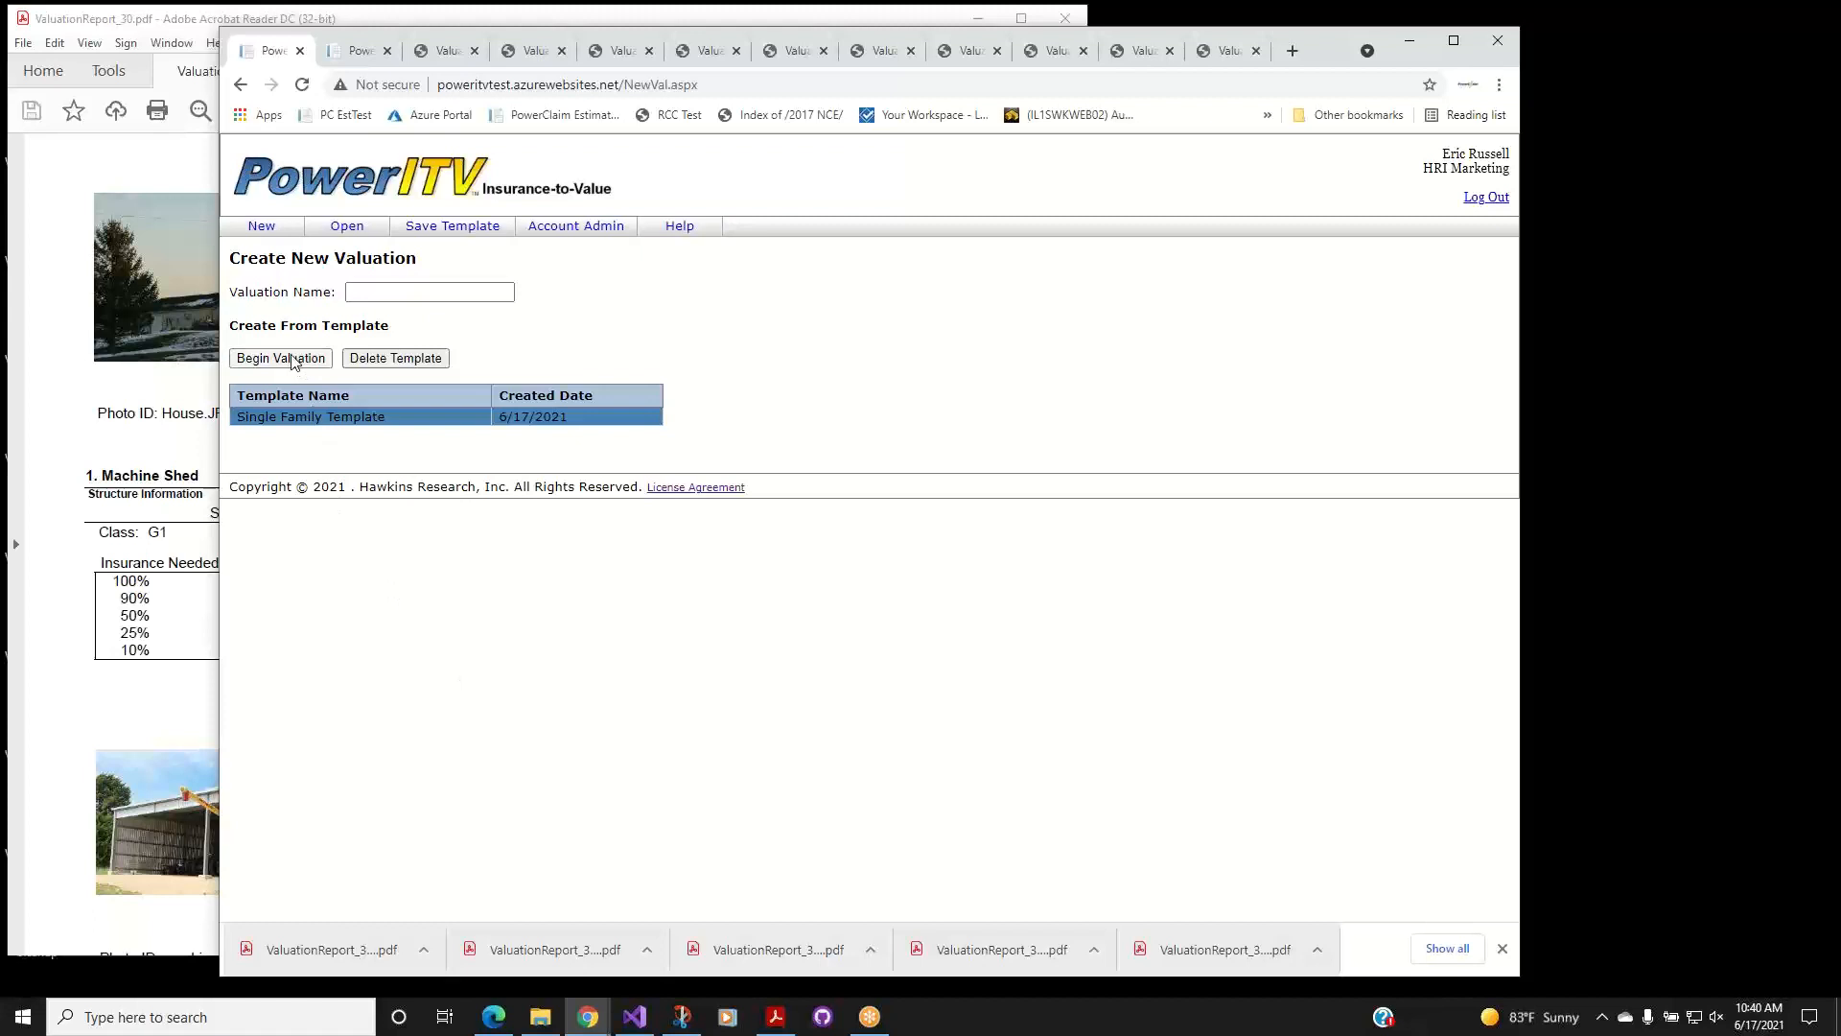
left_click(404, 290)
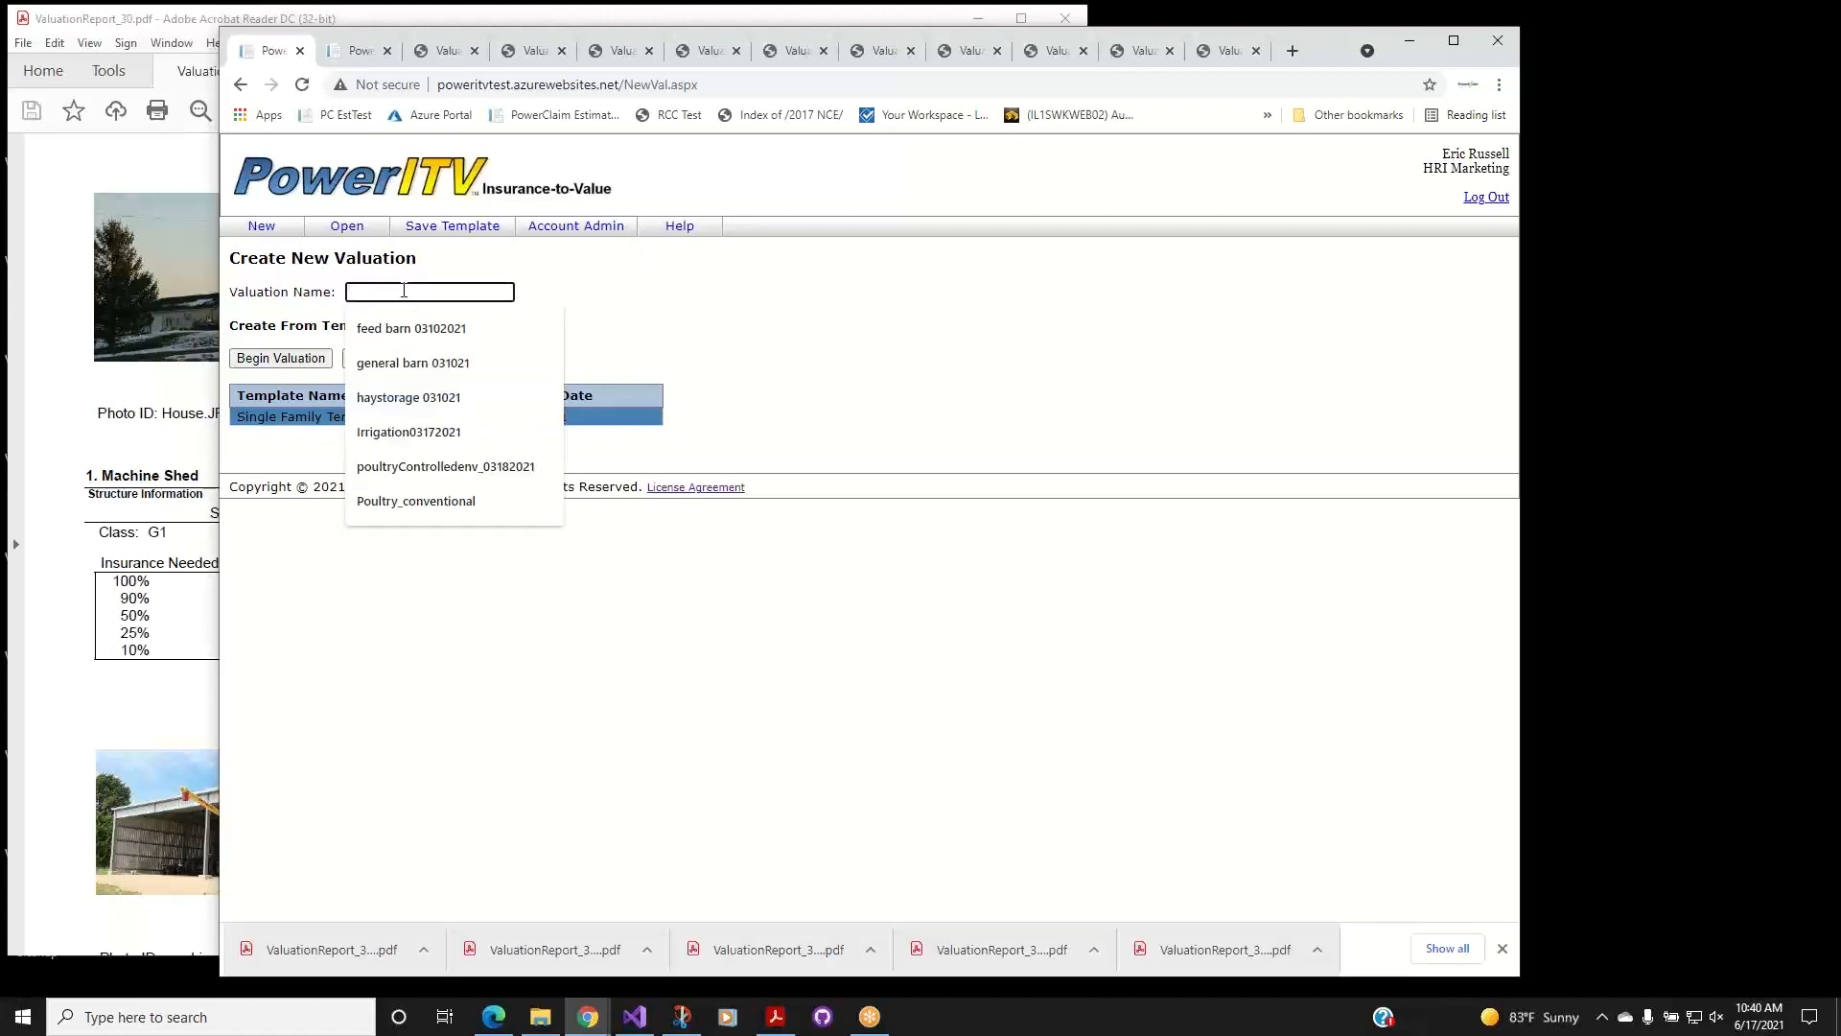
type("TestTemplate")
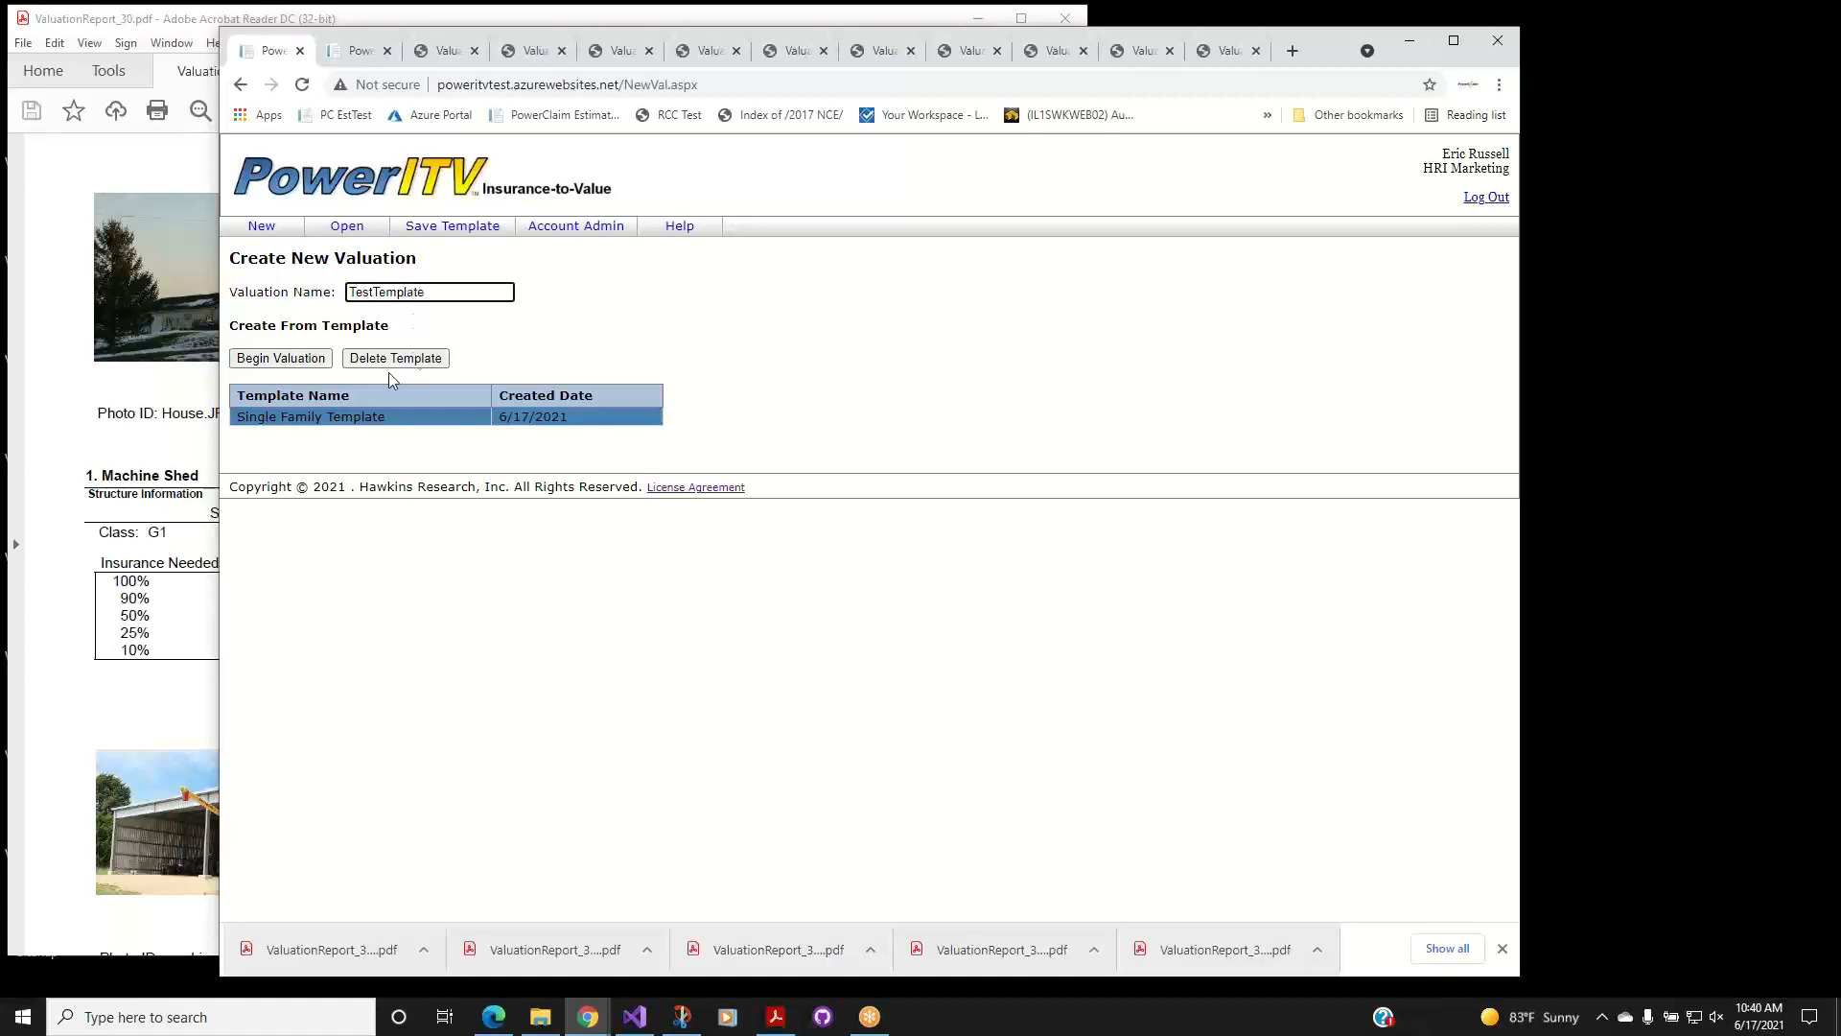
left_click(290, 362)
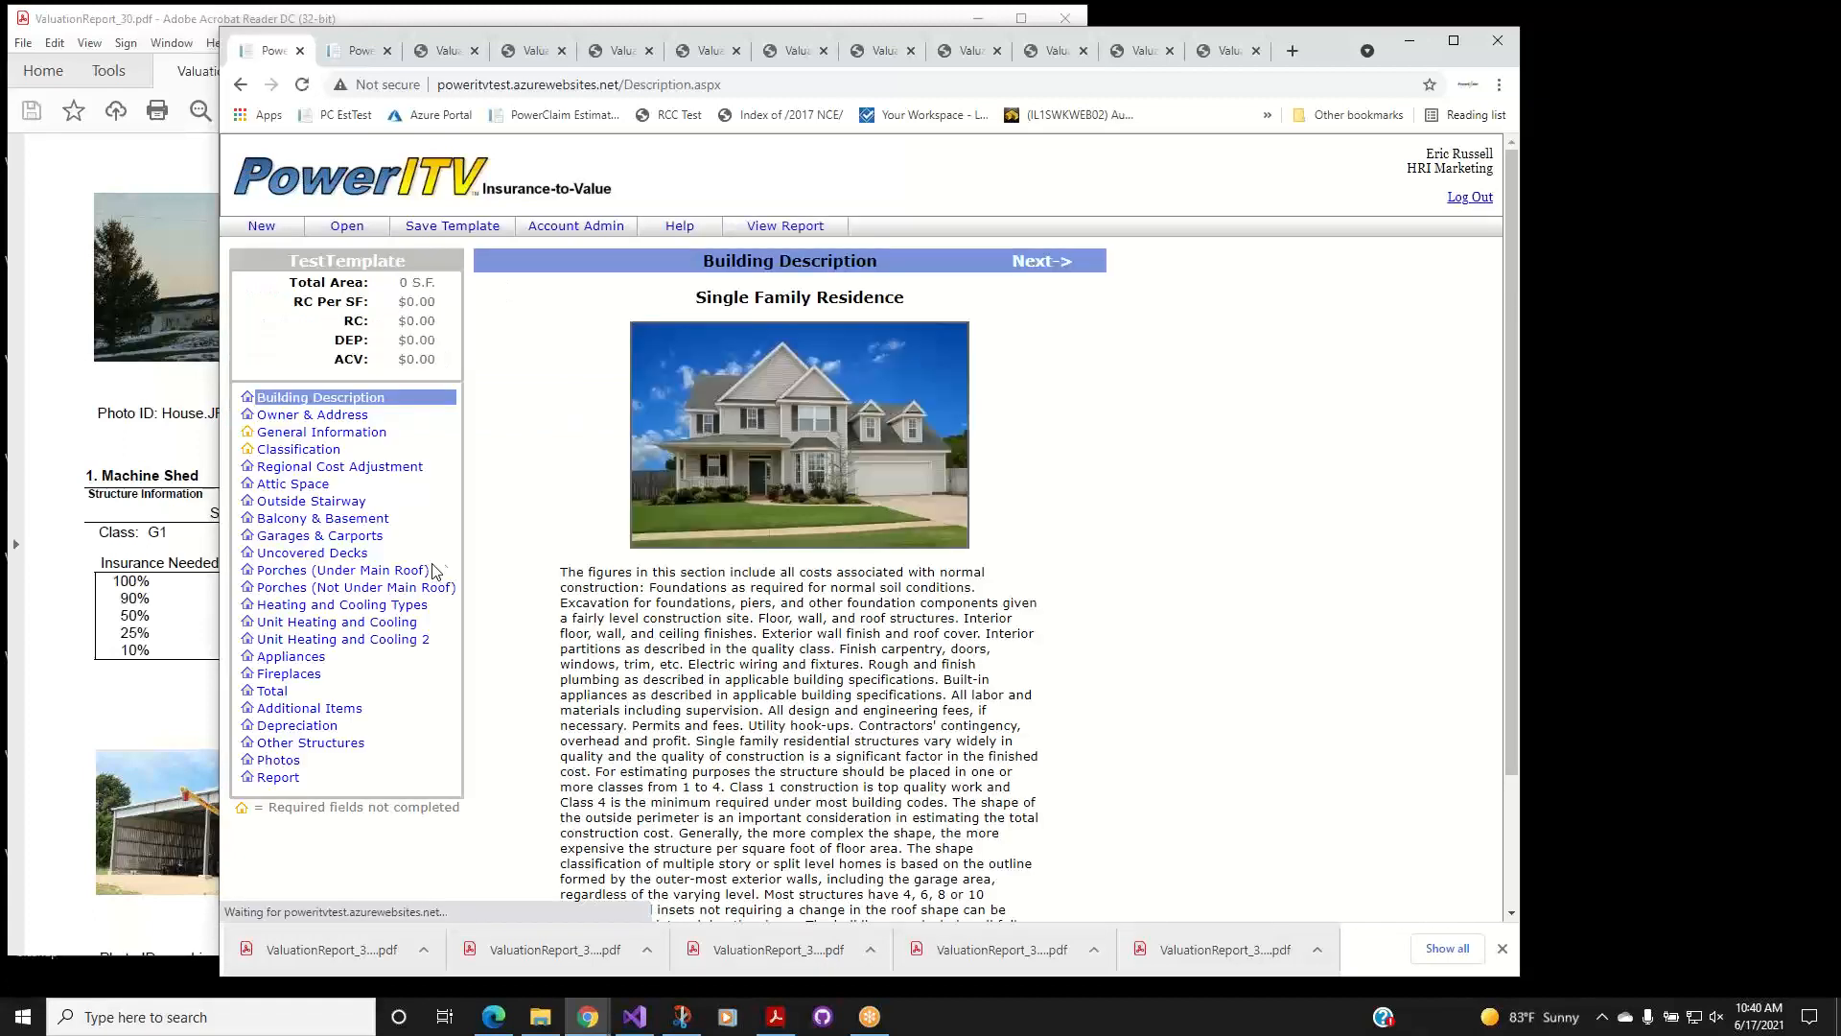
left_click(340, 743)
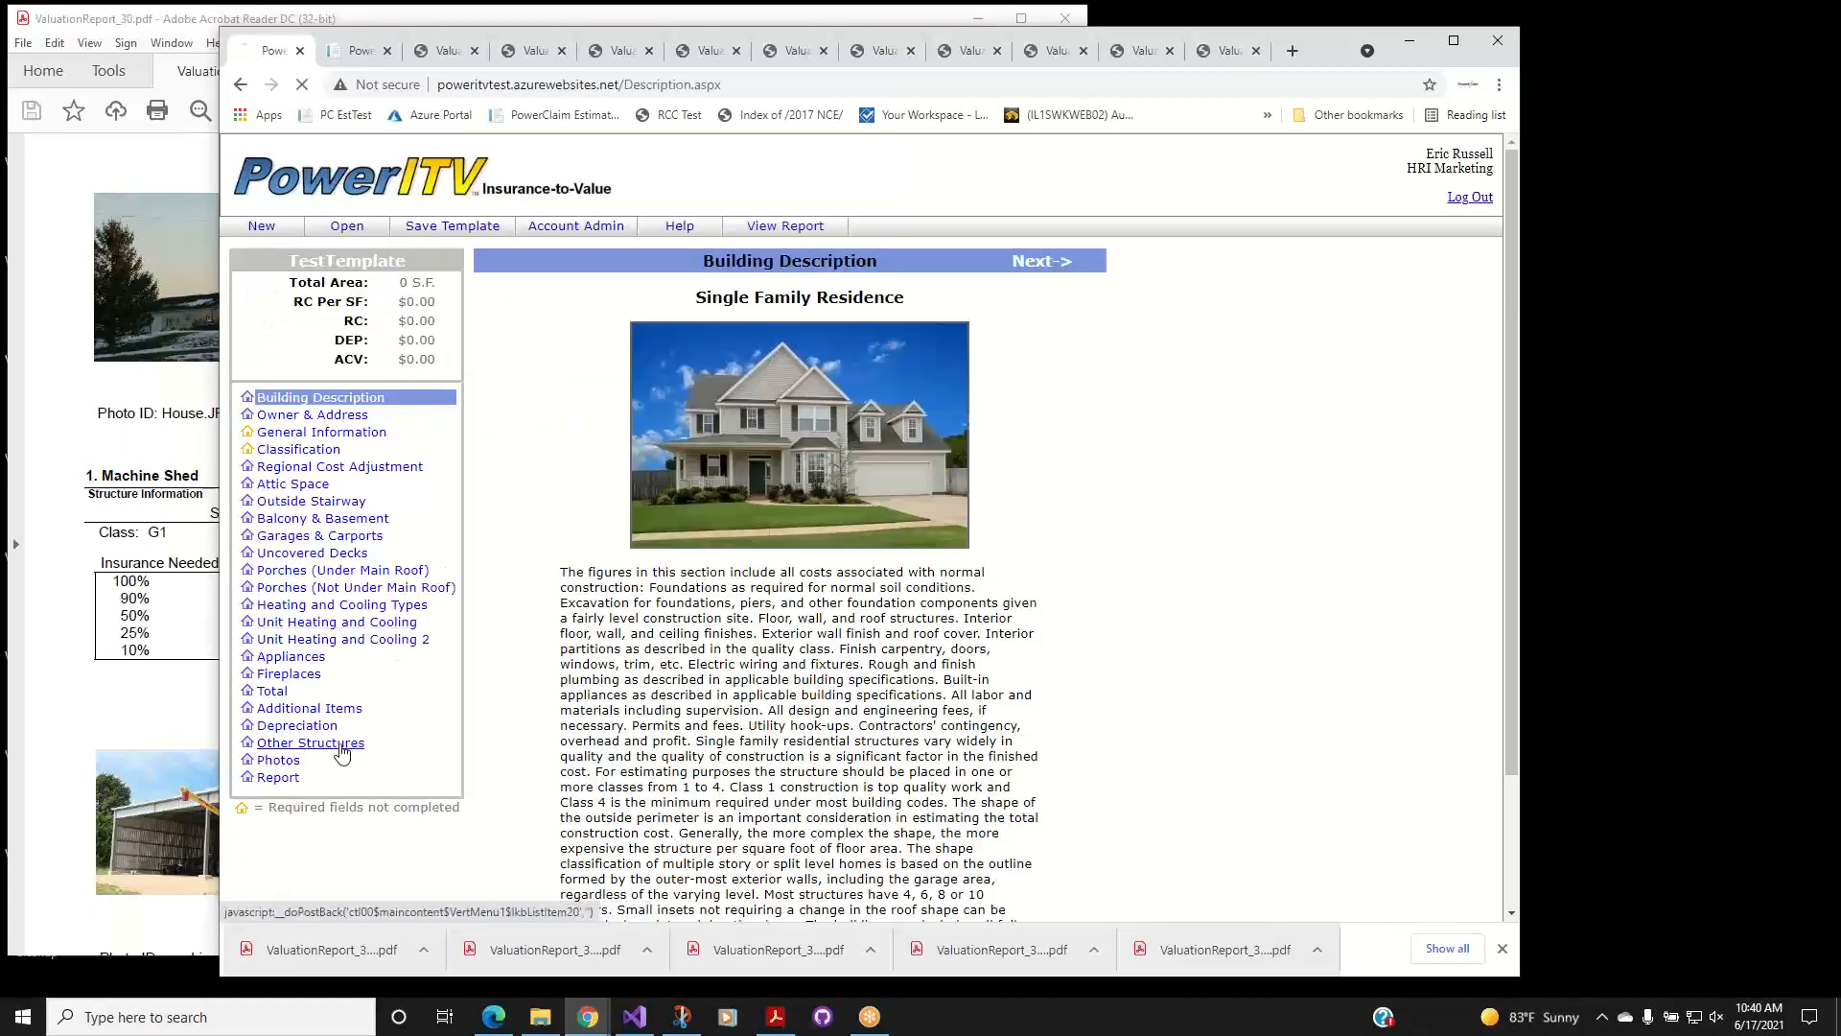
left_click(320, 436)
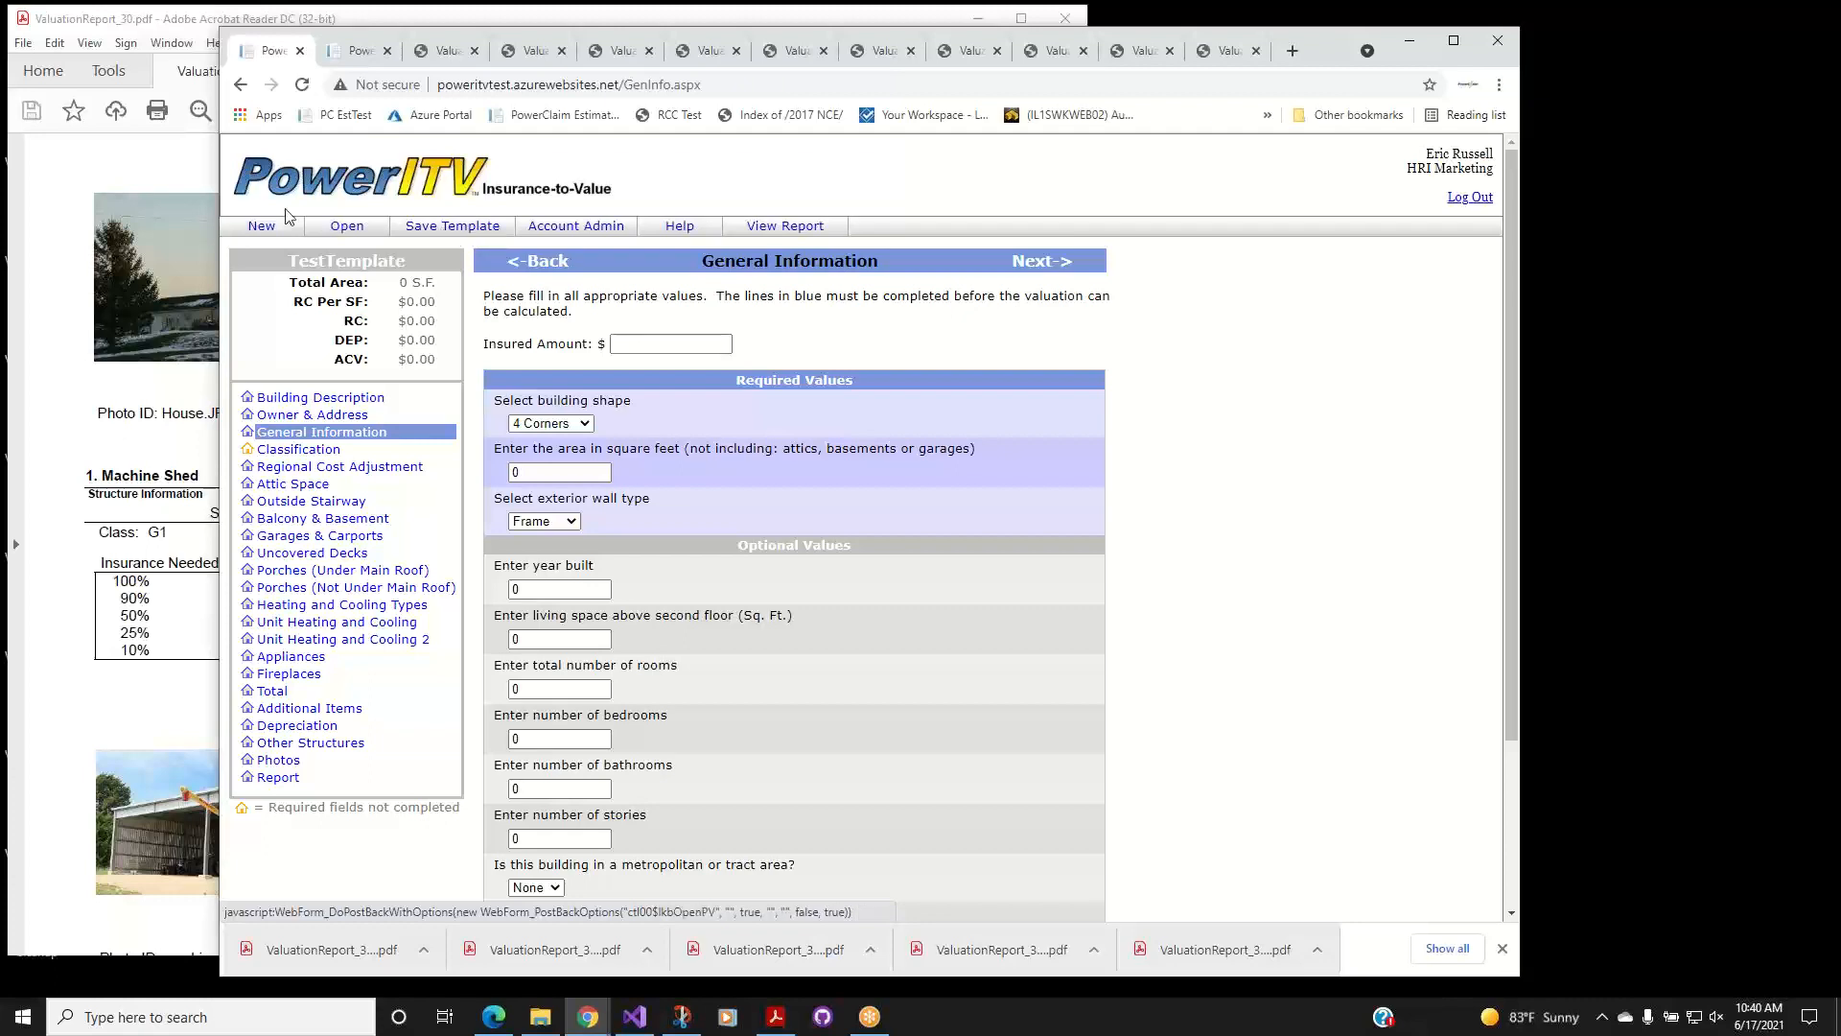
Begin another new valuation and look through the building types under Agricultural Structures.
left_click(264, 227)
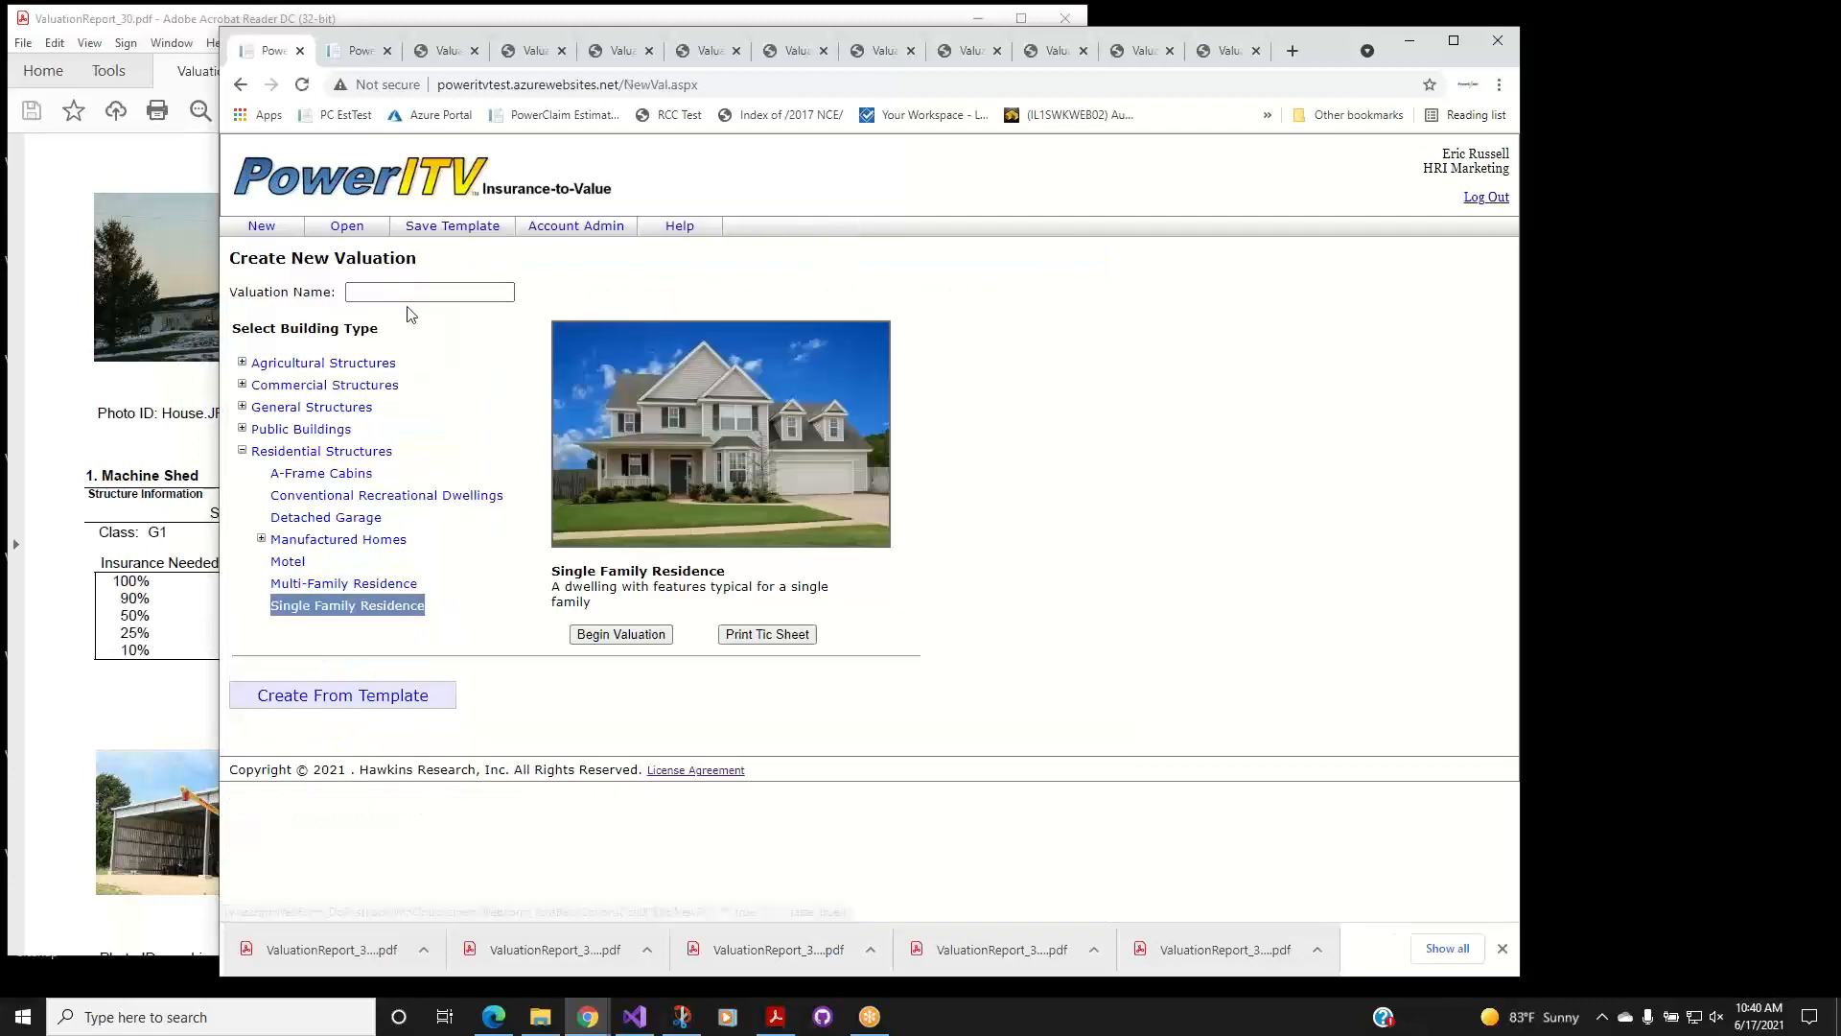
left_click(242, 363)
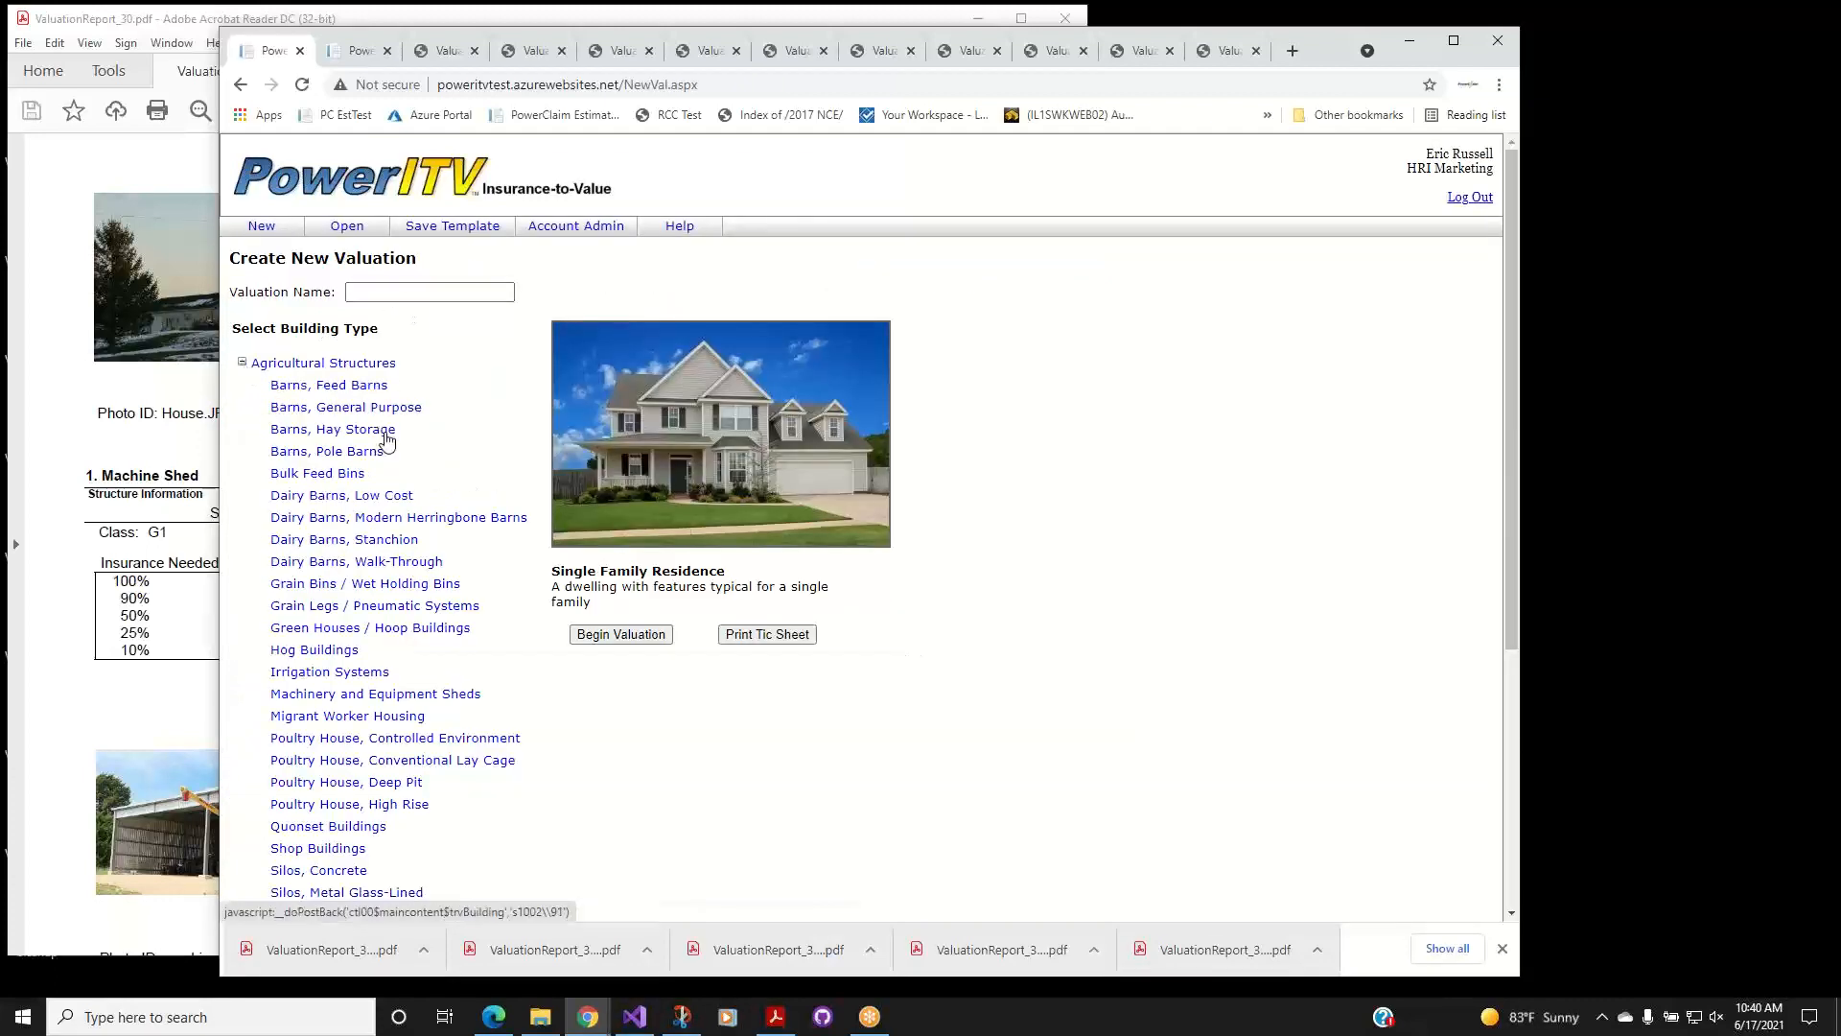
scroll(388, 561, "down", 2)
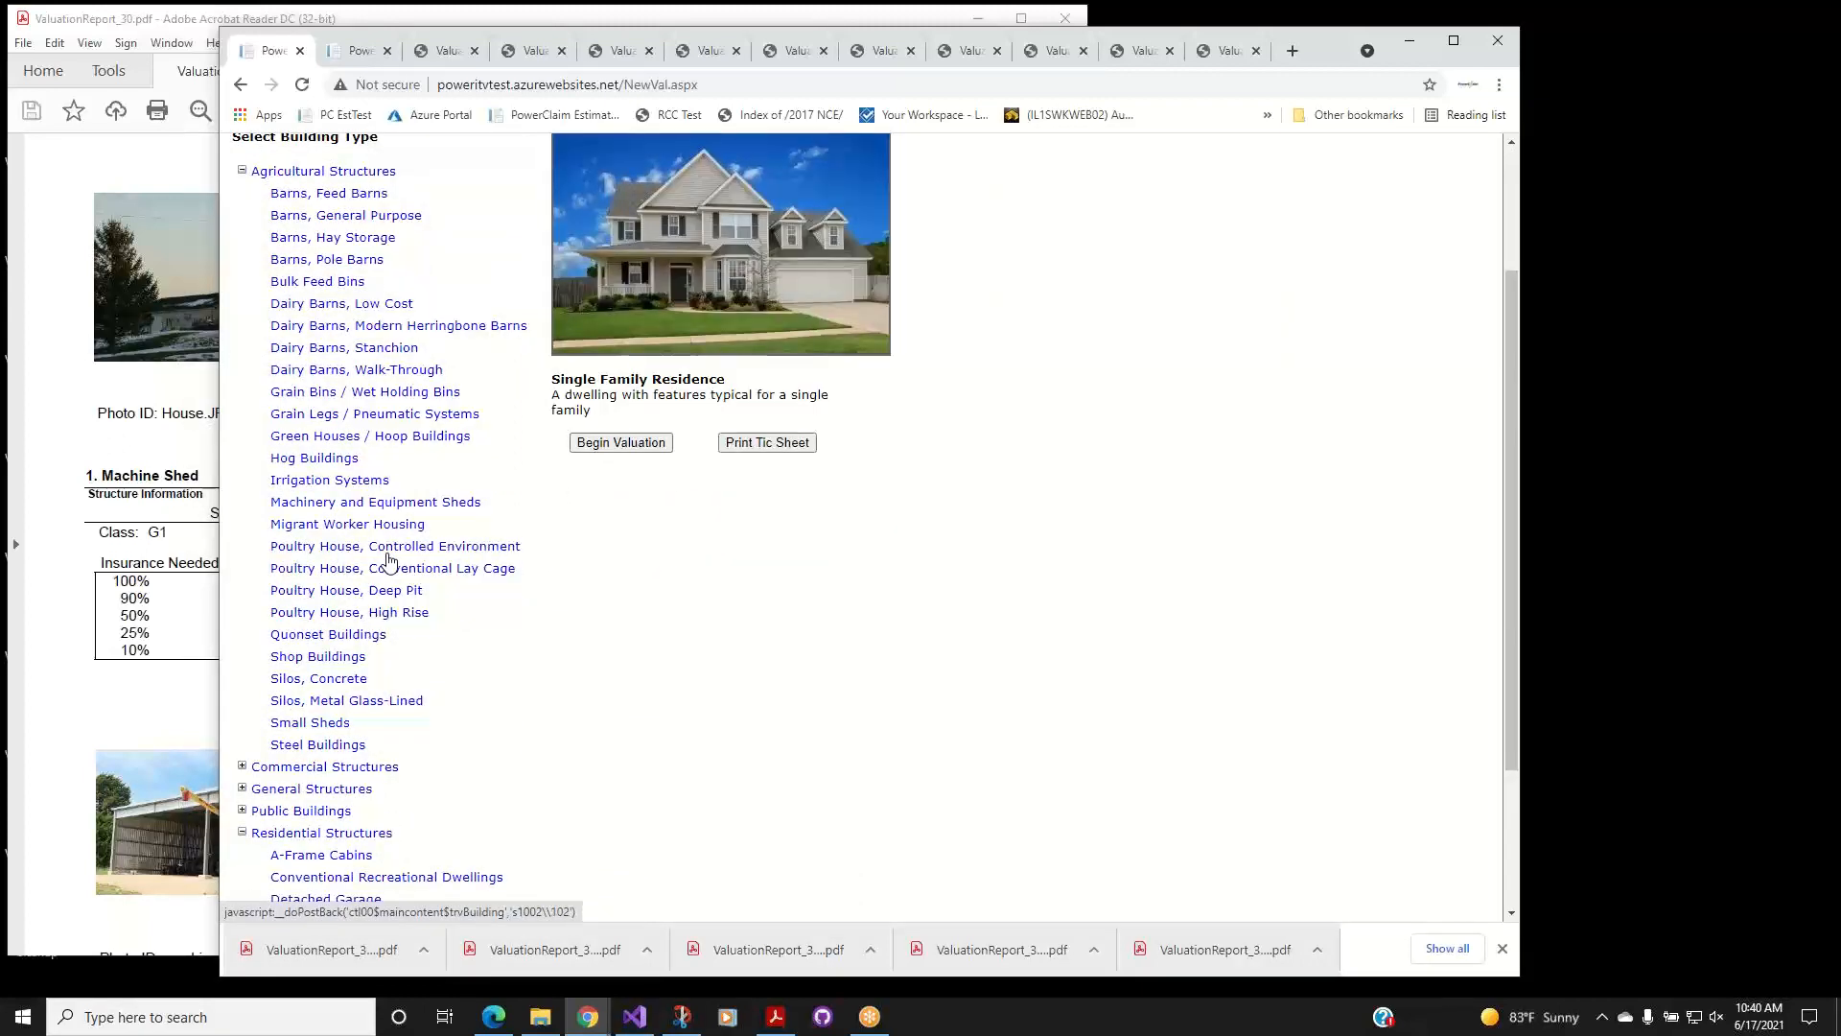
scroll(389, 561, "up", 1)
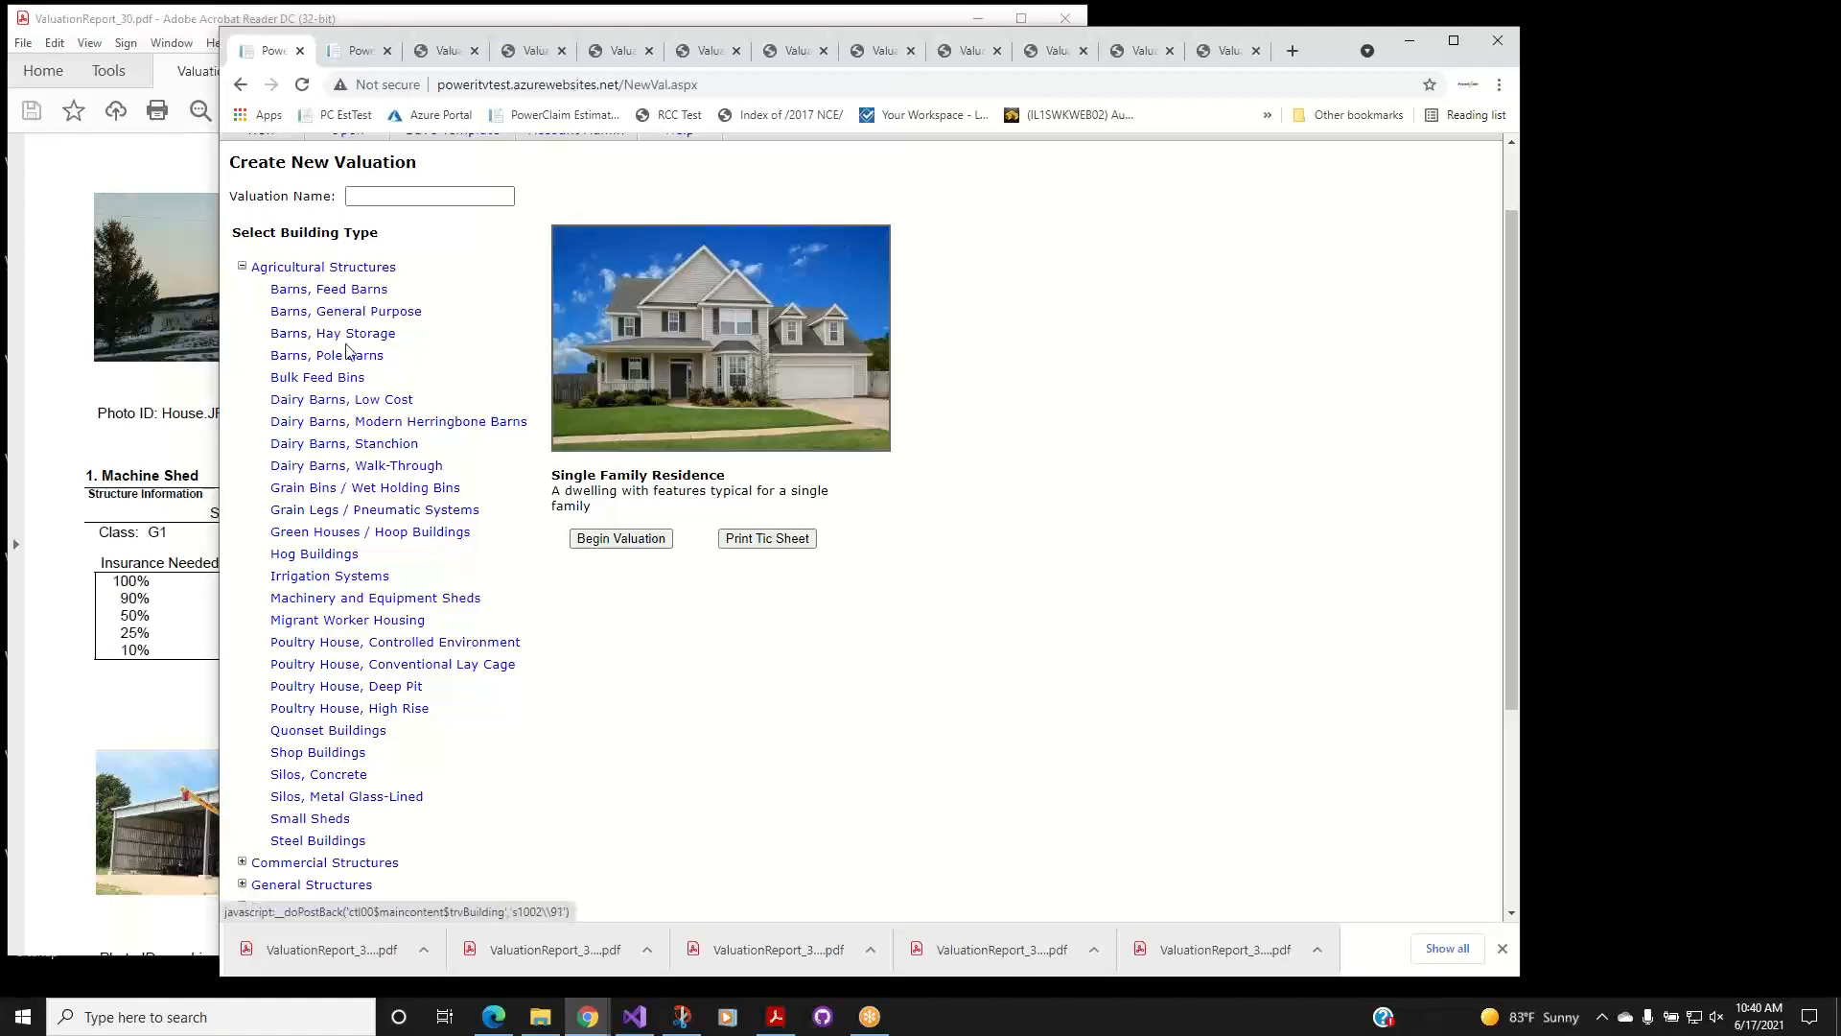
Choose Grain Bins / Wet Holding Bins as the agricultural building type and name the new valuation Grain Bin1.
scroll(447, 670, "down", 2)
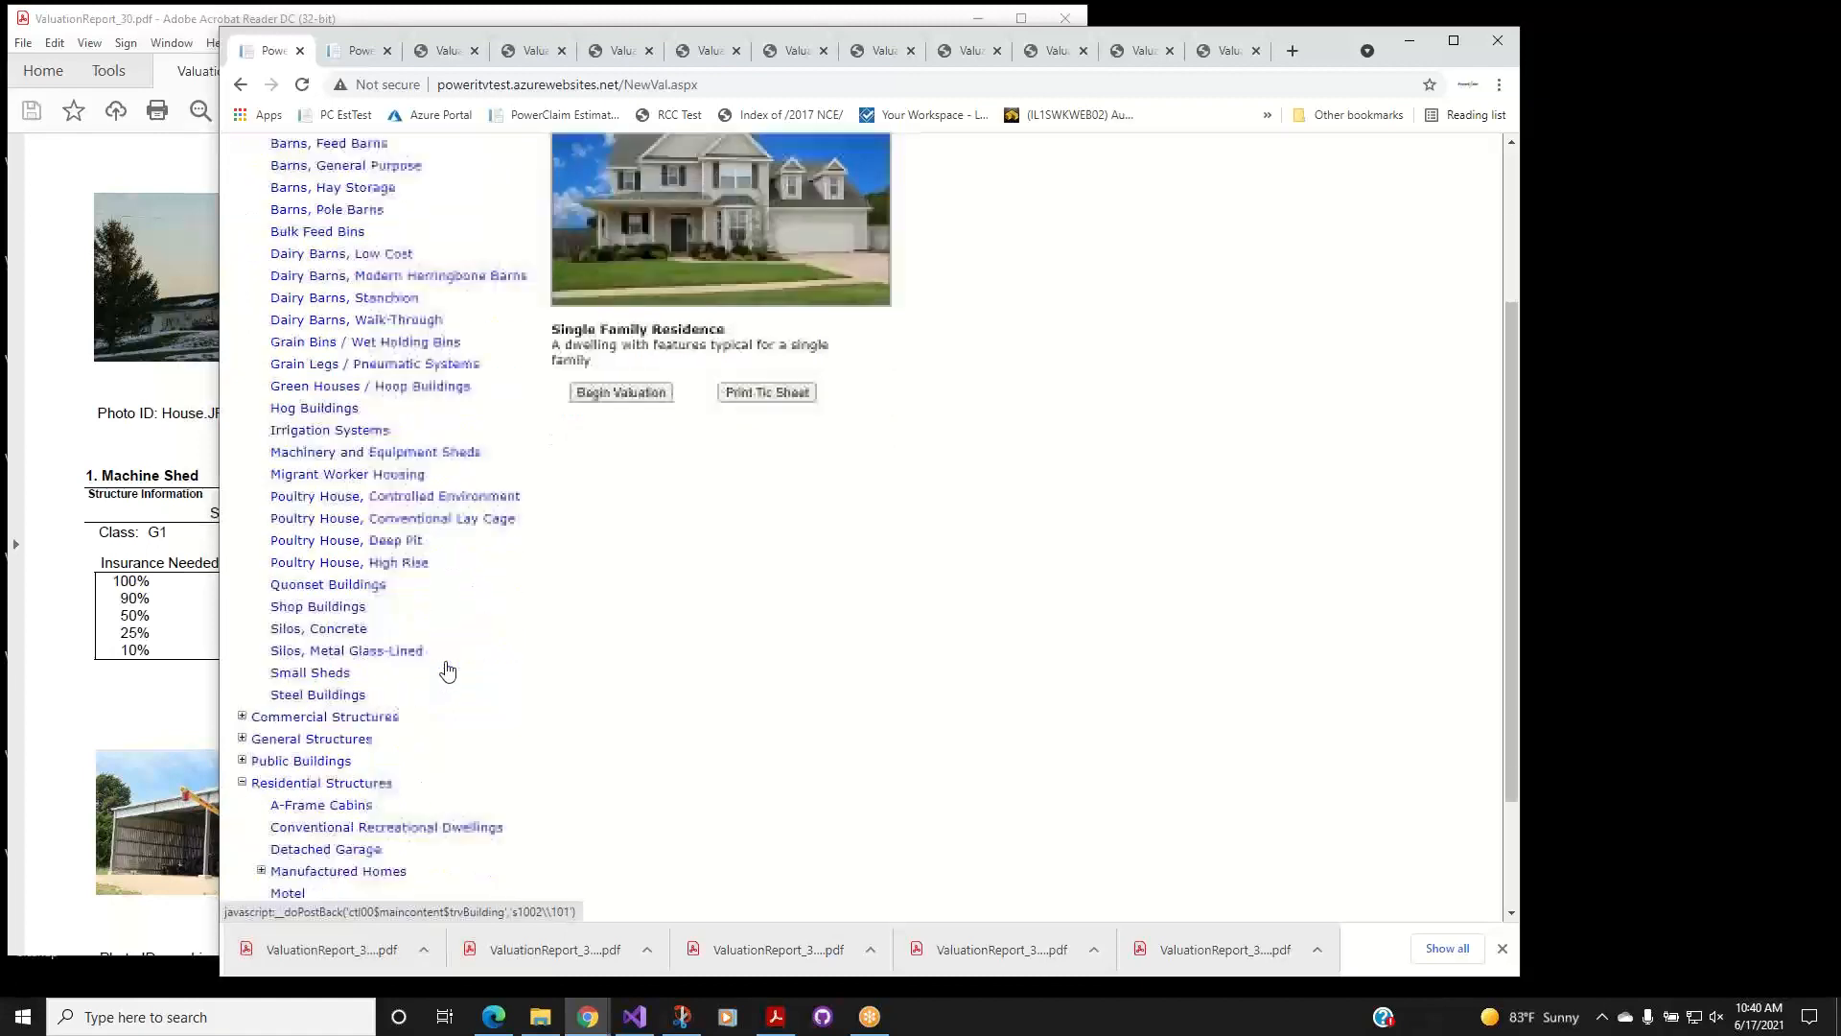
scroll(447, 669, "up", 2)
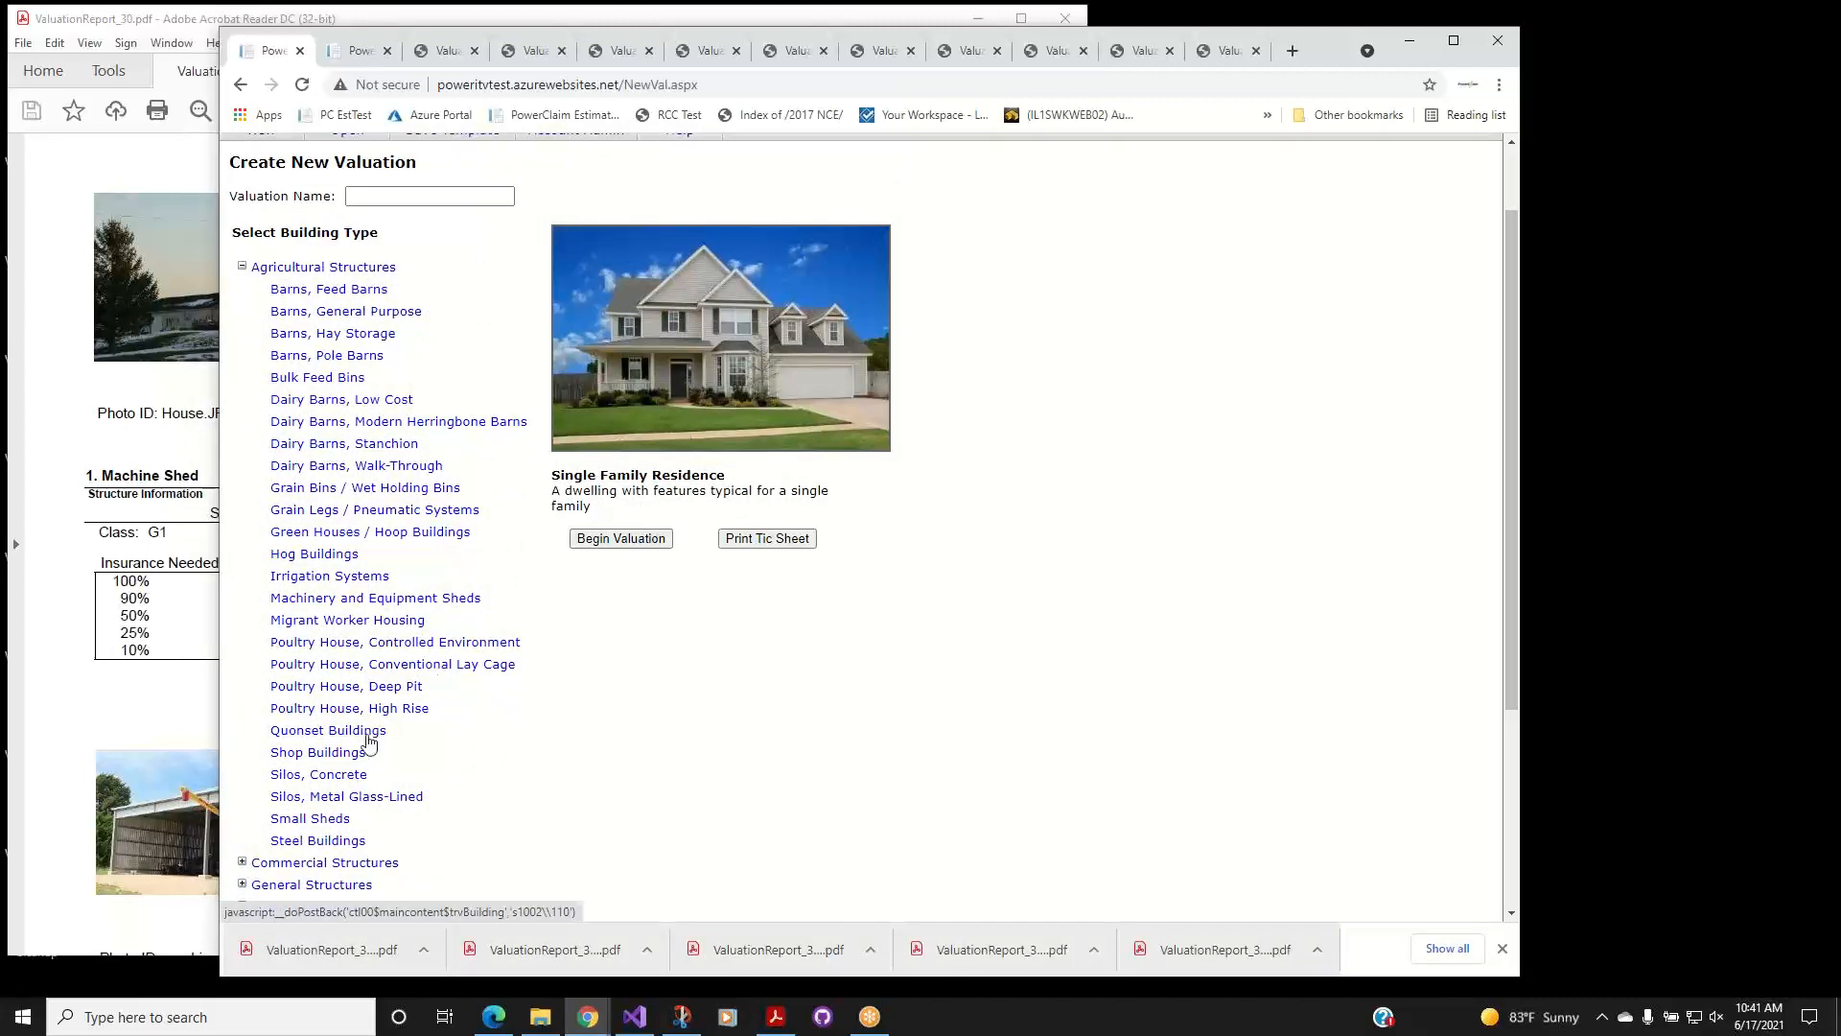
scroll(388, 680, "up", 1)
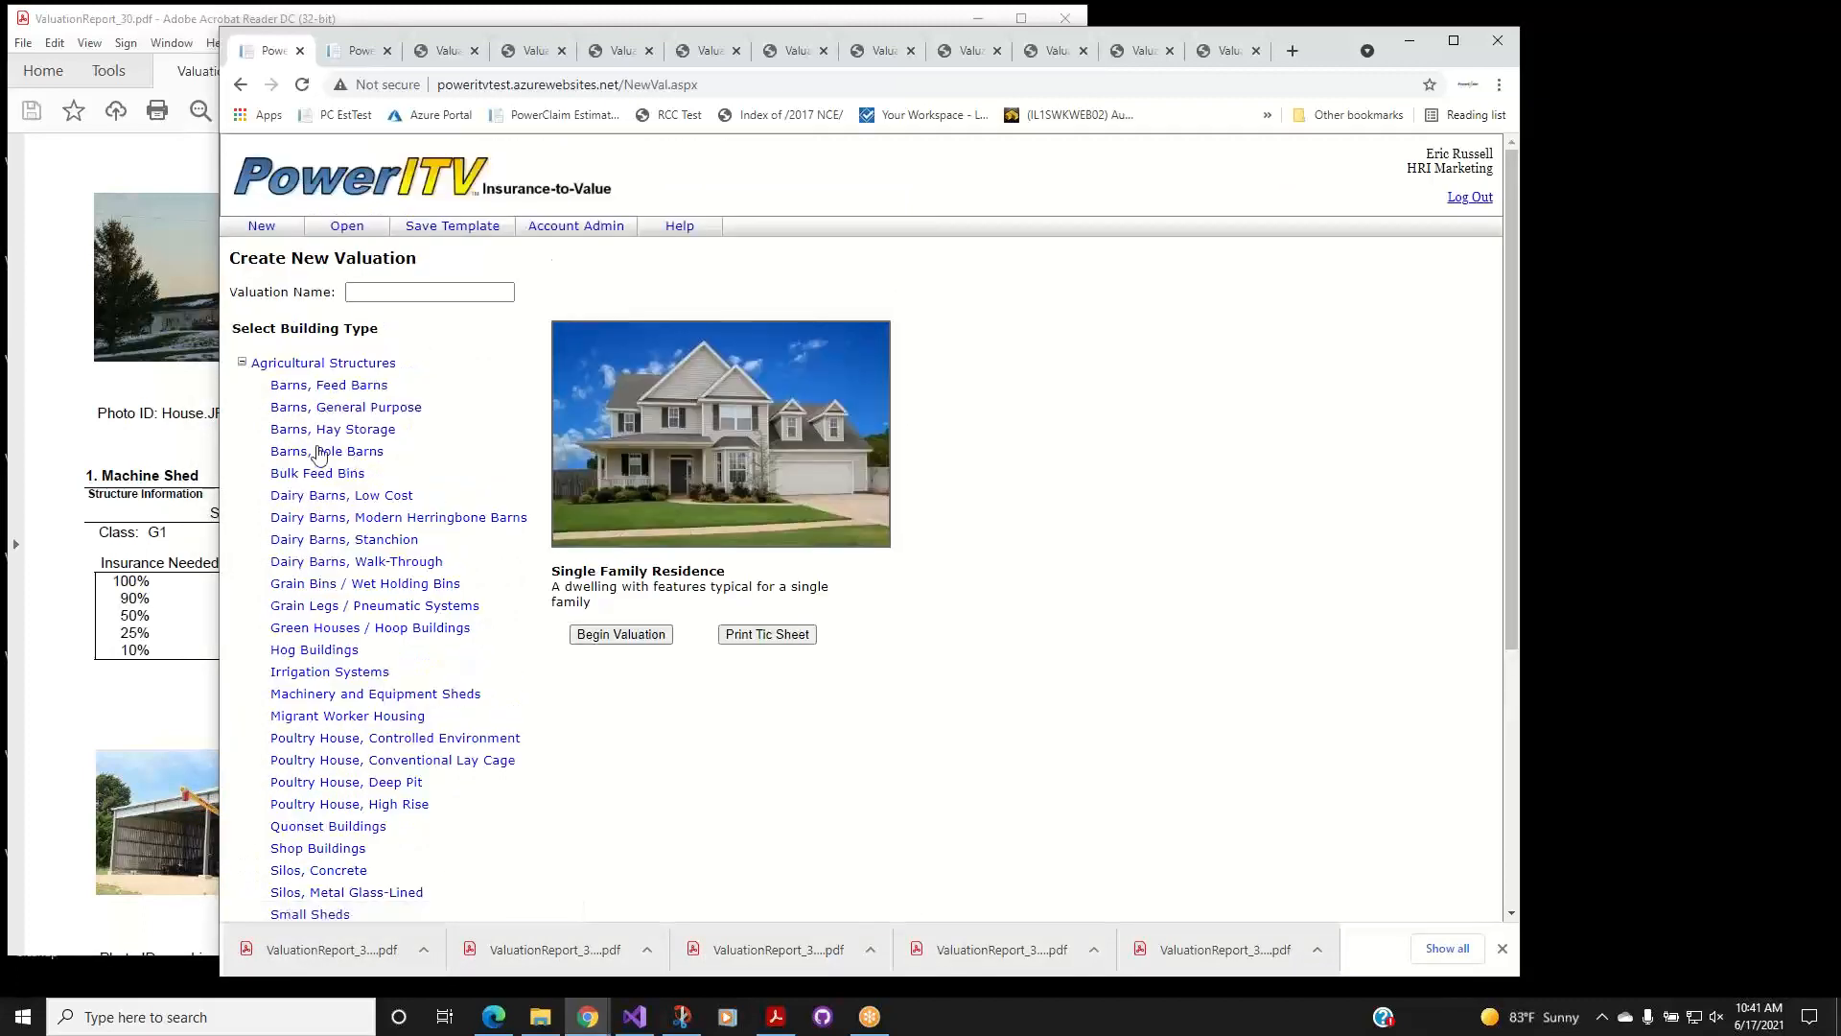
scroll(321, 456, "down", 1)
left_click(370, 490)
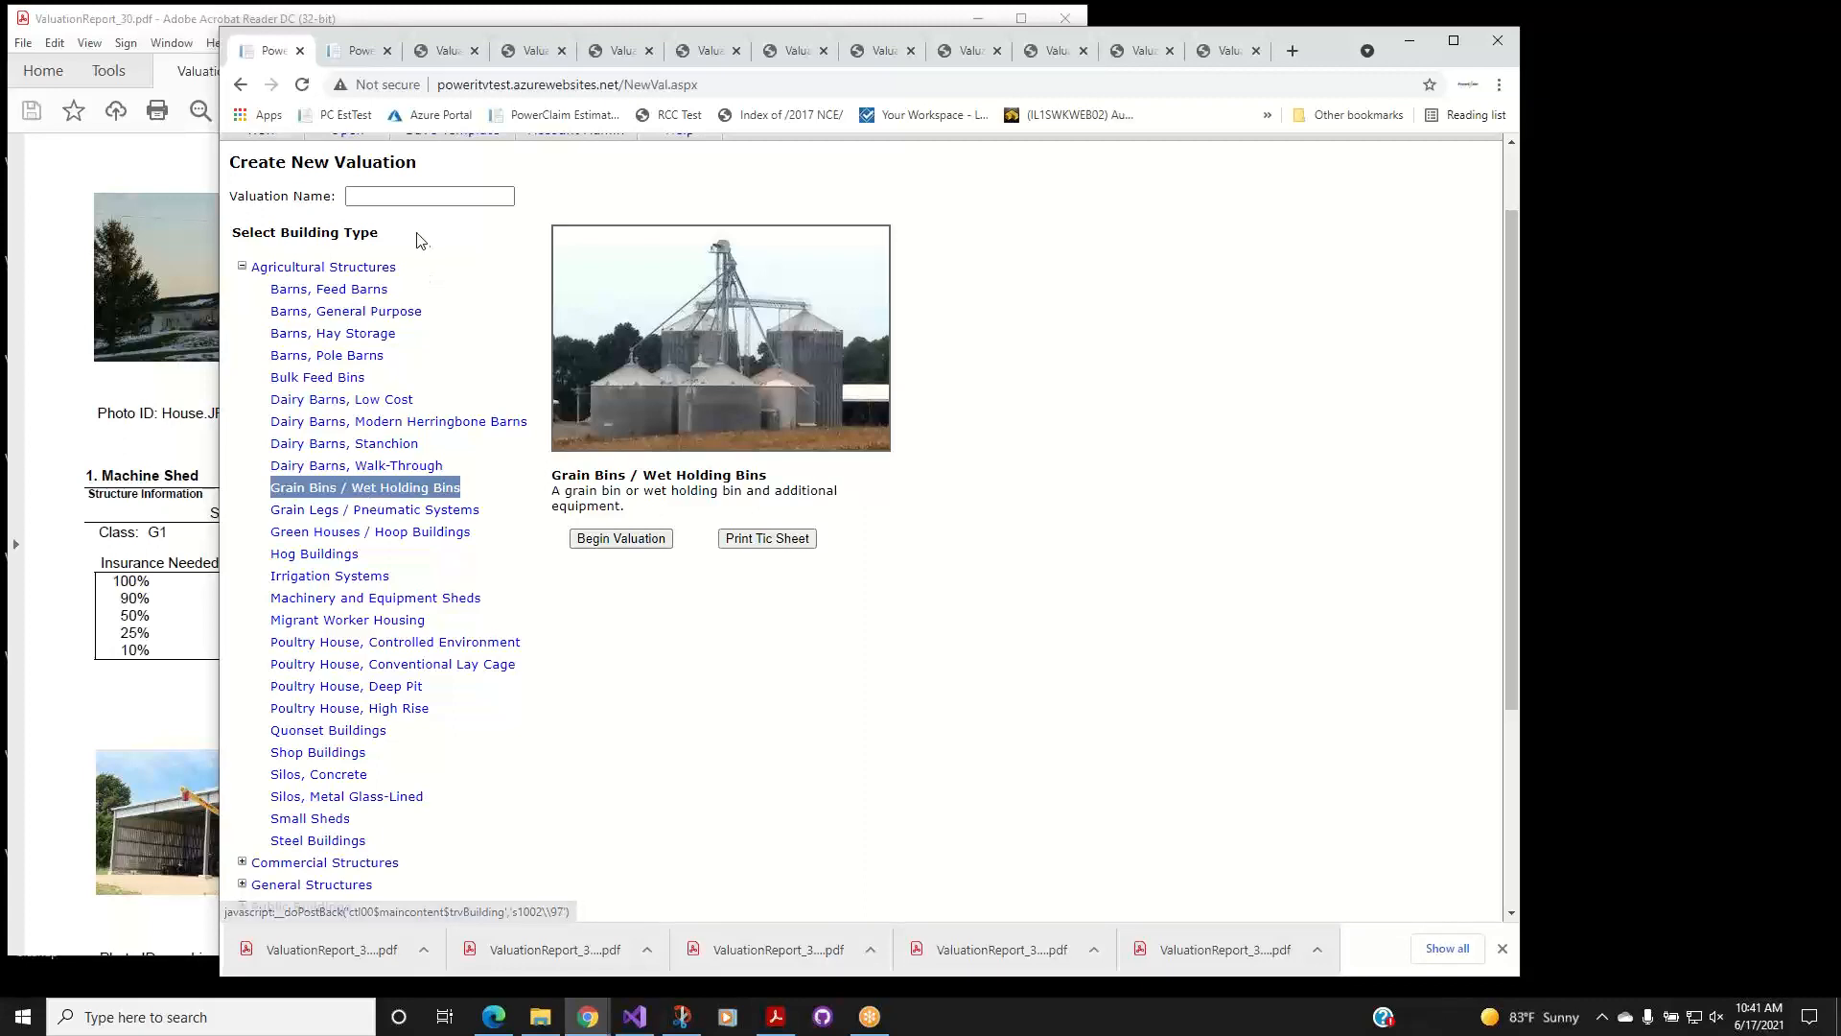
scroll(456, 331, "up", 1)
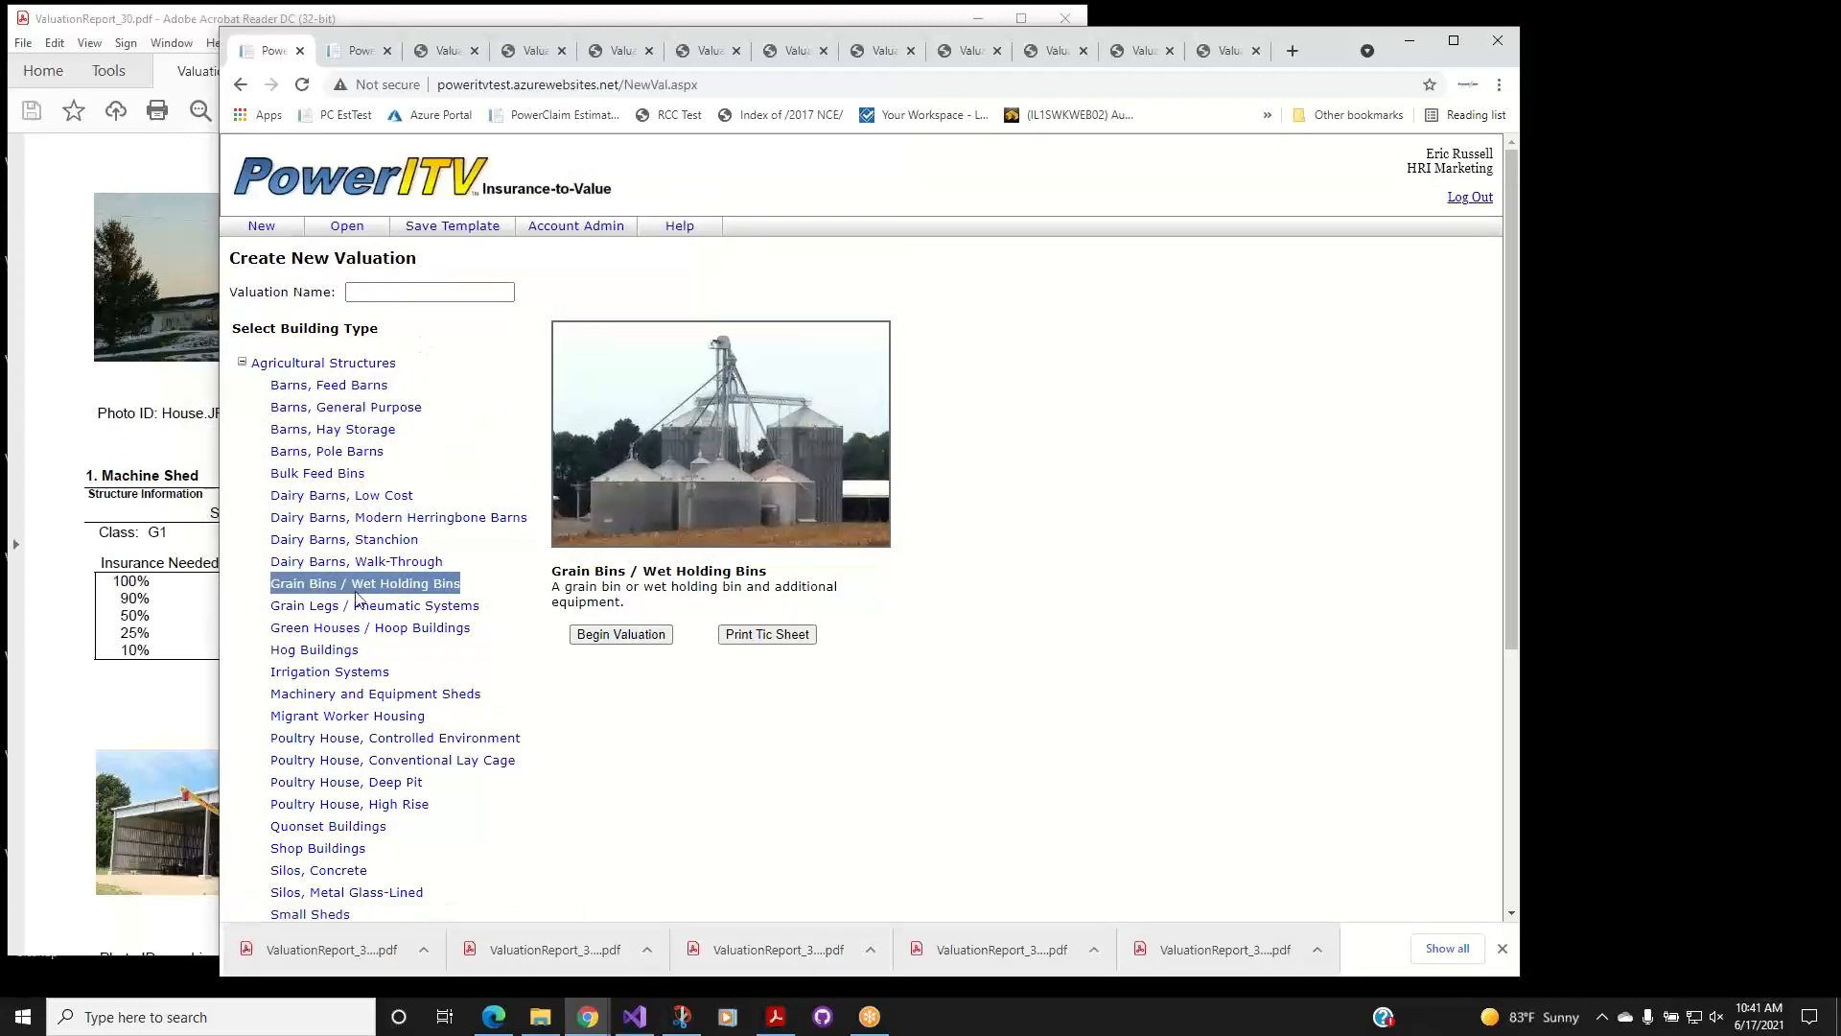
left_click(404, 289)
left_click(385, 292)
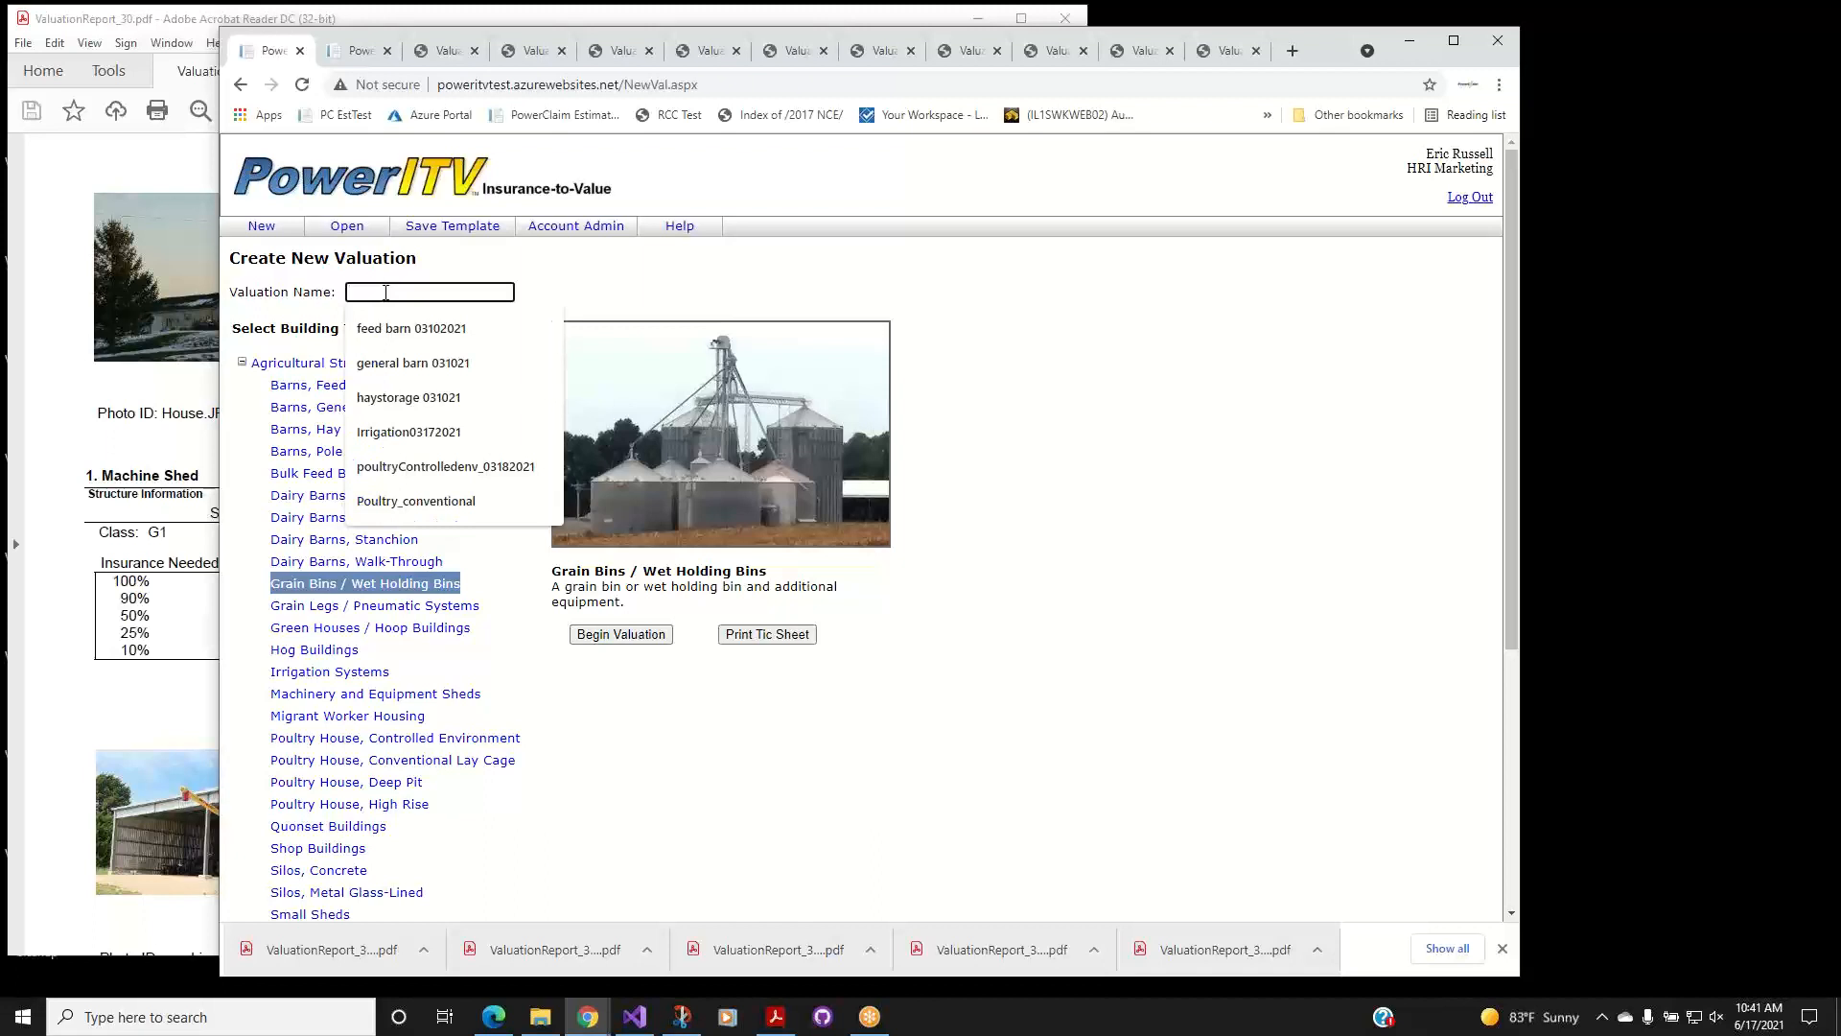
type("Grain Bin1")
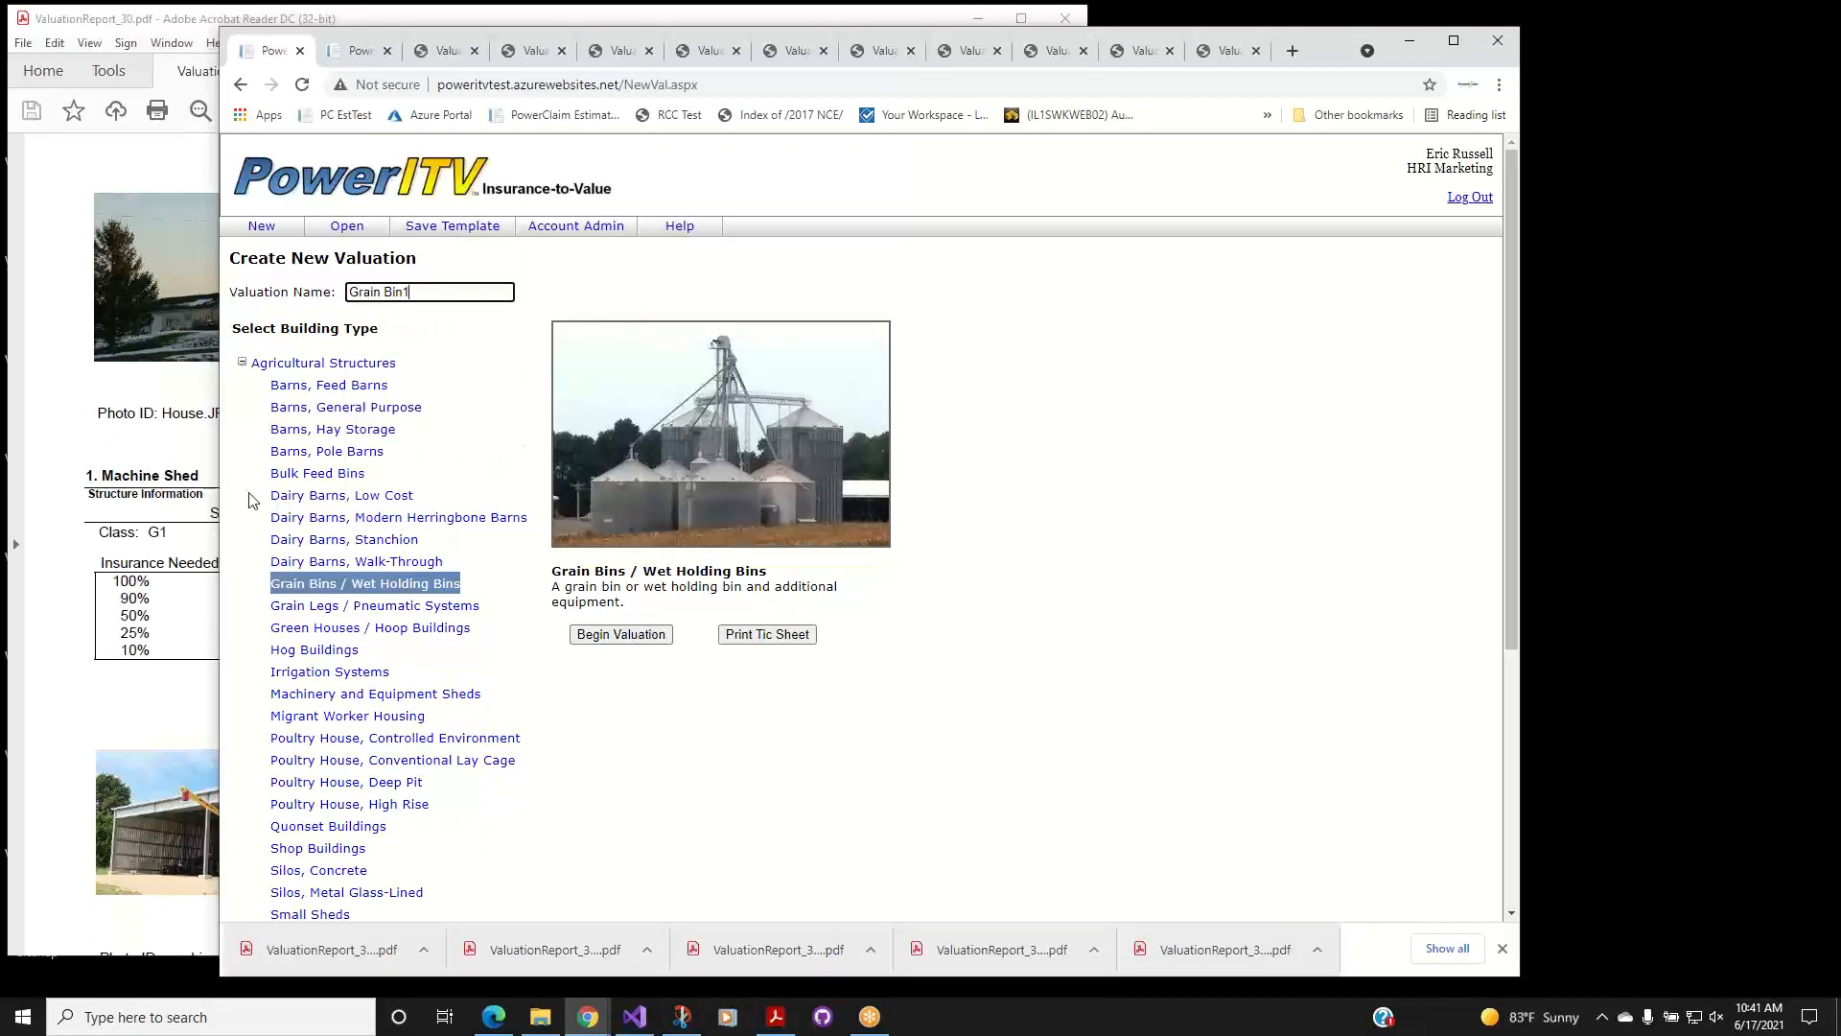
Switch to Acrobat Reader and compare the main dwelling's insurance percentage table with the machine shed's in the valuation report.
left_click(66, 449)
left_click_drag(1018, 481, 1031, 219)
scroll(1031, 218, "down", 1)
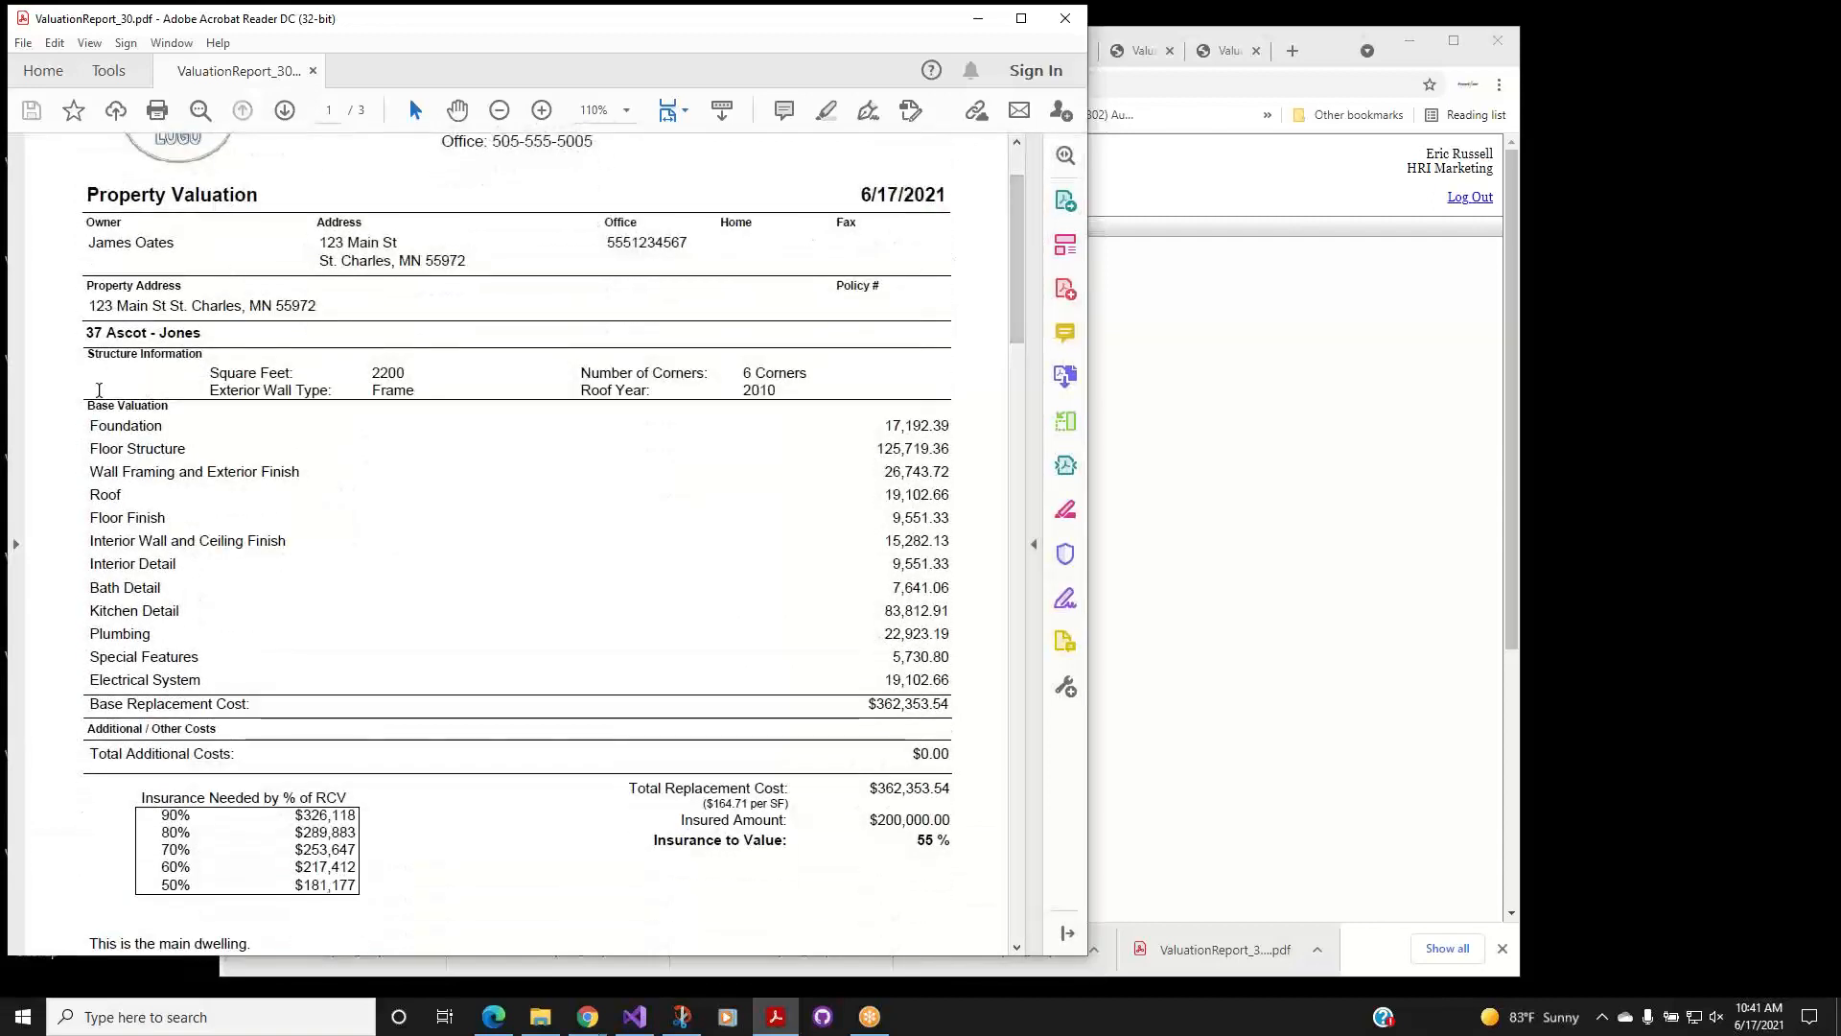
scroll(621, 657, "down", 1)
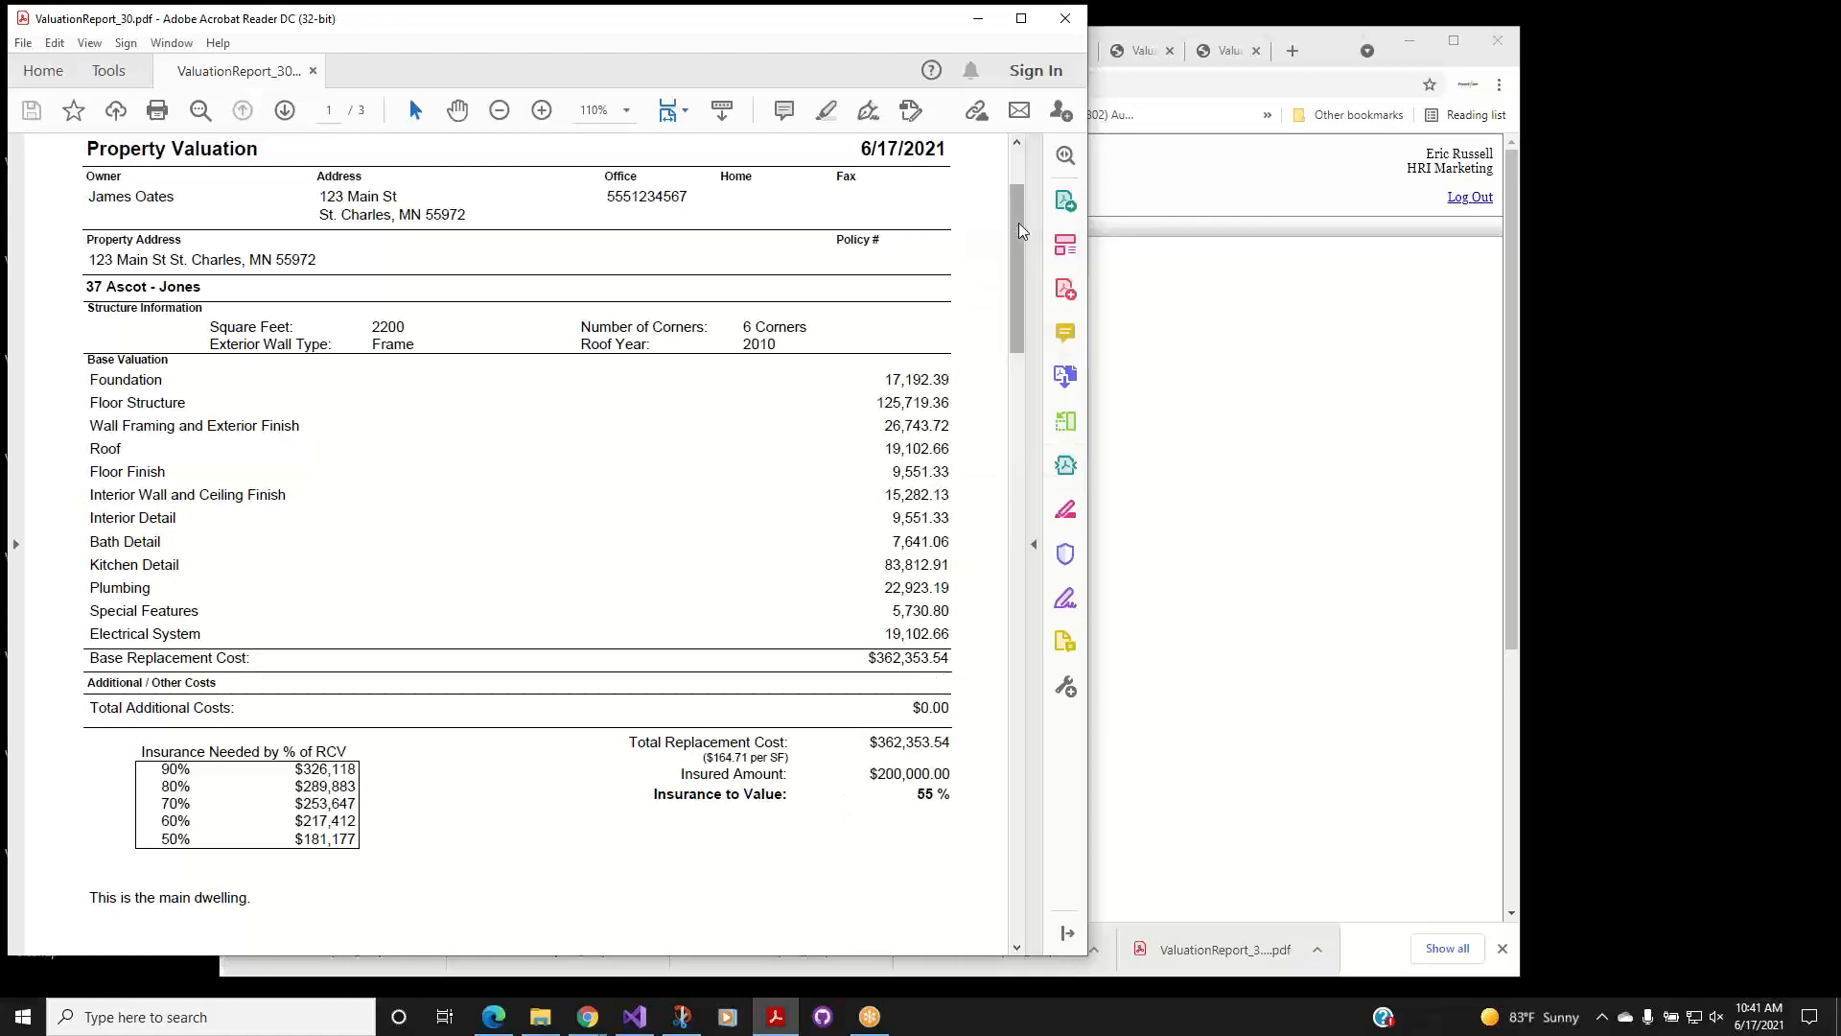
left_click_drag(1021, 230, 1025, 305)
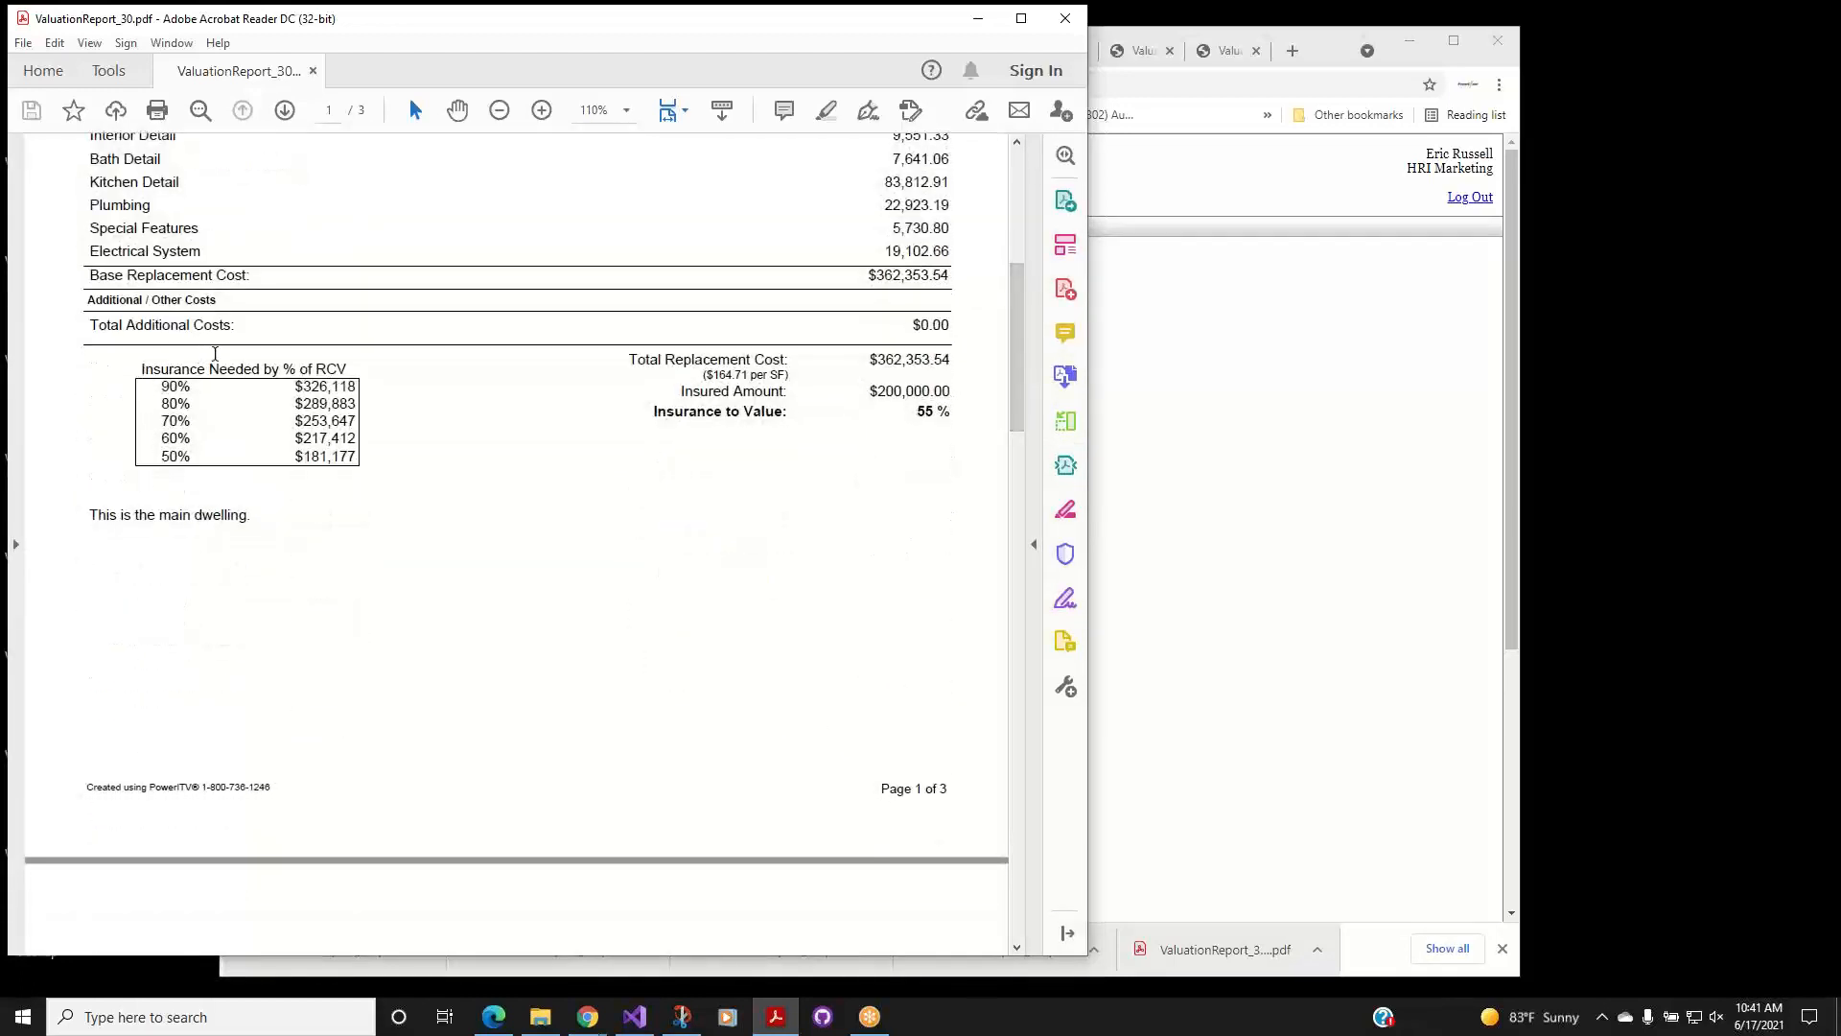
left_click_drag(1024, 303, 1025, 454)
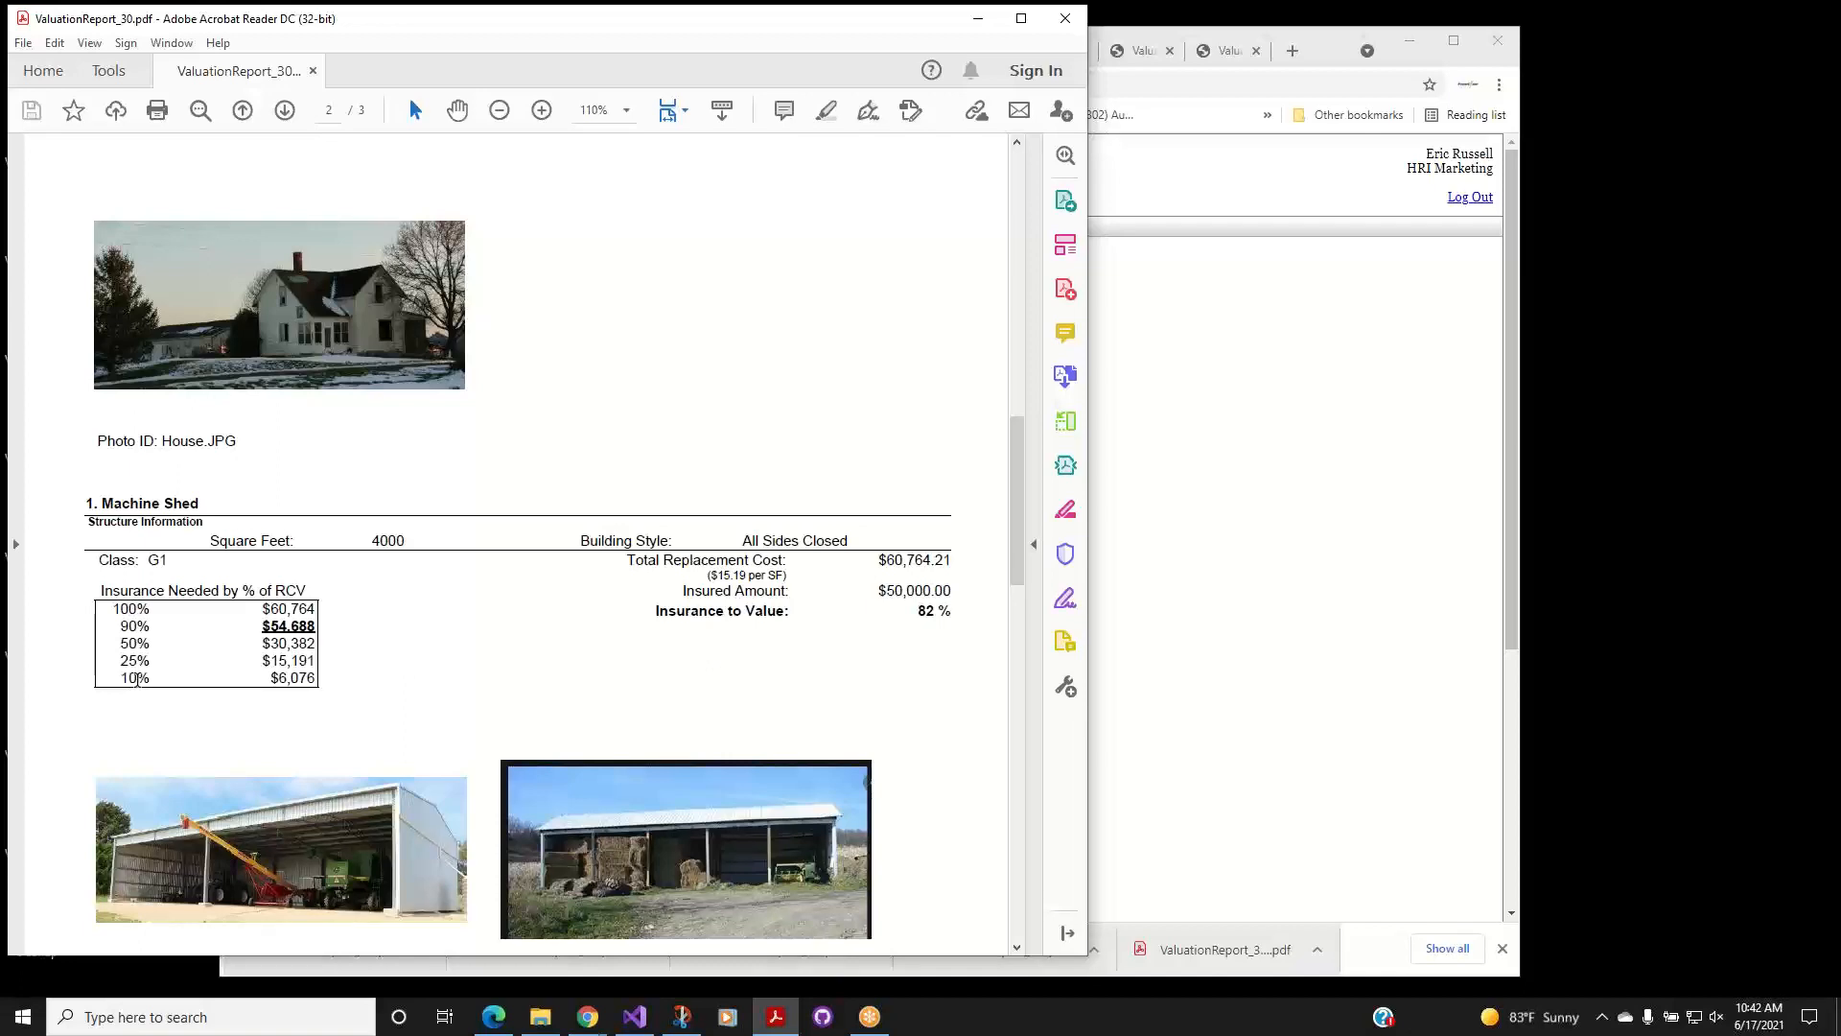
left_click_drag(1017, 453, 1017, 269)
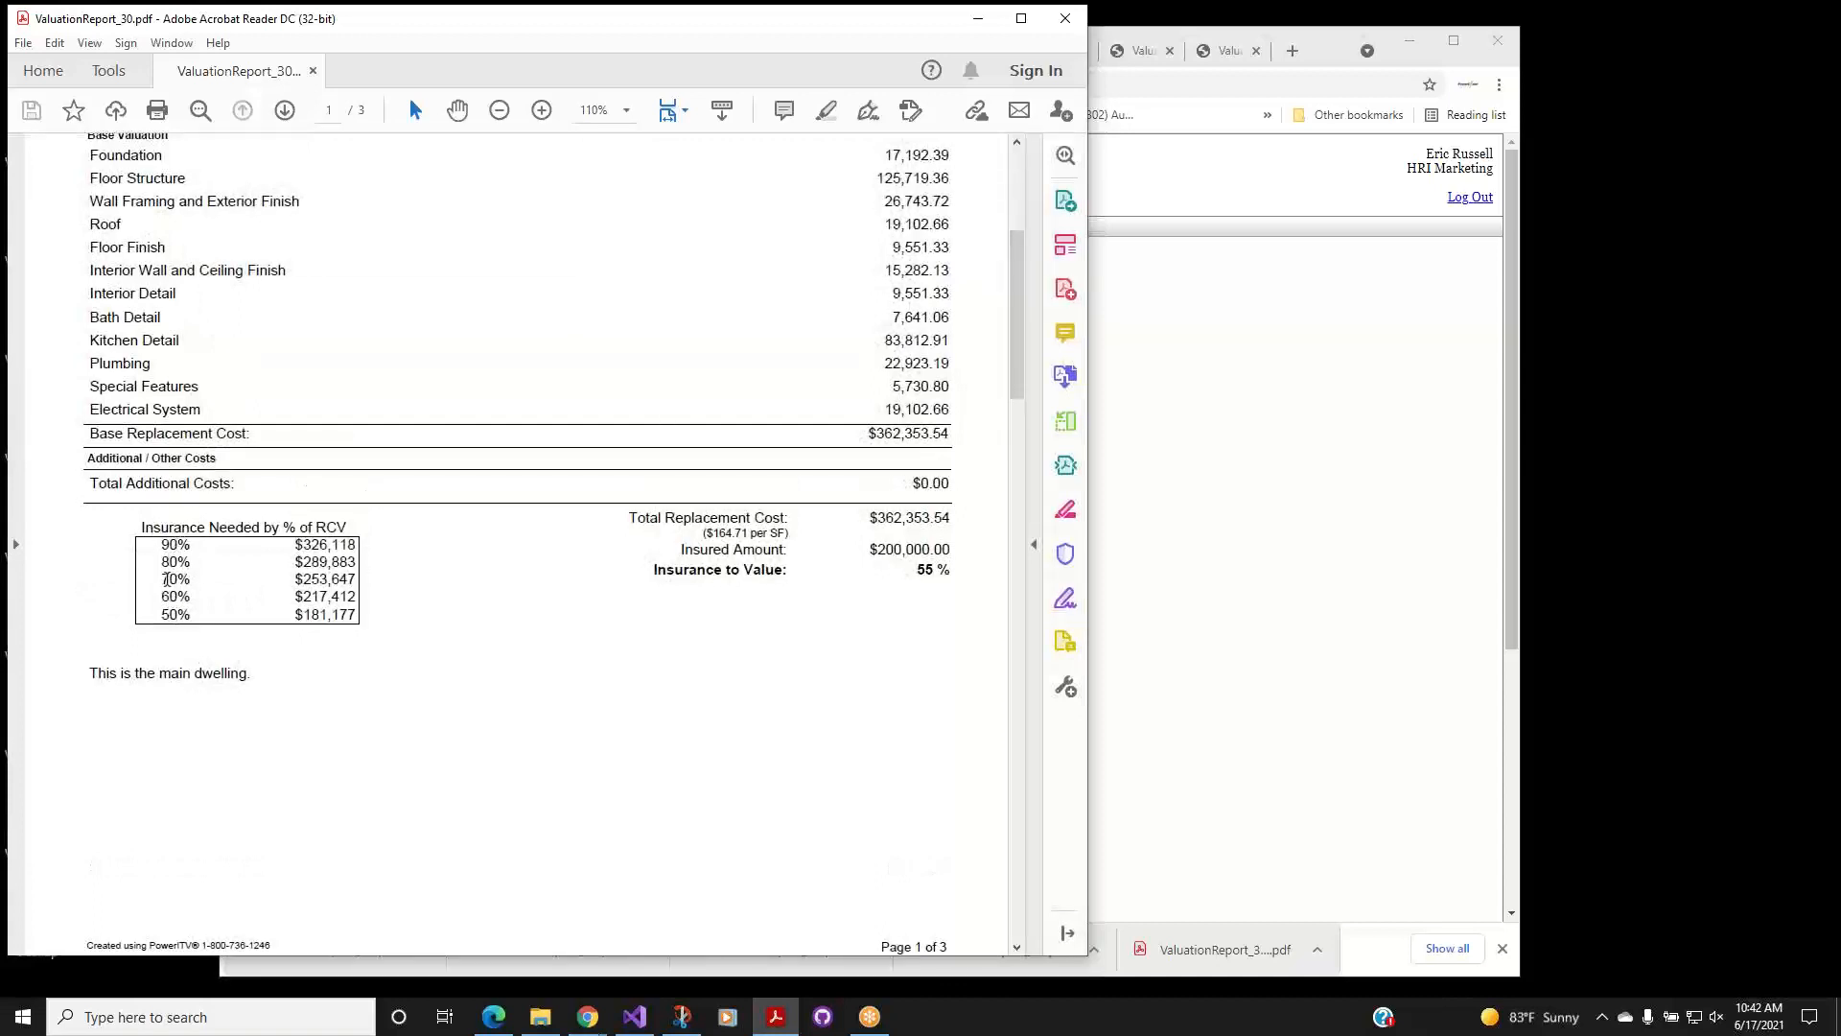
scroll(1004, 388, "up", 5)
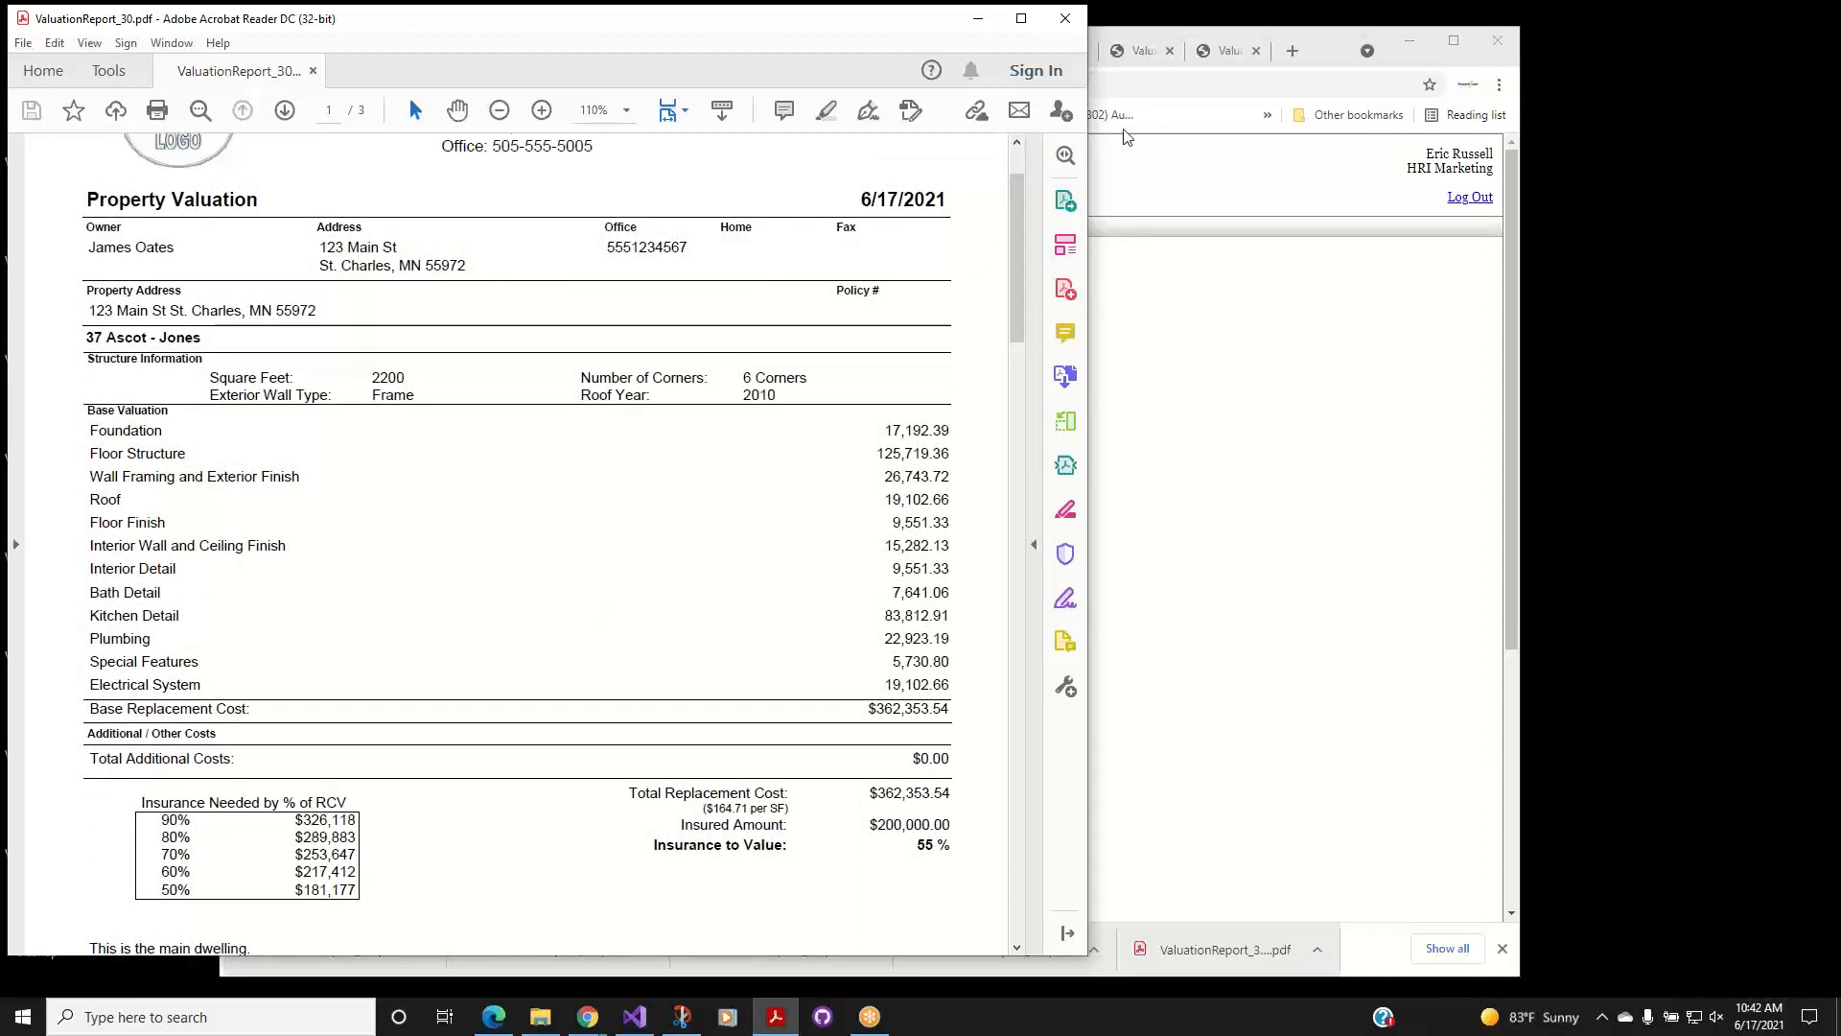
left_click_drag(1015, 230, 1019, 429)
left_click_drag(1019, 456, 1018, 235)
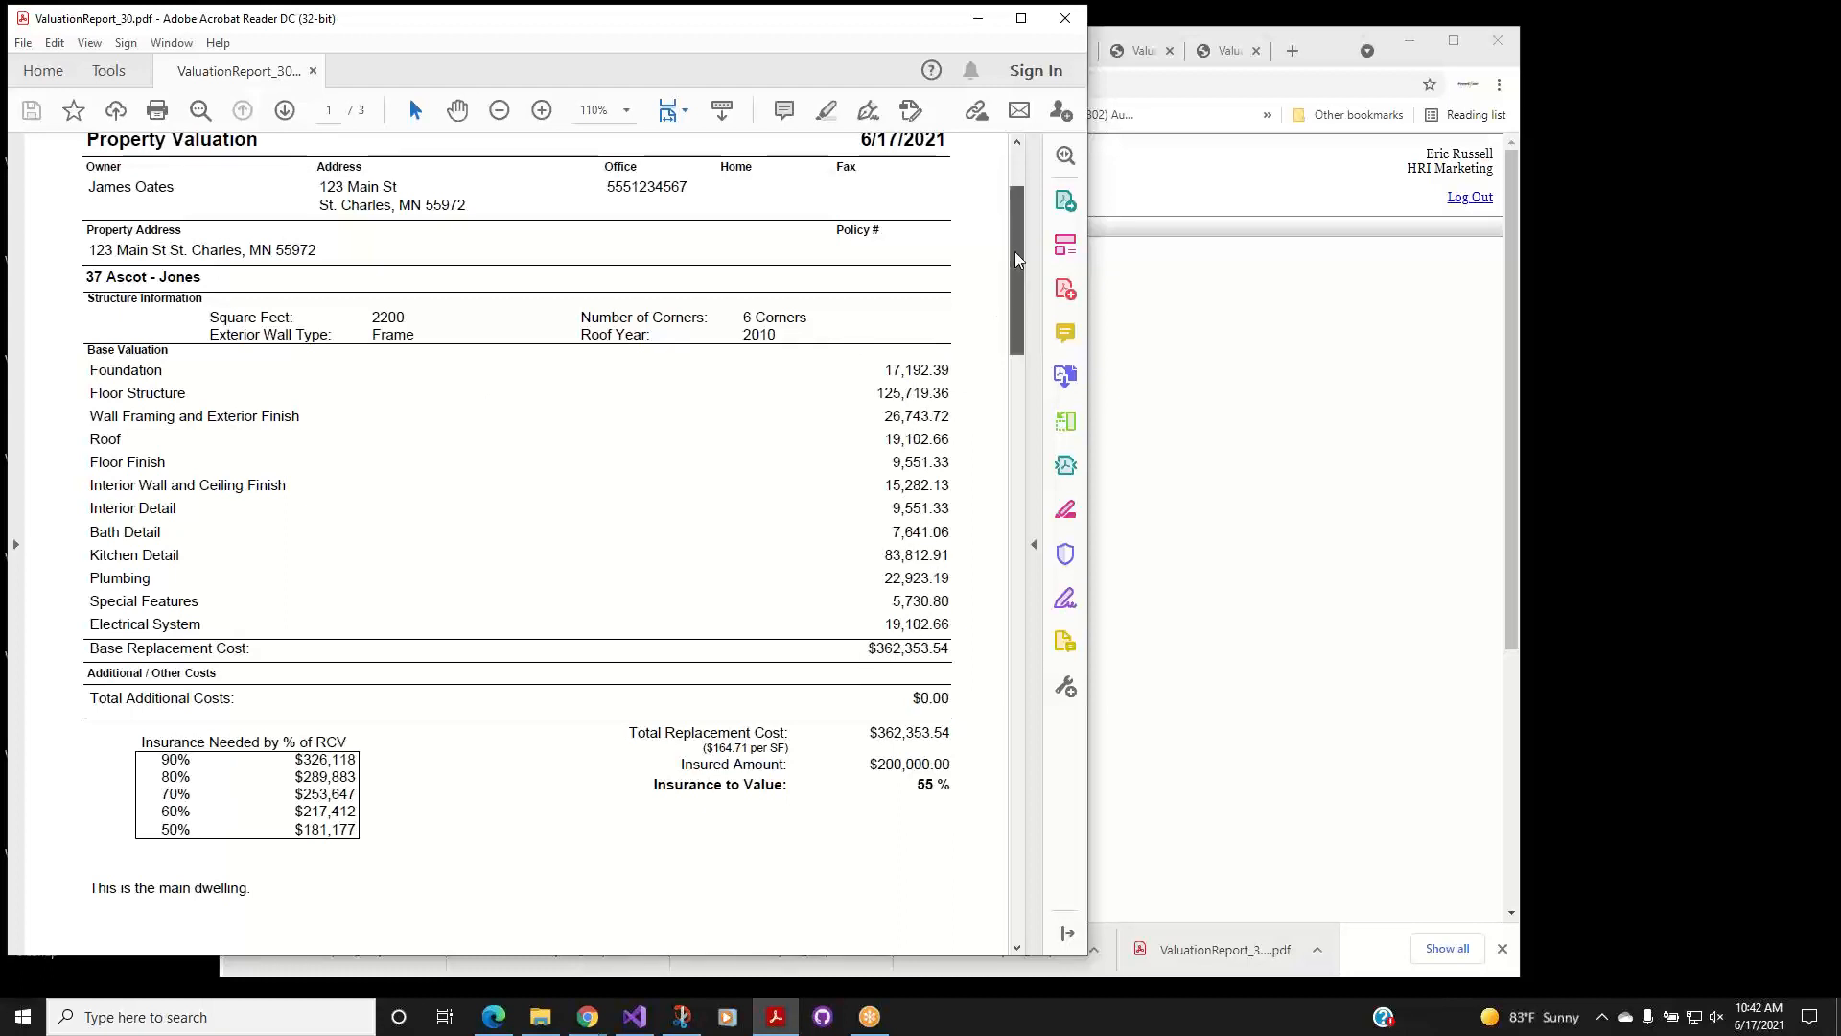
left_click_drag(1014, 288, 1029, 511)
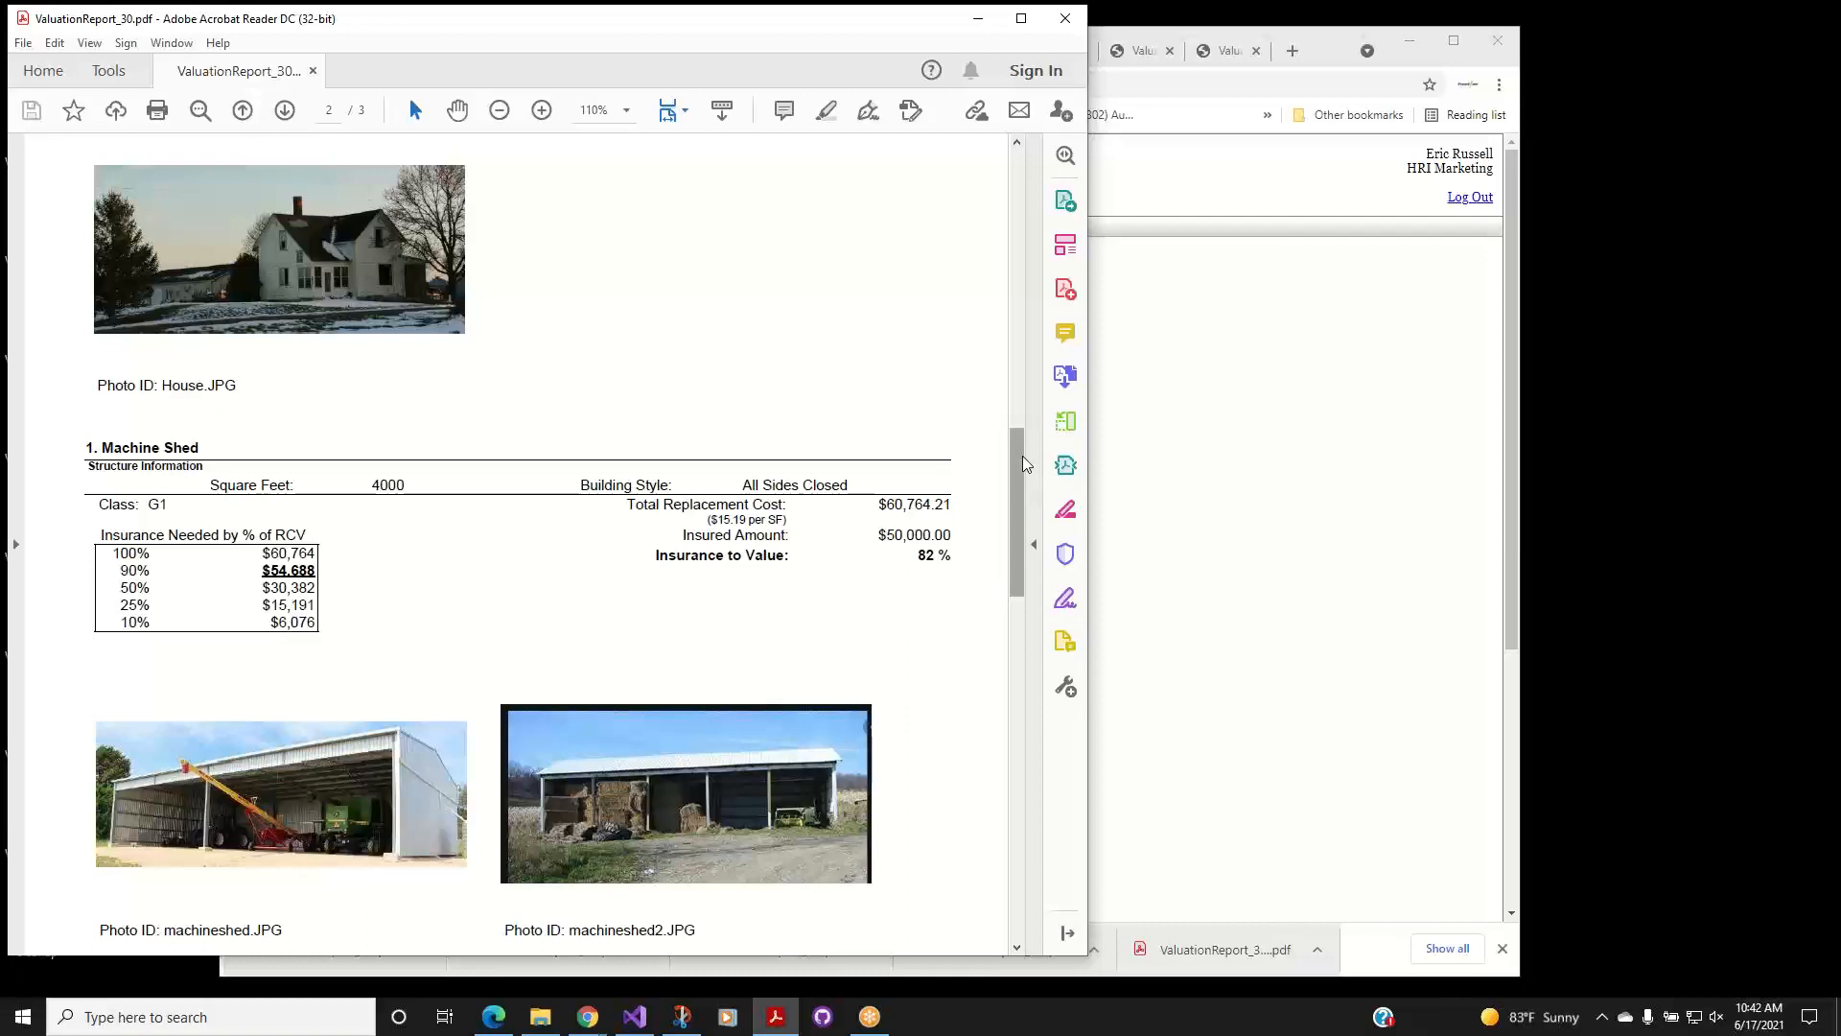
left_click_drag(1024, 464, 1024, 235)
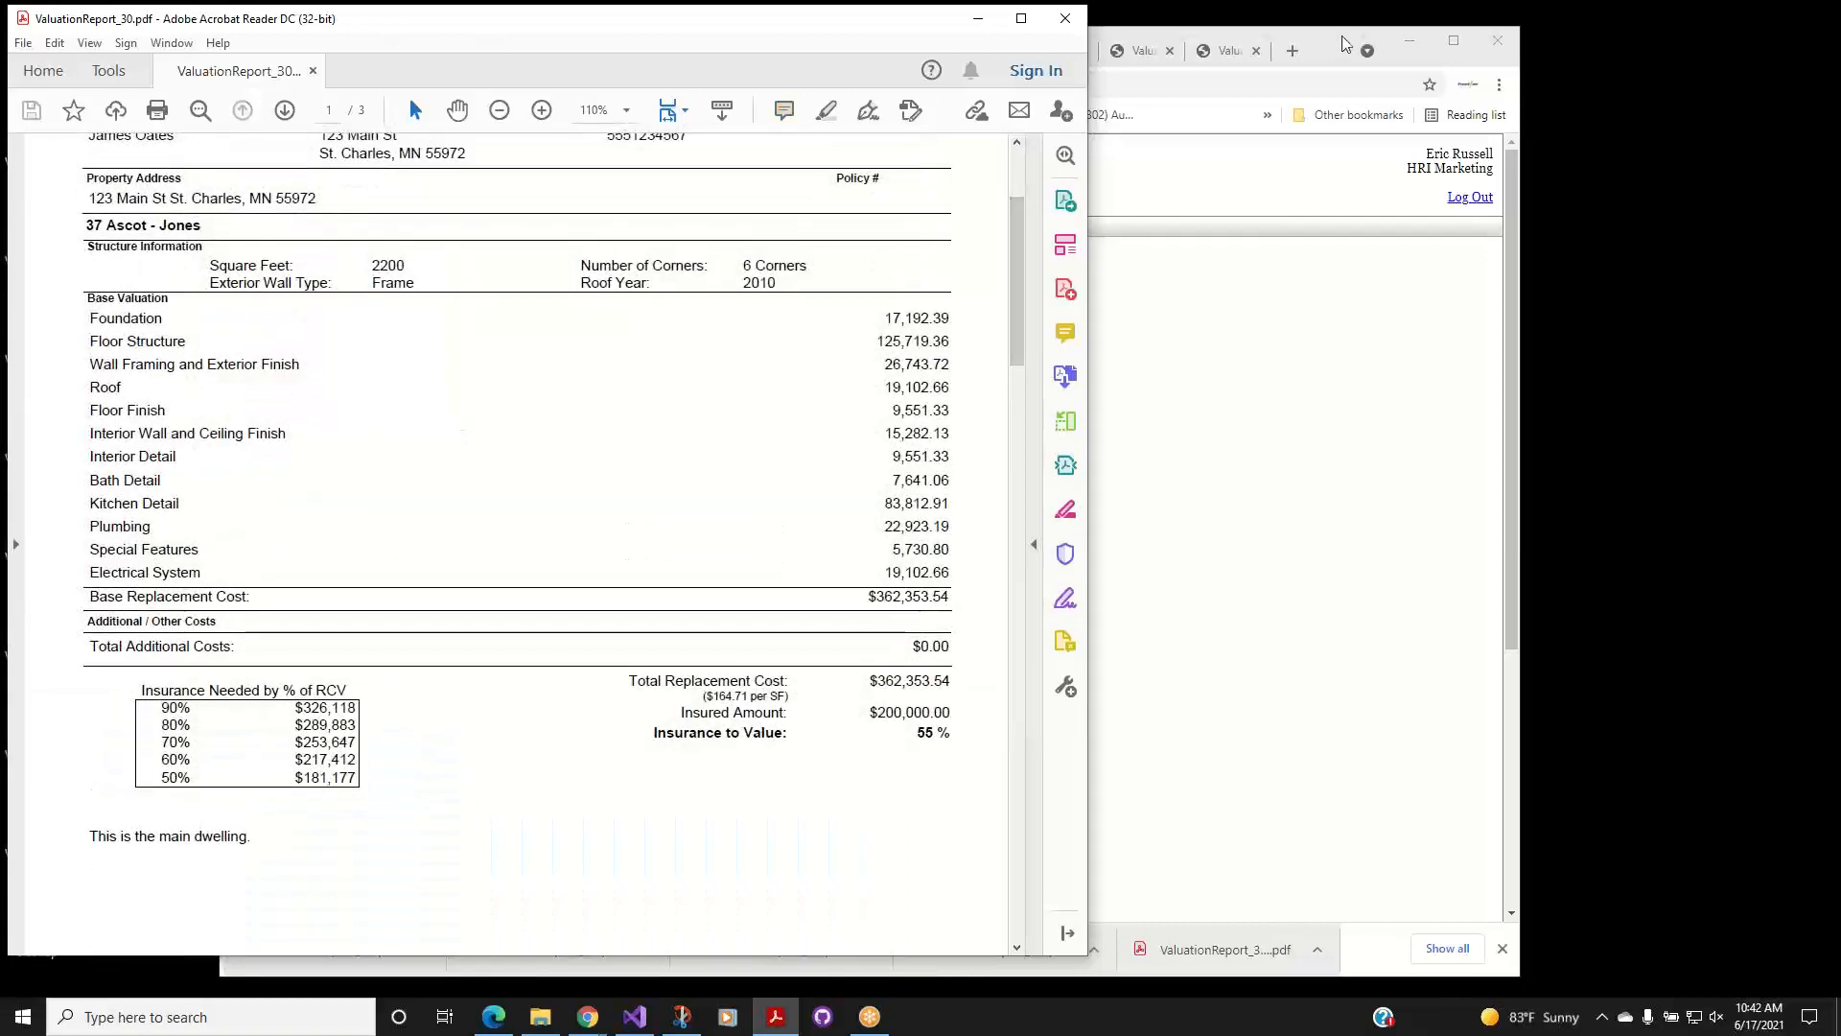
Switch back to PowerITV in Chrome, begin the Grain Bin1 valuation and open its General Information.
left_click(1324, 50)
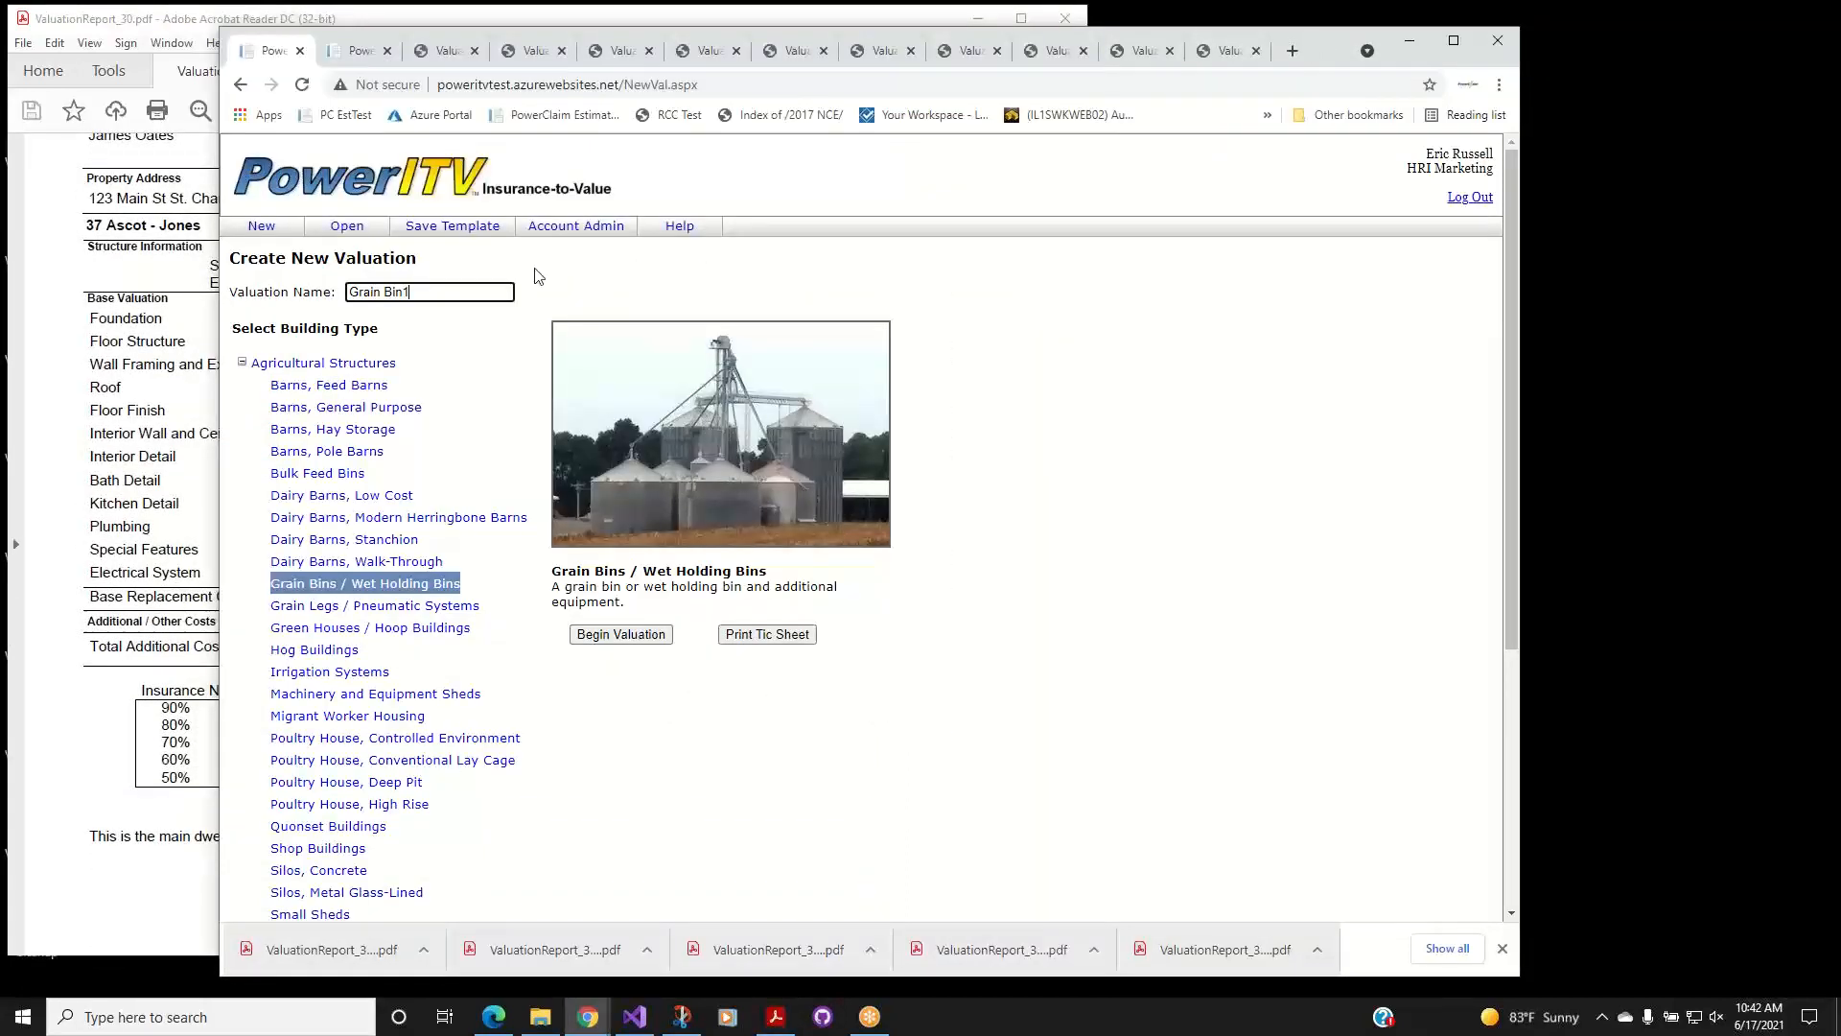
left_click(619, 635)
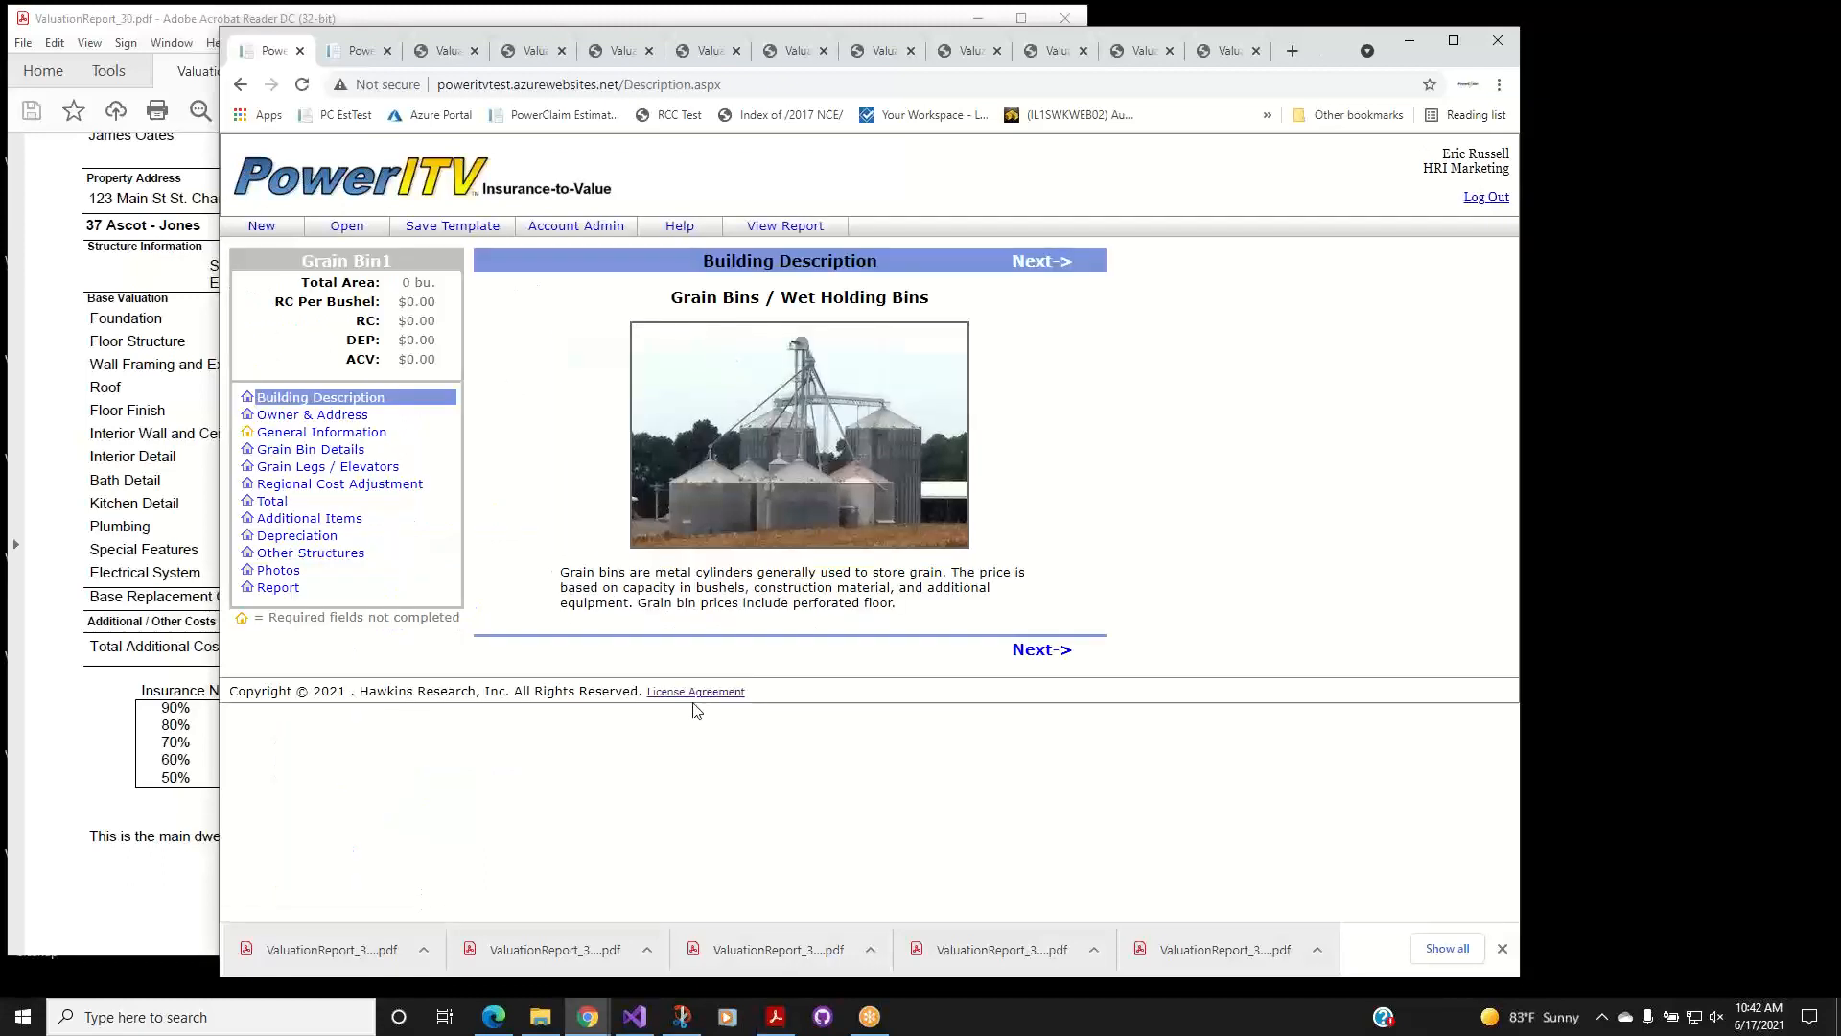
left_click(295, 433)
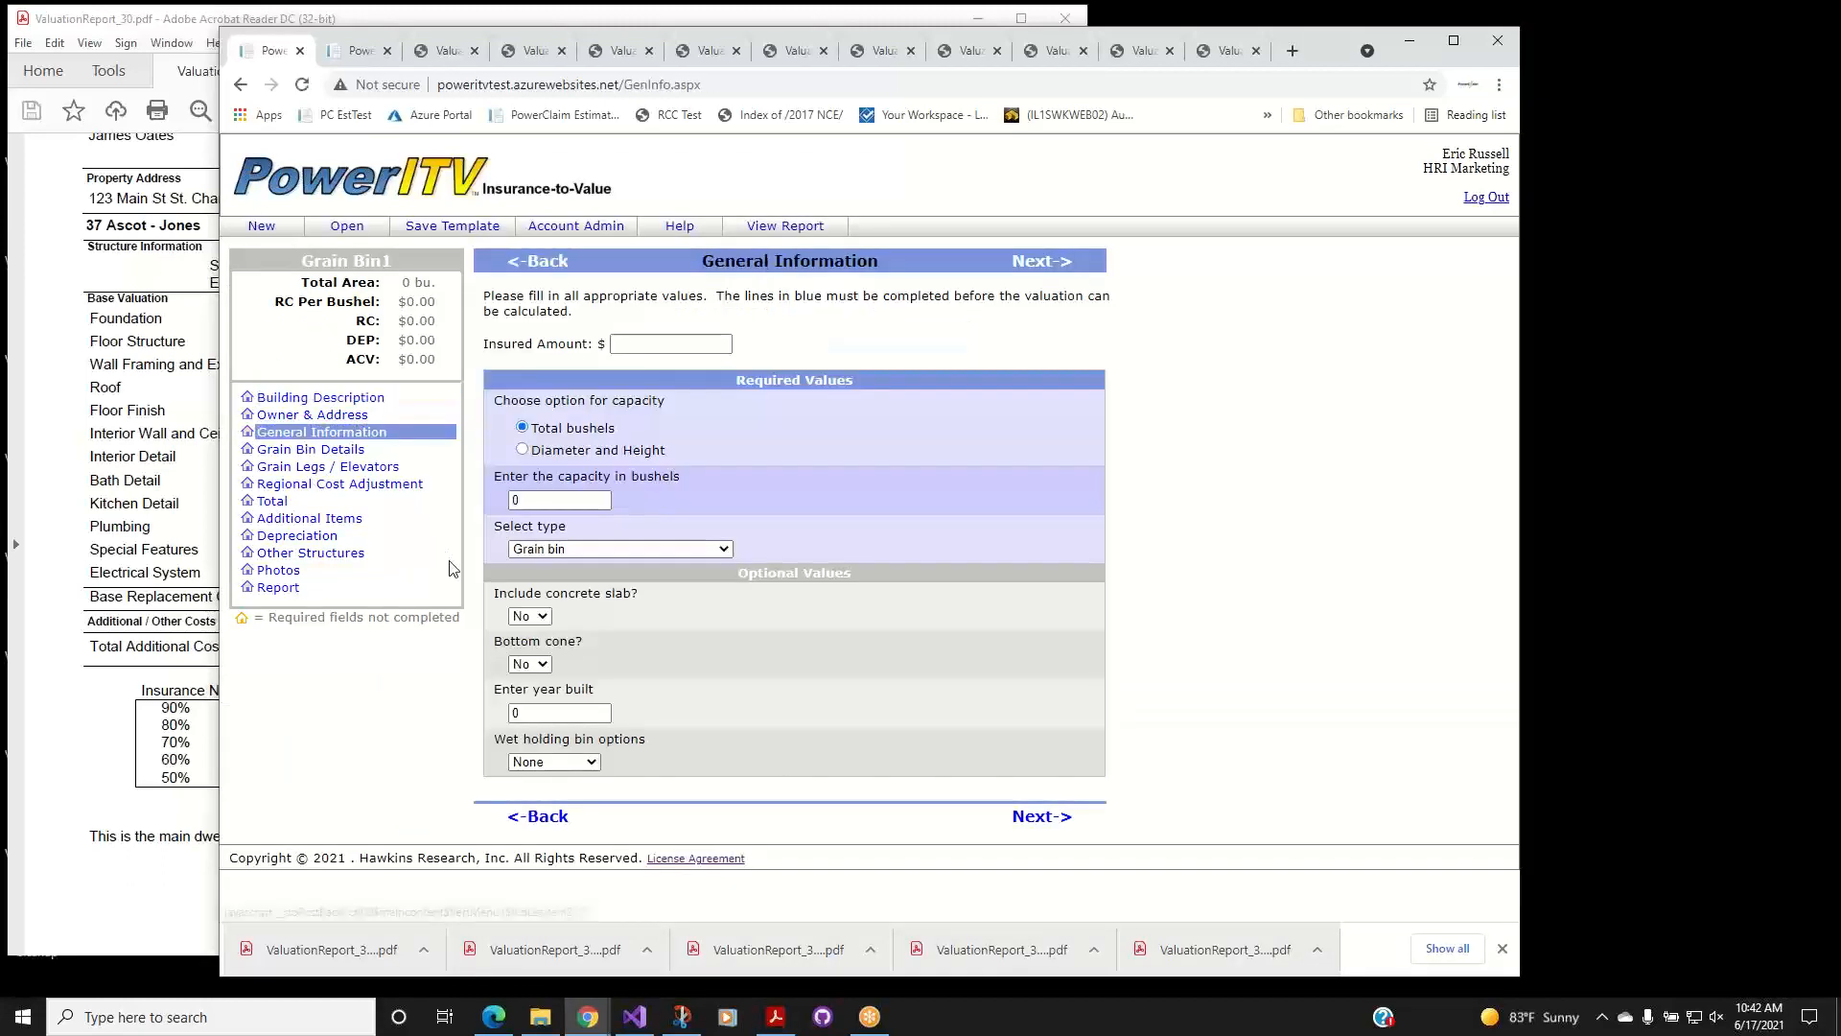
Set the grain bin's insured amount to $20000 and its capacity to 10000 bushels, and update the valuation.
left_click(646, 345)
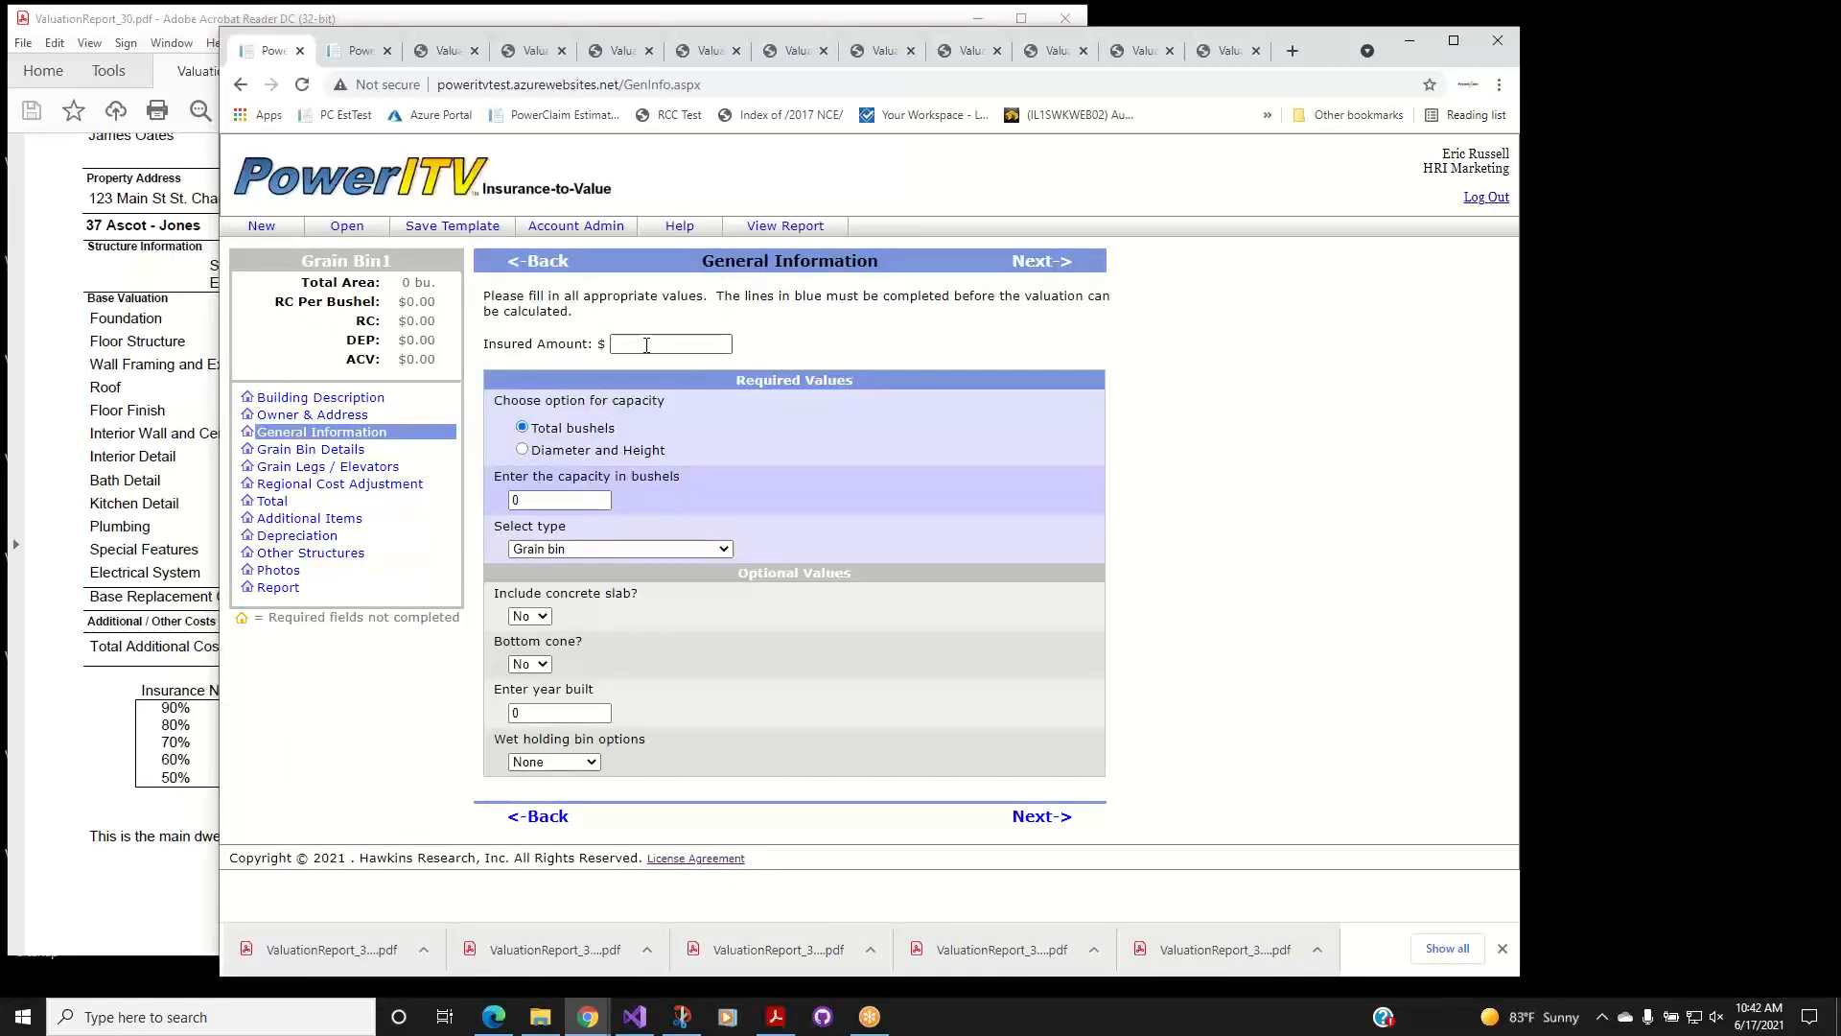
left_click(647, 347)
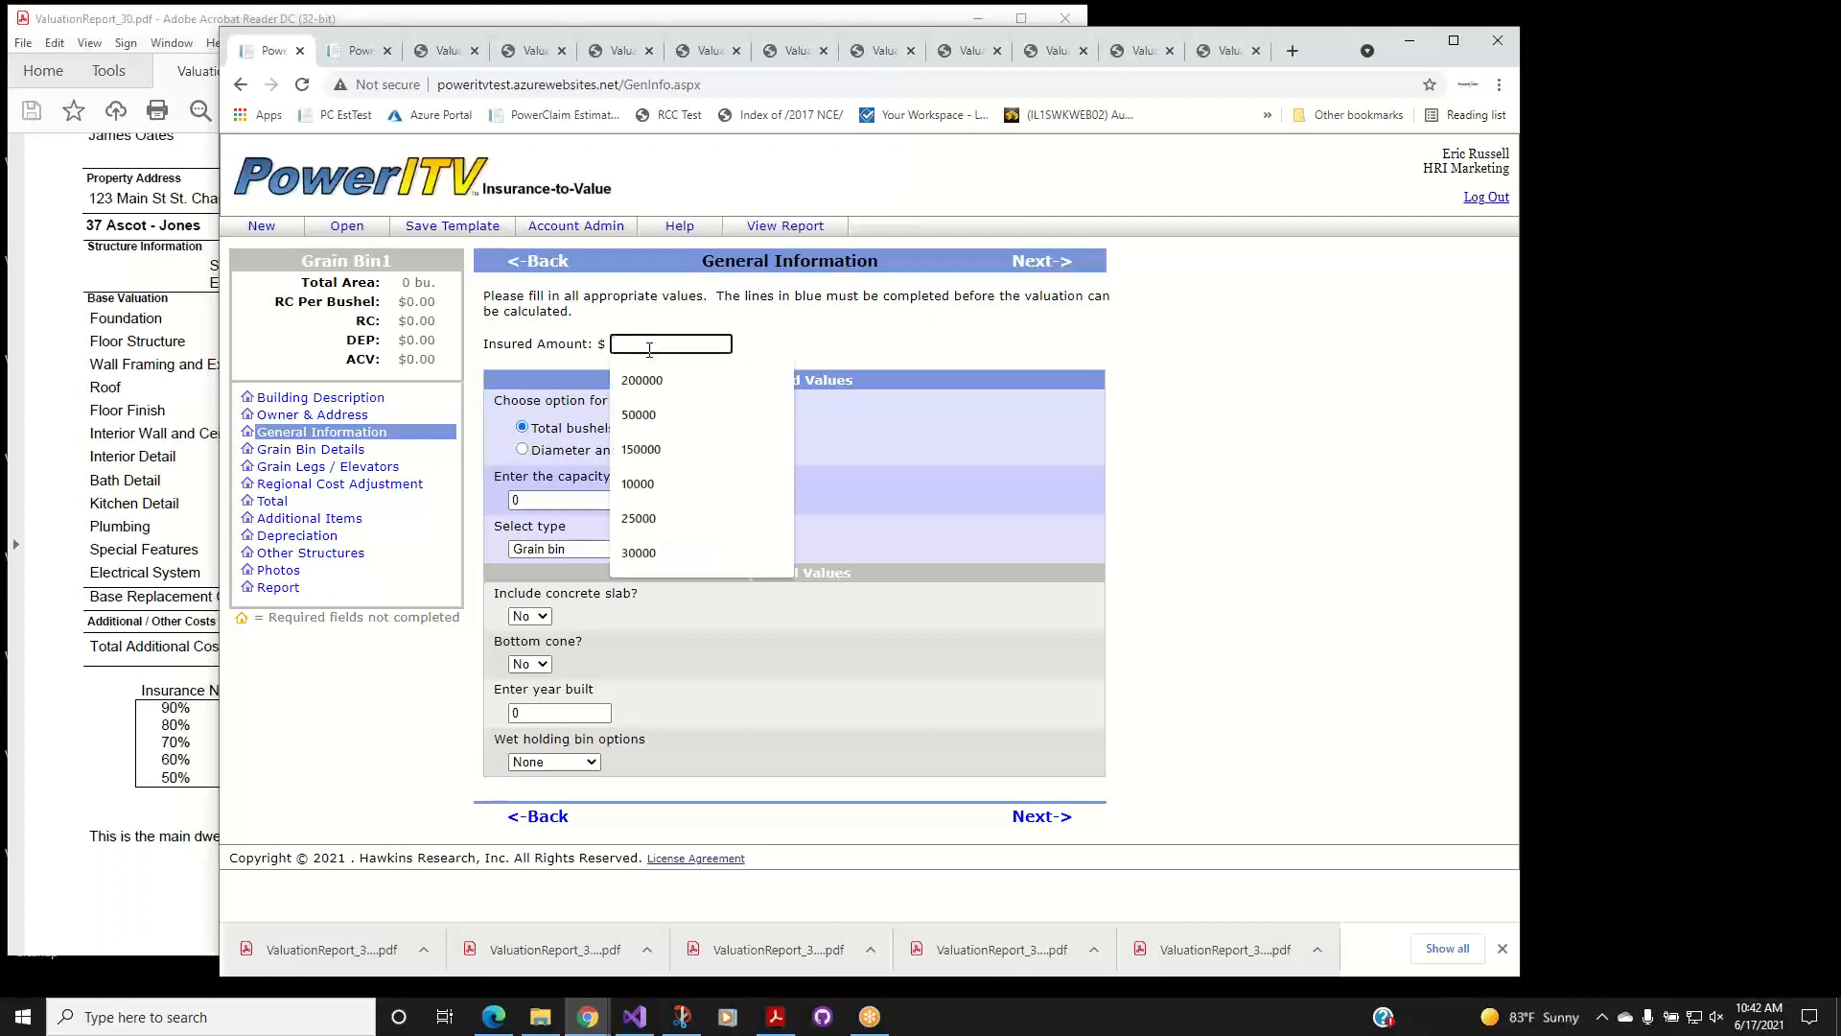
type("20000")
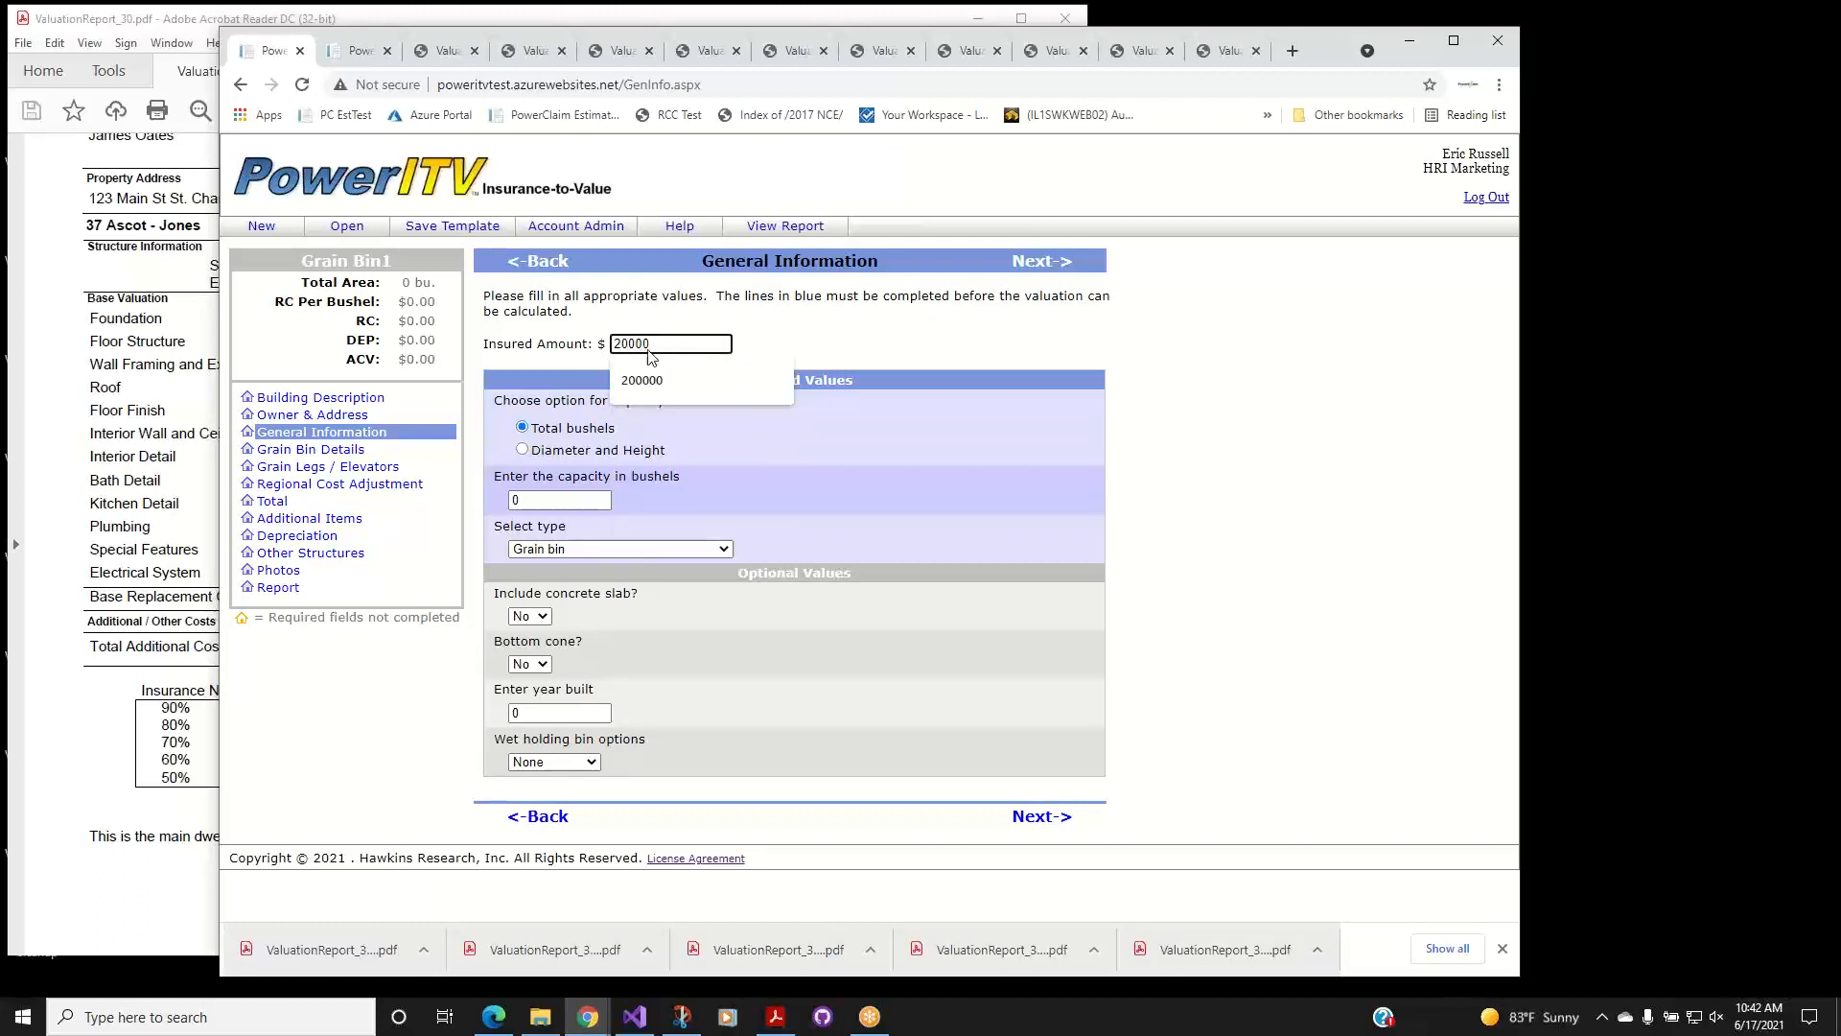
left_click(542, 498)
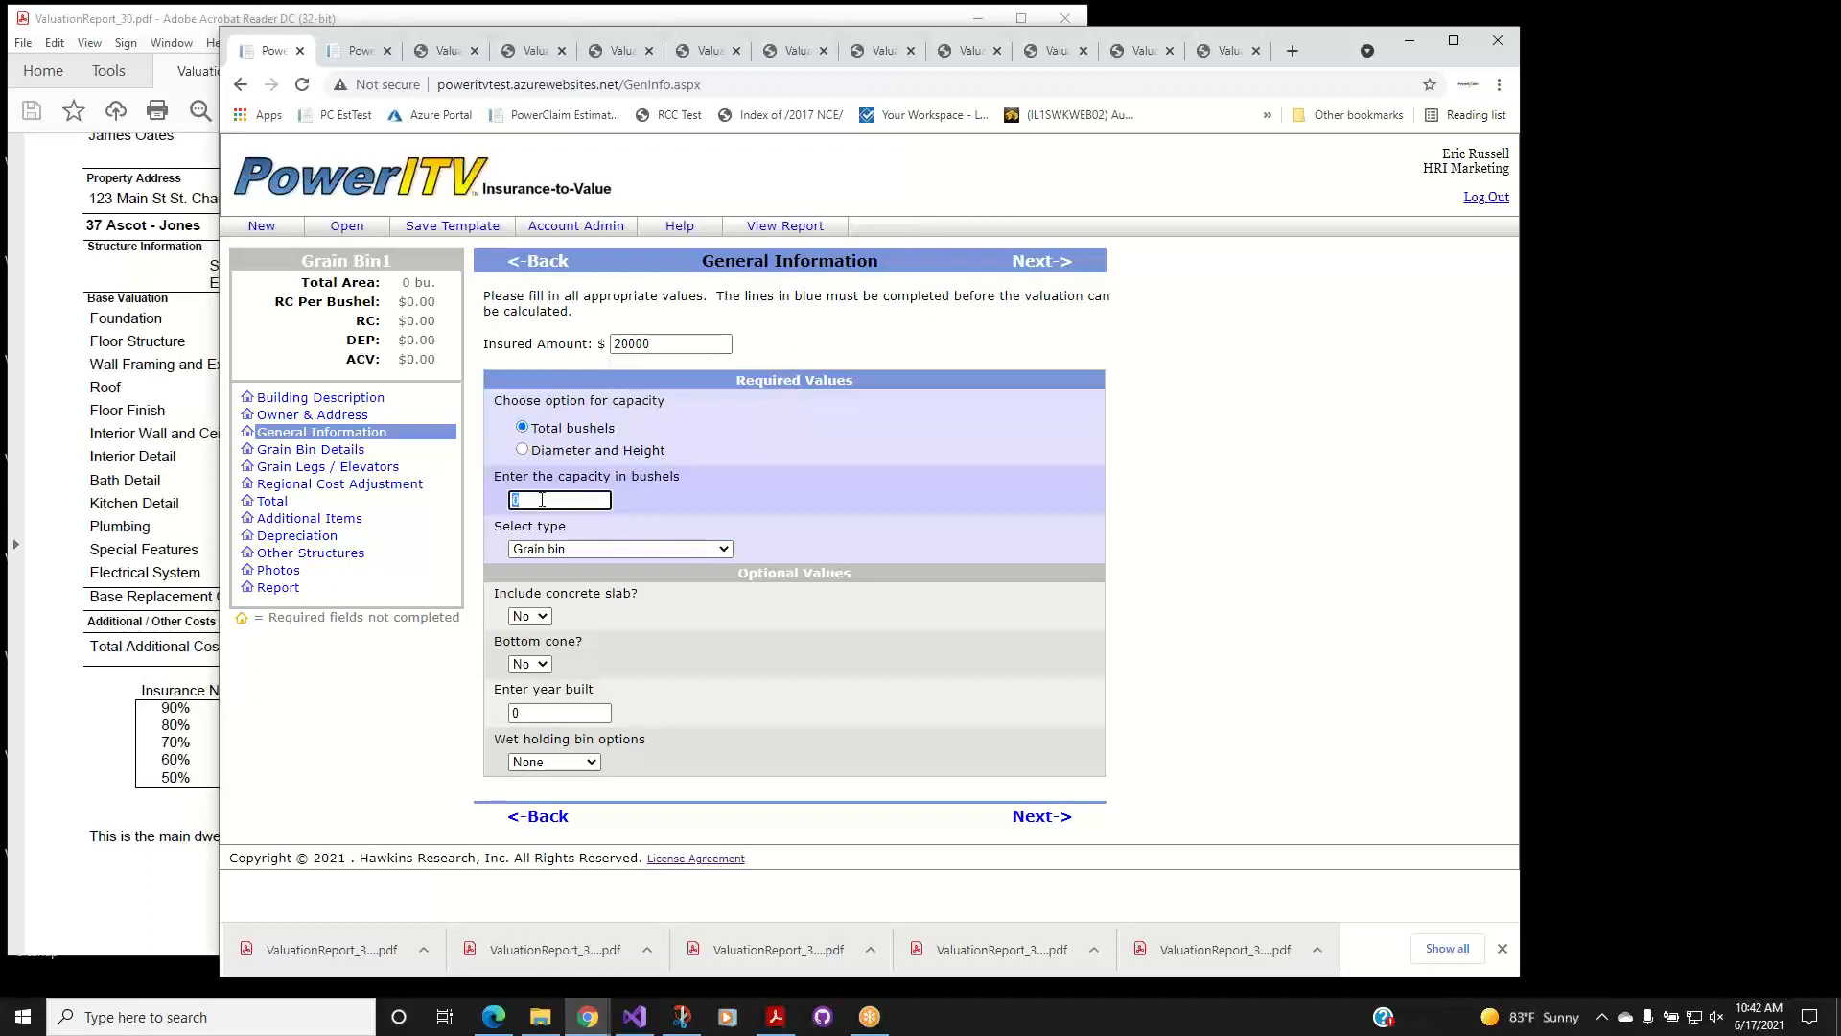
type("20")
key("BackSpace")
type("10000")
left_click(331, 437)
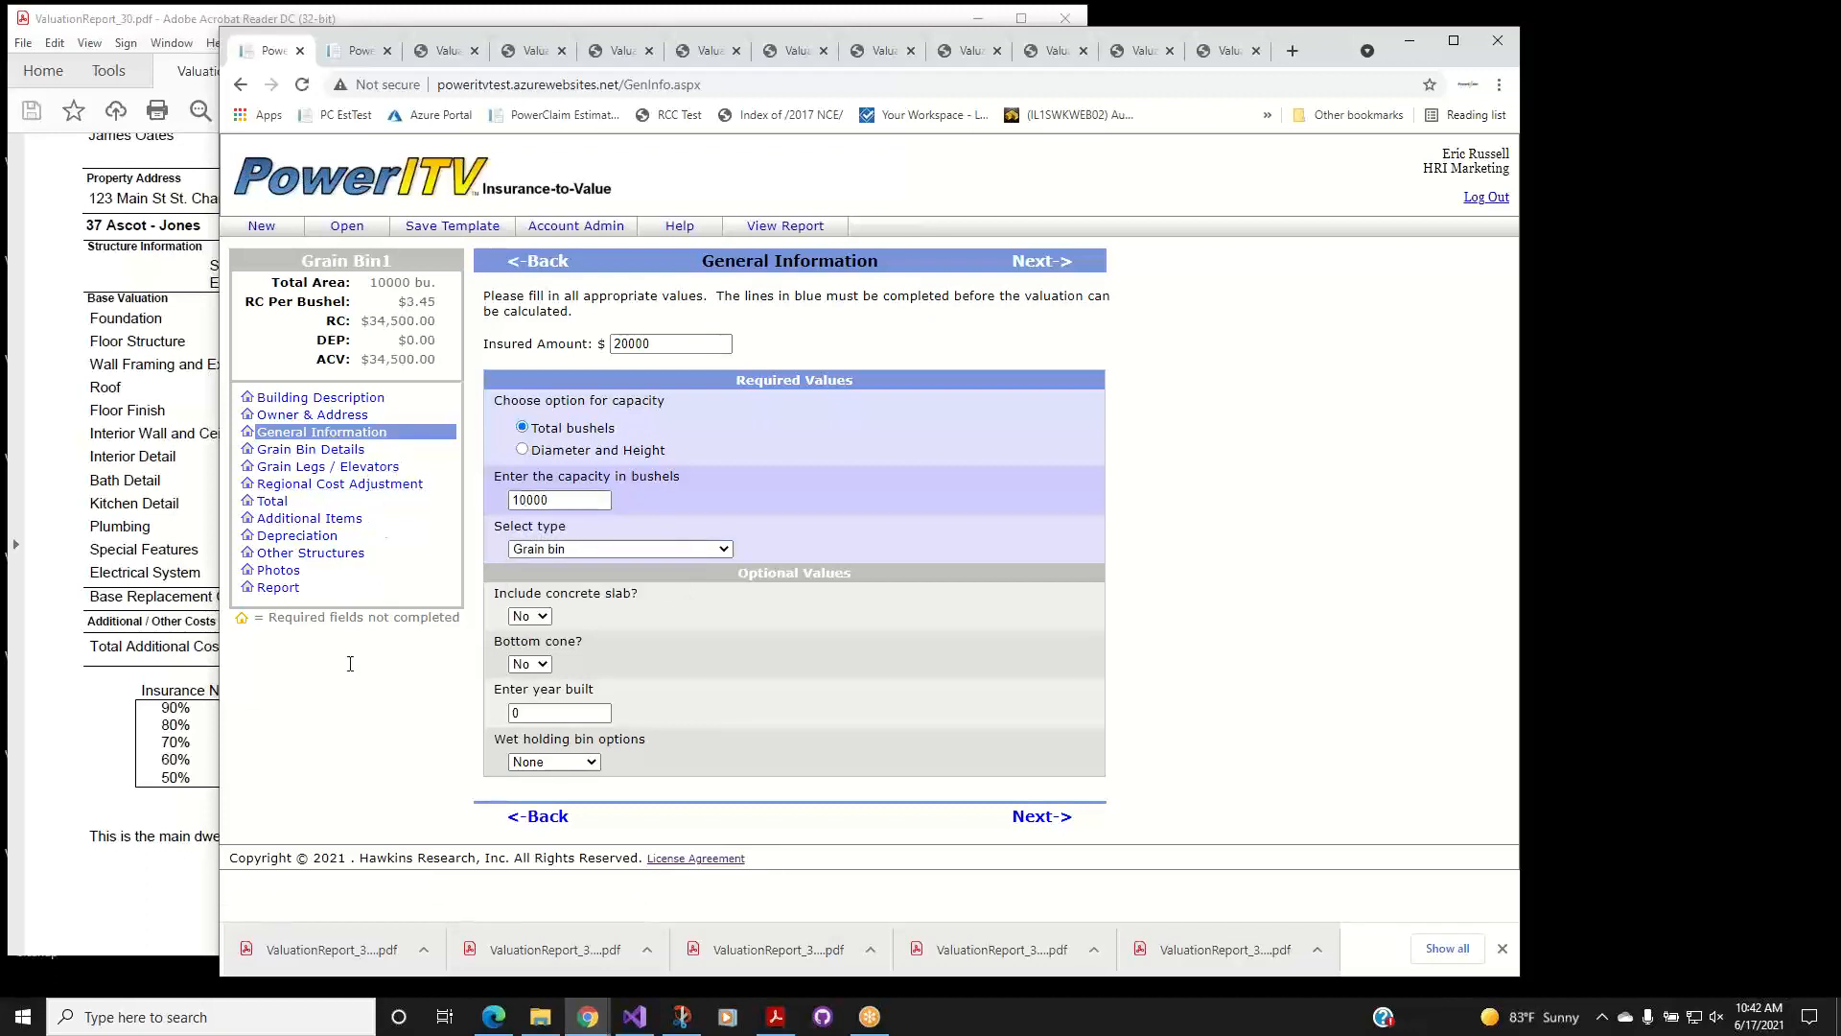
Save the Grain Bin1 valuation as a template named GrainBinTemplate.
left_click(459, 226)
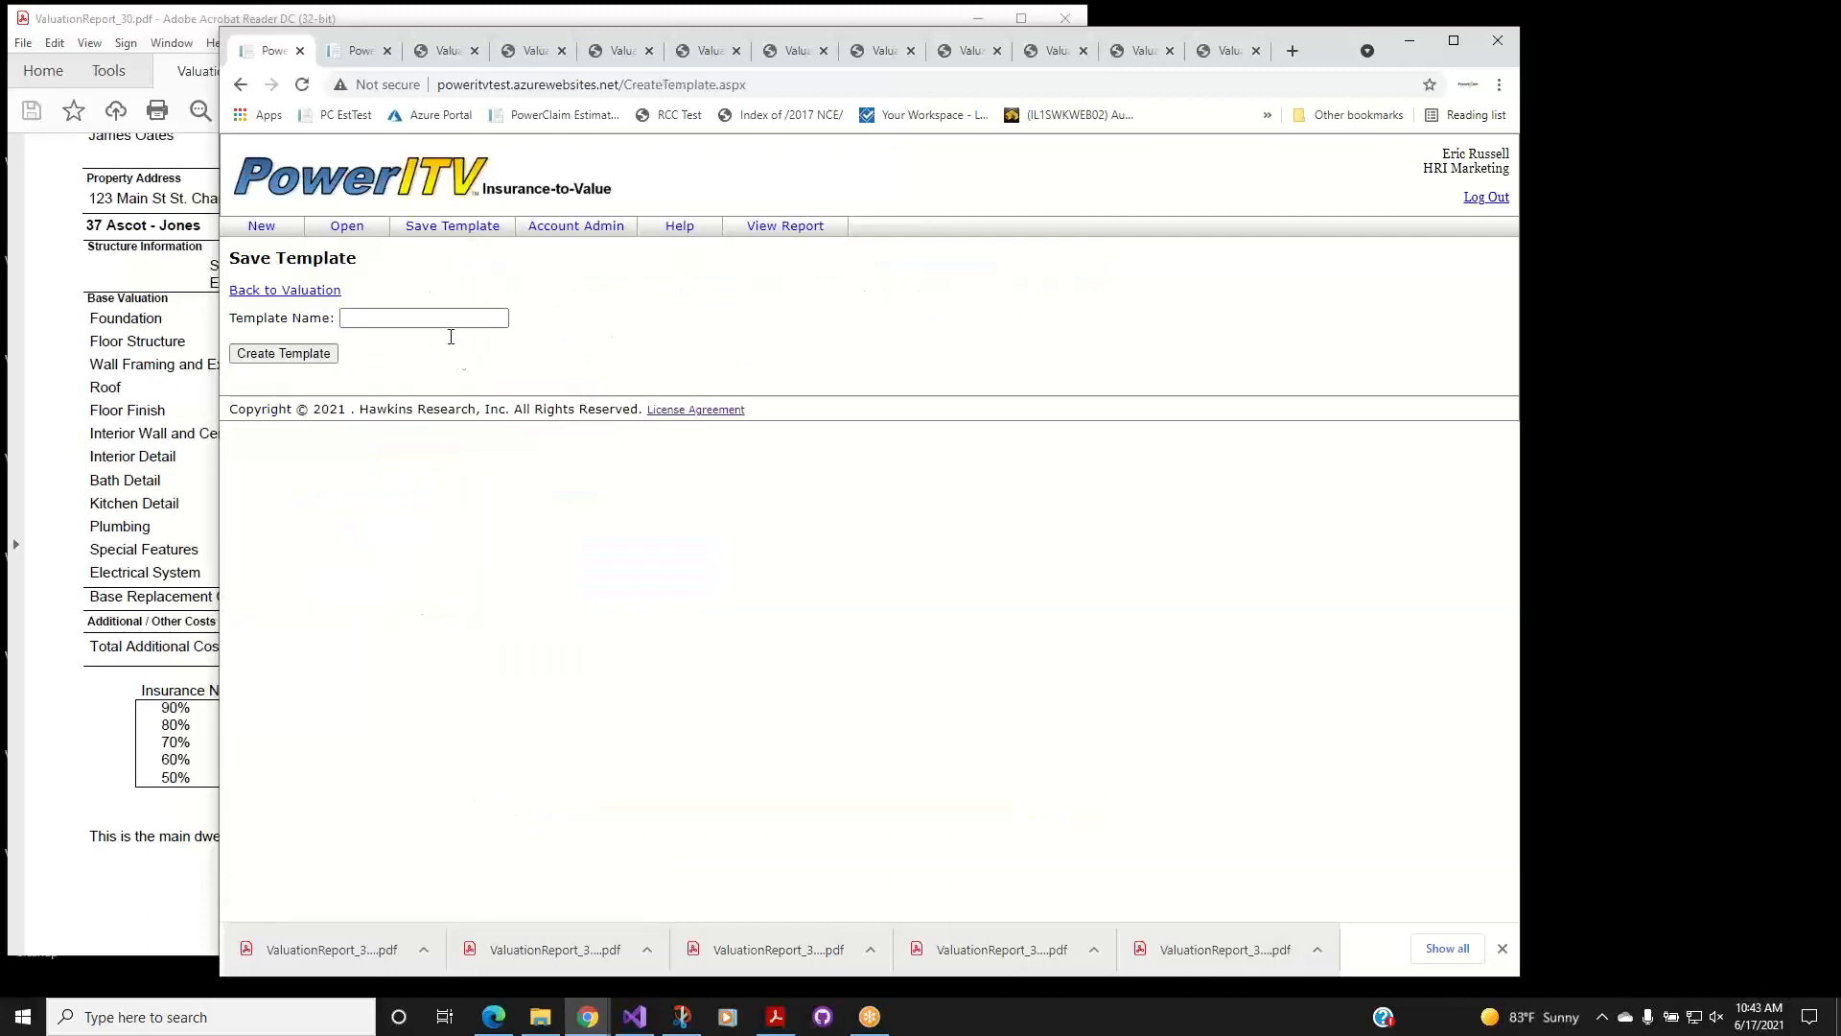
left_click(429, 318)
type("GrainBinTemplate")
left_click(322, 354)
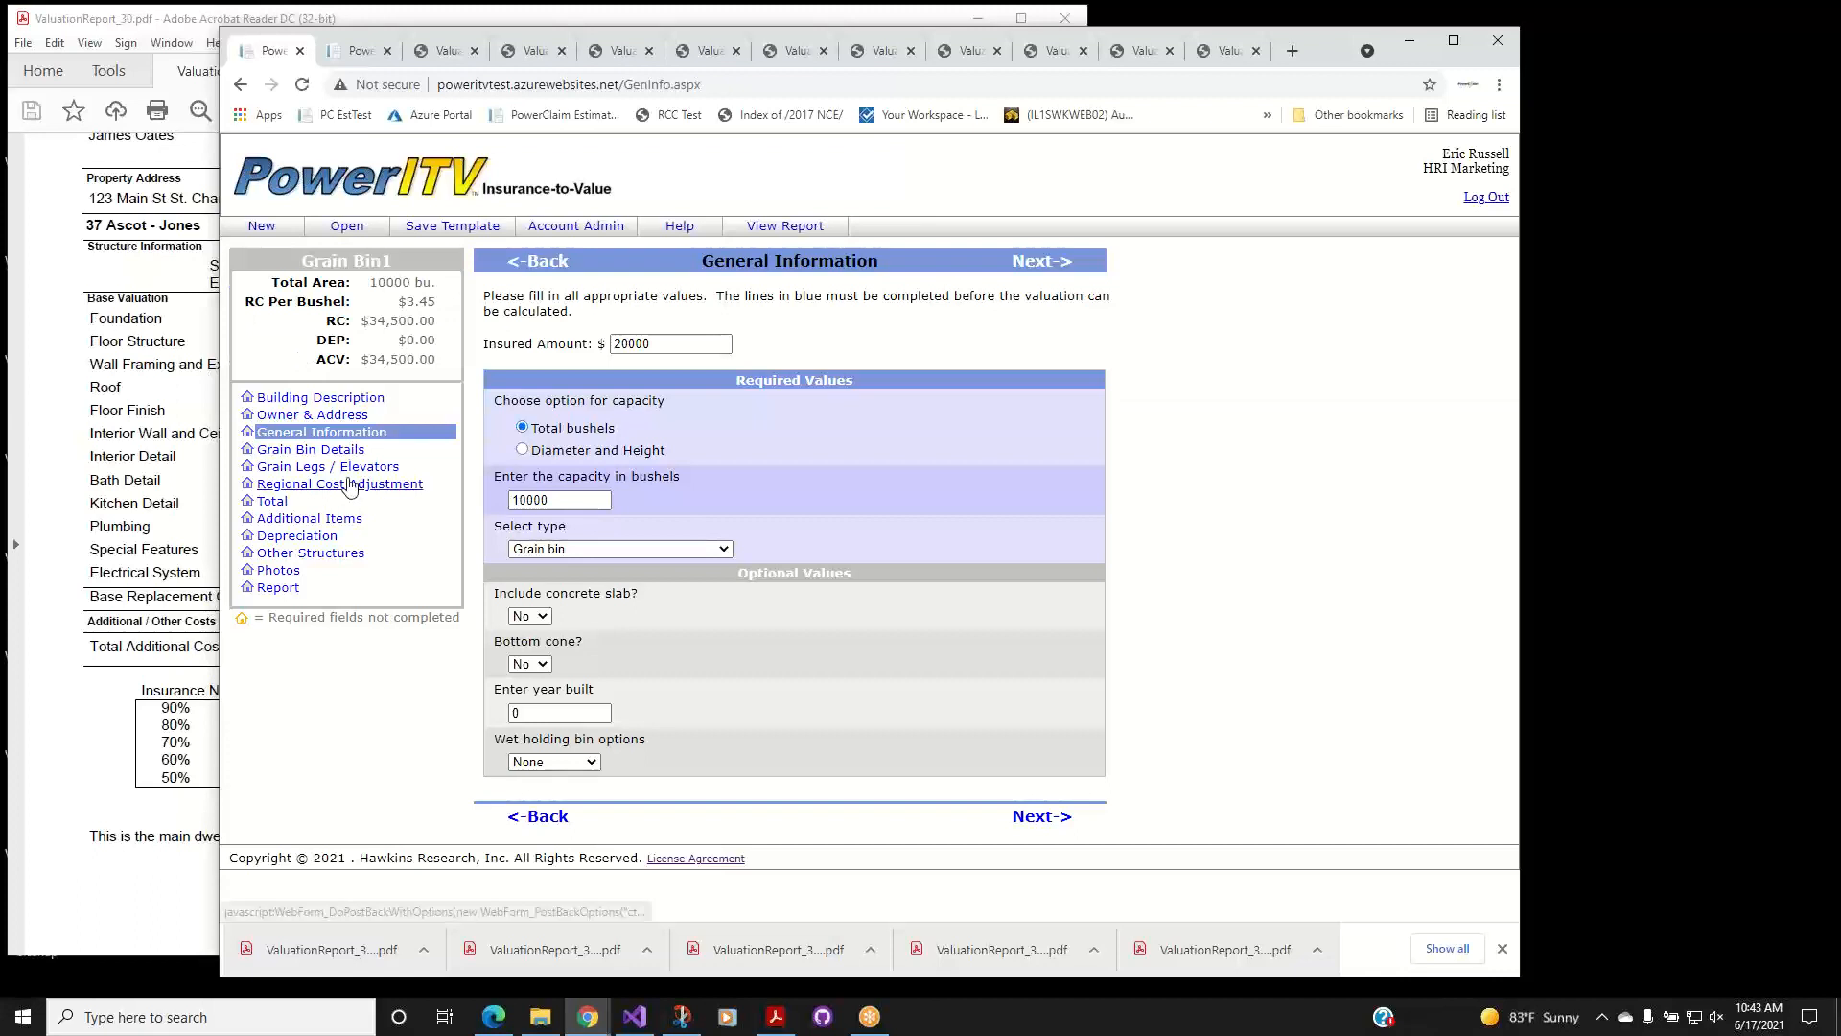
Create a valuation named Gb2 from GrainBinTemplate, then view its General Information and go to Owner & Address.
left_click(261, 232)
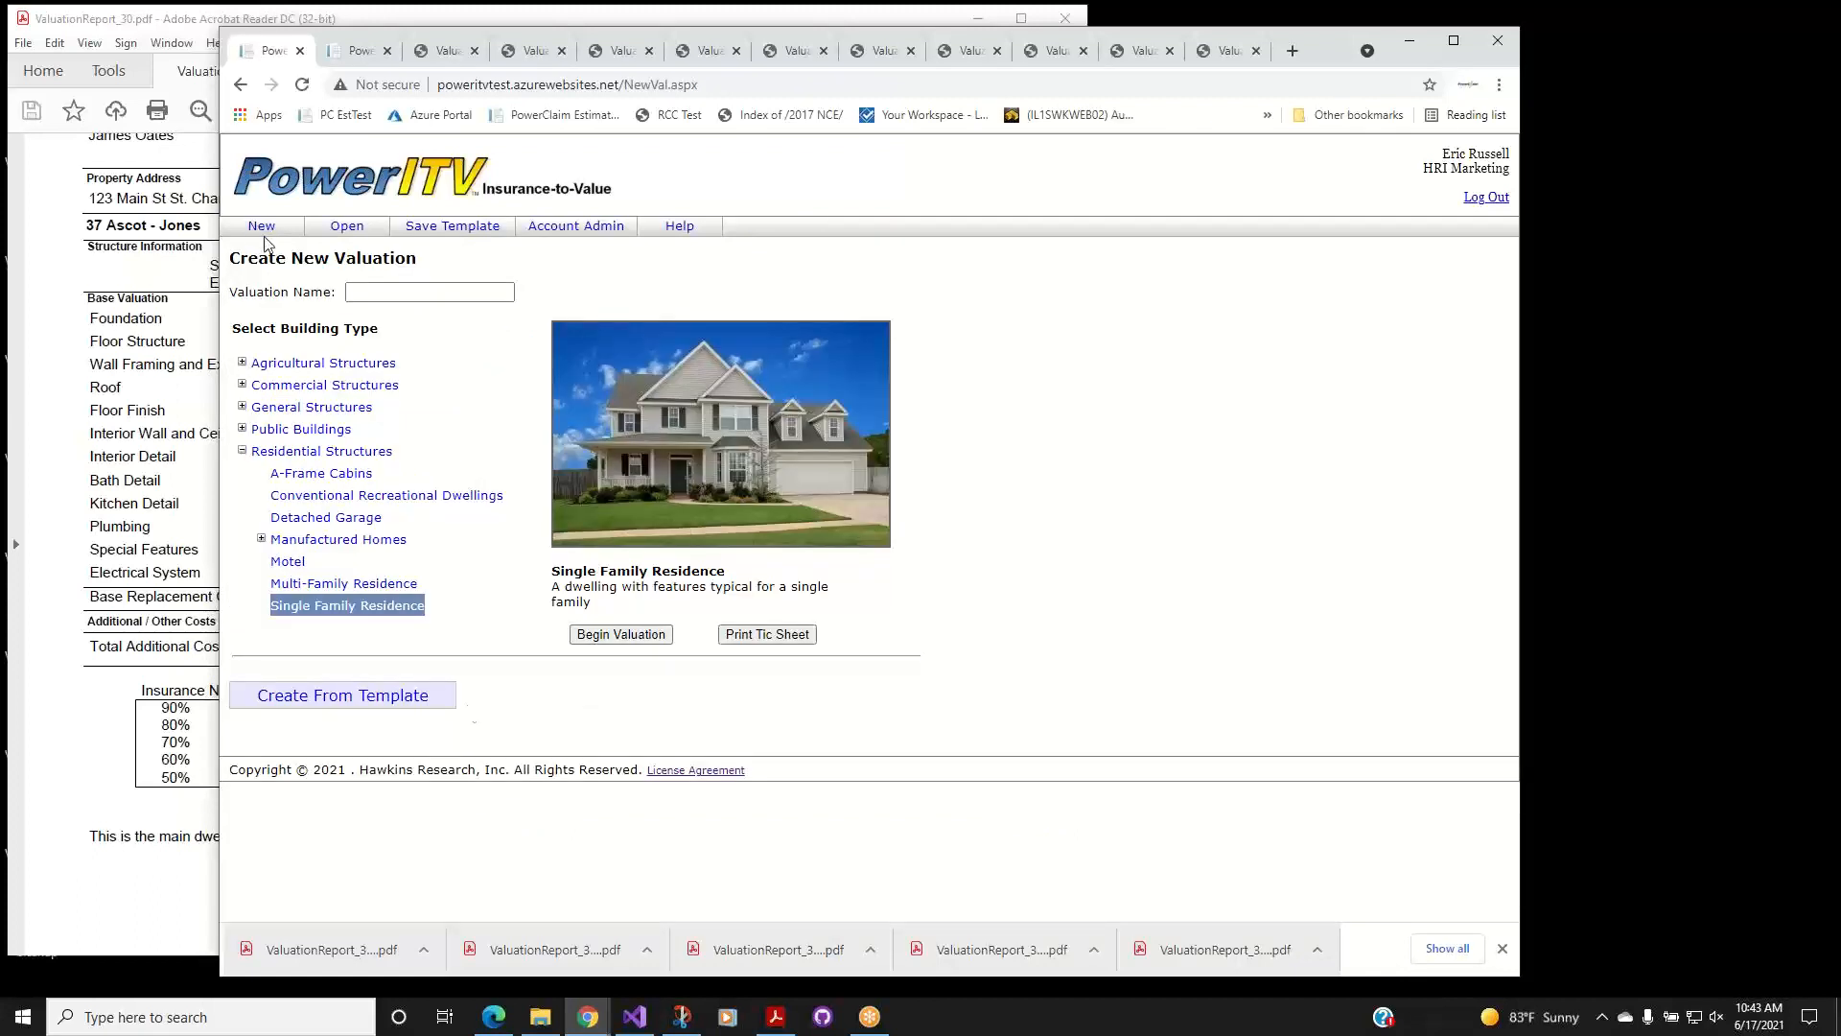
left_click(348, 710)
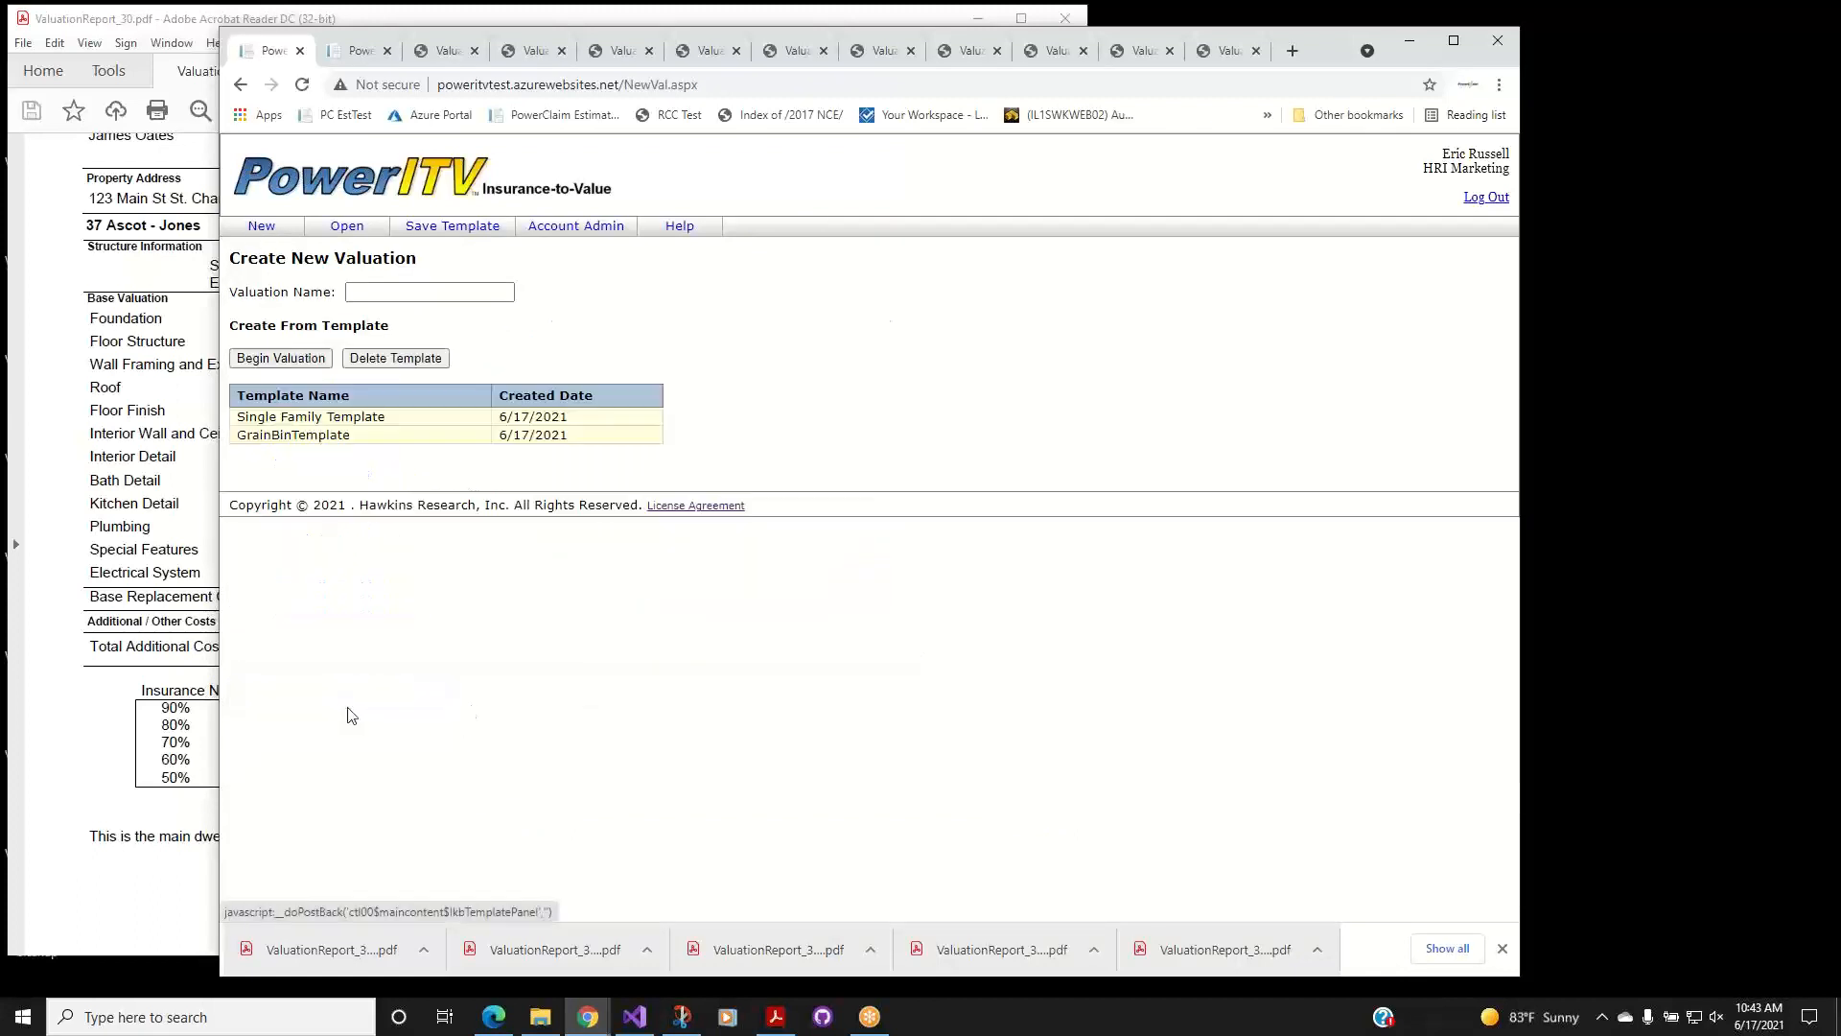
left_click(347, 439)
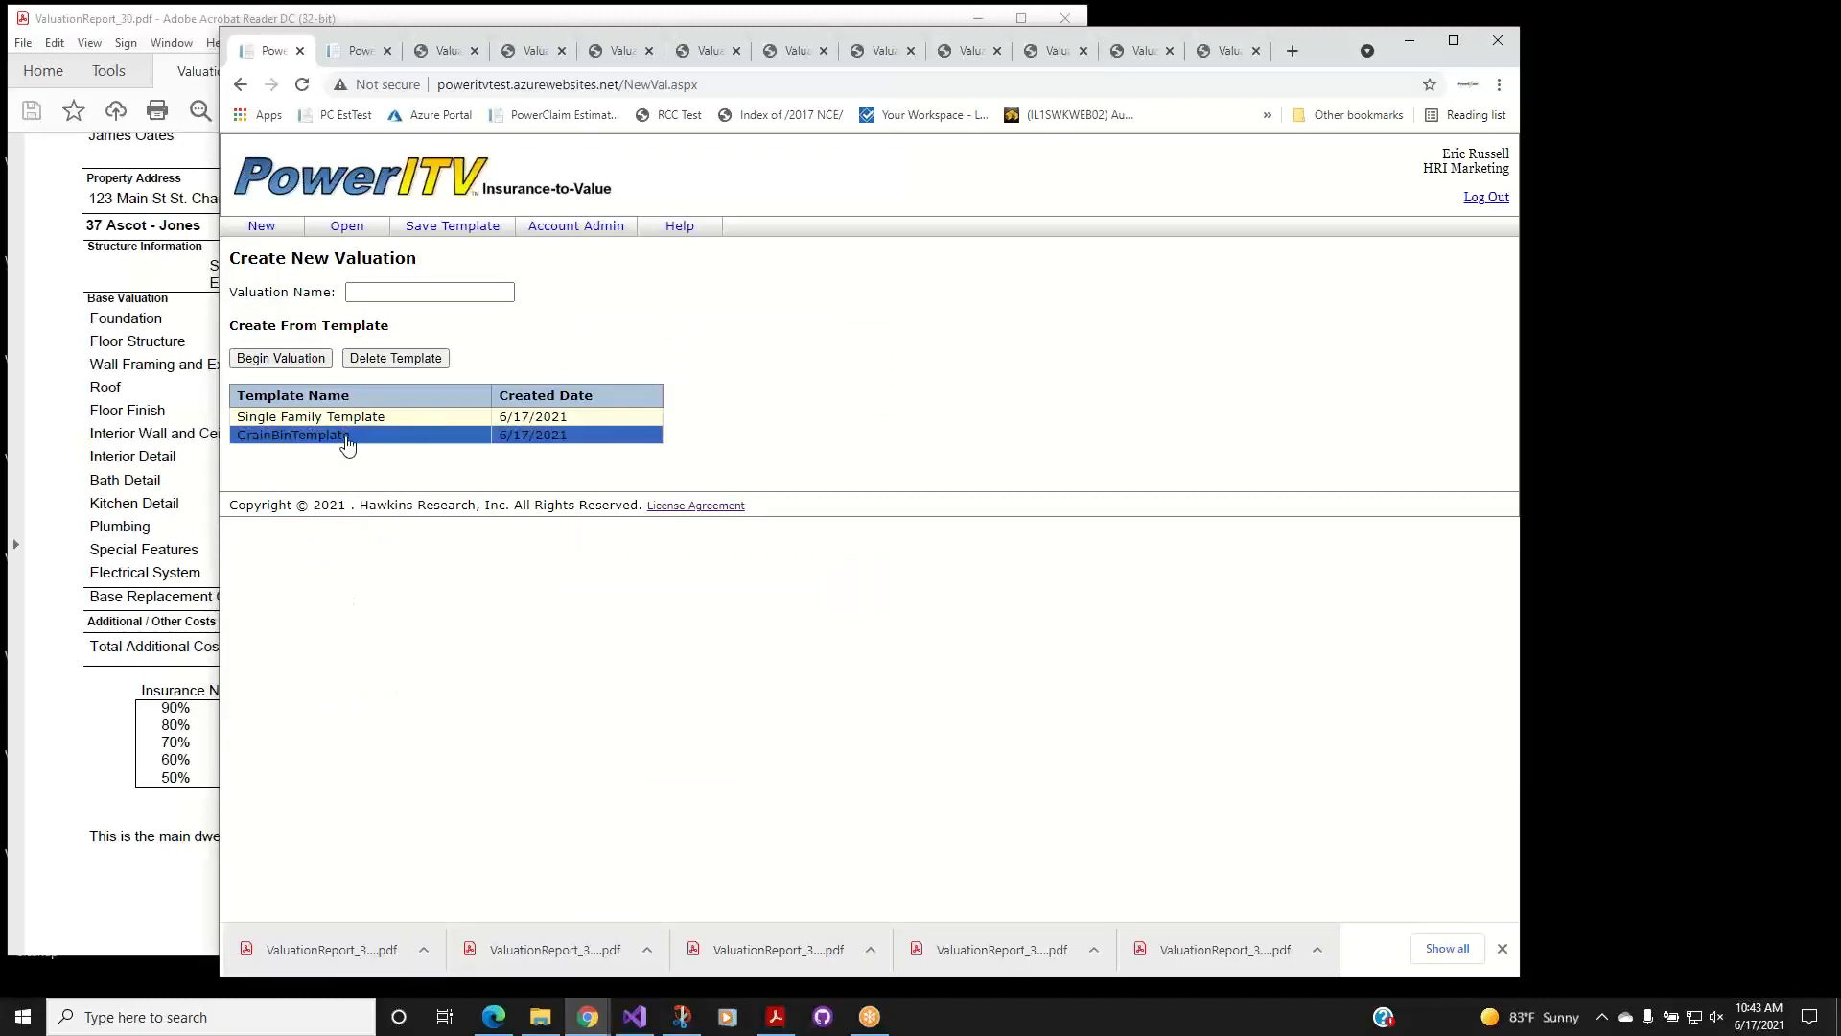
left_click(416, 293)
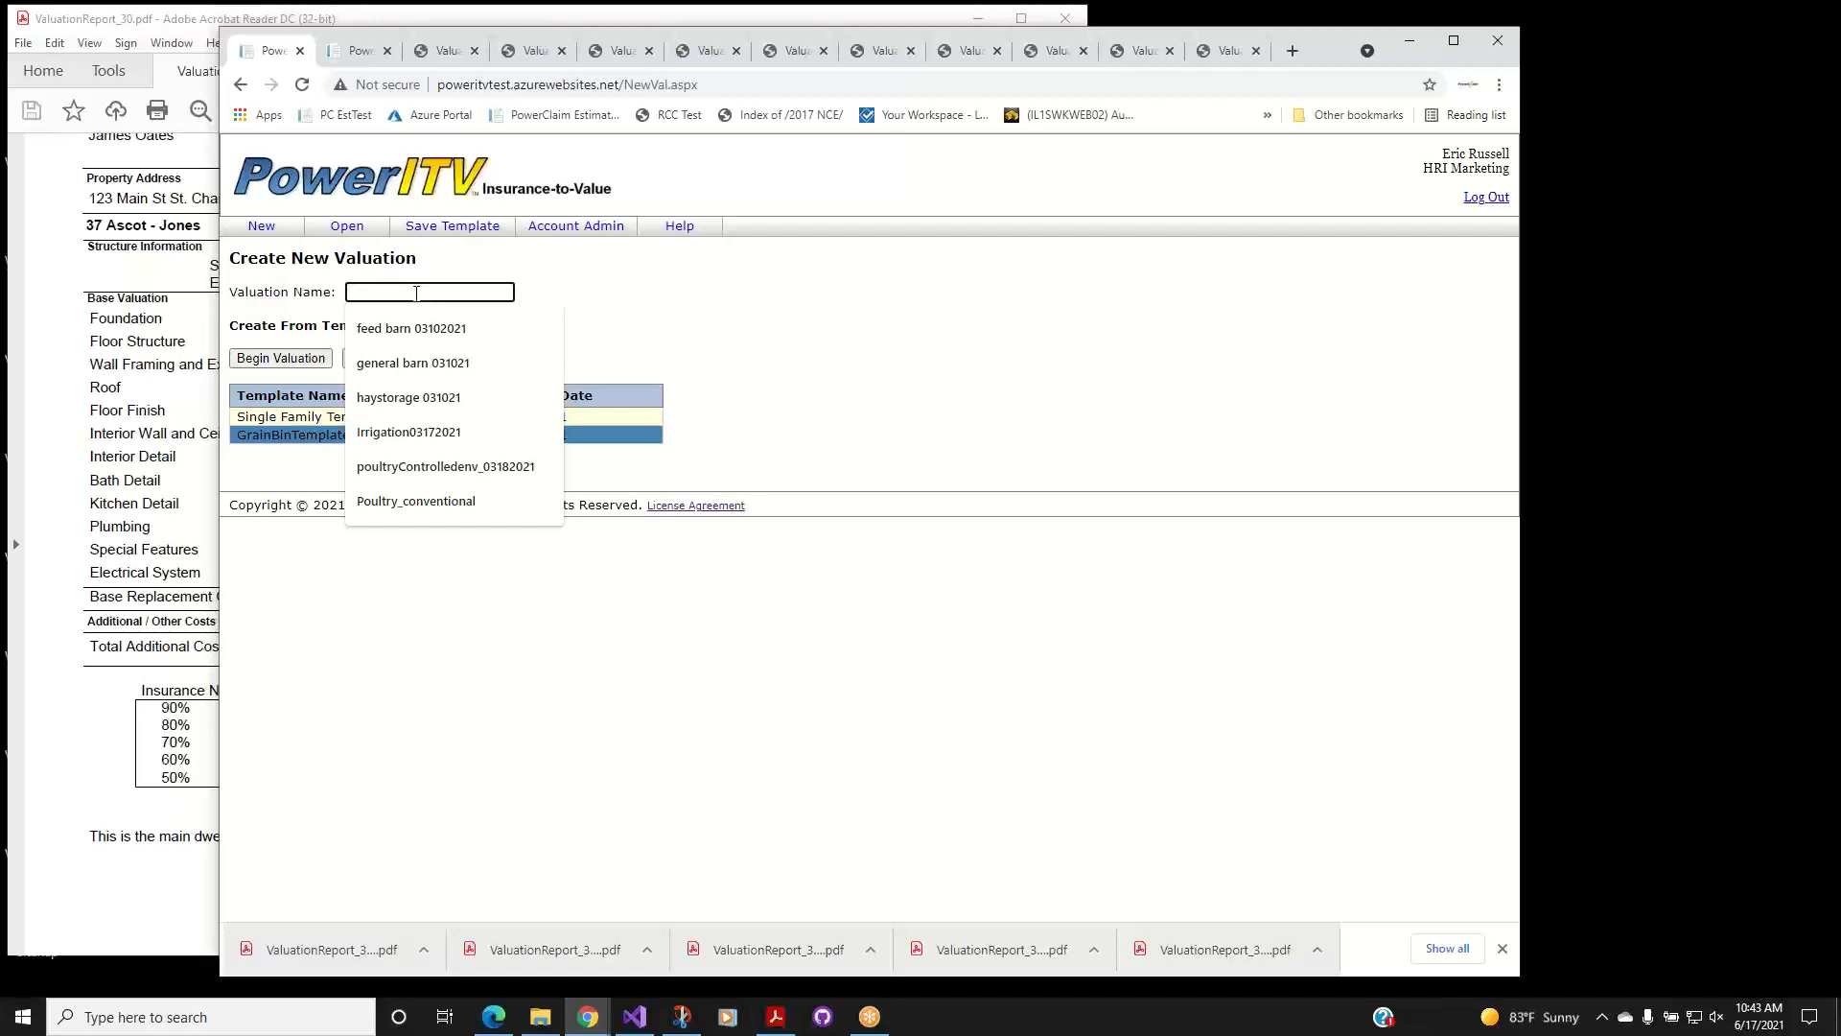
type("G")
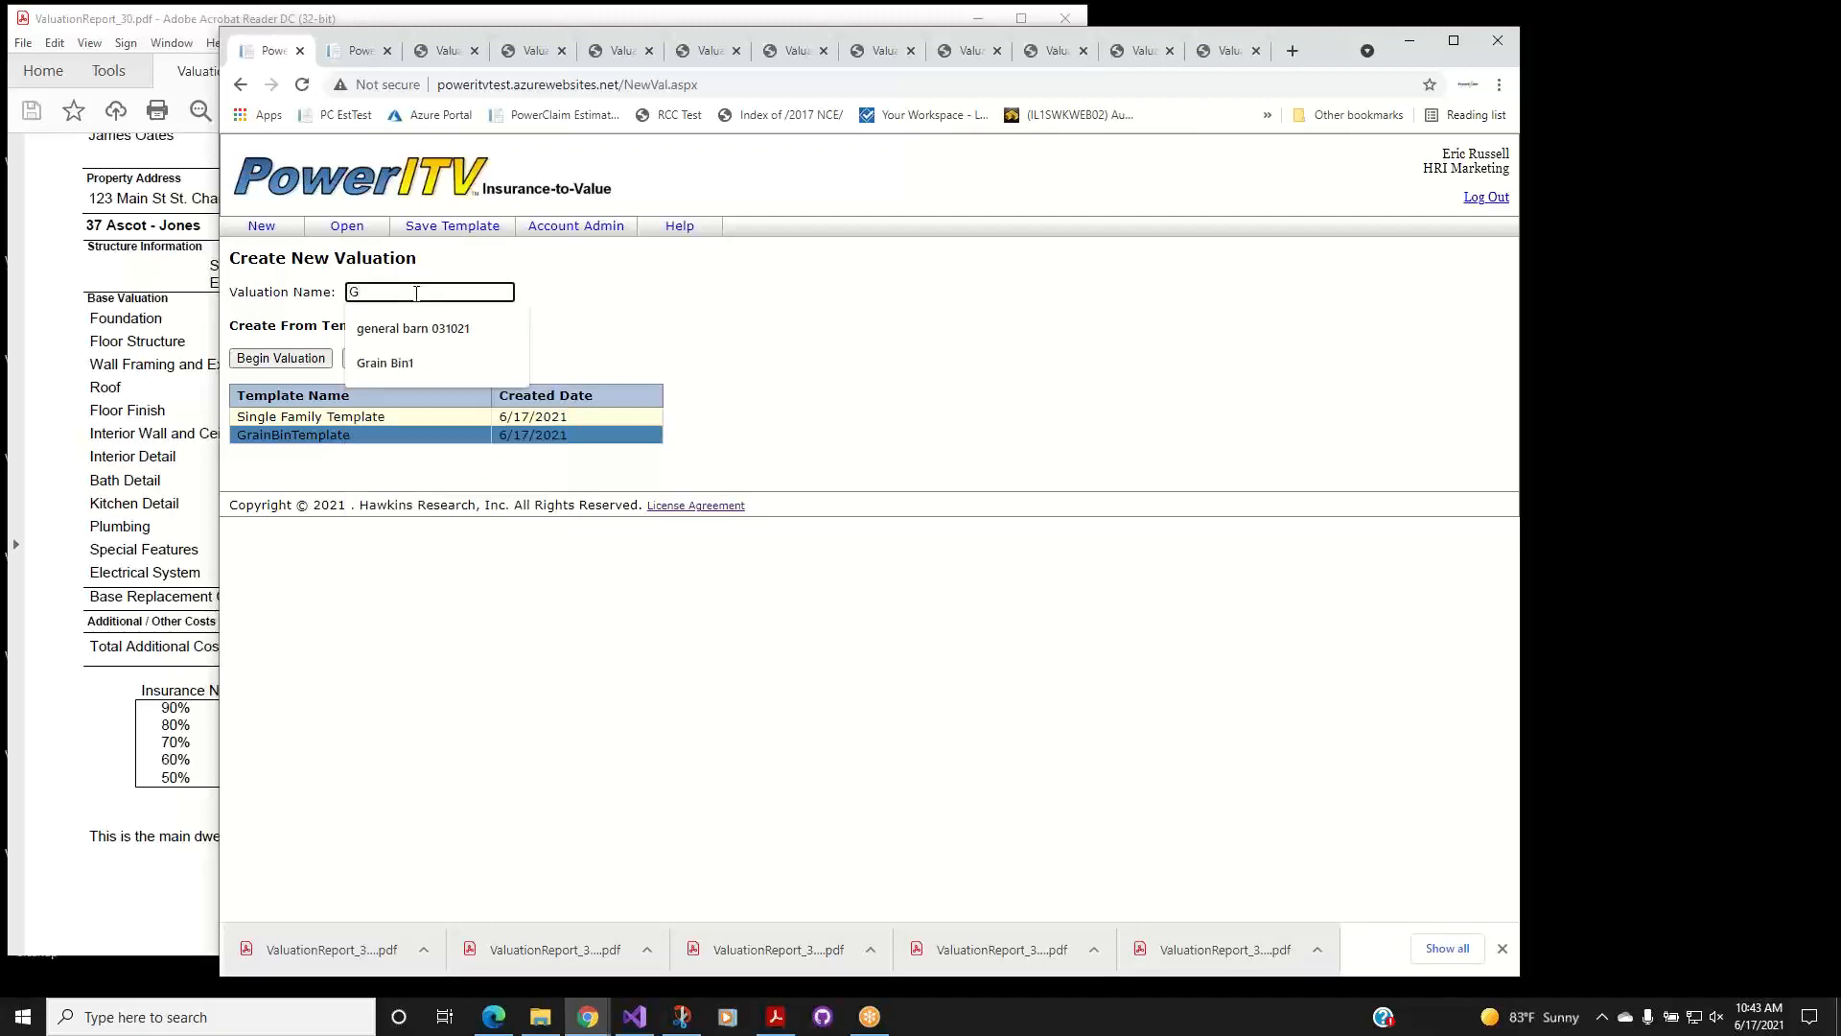
type("b2")
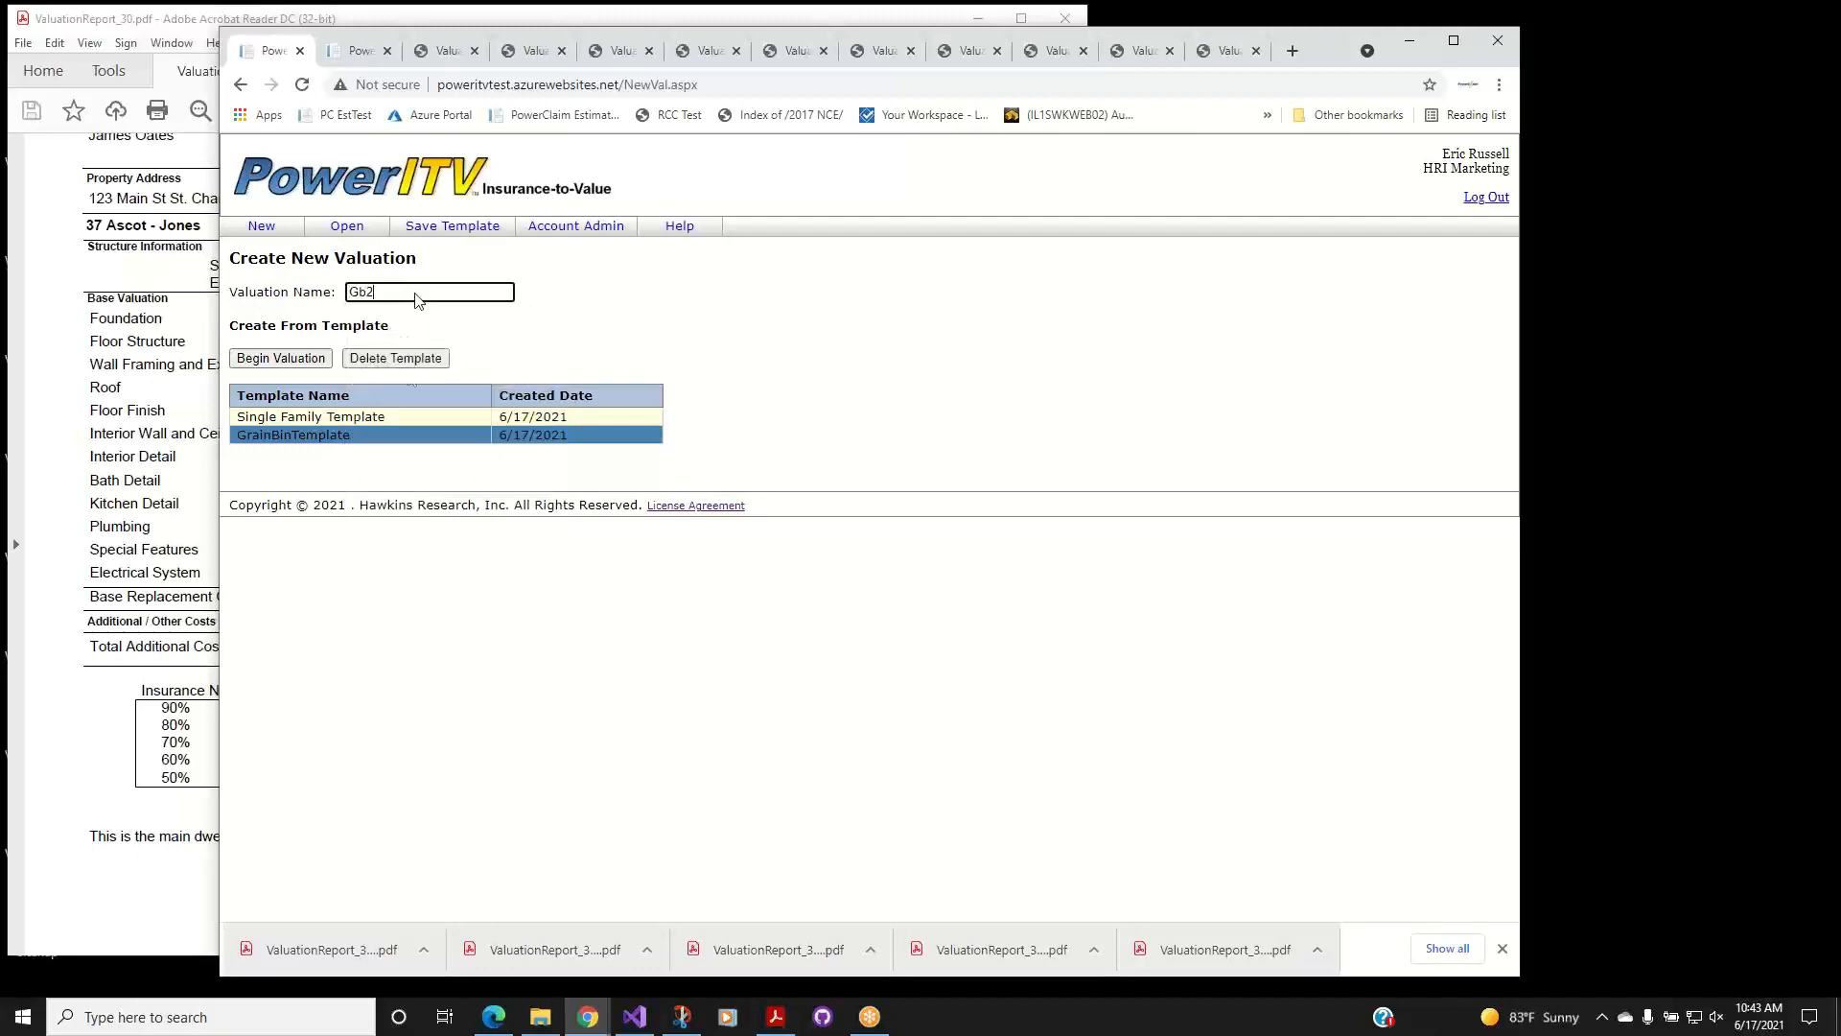
left_click(292, 360)
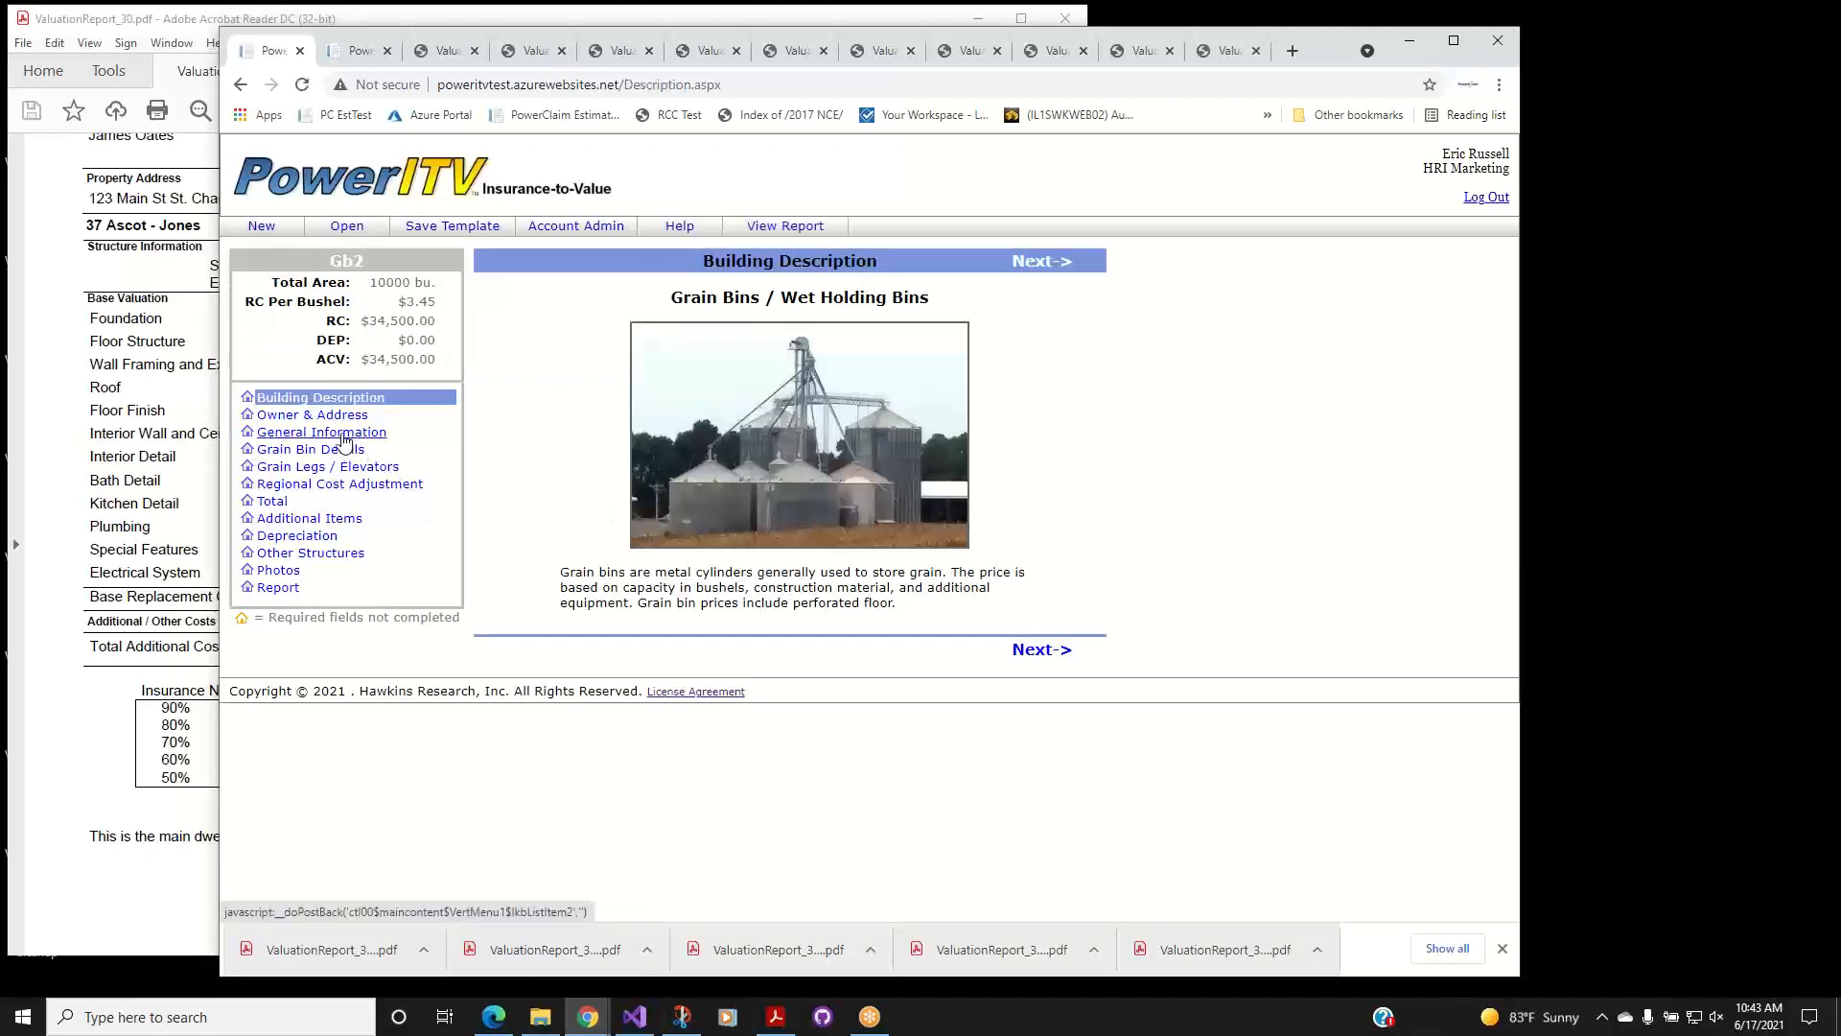
left_click(338, 434)
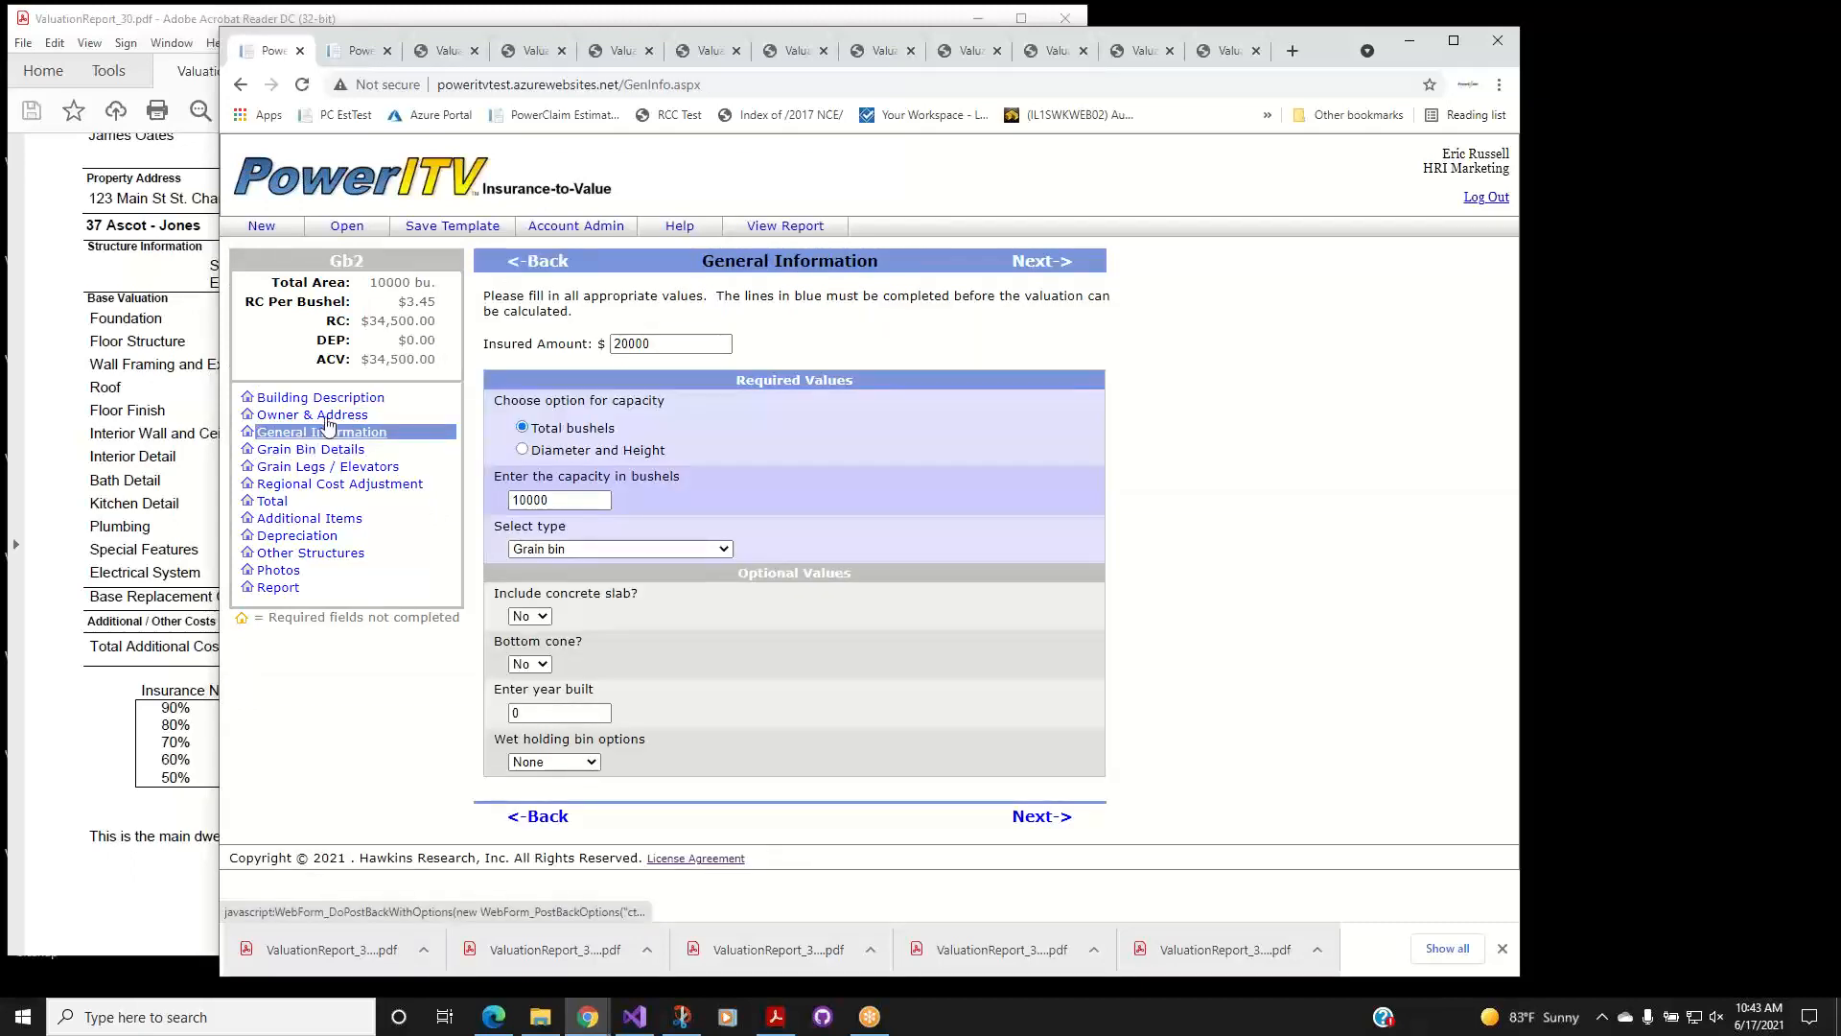
left_click(332, 417)
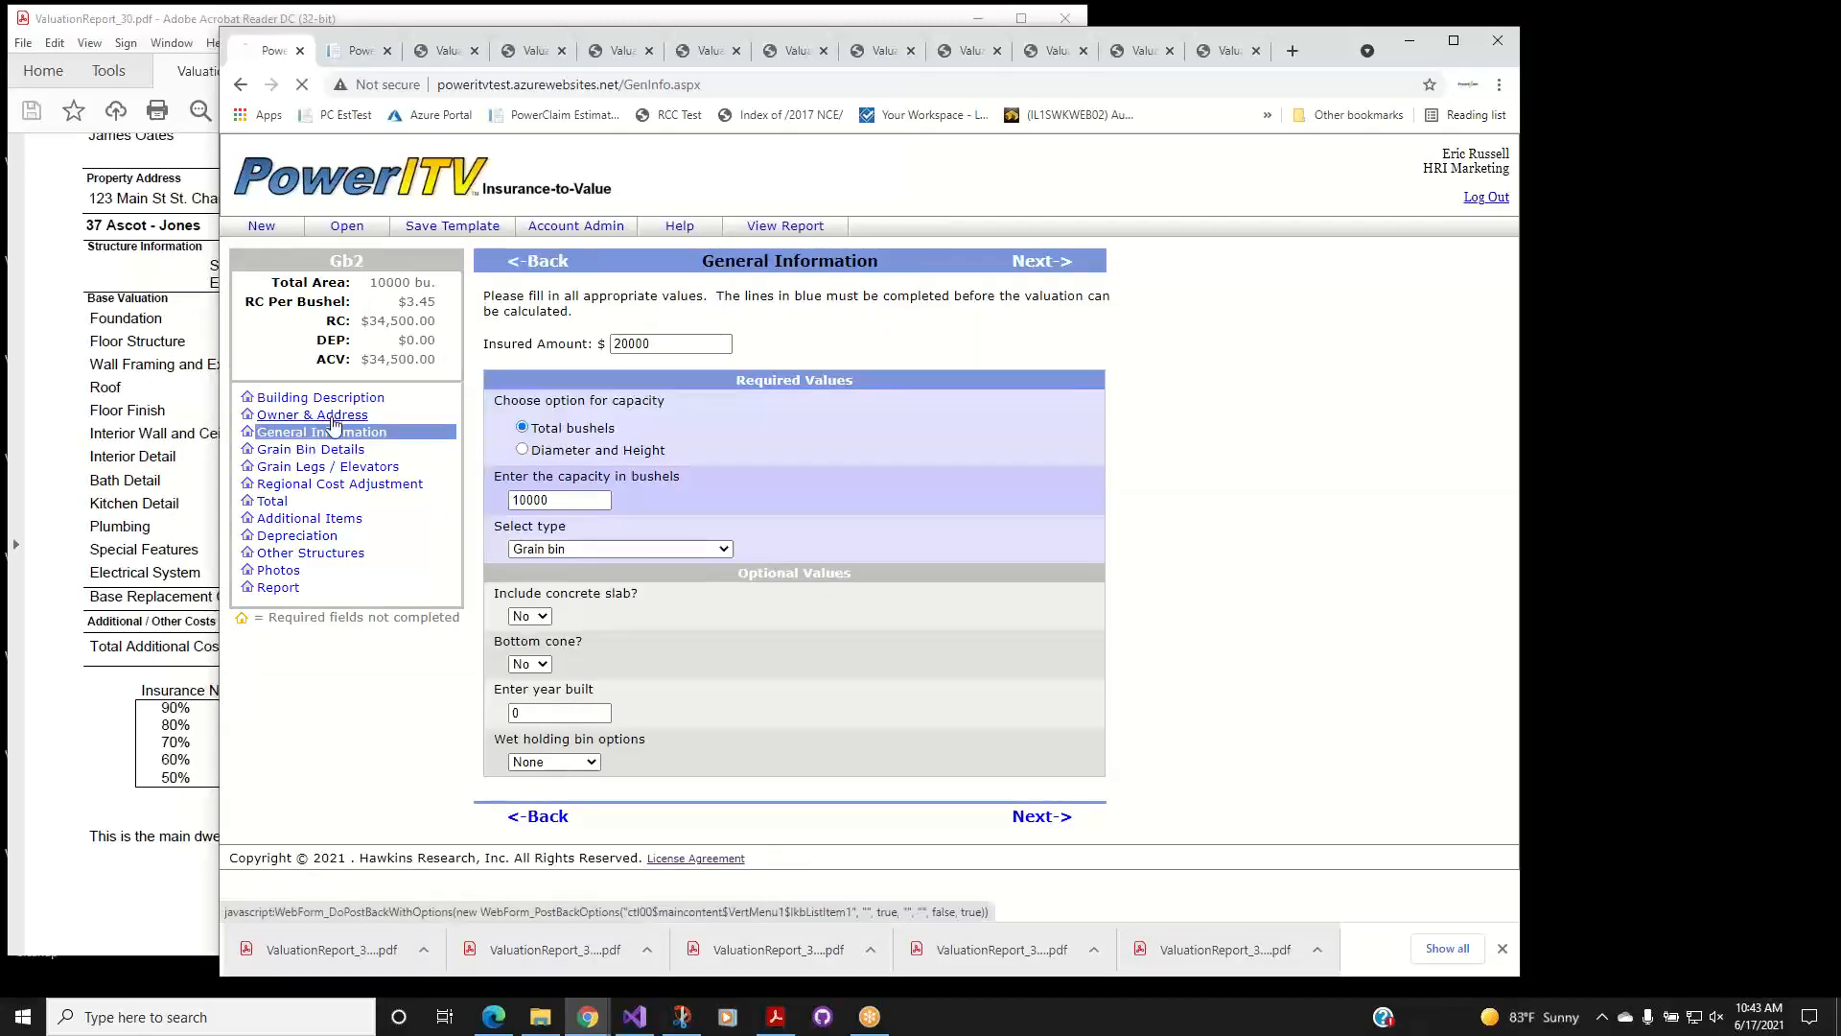
Review the Gb2 grain bin's General Information and its Other Structures list.
left_click(326, 450)
left_click(336, 434)
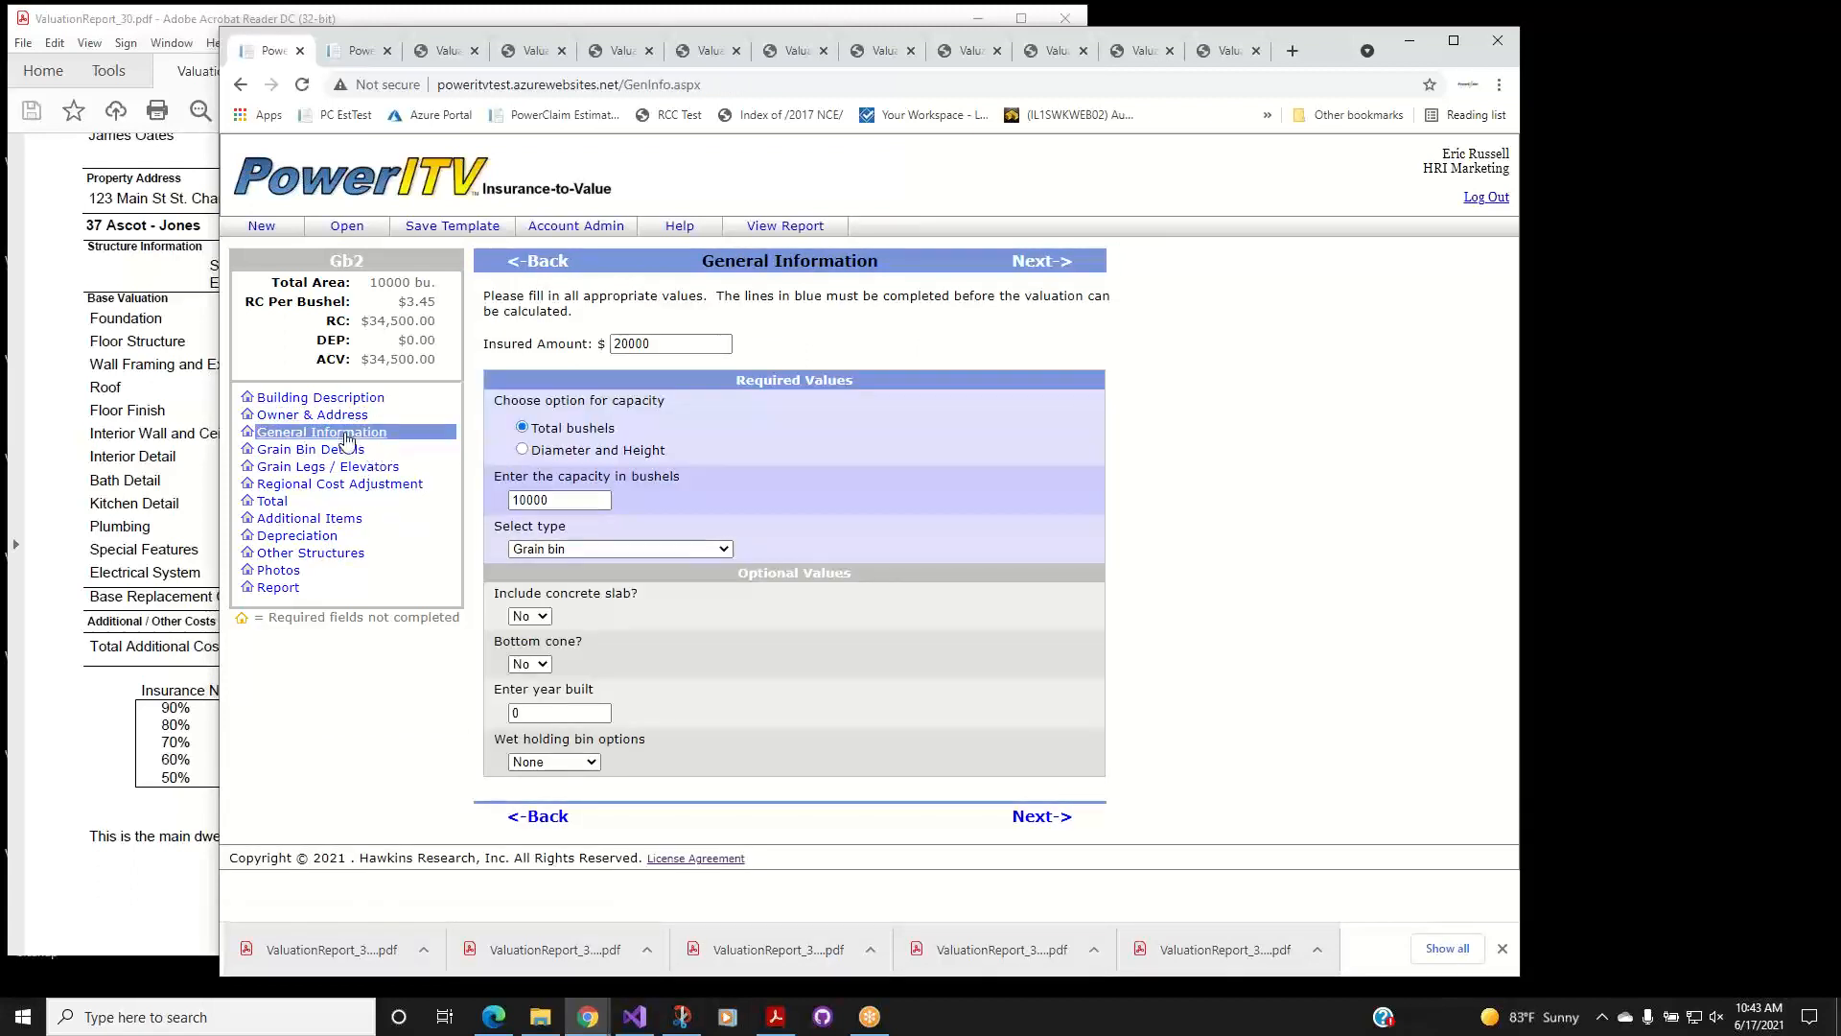
left_click(313, 556)
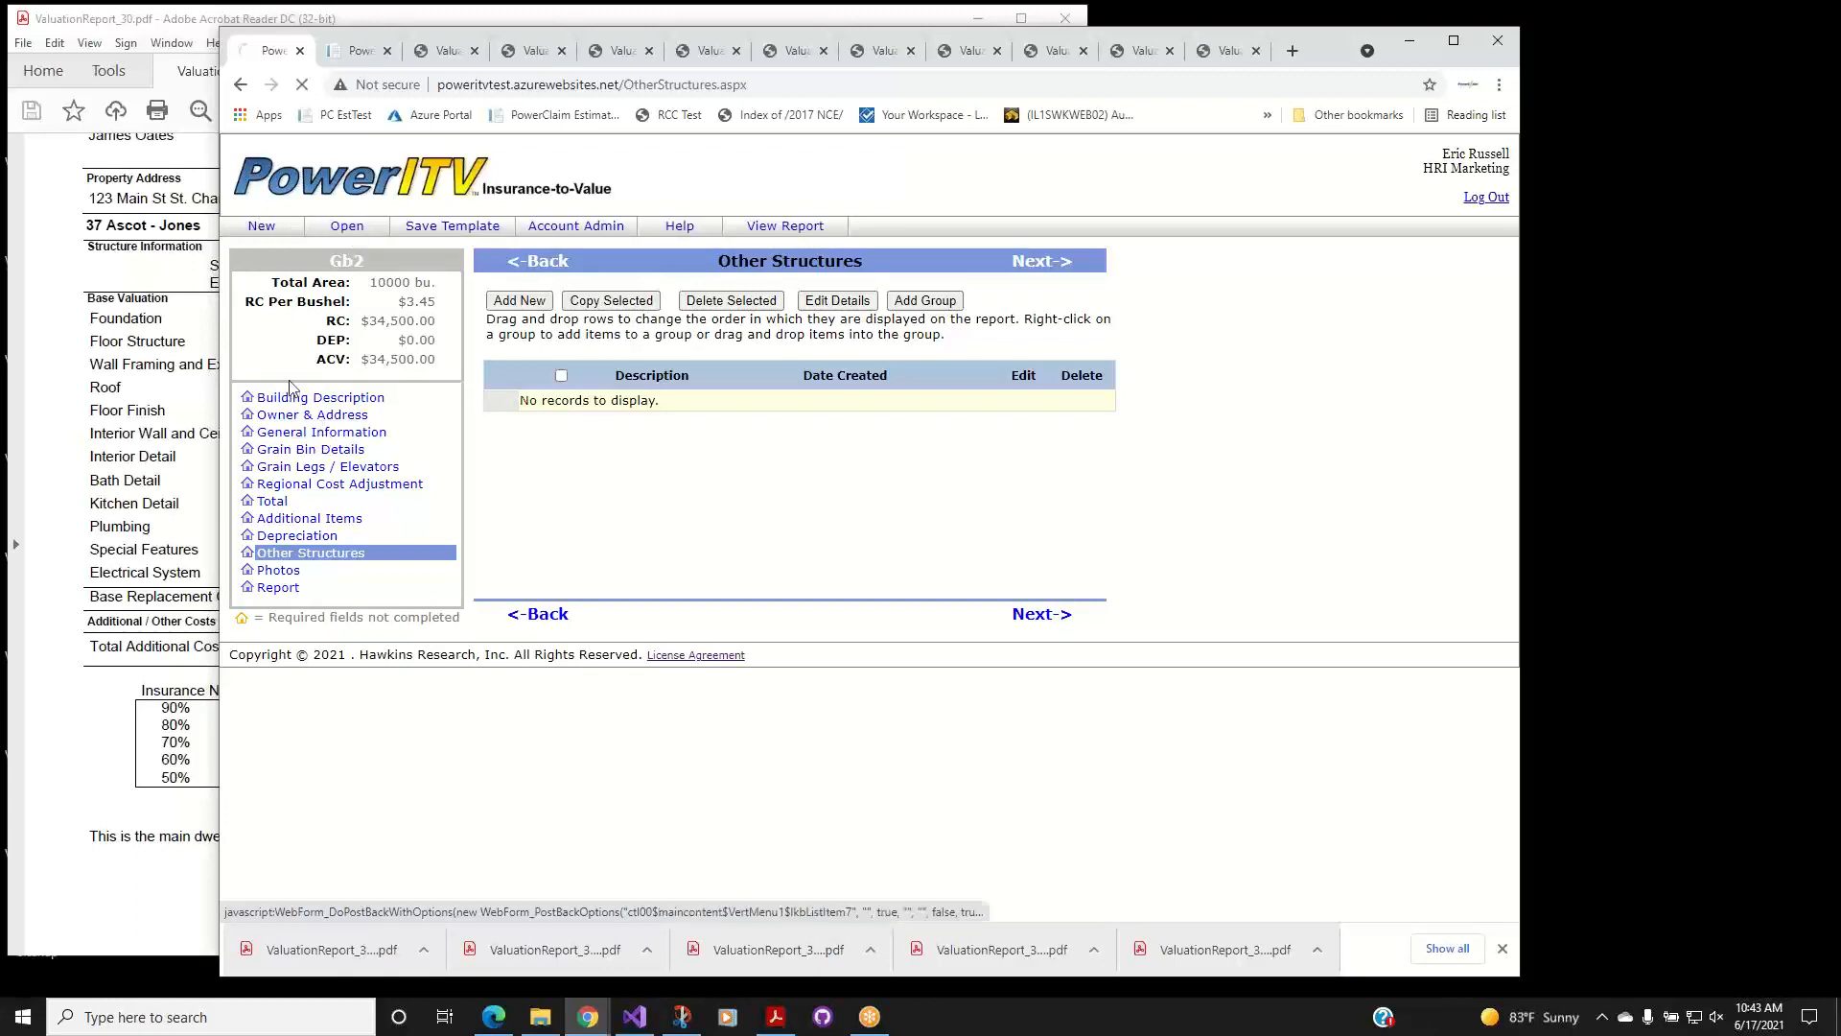
Start a new valuation and display the saved templates it can be created from.
left_click(261, 227)
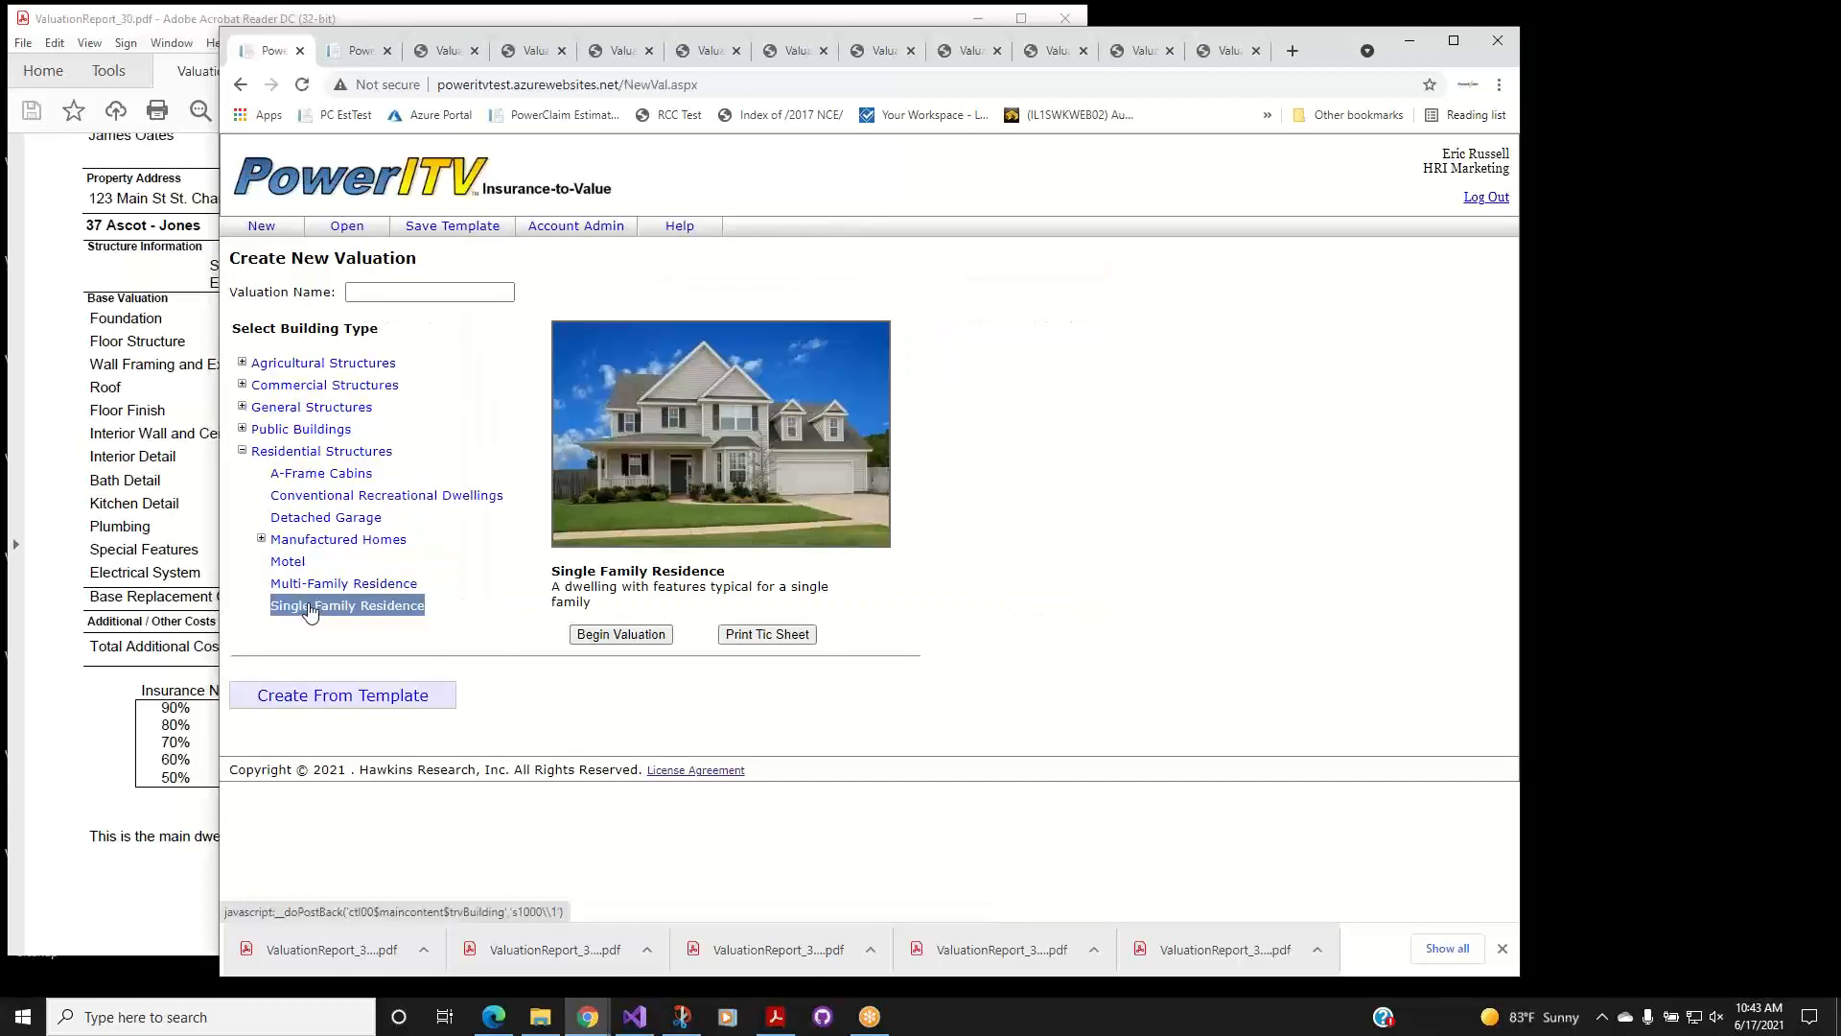
left_click(347, 696)
left_click(297, 418)
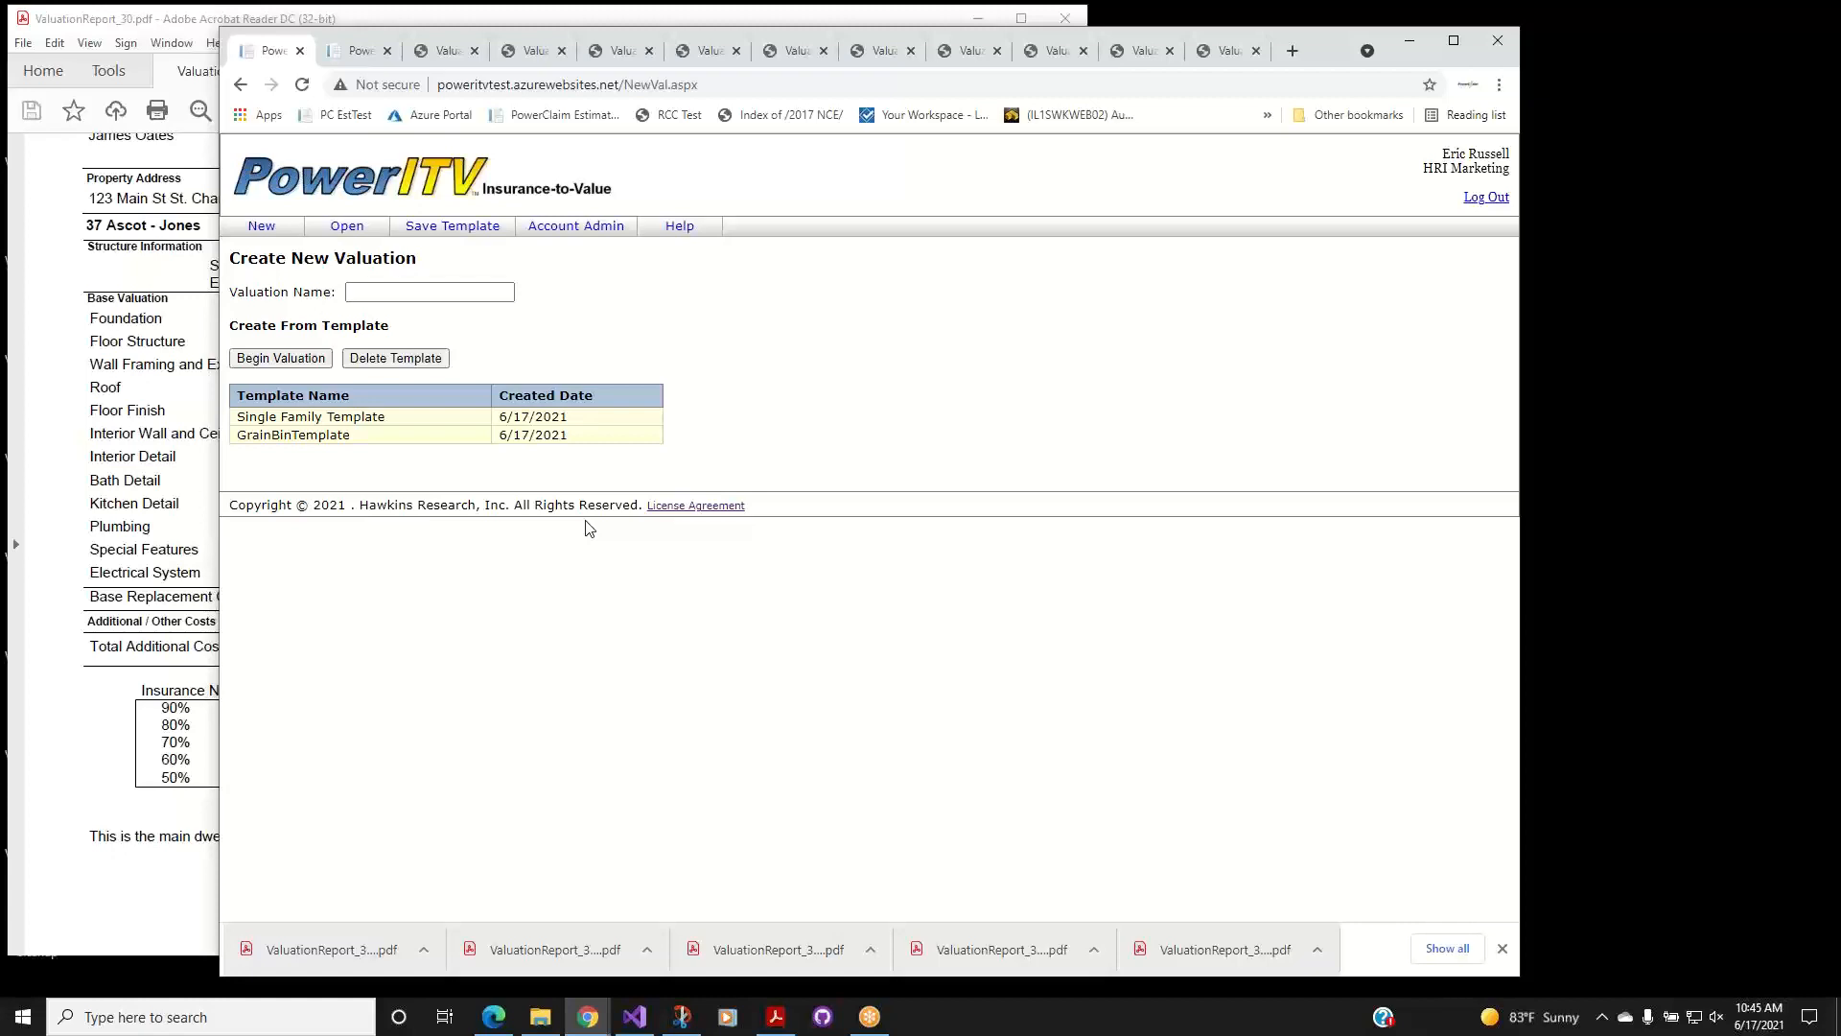
Switch to Acrobat Reader, look through the valuation report down to the Machine Shed section, and return to the template list in Chrome.
left_click(97, 366)
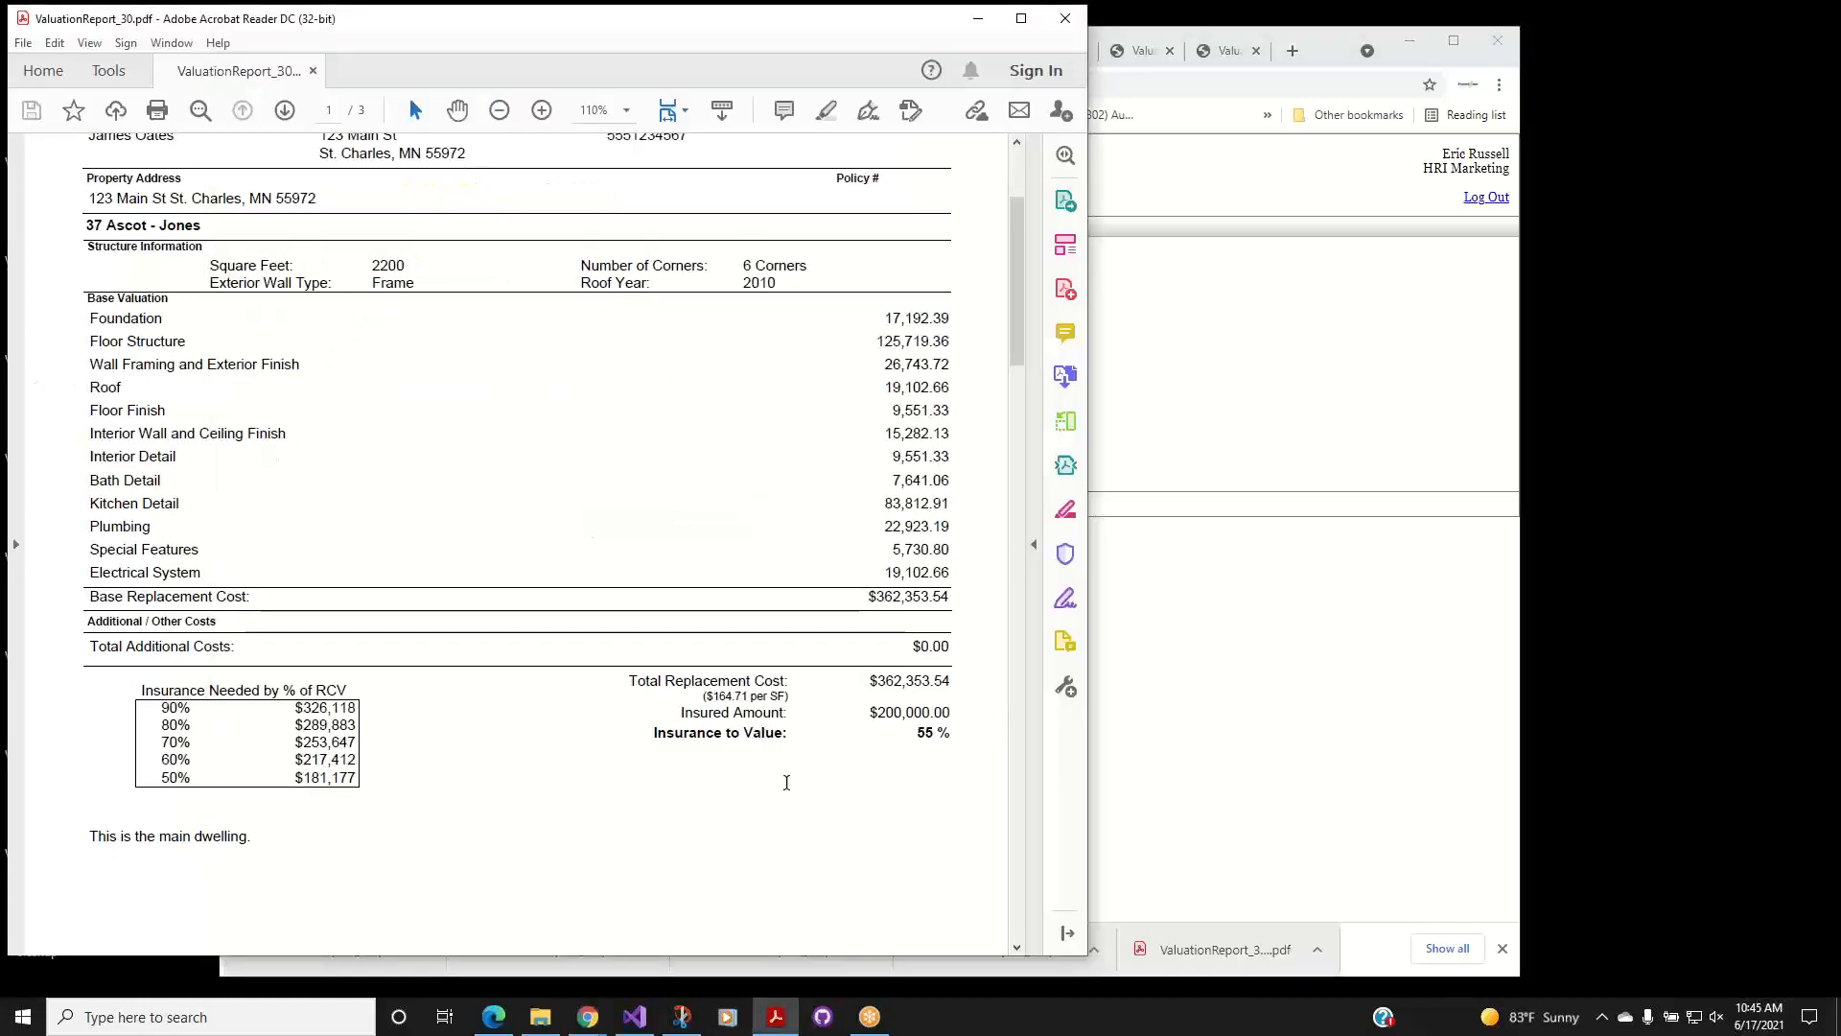
scroll(1034, 366, "down", 3)
scroll(1026, 431, "down", 10)
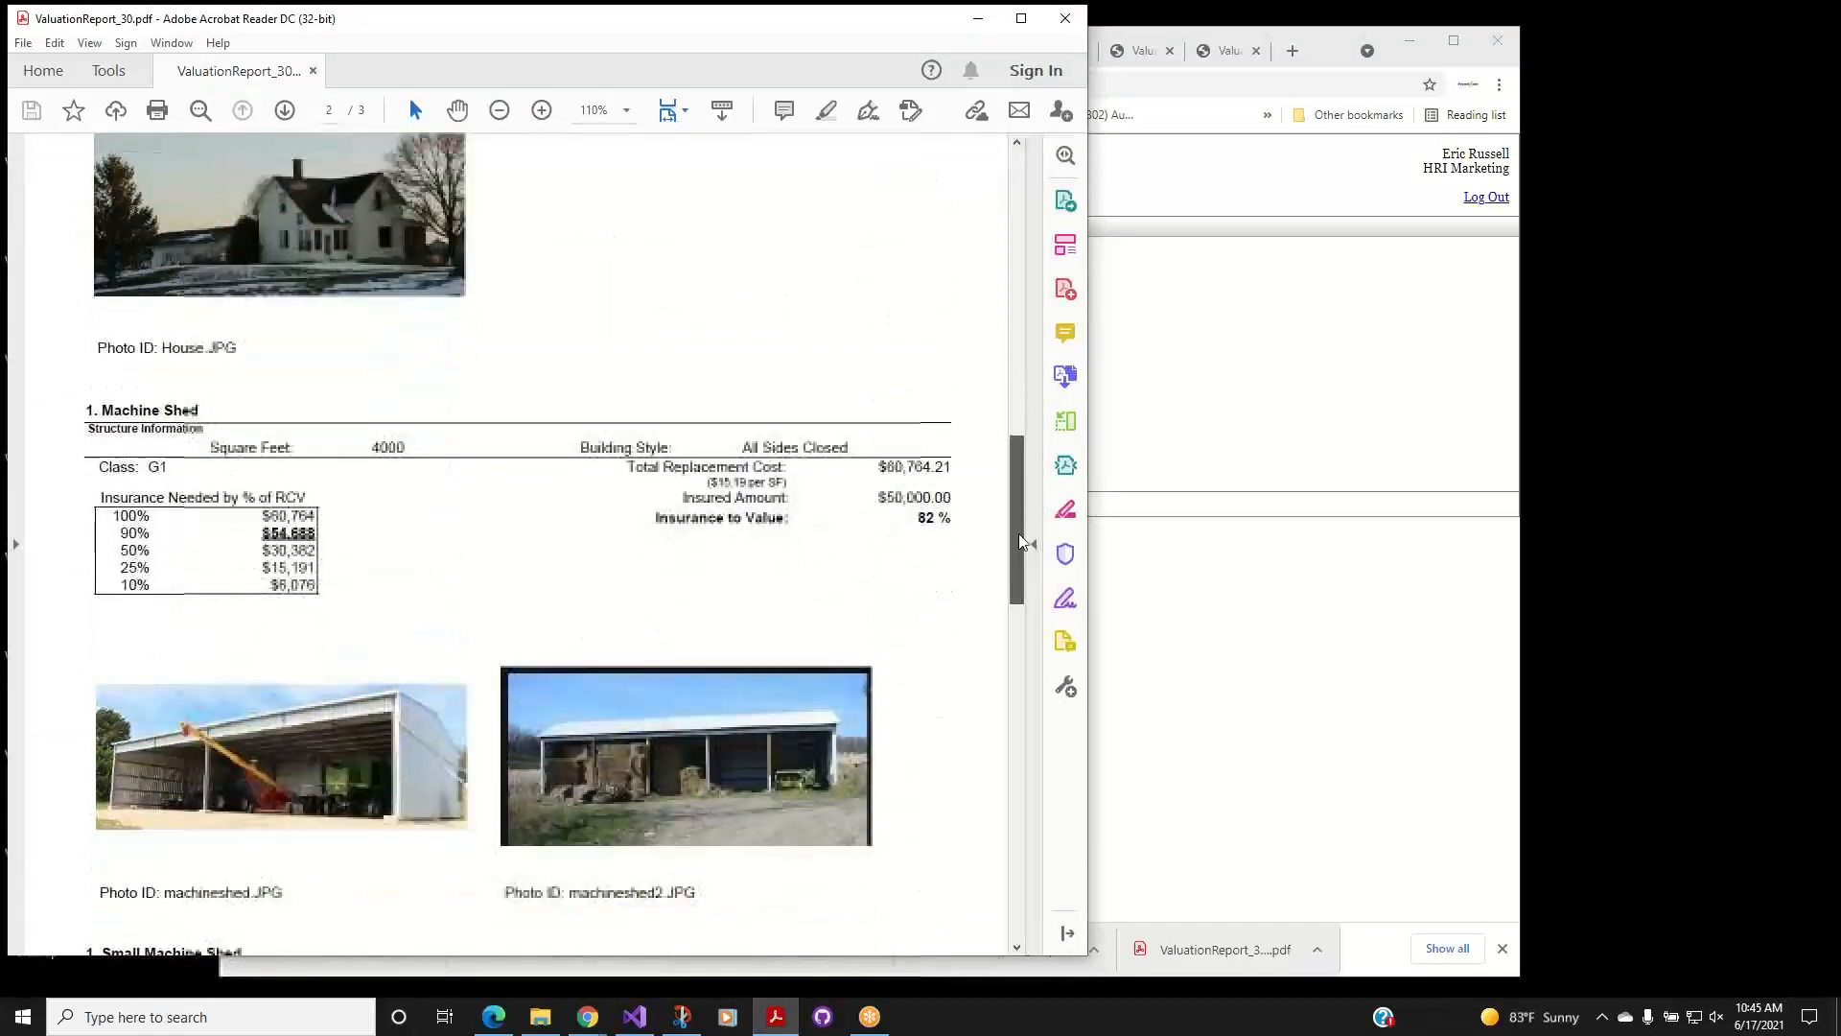
left_click(1333, 53)
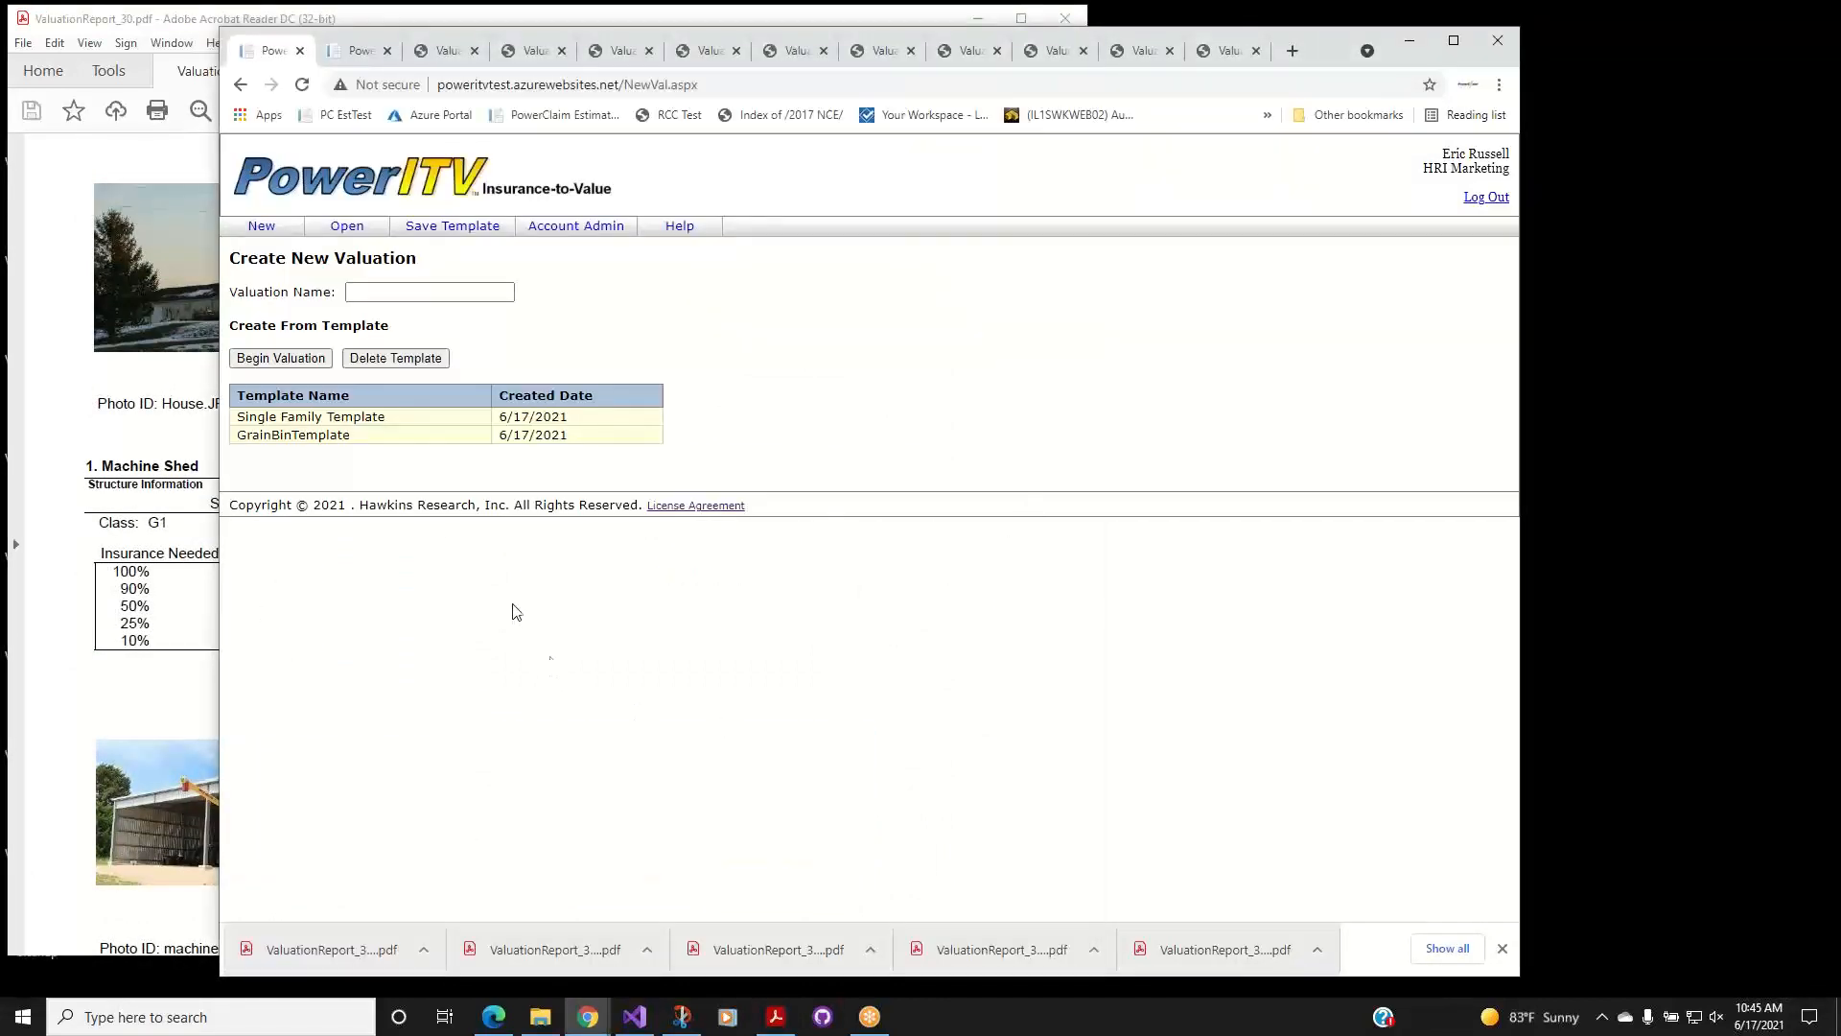
left_click(313, 437)
Open the saved single-family valuation named after an owner and street, and open its Machine Shed structure for editing.
left_click(345, 230)
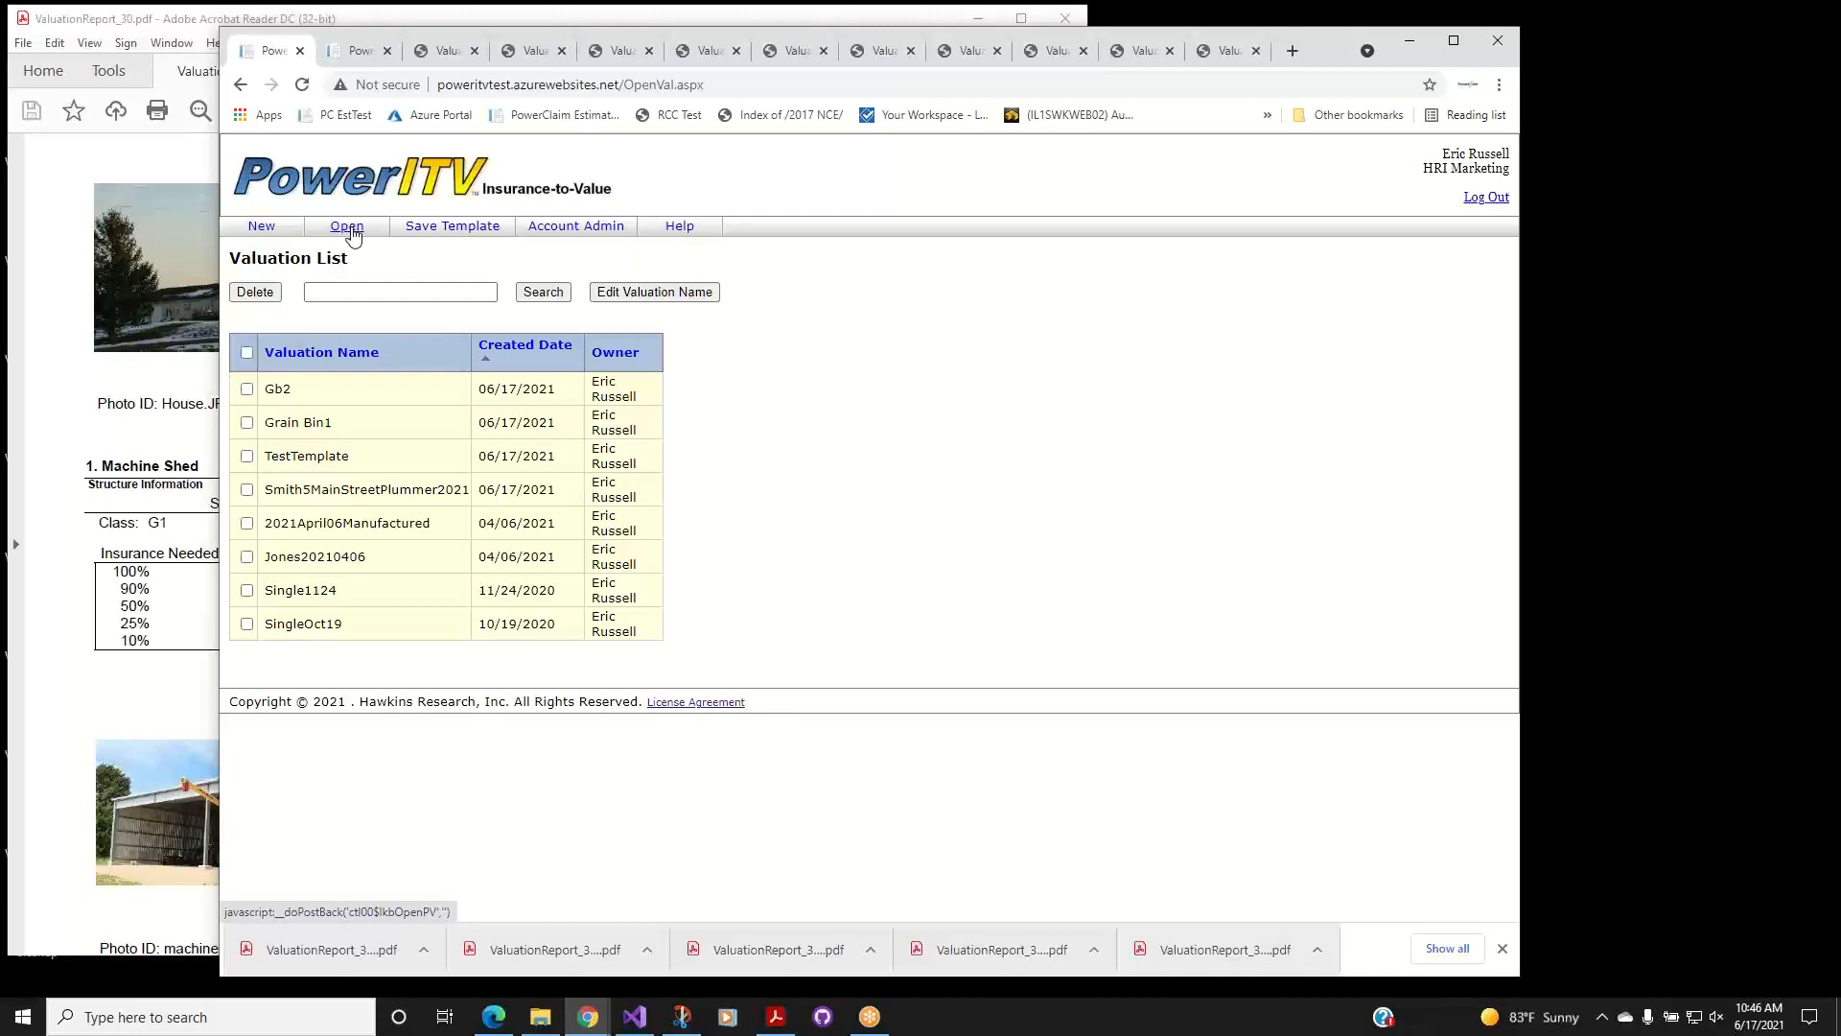
left_click(401, 505)
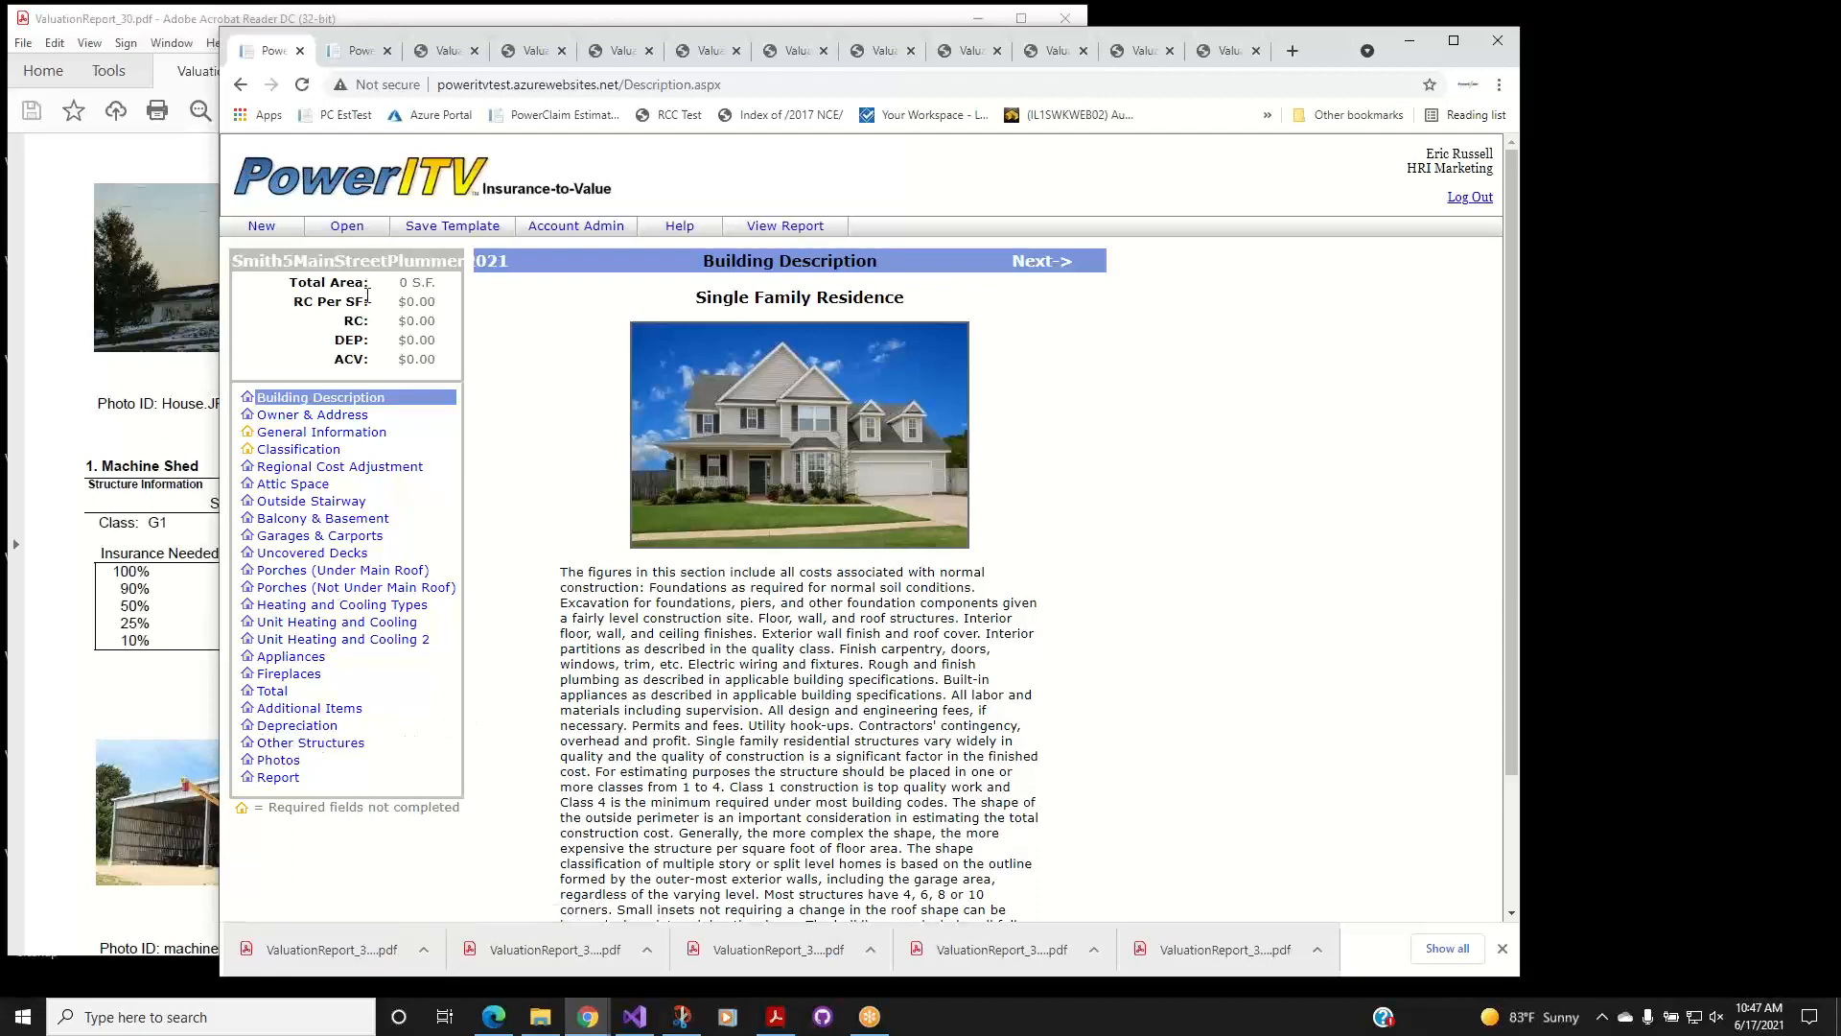
left_click(329, 747)
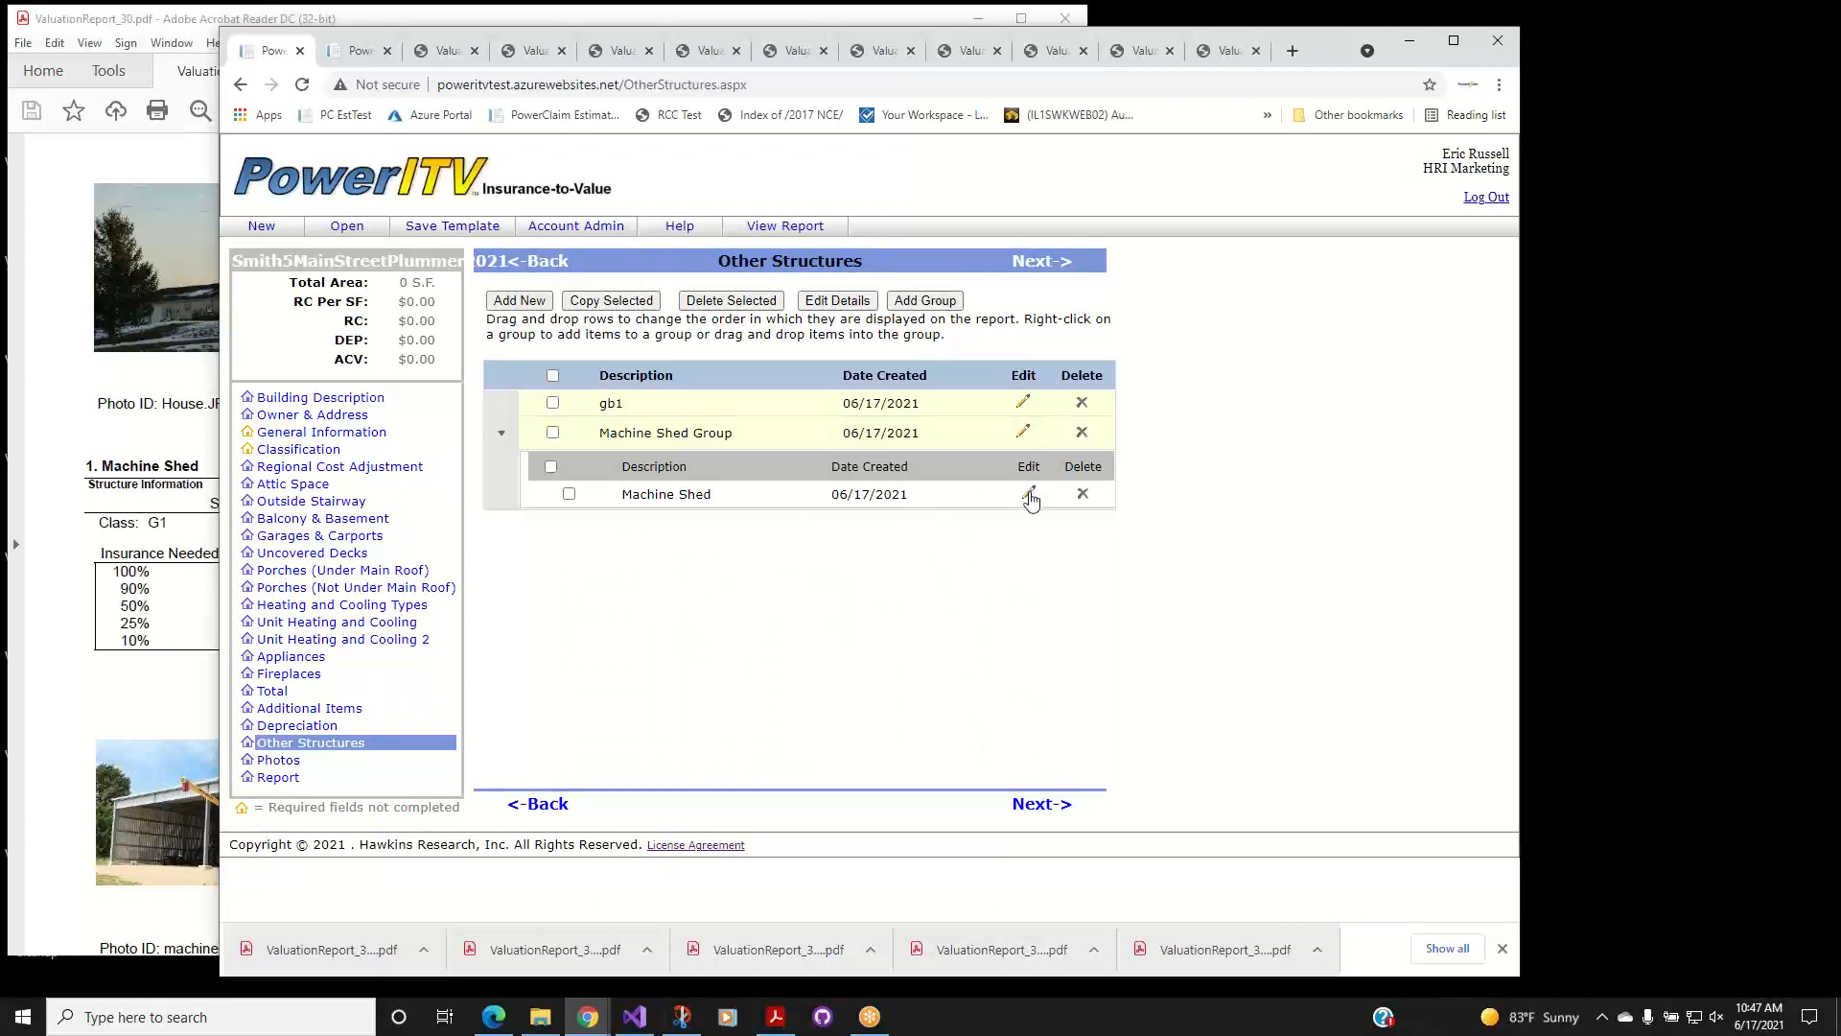
left_click(1030, 494)
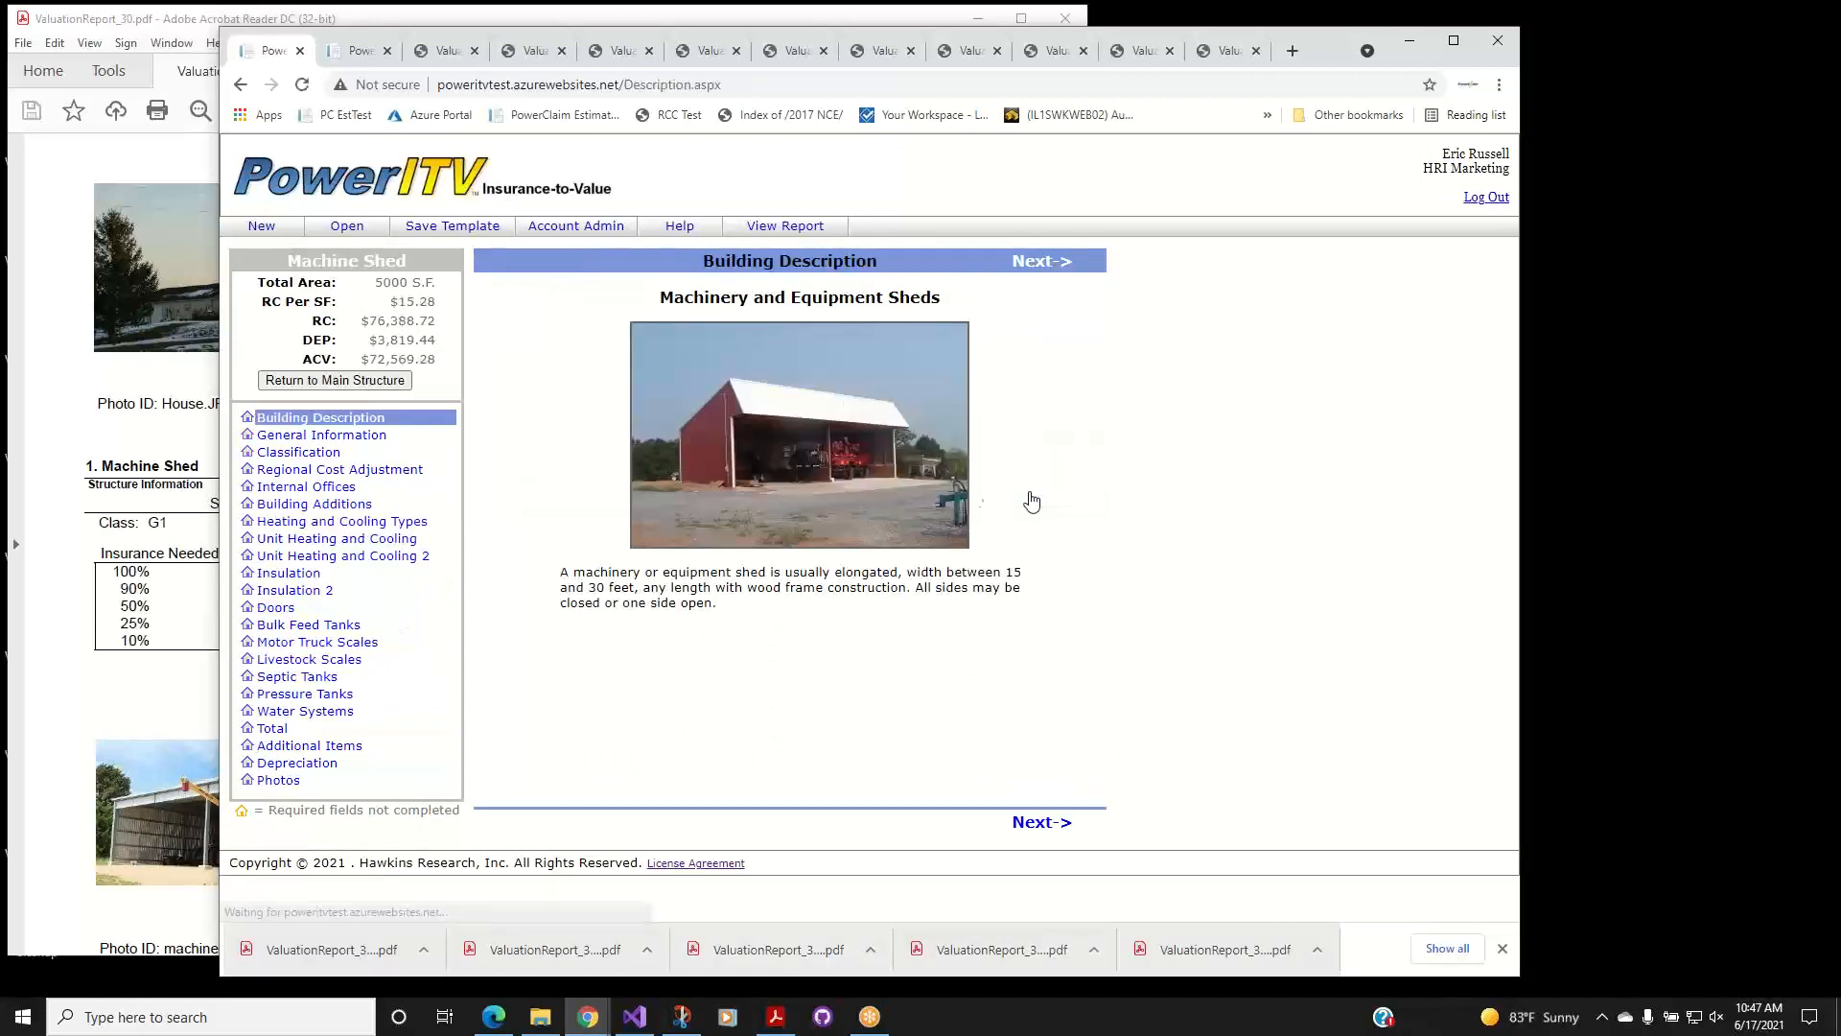
Begin a building addition for the Machine Shed with the description Lean To and the style All sides closed.
left_click(319, 505)
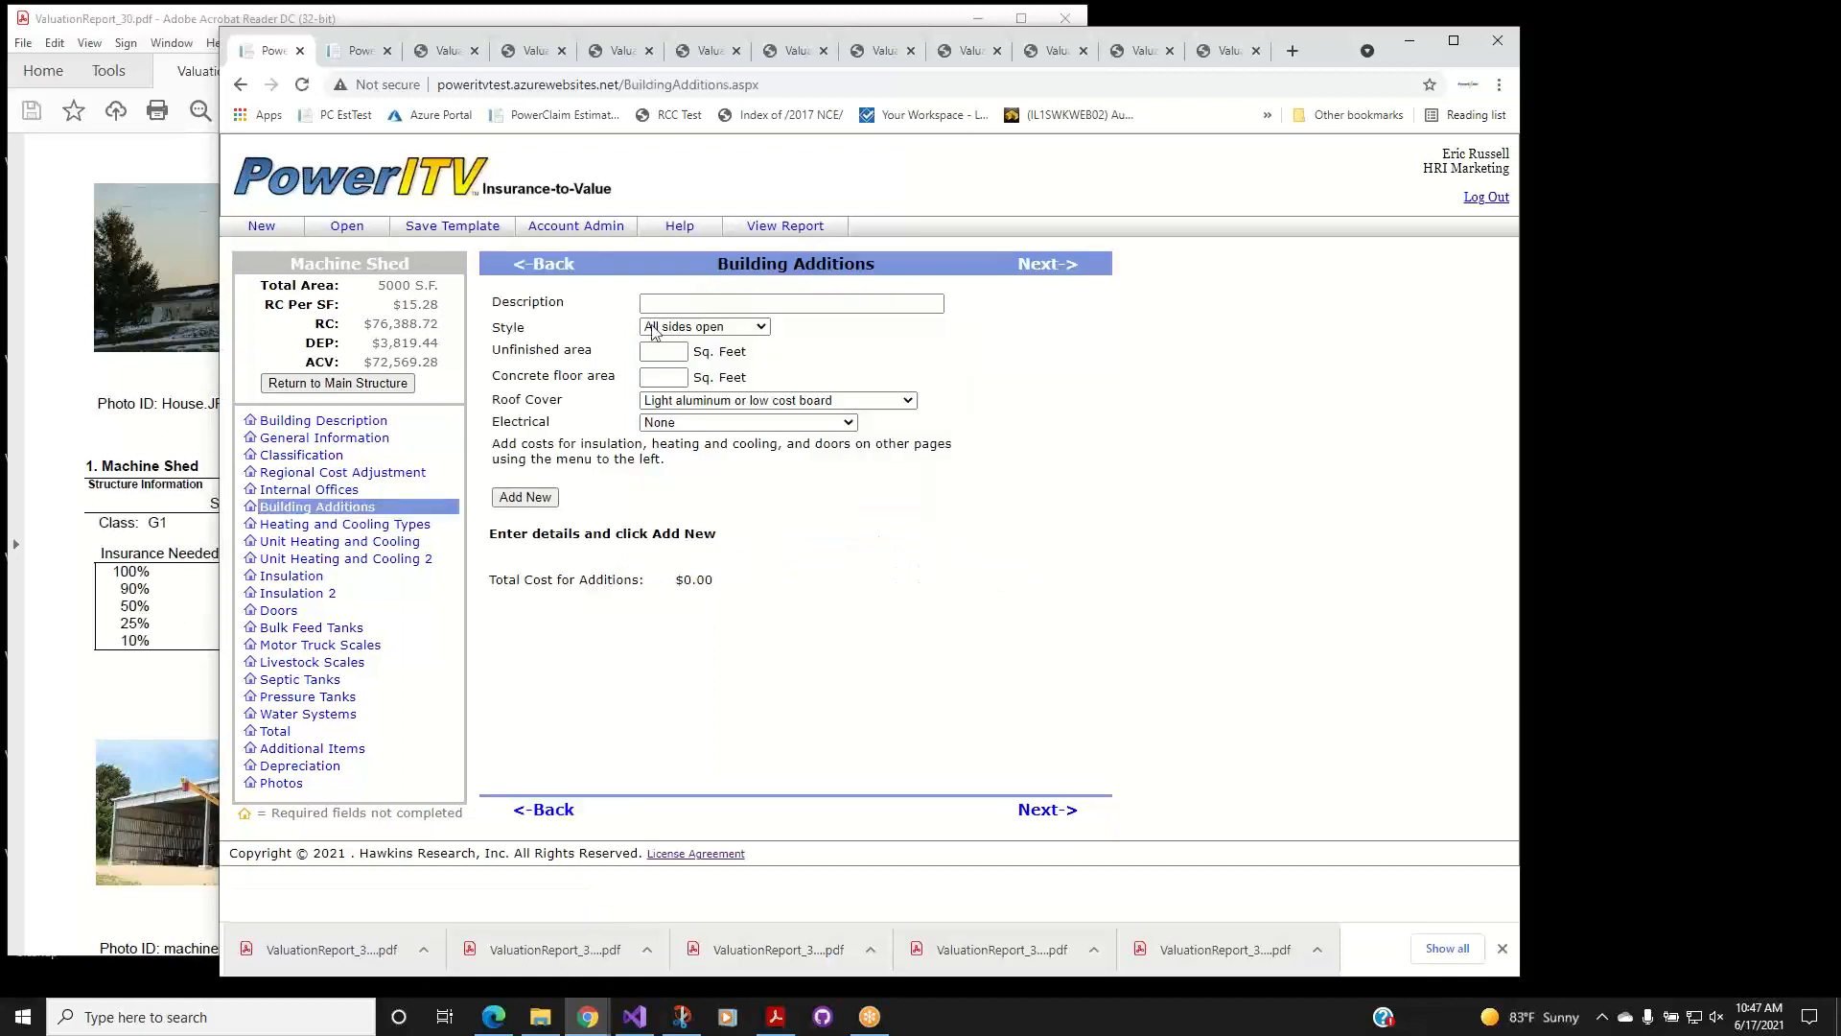
left_click(711, 304)
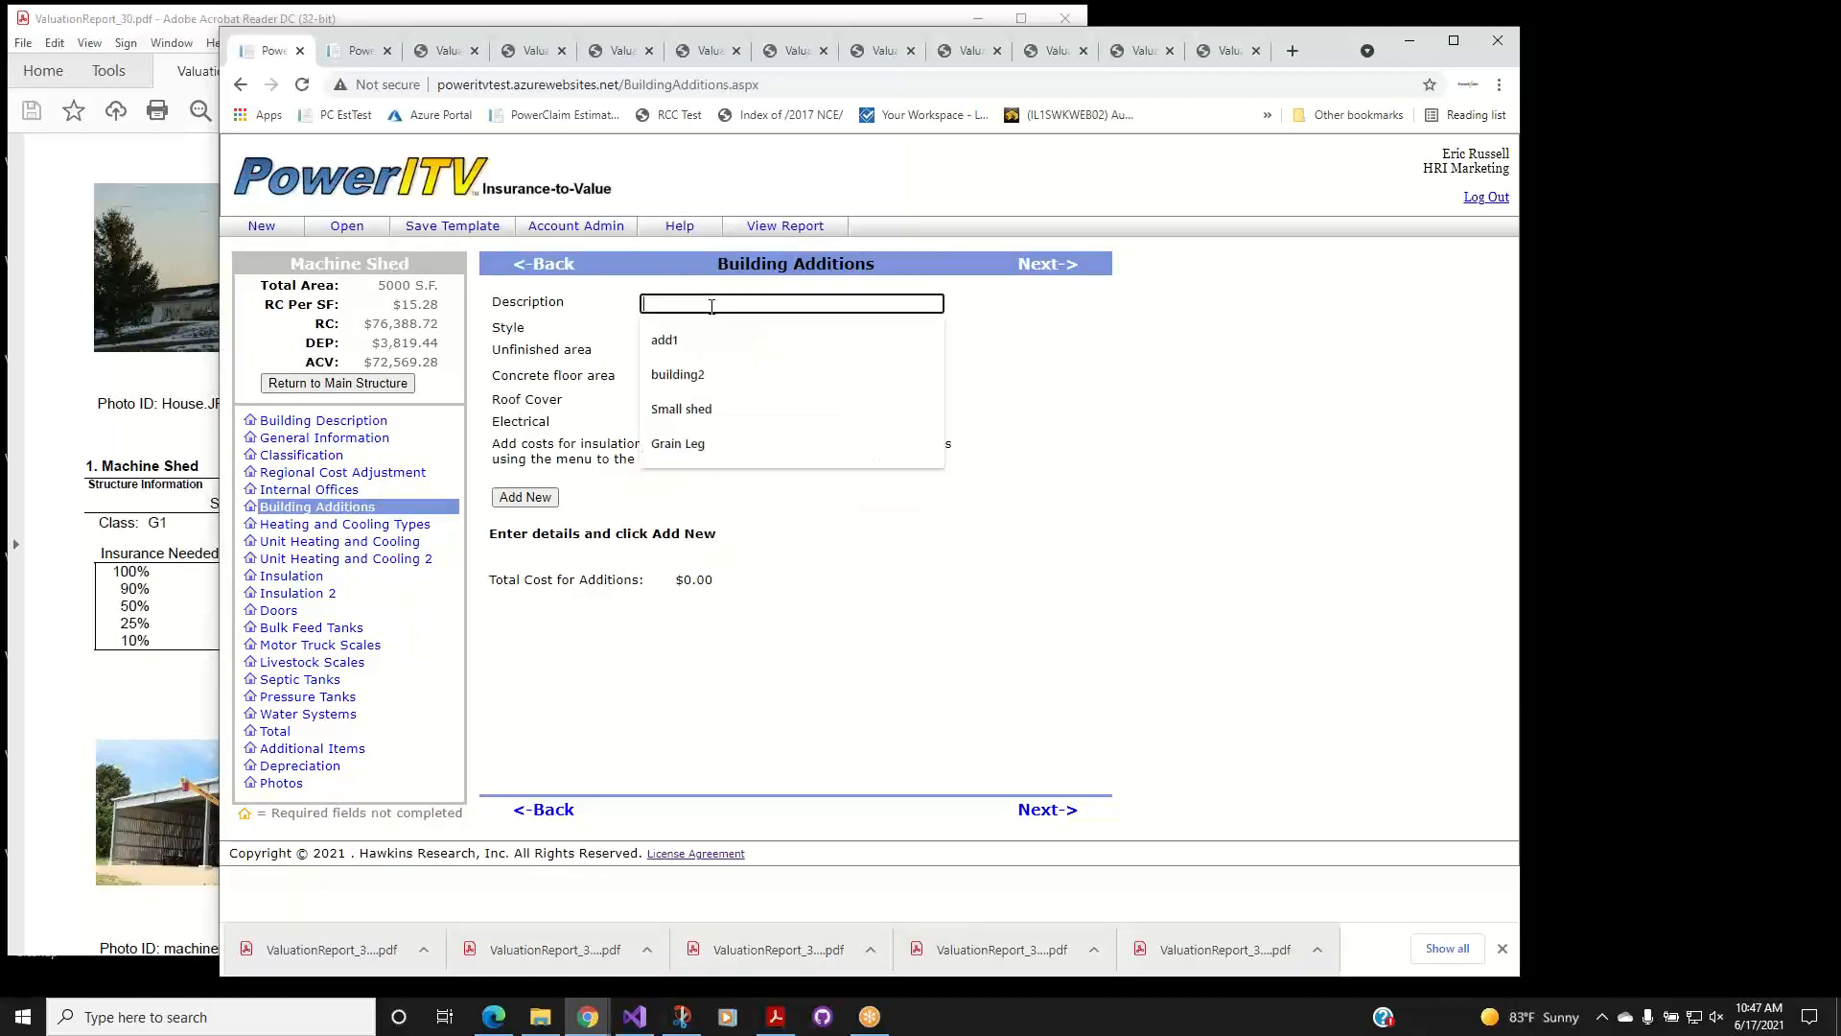
type("Lean To")
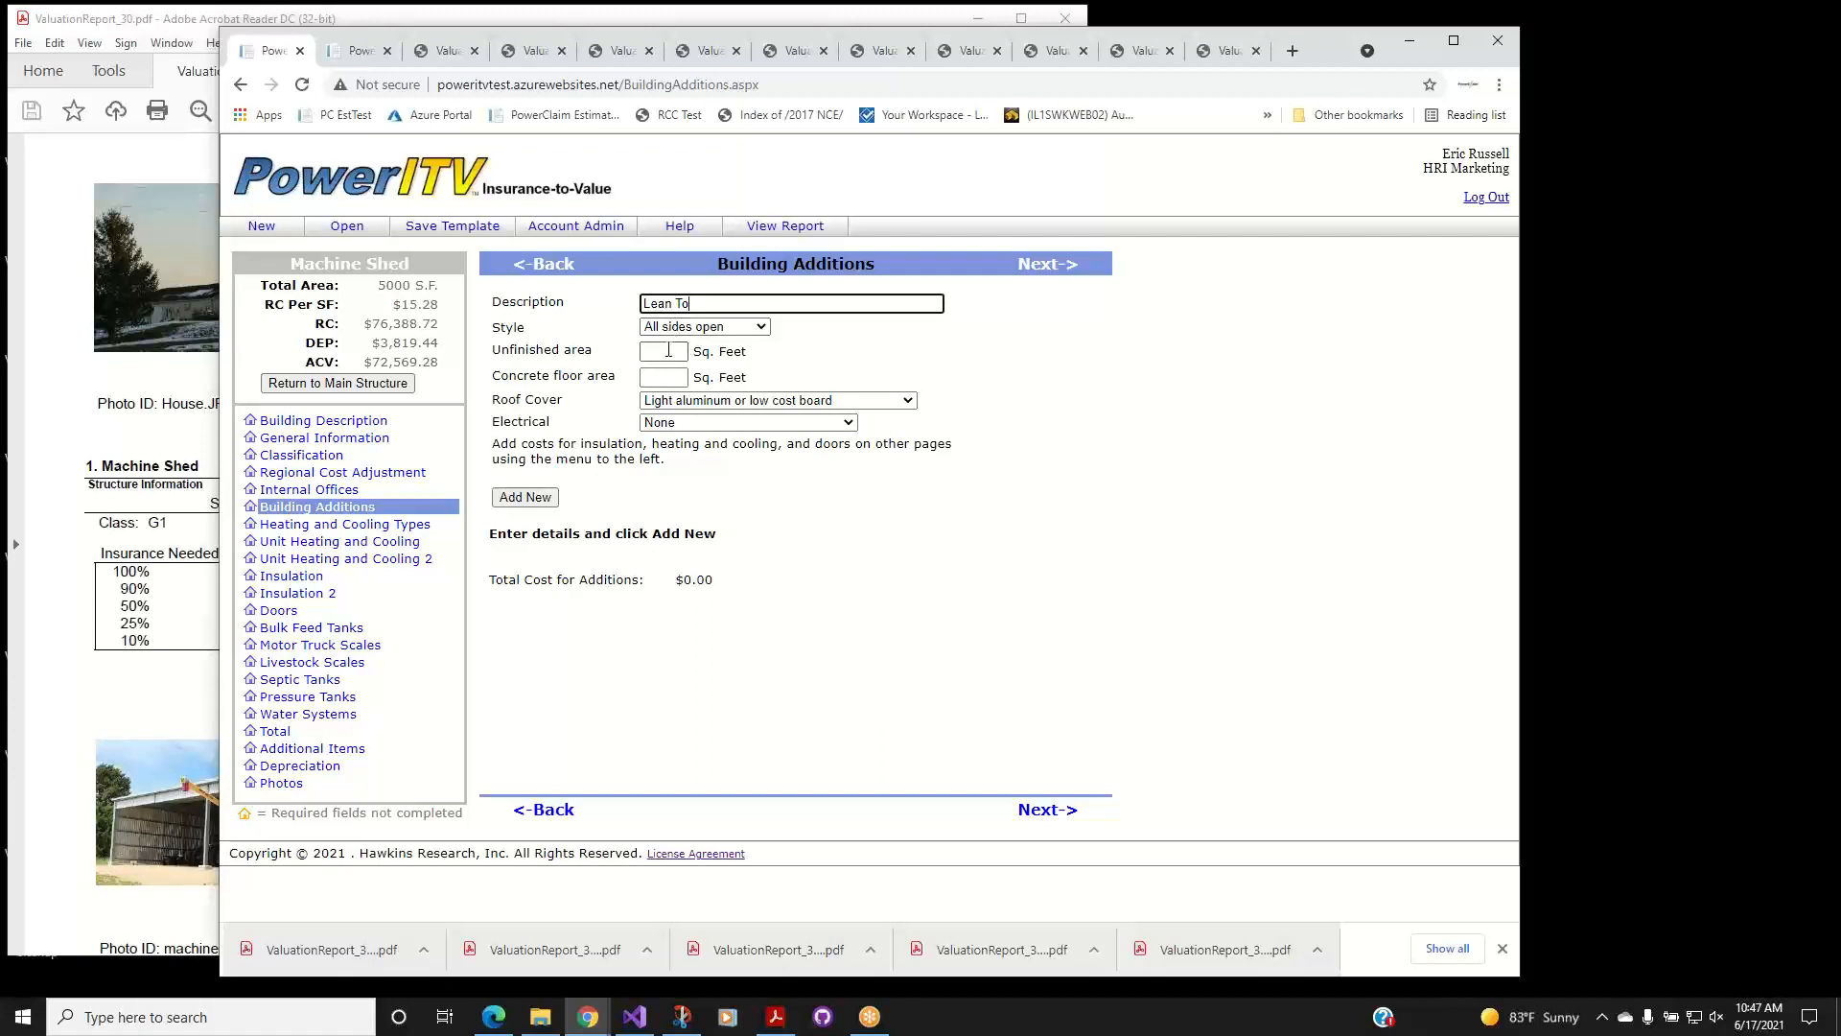
left_click(668, 351)
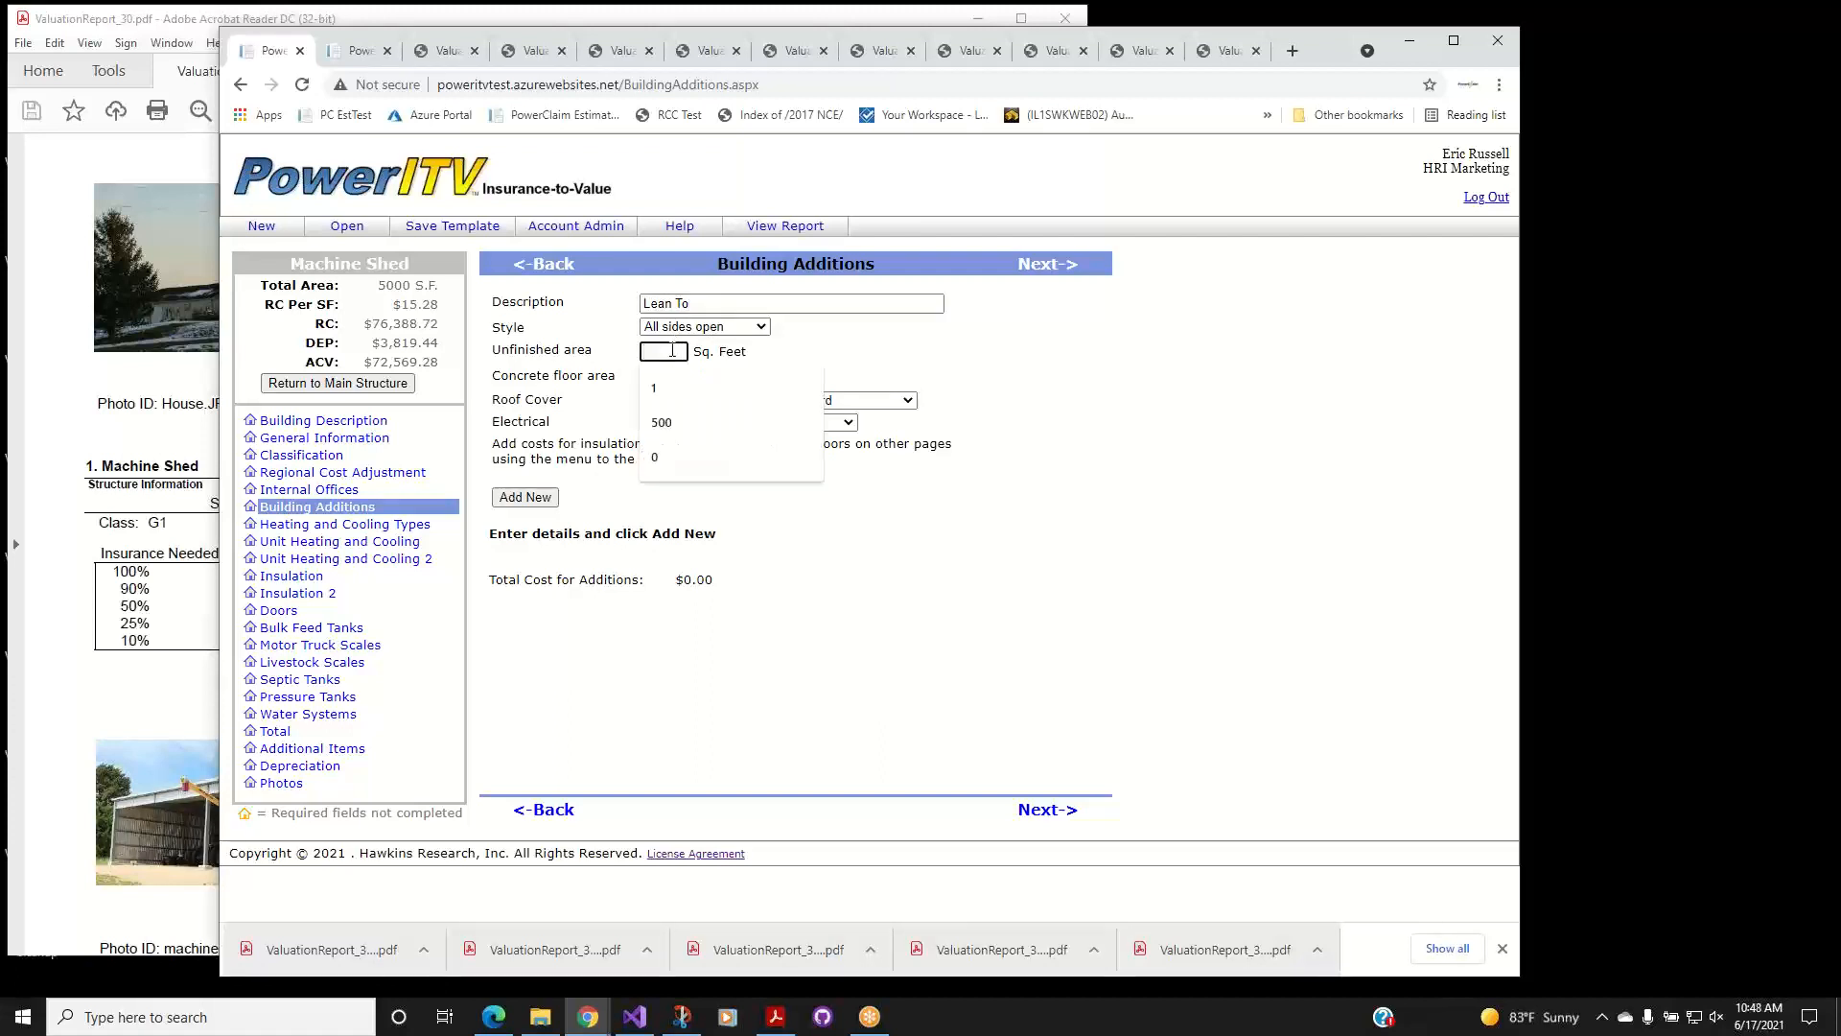
left_click(751, 329)
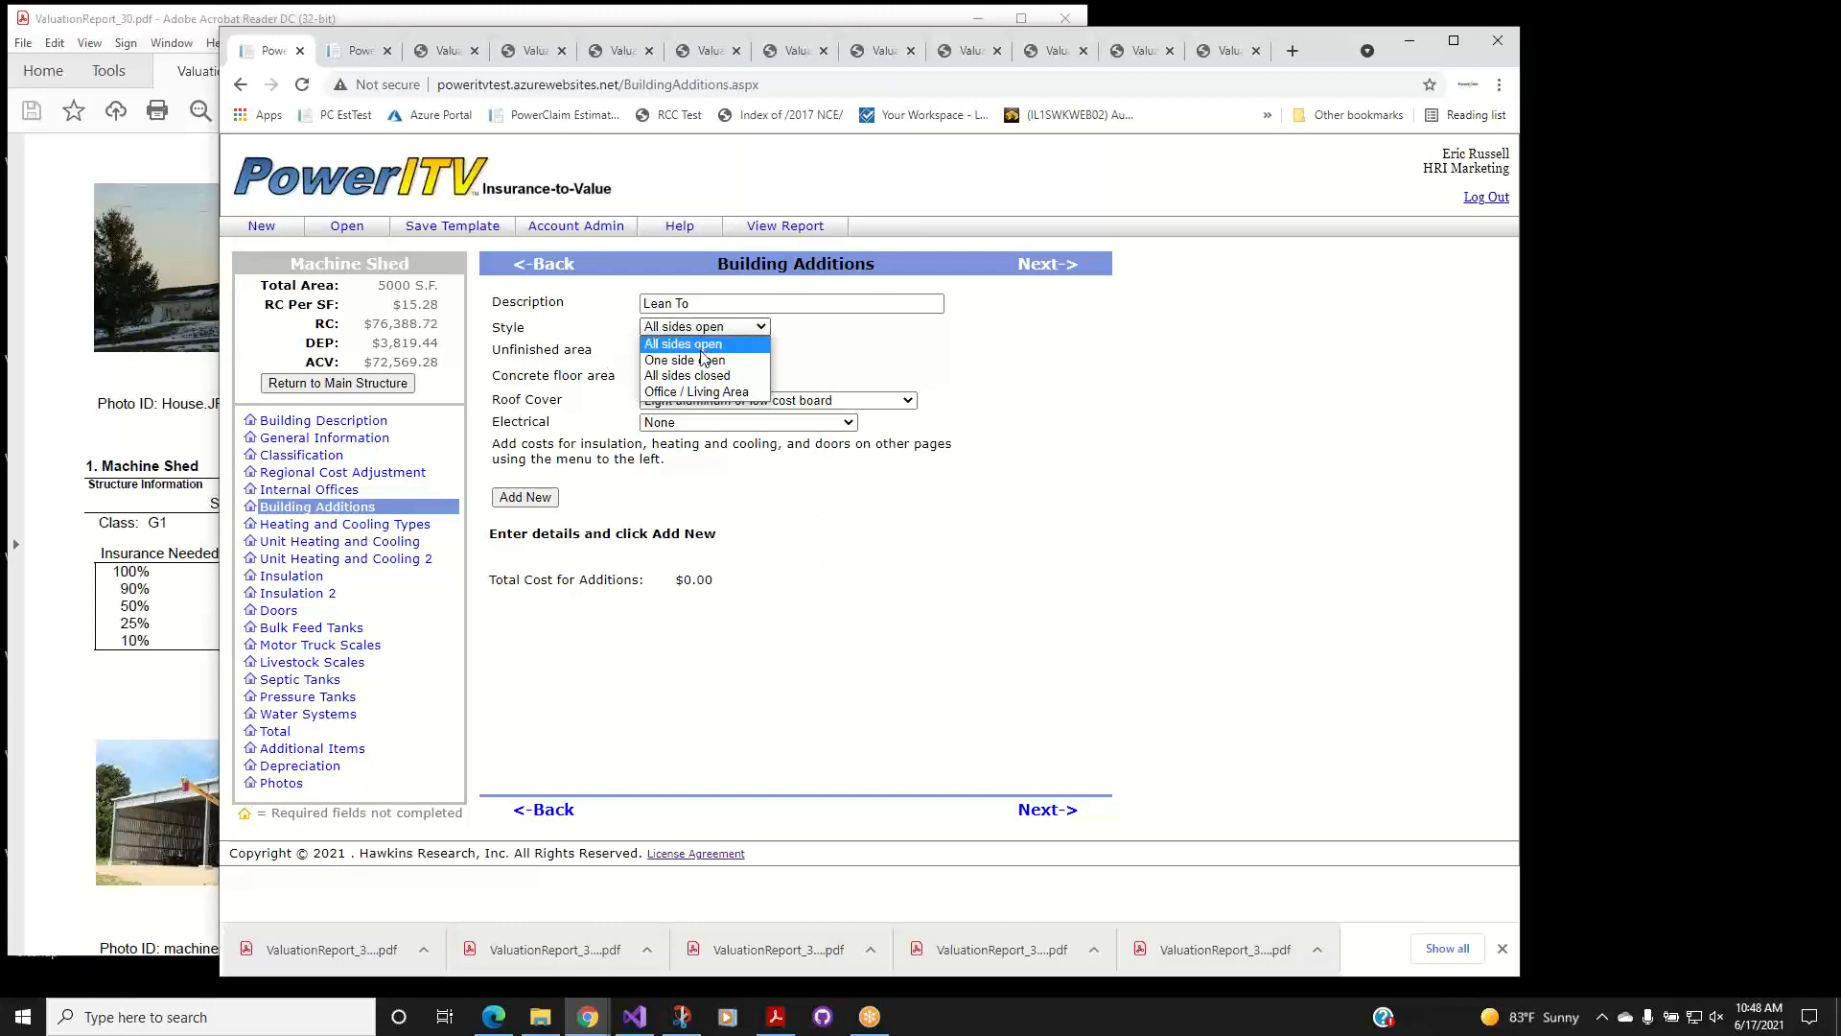
left_click(707, 375)
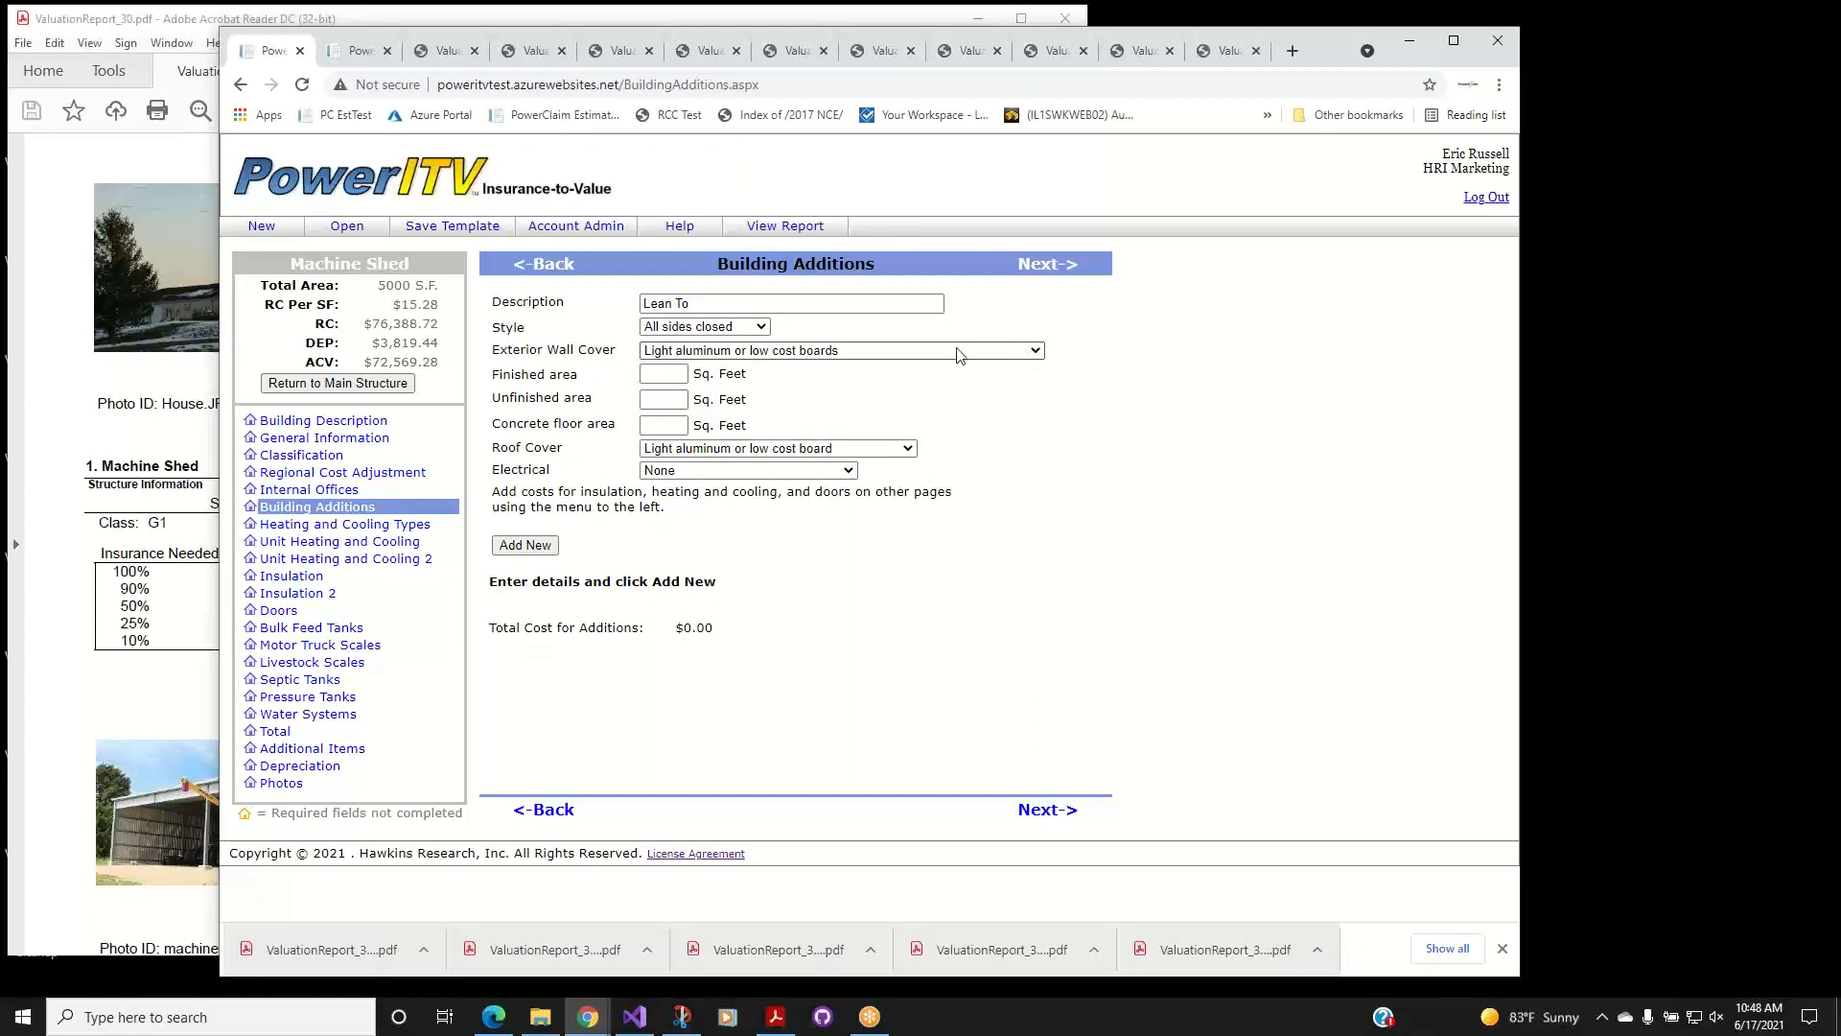
Give the Lean To 500 sq. ft. of finished area and 200 sq. ft. of concrete floor, add it, and refresh the valuation totals.
left_click(661, 372)
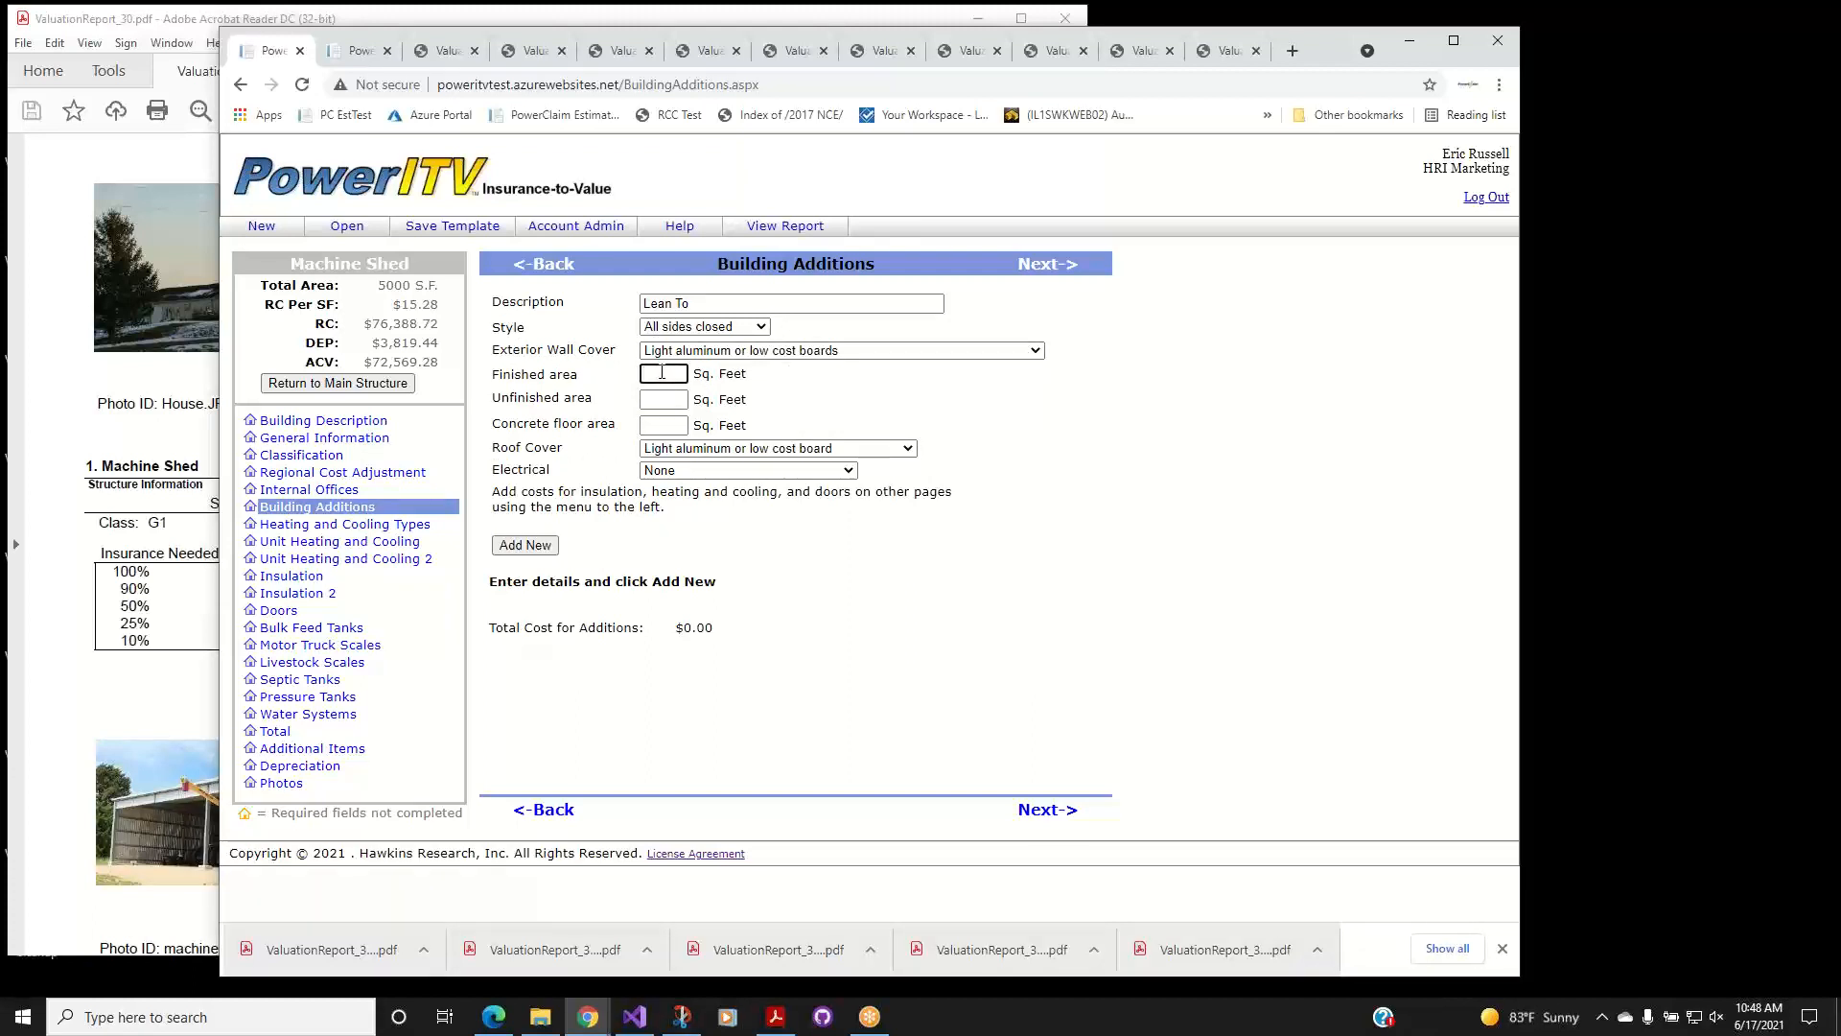
type("500")
left_click(670, 401)
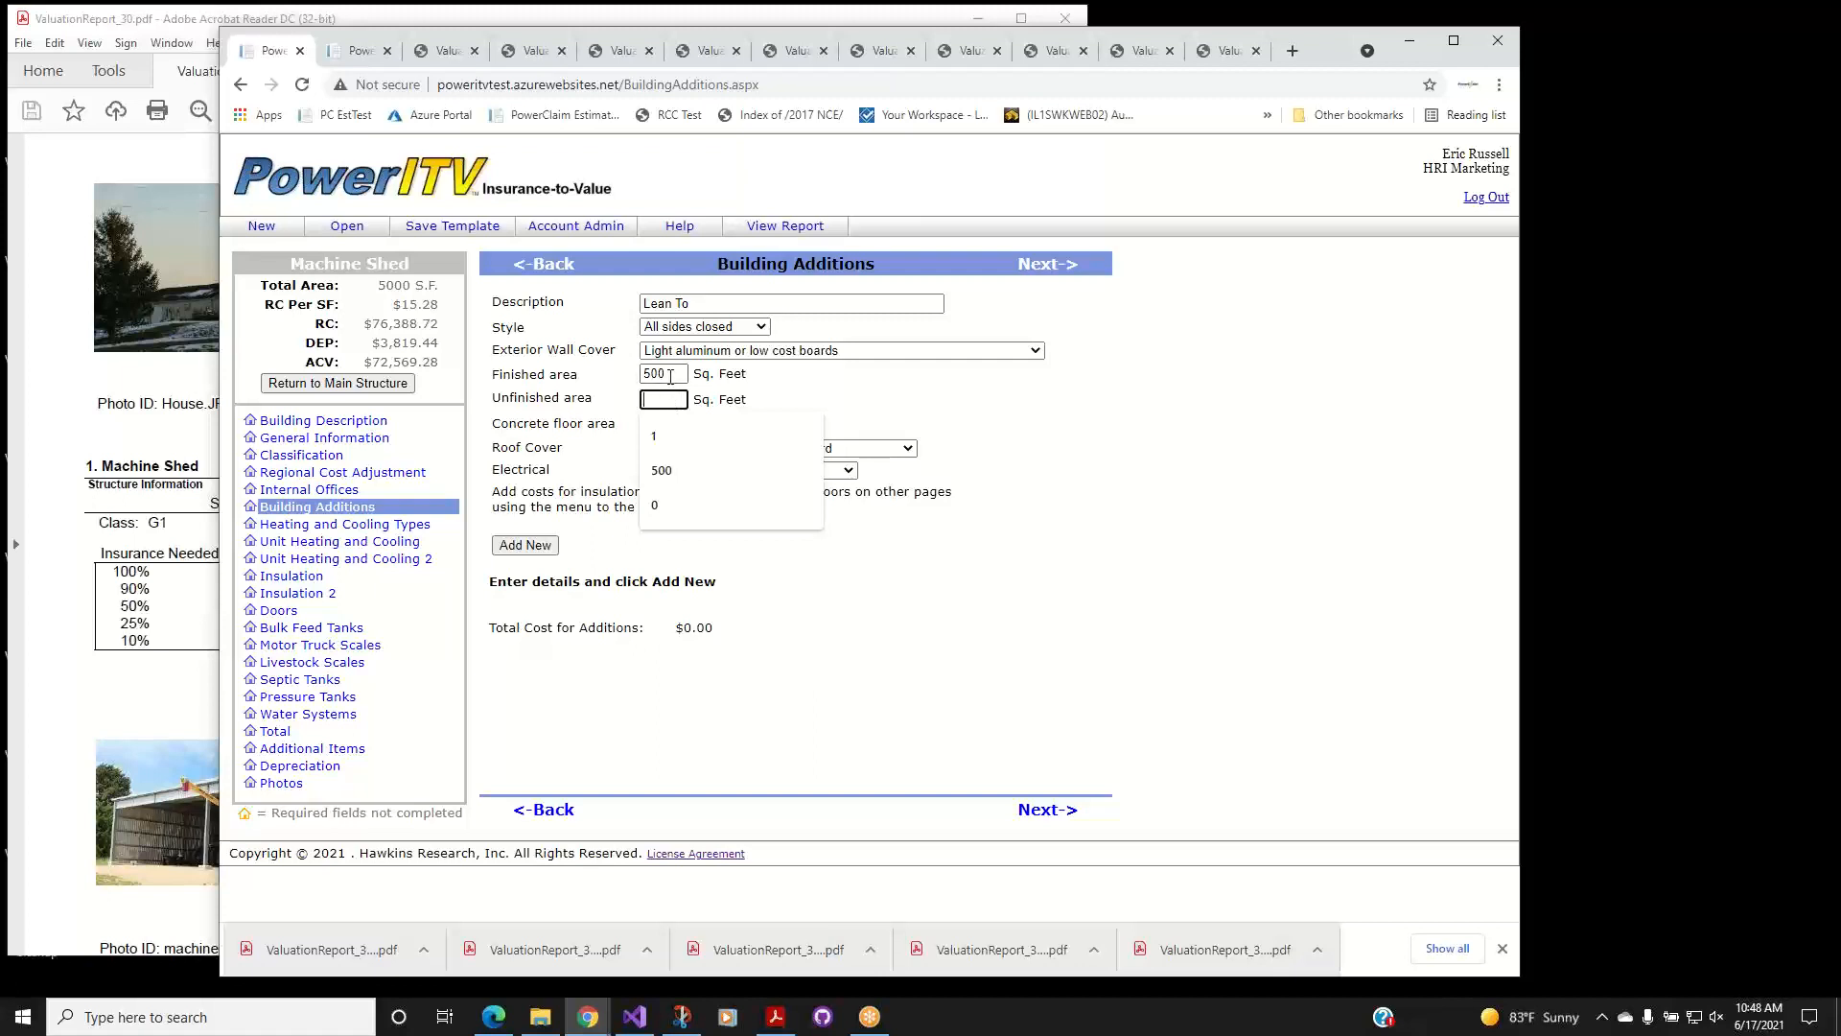
left_click(670, 422)
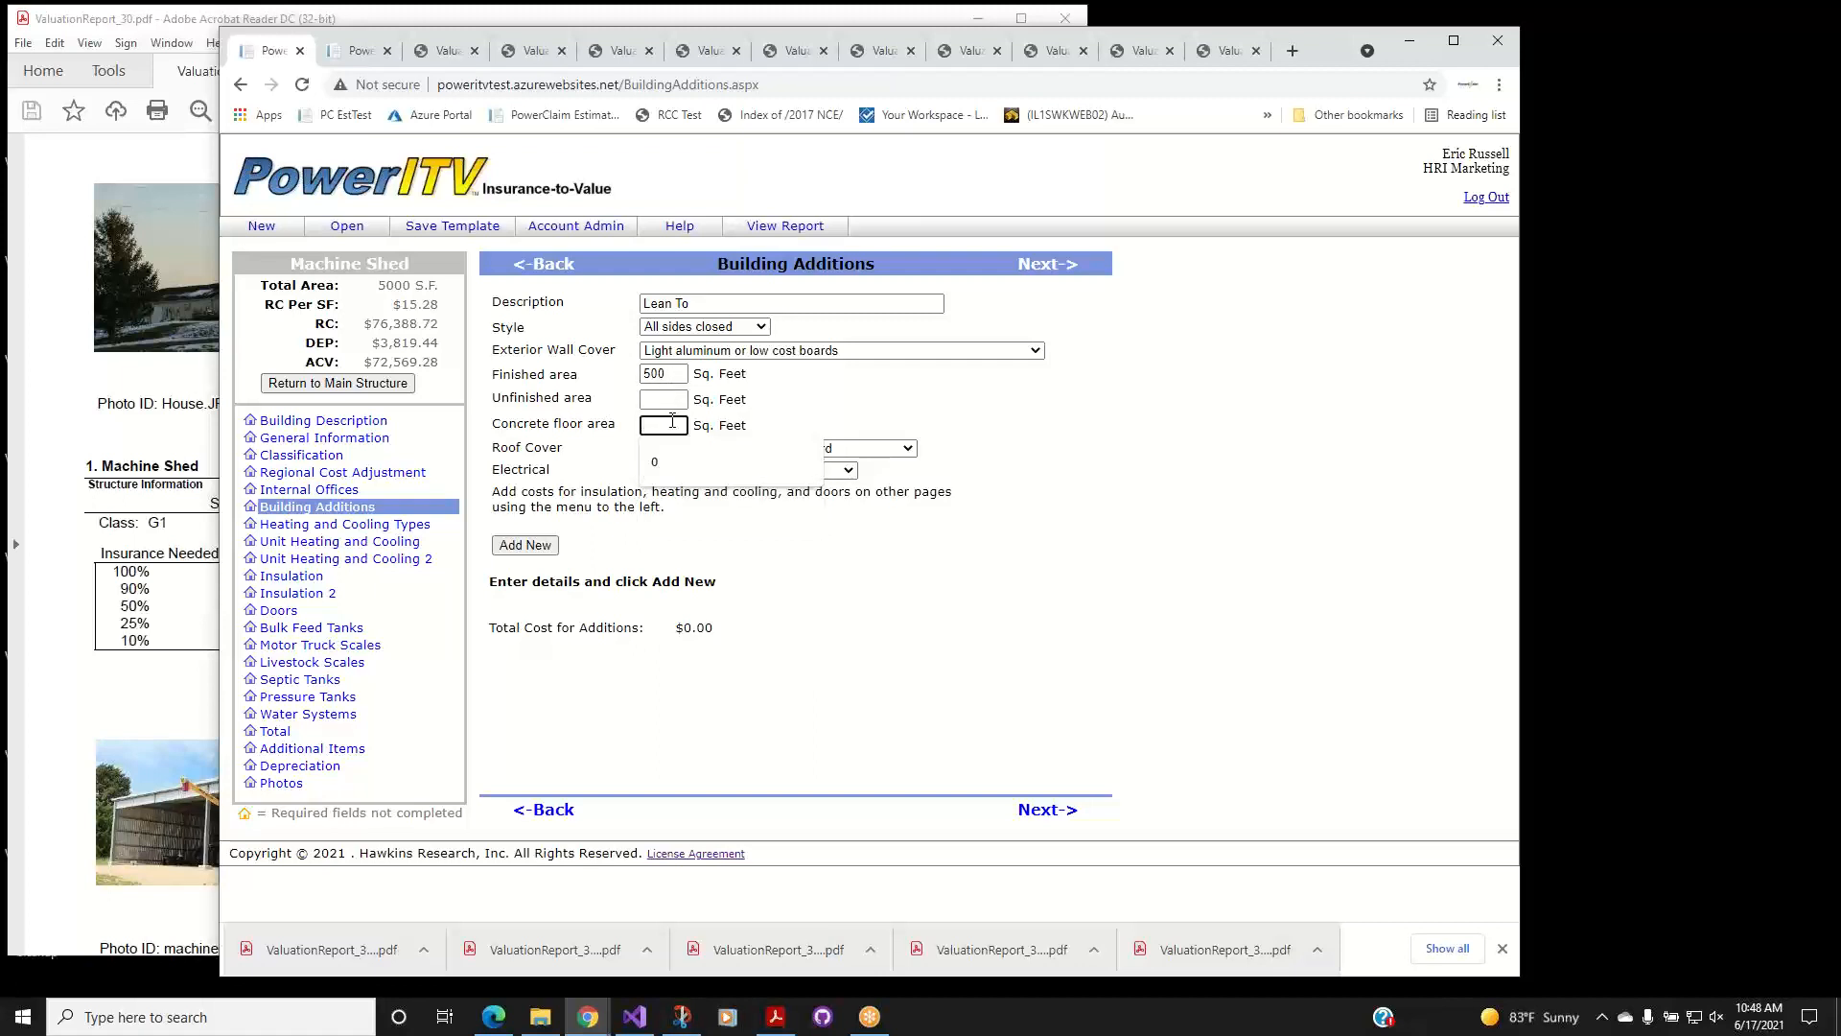
type("200")
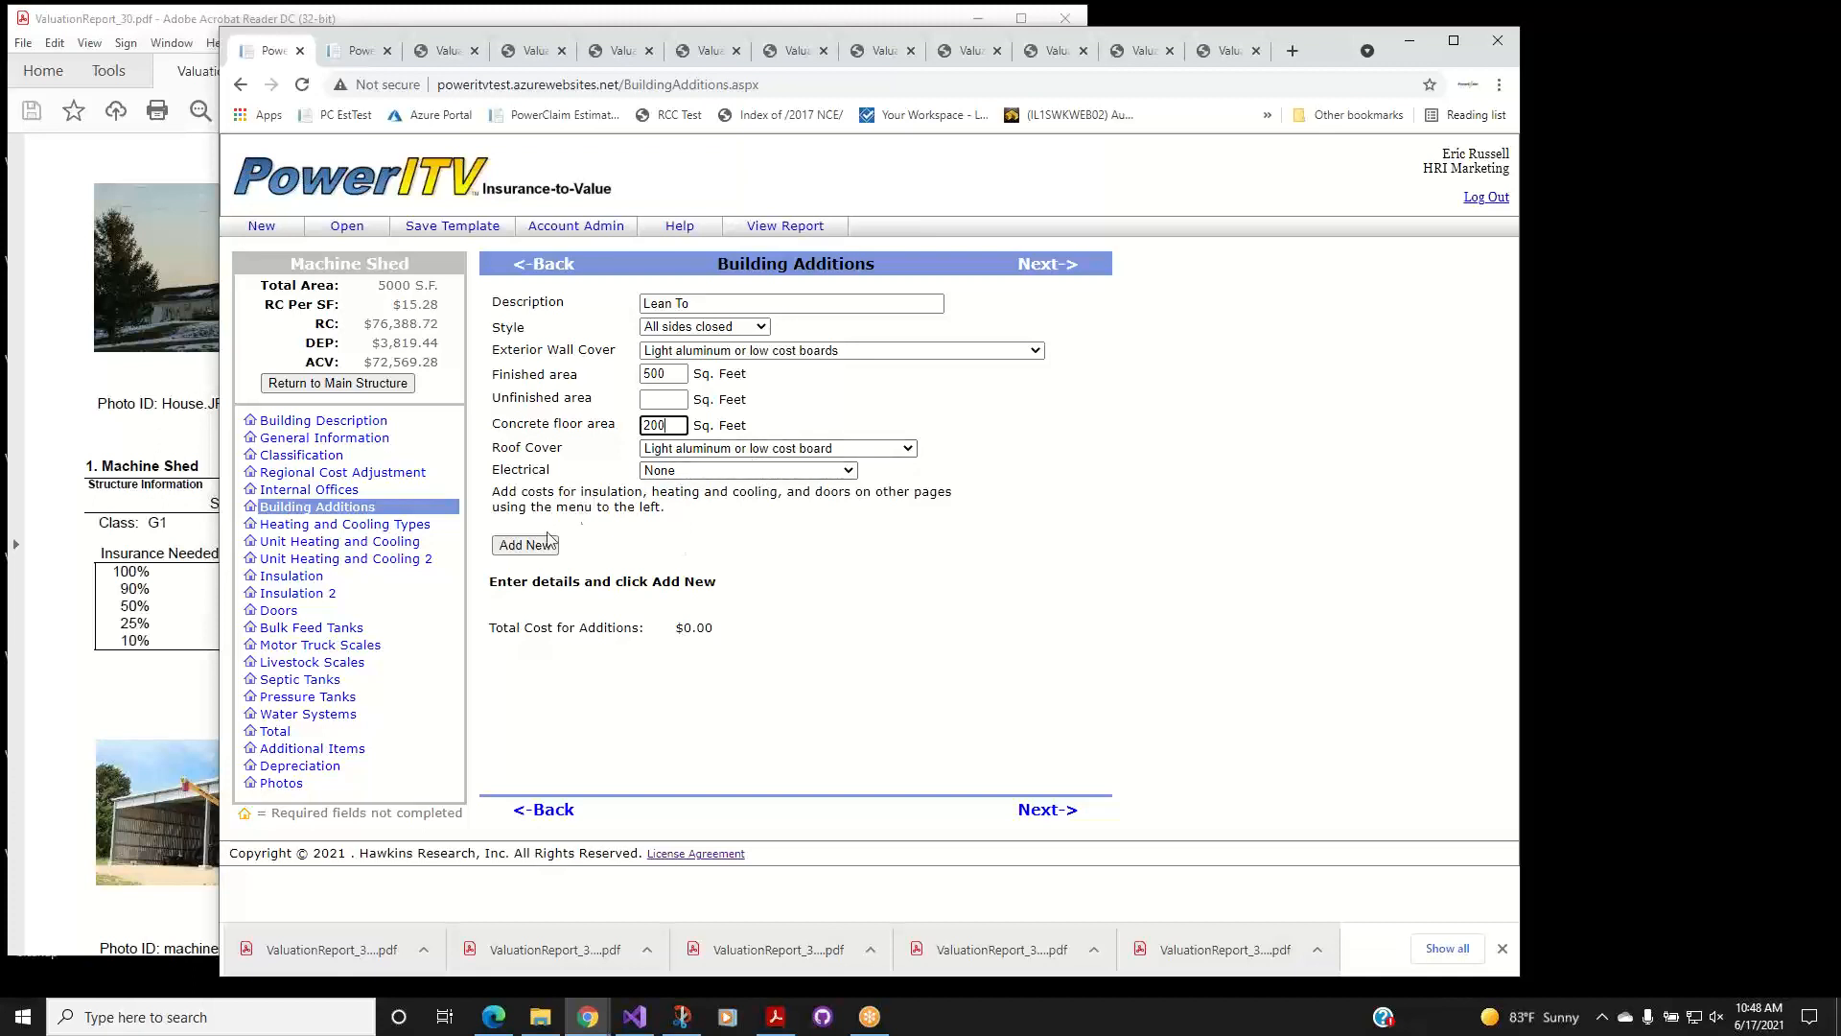
left_click(804, 449)
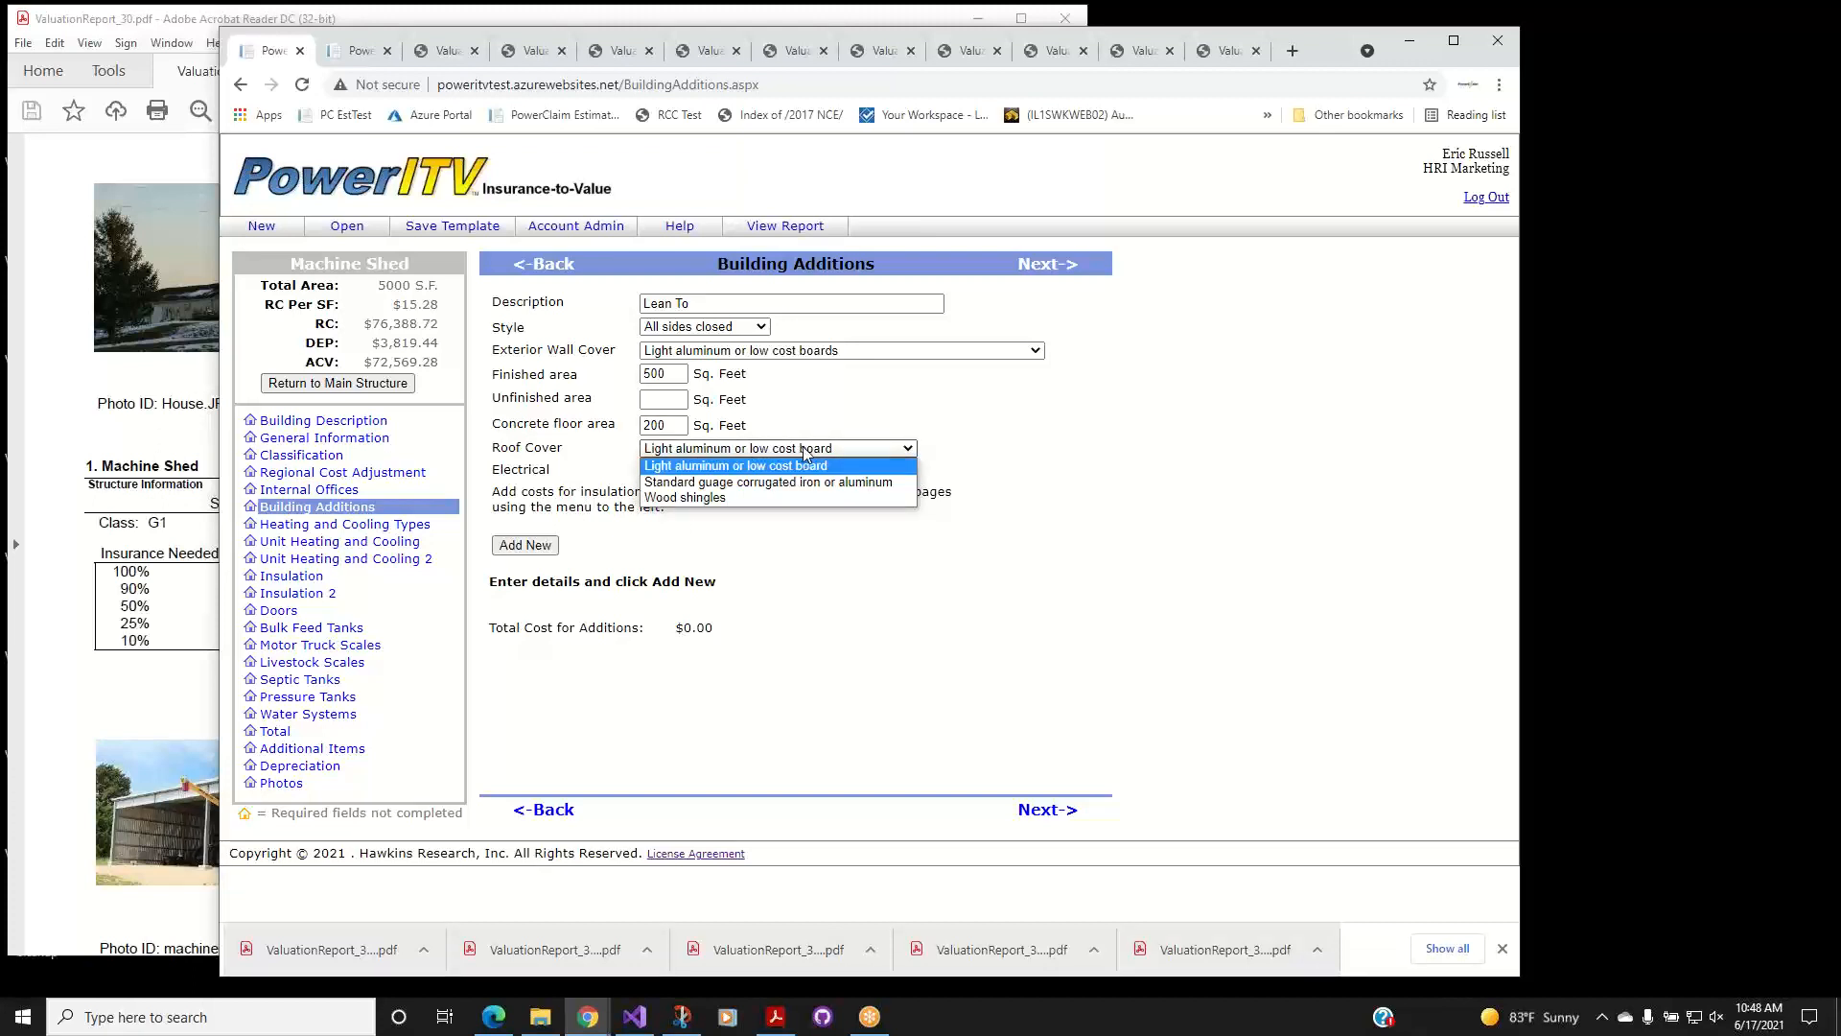
left_click(802, 448)
left_click(738, 472)
left_click(735, 470)
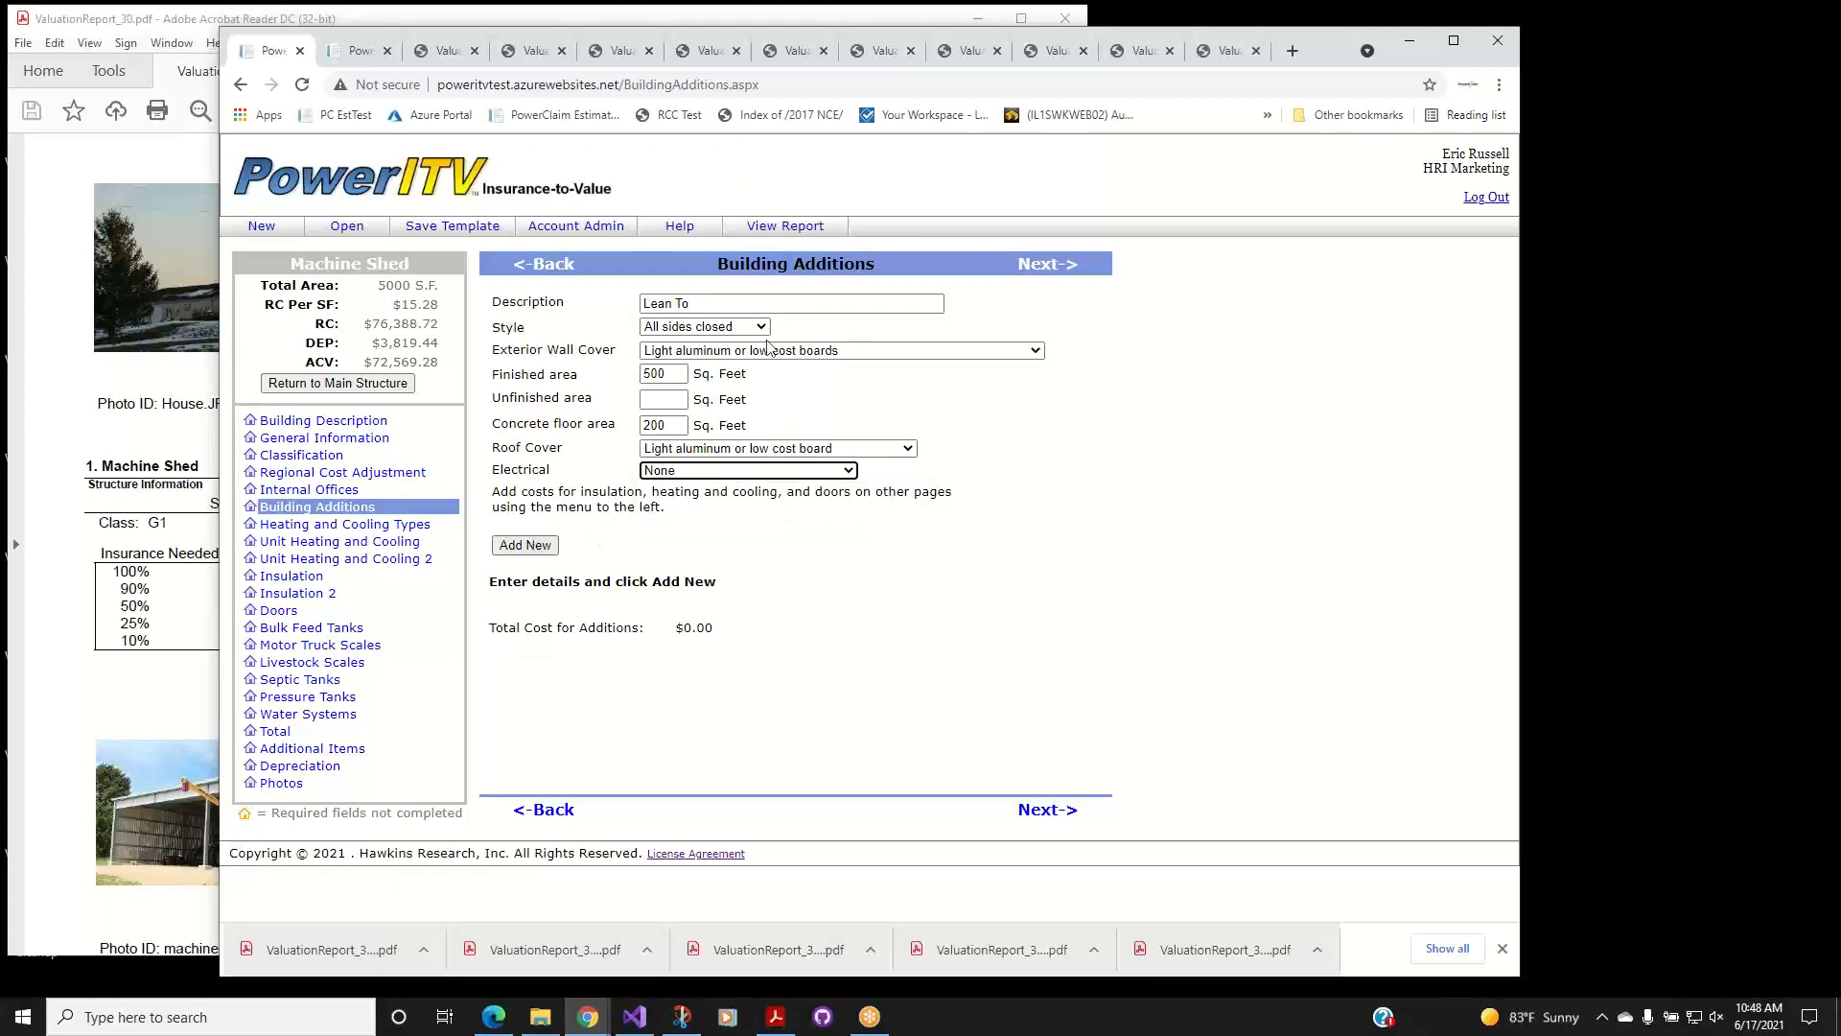
left_click(527, 549)
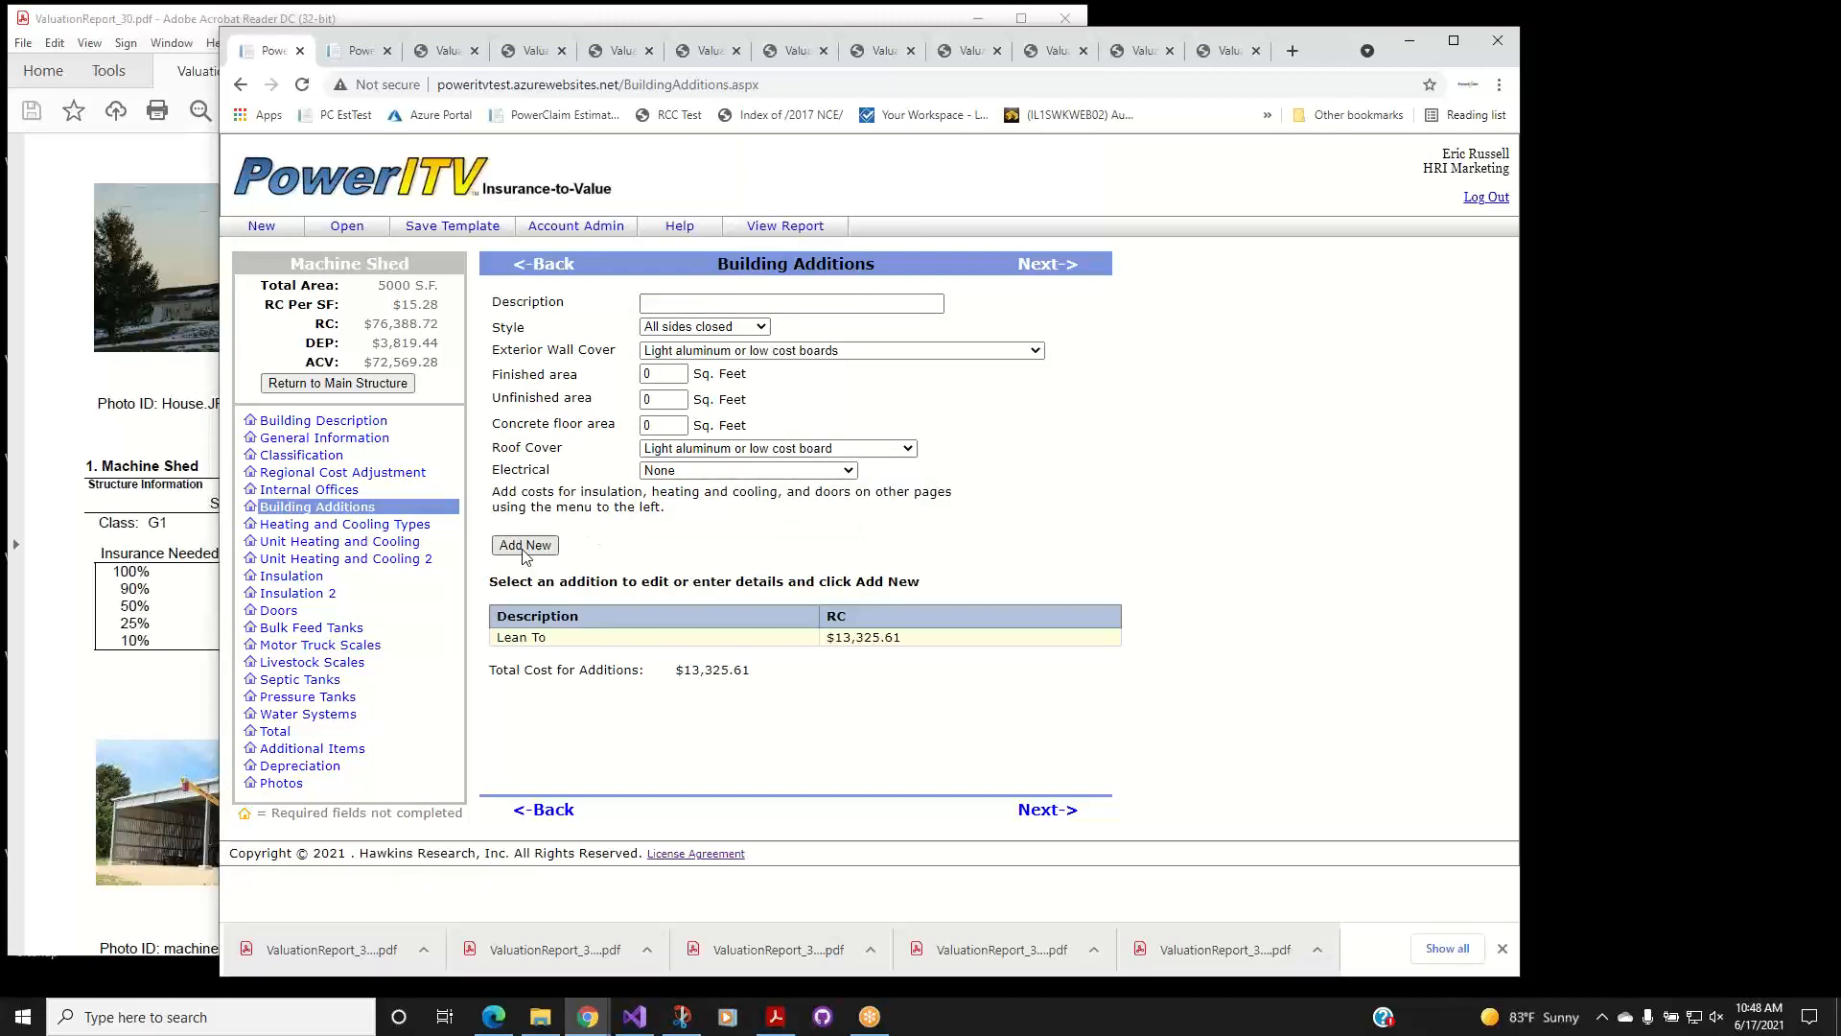
left_click(354, 515)
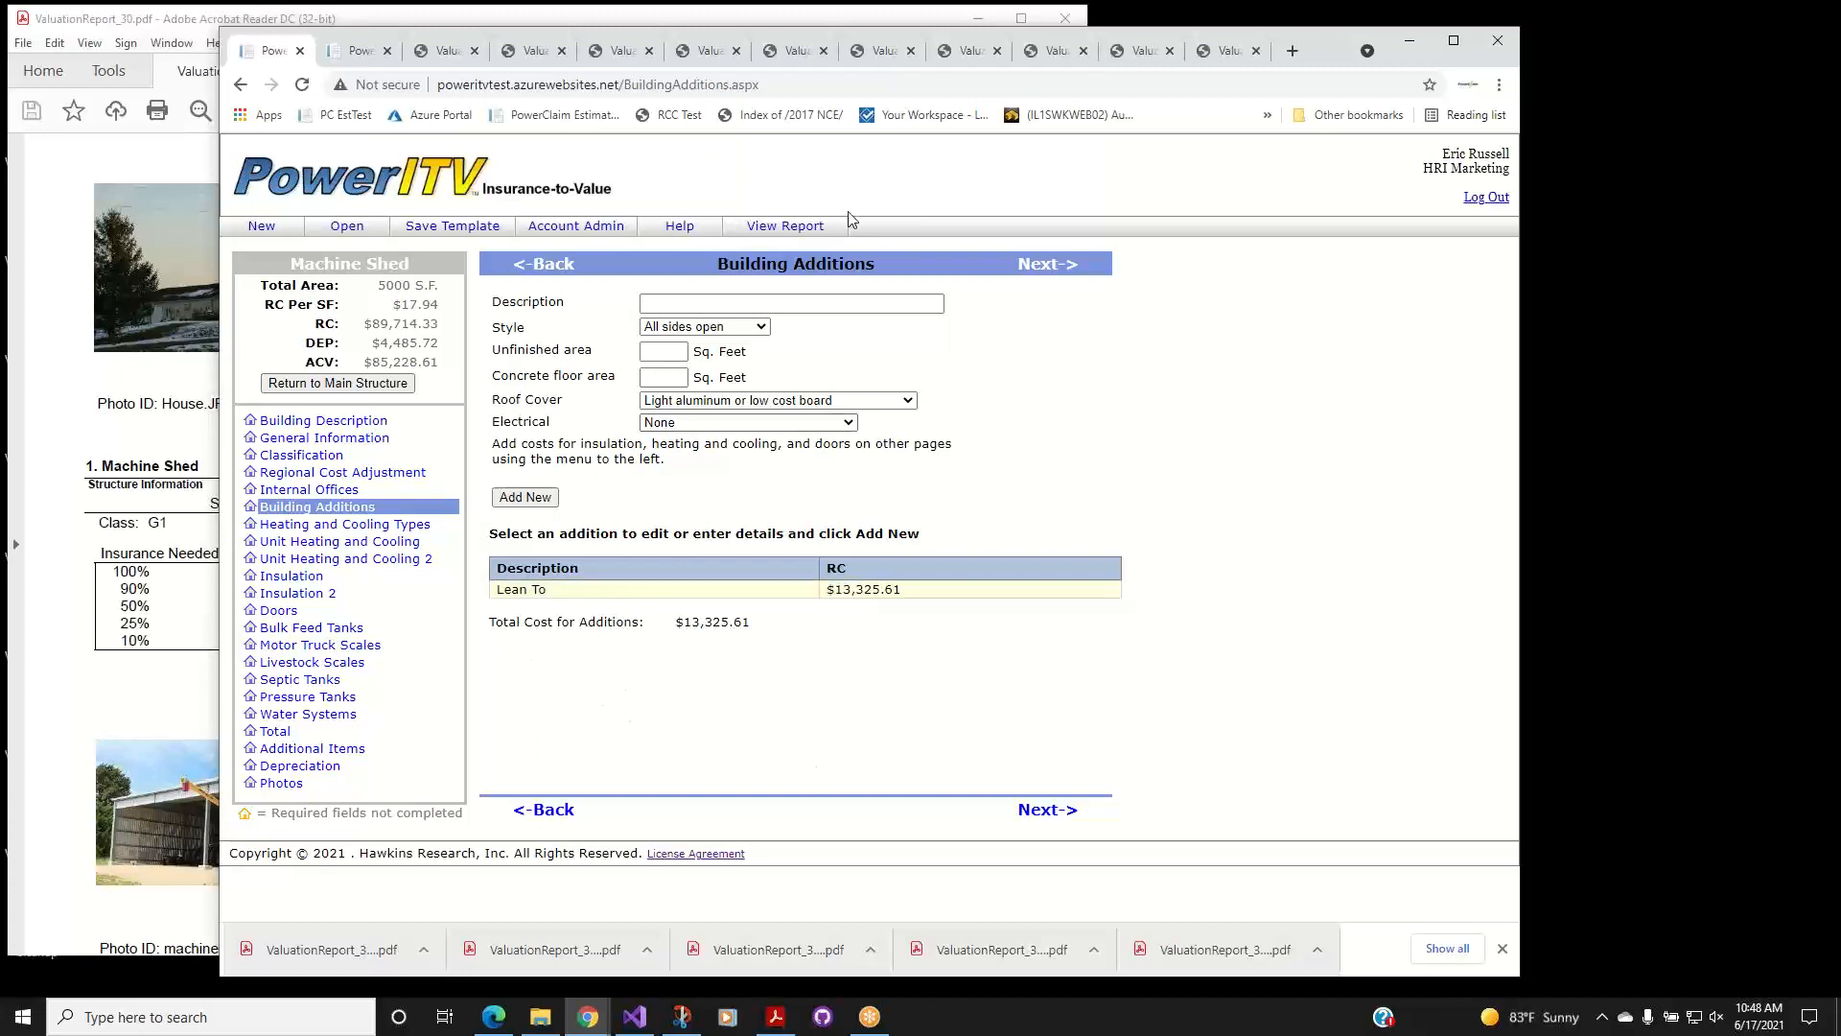
Generate the valuation's PDF report and check the Lean To entry among the Machine Shed's additional costs.
left_click(801, 231)
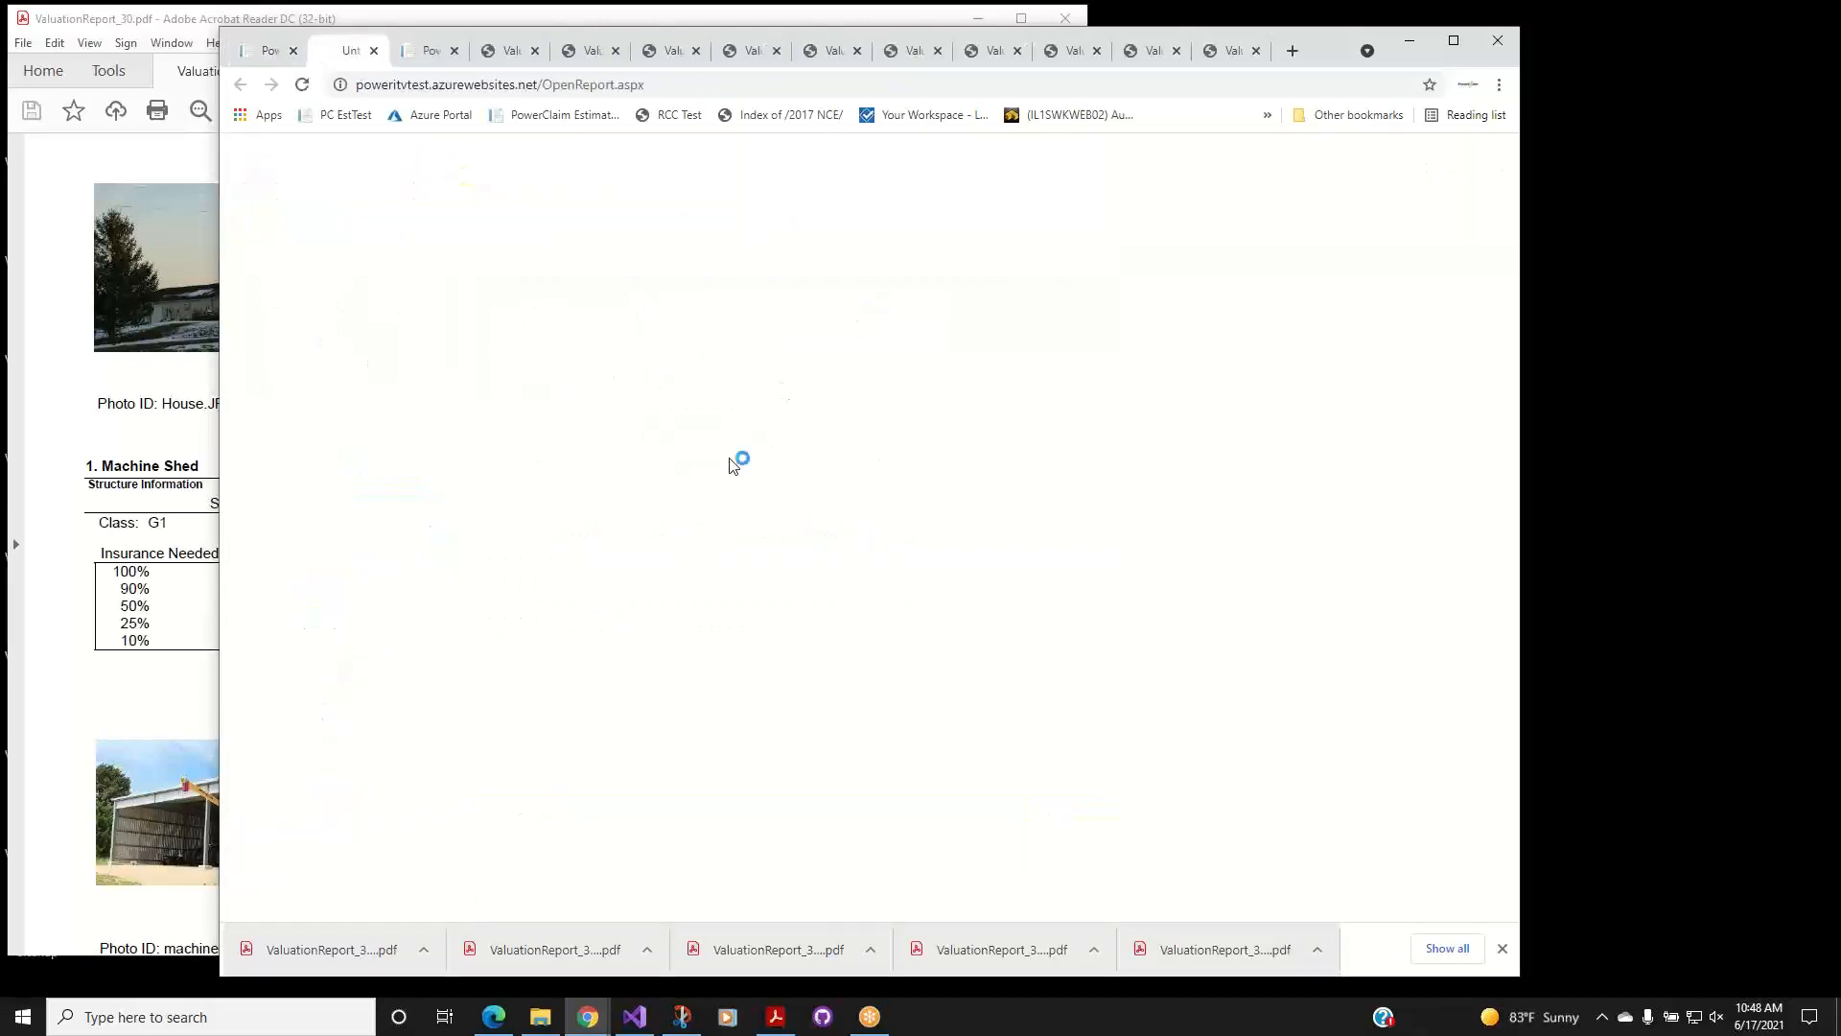
left_click(974, 508)
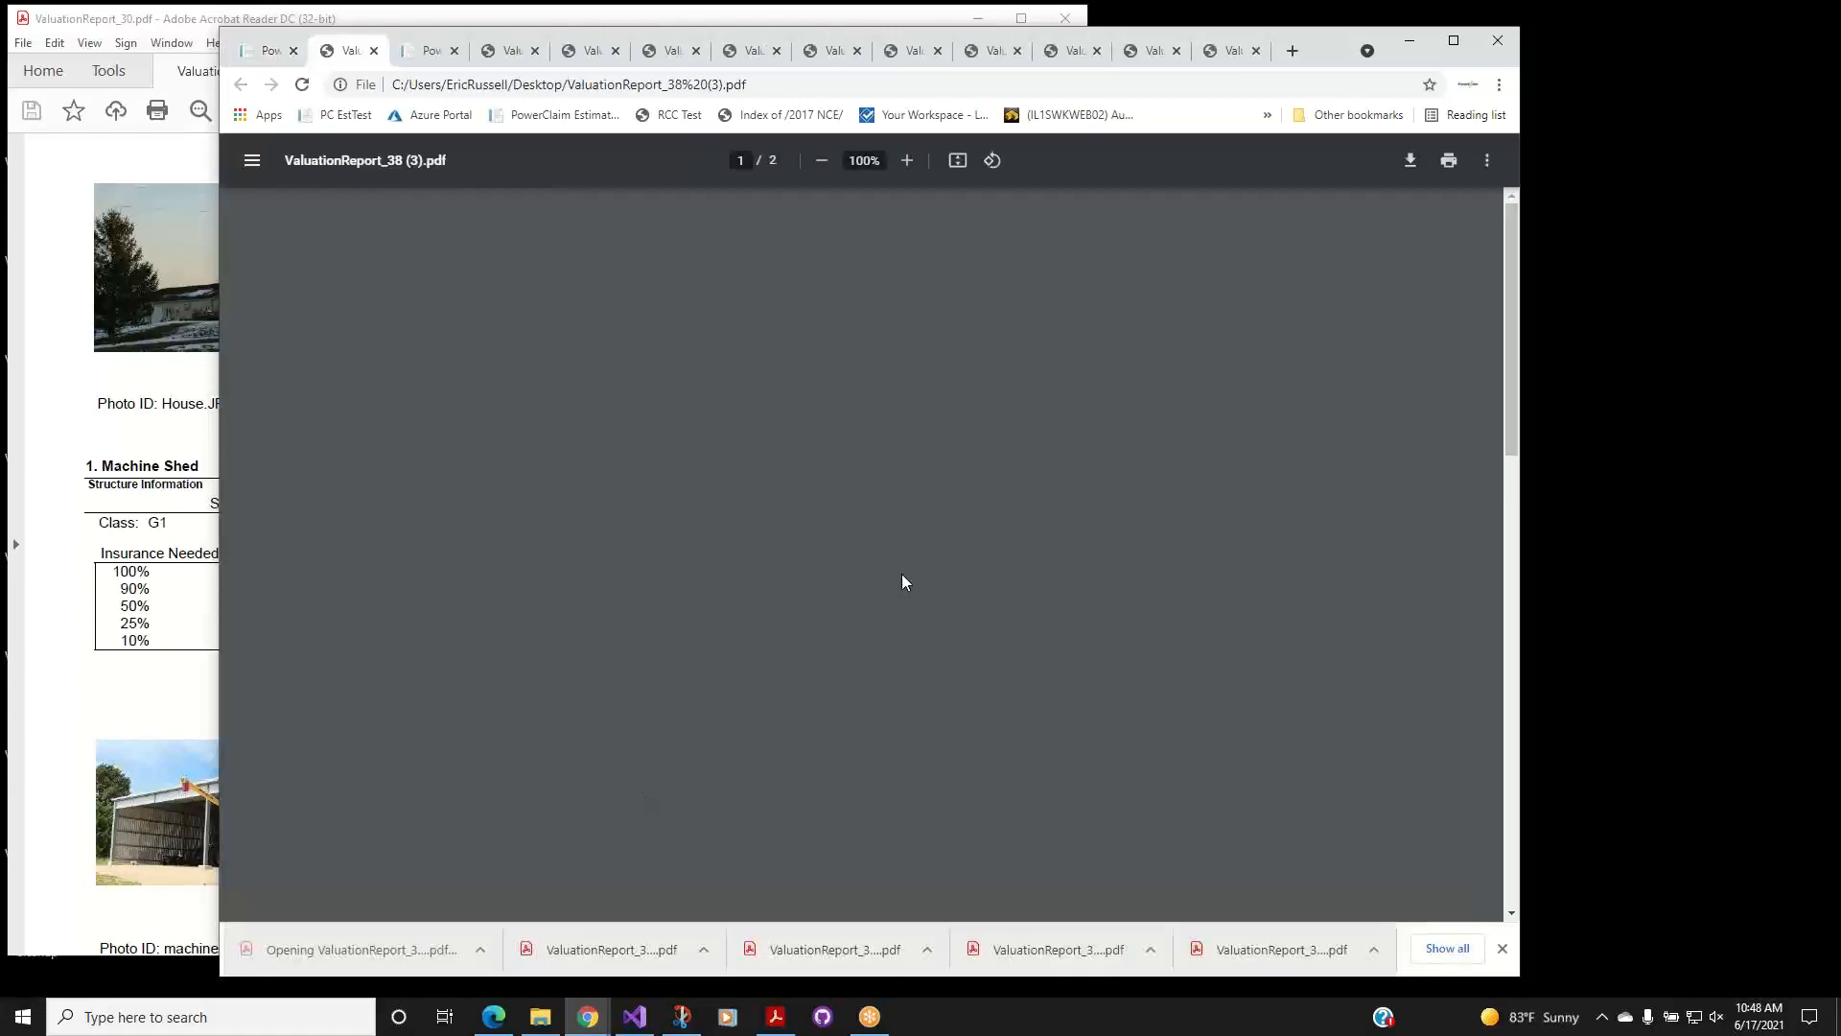
scroll(955, 577, "down", 2)
scroll(954, 577, "down", 1)
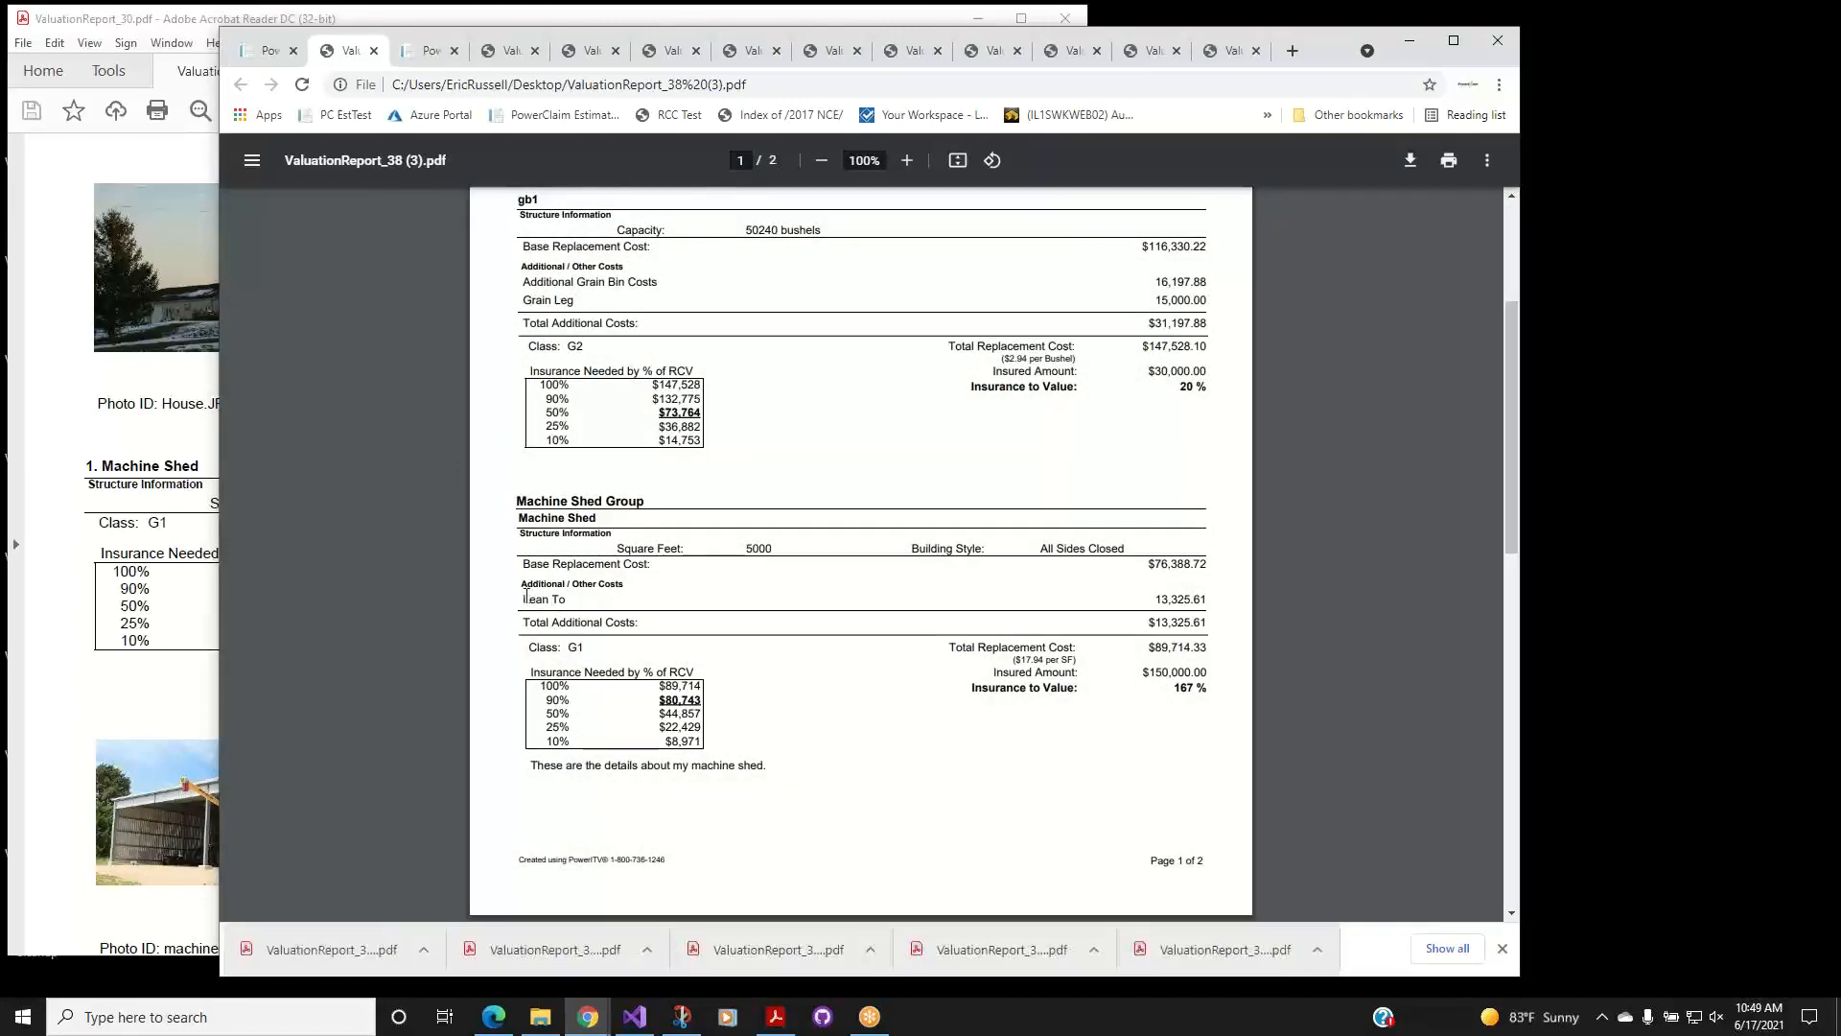
left_click_drag(522, 600, 569, 600)
Return to PowerITV, review the Lean To addition's details, and go to the Machine Shed's Classification.
left_click(271, 50)
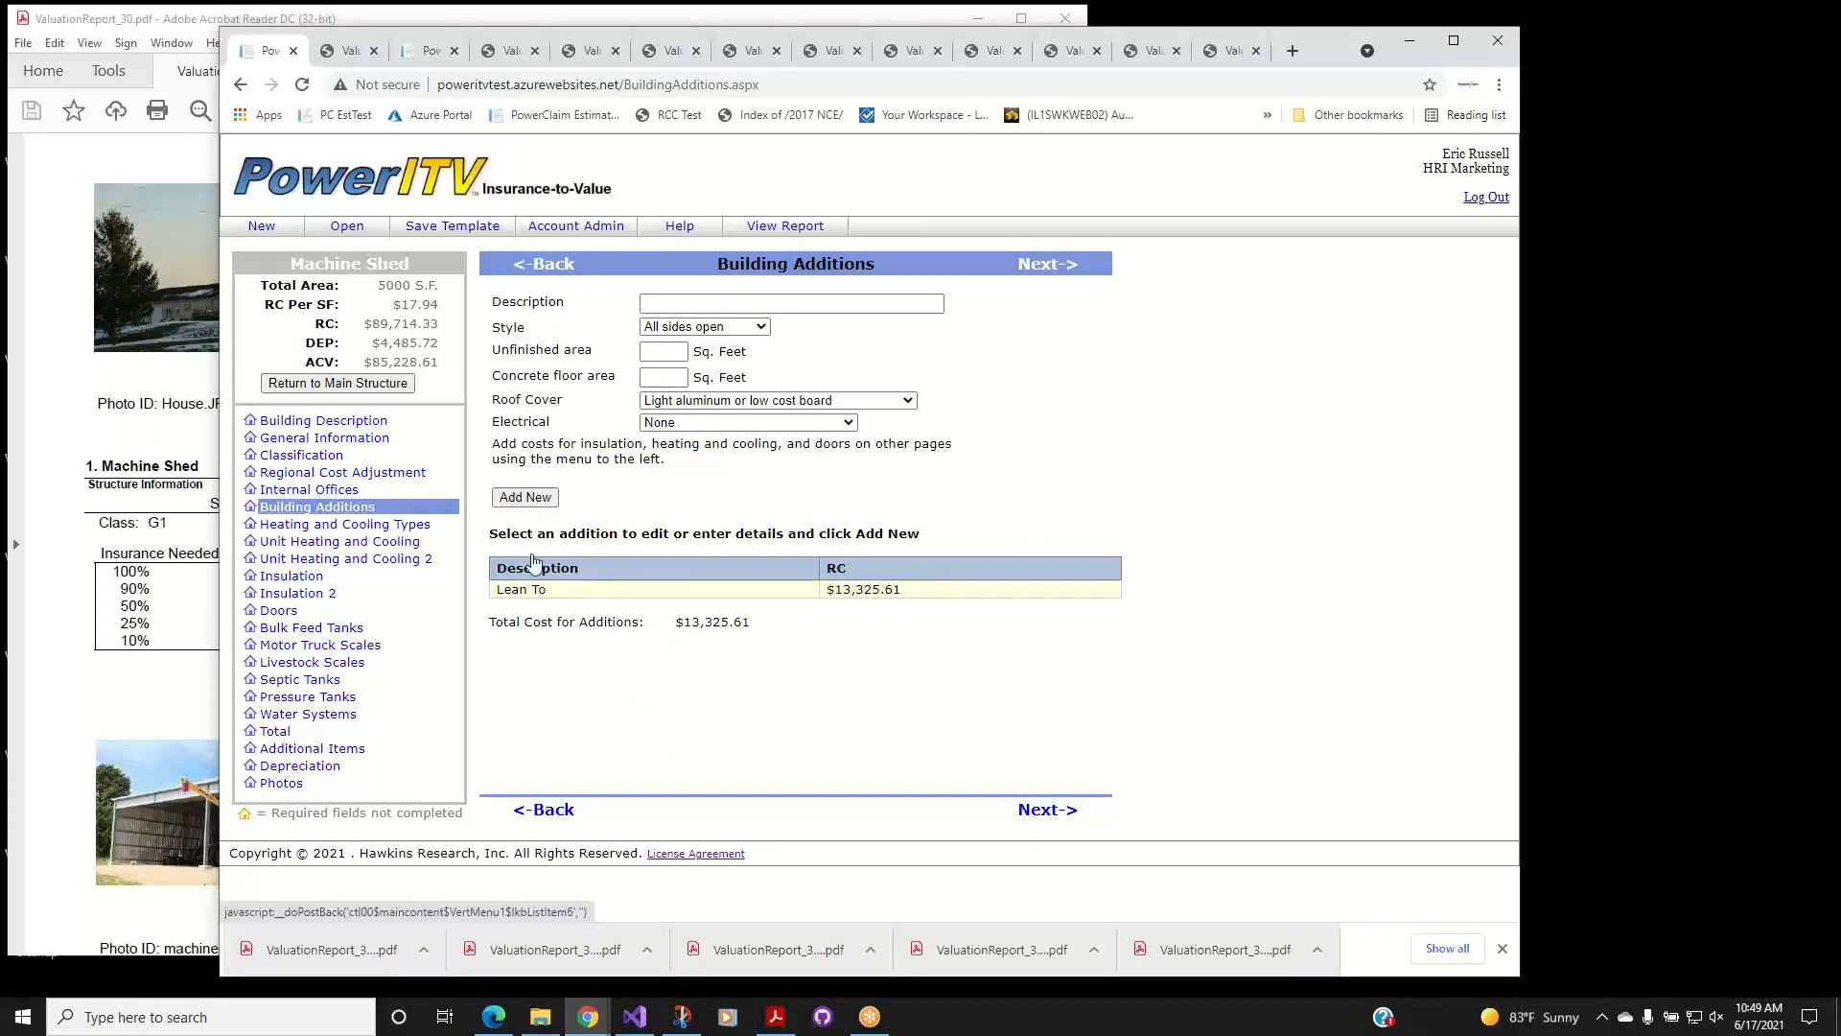
left_click(550, 591)
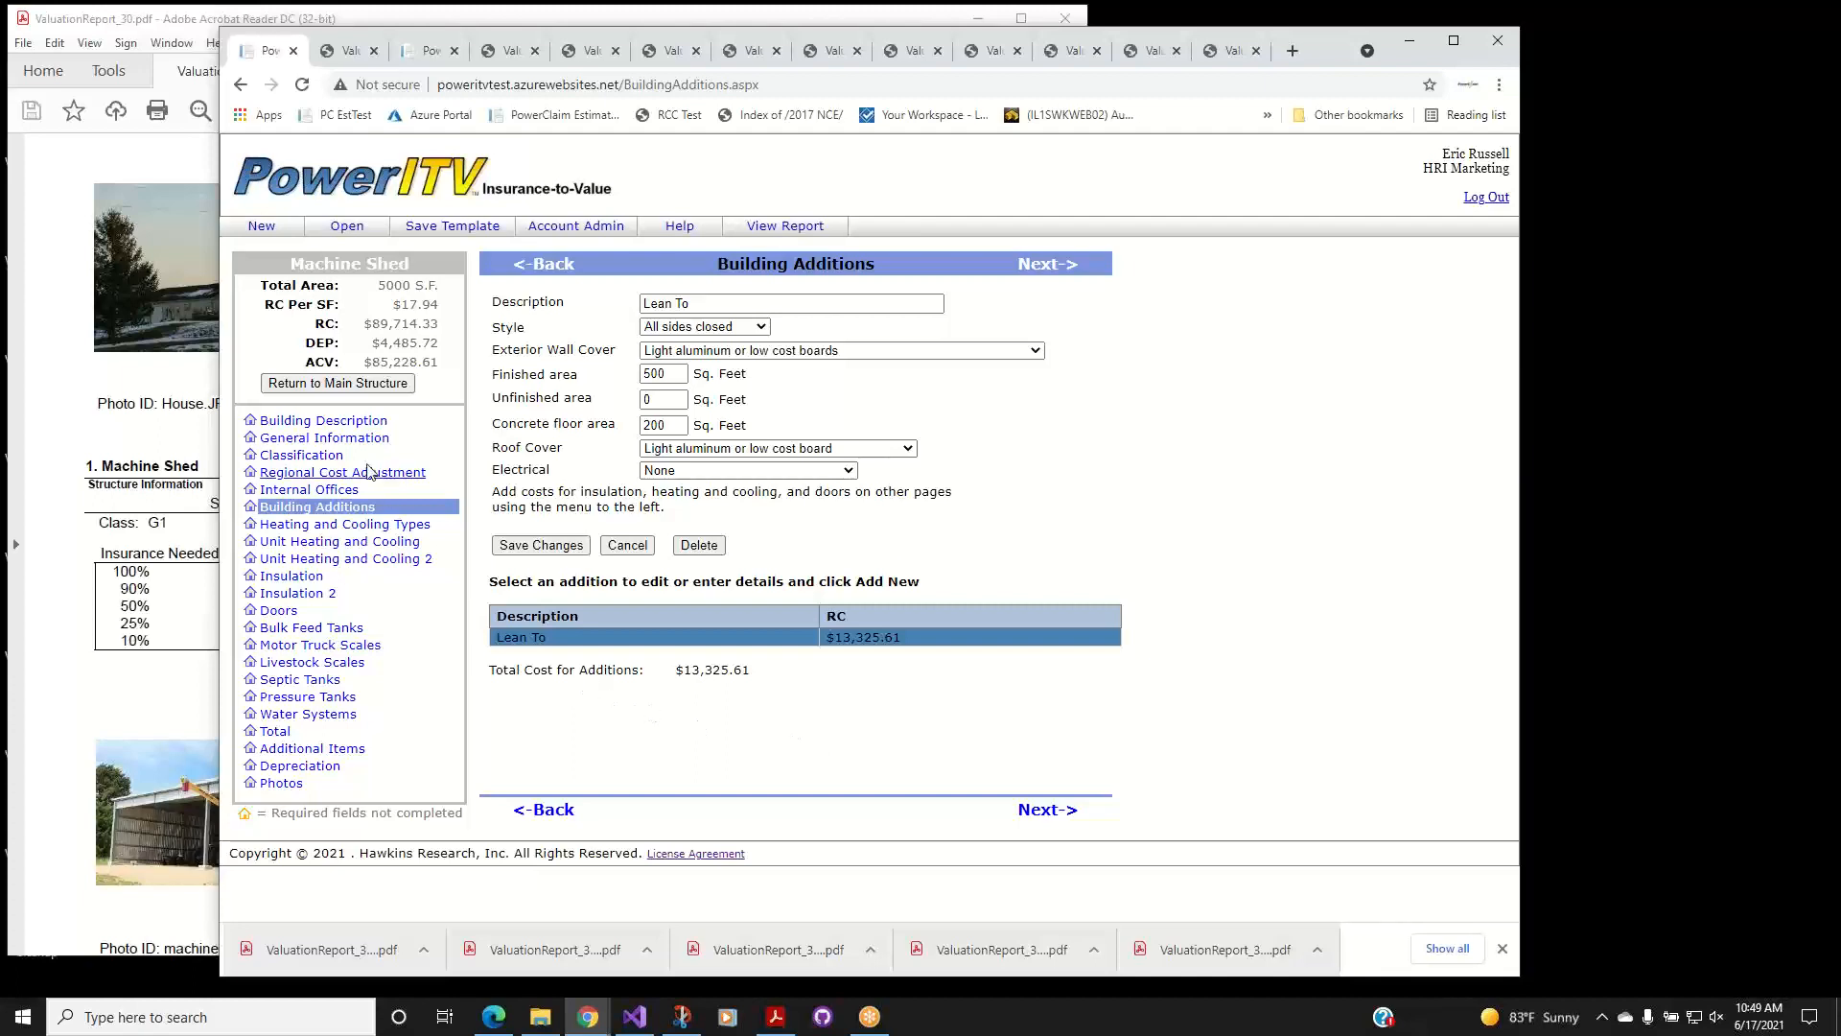
left_click(323, 443)
left_click(300, 457)
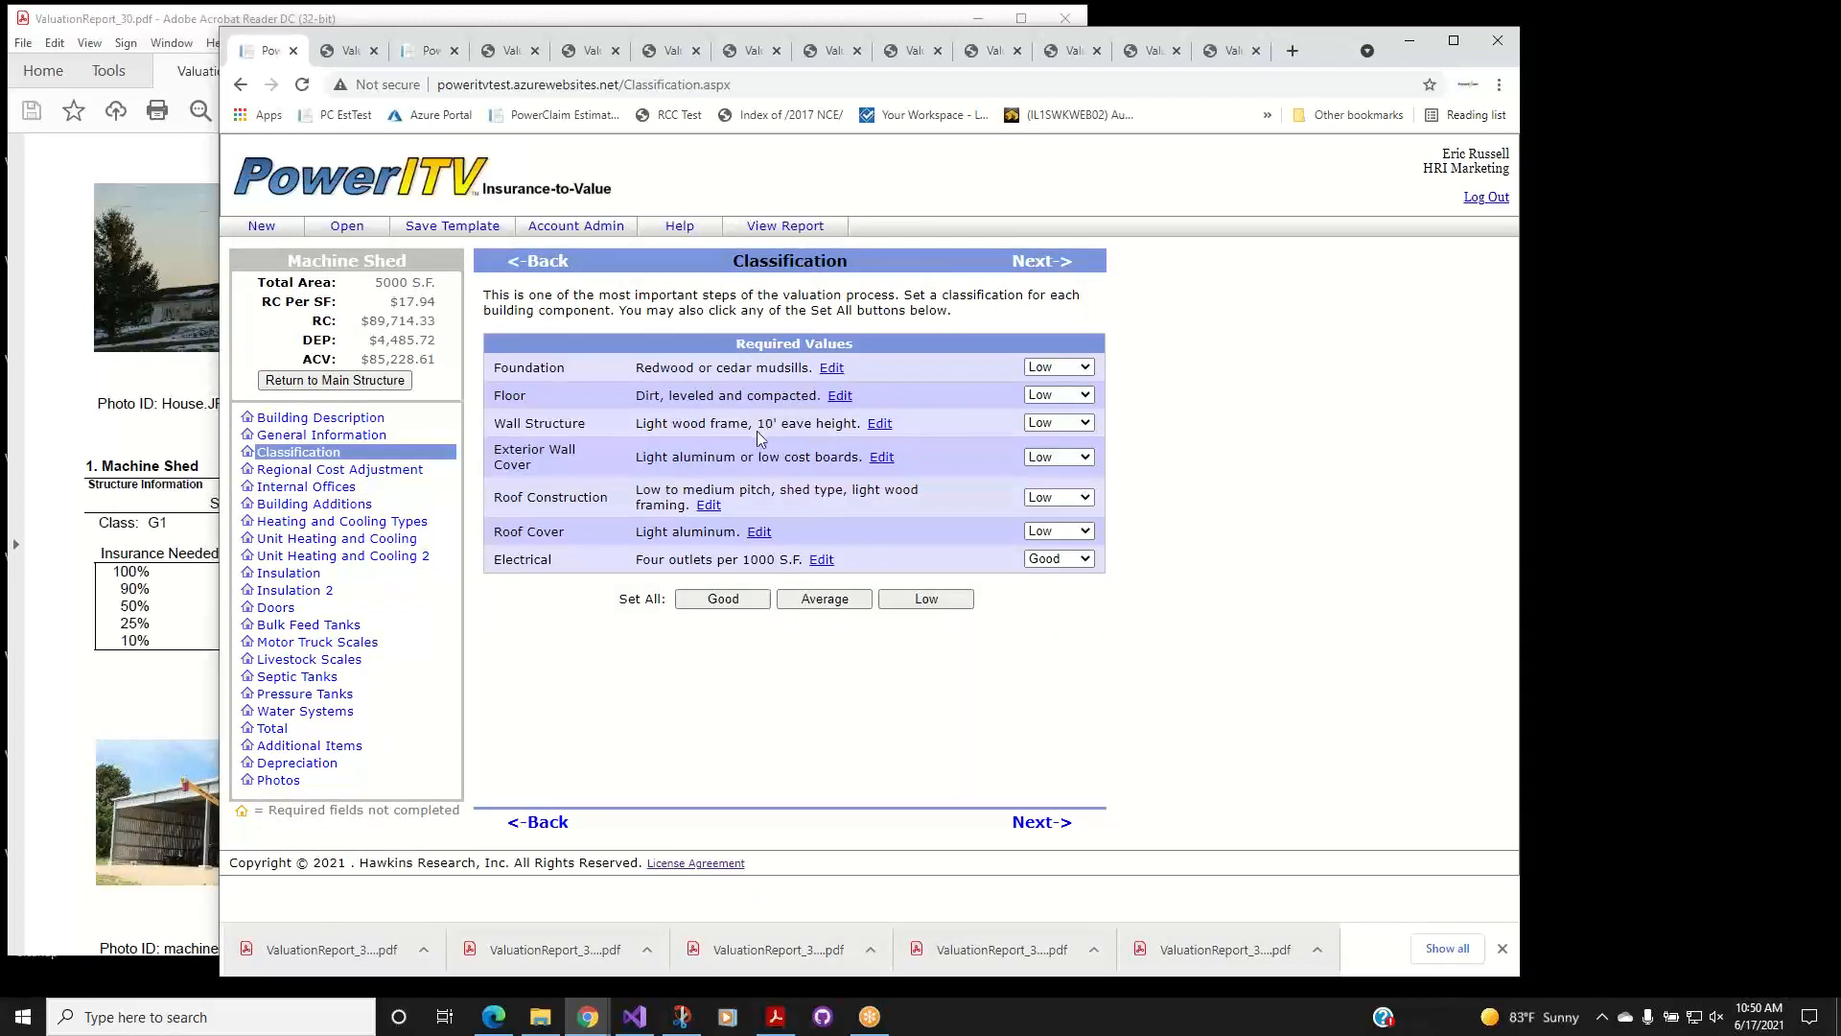
Compare the Good and Average classes for the Machine Shed's exterior wall cover, and set it back to Low.
left_click(1071, 457)
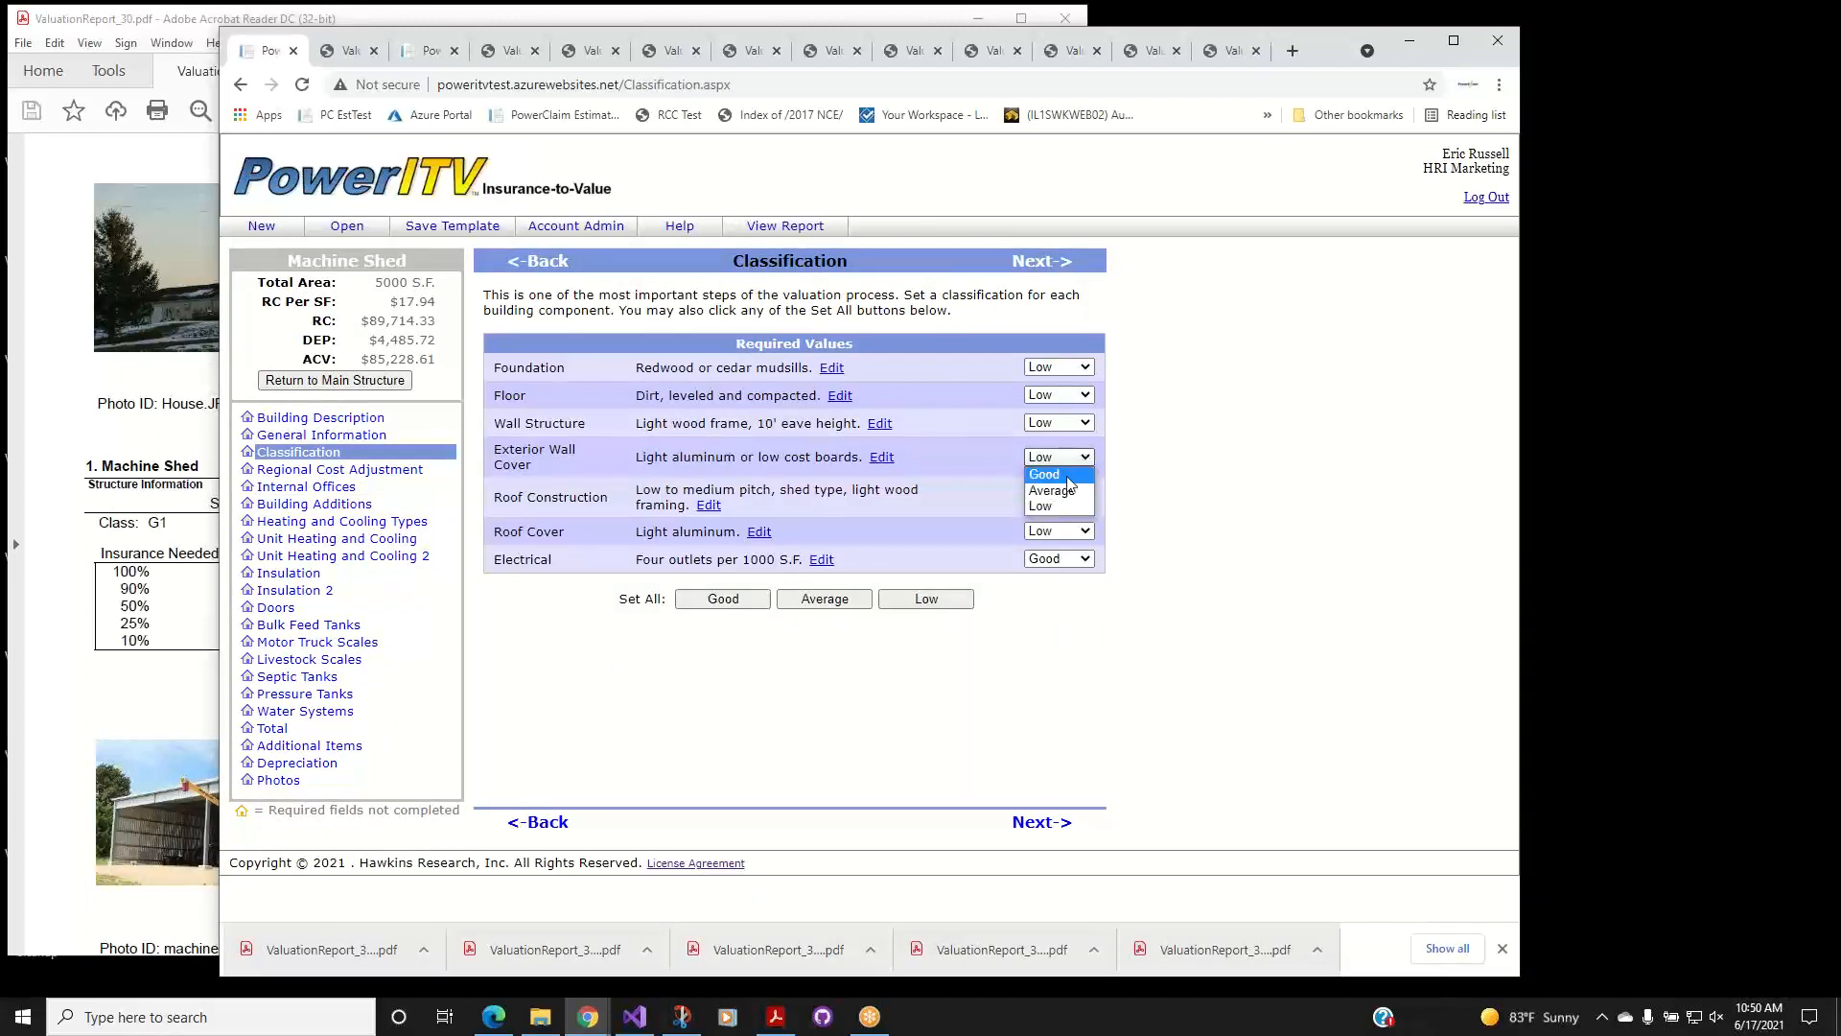
left_click(1068, 476)
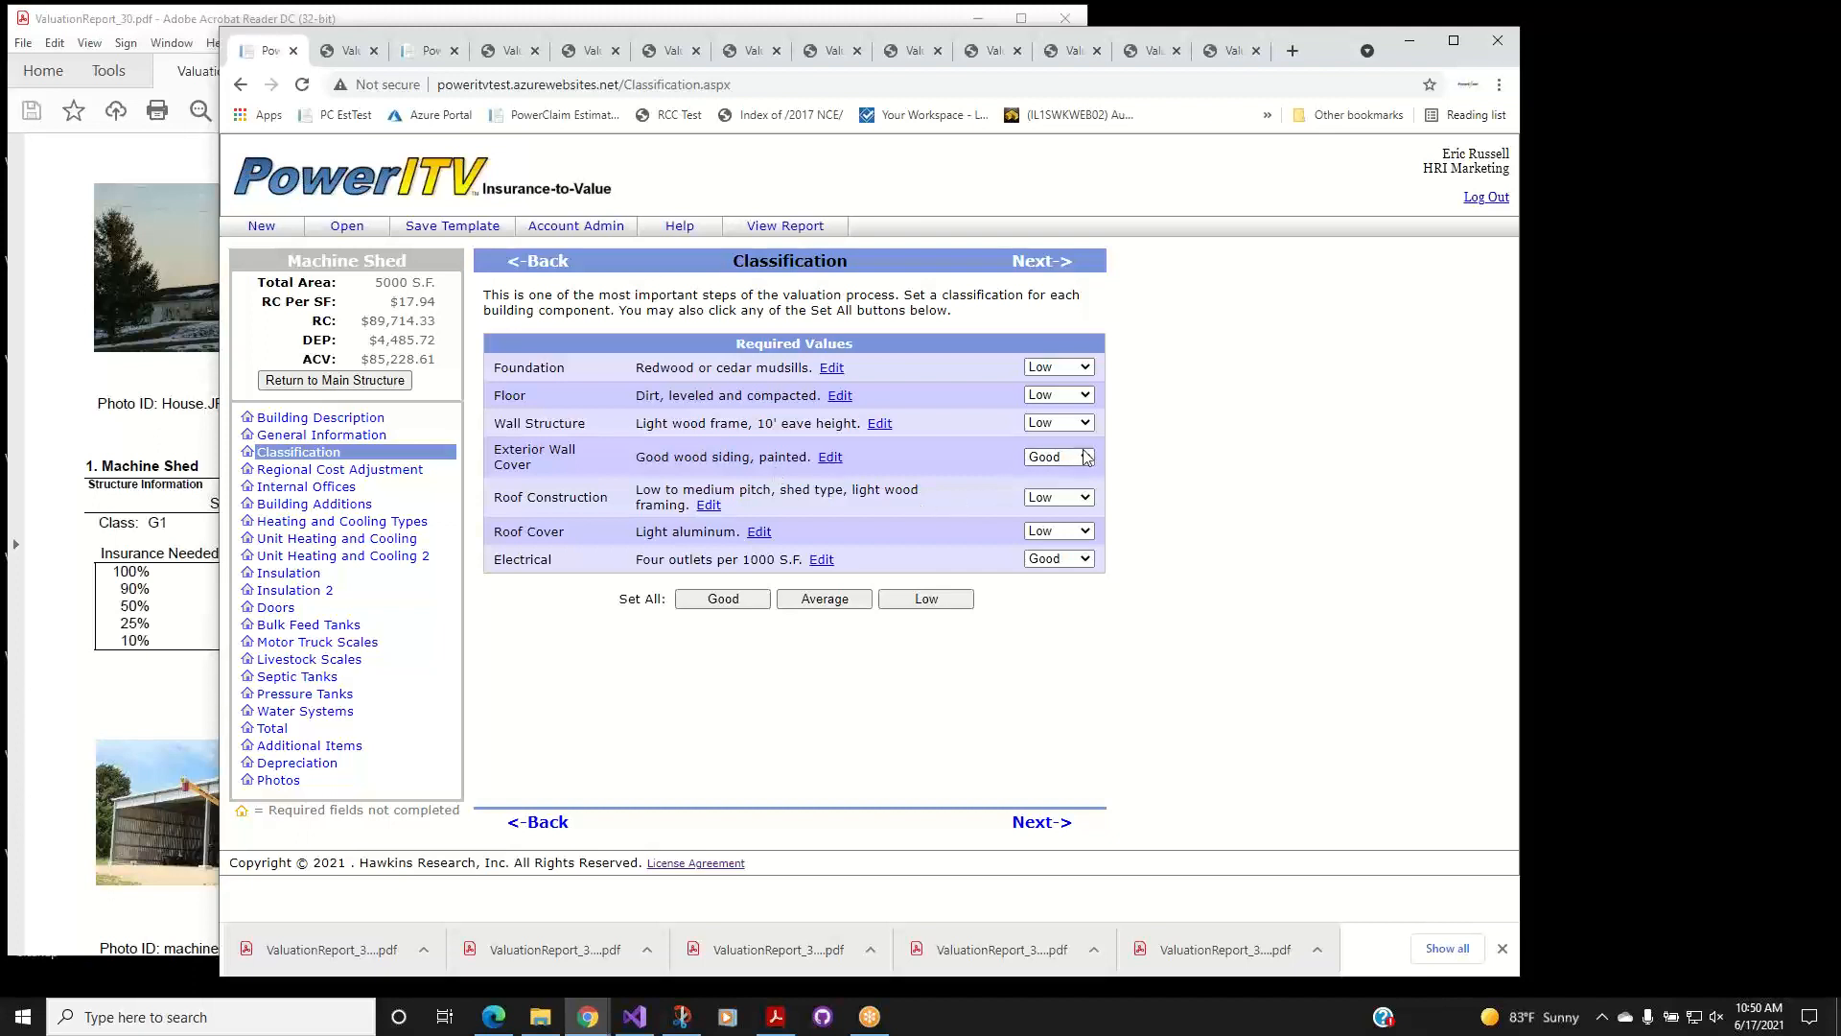
left_click(1086, 457)
left_click(1050, 492)
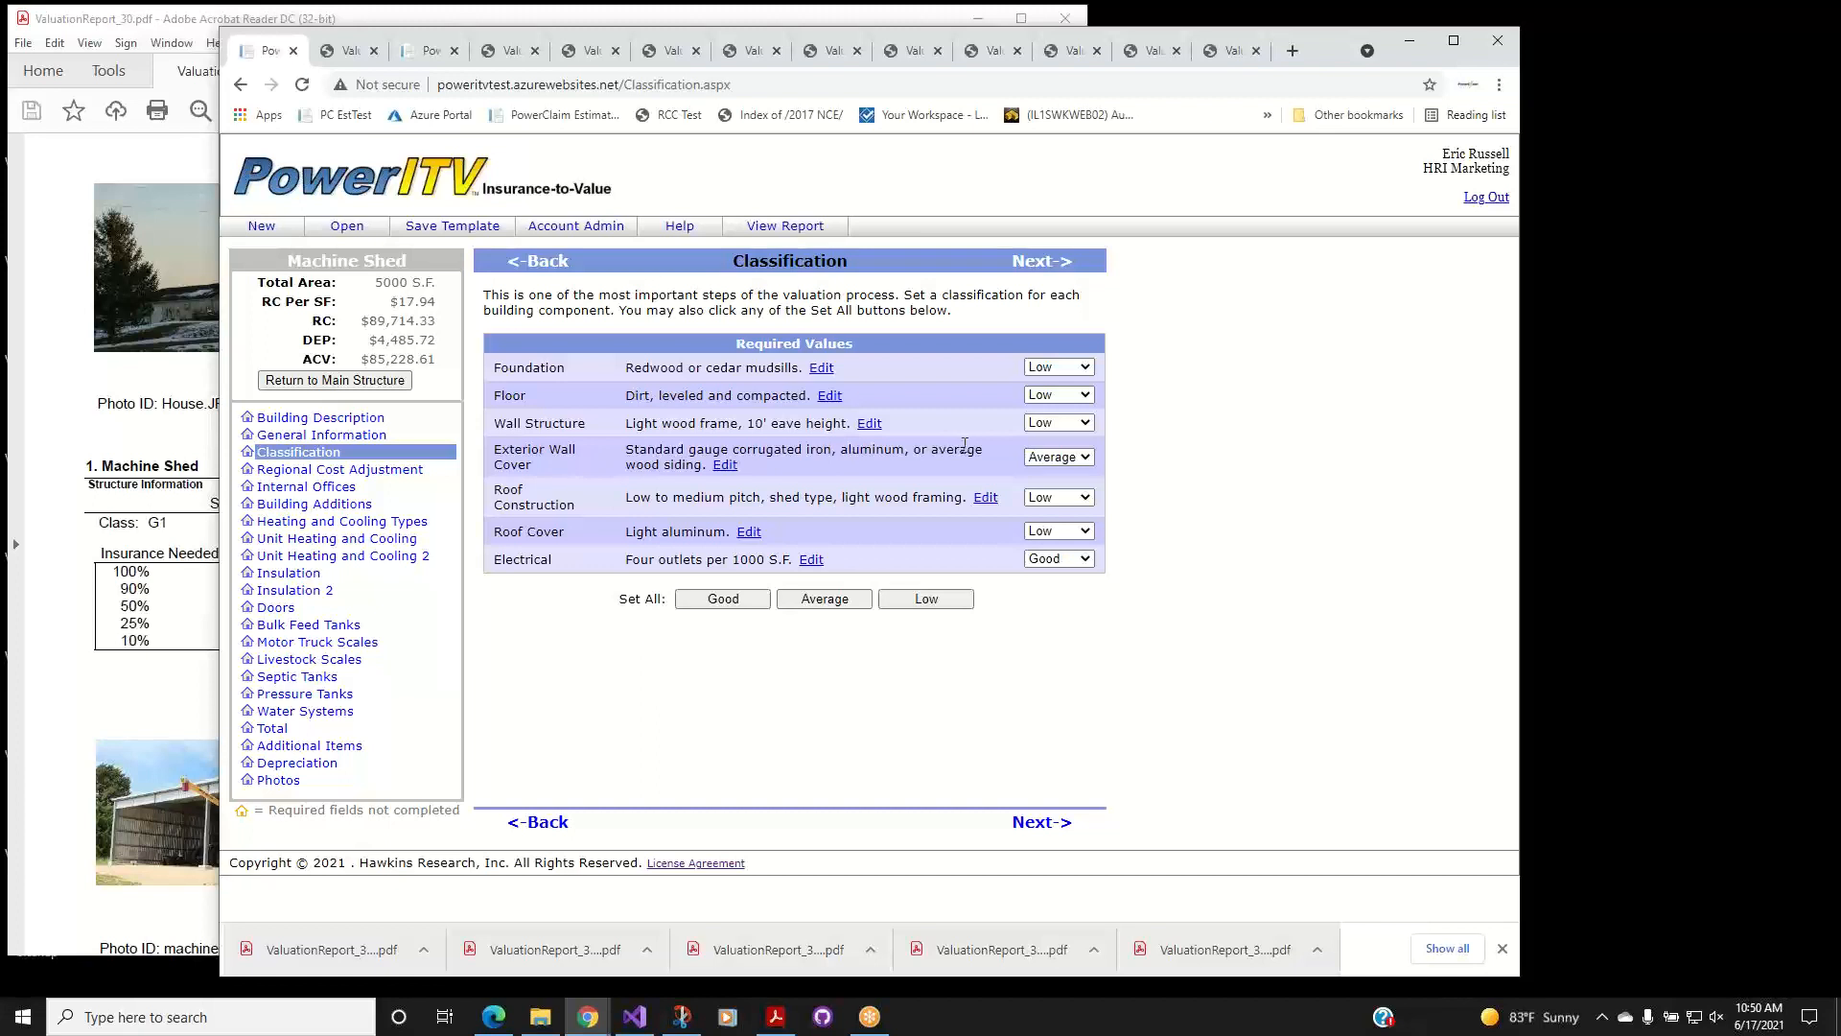
left_click(1076, 466)
left_click(1059, 508)
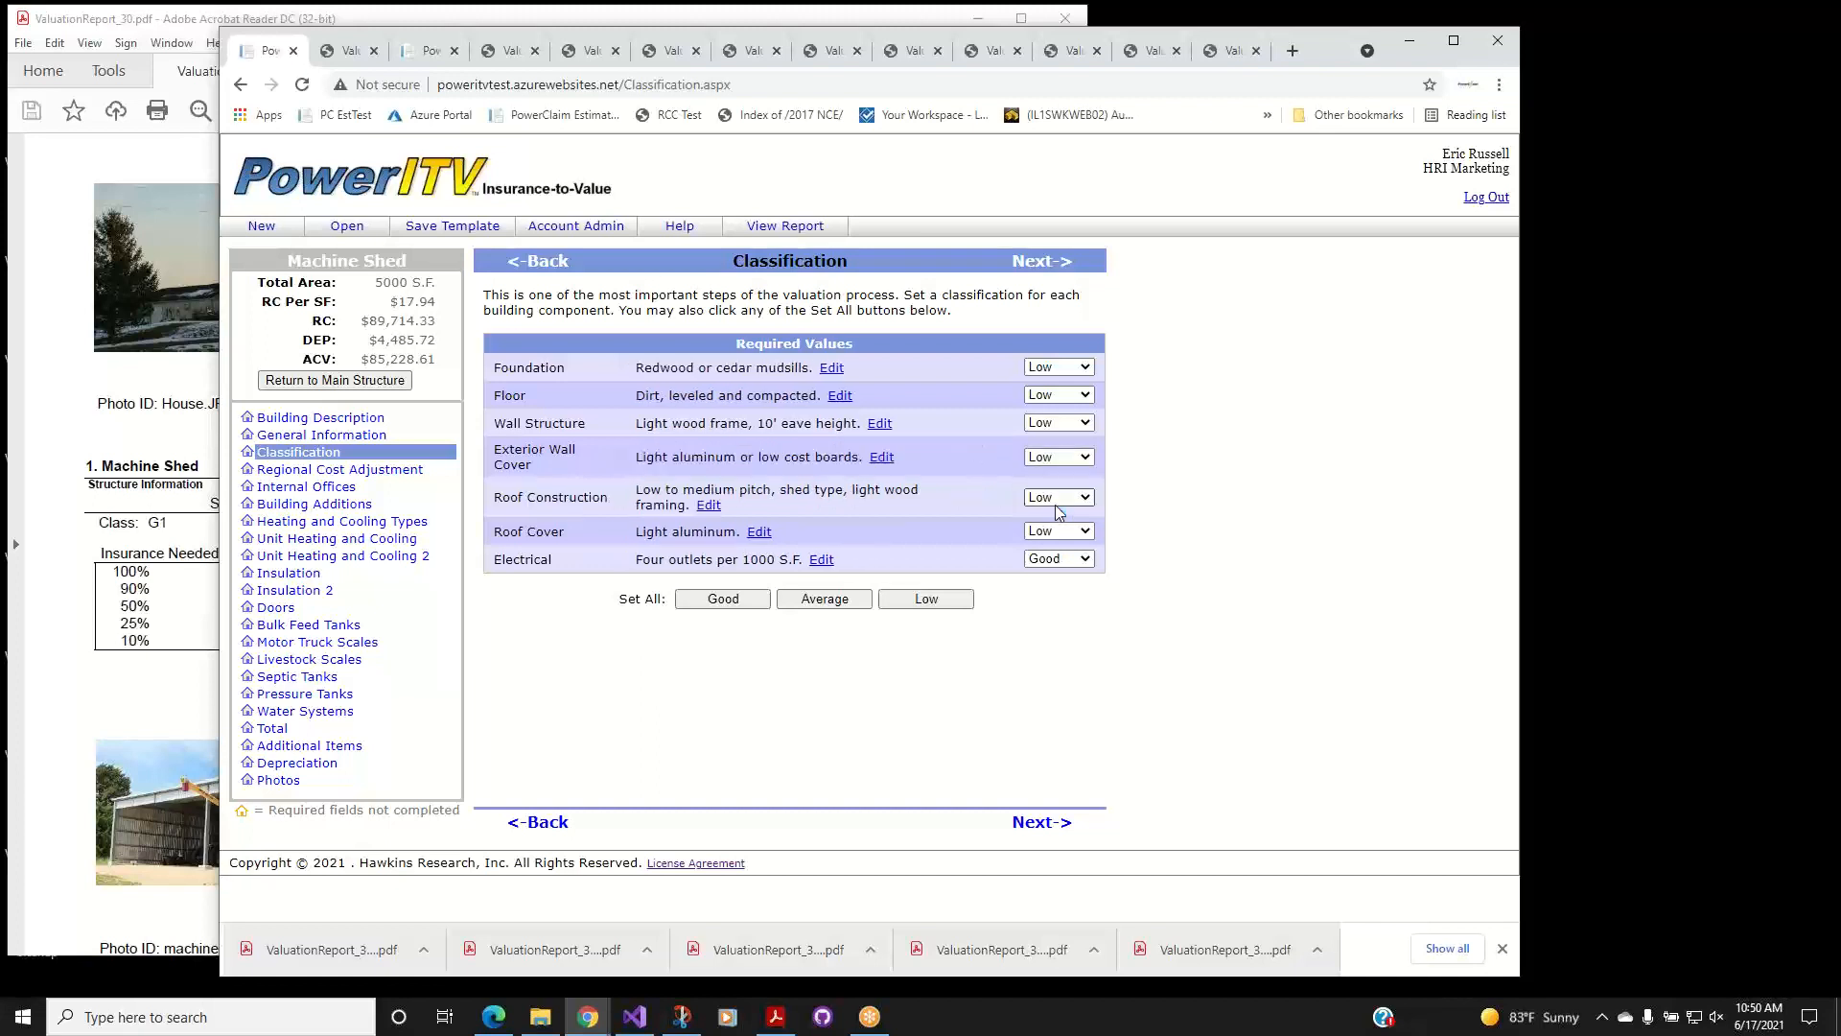